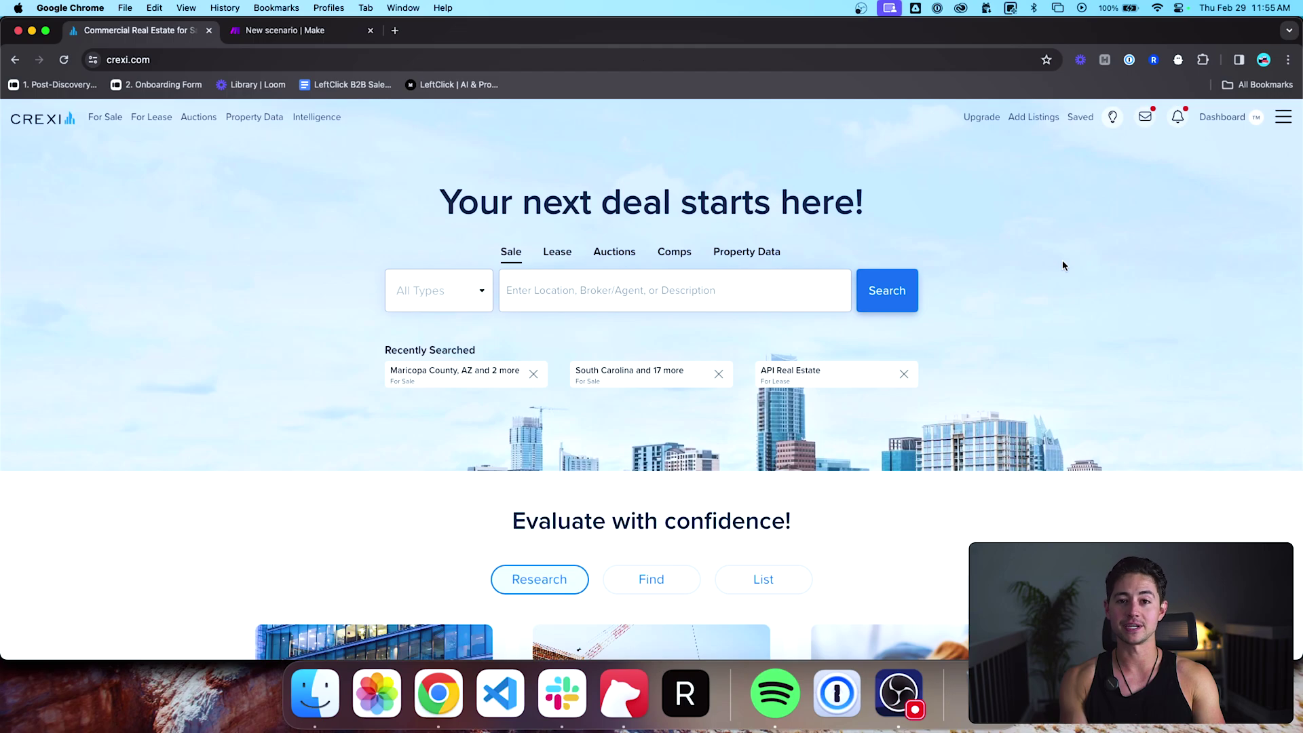
# Step: Open redfin.com in a new tab, then return to the Crexi tab
pyautogui.press('super+t')
pyautogui.write('redfin')
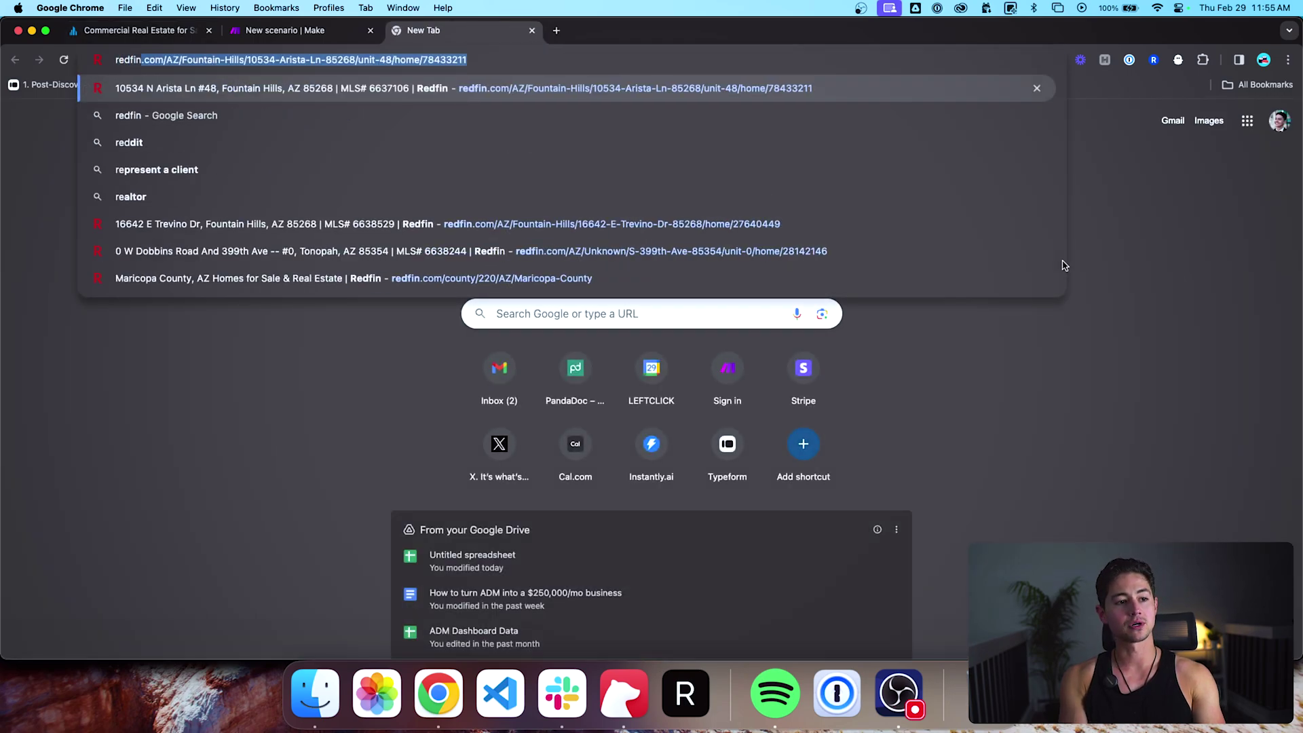
pyautogui.write('.com')
pyautogui.press('Return')
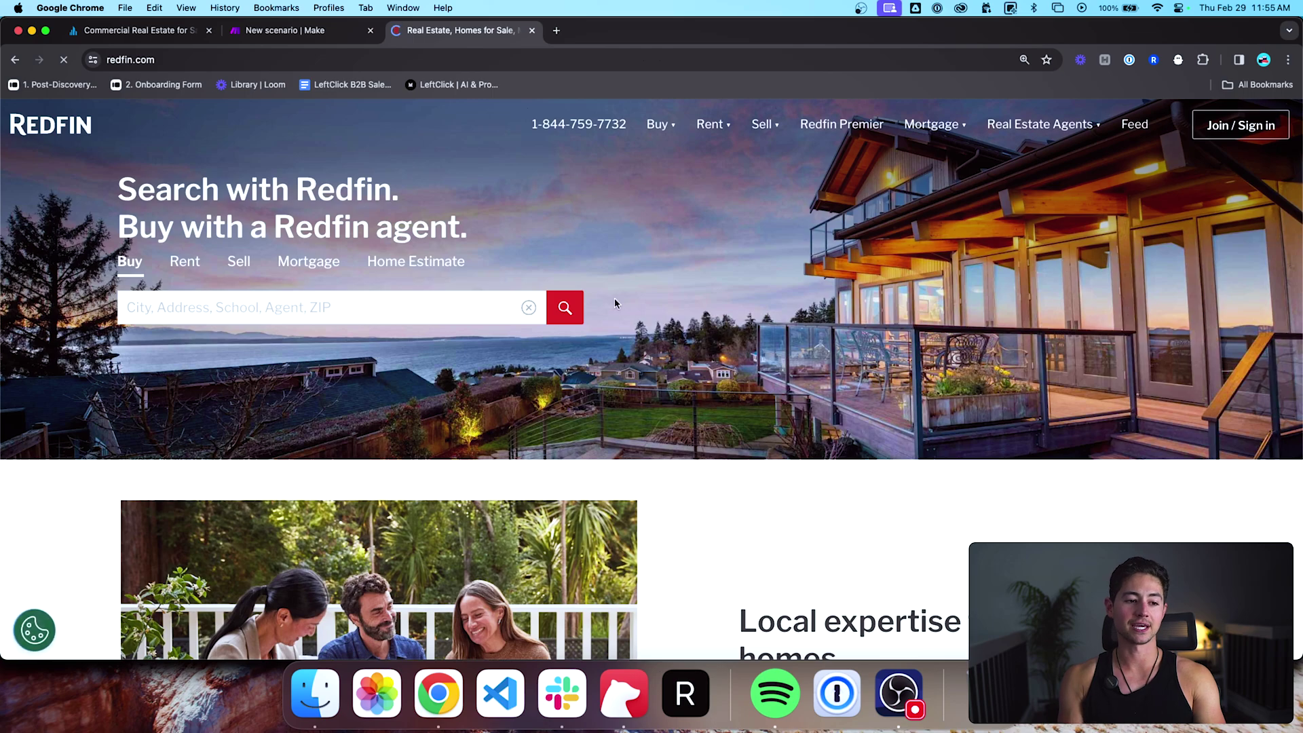
pyautogui.click(353, 309)
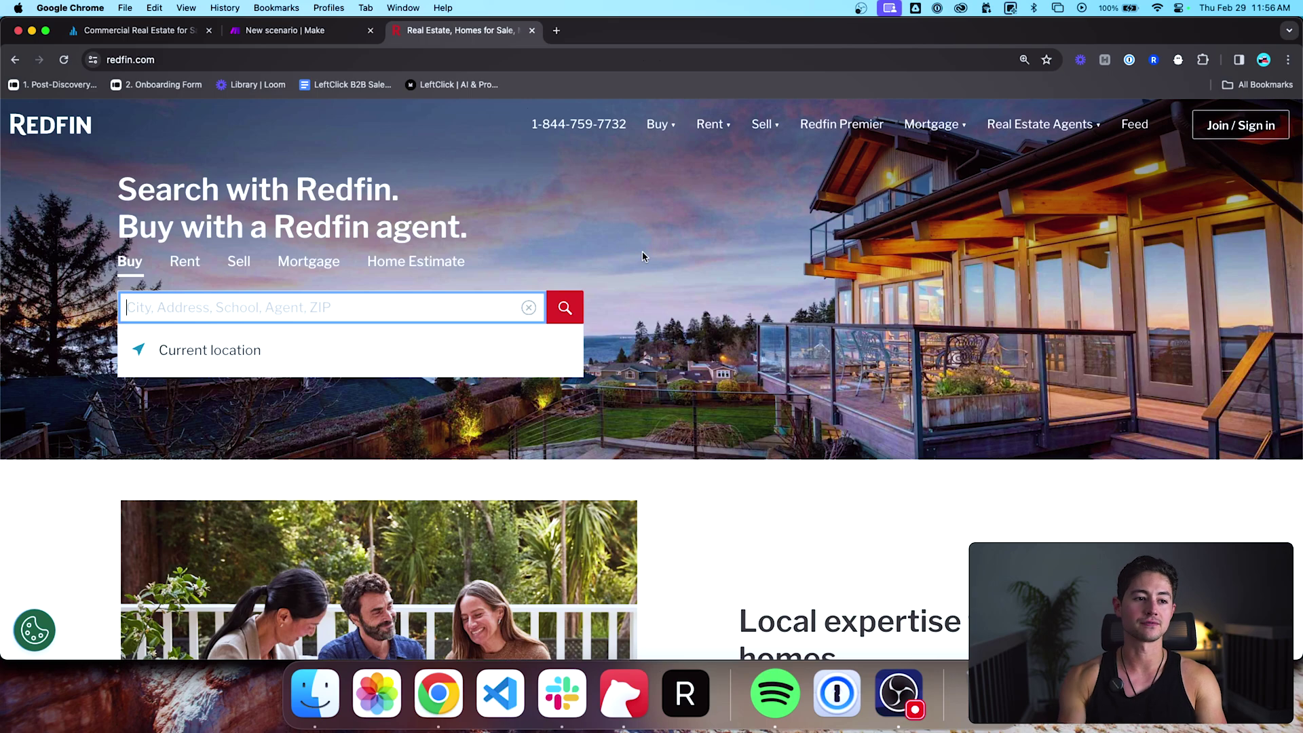
pyautogui.press('super+1')
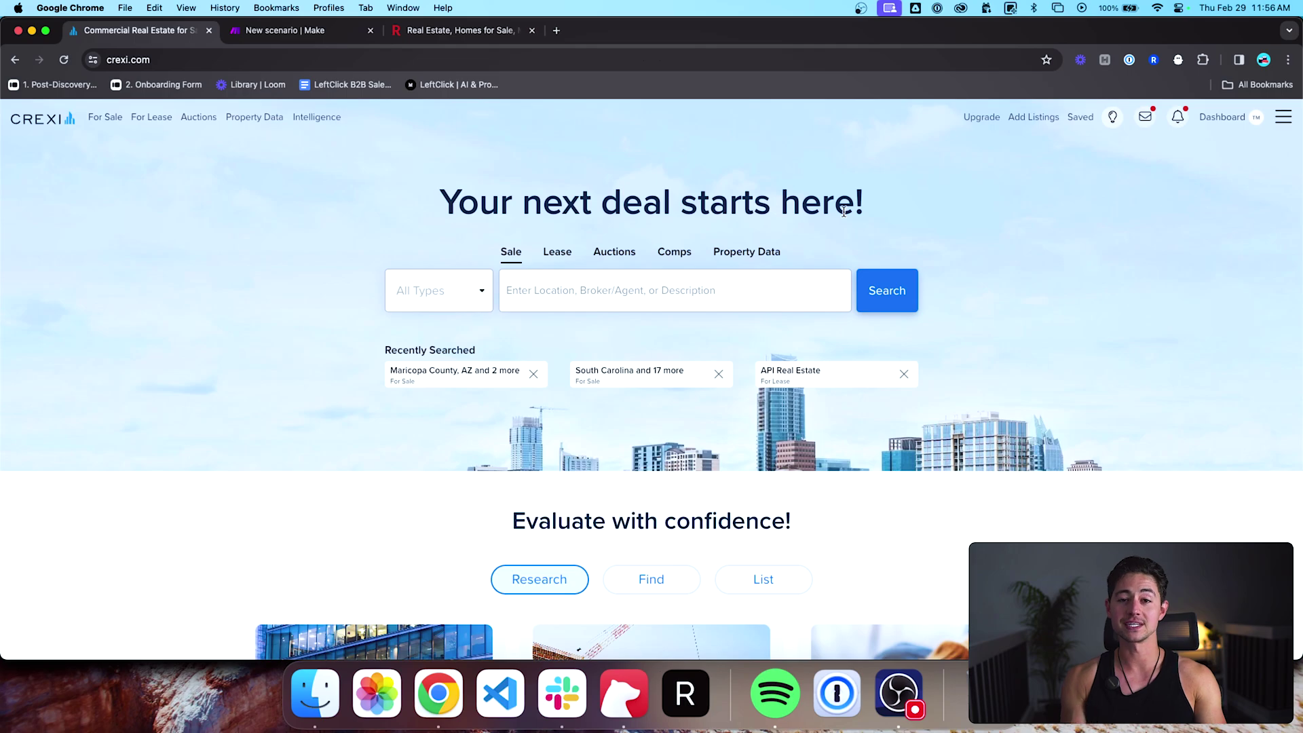
# Step: Open the recent Maricopa County, AZ search and reload it to show 384 for-sale listings
pyautogui.scroll(-5, 846, 259)
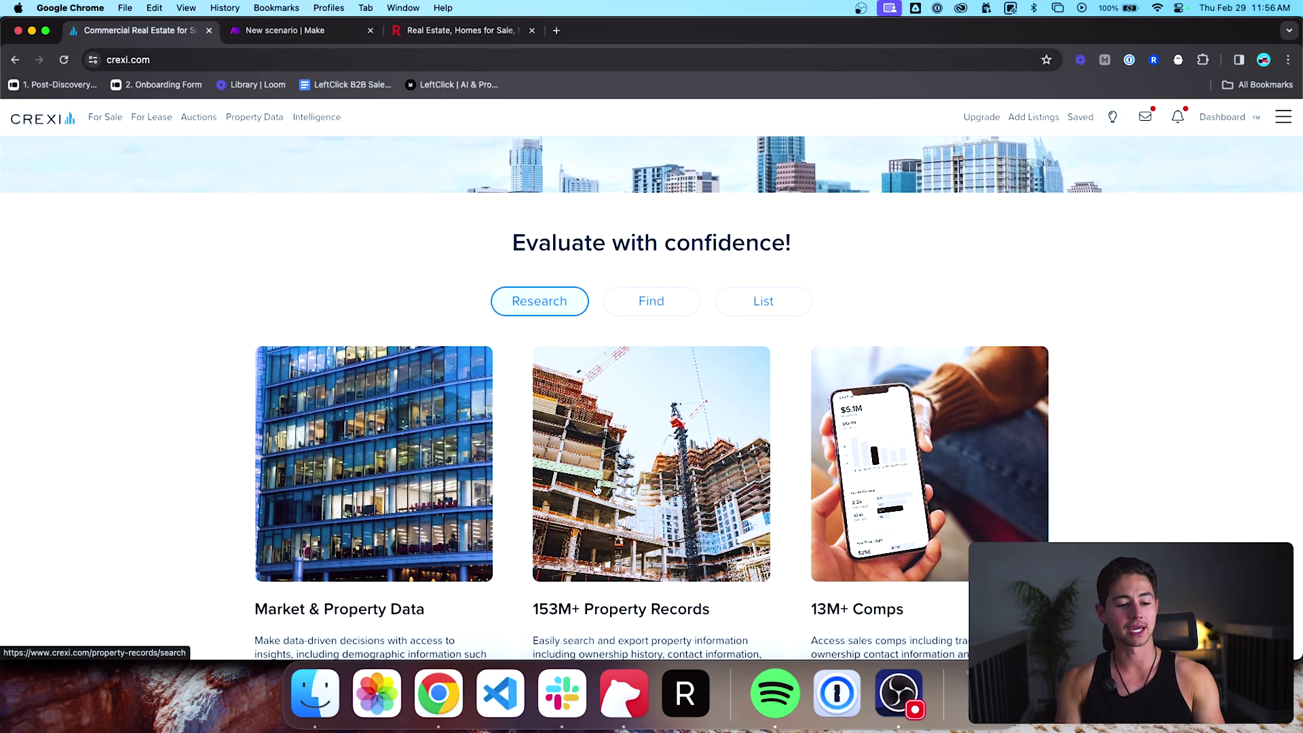
pyautogui.scroll(5, 587, 428)
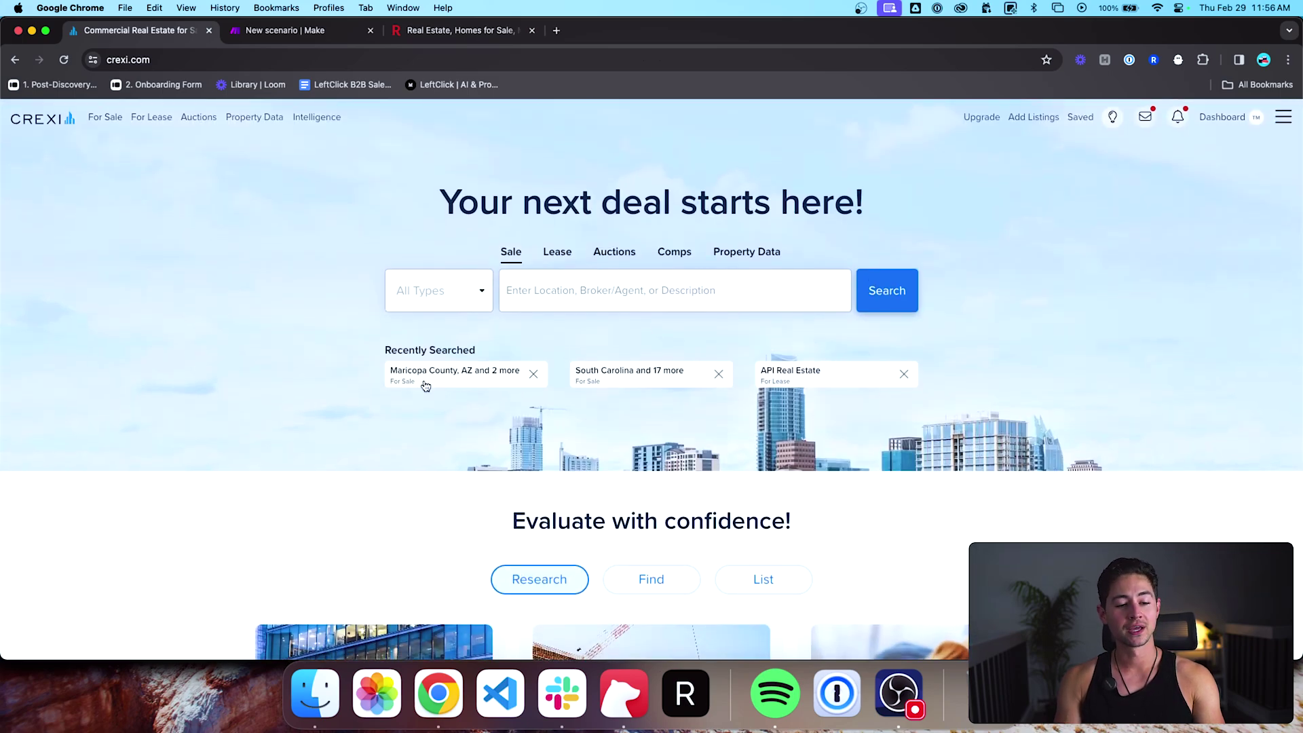
pyautogui.click(466, 388)
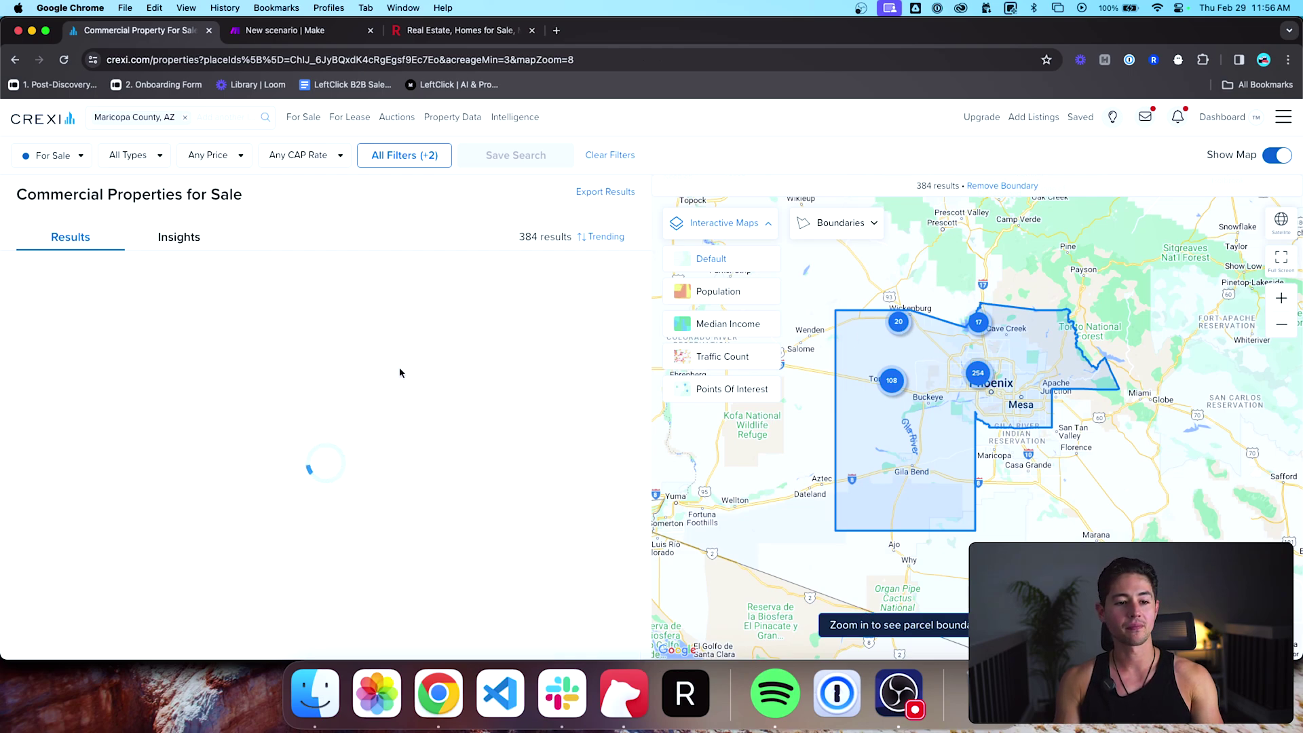
pyautogui.scroll(-4, 380, 353)
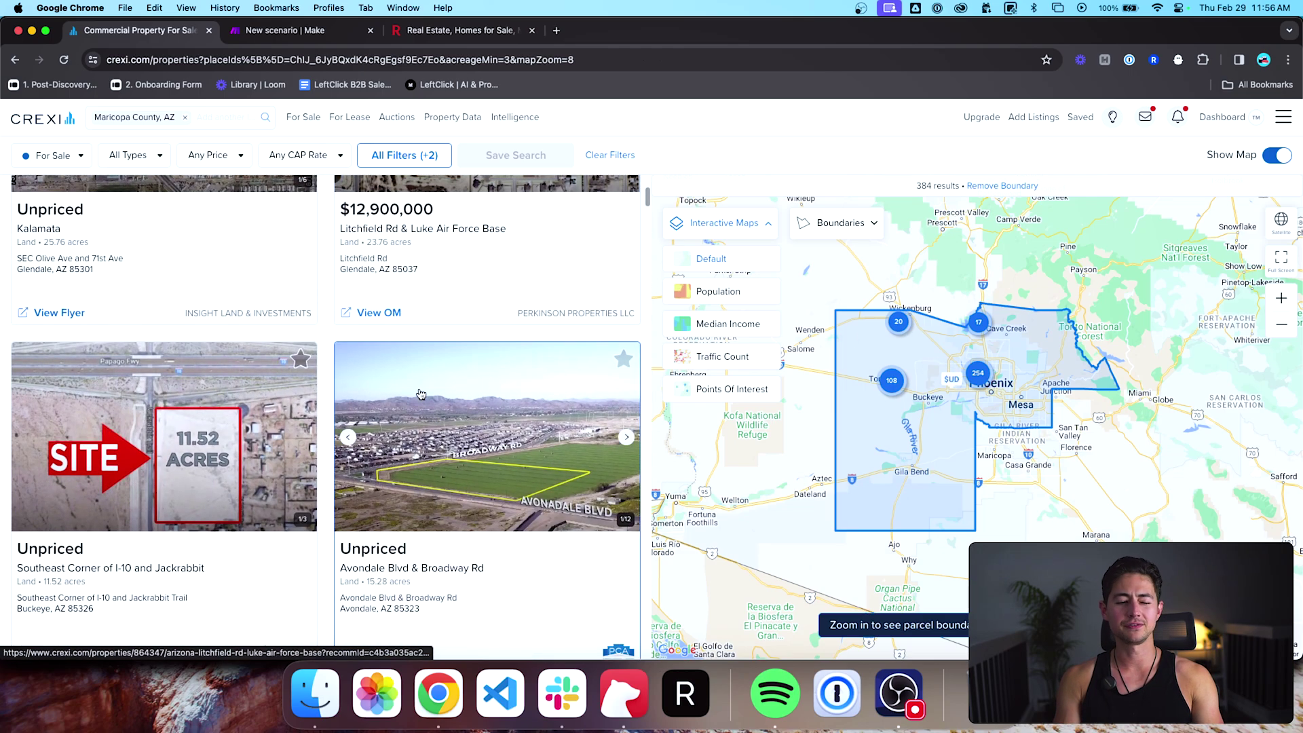
pyautogui.scroll(2, 421, 393)
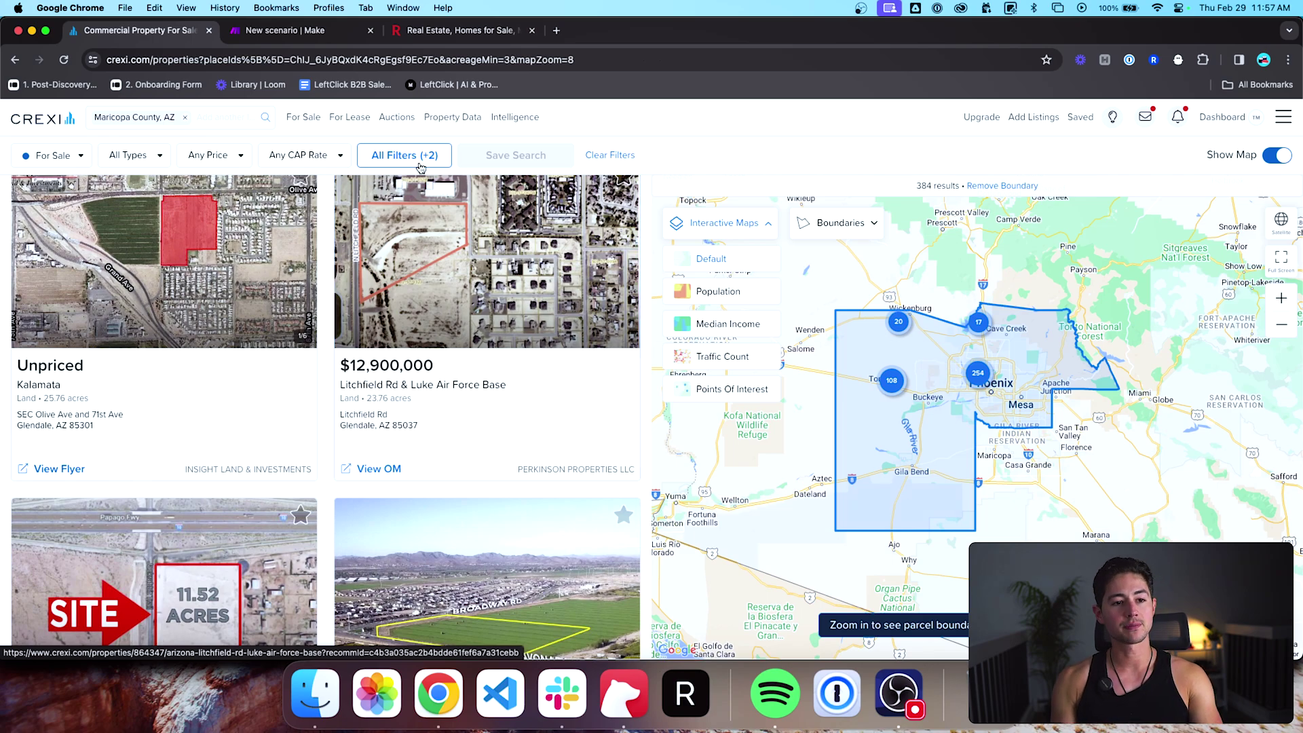
pyautogui.click(840, 59)
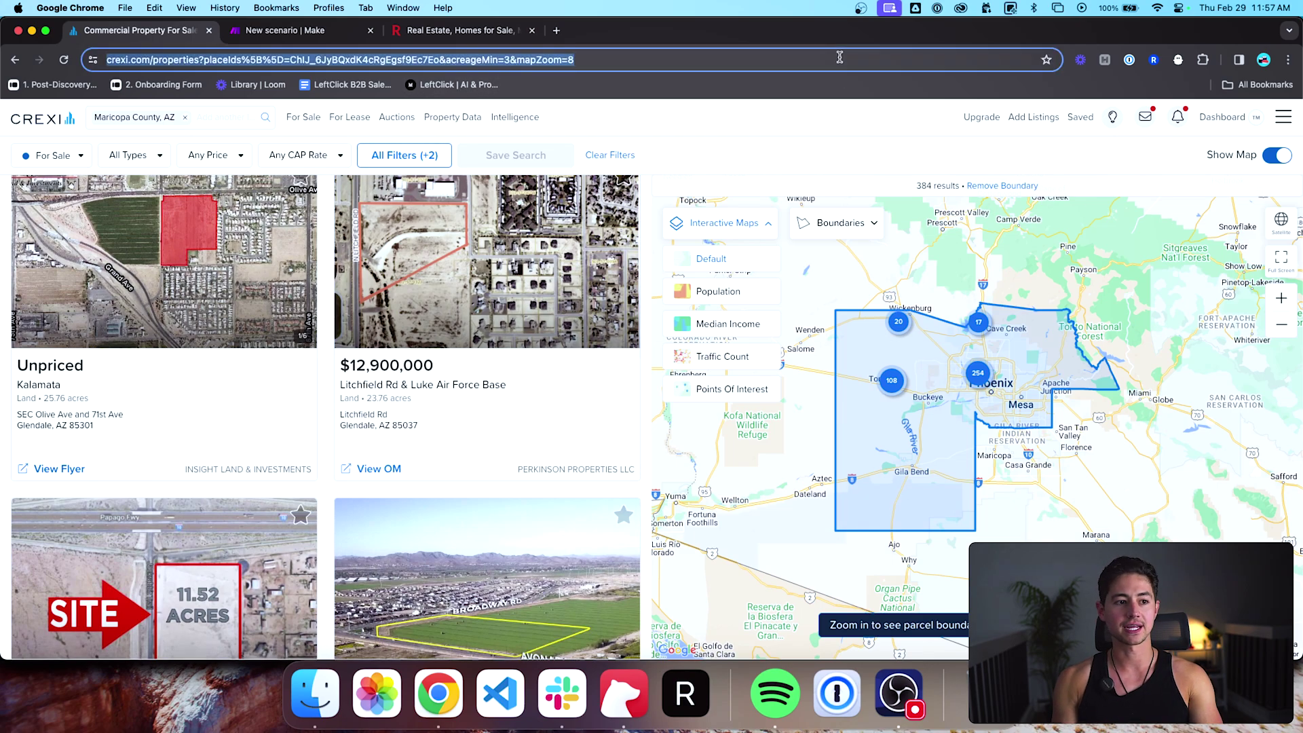
pyautogui.press('Return')
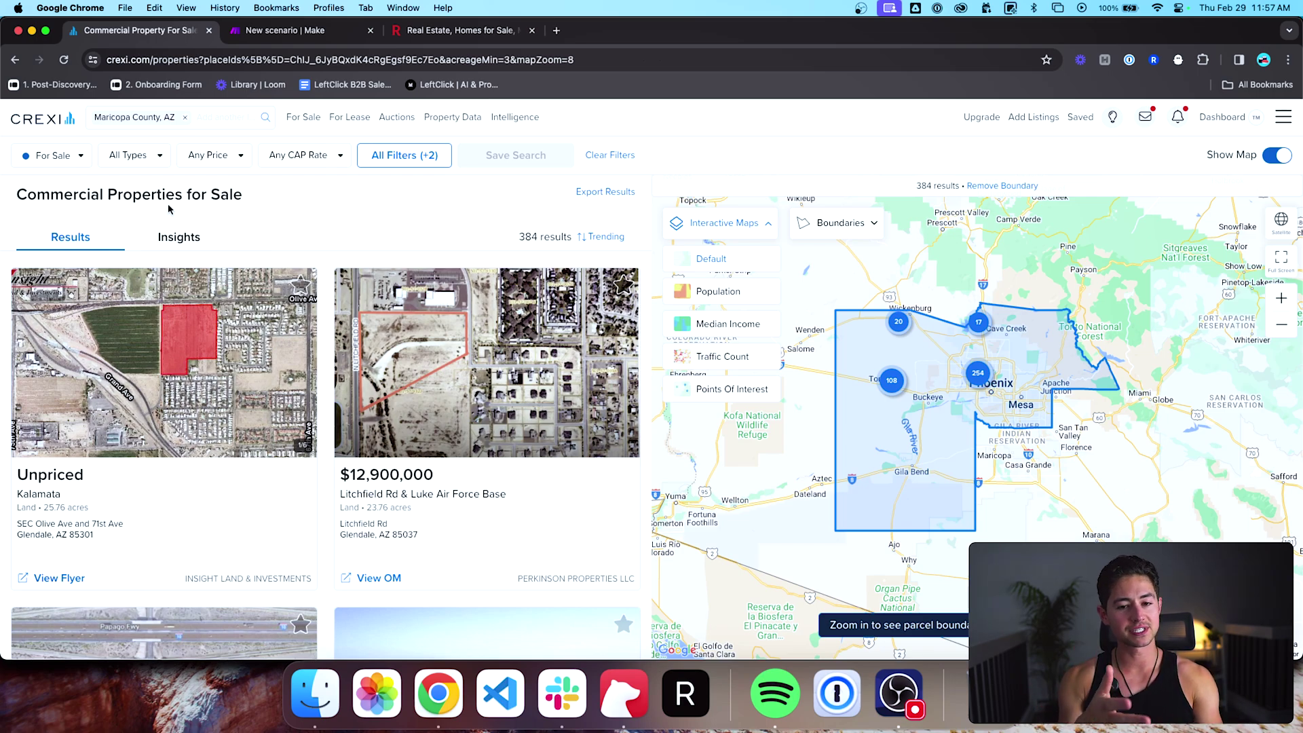
# Step: Open DevTools via Inspect, widen the page preview, and show the Network log filtered to 'sear'
pyautogui.rightClick(703, 165)
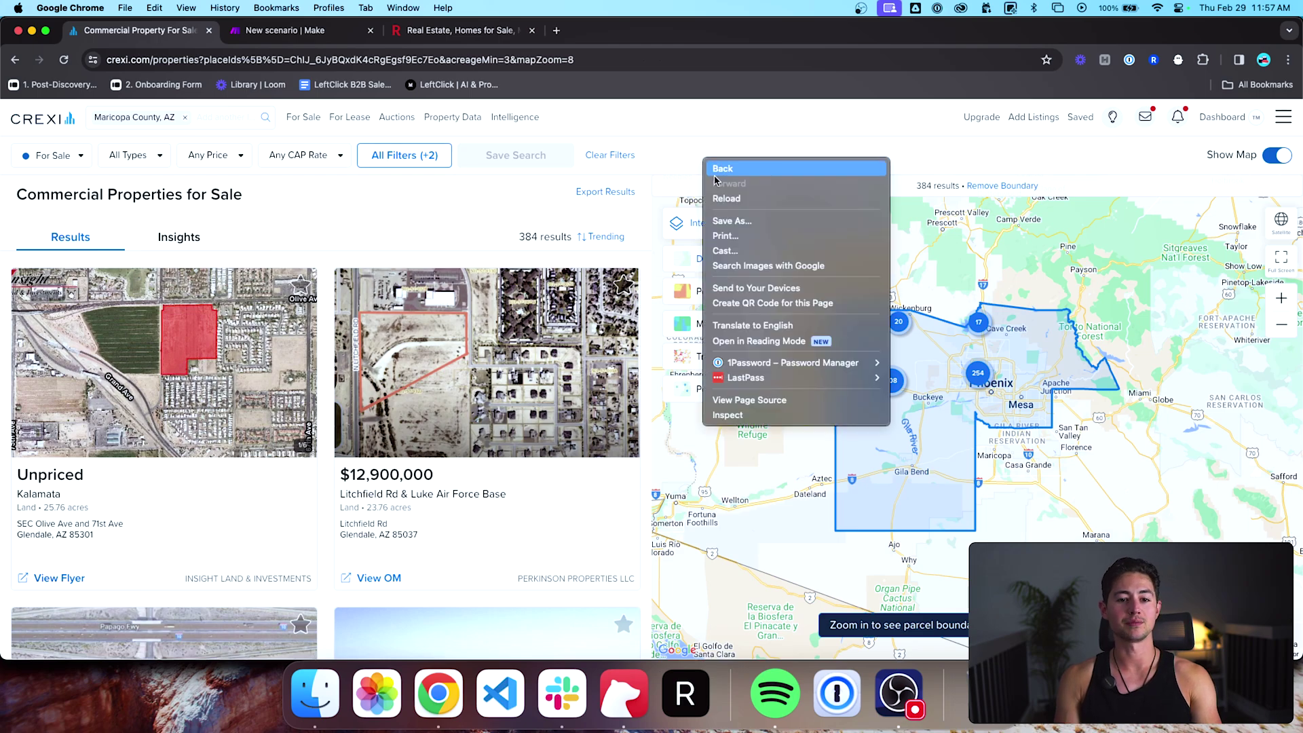
pyautogui.click(767, 415)
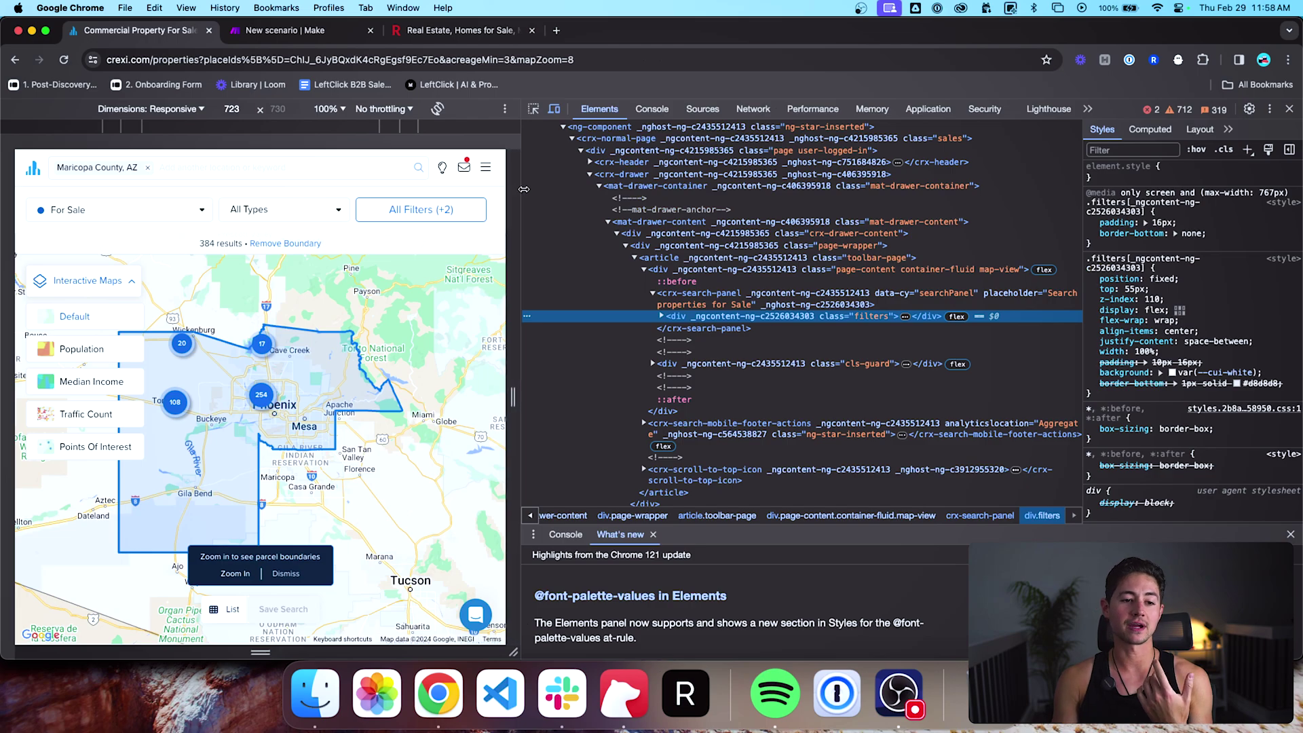
pyautogui.moveTo(520, 190); pyautogui.dragTo(729, 196)
pyautogui.moveTo(627, 203); pyautogui.dragTo(707, 197)
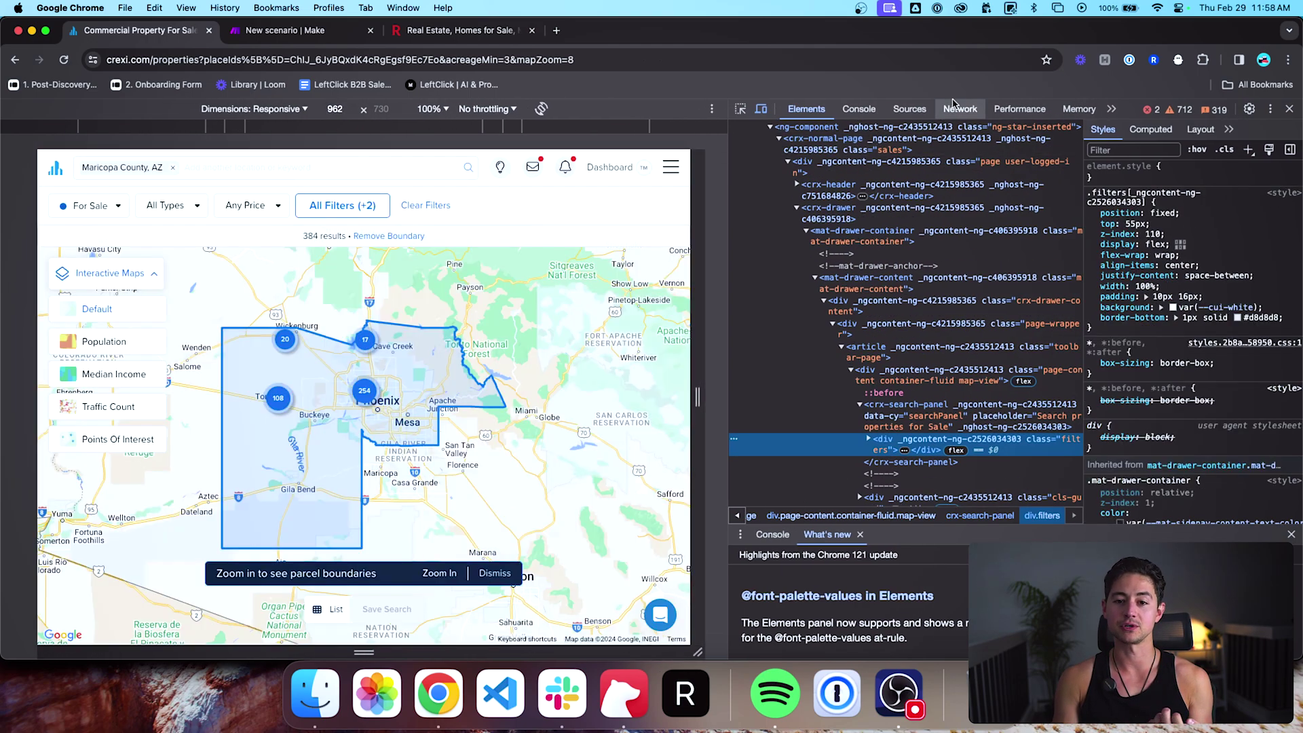
pyautogui.click(630, 196)
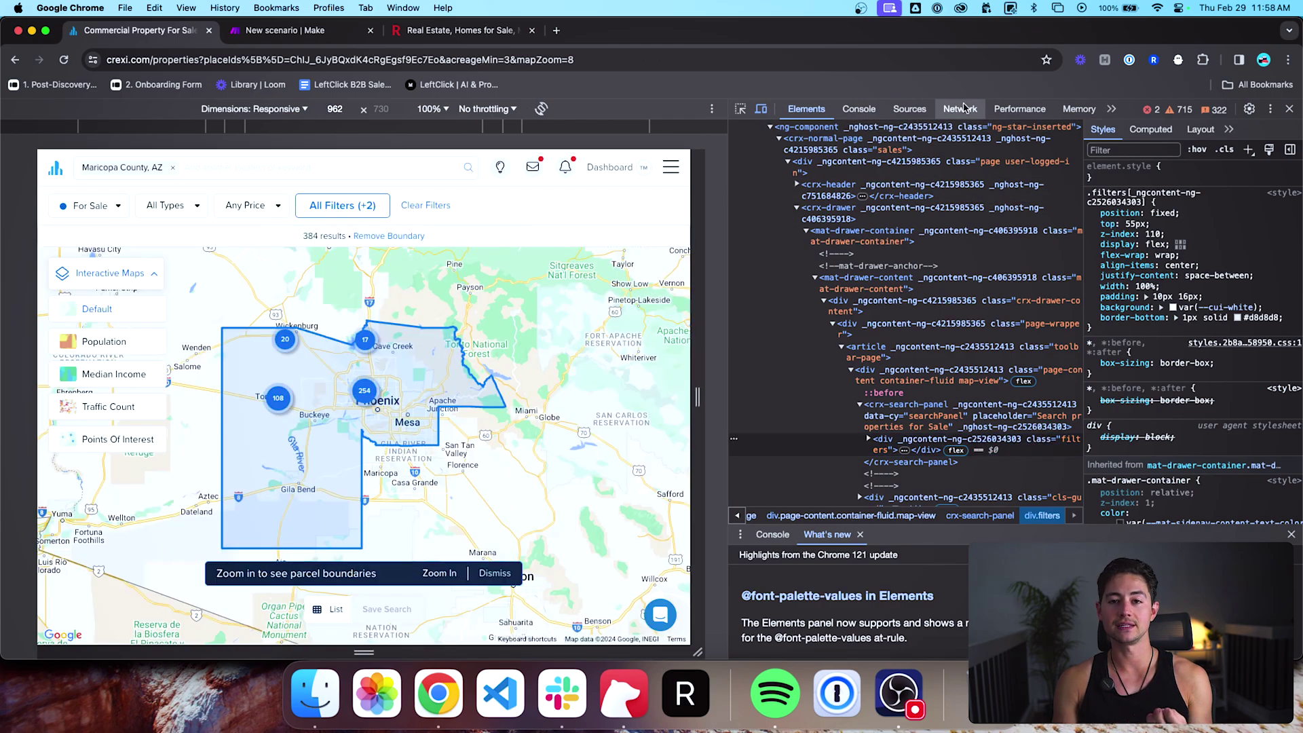
pyautogui.click(965, 111)
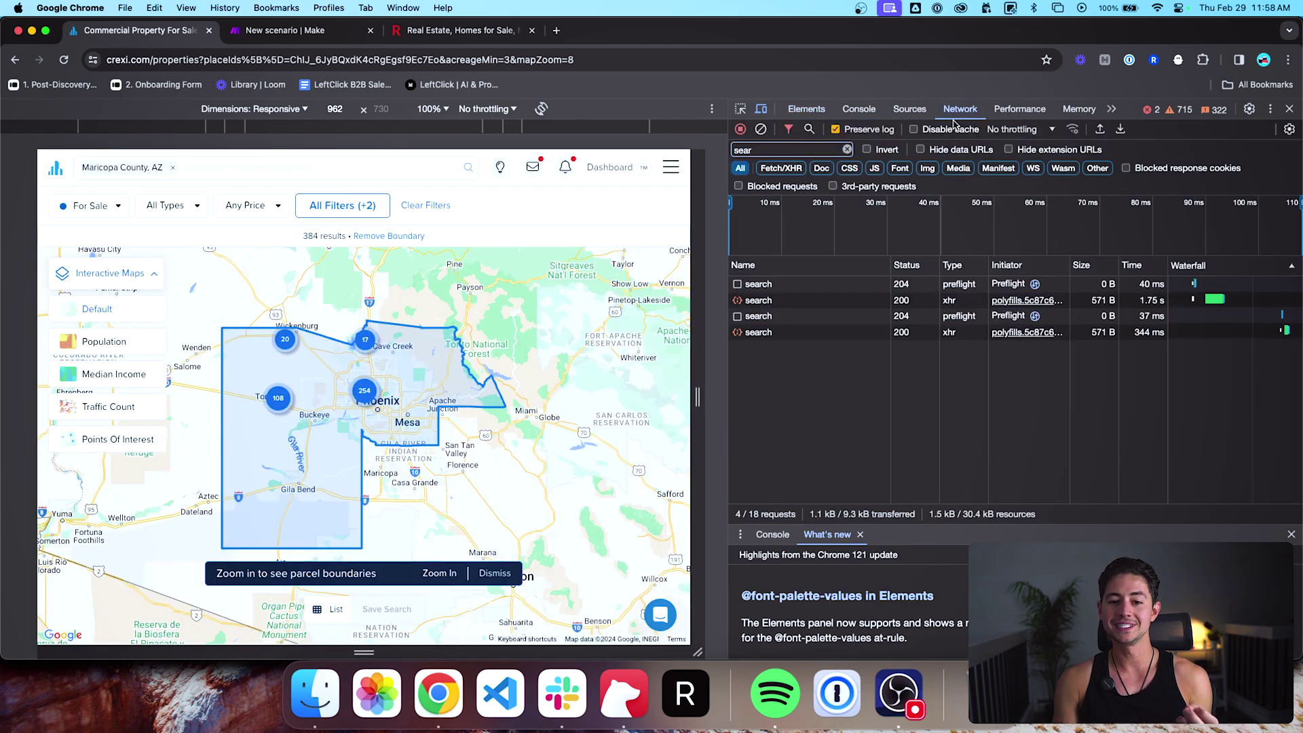
# Step: Clear the Network filter and reload Crexi so the log captures all 377 requests
pyautogui.click(659, 62)
pyautogui.press('Return')
pyautogui.click(835, 62)
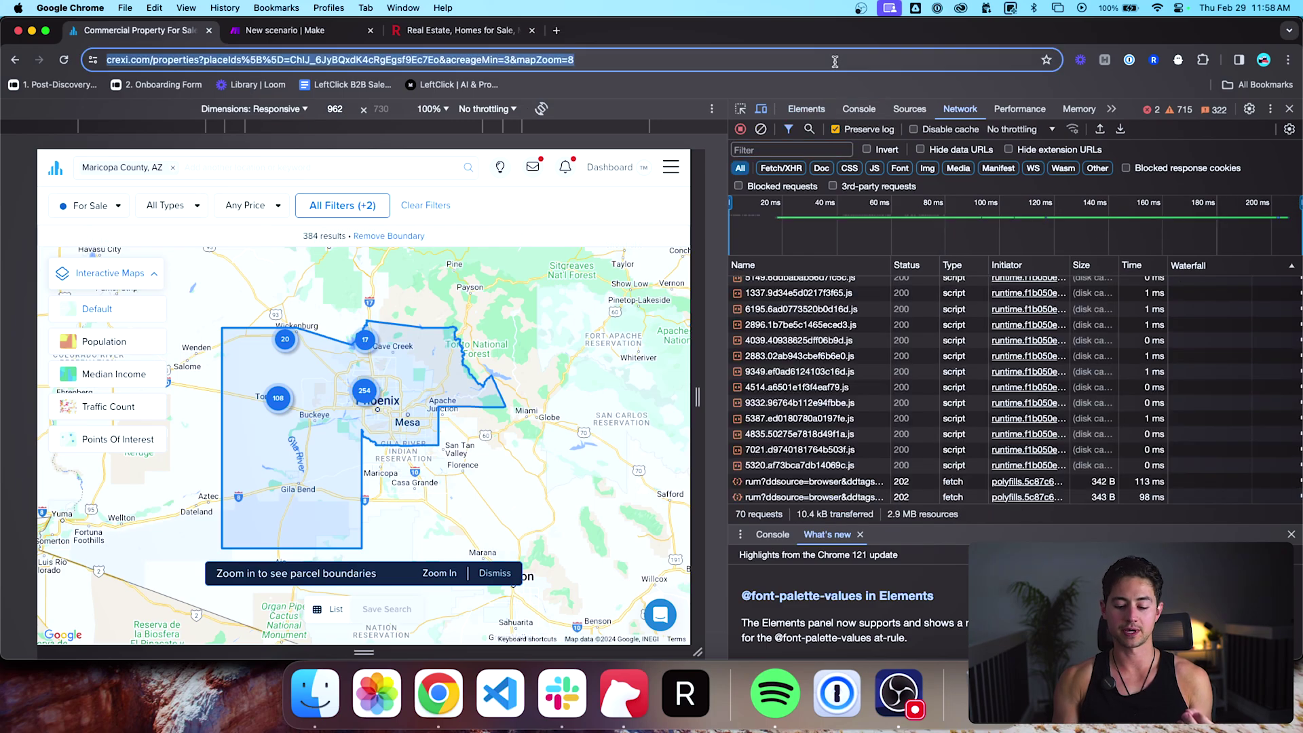
pyautogui.press('Return')
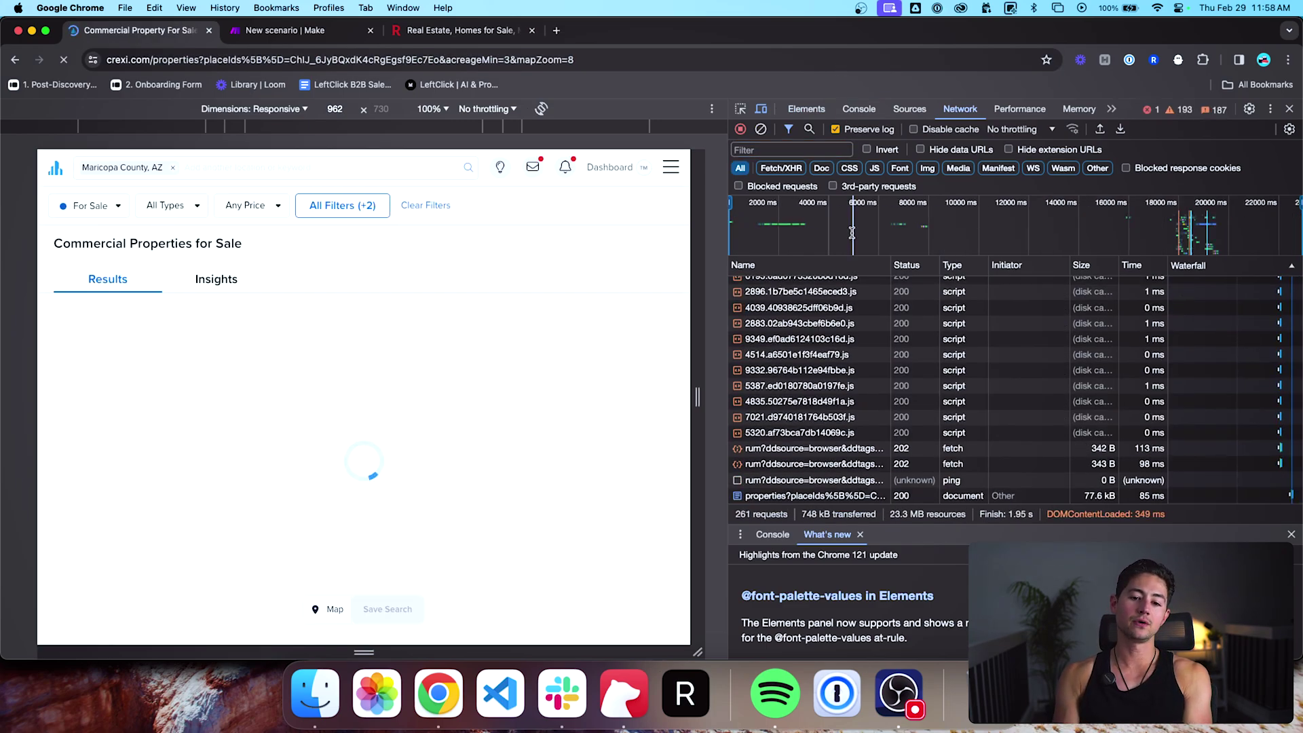
pyautogui.scroll(10, 823, 351)
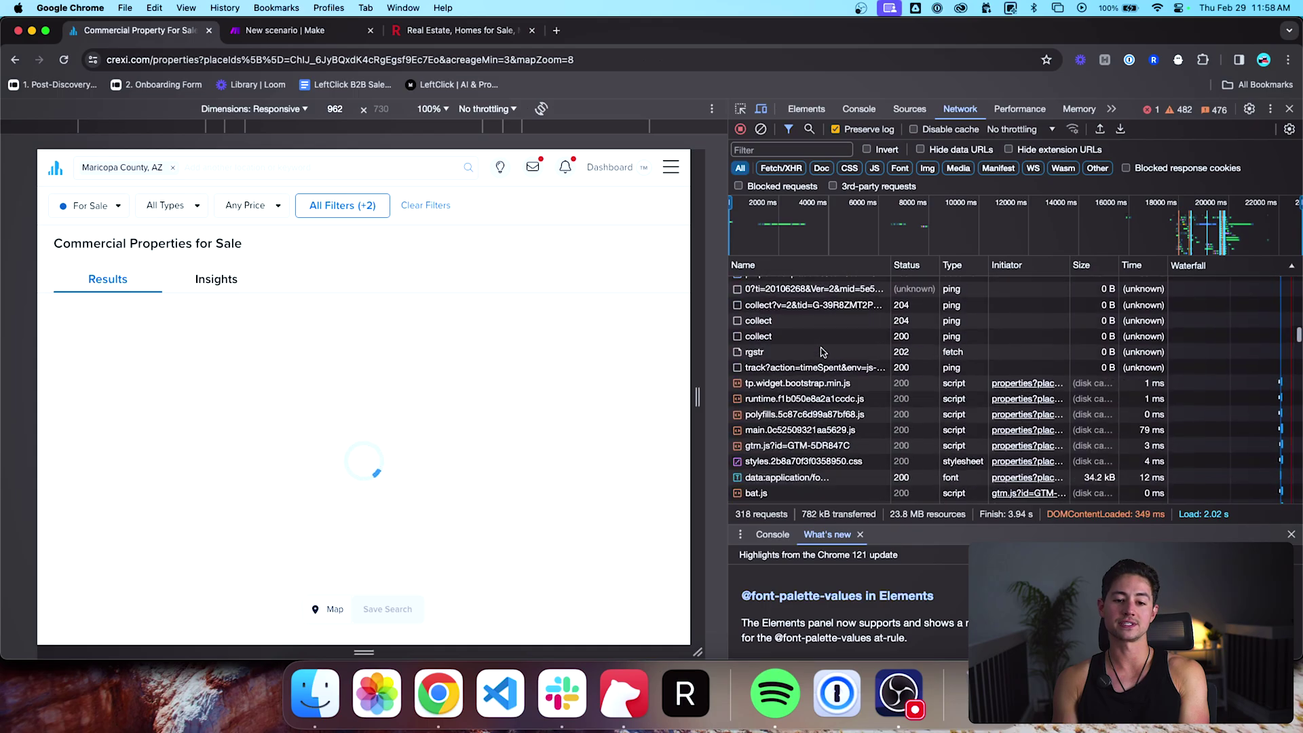
pyautogui.scroll(-10, 824, 367)
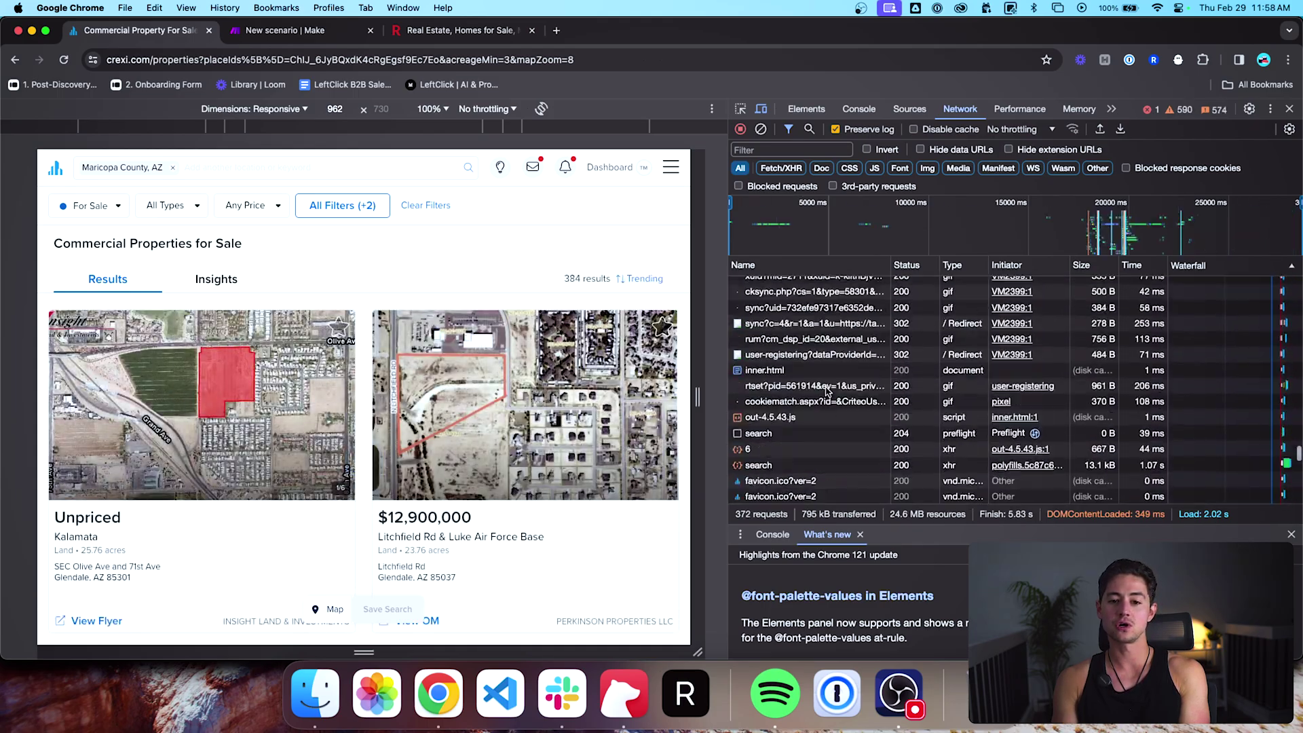
pyautogui.scroll(15, 826, 391)
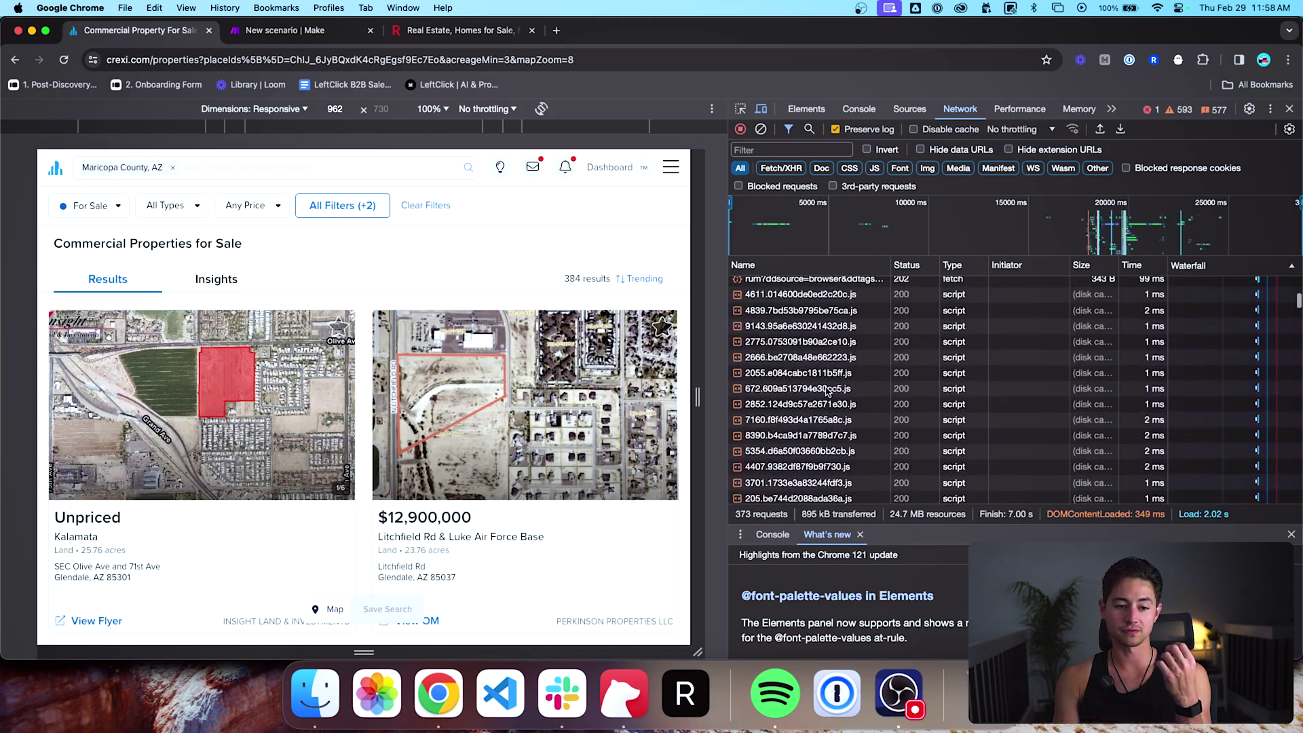
pyautogui.scroll(5, 827, 391)
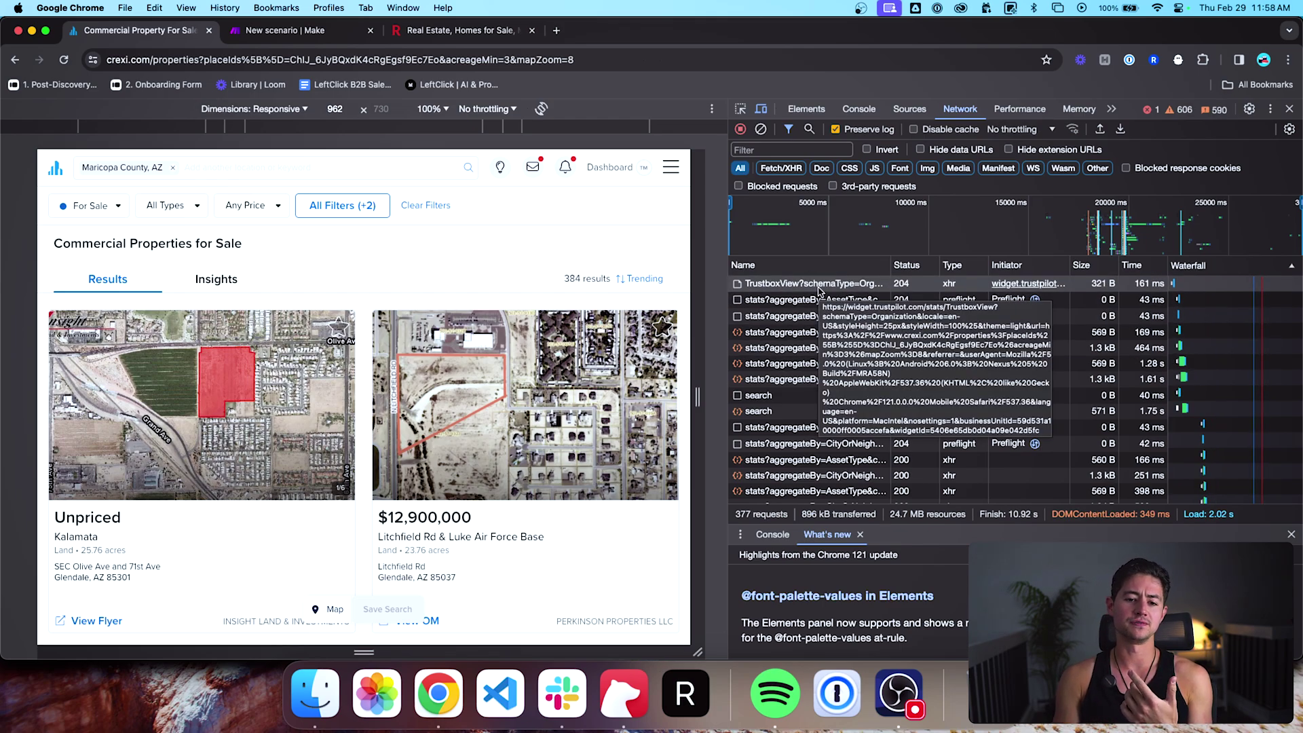
# Step: Step through the AssetType, TrustboxView, CityOrNeighborhood stats and search requests' headers
pyautogui.click(819, 299)
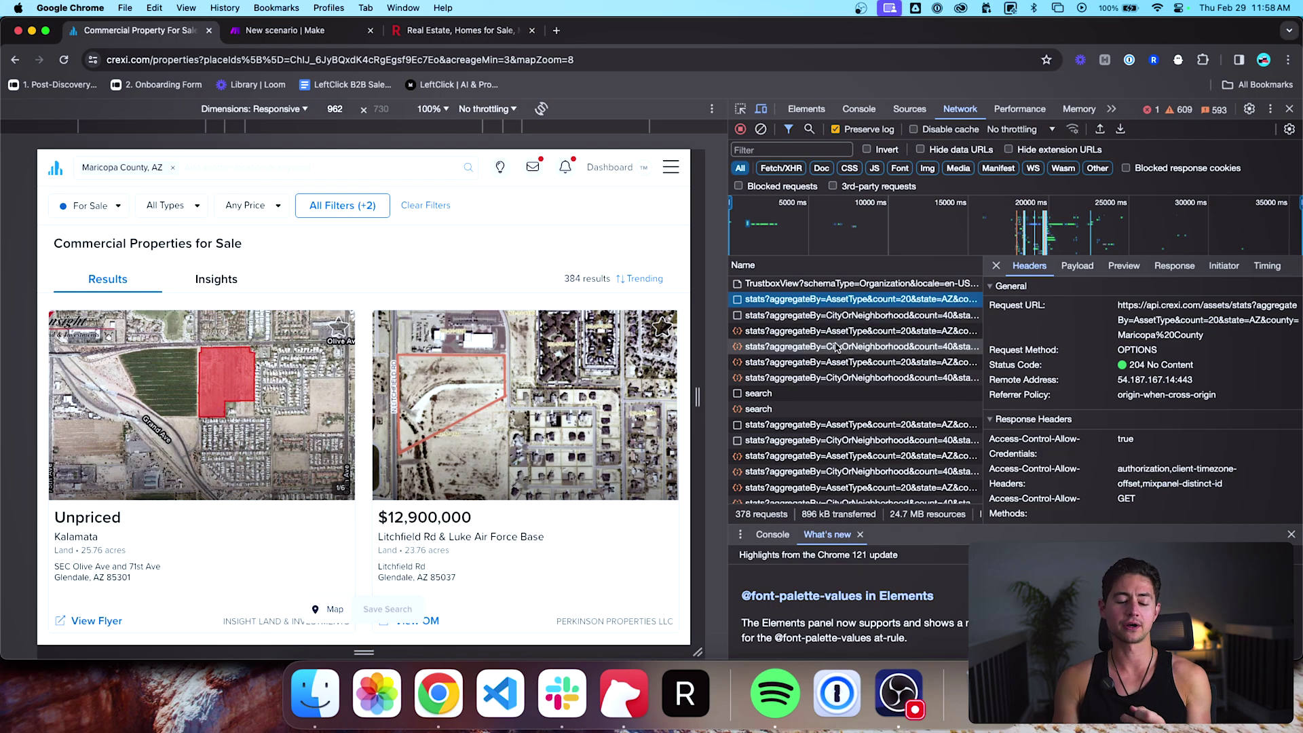
pyautogui.scroll(-2, 839, 353)
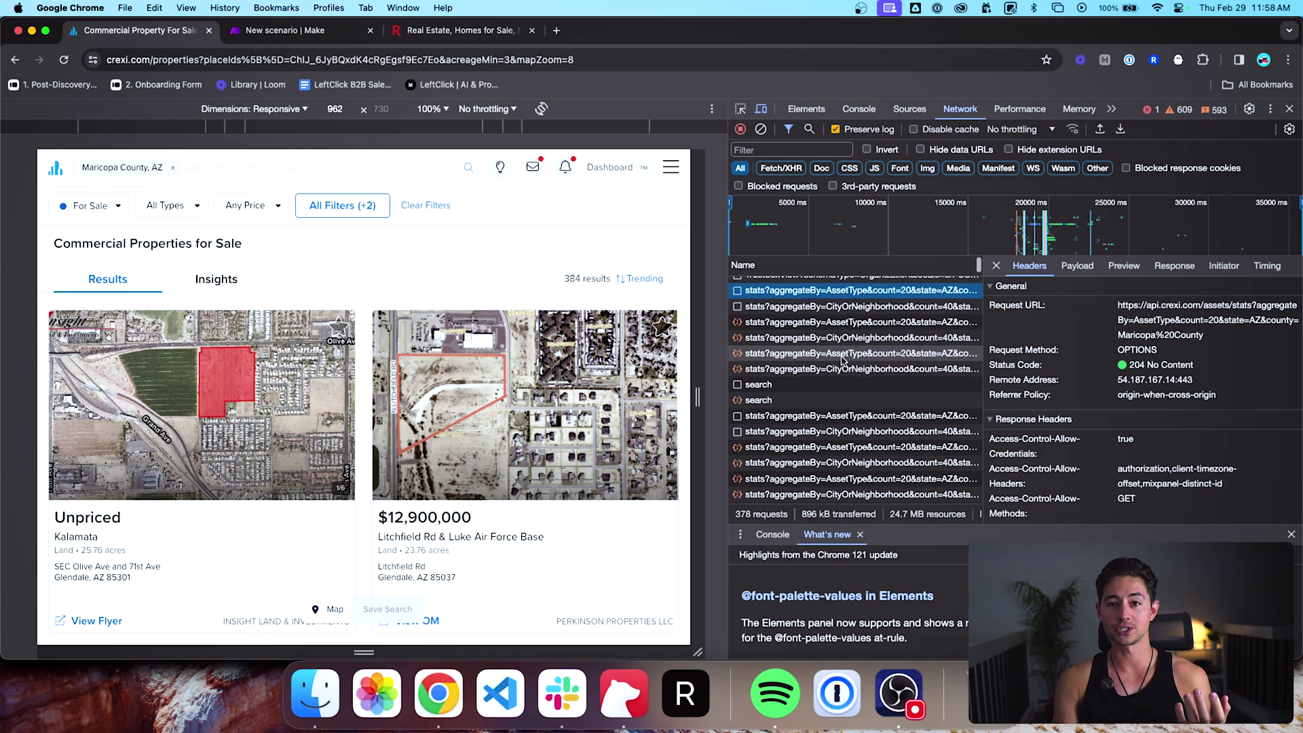
pyautogui.scroll(1, 842, 356)
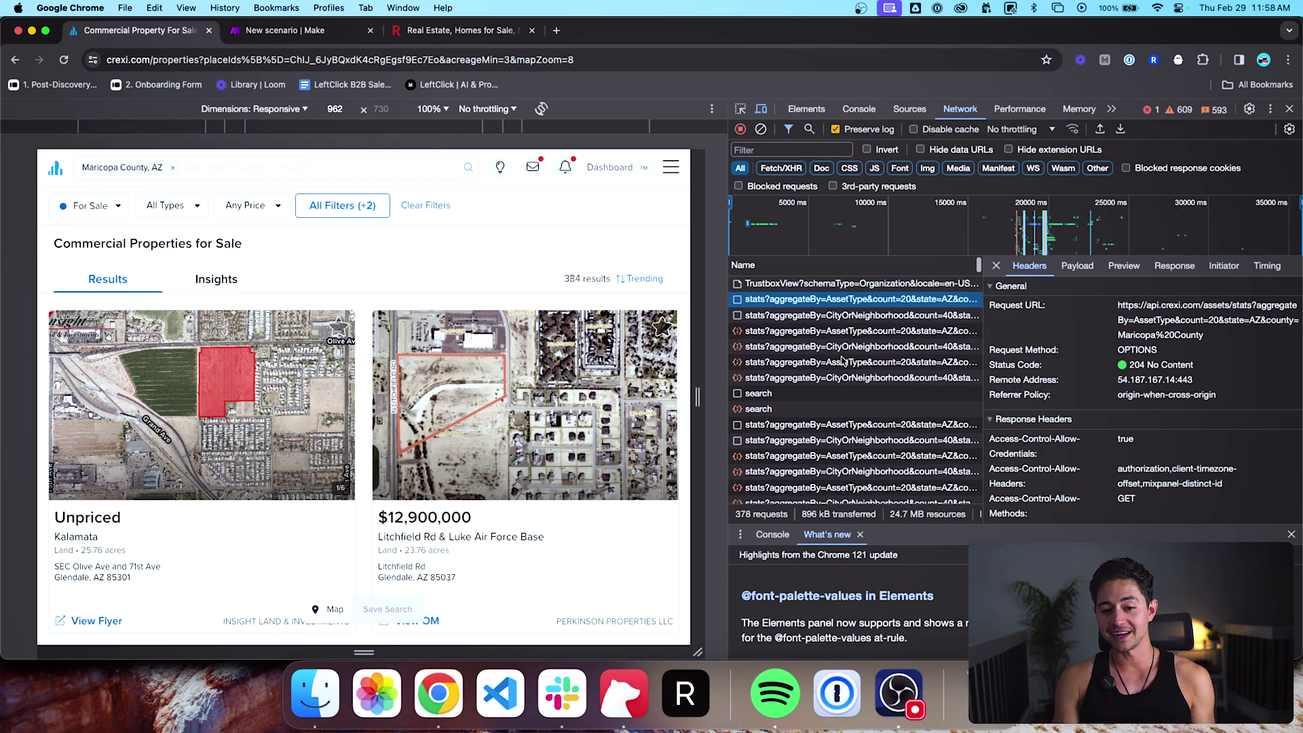
pyautogui.click(836, 285)
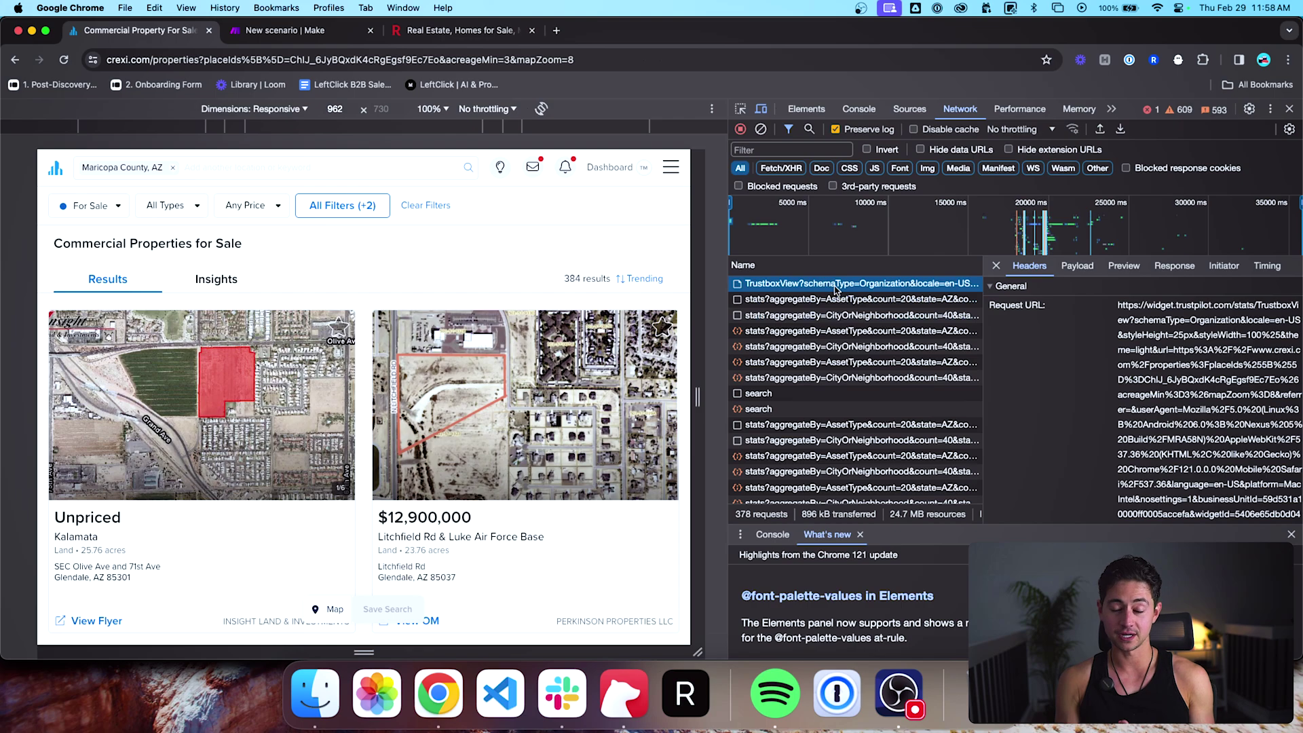
pyautogui.press('Down')
pyautogui.press('Down')
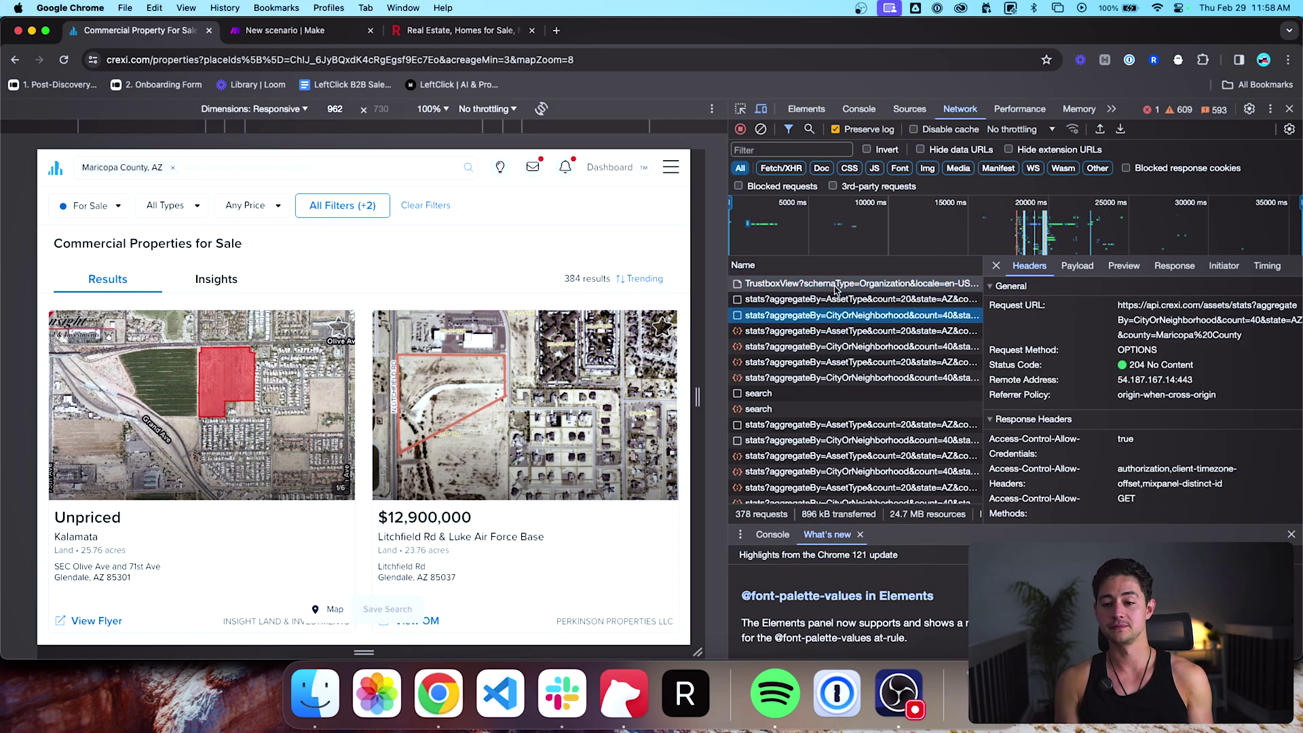
pyautogui.press('Down')
pyautogui.press('Down')
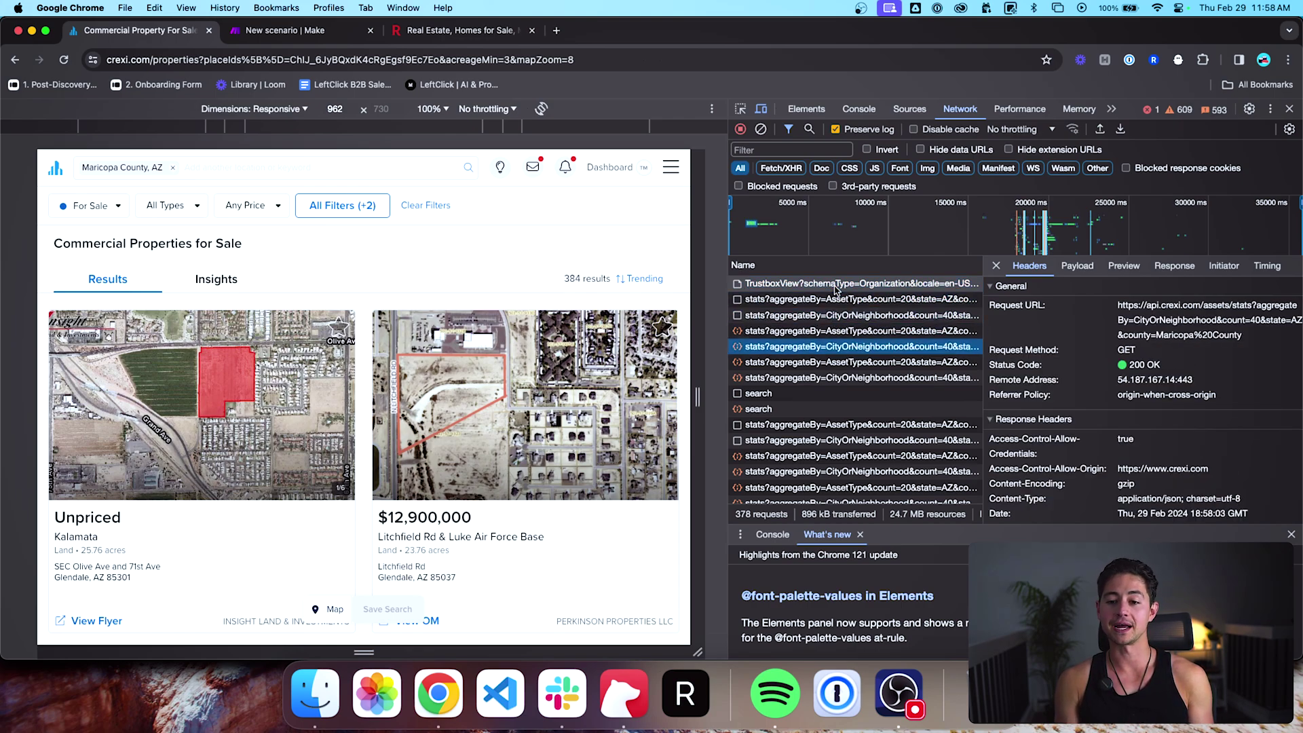
pyautogui.press('Down')
pyautogui.press('Down')
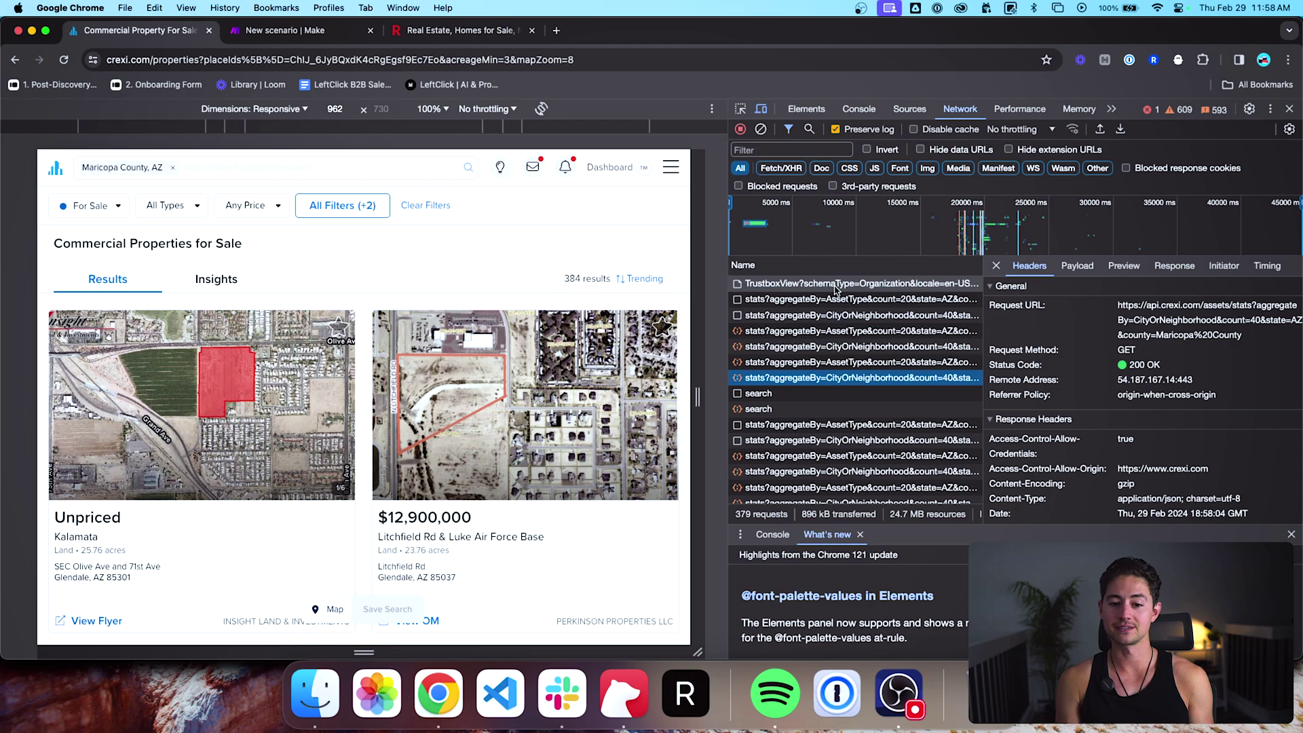
pyautogui.press('Down')
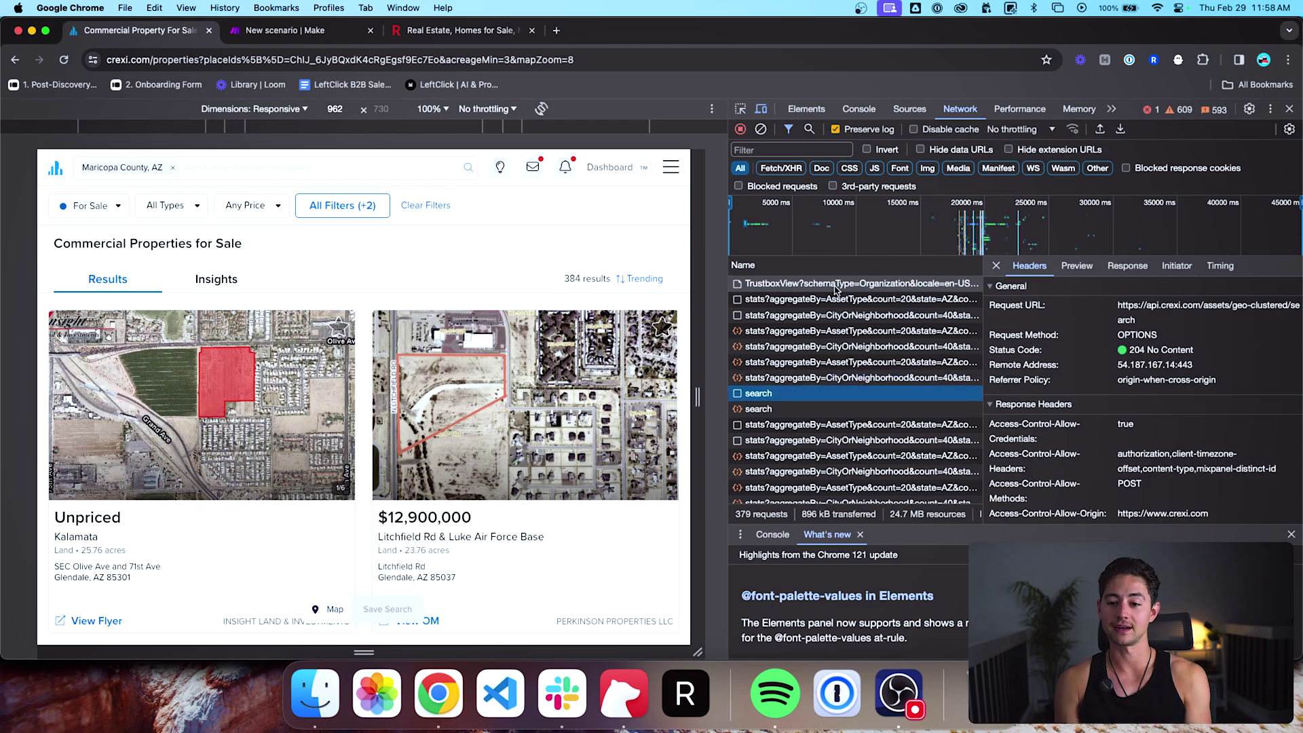
pyautogui.press('Down')
pyautogui.press('Up')
pyautogui.press('Up')
pyautogui.press('Up')
pyautogui.press('Up')
pyautogui.press('Up')
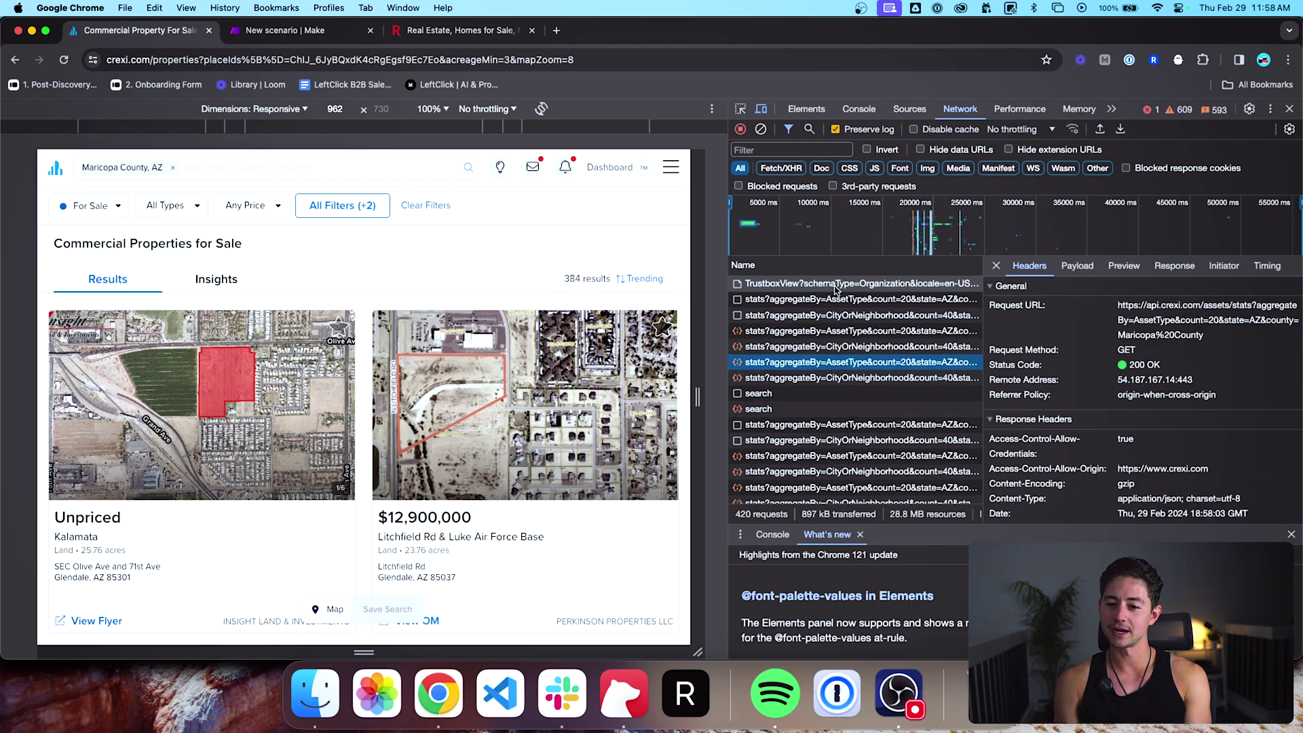
pyautogui.press('Up')
pyautogui.press('Up')
pyautogui.press('Down')
pyautogui.press('Down')
pyautogui.press('Down')
pyautogui.press('Down')
pyautogui.press('Down')
pyautogui.press('Down')
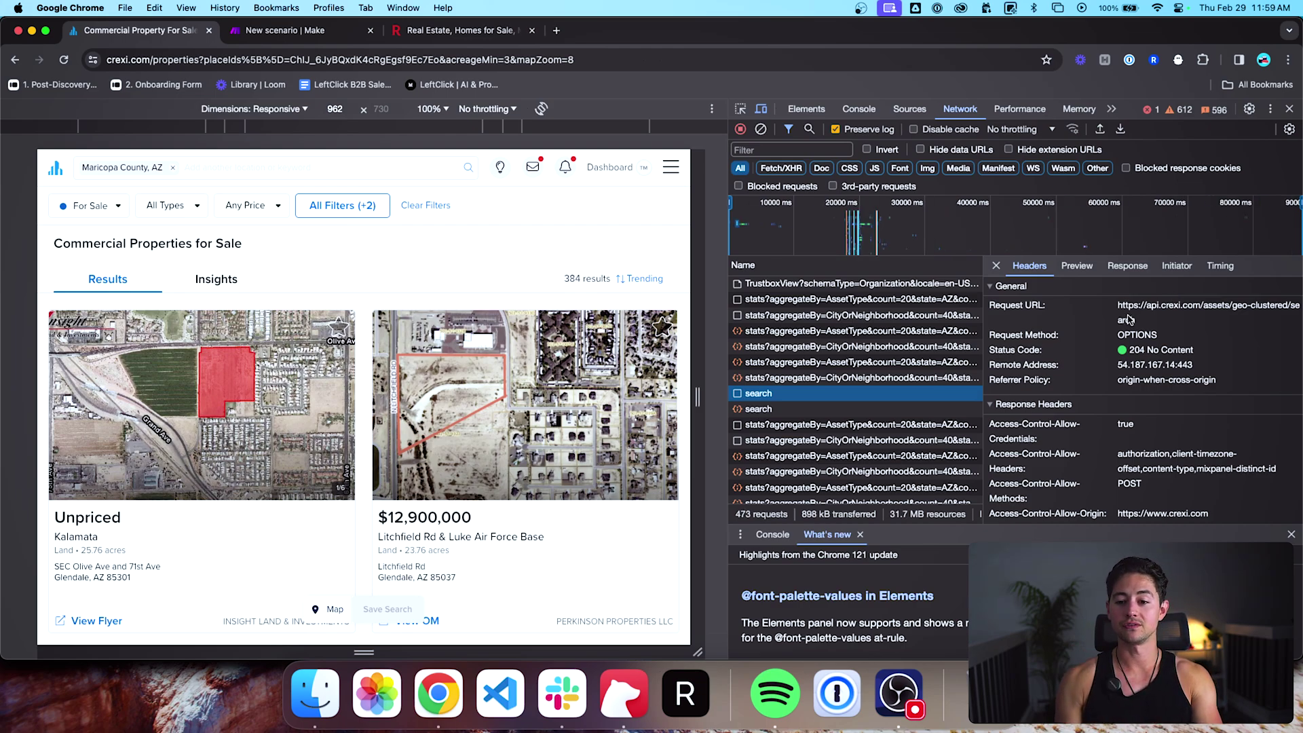
# Step: Compare the stats requests' query parameters and view the search request's response data
pyautogui.moveTo(1118, 307); pyautogui.dragTo(1149, 323)
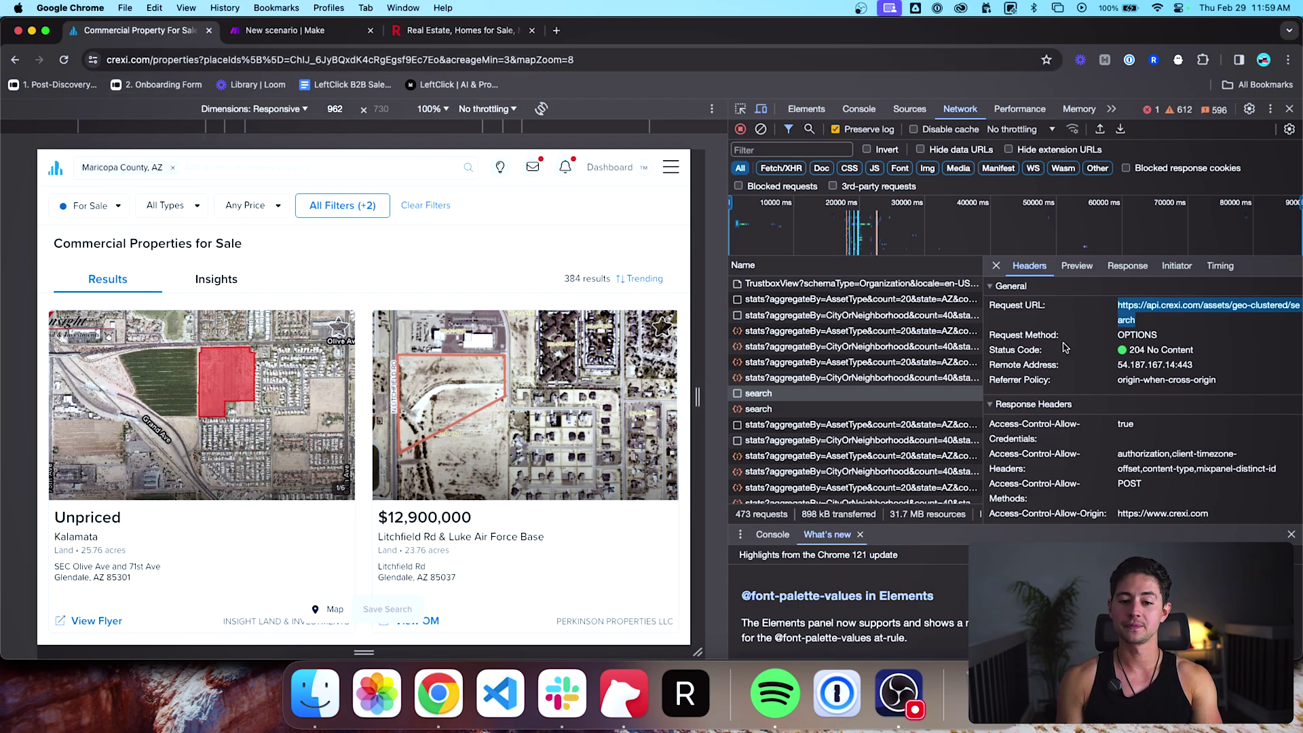
pyautogui.click(834, 301)
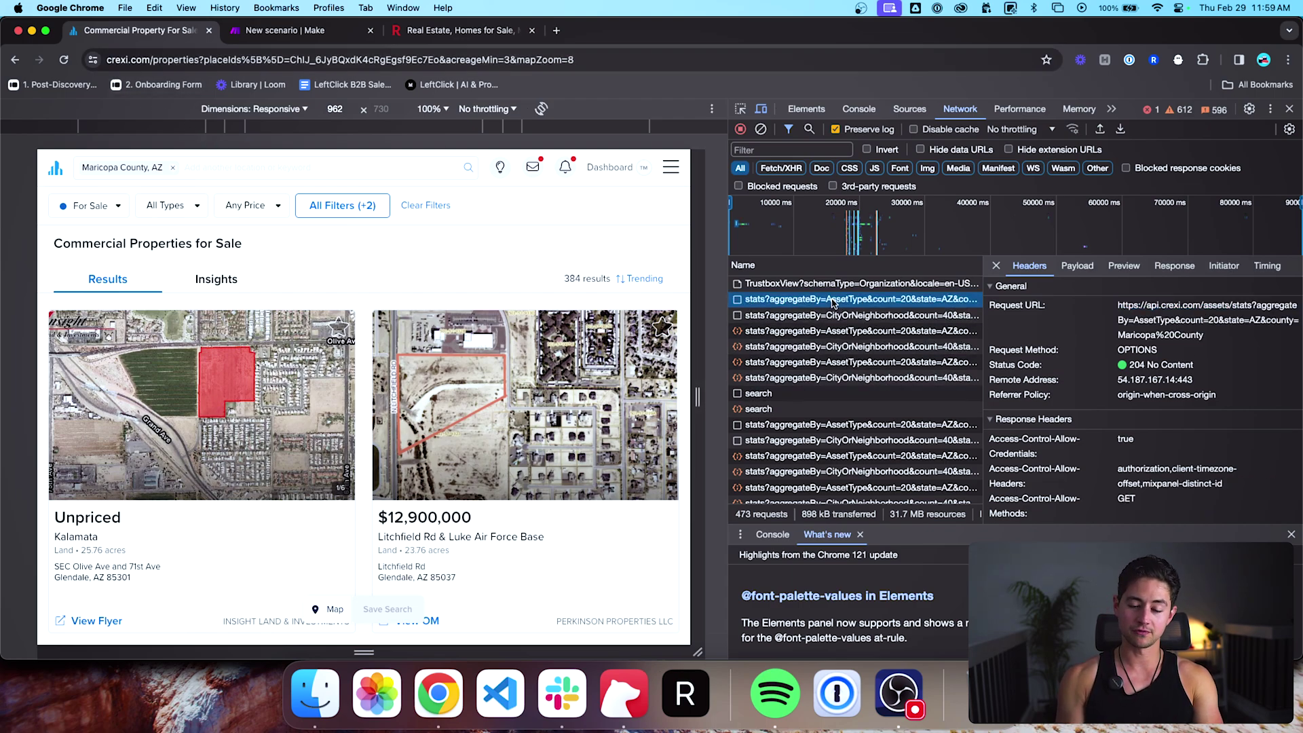
pyautogui.press('Down')
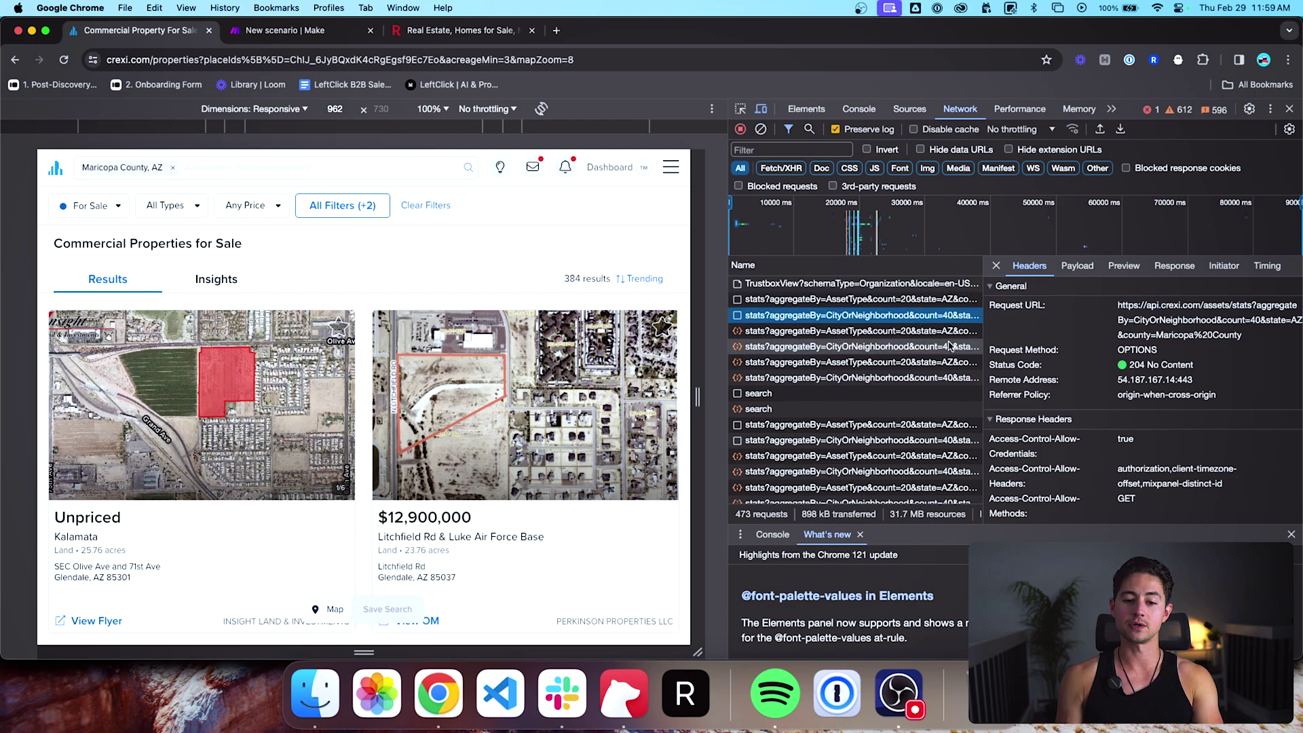
pyautogui.click(1076, 267)
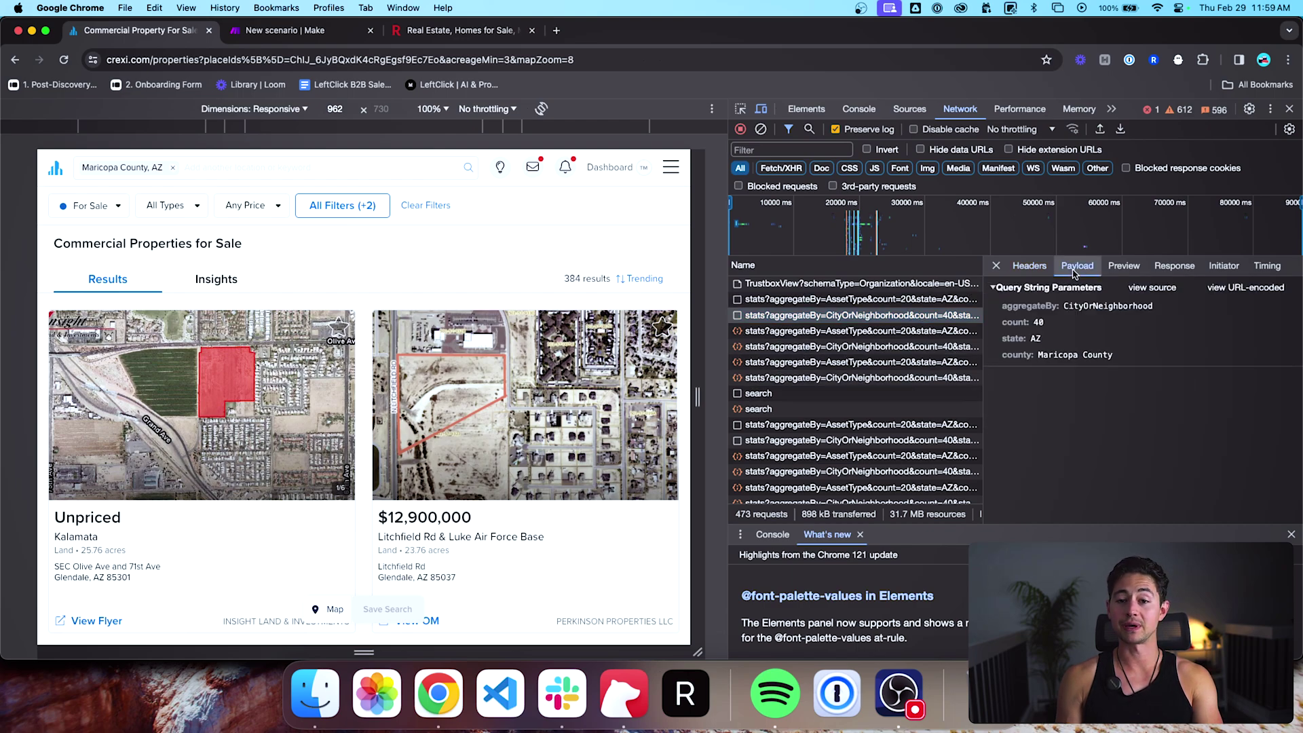
pyautogui.click(919, 318)
pyautogui.press('Down')
pyautogui.press('Down')
pyautogui.press('Down')
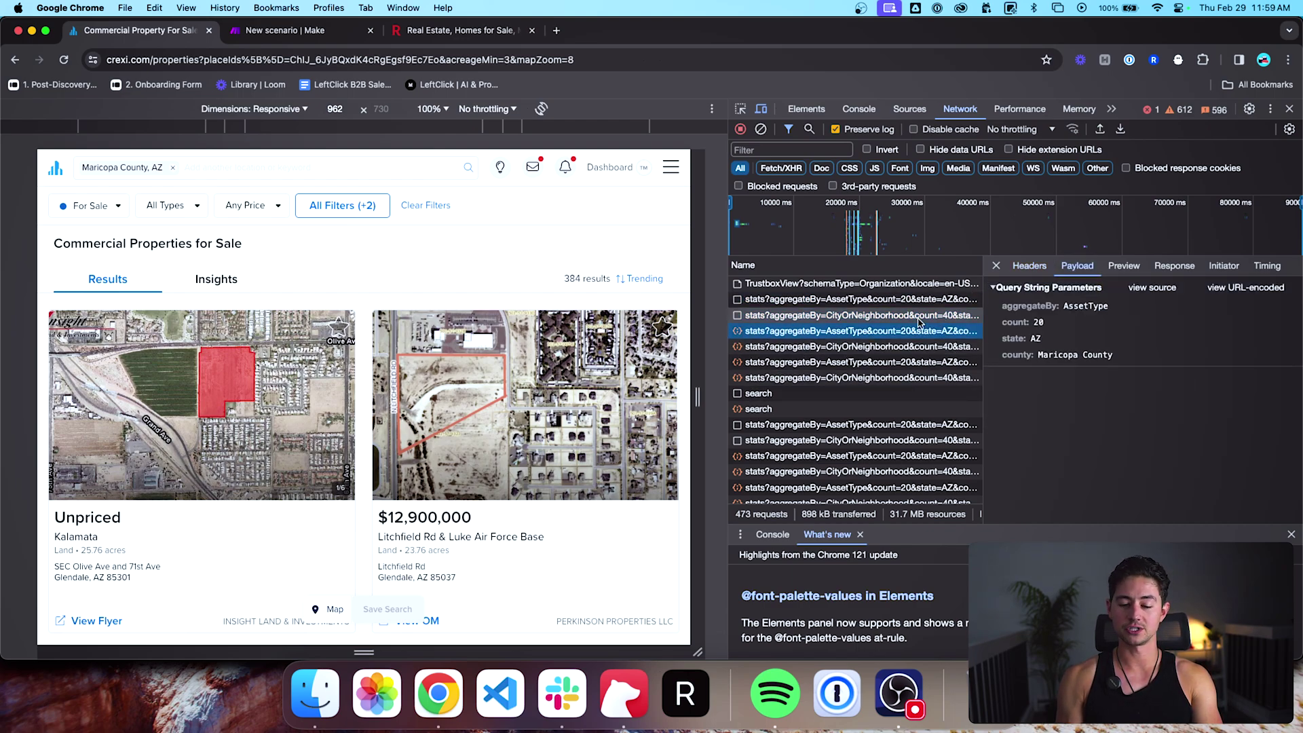
pyautogui.press('Down')
pyautogui.press('Down')
pyautogui.press('Down')
pyautogui.press('Down')
pyautogui.press('Up')
pyautogui.press('Up')
pyautogui.press('Up')
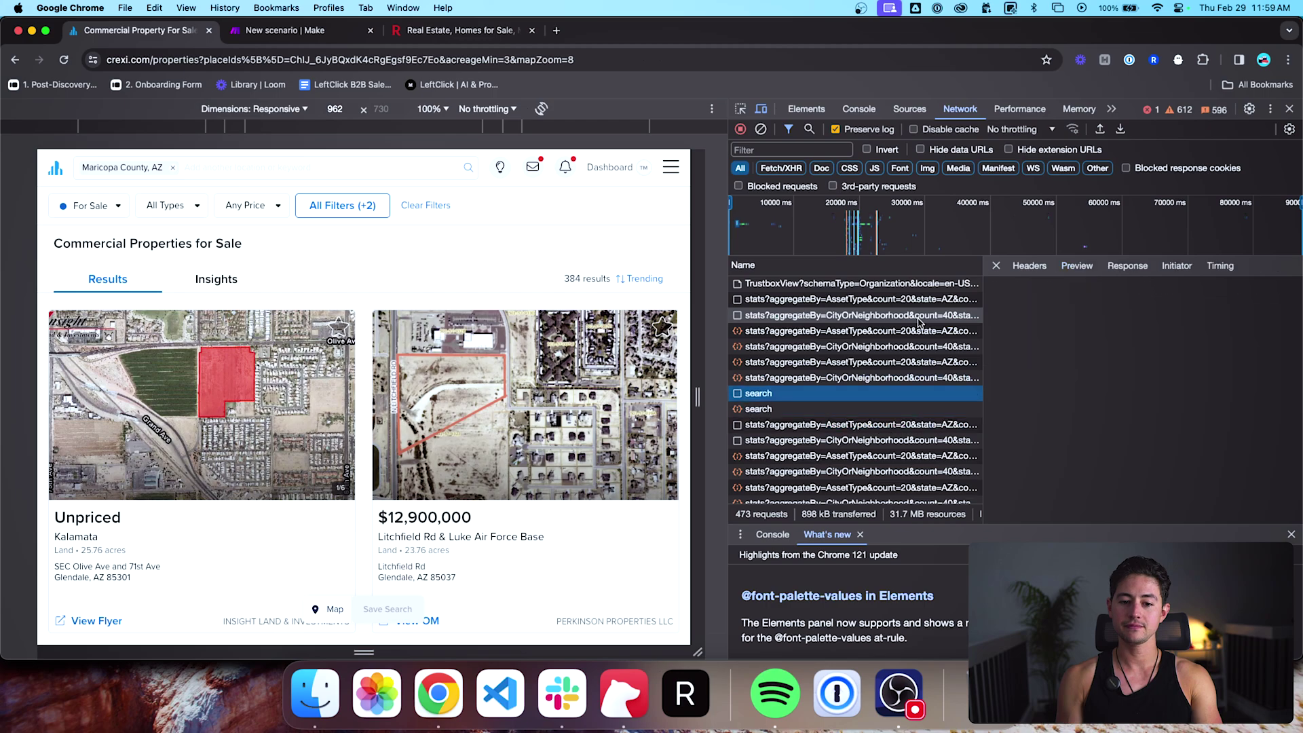
pyautogui.press('Down')
pyautogui.press('Down')
pyautogui.press('Tab')
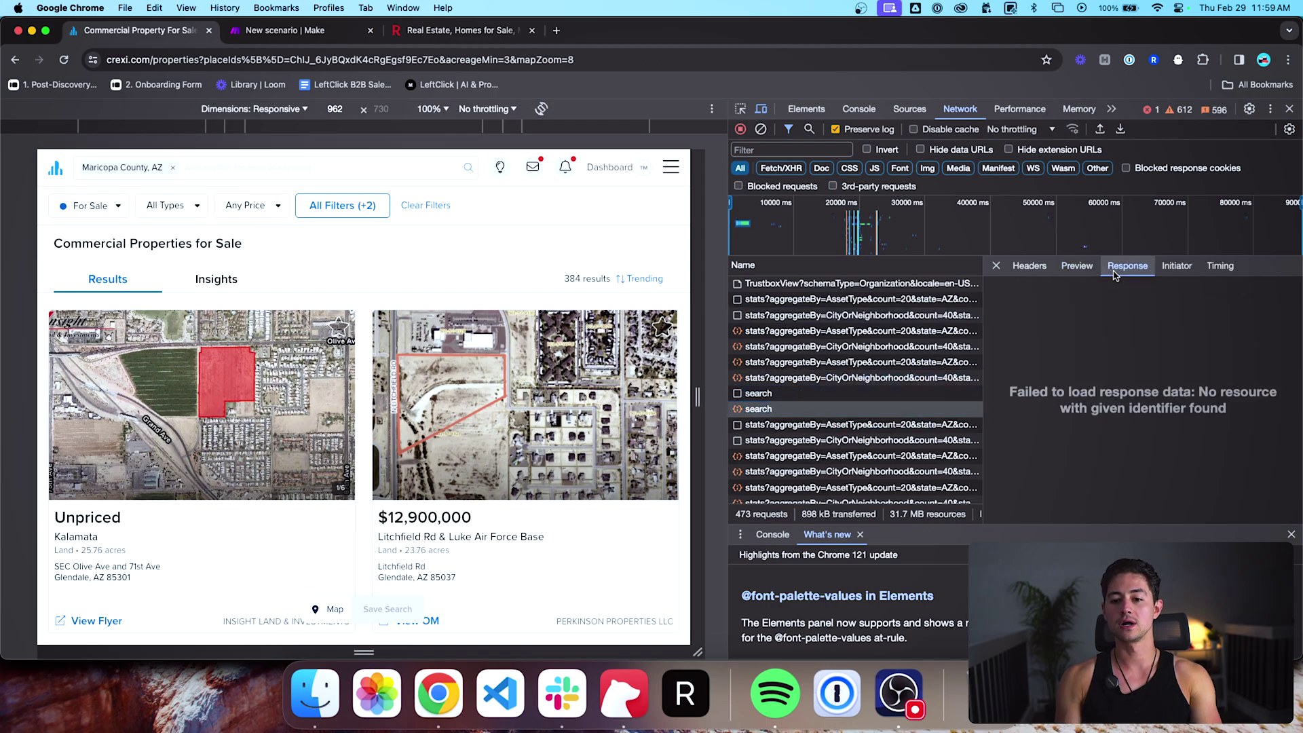
pyautogui.press('Left')
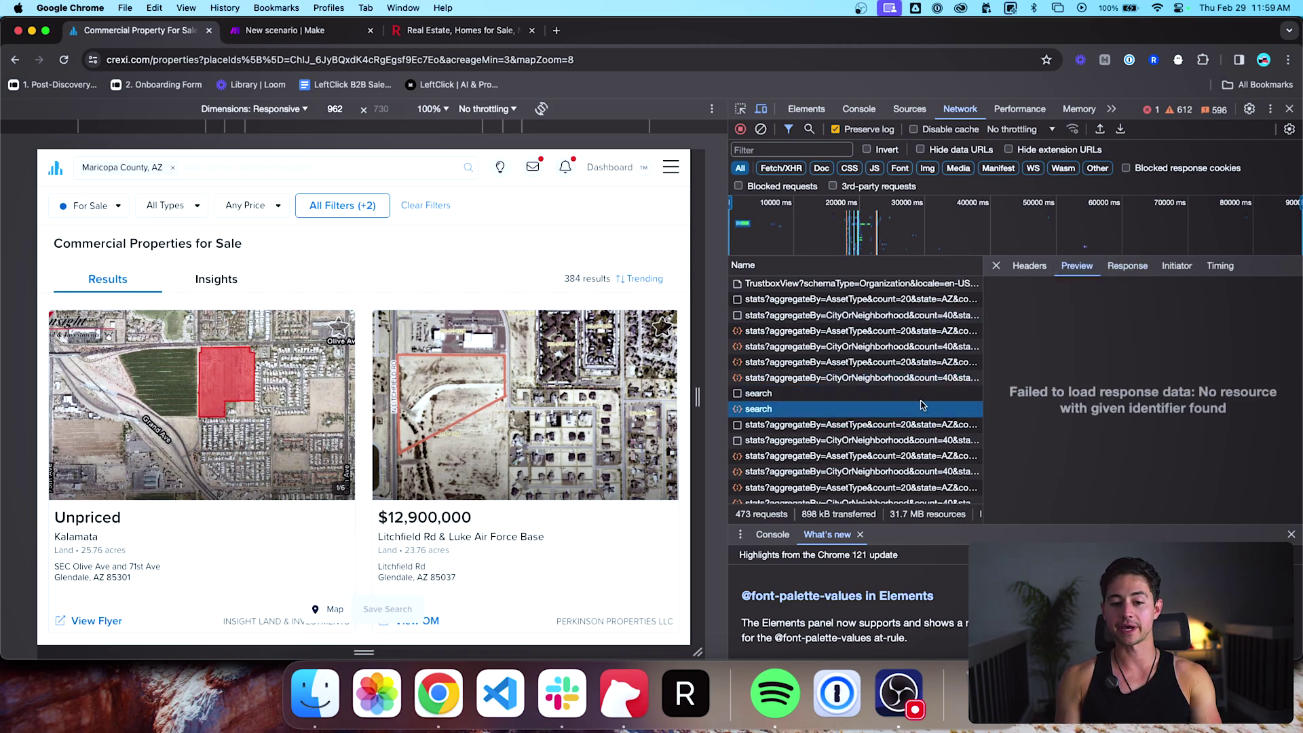
# Step: Check the search and TrustboxView response previews and the CityOrNeighborhood stats parameters
pyautogui.click(762, 405)
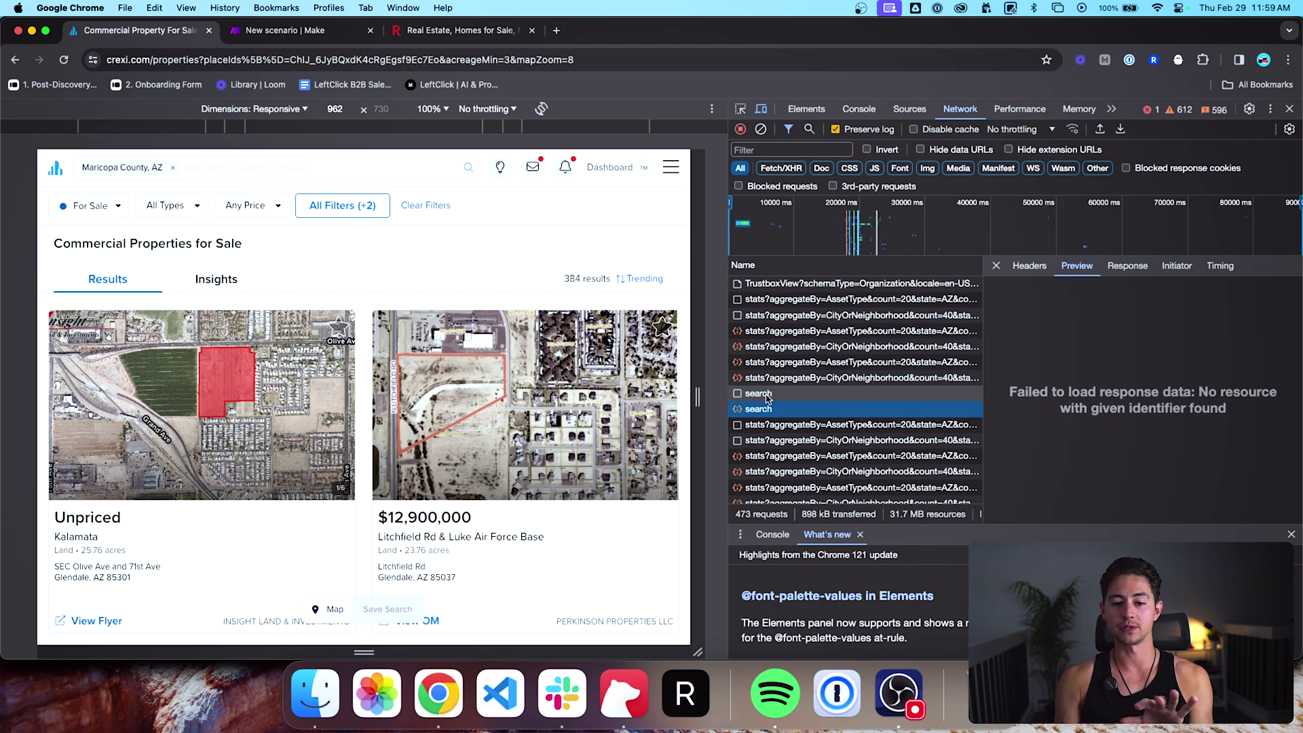
pyautogui.scroll(-3, 767, 400)
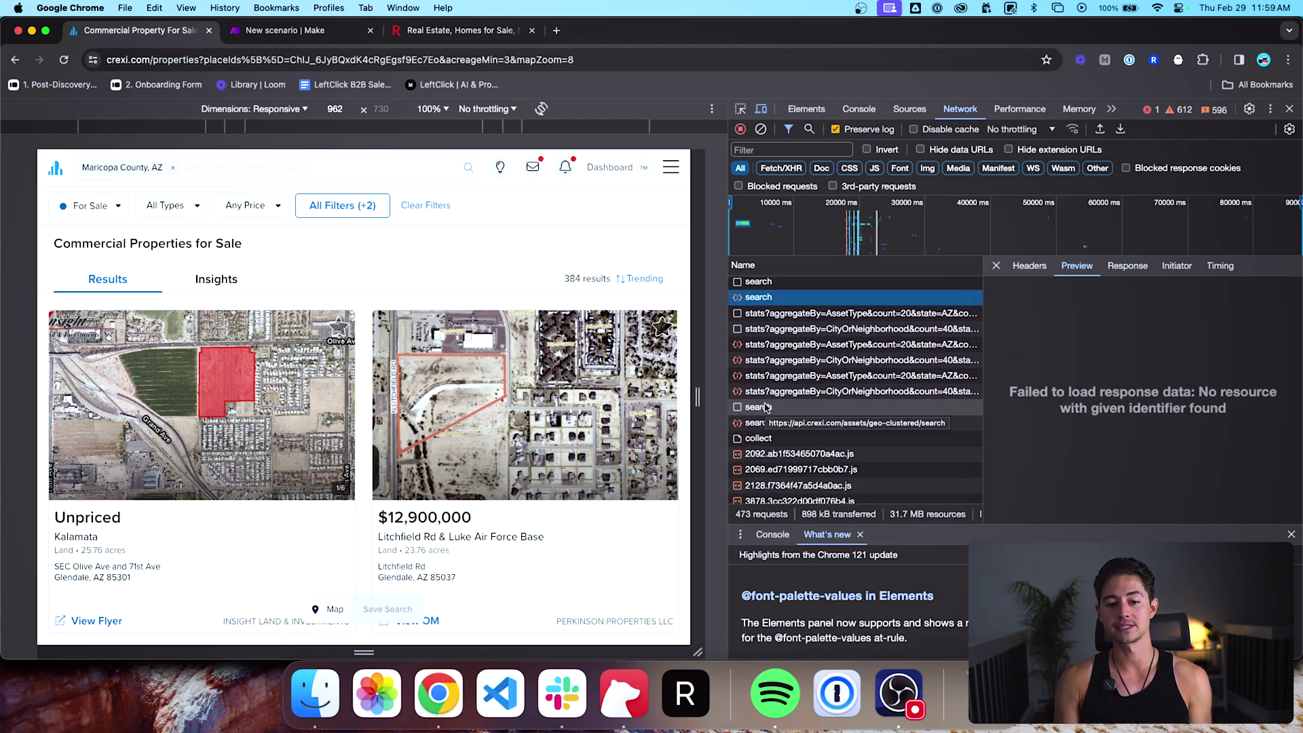
pyautogui.click(764, 407)
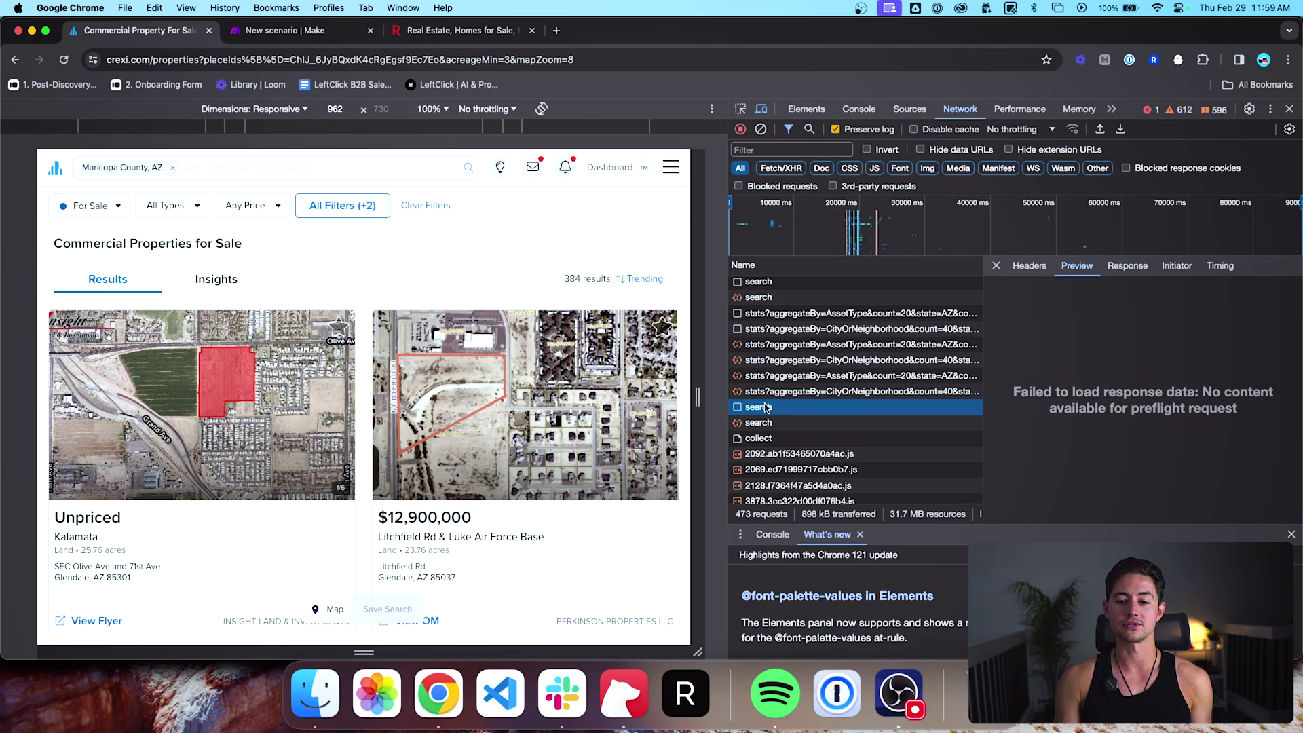
pyautogui.click(875, 422)
pyautogui.scroll(10, 873, 386)
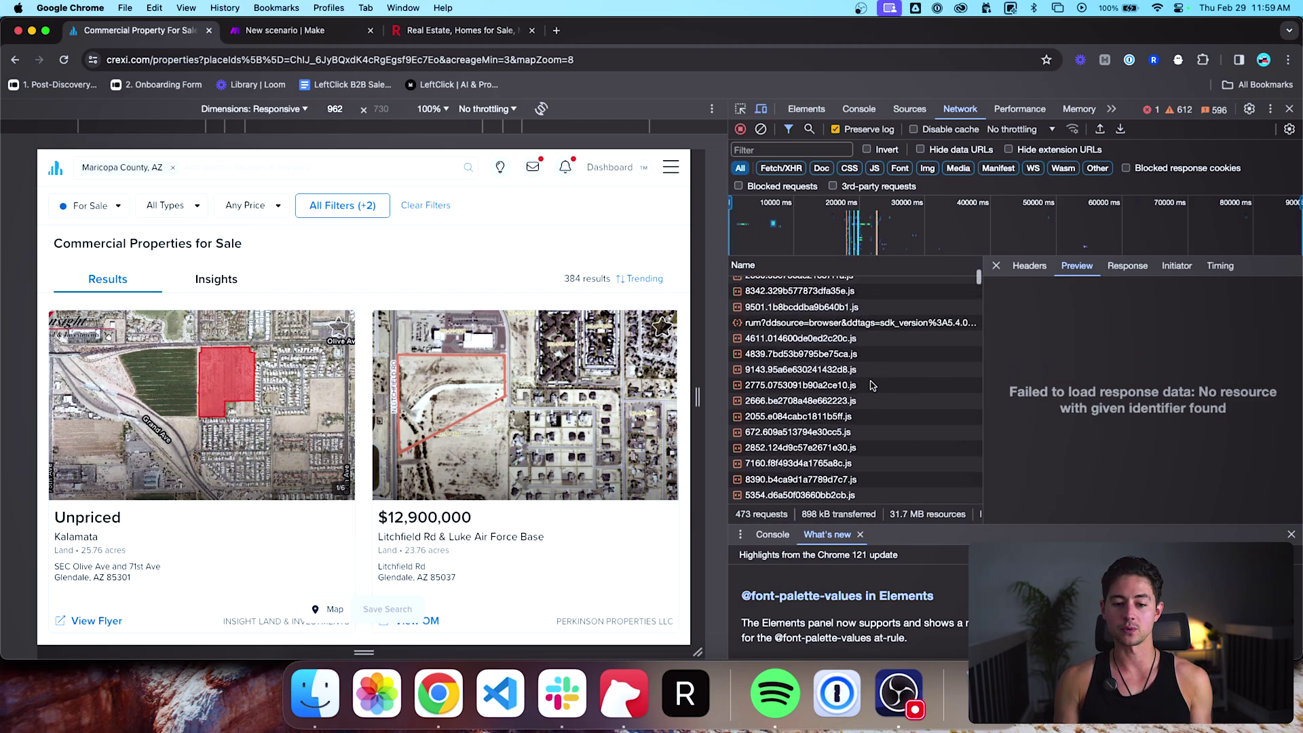
pyautogui.scroll(-5, 873, 385)
pyautogui.click(862, 283)
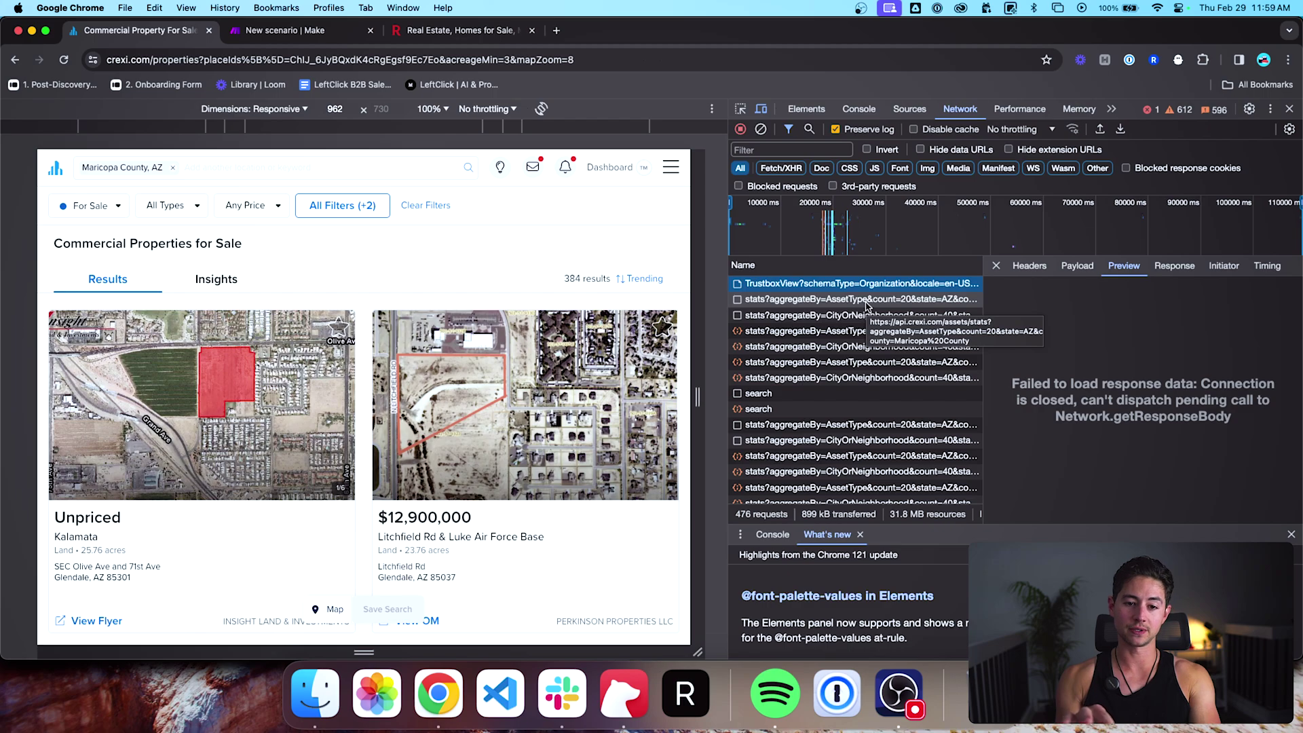
pyautogui.click(867, 315)
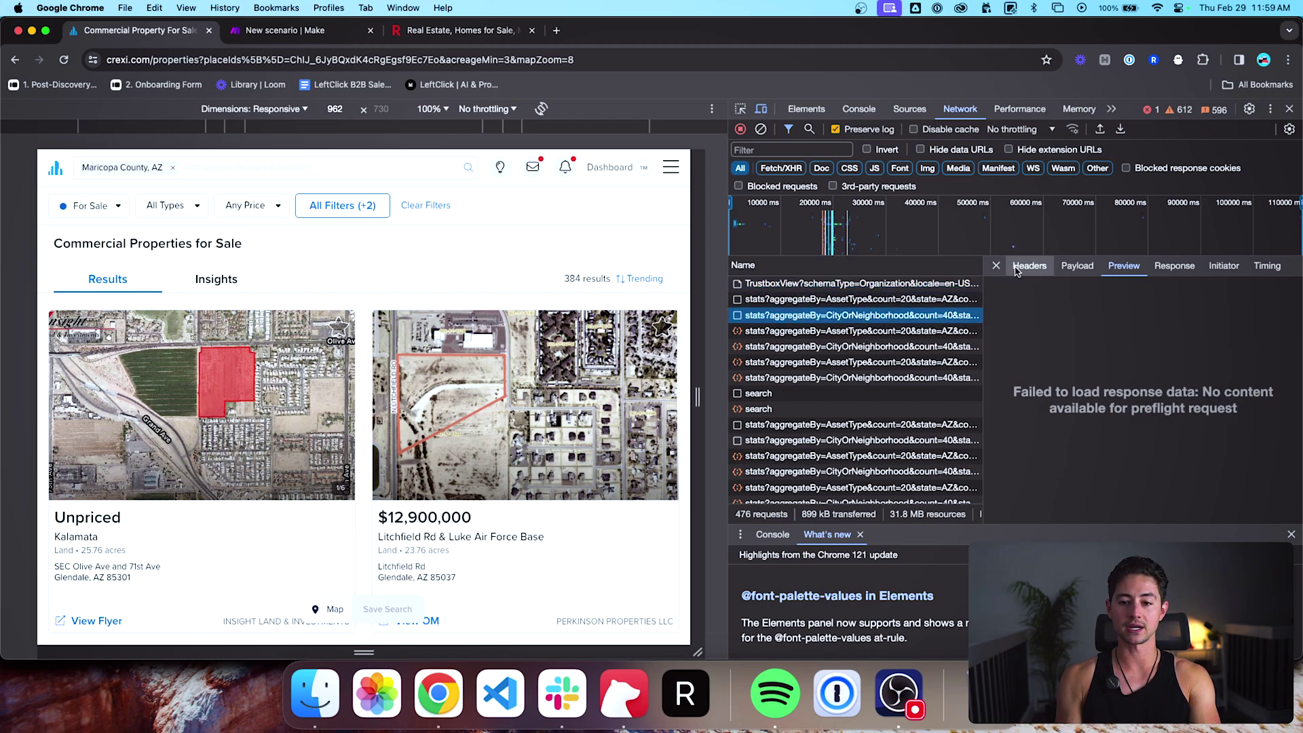
pyautogui.click(1080, 265)
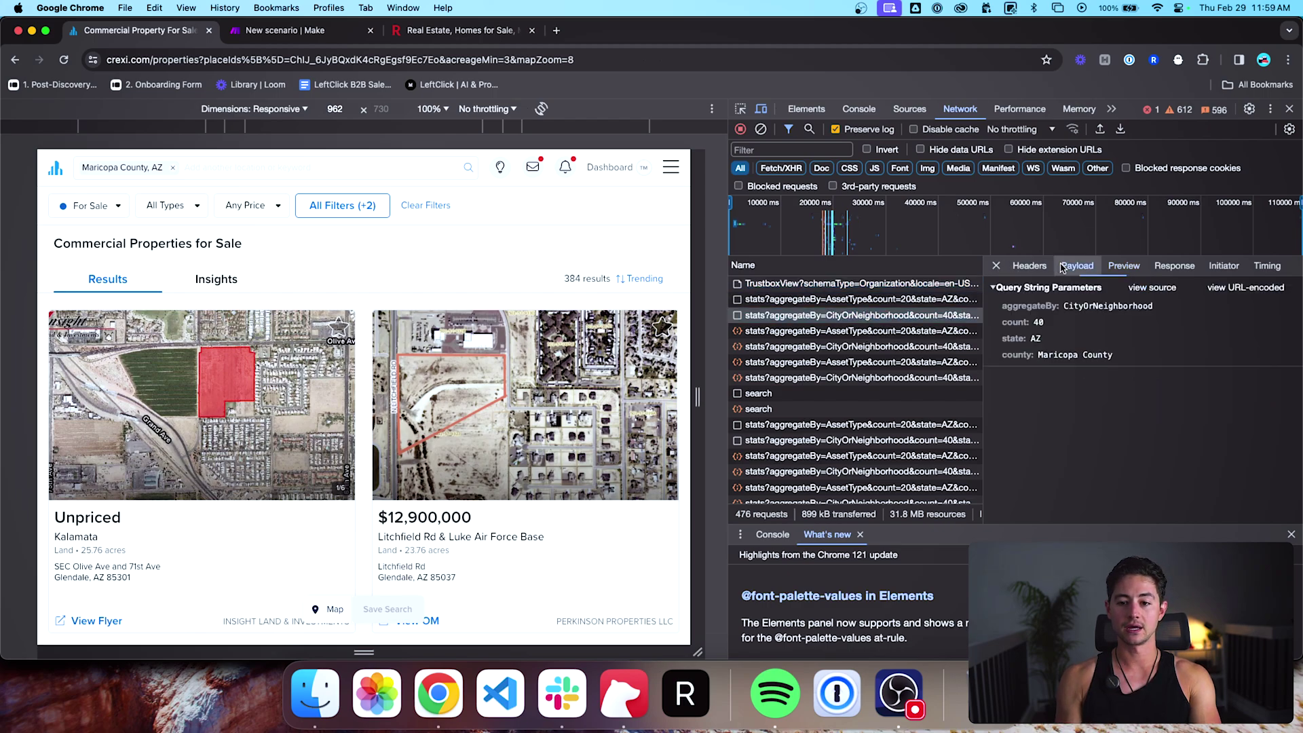
pyautogui.click(1123, 266)
pyautogui.click(791, 409)
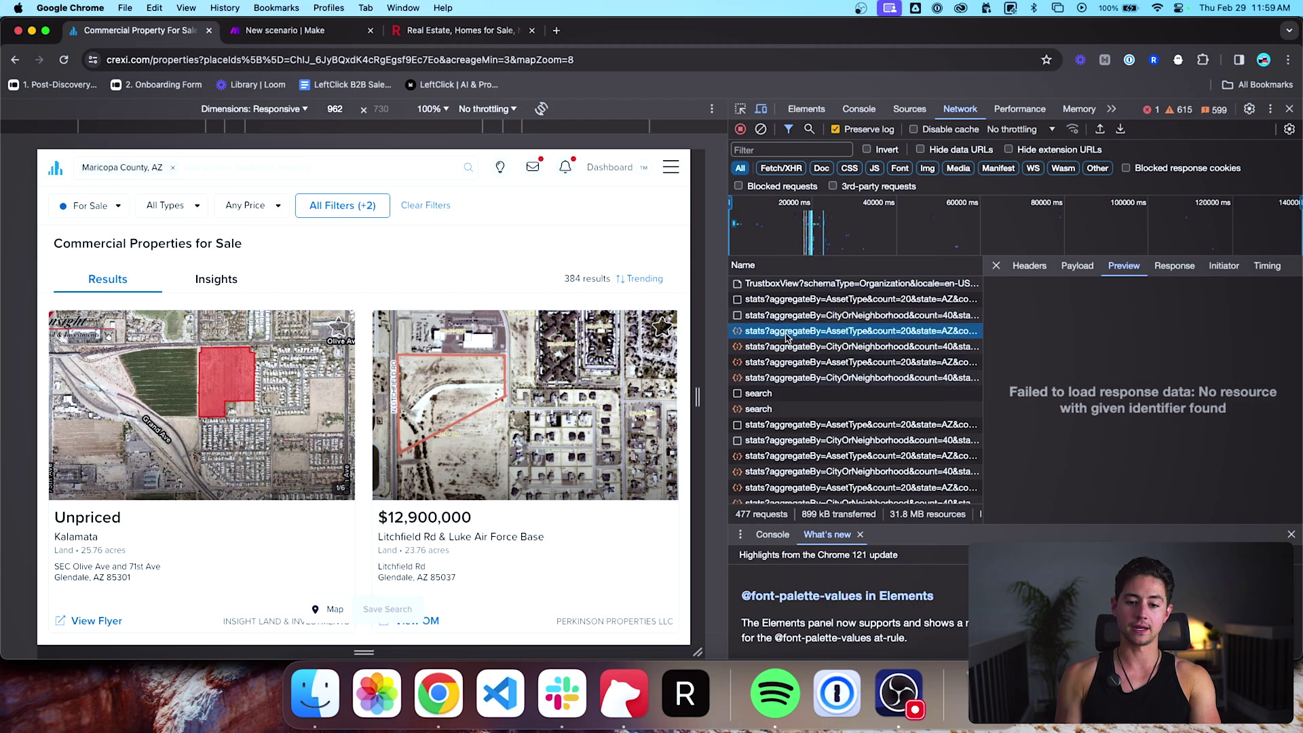
# Step: Step through the properties page, timeSpent tracking, script, style and font requests
pyautogui.press('Down')
pyautogui.press('Down')
pyautogui.press('Down')
pyautogui.press('Down')
pyautogui.press('Down')
pyautogui.press('Down')
pyautogui.press('Down')
pyautogui.press('Down')
pyautogui.press('Down')
pyautogui.press('Down')
pyautogui.press('Down')
pyautogui.press('Down')
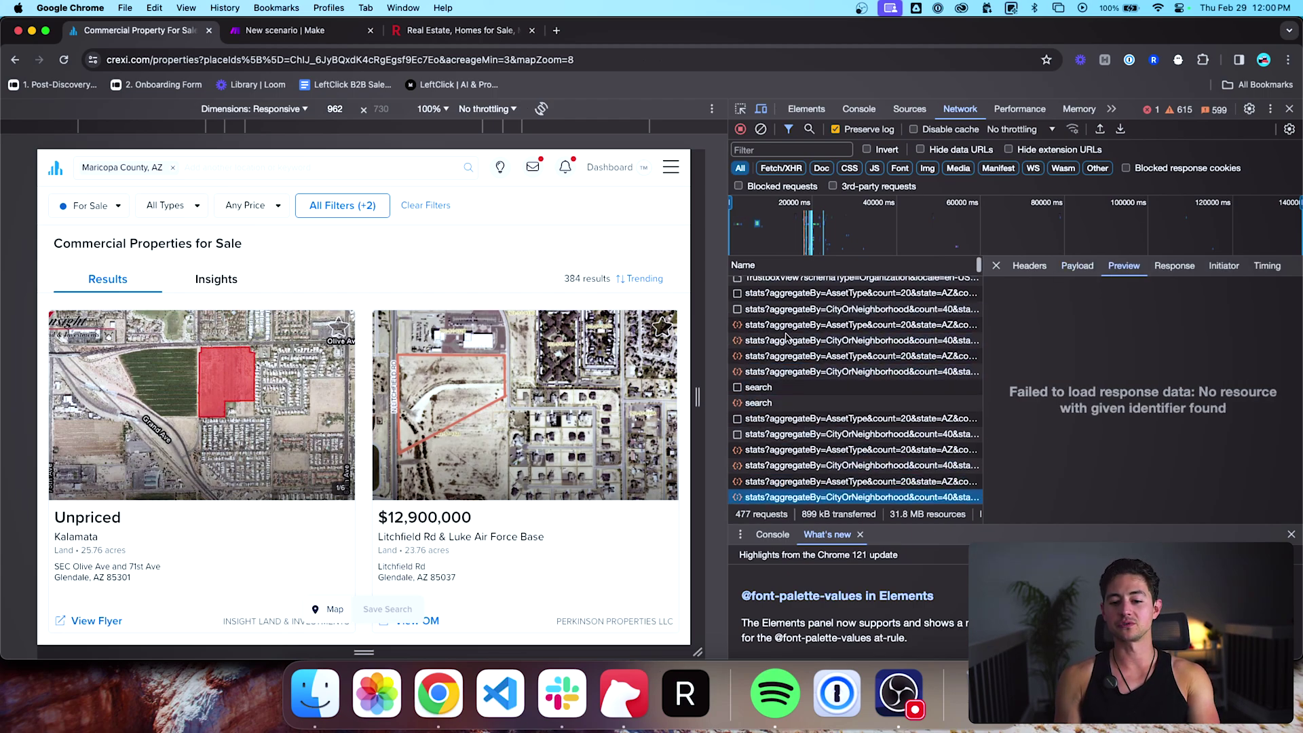
pyautogui.press('Down')
pyautogui.press('Down')
pyautogui.press('Down')
pyautogui.press('Down')
pyautogui.press('Down')
pyautogui.press('Down')
pyautogui.press('Down')
pyautogui.press('Down')
pyautogui.press('Down')
pyautogui.press('Down')
pyautogui.press('Down')
pyautogui.press('Down')
pyautogui.press('Down')
pyautogui.press('Down')
pyautogui.press('Down')
pyautogui.press('Down')
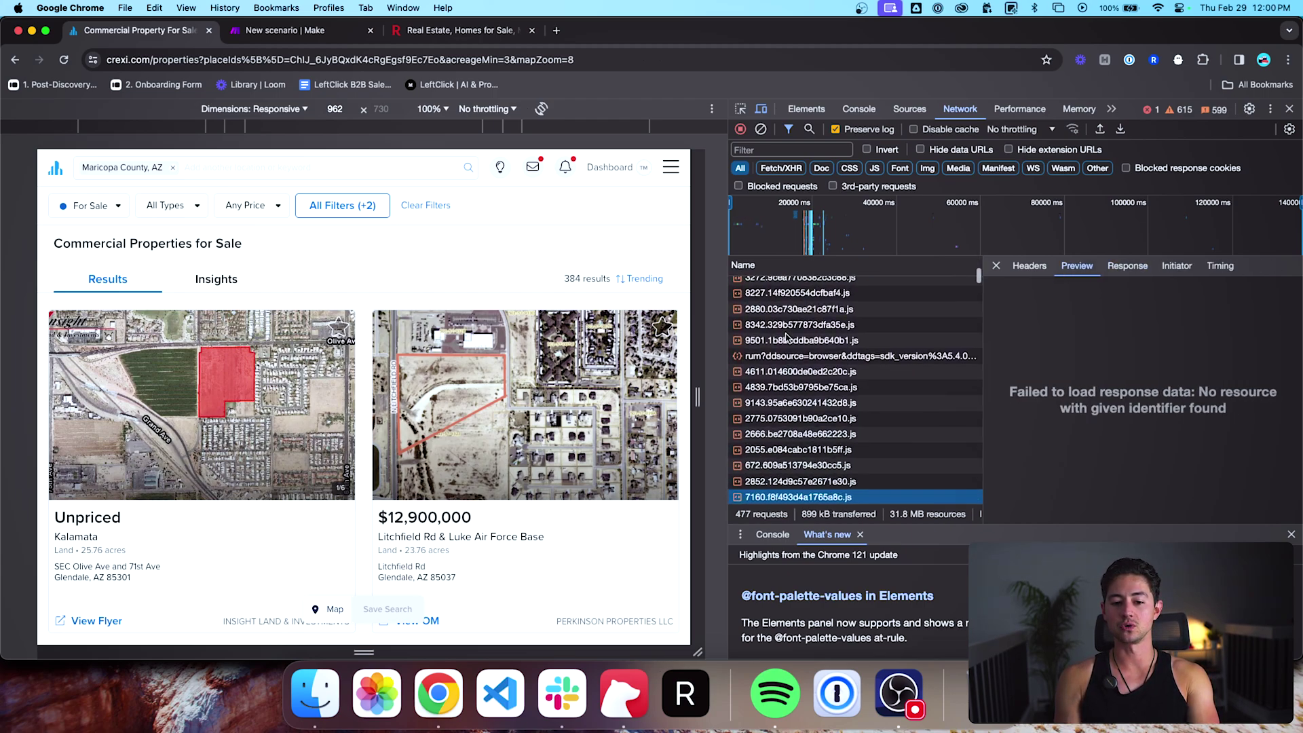
pyautogui.press('Down')
pyautogui.press('Down')
pyautogui.press('Down')
pyautogui.press('Down')
pyautogui.press('Down')
pyautogui.press('Down')
pyautogui.press('Down')
pyautogui.press('Down')
pyautogui.press('Down')
pyautogui.press('Down')
pyautogui.press('Down')
pyautogui.press('Down')
pyautogui.press('Down')
pyautogui.press('Down')
pyautogui.press('Down')
pyautogui.press('Down')
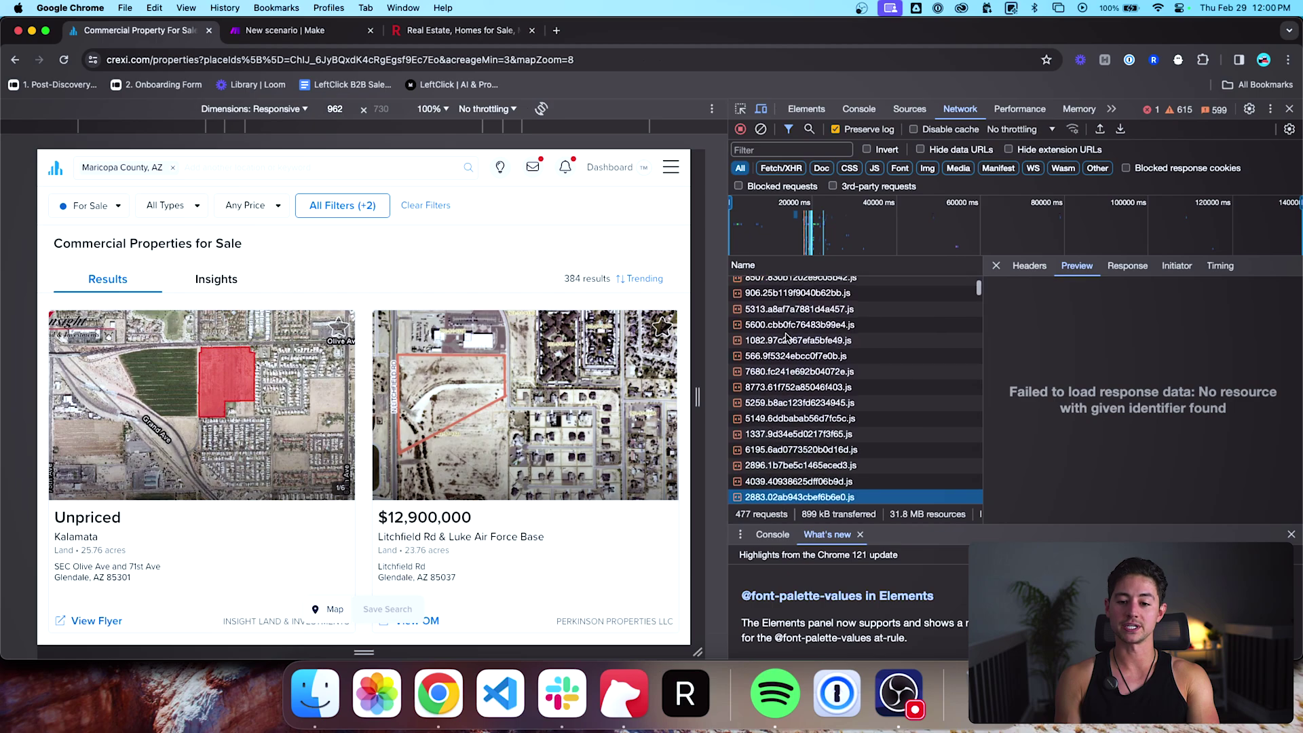
pyautogui.press('Down')
pyautogui.press('Down')
pyautogui.press('Down')
pyautogui.press('Up')
pyautogui.press('Up')
pyautogui.press('Up')
pyautogui.press('Up')
pyautogui.press('Up')
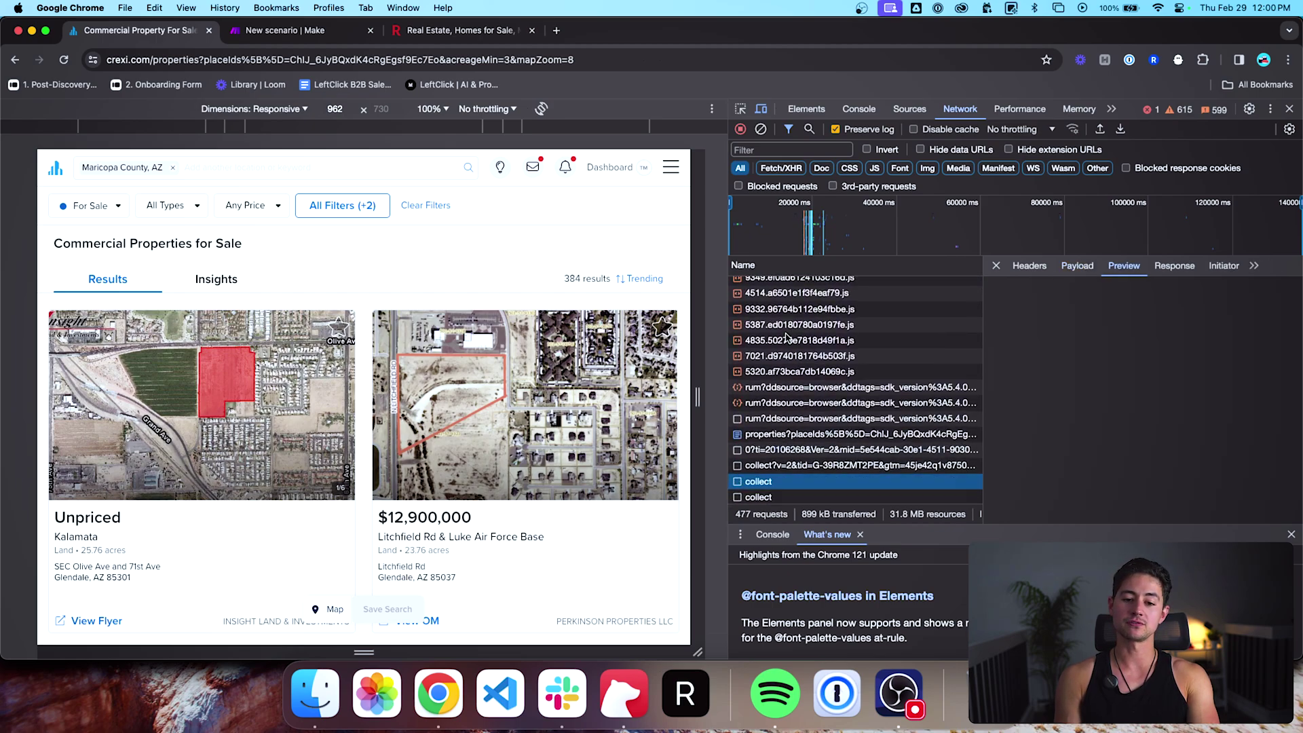
pyautogui.press('Down')
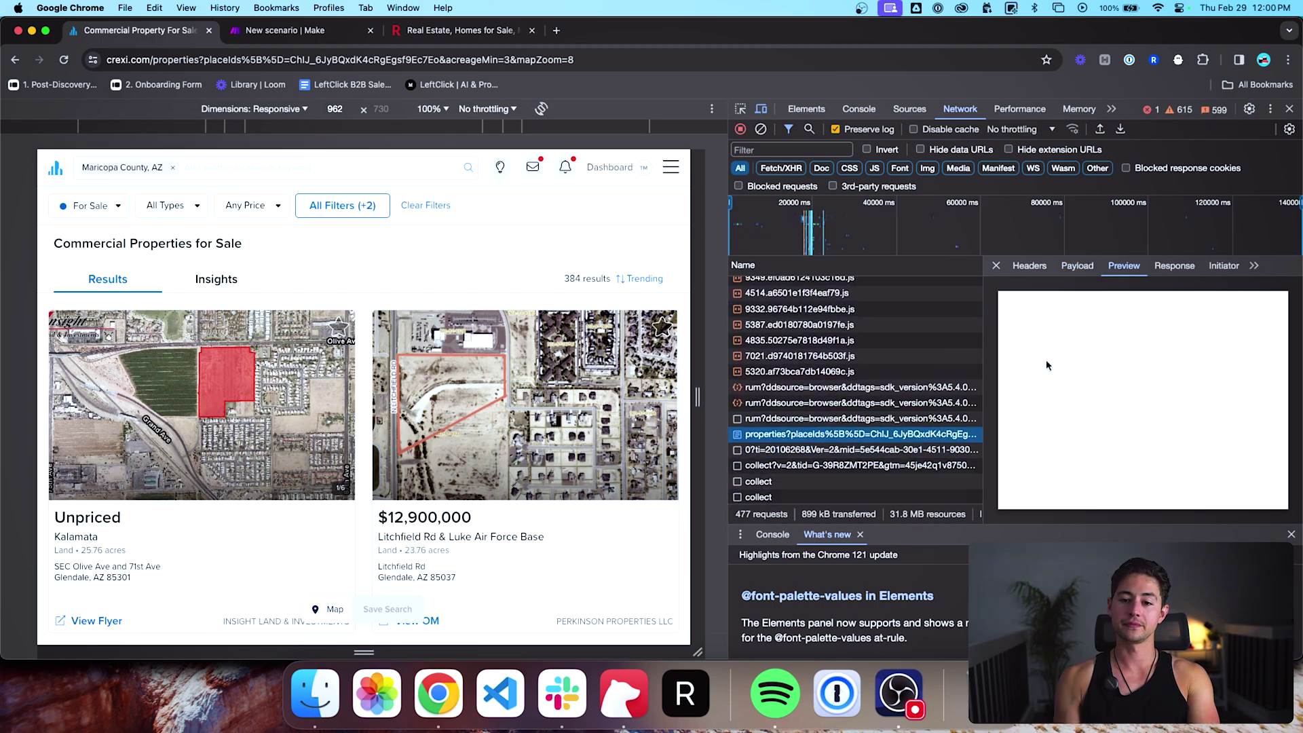
pyautogui.press('Down')
pyautogui.press('Down')
pyautogui.press('Down')
pyautogui.press('Down')
pyautogui.press('Down')
pyautogui.press('Down')
pyautogui.press('Down')
pyautogui.press('Down')
pyautogui.press('Down')
pyautogui.press('Down')
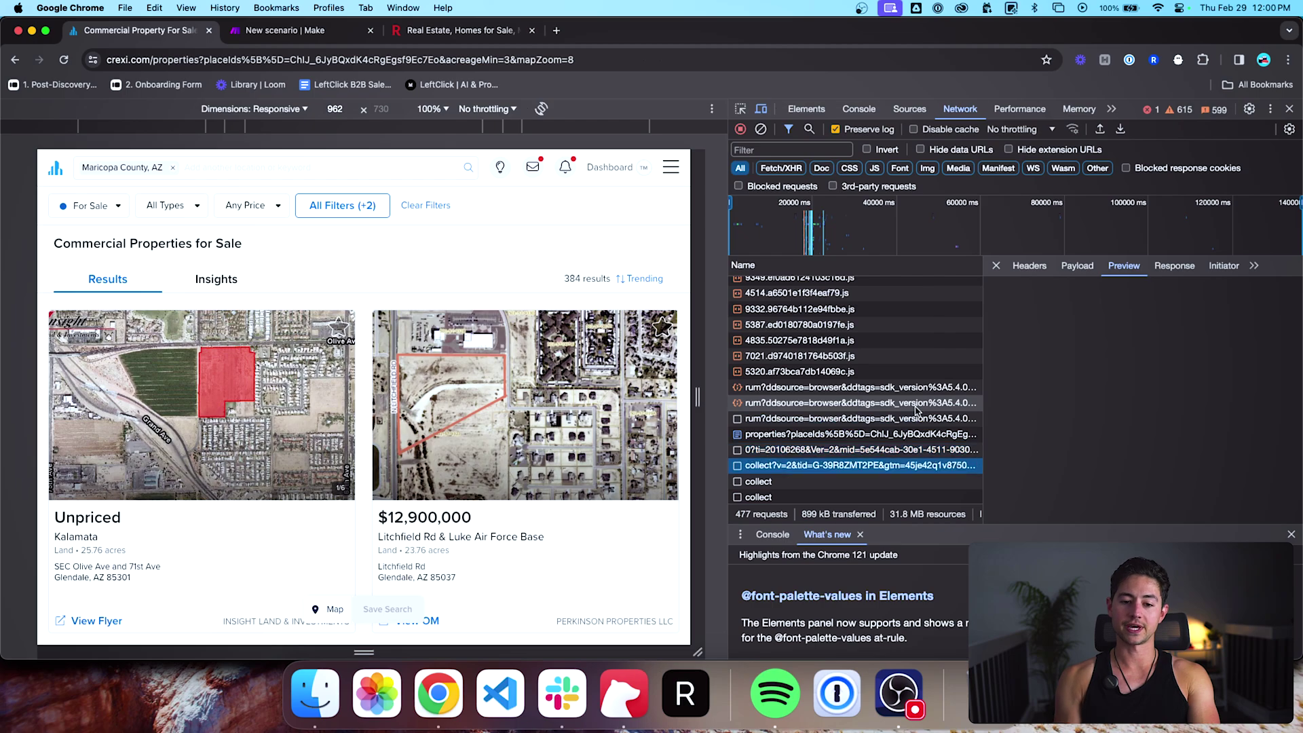
pyautogui.press('Up')
pyautogui.press('Up')
pyautogui.press('Up')
pyautogui.press('Up')
pyautogui.press('Up')
pyautogui.press('Up')
pyautogui.press('Up')
pyautogui.press('Up')
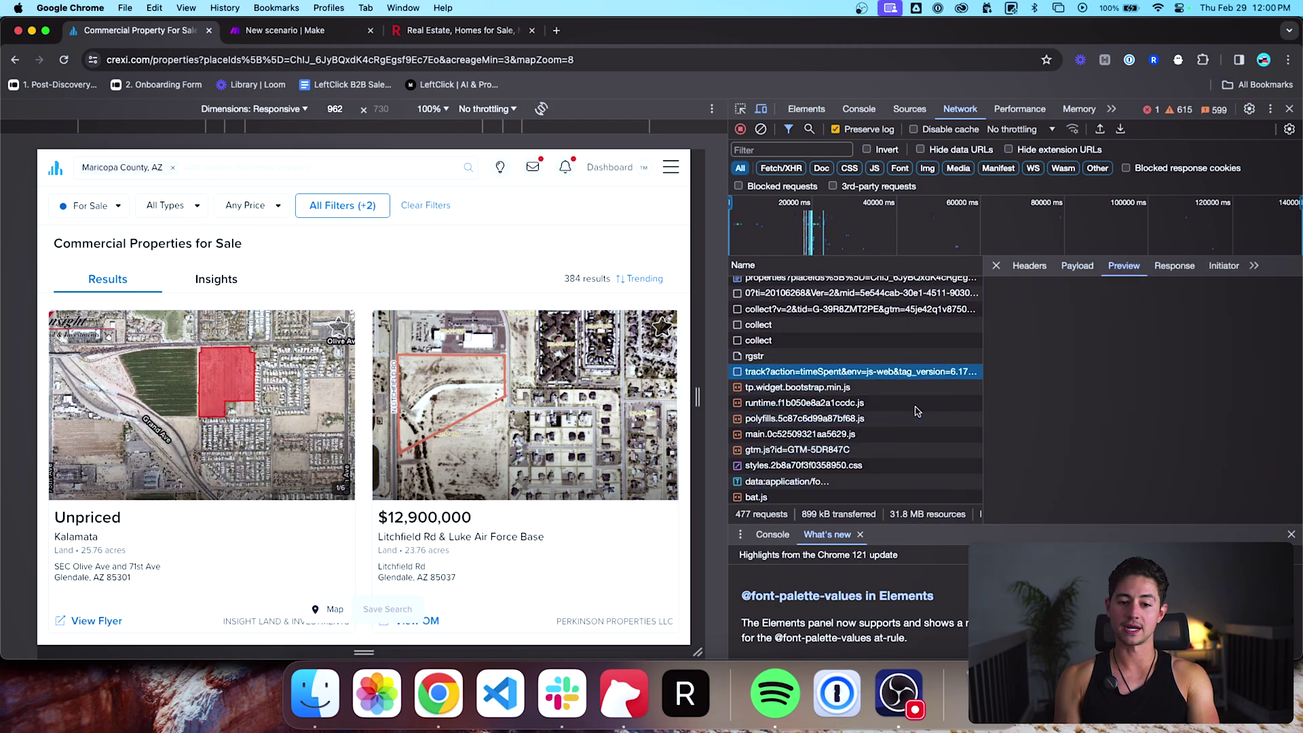
pyautogui.press('Down')
pyautogui.press('Down')
pyautogui.press('Down')
pyautogui.press('Down')
pyautogui.press('Down')
pyautogui.press('Down')
pyautogui.press('Down')
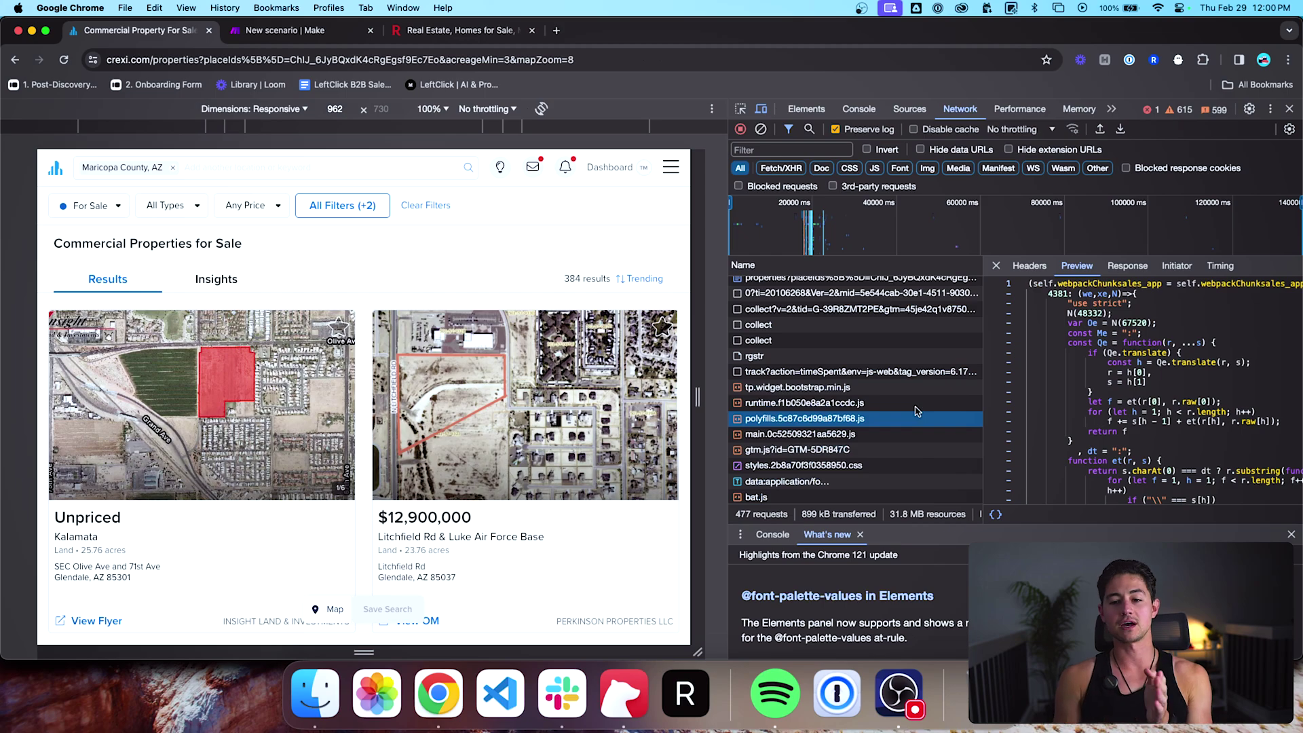
pyautogui.press('Down')
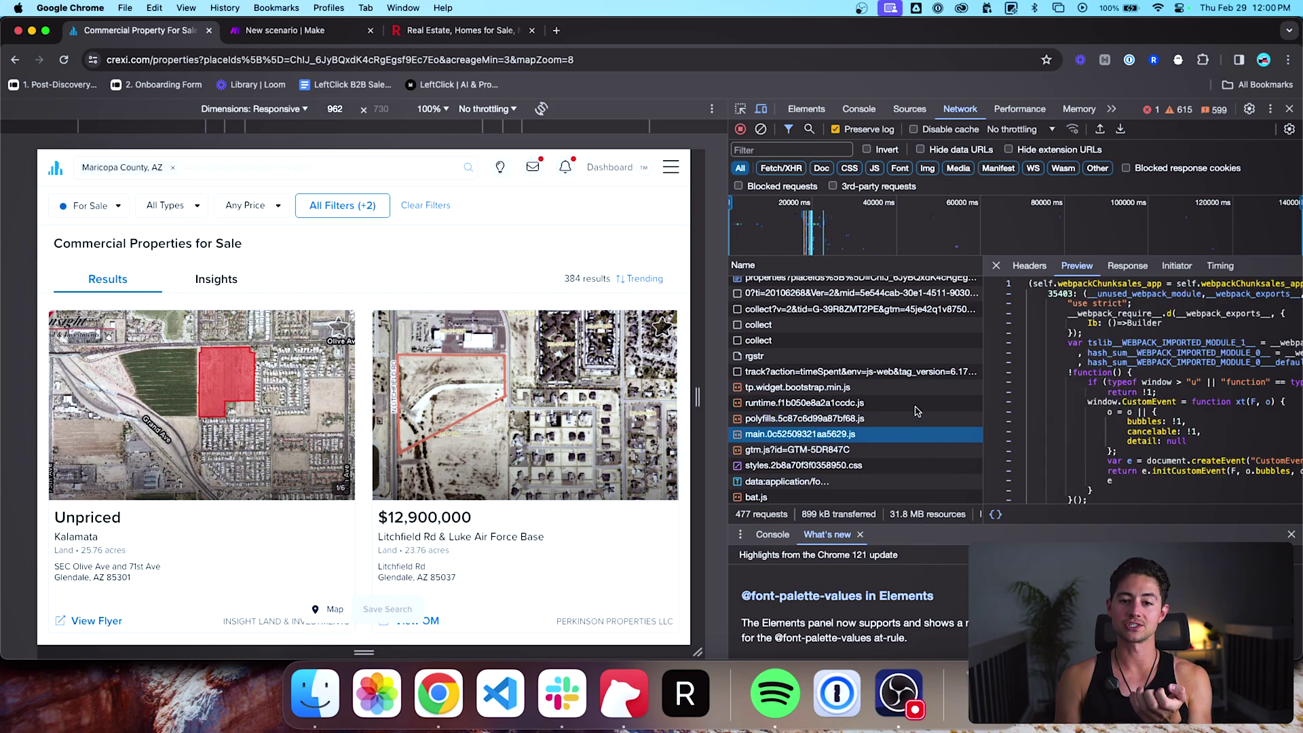
pyautogui.press('Down')
pyautogui.press('Down')
pyautogui.press('Down')
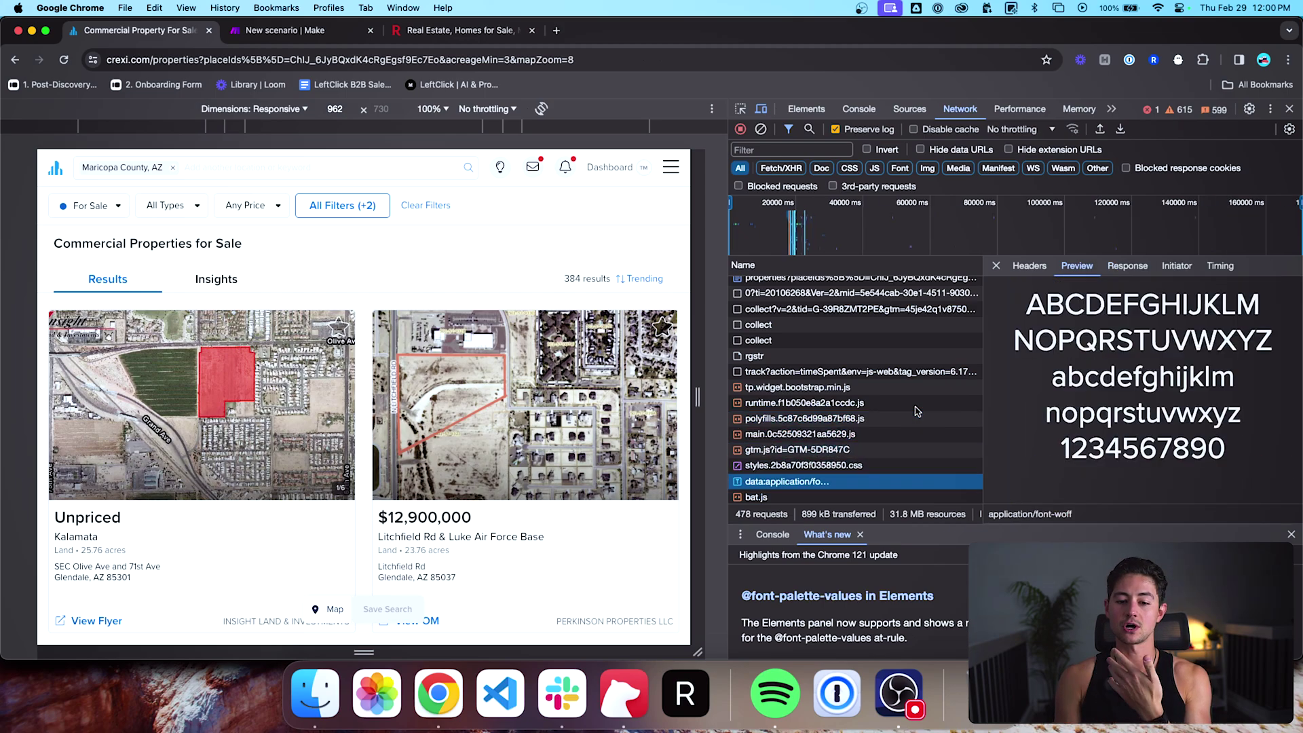
pyautogui.press('Up')
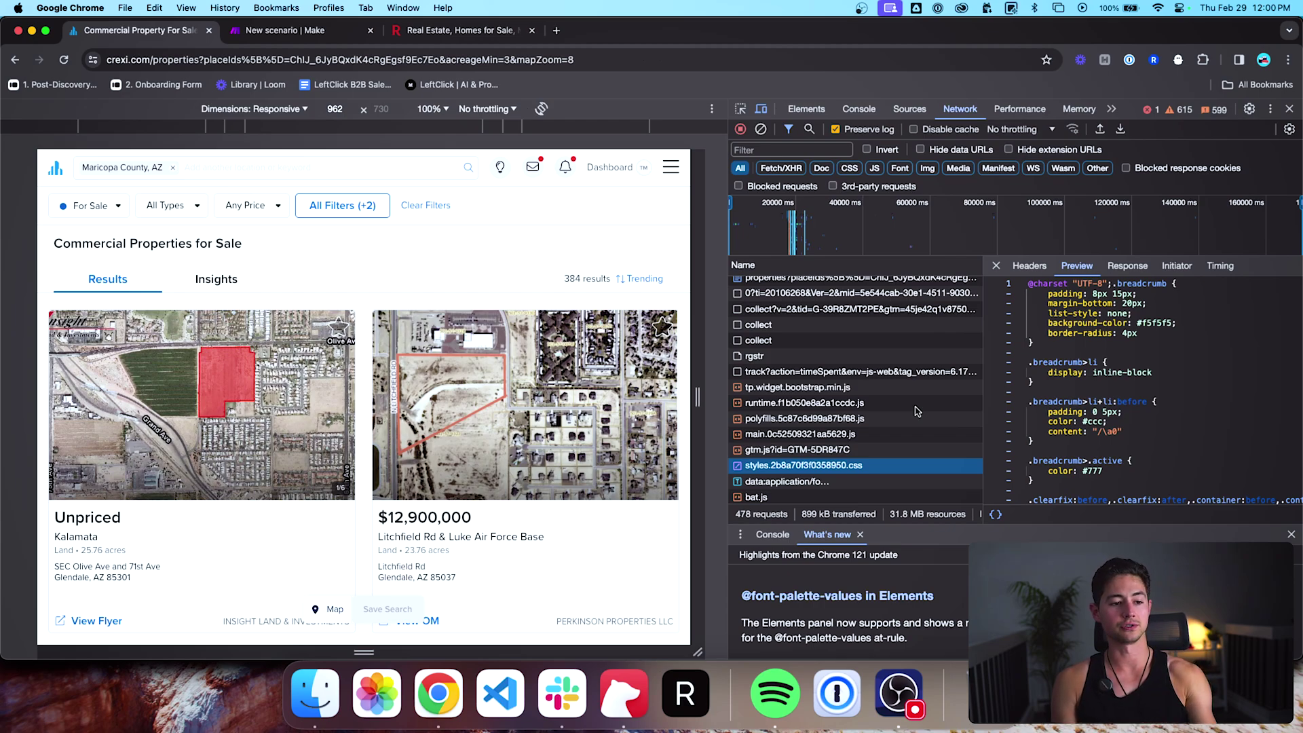
pyautogui.press('Down')
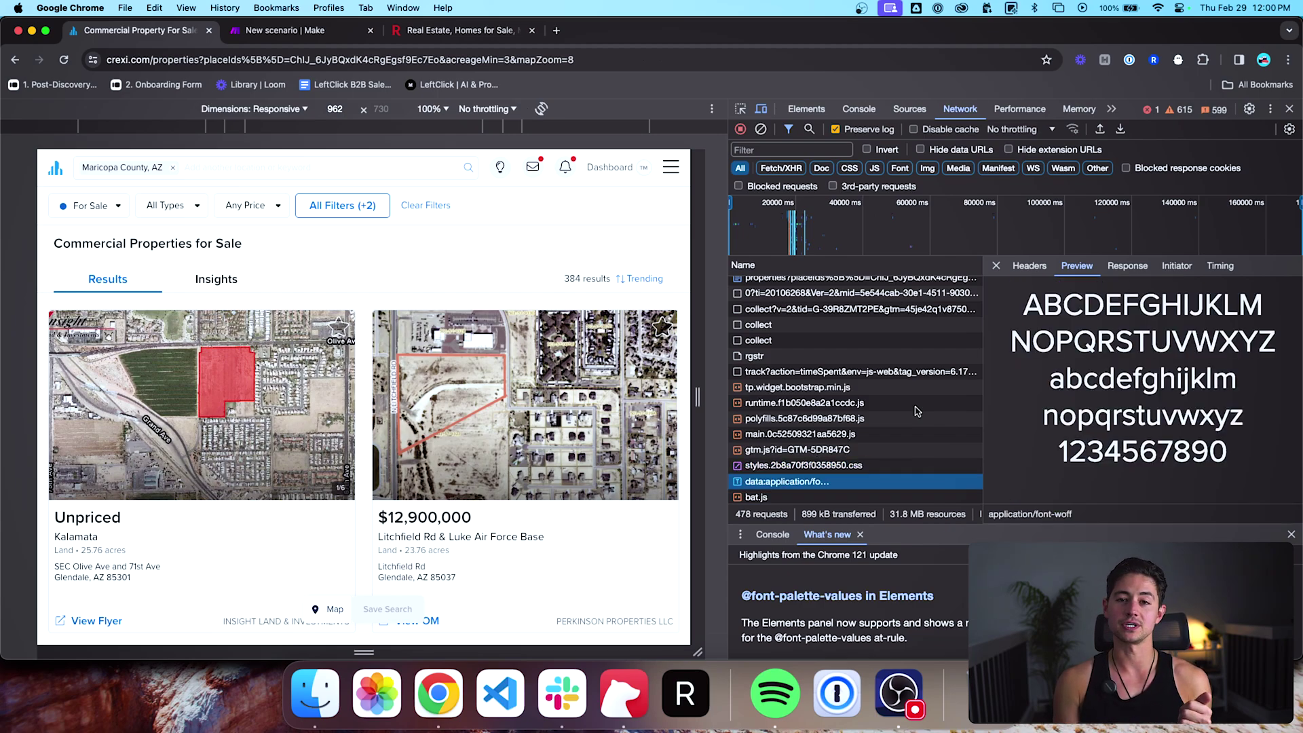
# Step: Inspect the account, stats, moderated and sell-list?status=ActionRequired requests' responses and headers
pyautogui.scroll(-5, 815, 421)
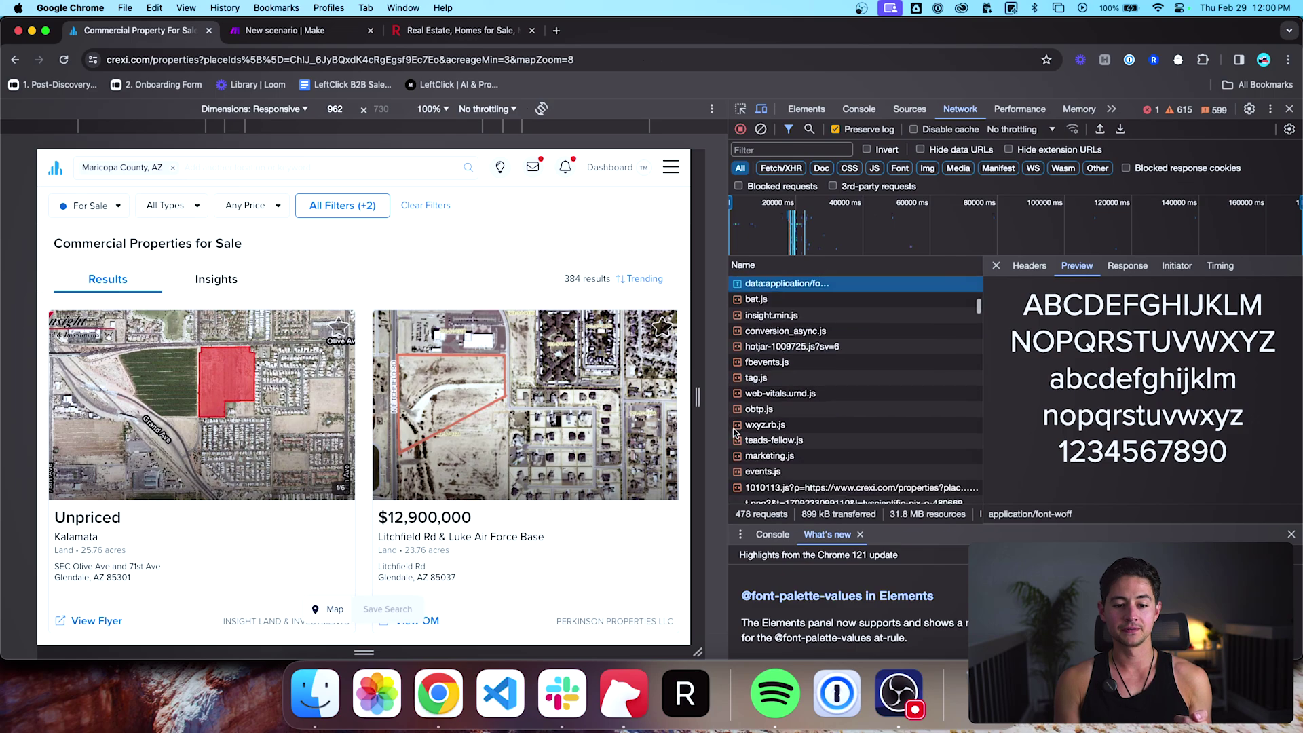
pyautogui.scroll(-5, 746, 429)
pyautogui.click(799, 421)
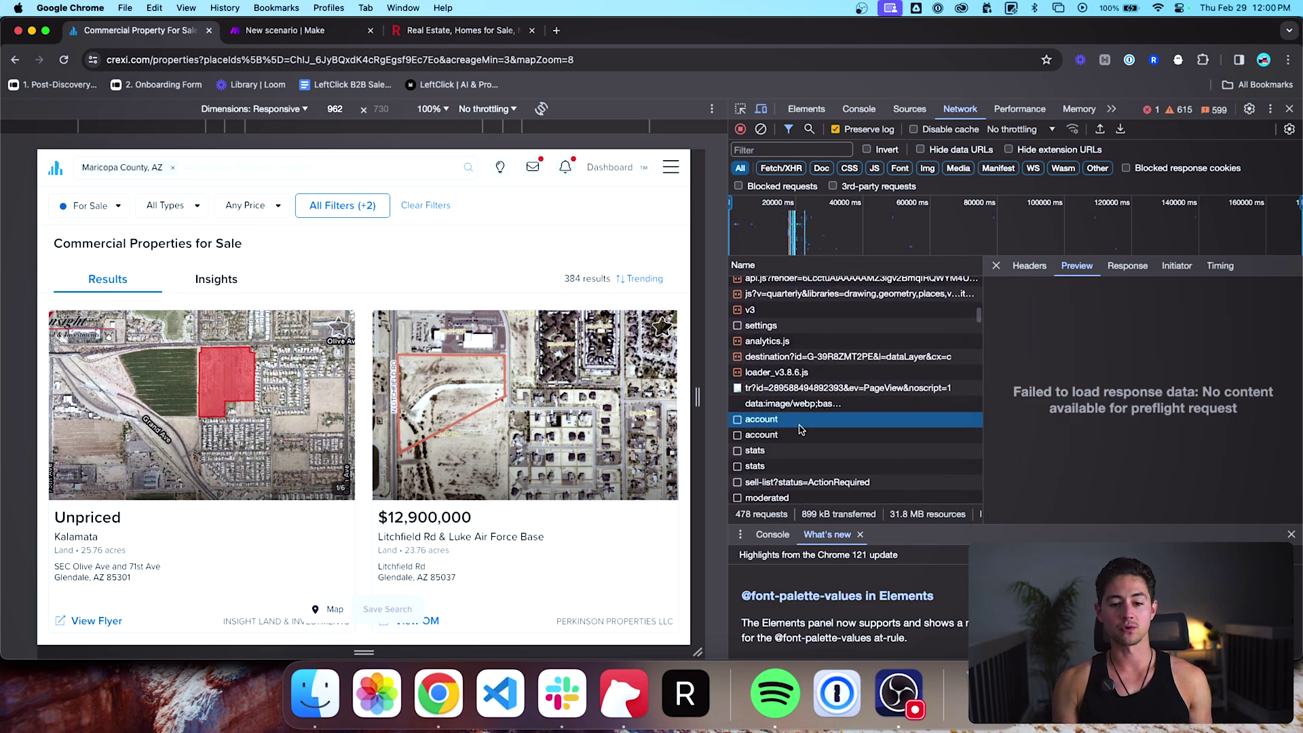
pyautogui.scroll(-1, 800, 429)
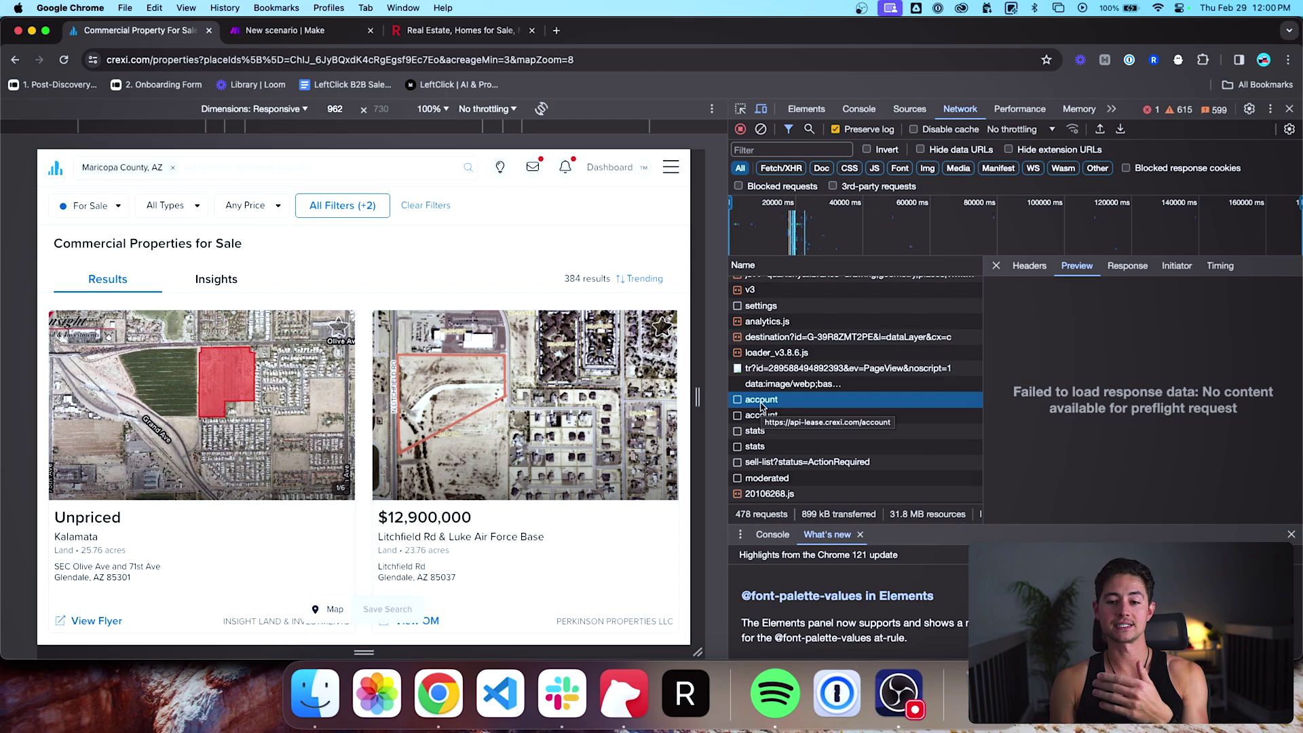
pyautogui.click(759, 431)
pyautogui.scroll(-3, 810, 441)
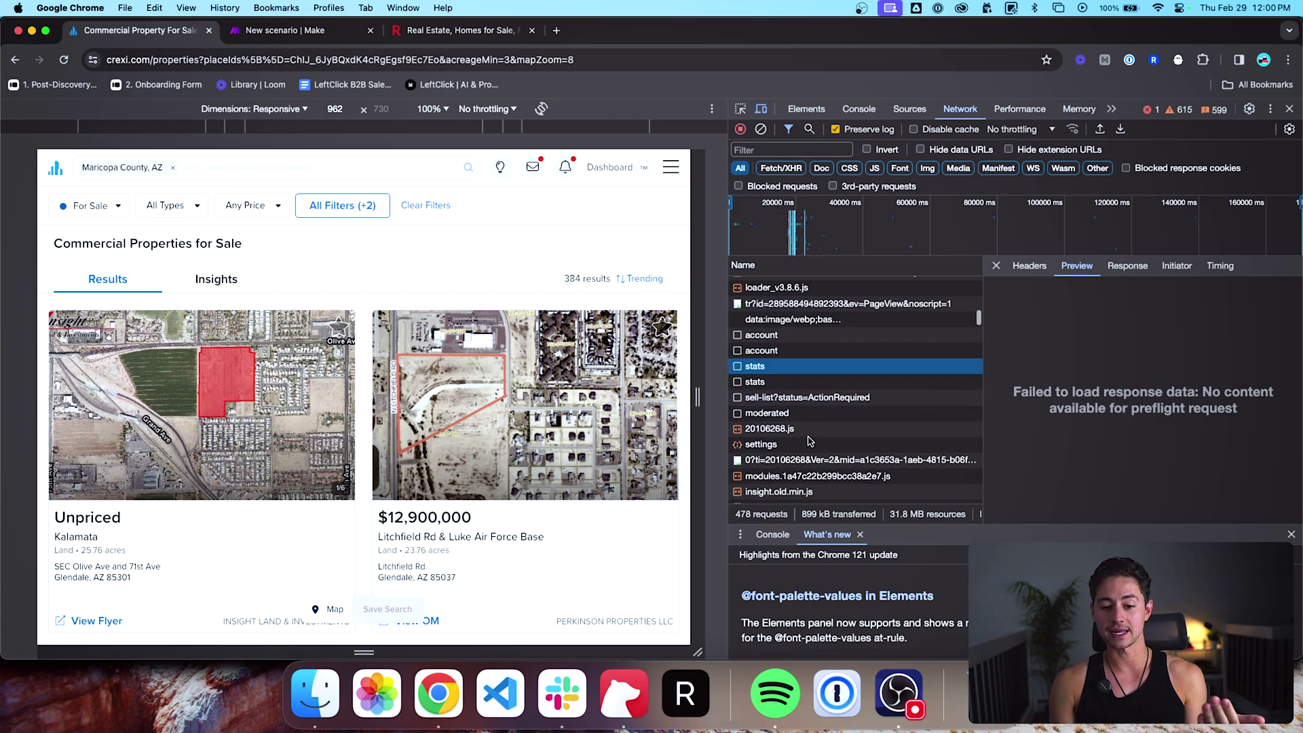
pyautogui.click(811, 414)
pyautogui.click(811, 398)
pyautogui.scroll(-3, 826, 440)
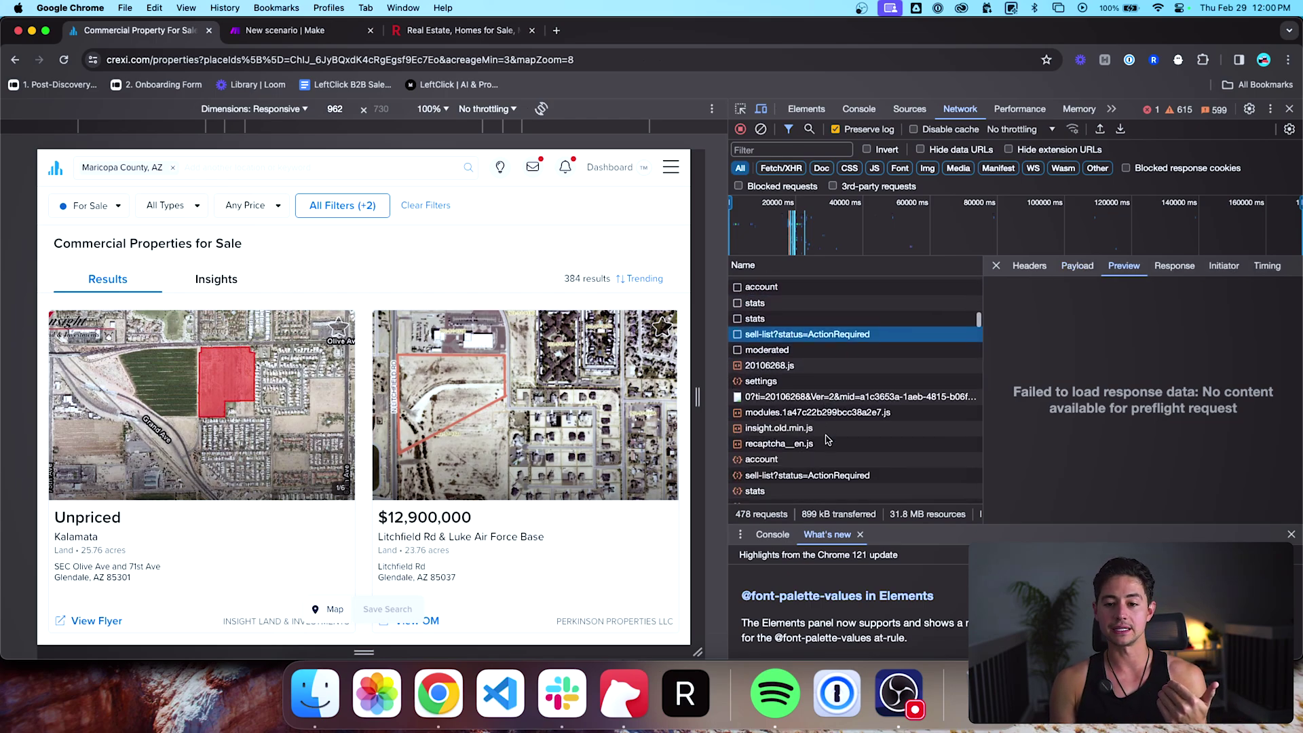
pyautogui.click(1030, 266)
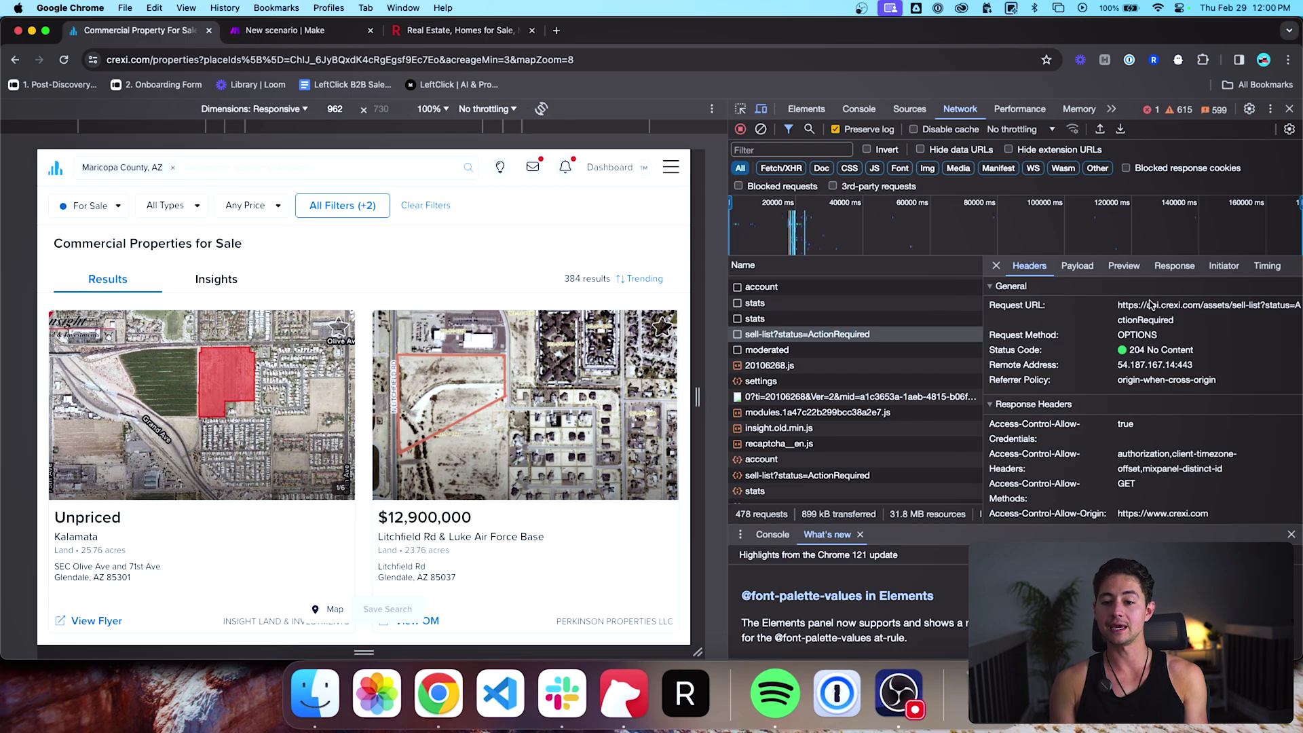
# Step: Inspect the 20106268?insights=1 request and the Clarity tag GET request's headers
pyautogui.scroll(-5, 889, 410)
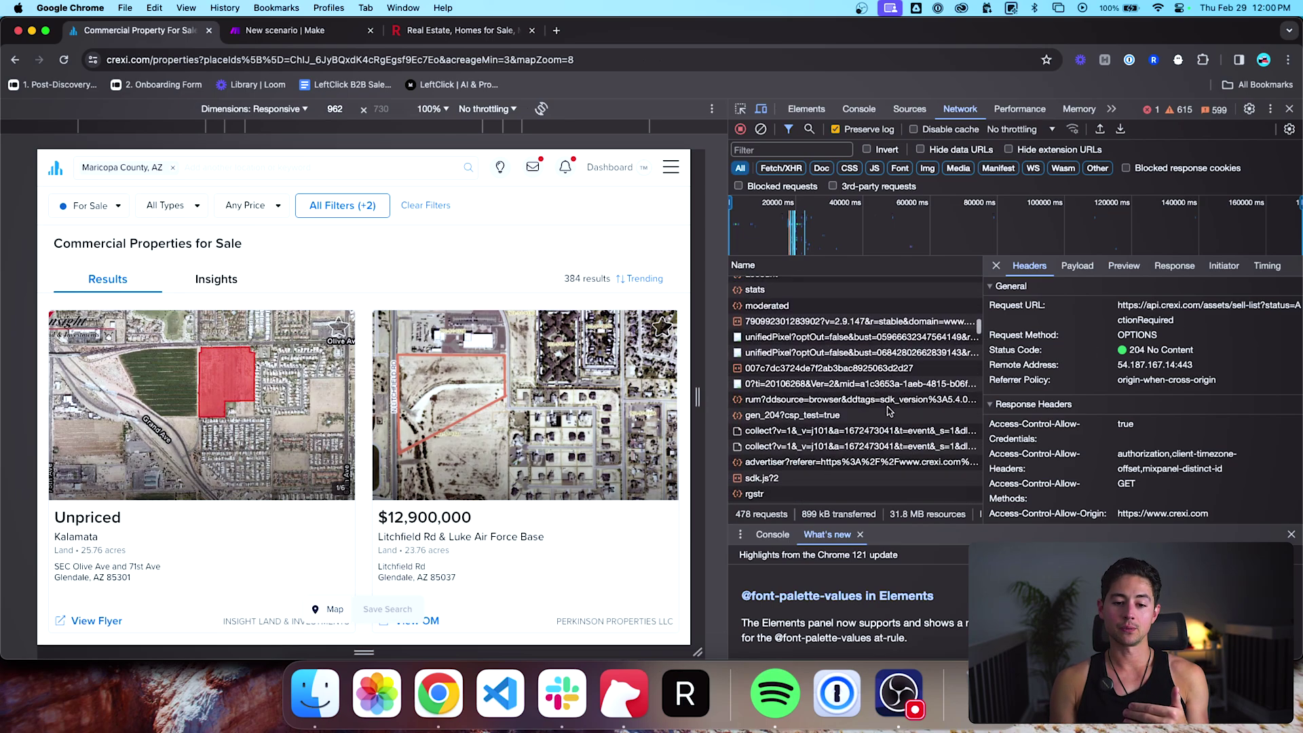
pyautogui.scroll(-10, 890, 411)
pyautogui.click(876, 402)
pyautogui.scroll(-3, 872, 399)
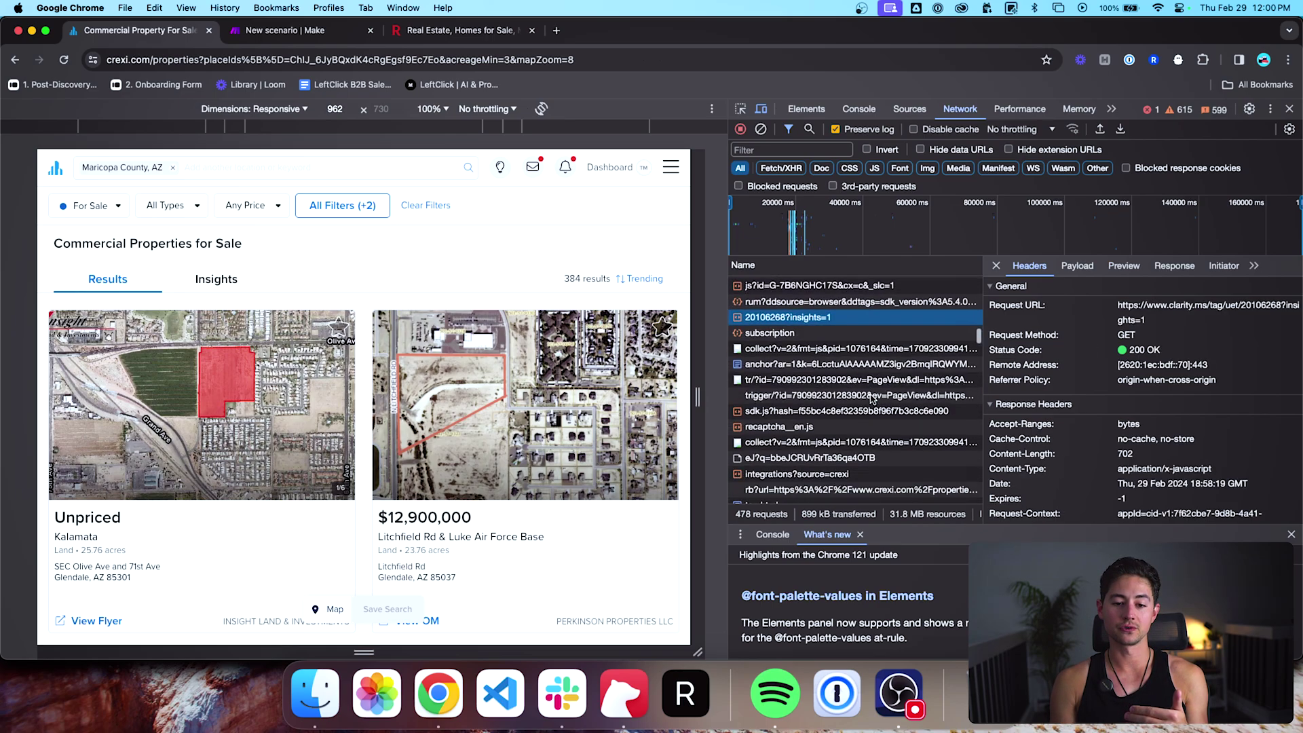
pyautogui.scroll(-3, 872, 399)
pyautogui.click(789, 150)
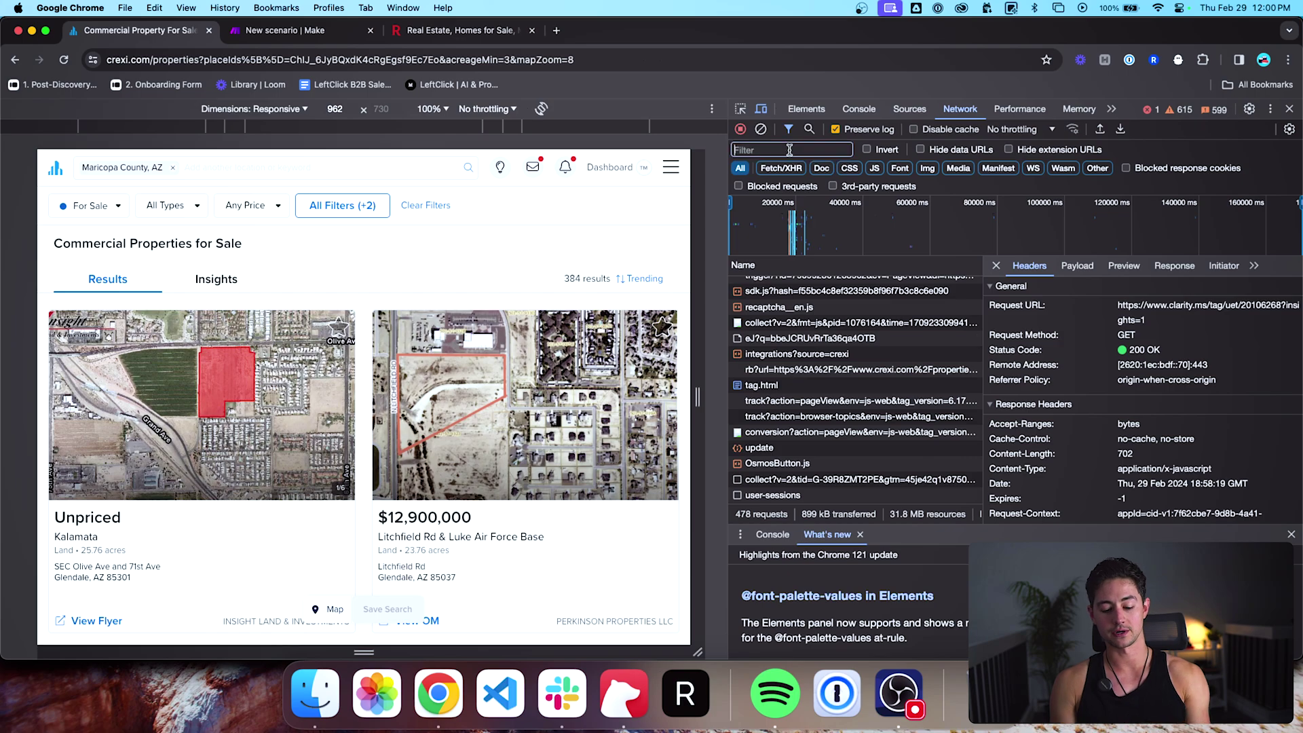
# Step: Filter the Network log to 'search' and find the search call returning listing JSON
pyautogui.write('search')
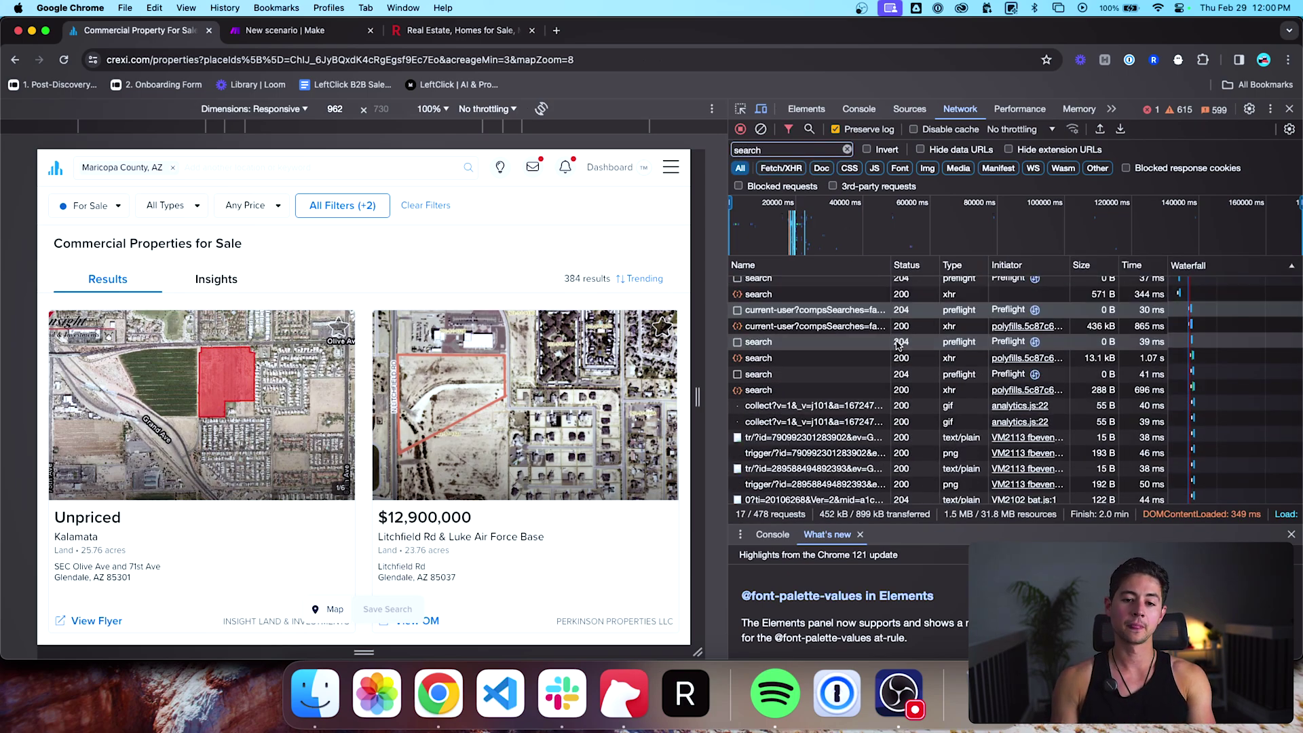
pyautogui.scroll(2, 897, 345)
pyautogui.scroll(-2, 898, 345)
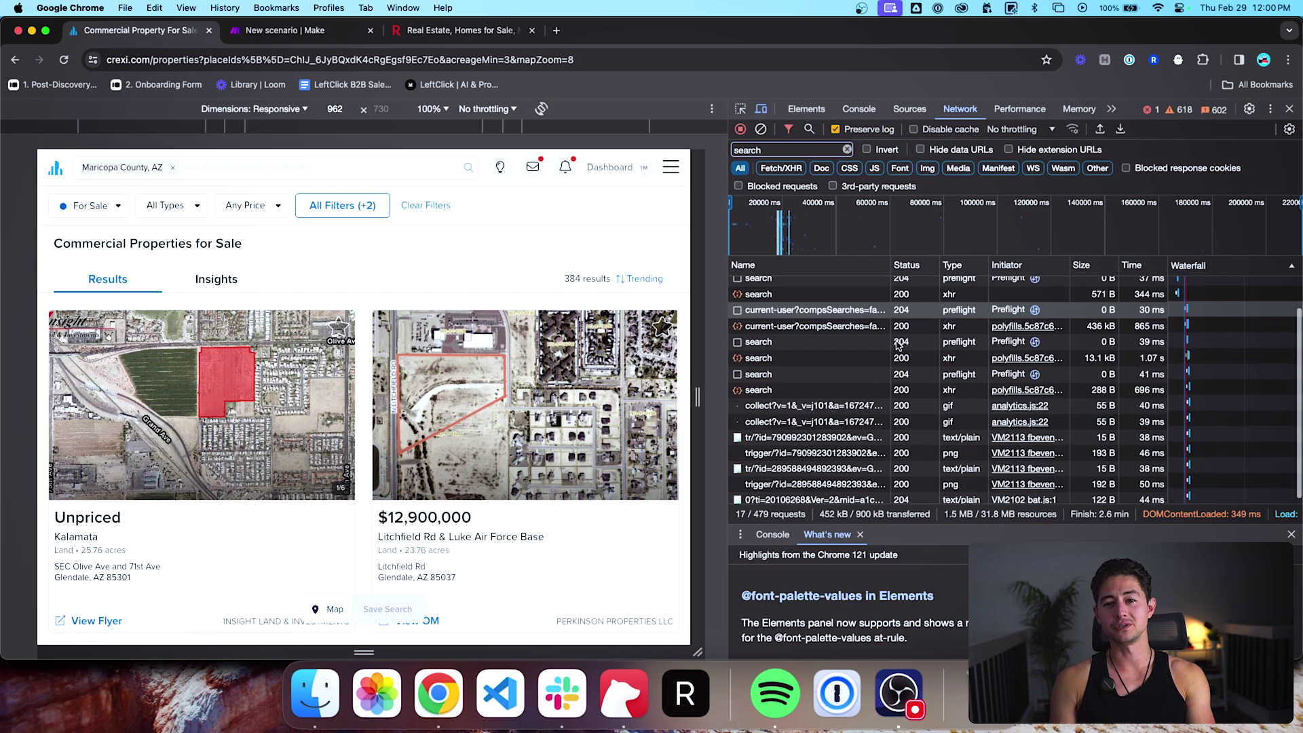
pyautogui.click(926, 391)
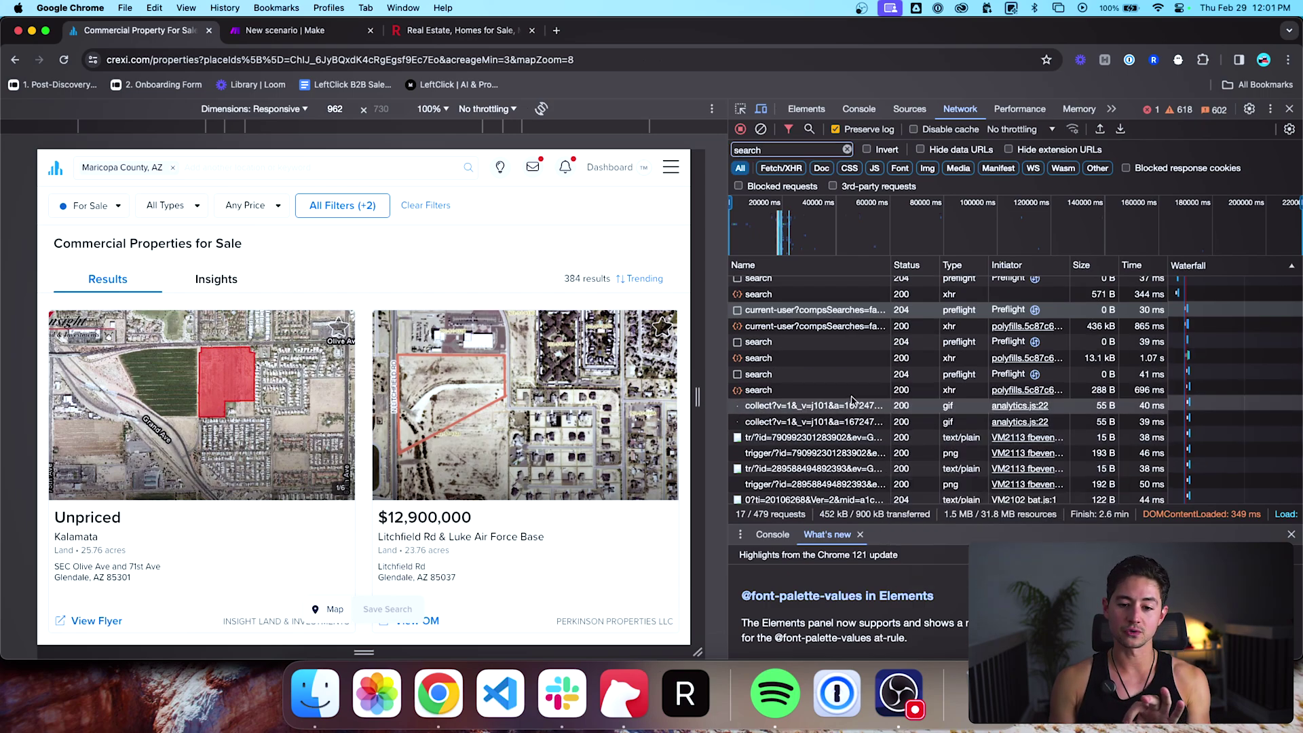
pyautogui.click(1078, 266)
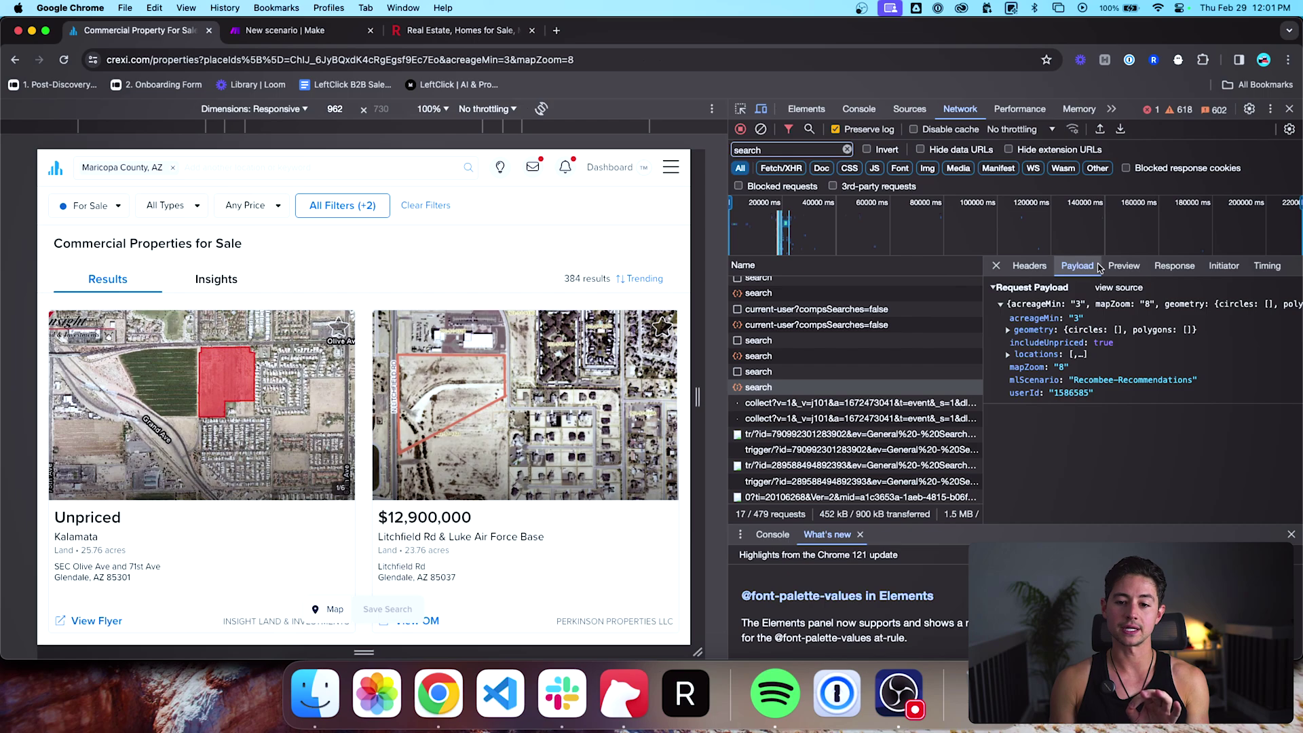
pyautogui.moveTo(985, 302); pyautogui.dragTo(926, 303)
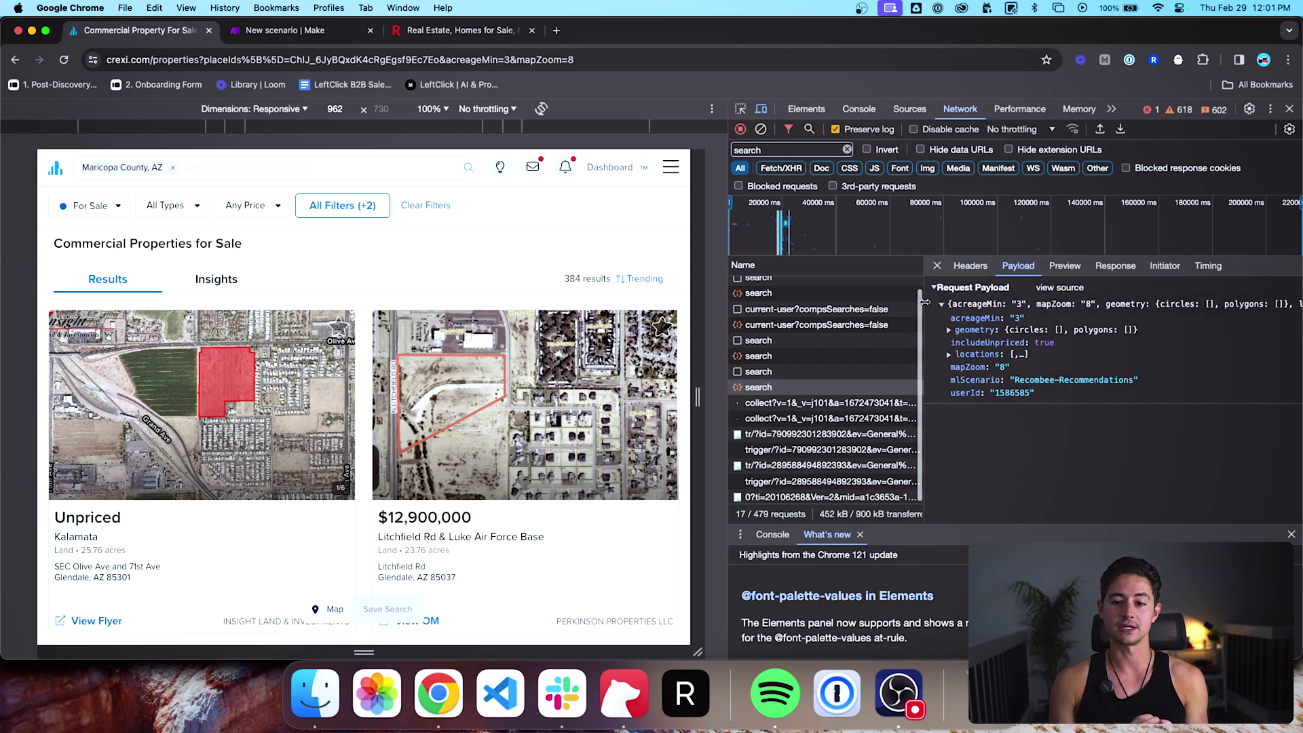
pyautogui.click(1050, 265)
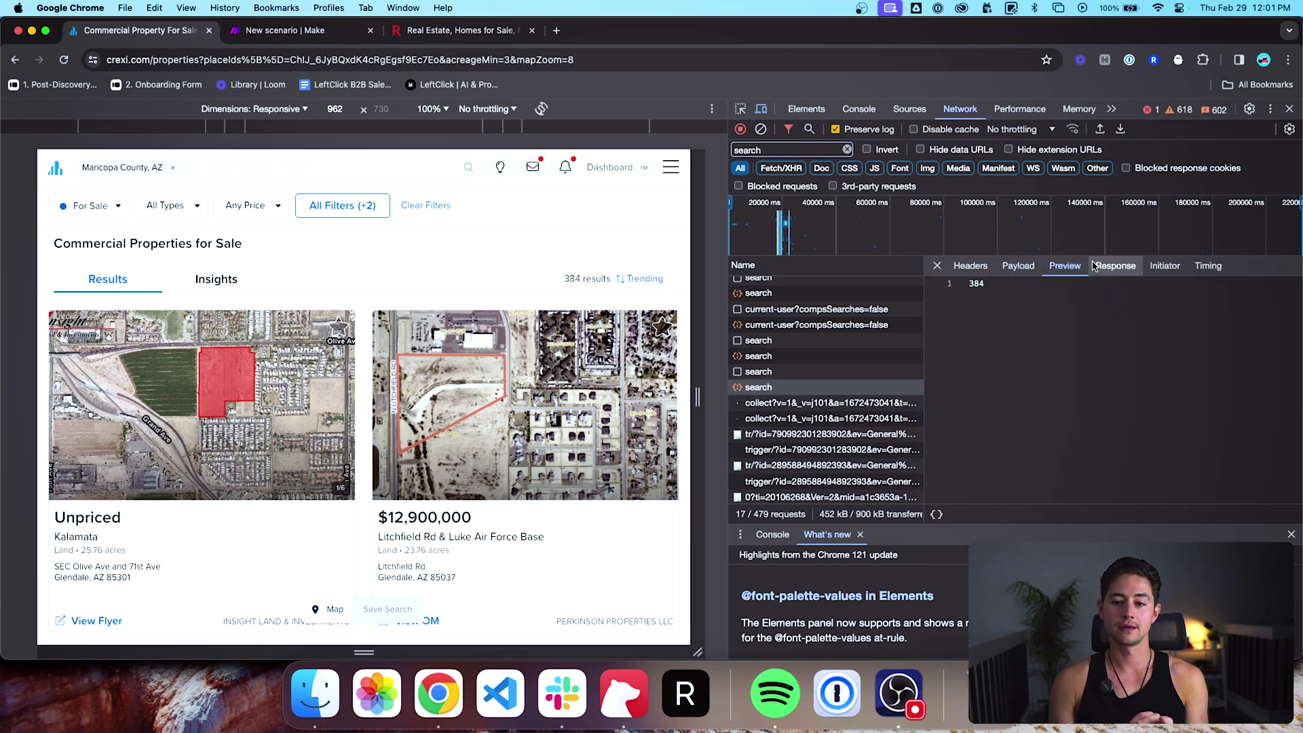
pyautogui.click(886, 373)
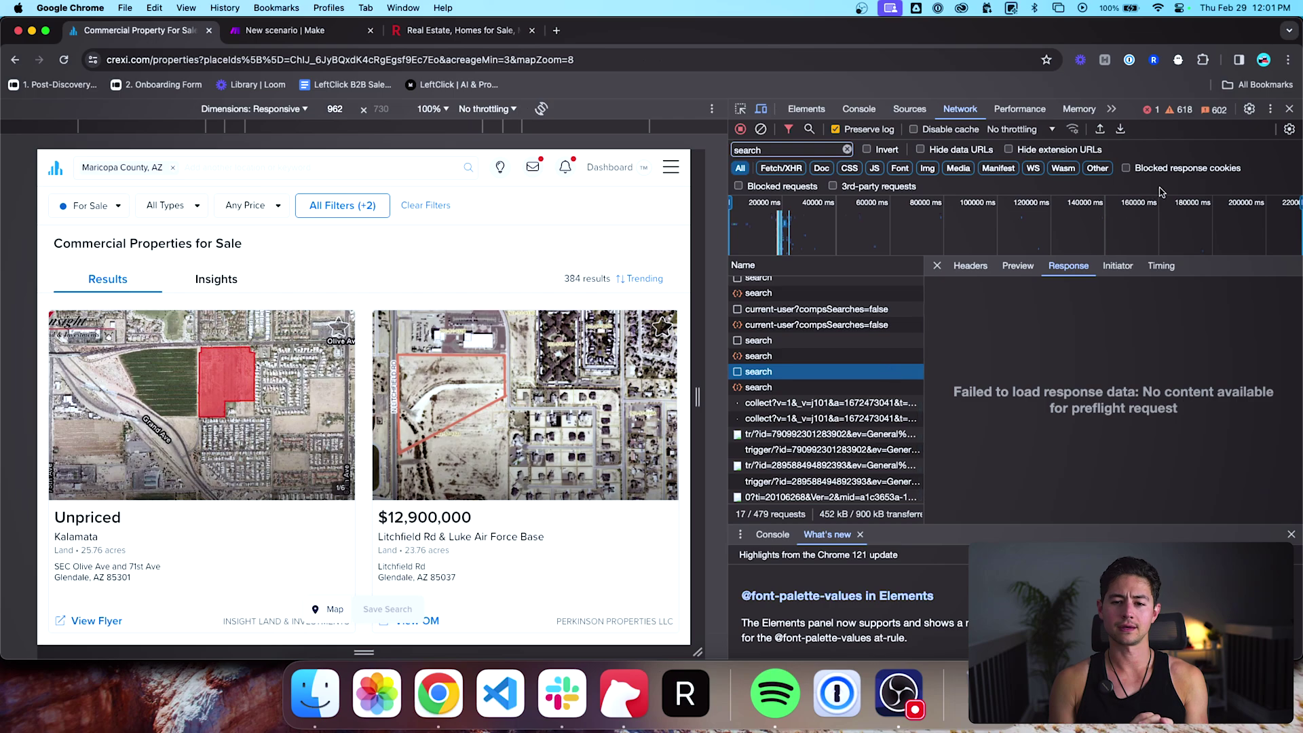
pyautogui.click(832, 357)
pyautogui.press('Up')
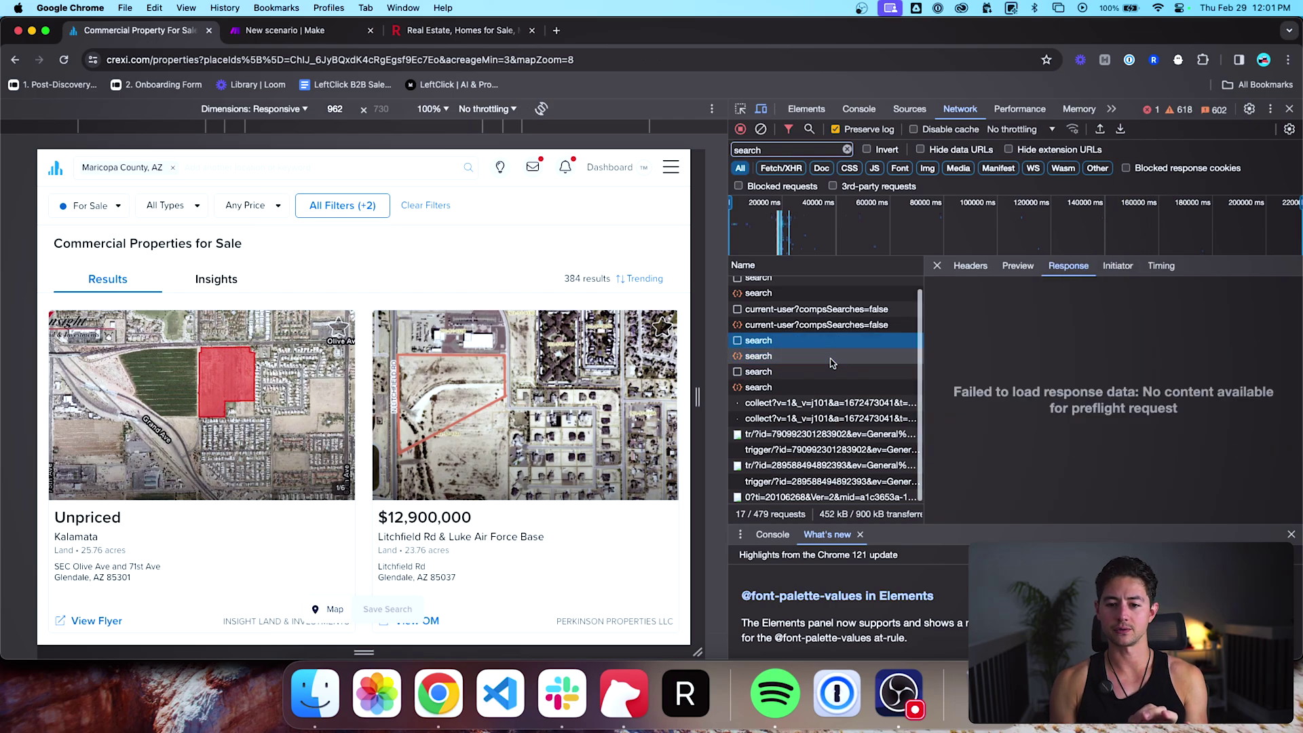
pyautogui.press('Down')
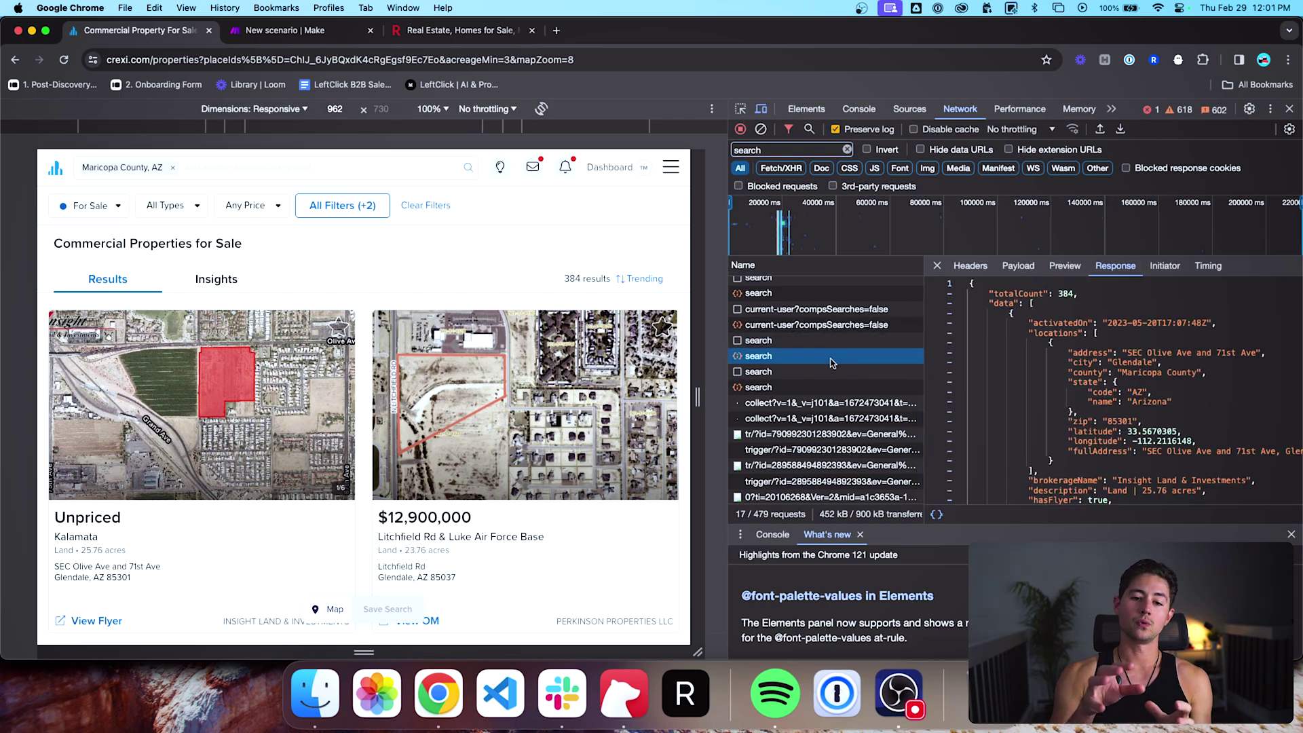
pyautogui.moveTo(1062, 224); pyautogui.dragTo(730, 204)
pyautogui.click(1065, 265)
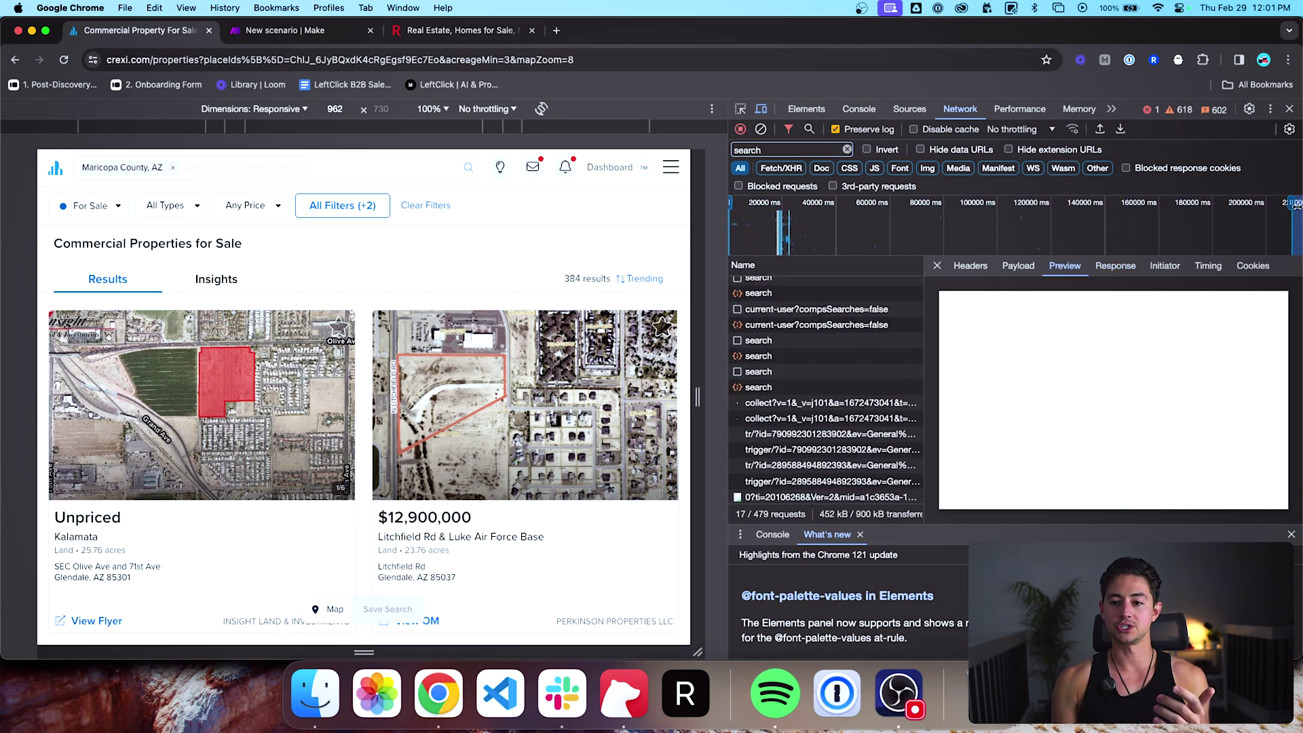
# Step: Expand the 384-result response's data array and first listing, then view its POST headers
pyautogui.click(759, 388)
pyautogui.click(763, 372)
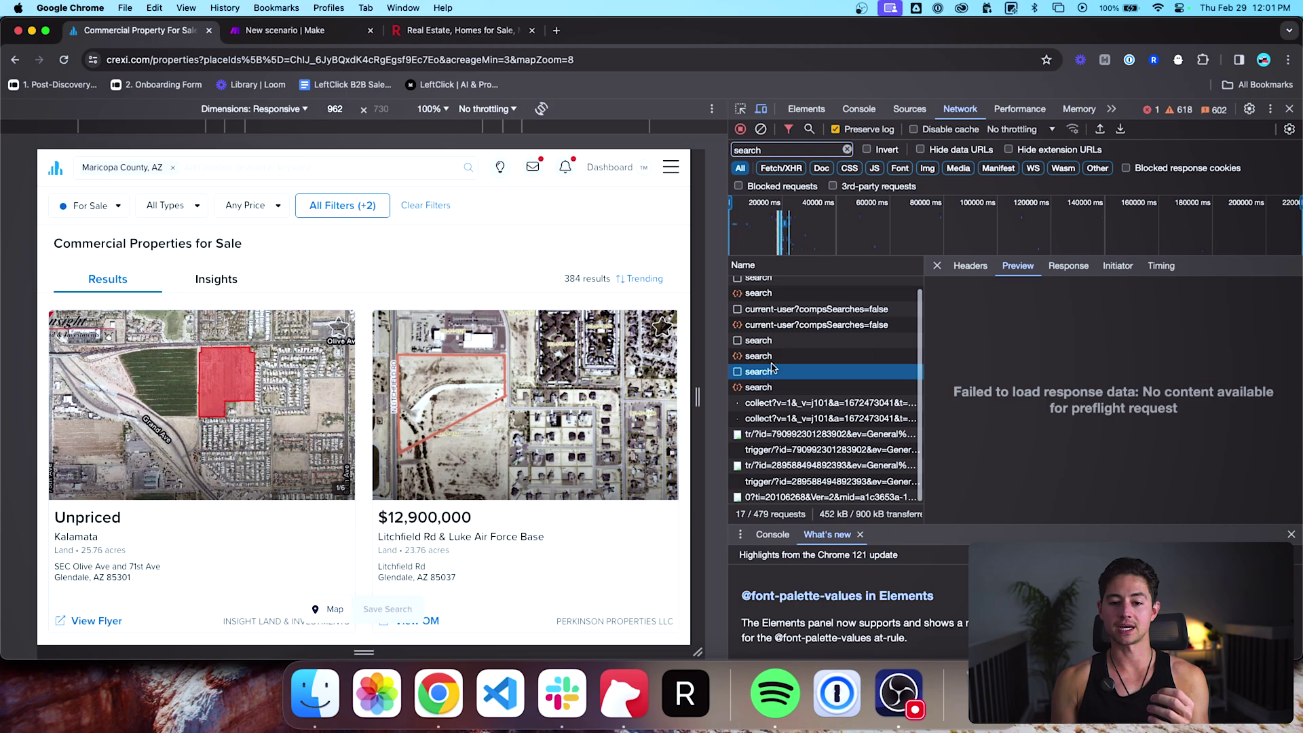
pyautogui.click(774, 358)
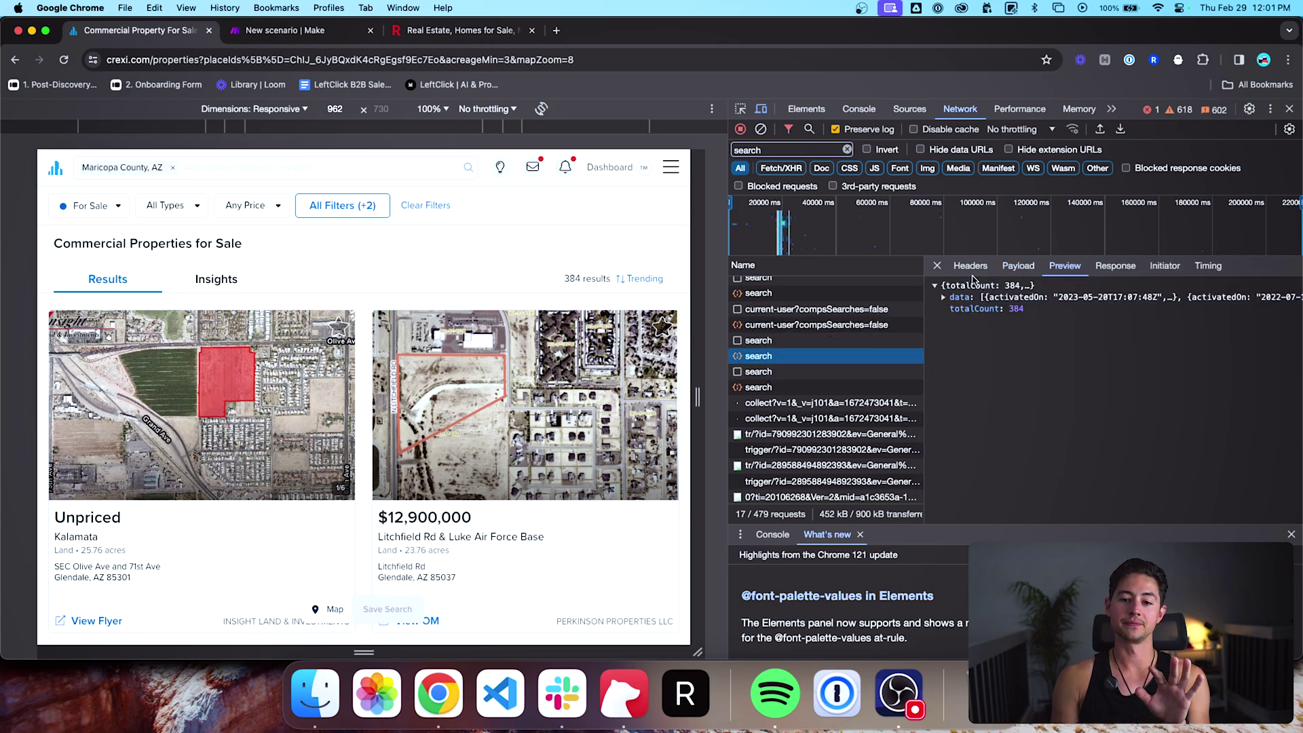
pyautogui.click(1018, 266)
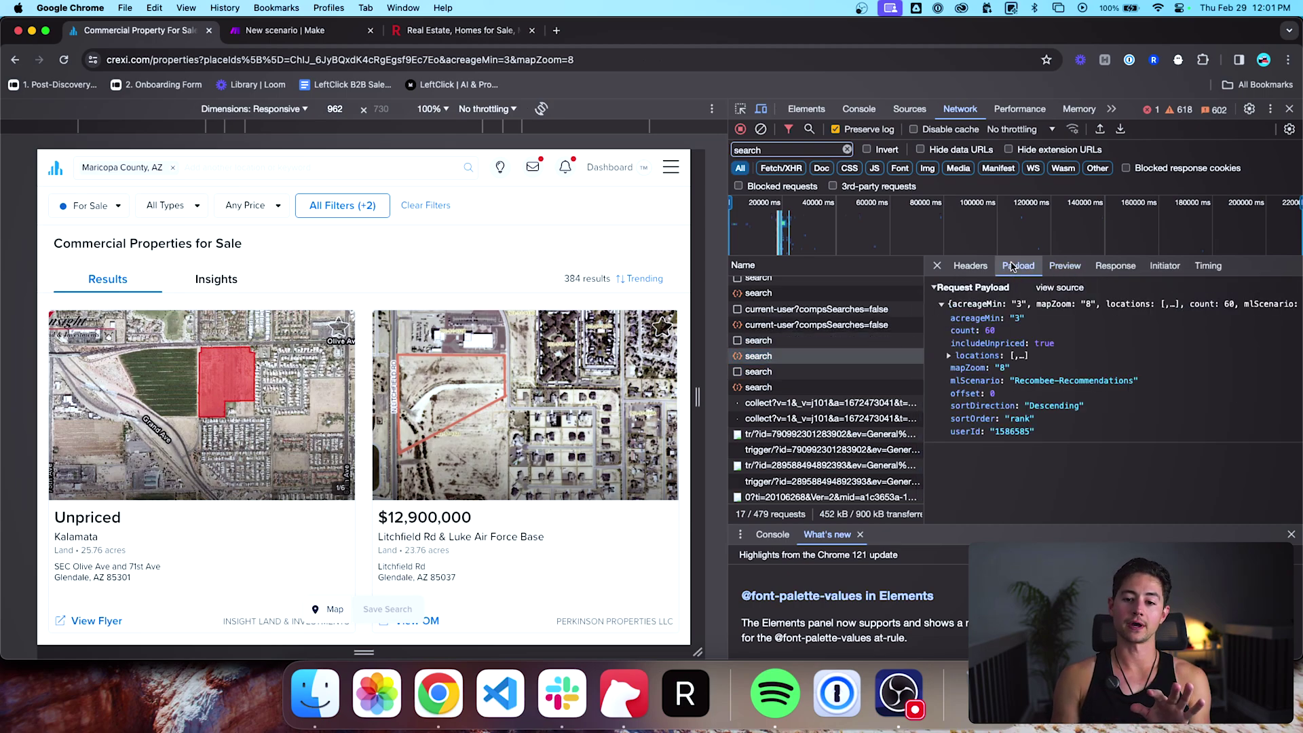
pyautogui.click(1058, 269)
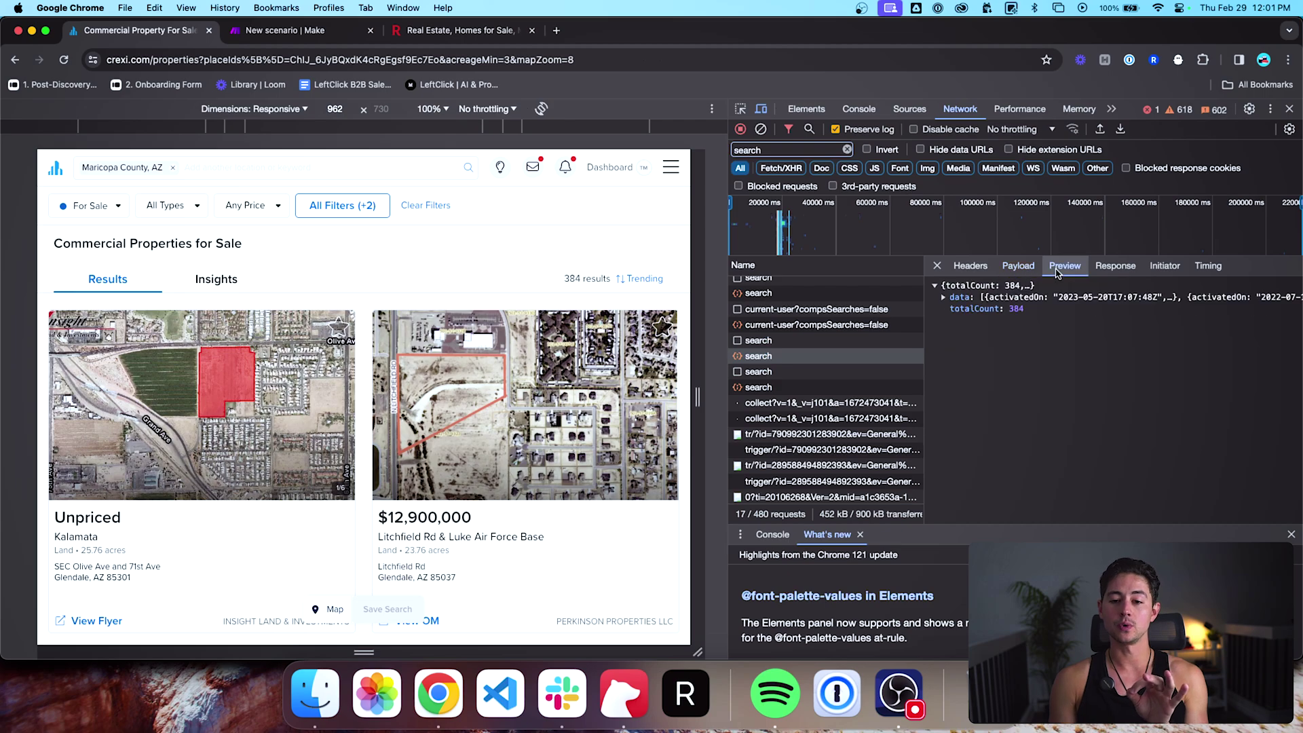
pyautogui.click(945, 298)
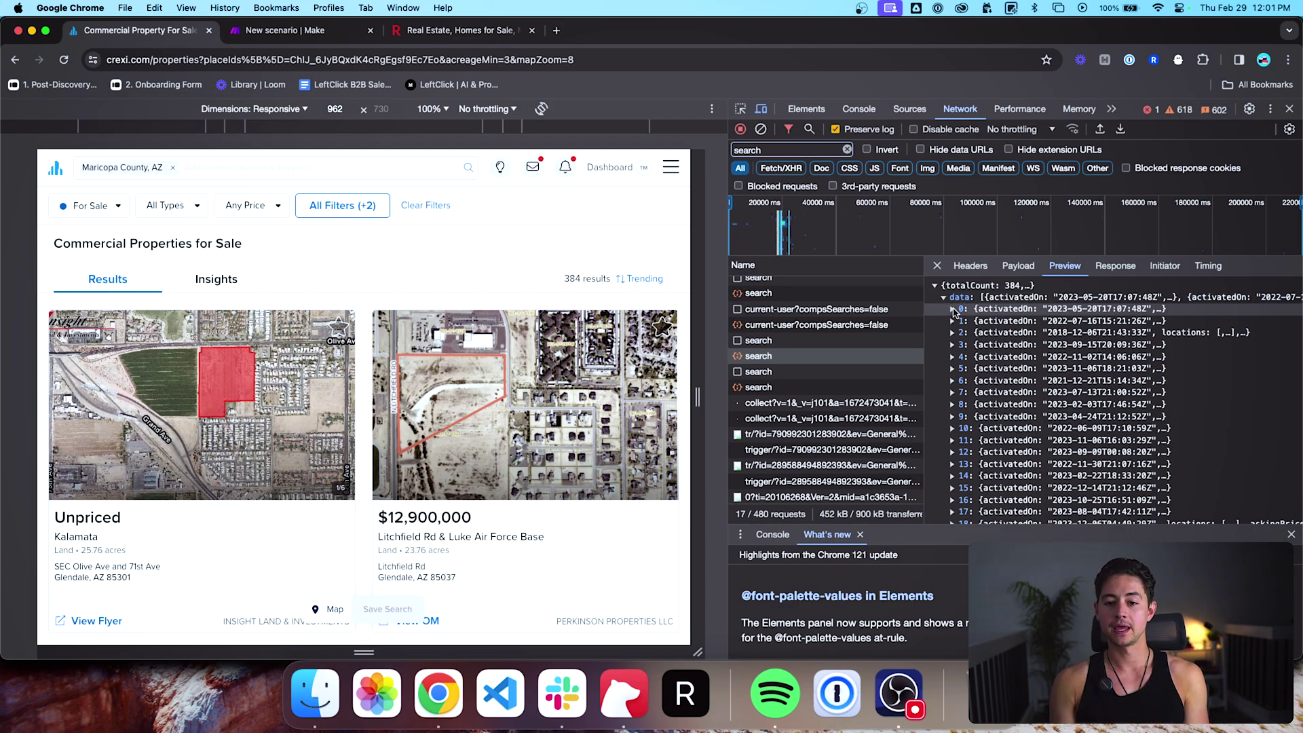
pyautogui.click(953, 309)
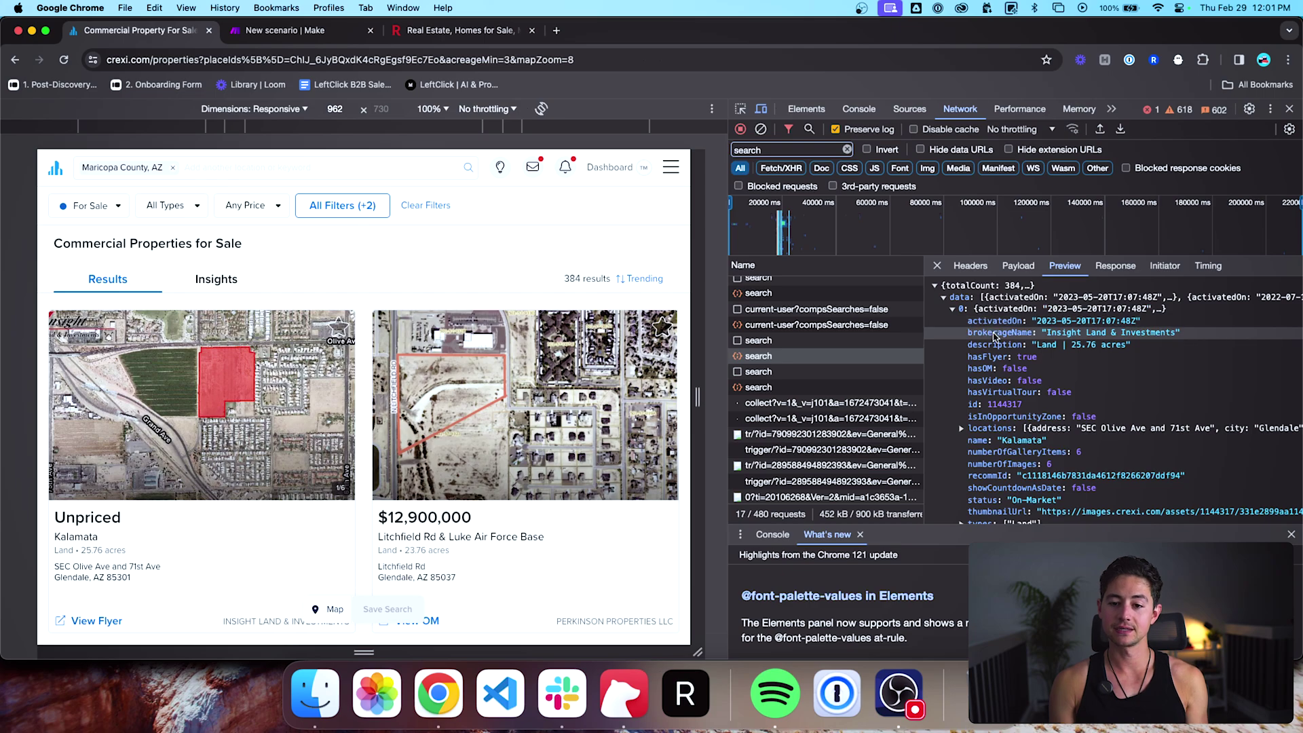
pyautogui.scroll(-2, 994, 337)
pyautogui.scroll(-1, 994, 337)
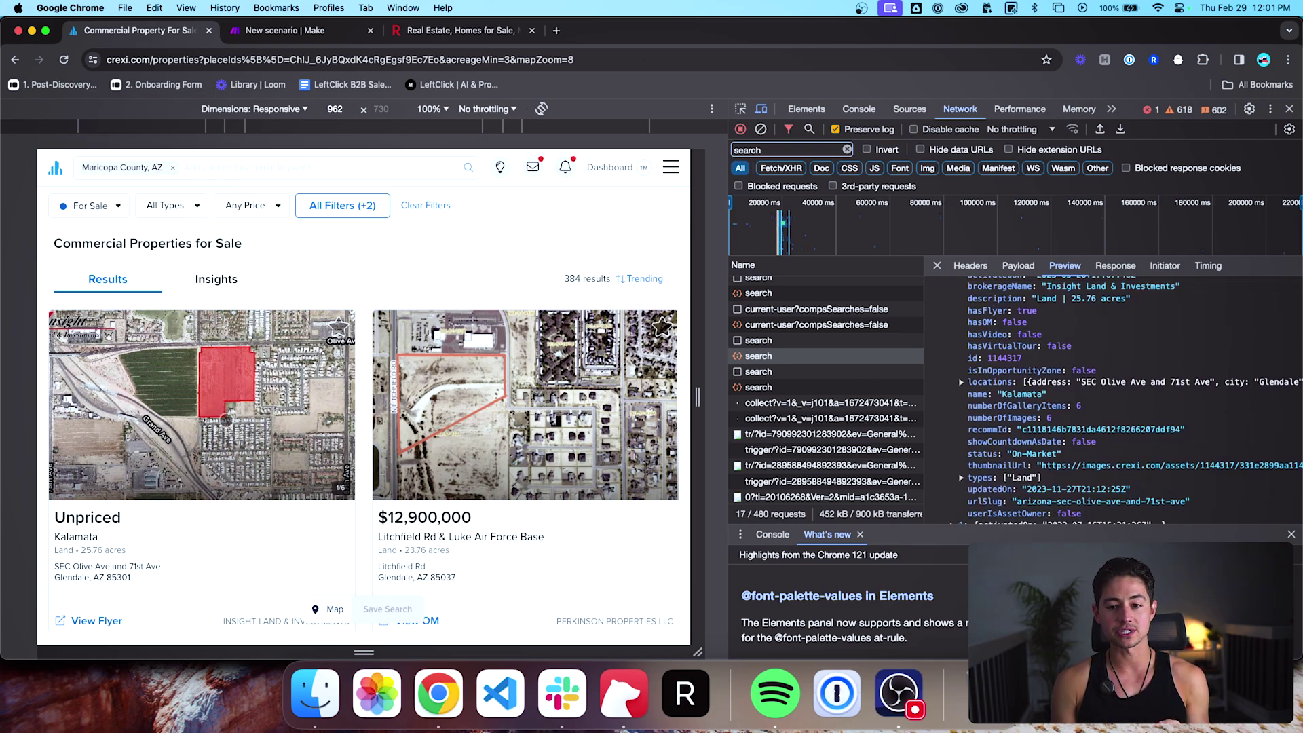
pyautogui.scroll(3, 1038, 372)
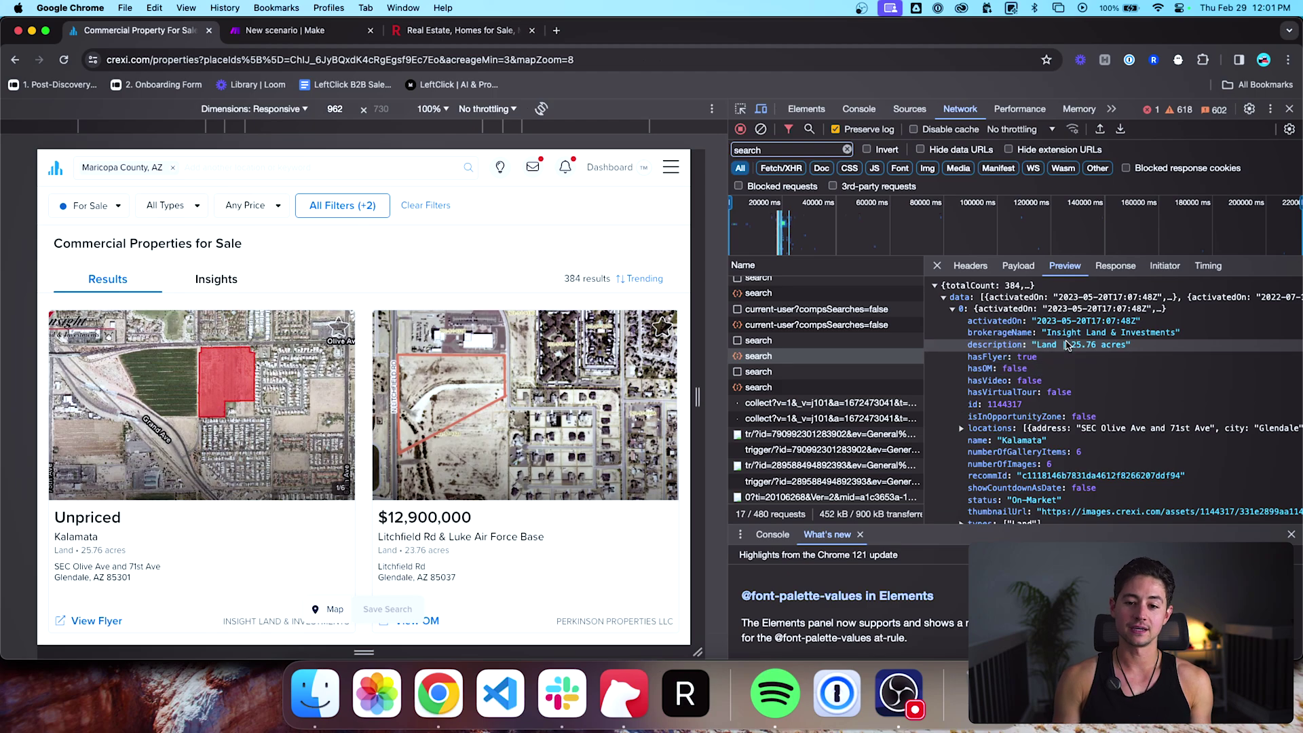
pyautogui.click(971, 266)
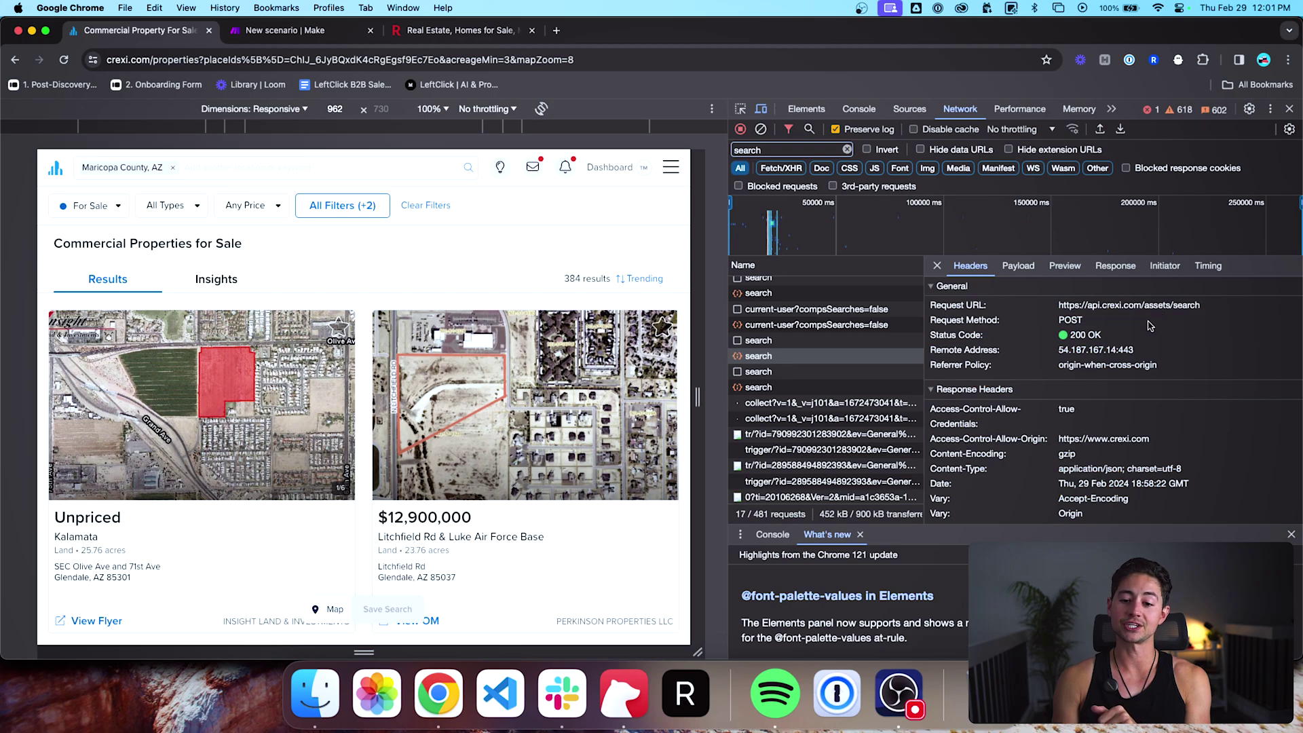
pyautogui.scroll(-10, 1141, 349)
pyautogui.scroll(-8, 1140, 347)
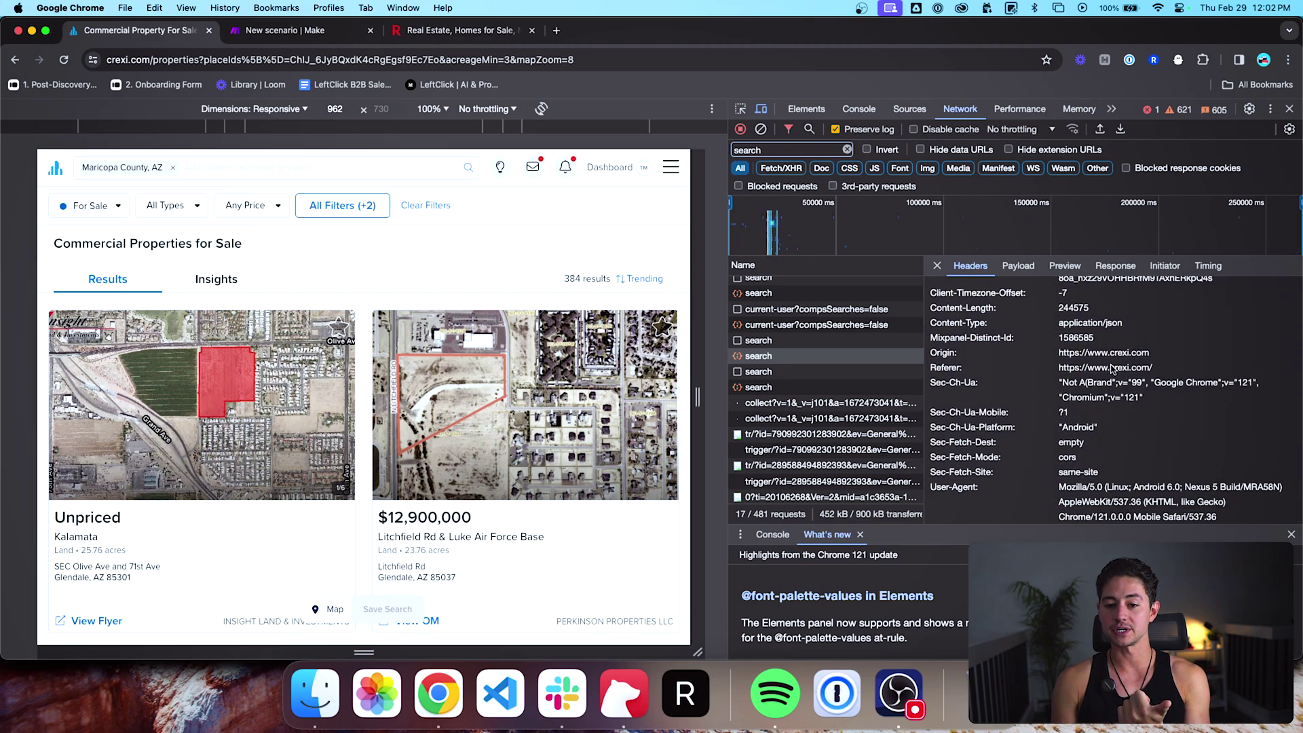
pyautogui.scroll(10, 1018, 441)
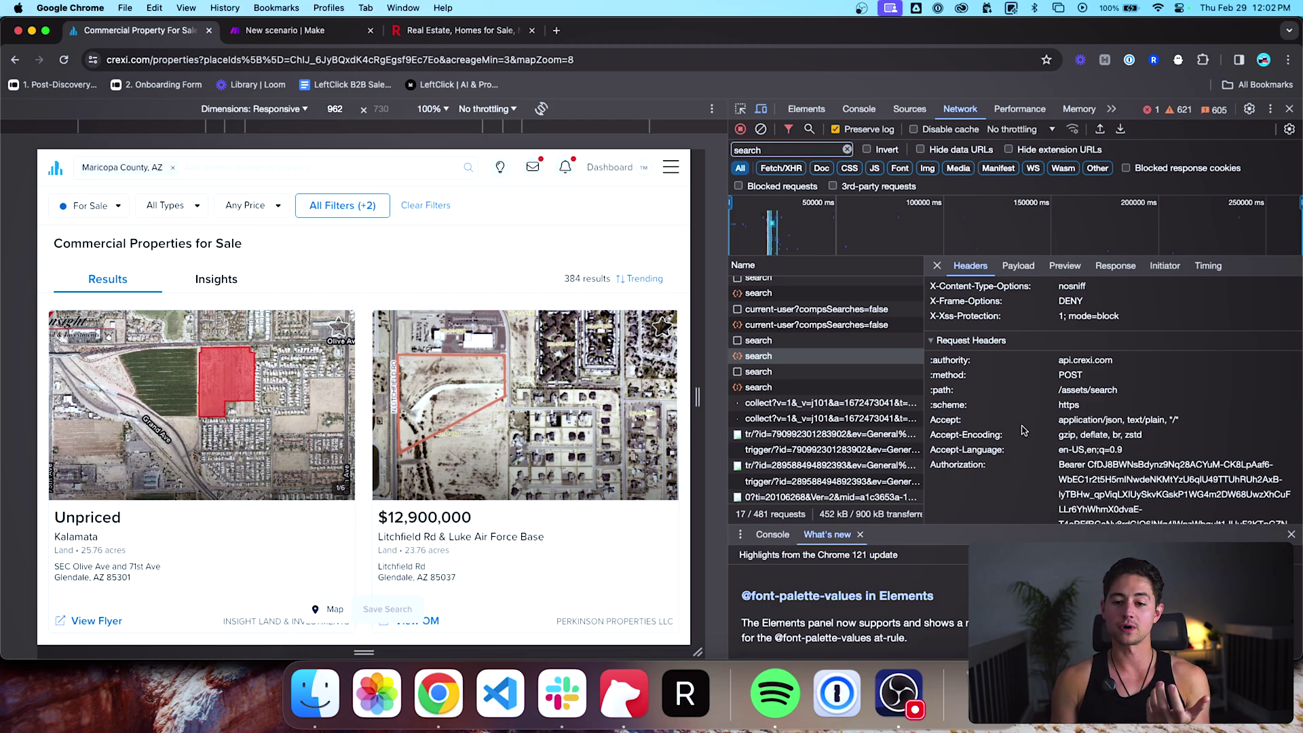
pyautogui.scroll(6, 1022, 429)
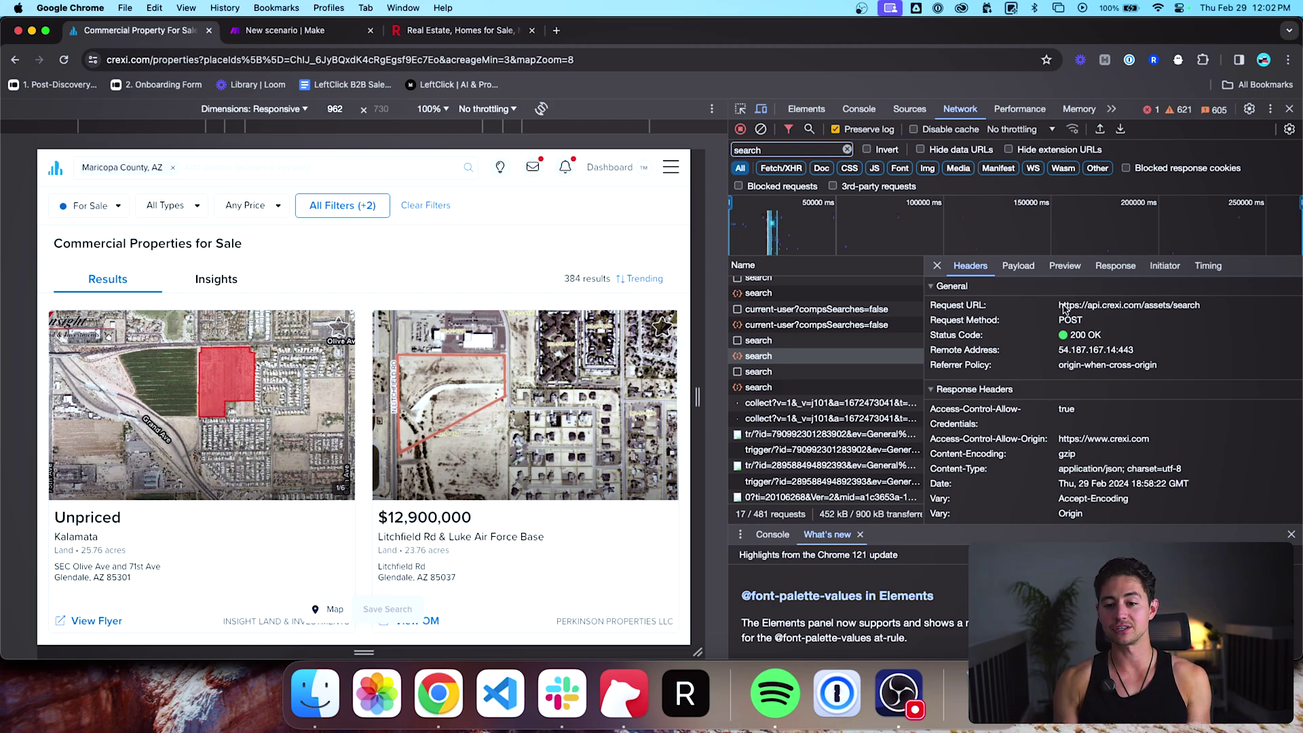
# Step: Review the assets/search request's payload fields and POST headers, then switch to the new Make scenario
pyautogui.moveTo(1060, 306); pyautogui.dragTo(1205, 306)
pyautogui.click(1066, 266)
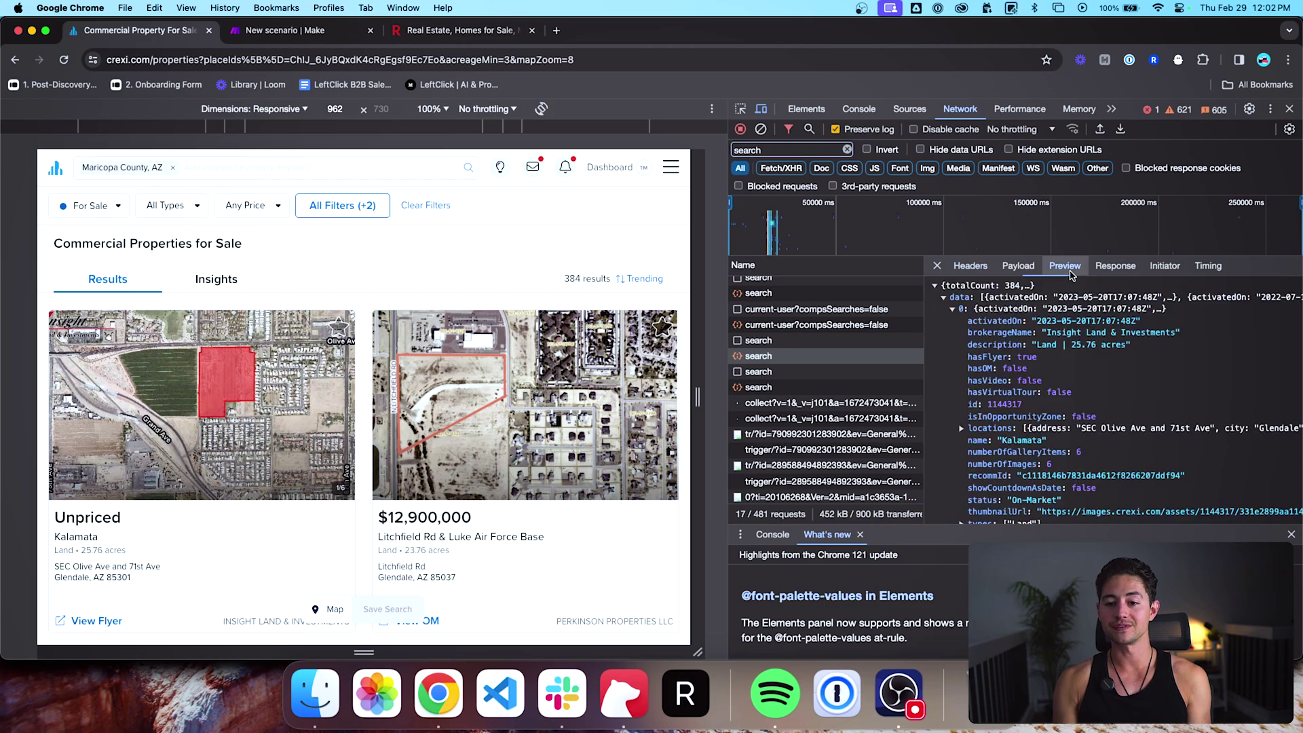
pyautogui.scroll(-5, 985, 325)
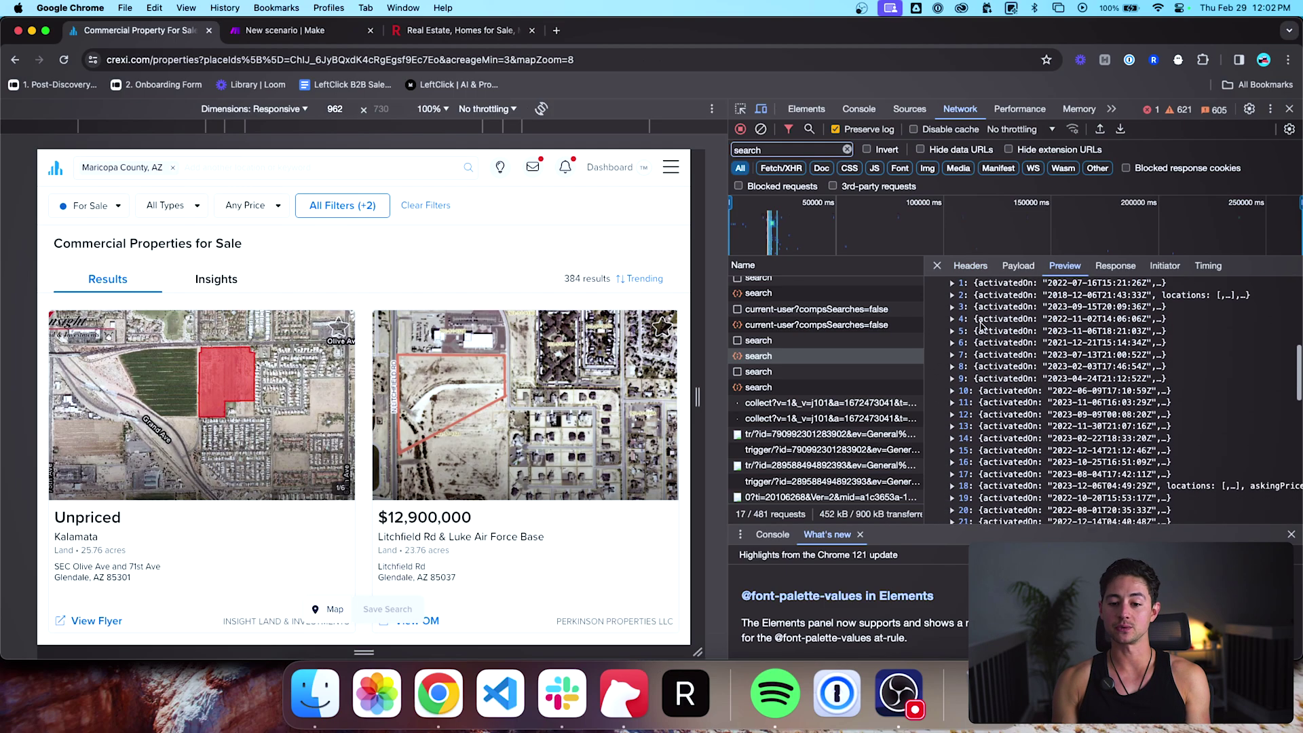
pyautogui.scroll(-3, 984, 326)
pyautogui.click(1013, 267)
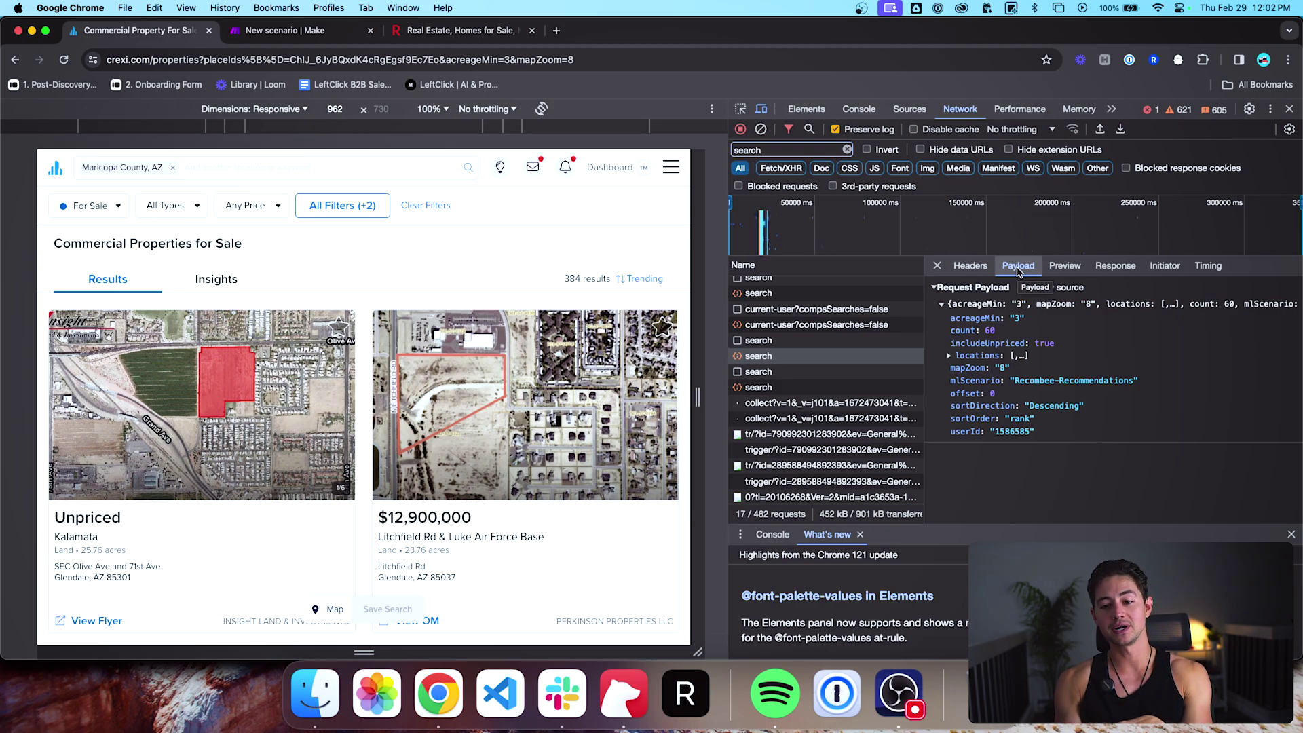
pyautogui.click(1064, 267)
pyautogui.click(1030, 269)
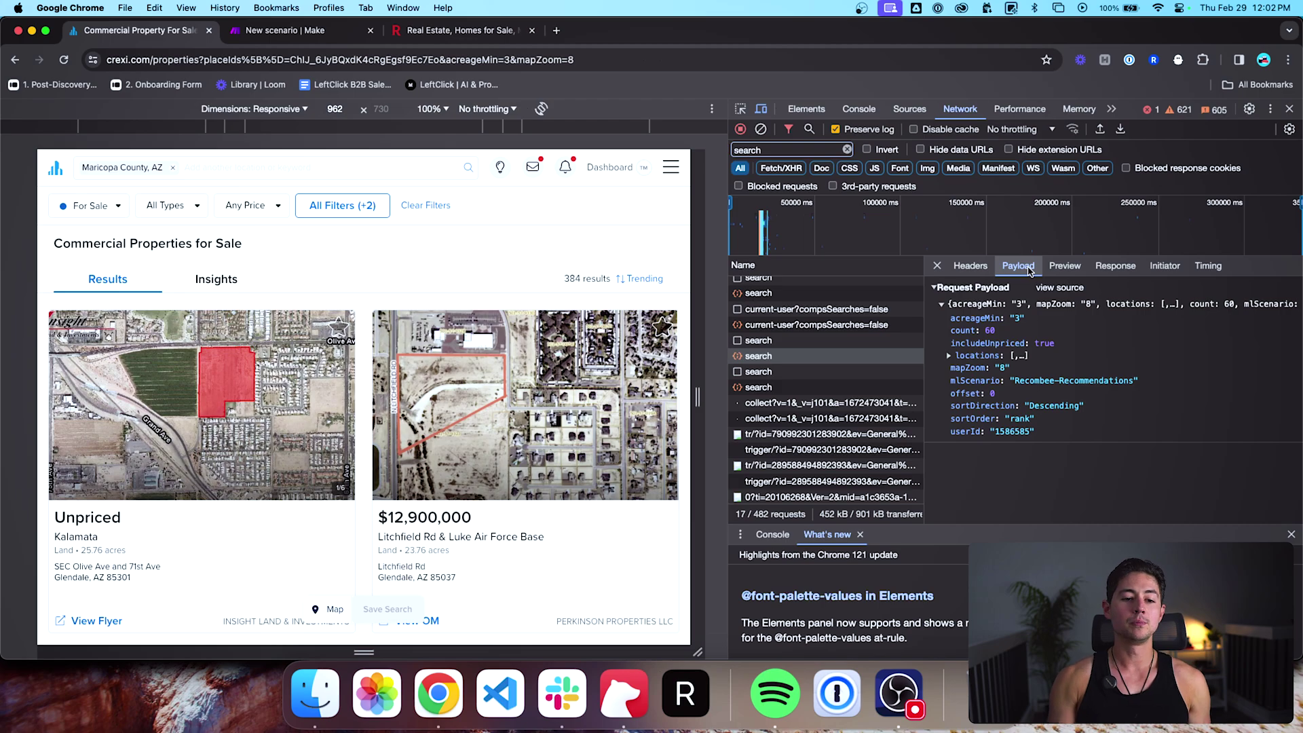
pyautogui.click(981, 275)
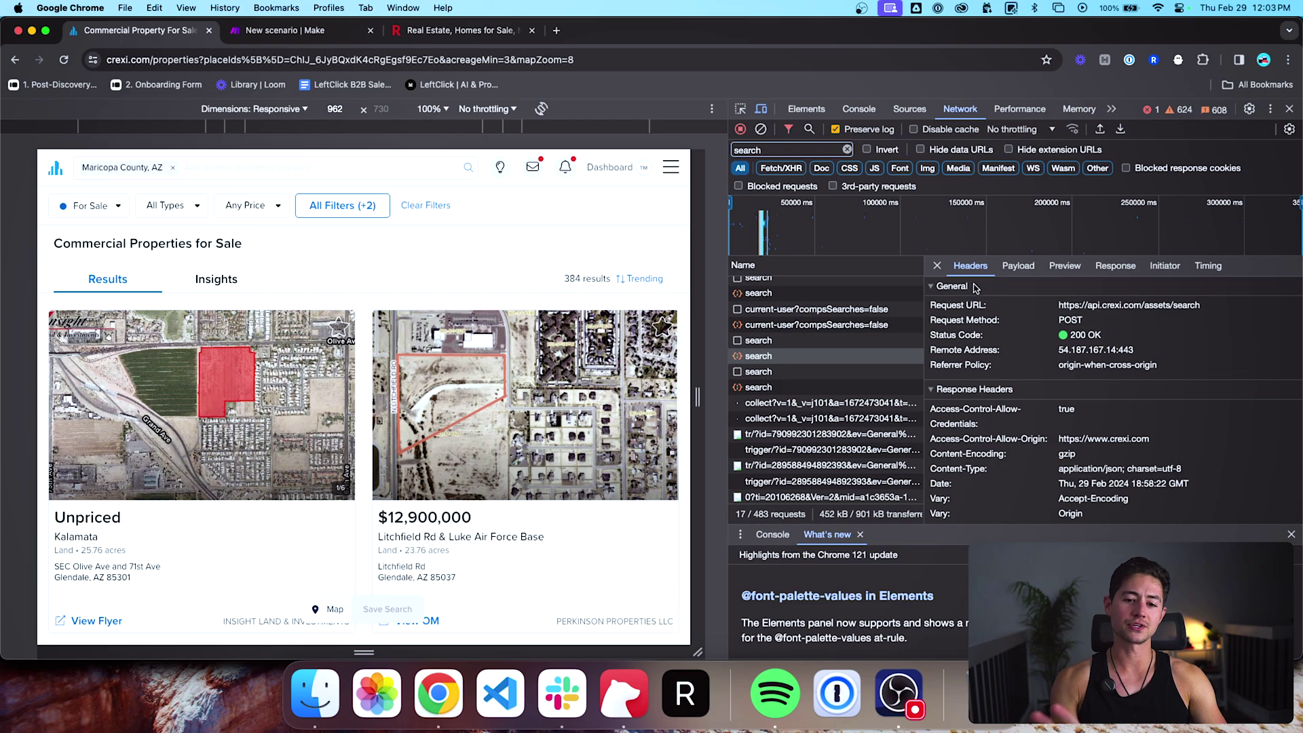
pyautogui.hotkey('ctrl', 'Tab')
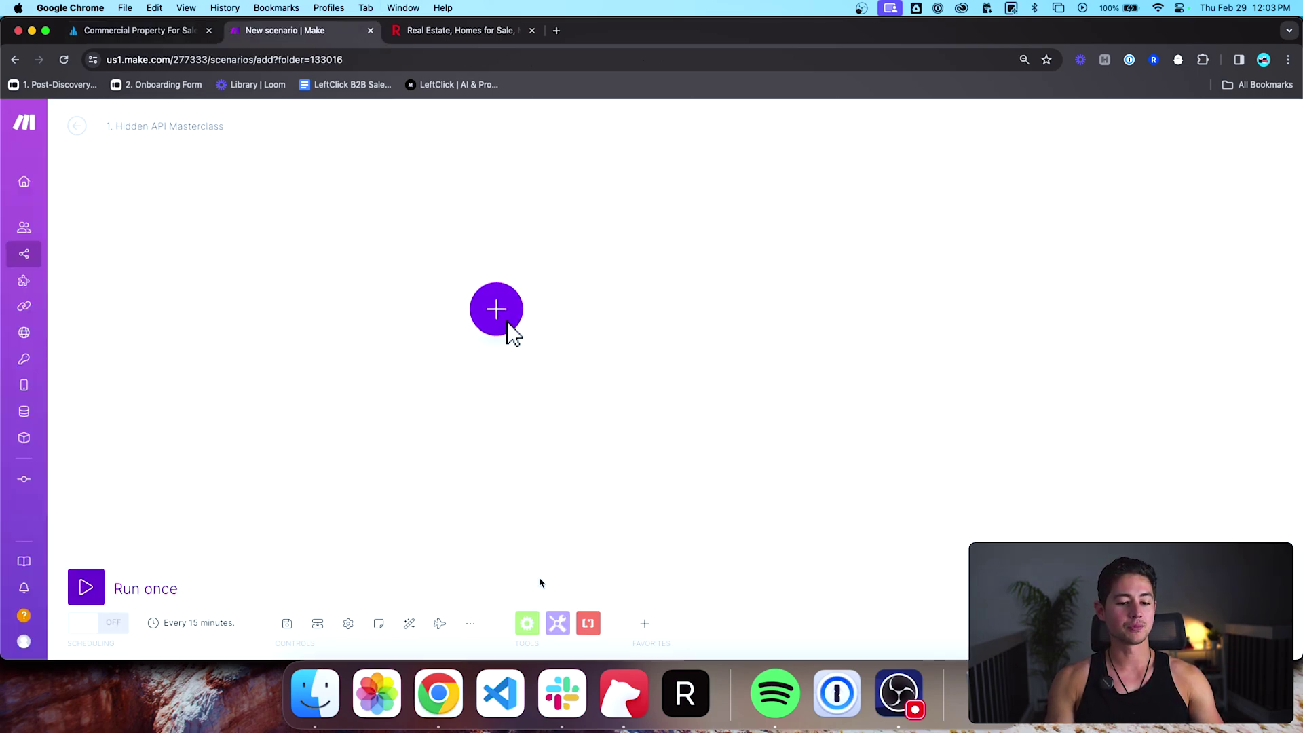
# Step: Add an HTTP 'Make a request' module to the empty scenario, then return to the Crexi headers
pyautogui.click(512, 330)
pyautogui.write('http')
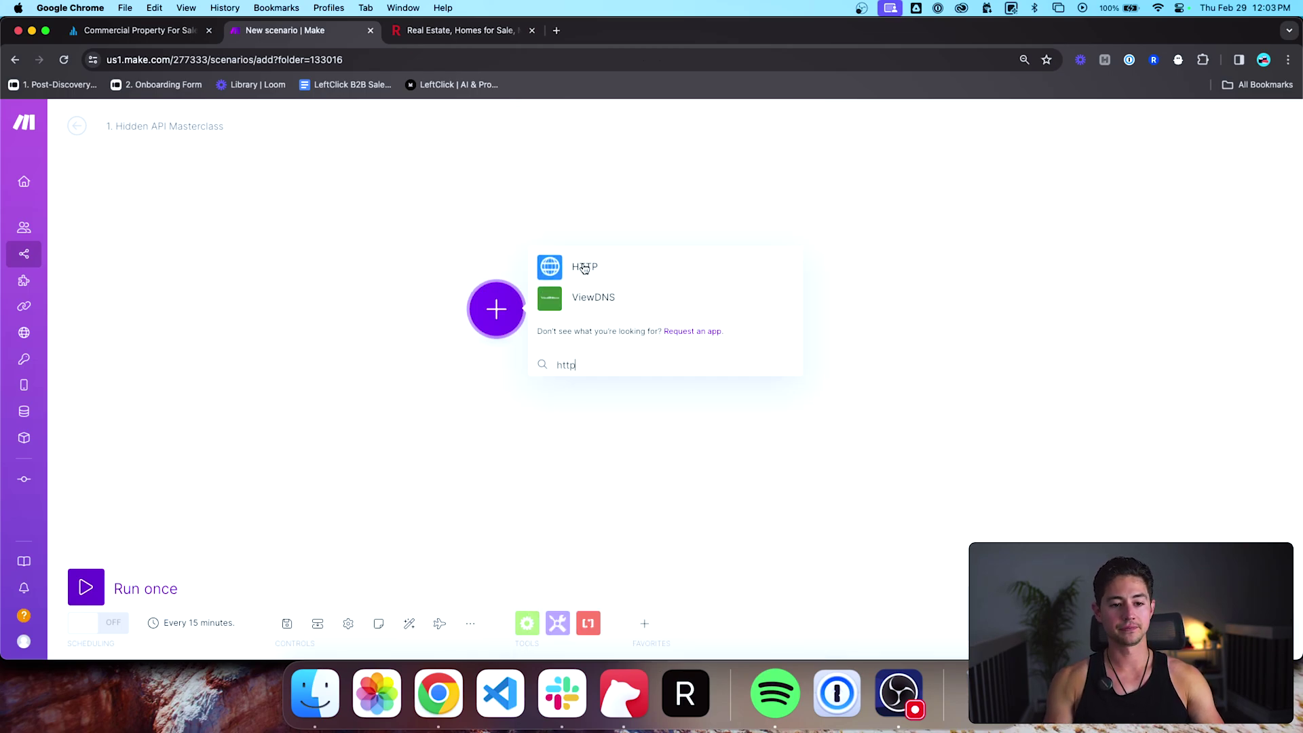
pyautogui.click(584, 269)
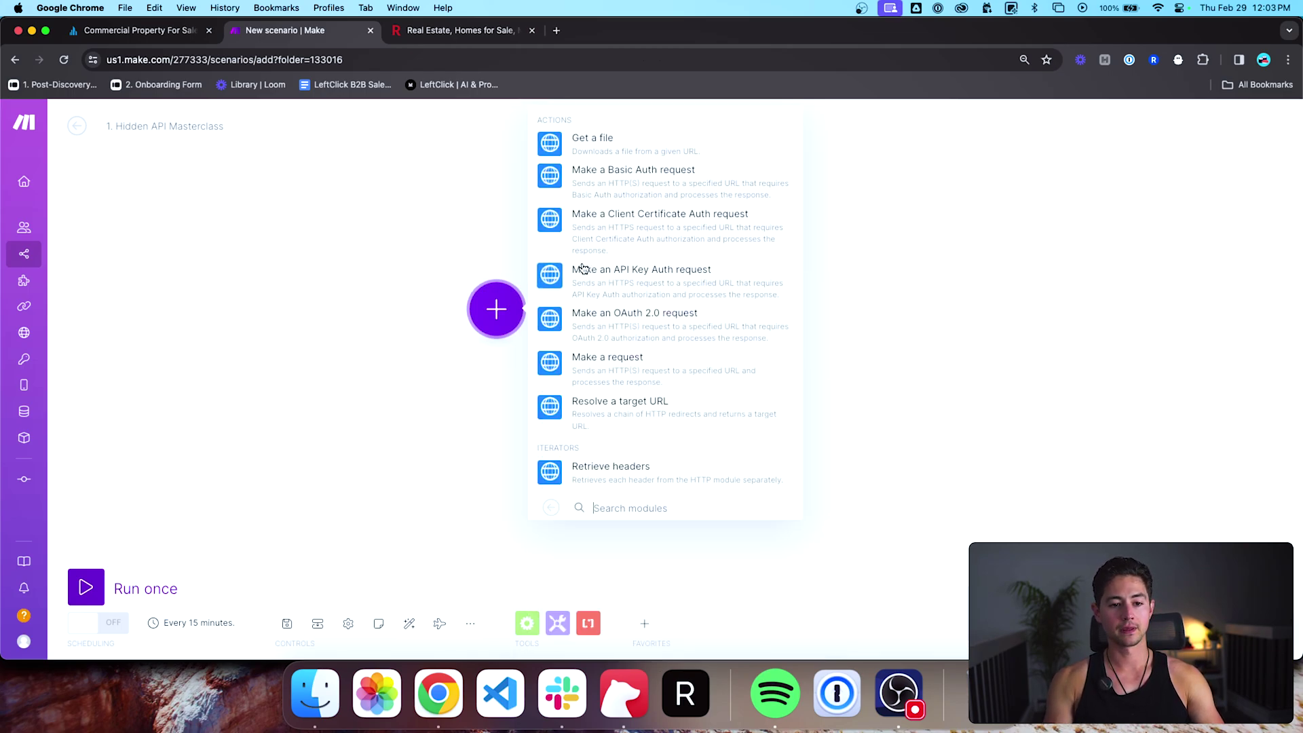
pyautogui.click(629, 366)
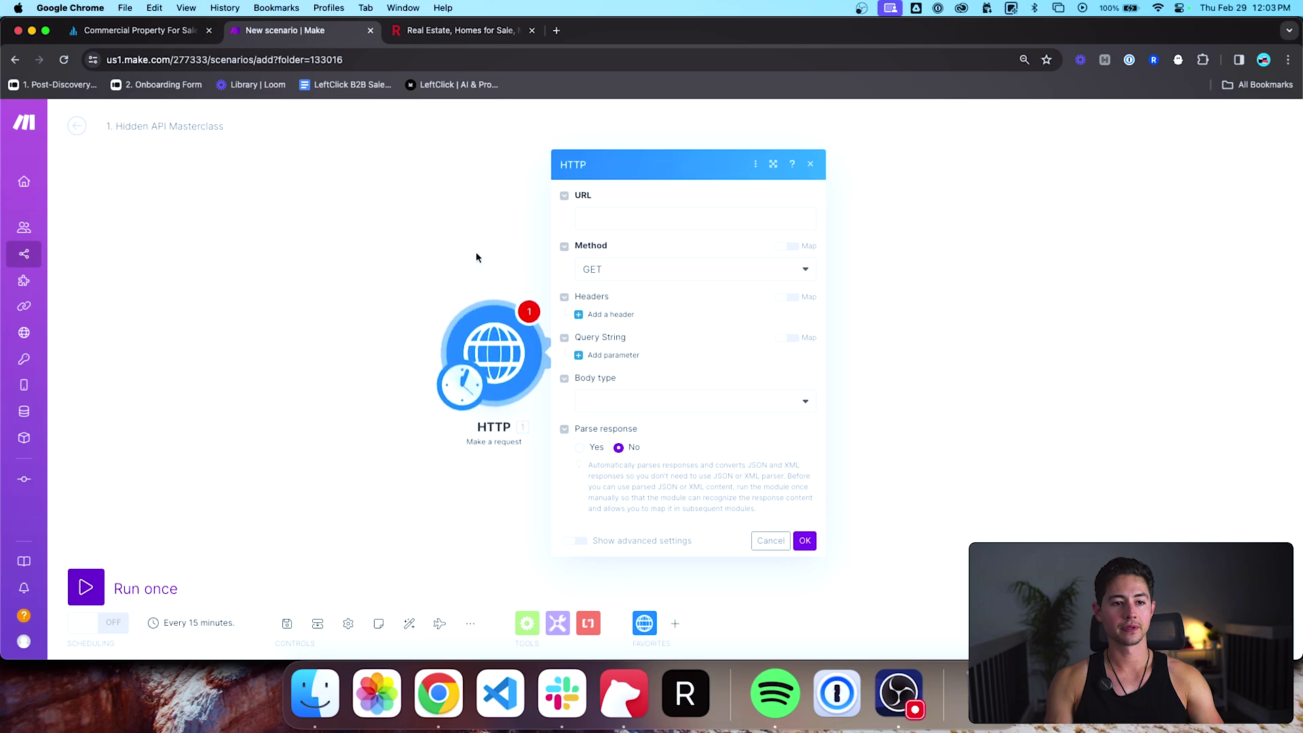
pyautogui.hotkey('ctrl', 'shift', 'Tab')
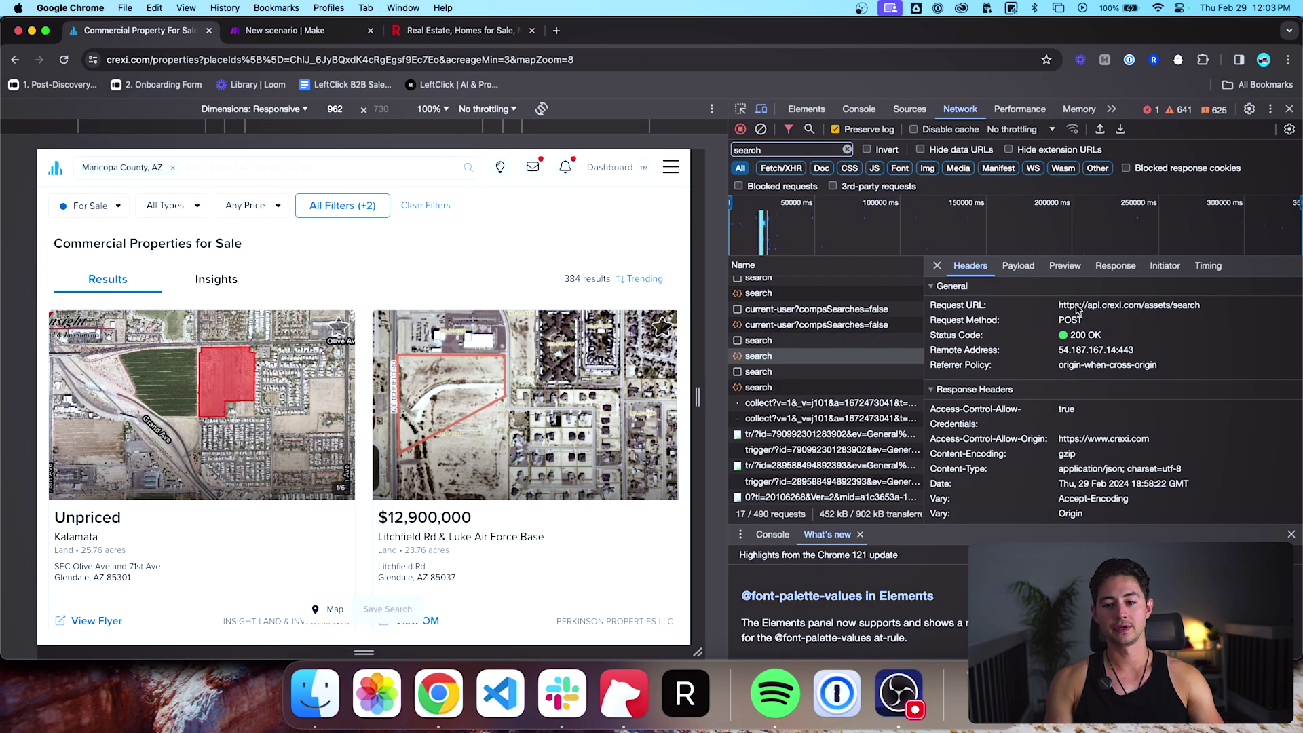
pyautogui.moveTo(1060, 305); pyautogui.dragTo(1207, 308)
pyautogui.press('super+c')
pyautogui.hotkey('ctrl', 'Tab')
pyautogui.click(673, 229)
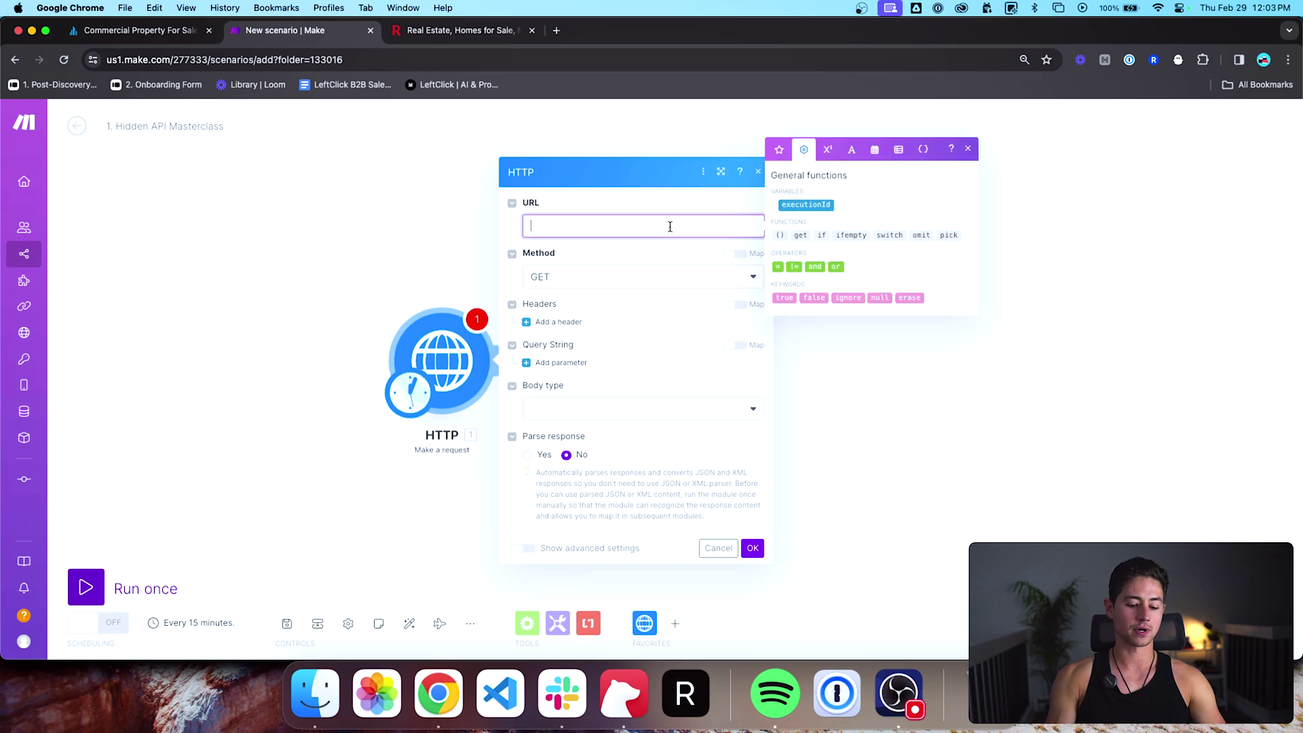
pyautogui.press('super+v')
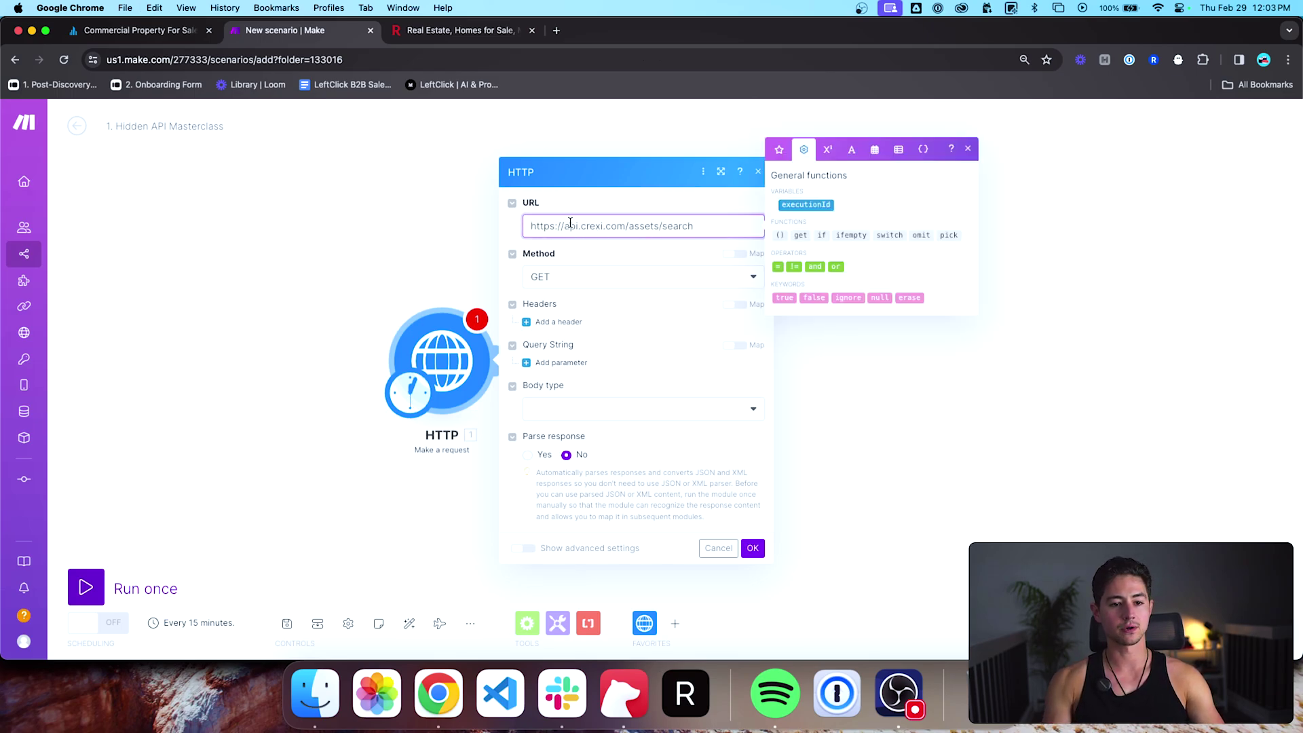
pyautogui.moveTo(567, 226); pyautogui.dragTo(701, 219)
pyautogui.click(700, 219)
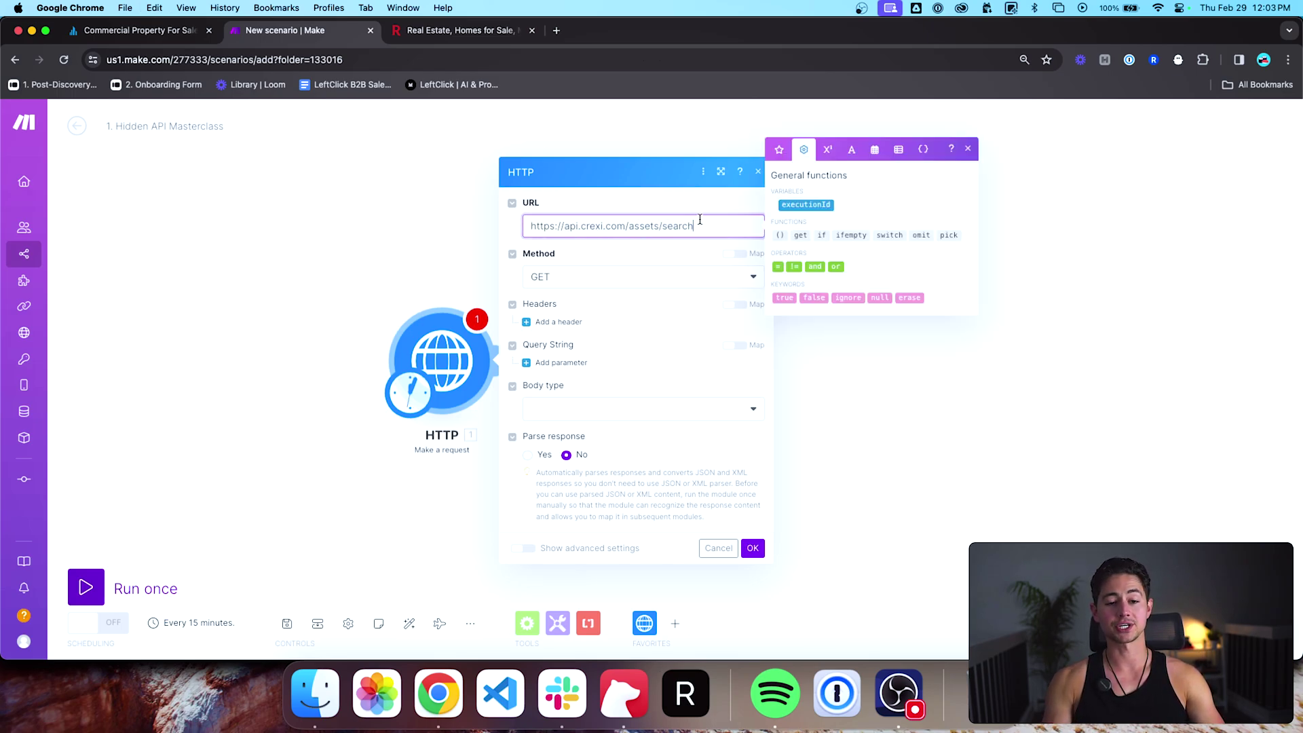
# Step: Close the Redfin tab and set the HTTP module's method to POST
pyautogui.hotkey('ctrl', 'Tab')
pyautogui.press('super+w')
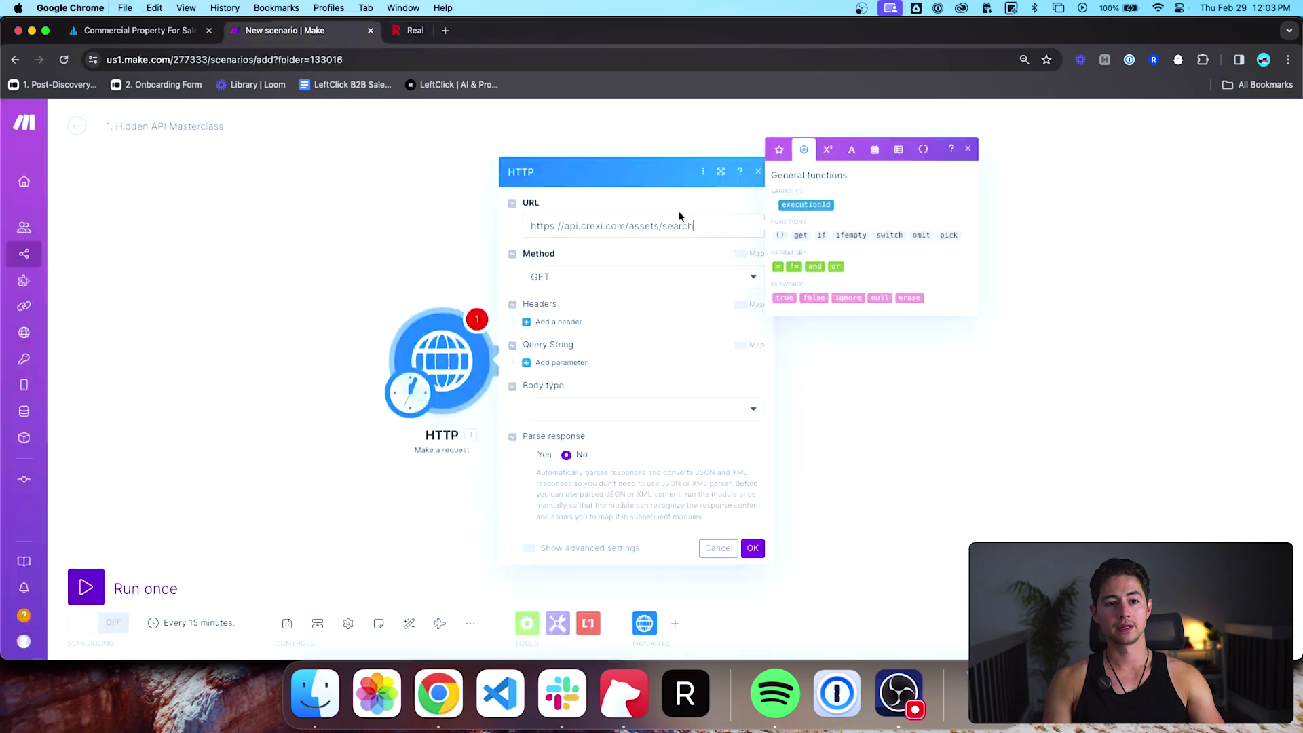
pyautogui.hotkey('ctrl', 'shift', 'Tab')
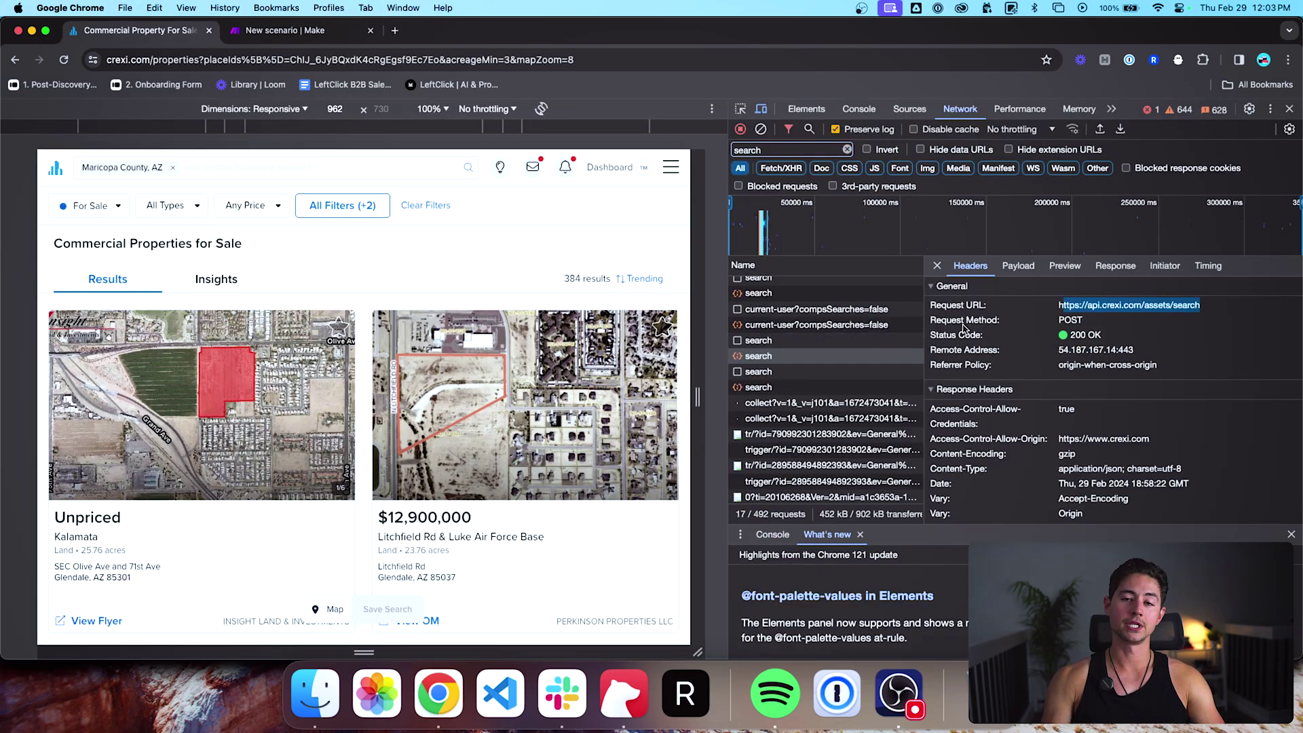
pyautogui.hotkey('ctrl', 'Tab')
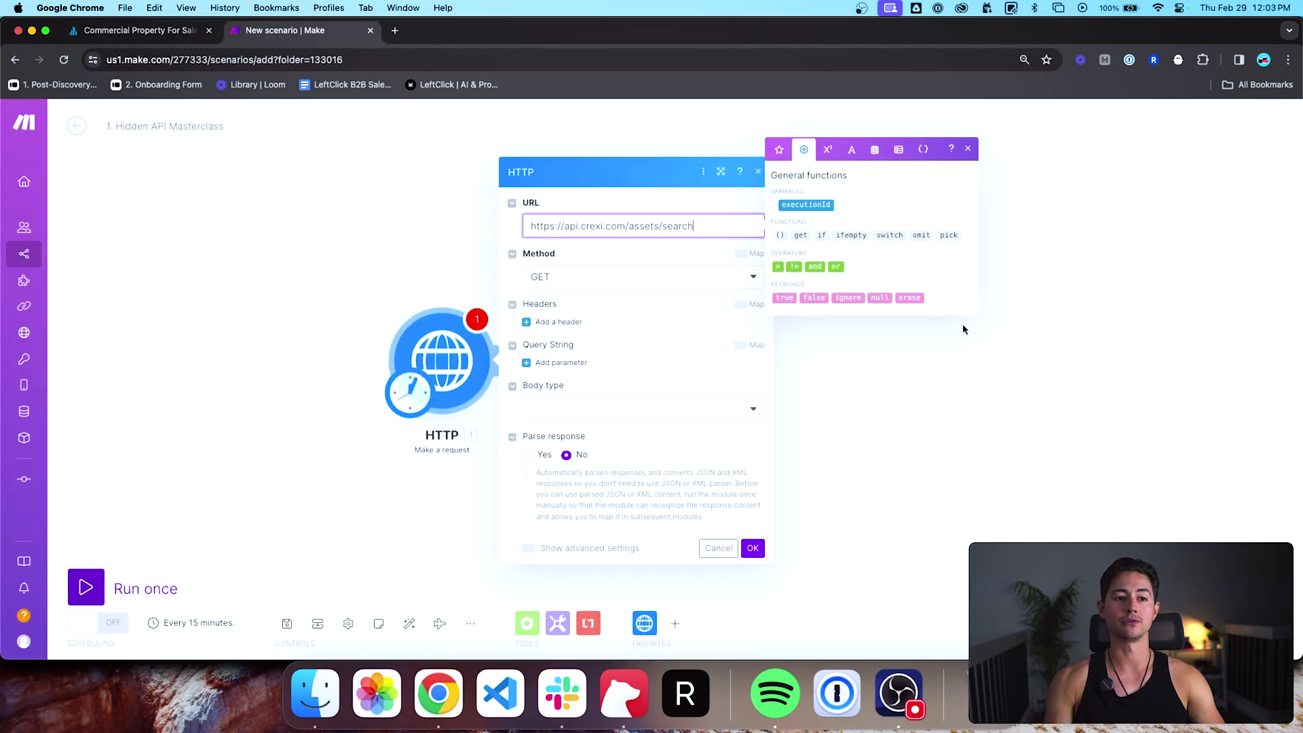
pyautogui.click(650, 284)
pyautogui.click(574, 338)
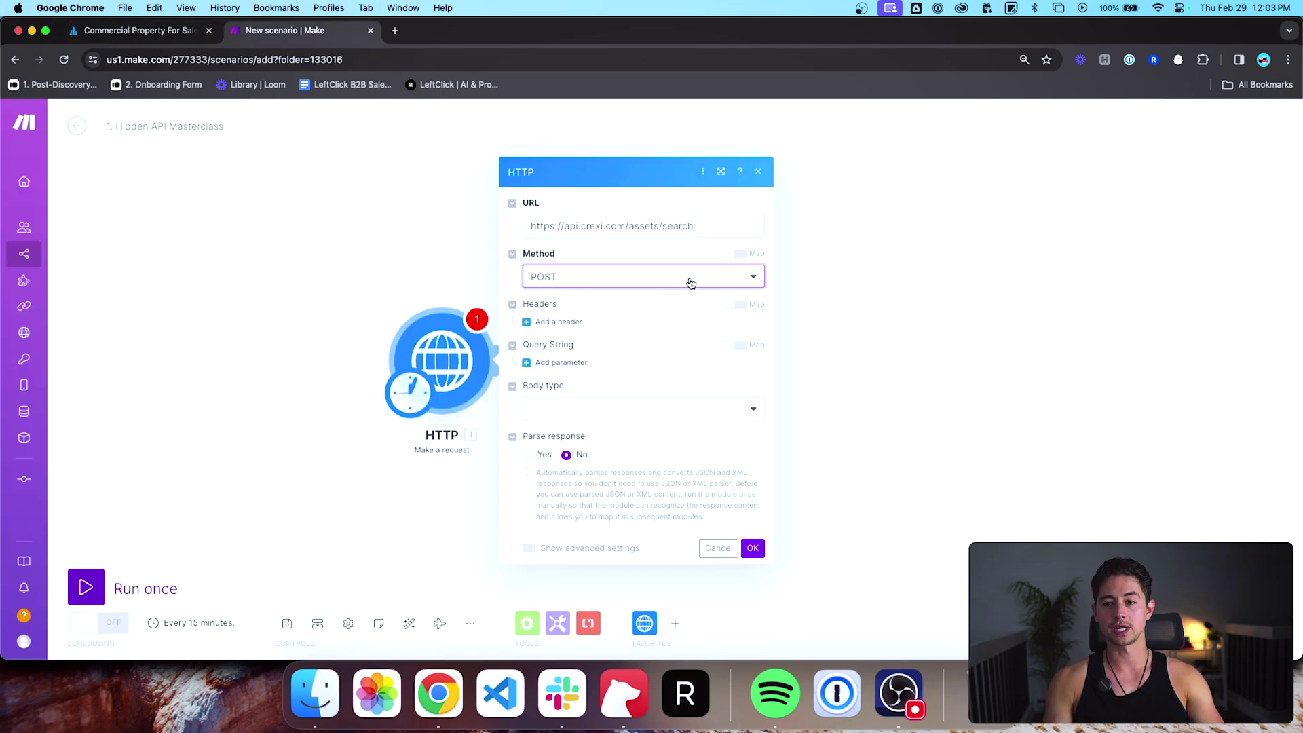
pyautogui.hotkey('ctrl', 'shift', 'Tab')
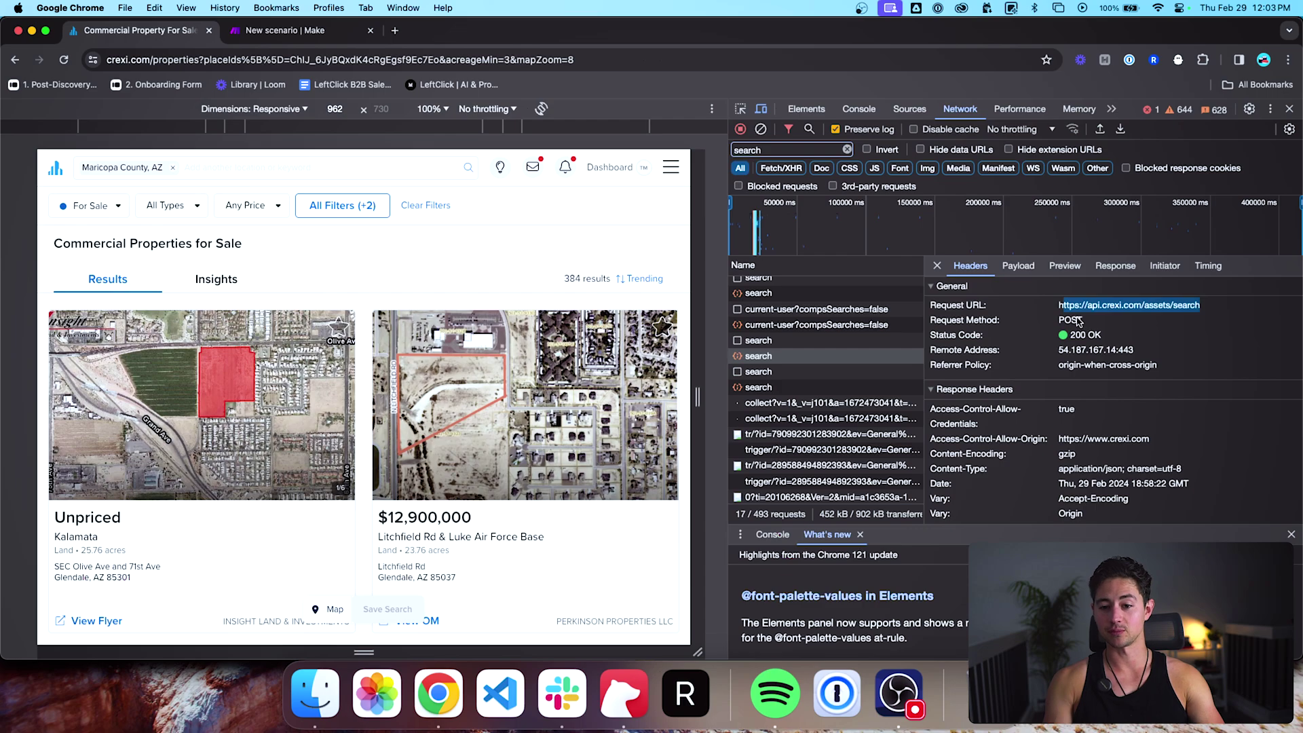
# Step: Scroll the Crexi search call's Headers pane down to its Request Headers (Accept, Authorization)
pyautogui.scroll(-1, 1079, 321)
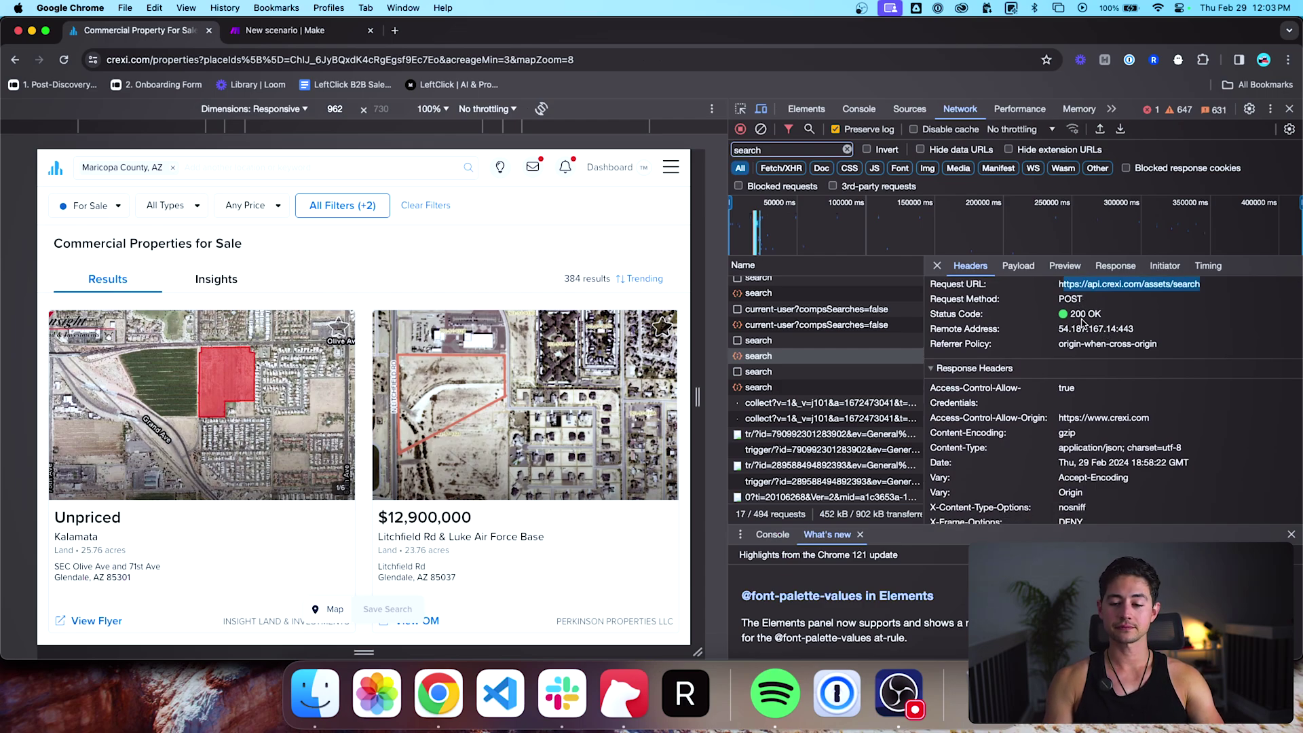
pyautogui.scroll(-2, 1085, 339)
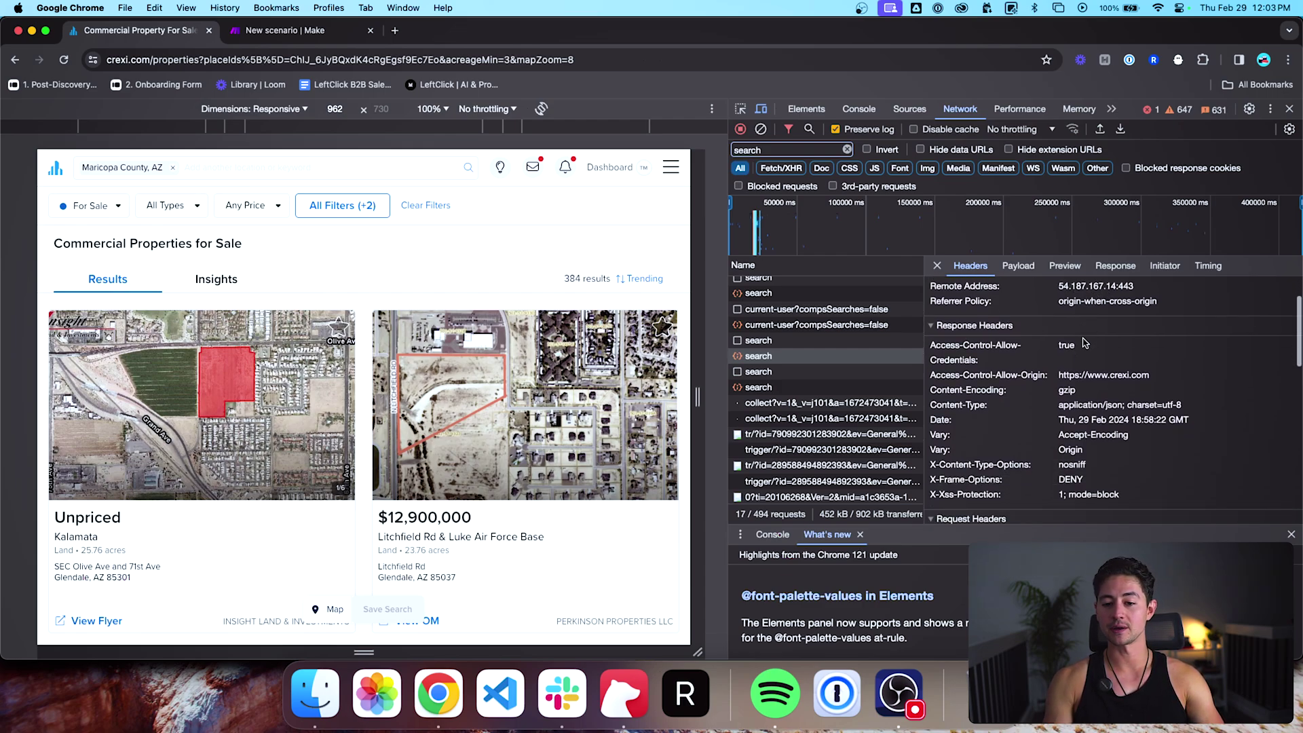
pyautogui.scroll(-1, 1085, 343)
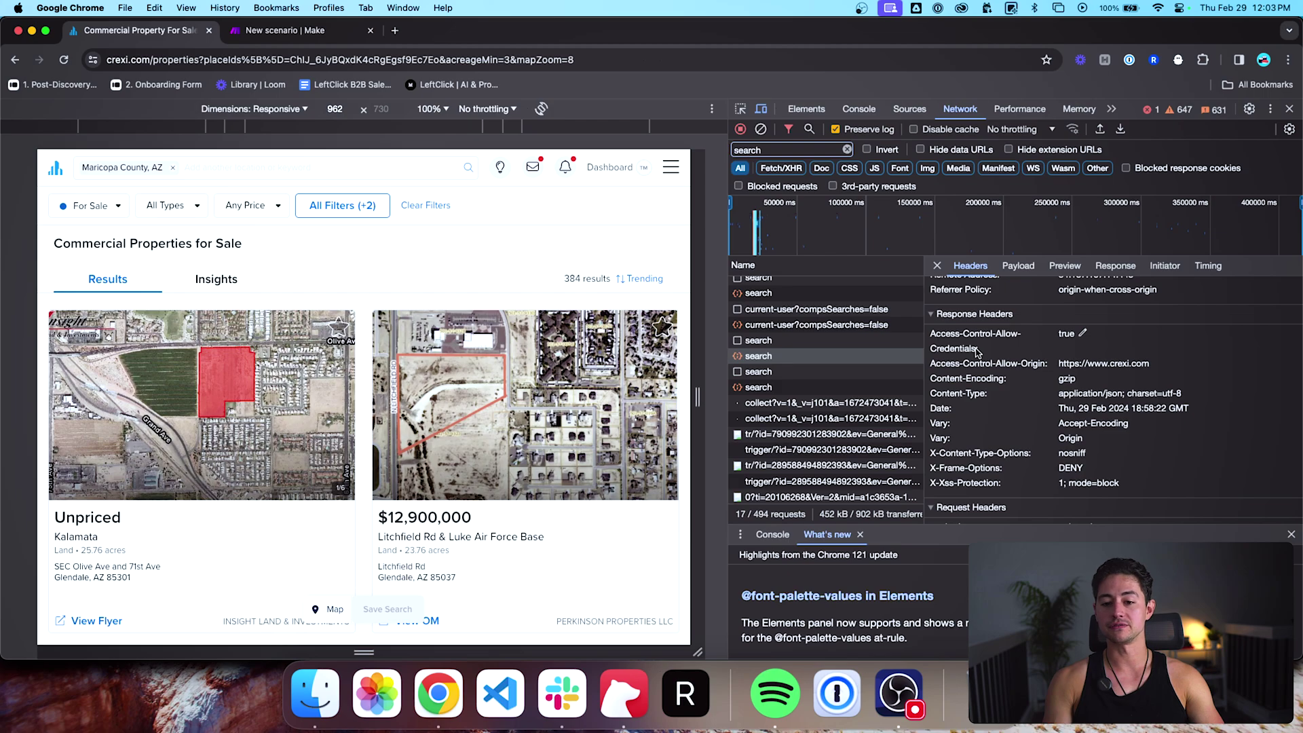
pyautogui.scroll(-5, 976, 351)
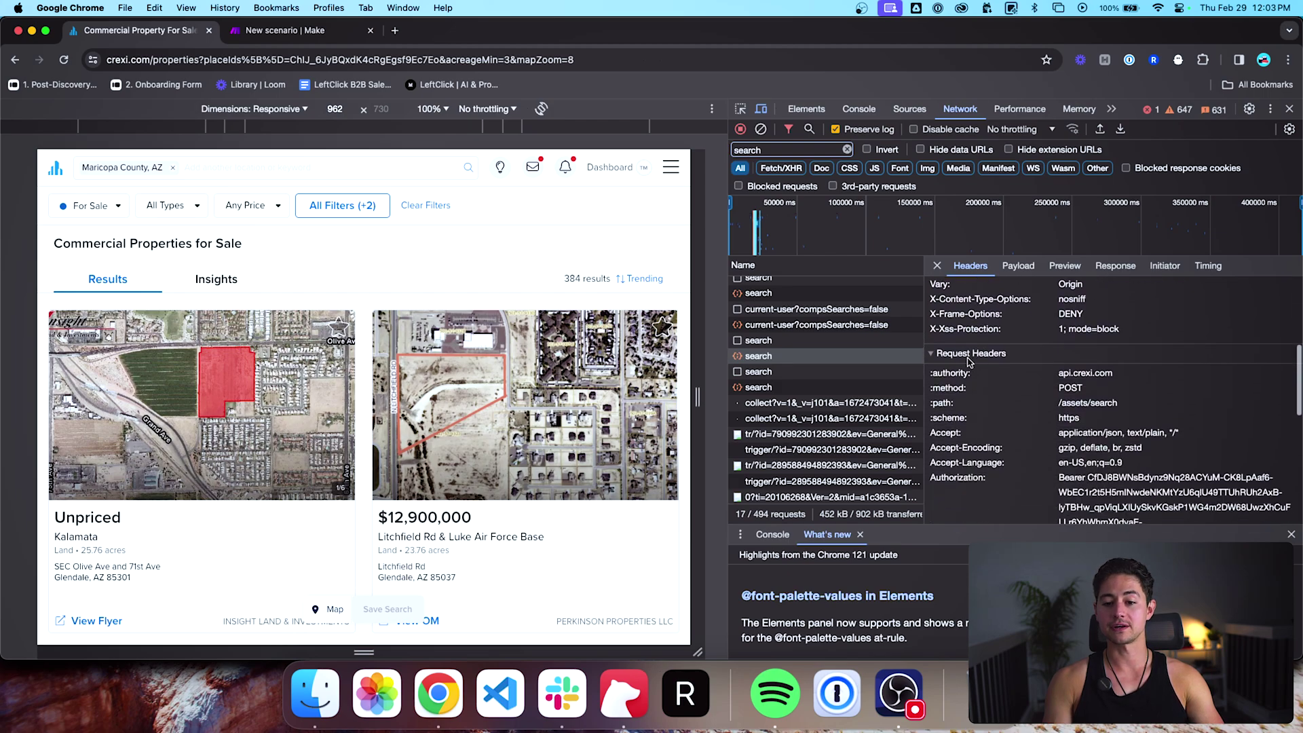
pyautogui.scroll(-3, 969, 361)
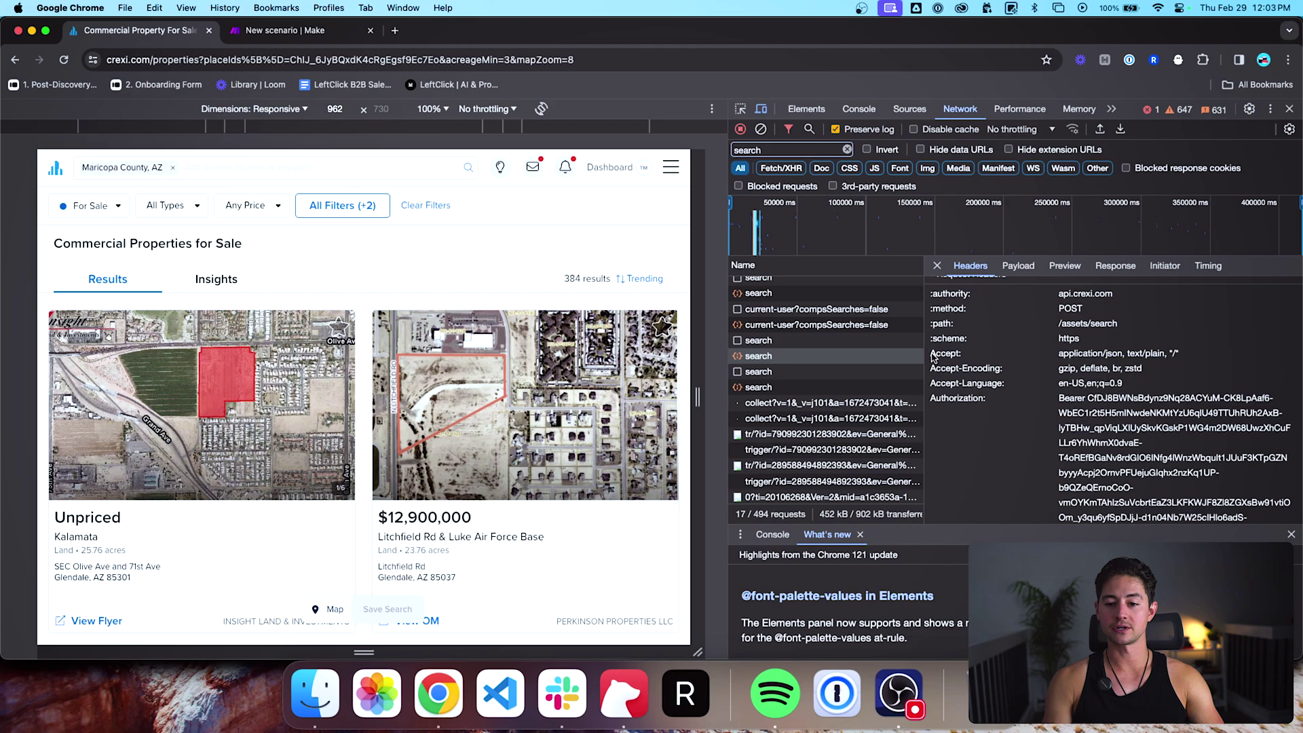
# Step: Add an Accept header whose value is copied from the Crexi request headers
pyautogui.hotkey('ctrl', 'Tab')
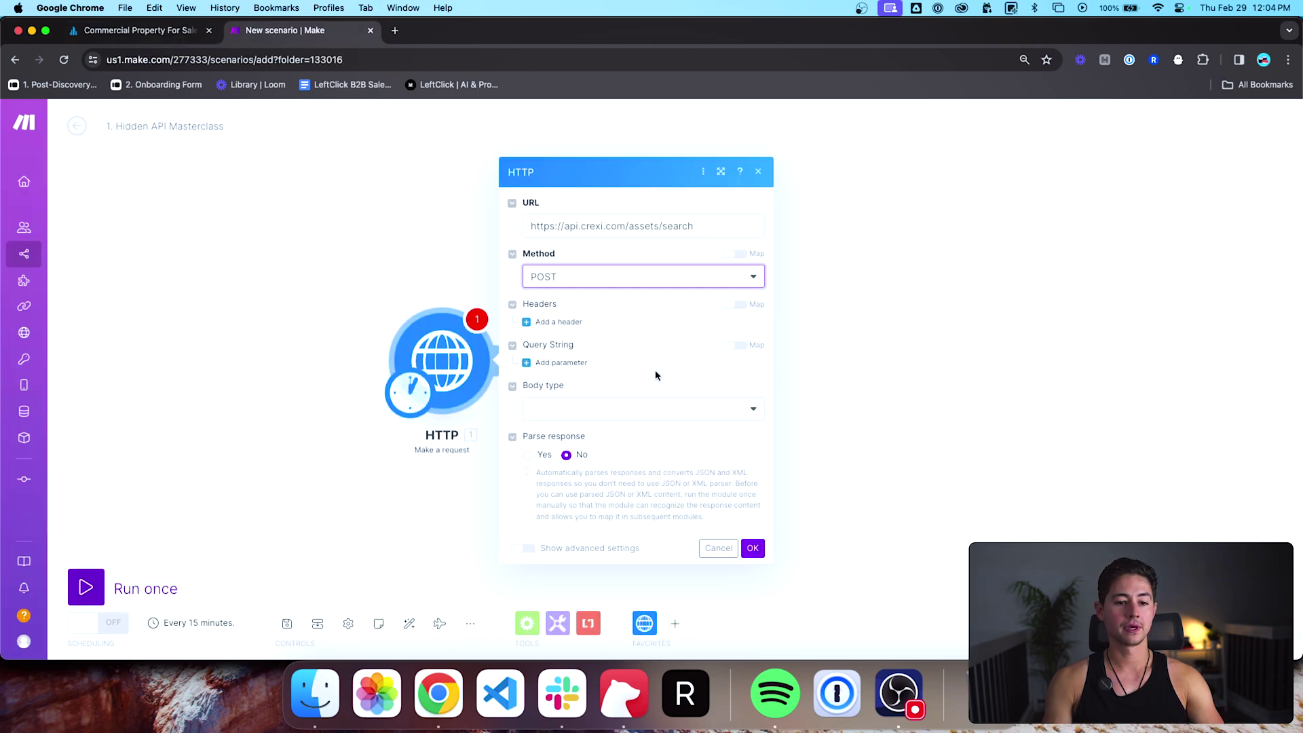
pyautogui.click(565, 321)
pyautogui.write('Accept')
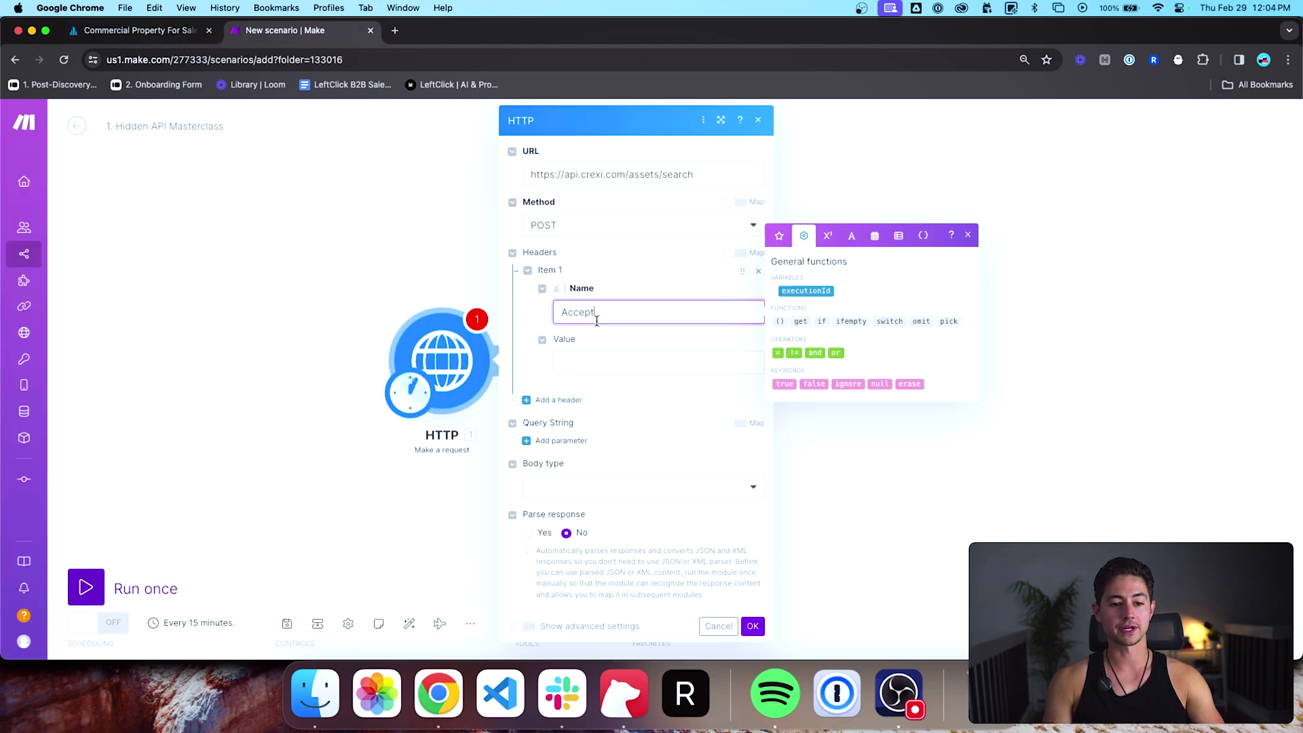
pyautogui.hotkey('ctrl', 'Tab')
pyautogui.moveTo(1060, 354); pyautogui.dragTo(1185, 358)
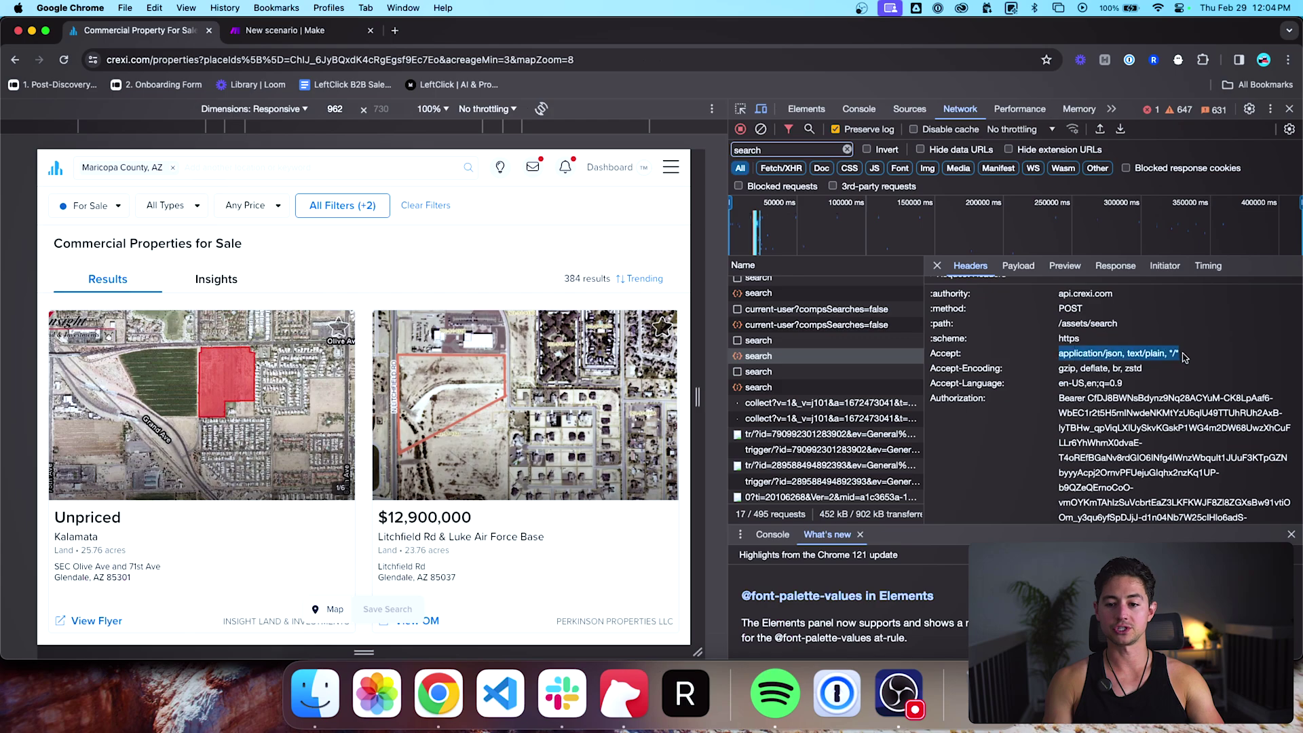
pyautogui.press('super+c')
pyautogui.hotkey('ctrl', 'Tab')
pyautogui.click(678, 362)
pyautogui.press('super+v')
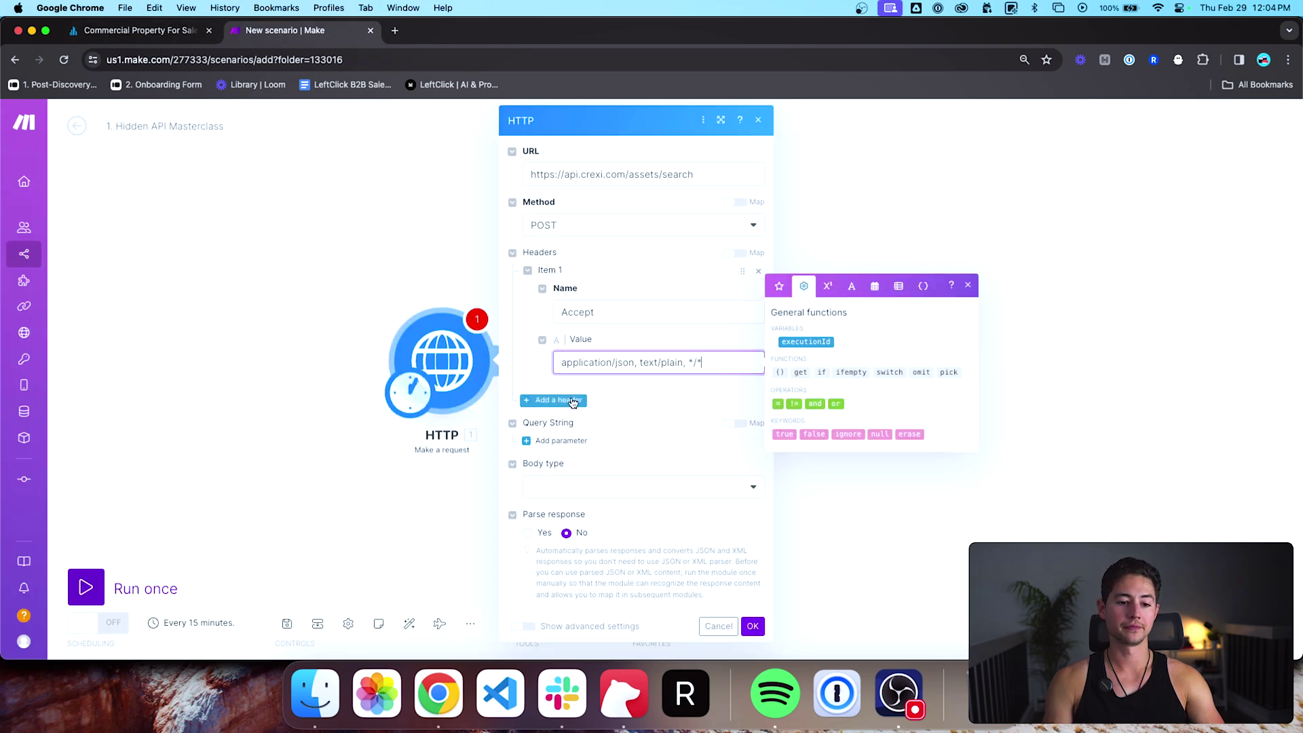
# Step: Add an Accept-Encoding header set to gzip, deflate, br, zstd
pyautogui.hotkey('ctrl', 'Tab')
pyautogui.scroll(-1, 1018, 373)
pyautogui.click(932, 350)
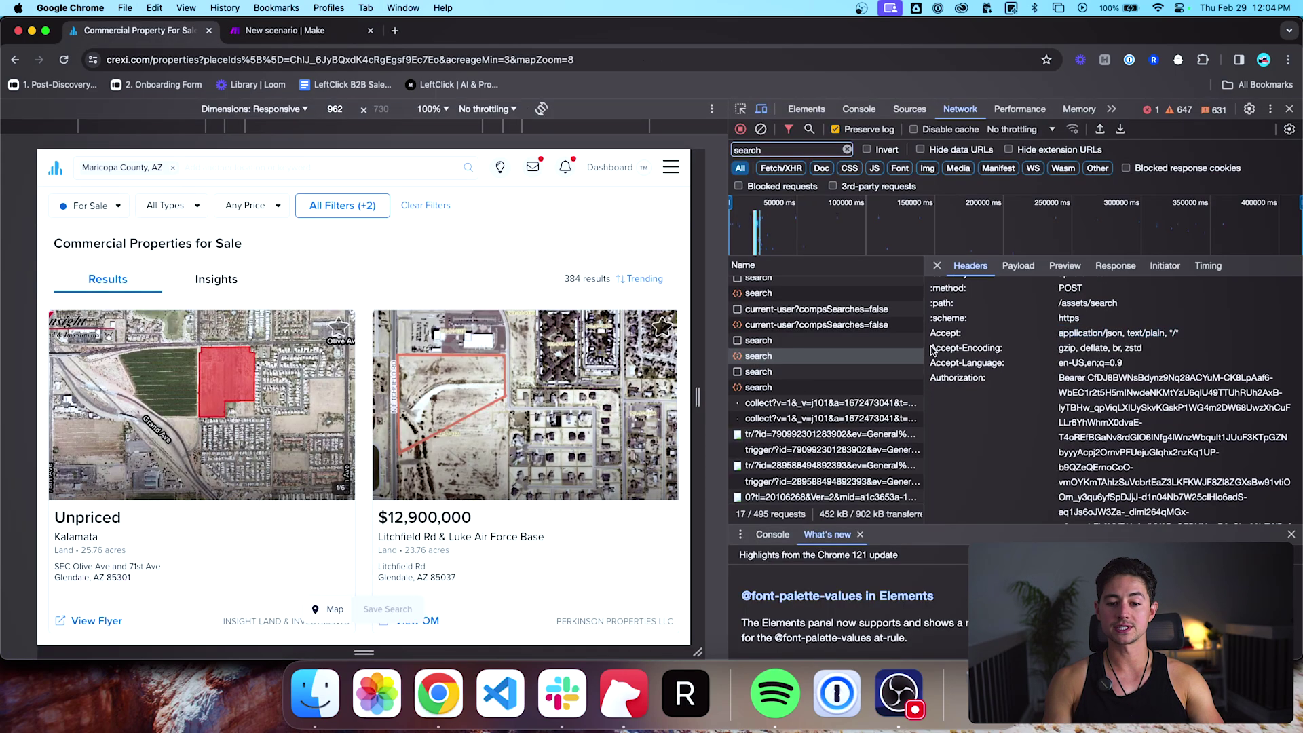
pyautogui.moveTo(932, 350); pyautogui.dragTo(1001, 353)
pyautogui.press('super+c')
pyautogui.hotkey('ctrl', 'Tab')
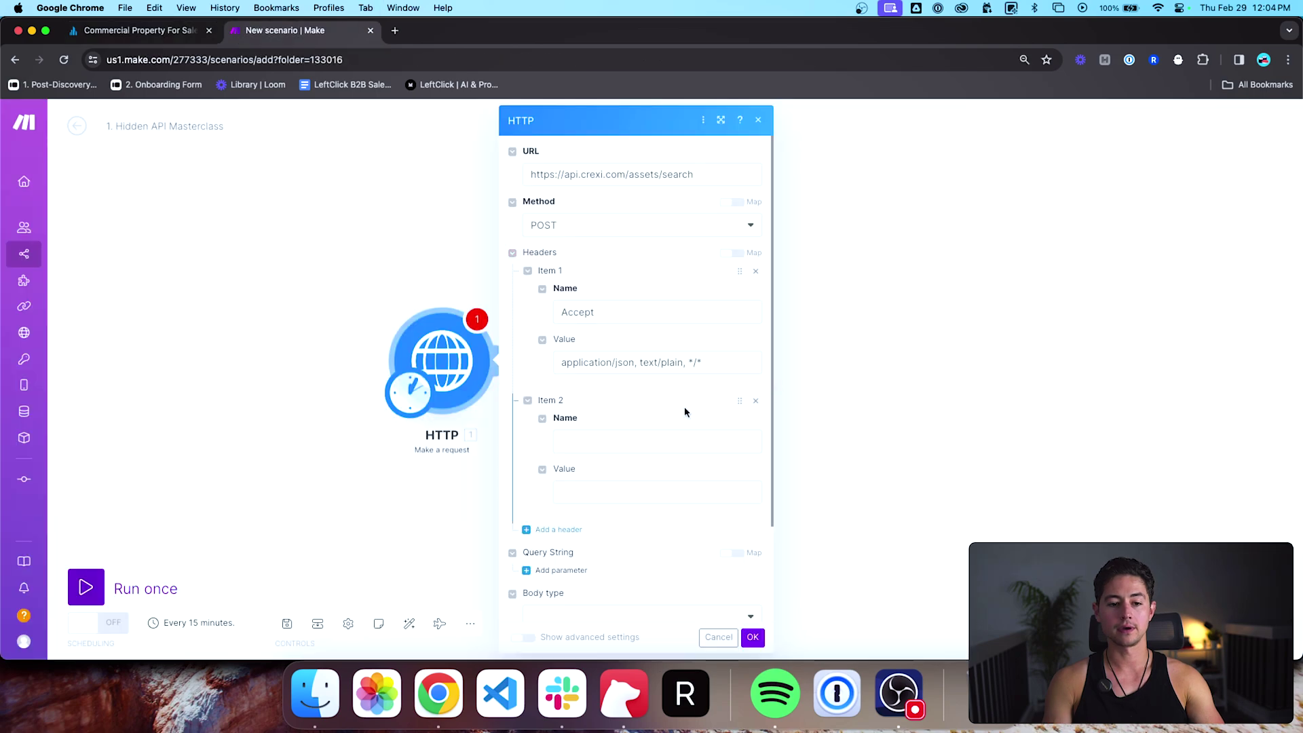
pyautogui.click(669, 437)
pyautogui.press('super+v')
pyautogui.scroll(-1, 652, 420)
pyautogui.hotkey('ctrl', 'Tab')
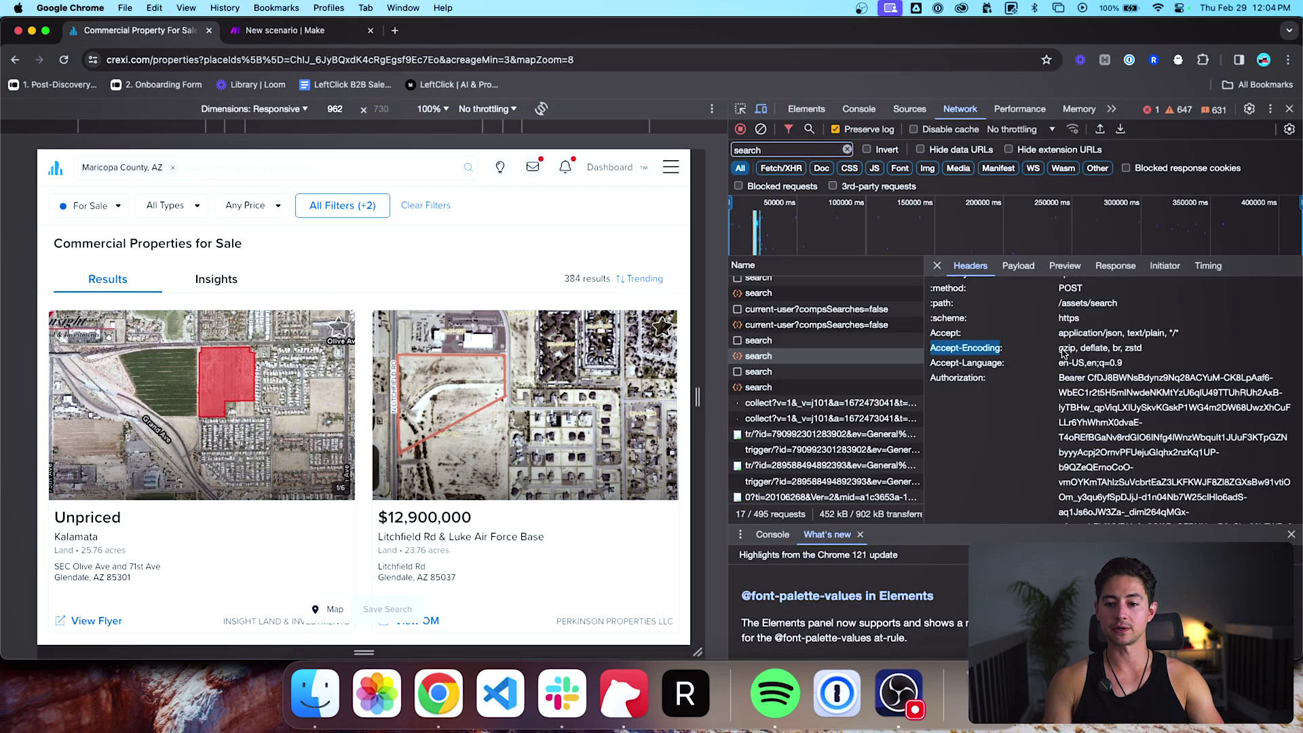
pyautogui.moveTo(1061, 350); pyautogui.dragTo(1158, 353)
pyautogui.press('super+c')
pyautogui.hotkey('ctrl', 'Tab')
pyautogui.click(679, 446)
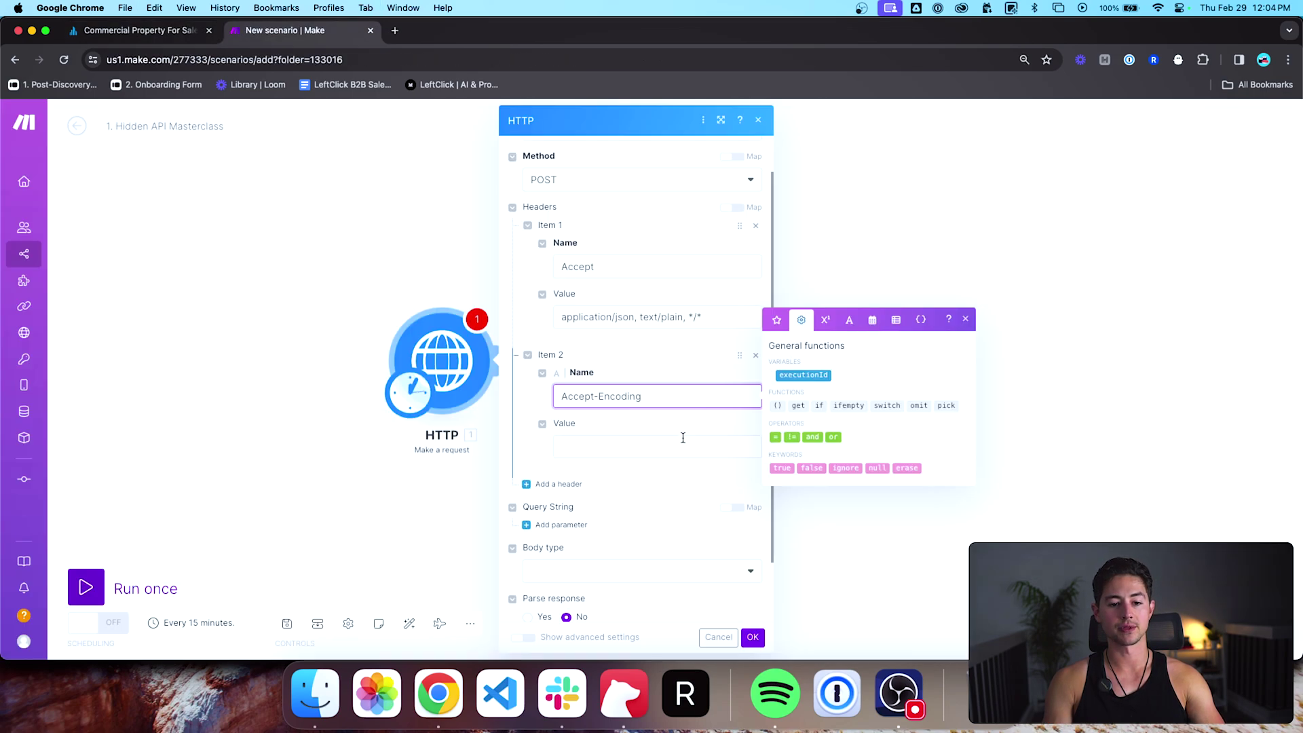
pyautogui.press('super+v')
pyautogui.scroll(-2, 682, 437)
# Step: Add an Accept-Language header set to en-US,en;q=0.9
pyautogui.hotkey('ctrl', 'Tab')
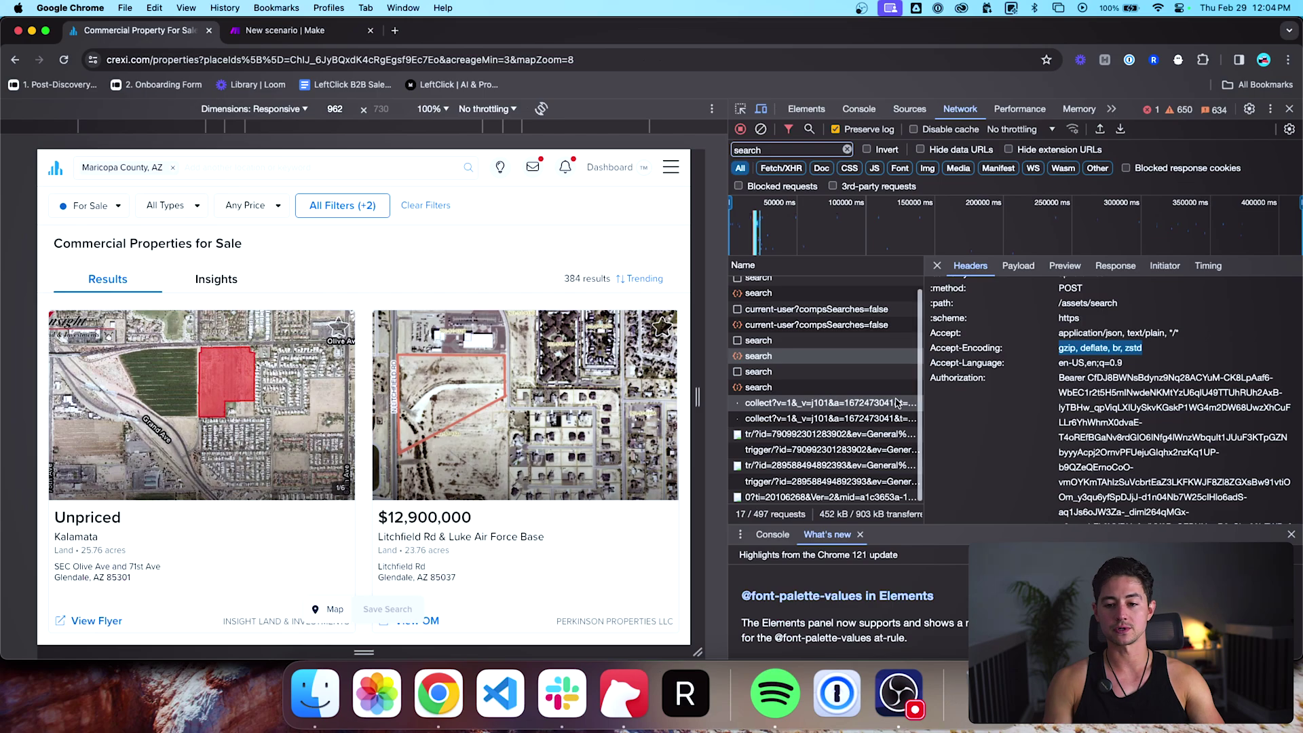
pyautogui.moveTo(930, 364); pyautogui.dragTo(1002, 368)
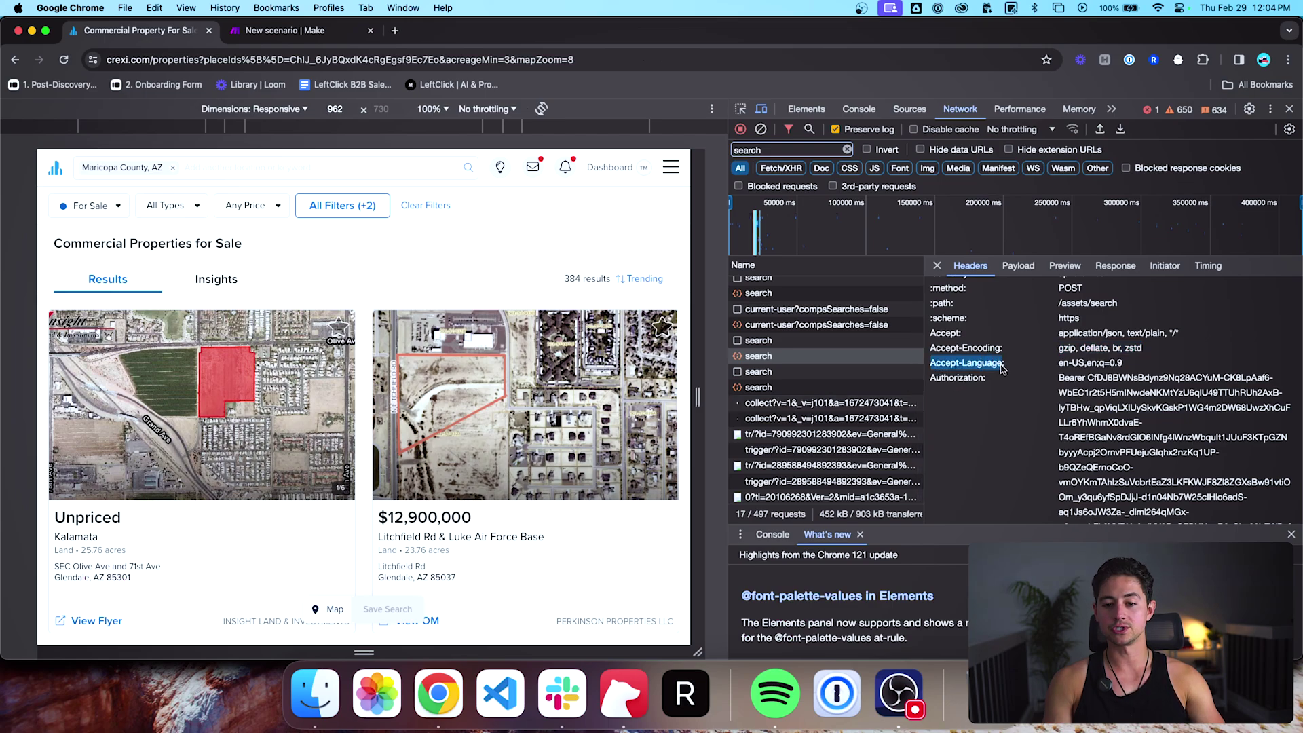
pyautogui.press('super+c')
pyautogui.hotkey('ctrl', 'Tab')
pyautogui.click(628, 448)
pyautogui.press('super+v')
pyautogui.hotkey('ctrl', 'Tab')
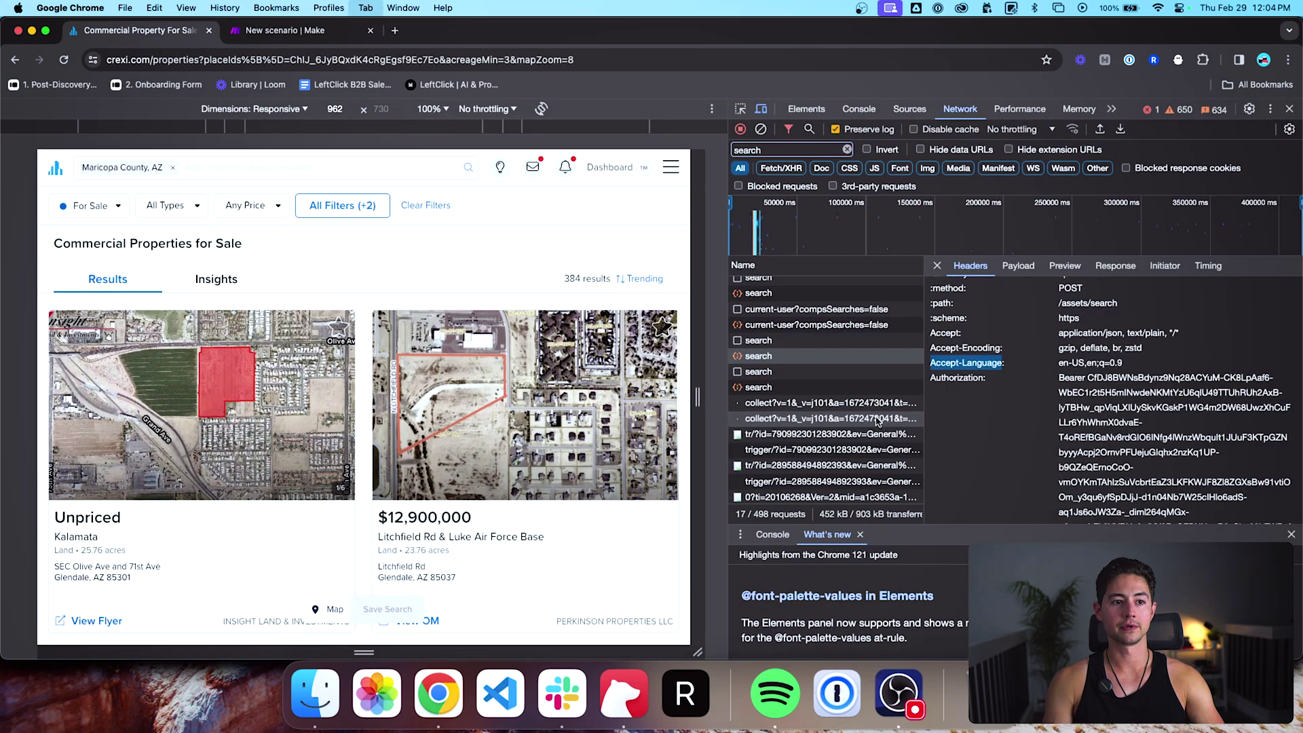
pyautogui.moveTo(1056, 368); pyautogui.dragTo(1124, 368)
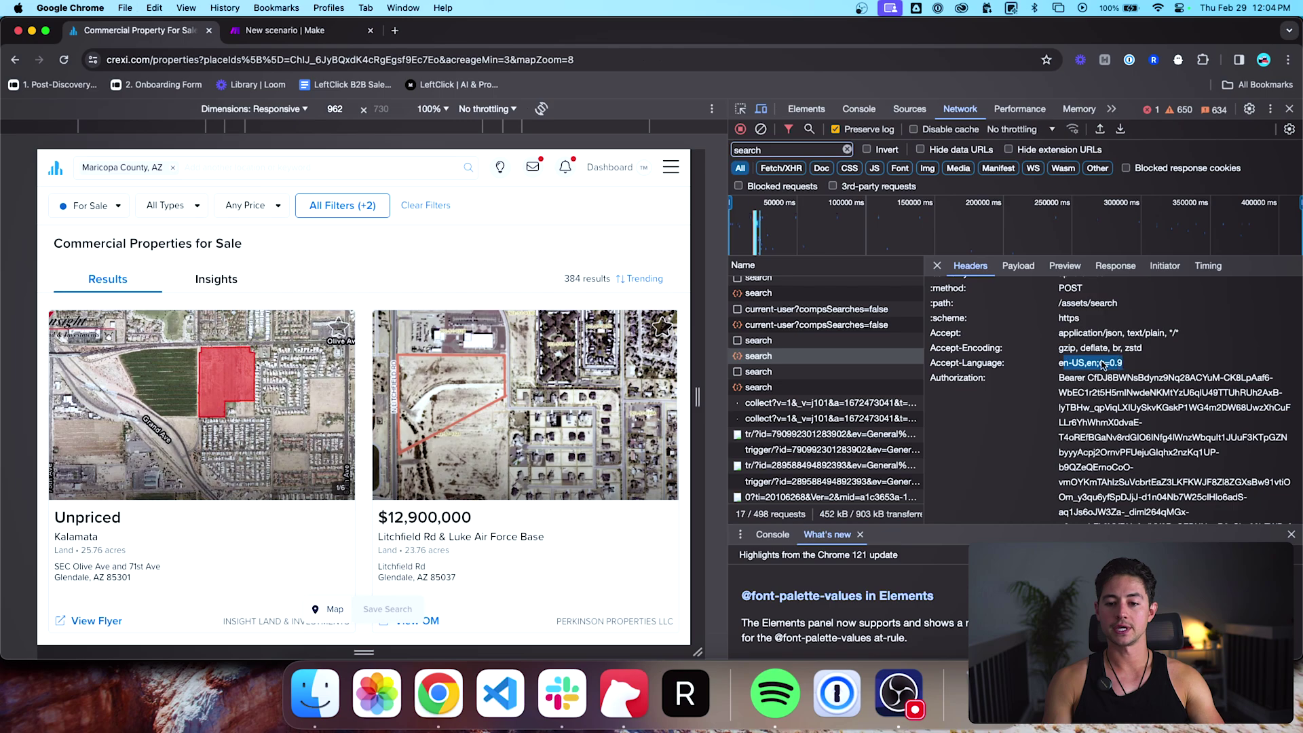
pyautogui.hotkey('ctrl', 'Tab')
pyautogui.click(684, 504)
pyautogui.press('super+v')
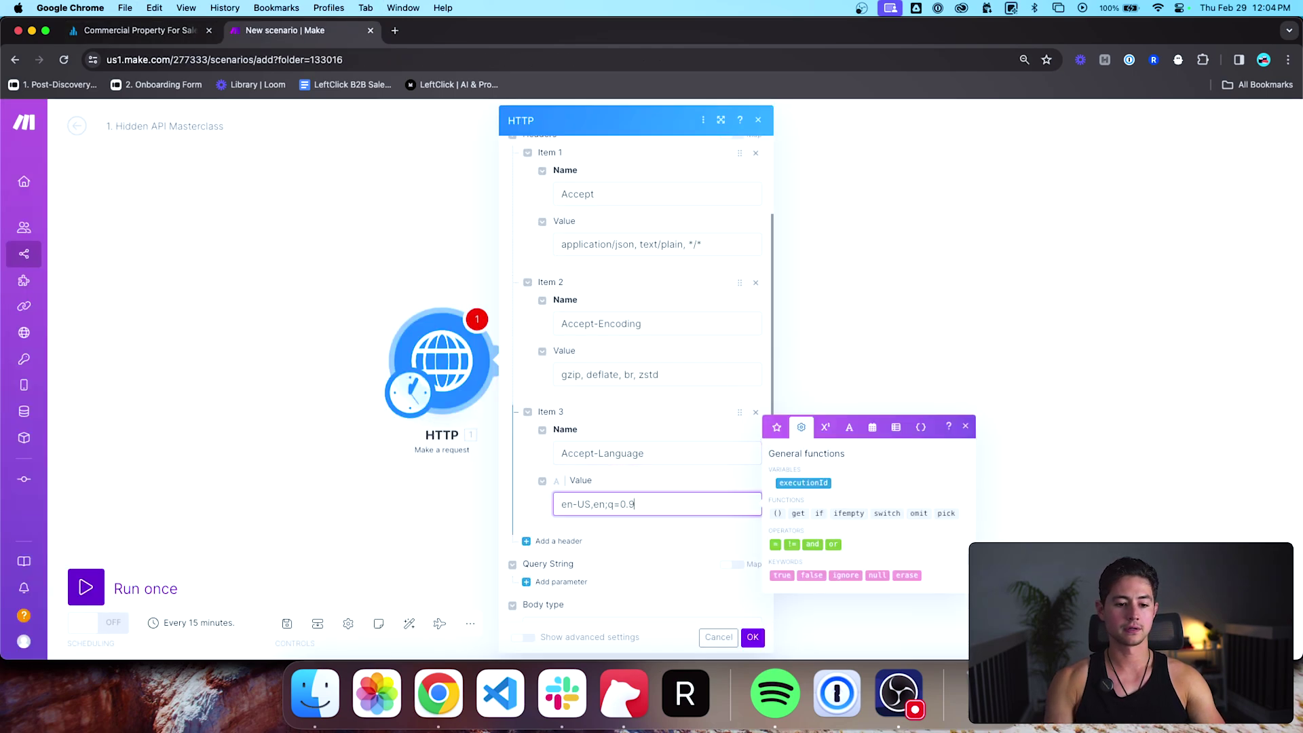
pyautogui.scroll(-2, 654, 474)
# Step: Add an Authorization header carrying the Crexi bearer token
pyautogui.hotkey('ctrl', 'Tab')
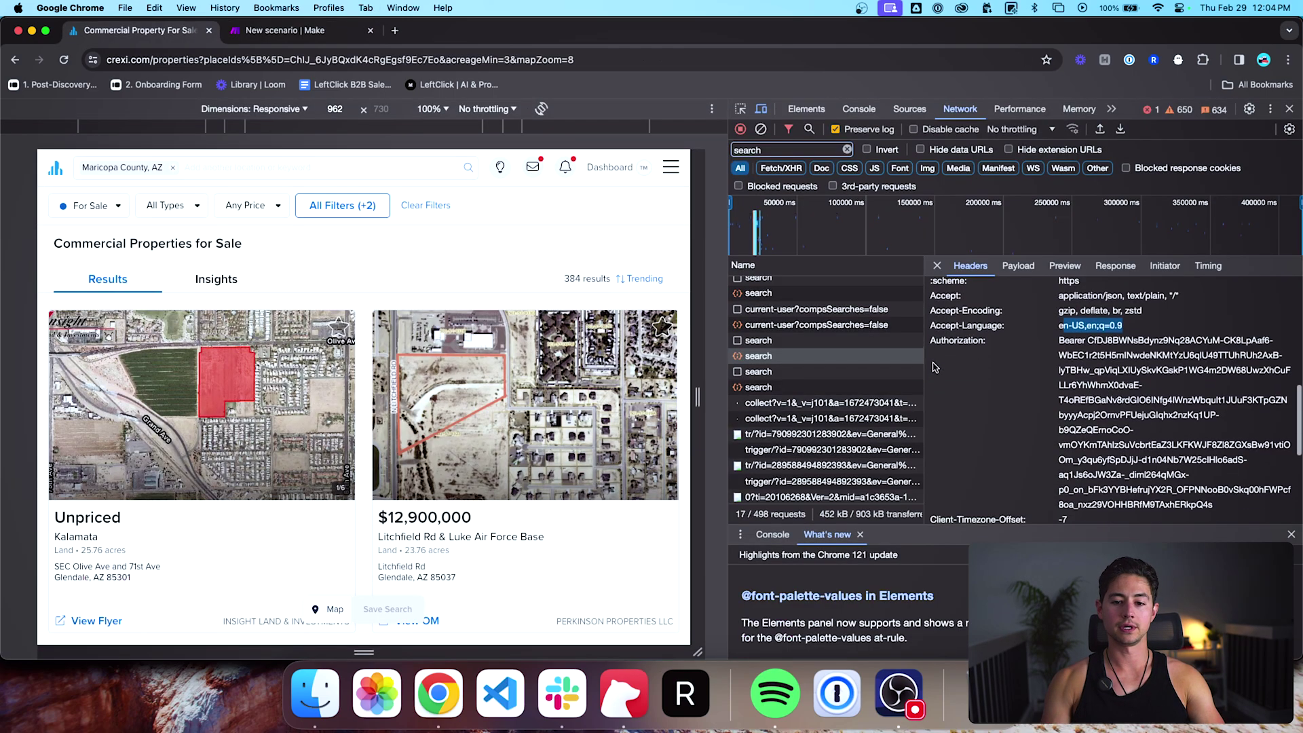
pyautogui.moveTo(931, 340); pyautogui.dragTo(976, 341)
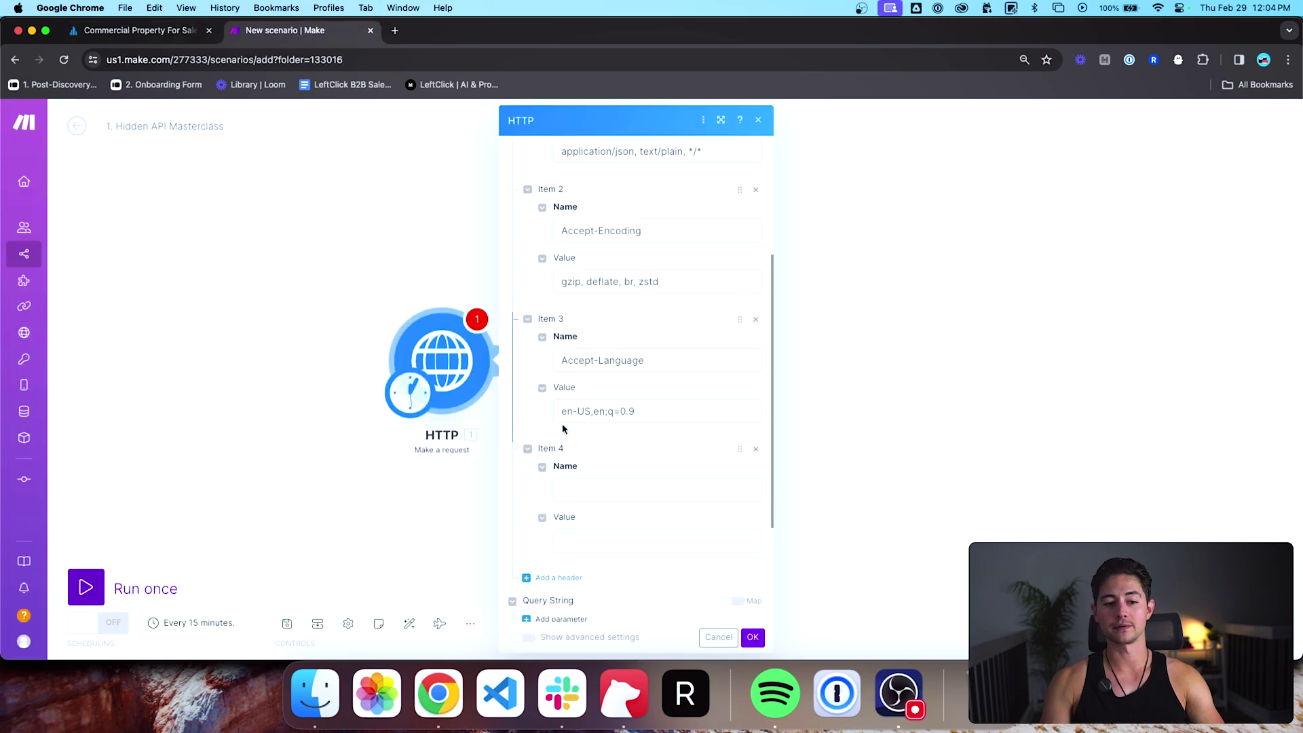
pyautogui.click(613, 489)
pyautogui.press('super+v')
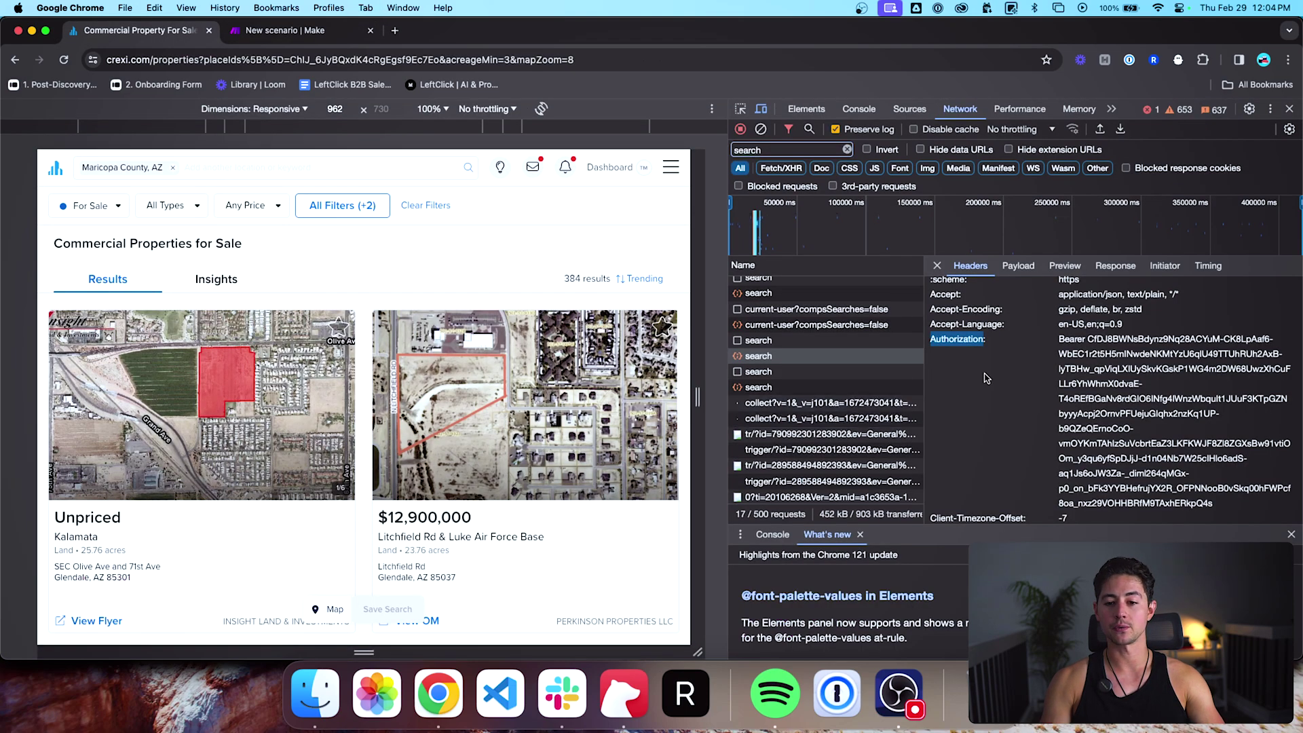
pyautogui.scroll(-1, 986, 379)
pyautogui.moveTo(1059, 297); pyautogui.dragTo(1216, 463)
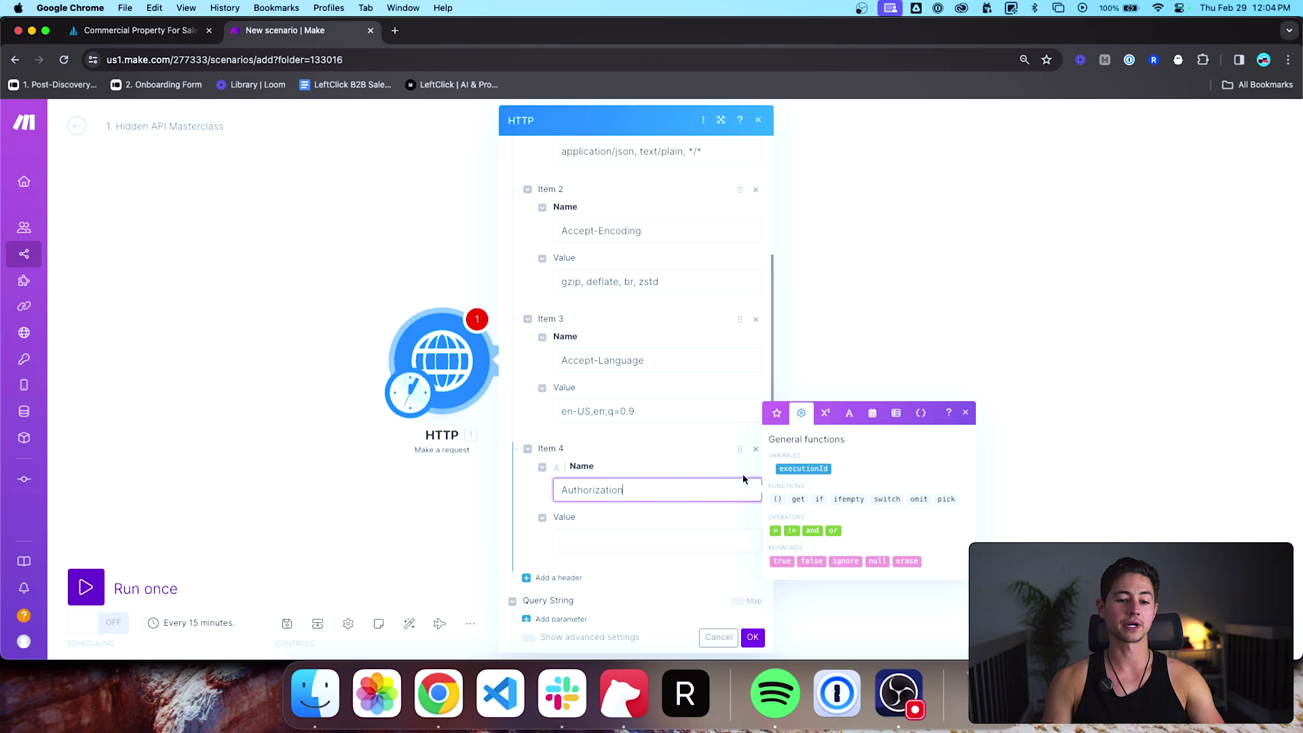
pyautogui.click(685, 523)
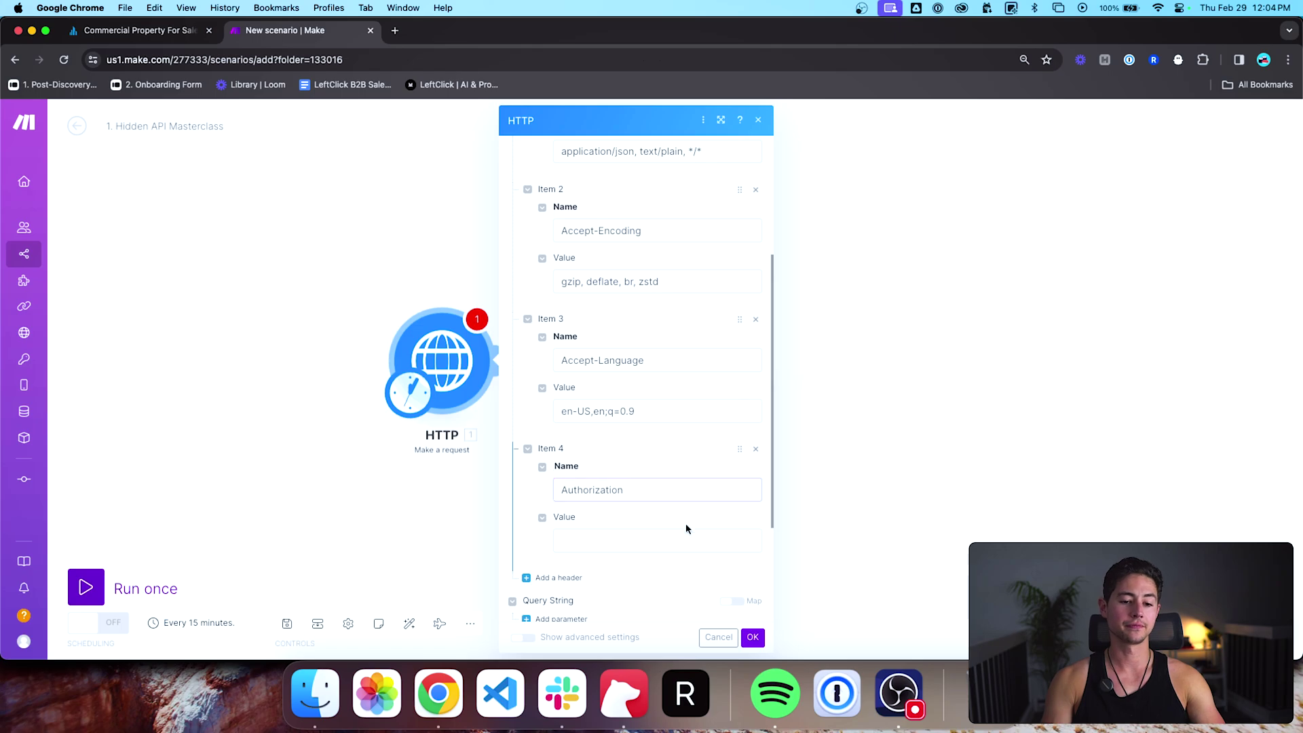
pyautogui.press('super+v')
pyautogui.scroll(-3, 662, 505)
# Step: Add a Client-Timezone-Offset header with value -7, plus an empty sixth header row
pyautogui.click(559, 411)
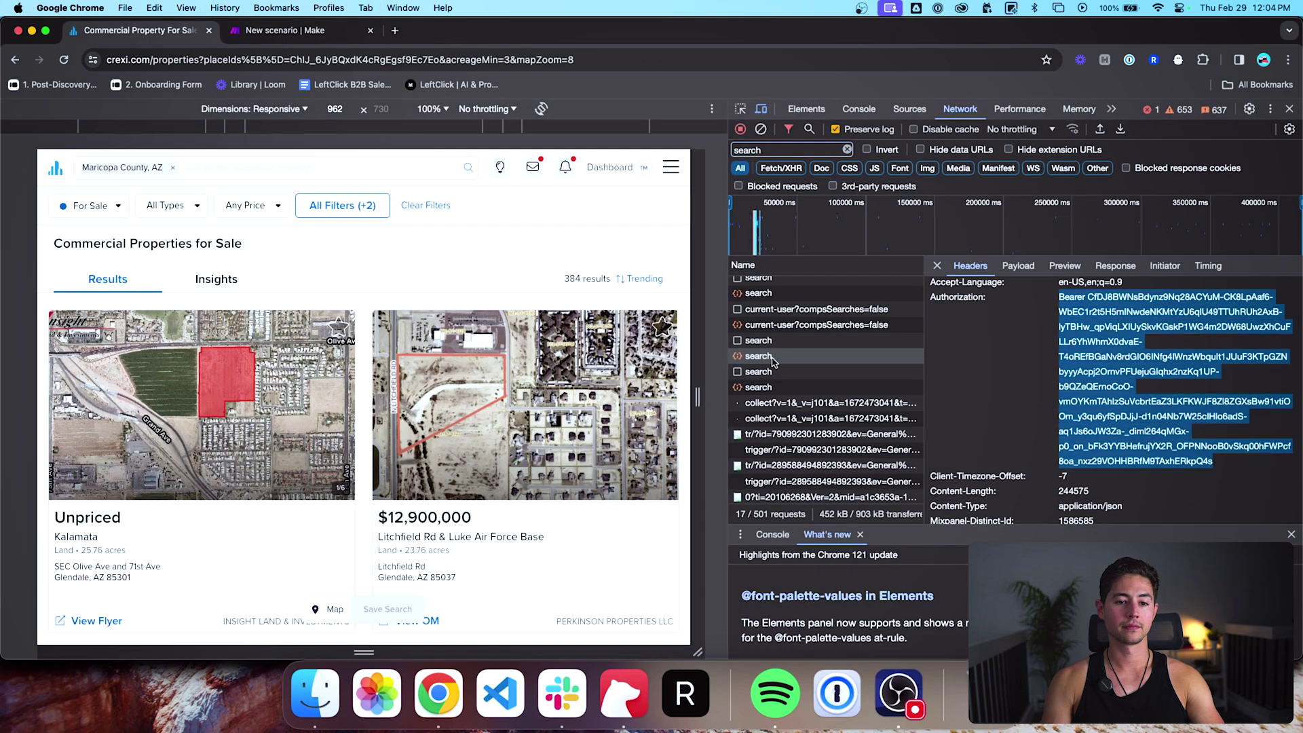
pyautogui.scroll(-3, 934, 370)
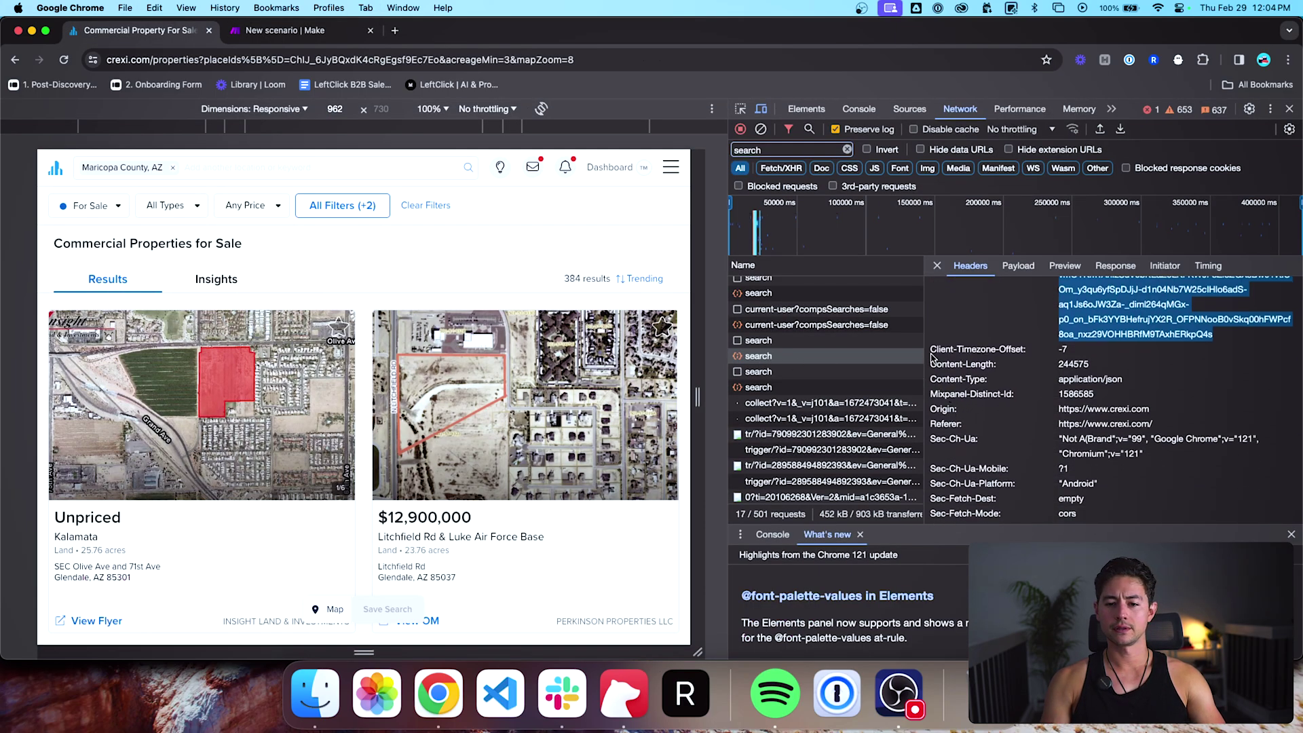
pyautogui.moveTo(933, 350); pyautogui.dragTo(1028, 356)
pyautogui.scroll(-2, 1025, 395)
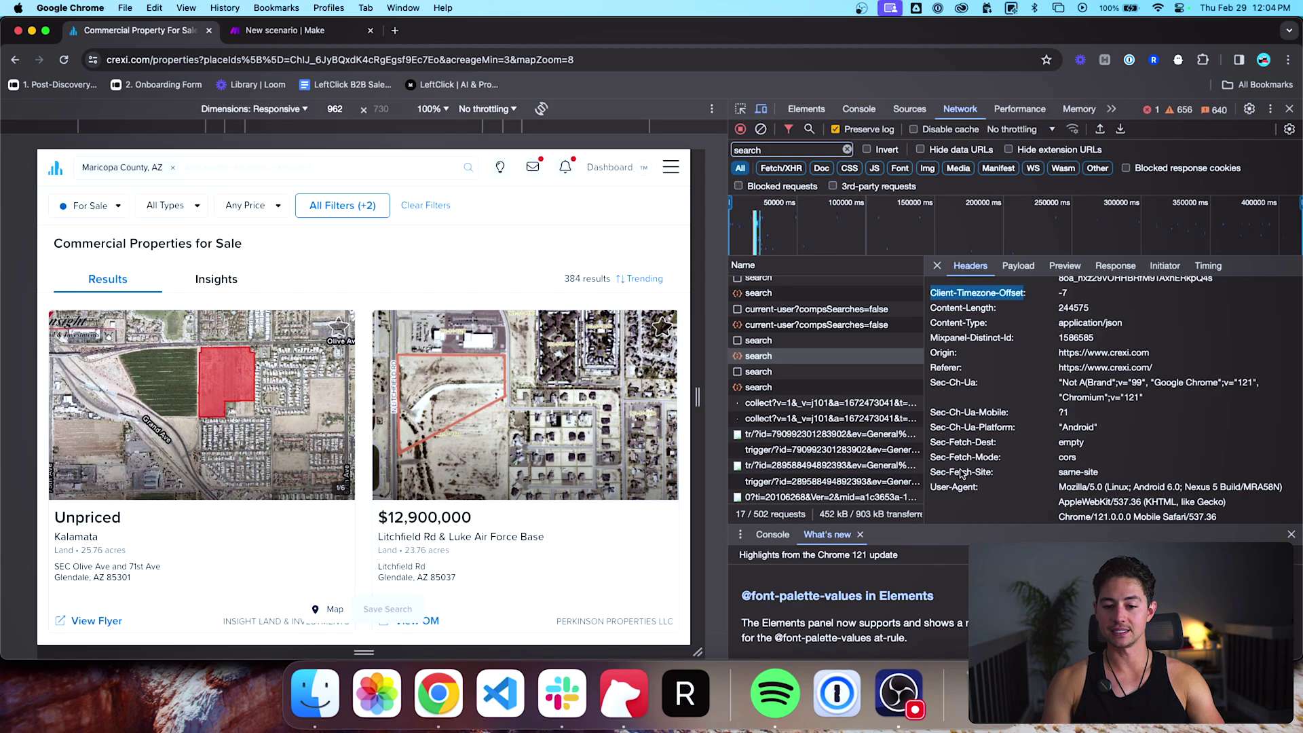
pyautogui.scroll(1, 951, 492)
pyautogui.hotkey('ctrl', 'Tab')
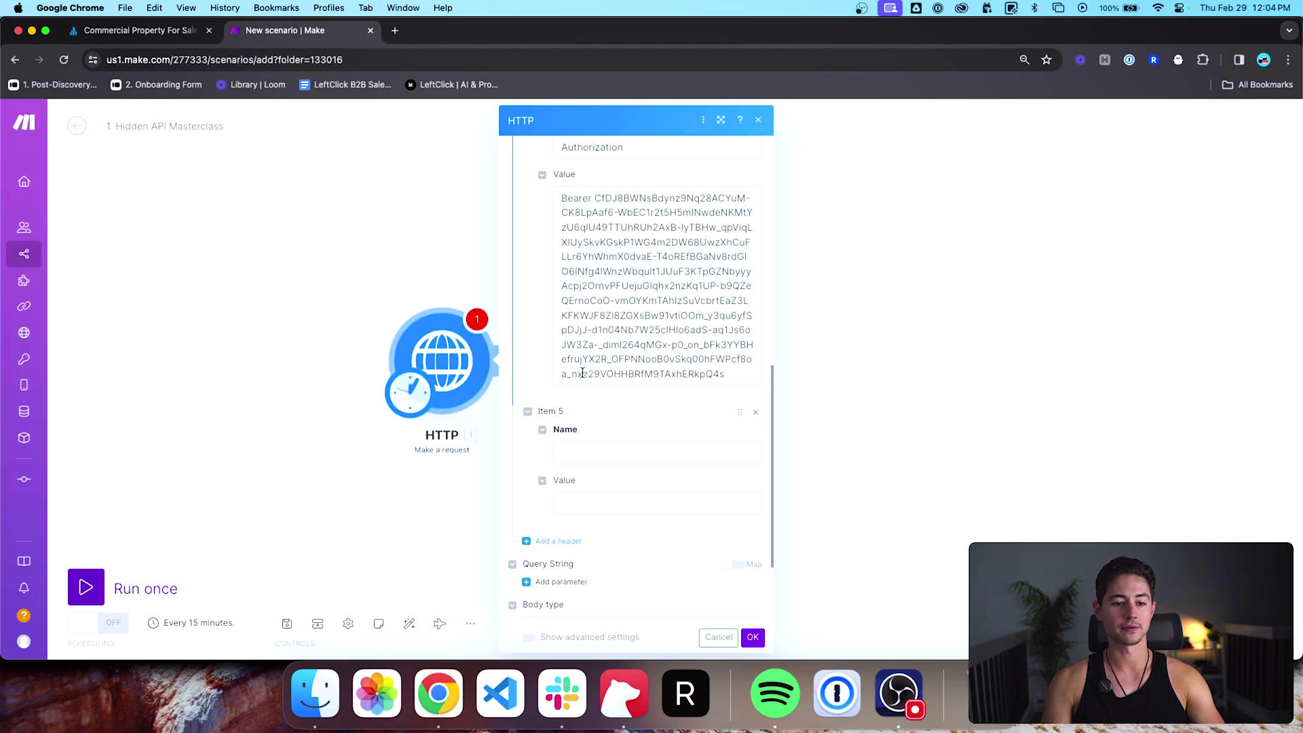
pyautogui.click(616, 453)
pyautogui.hotkey('ctrl', 'shift', 'Tab')
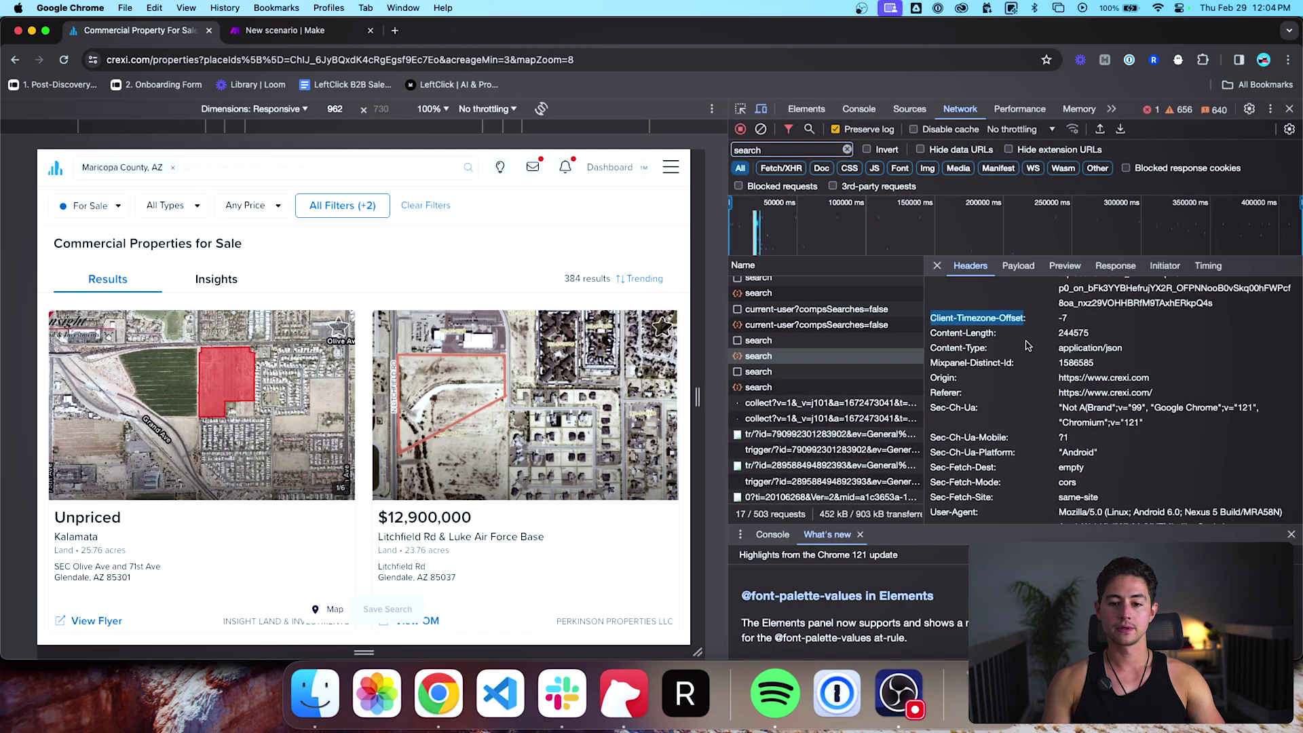
pyautogui.hotkey('ctrl', 'c')
pyautogui.hotkey('ctrl', 'Tab')
pyautogui.hotkey('ctrl', 'v')
pyautogui.press('Tab')
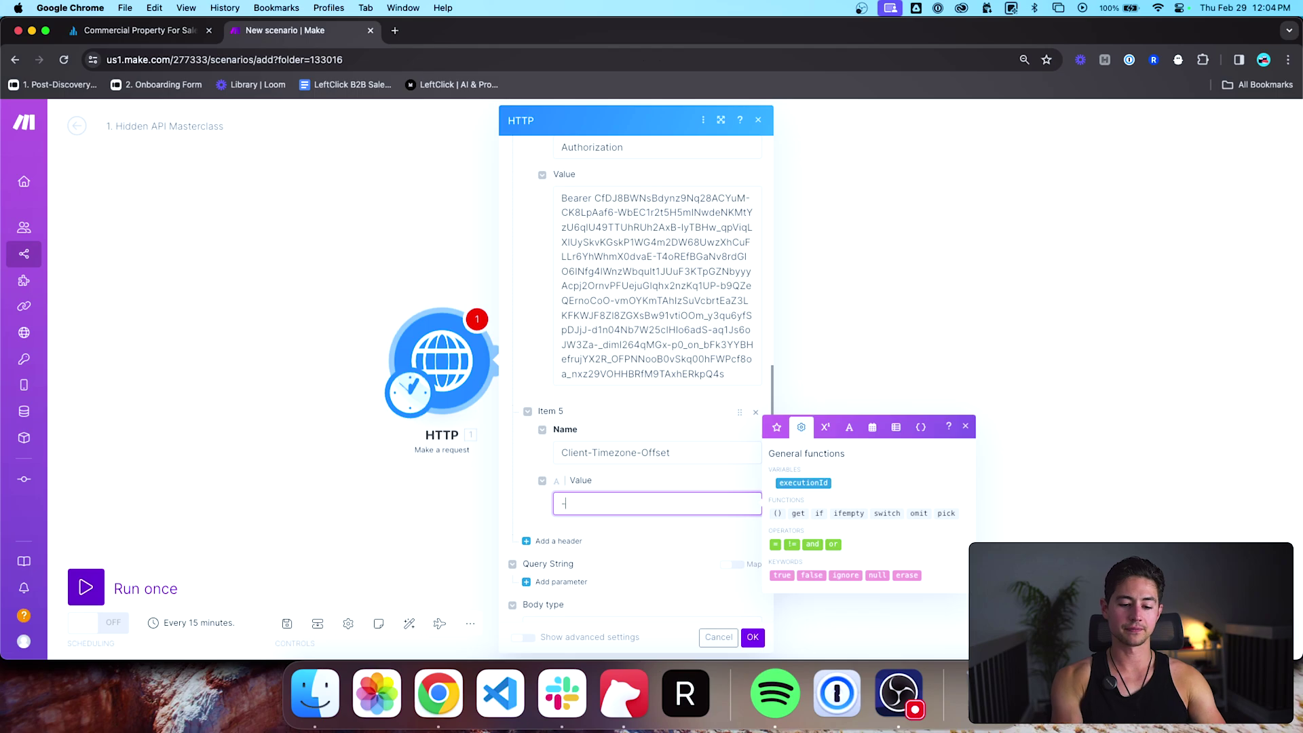
pyautogui.write('-7')
pyautogui.click(563, 541)
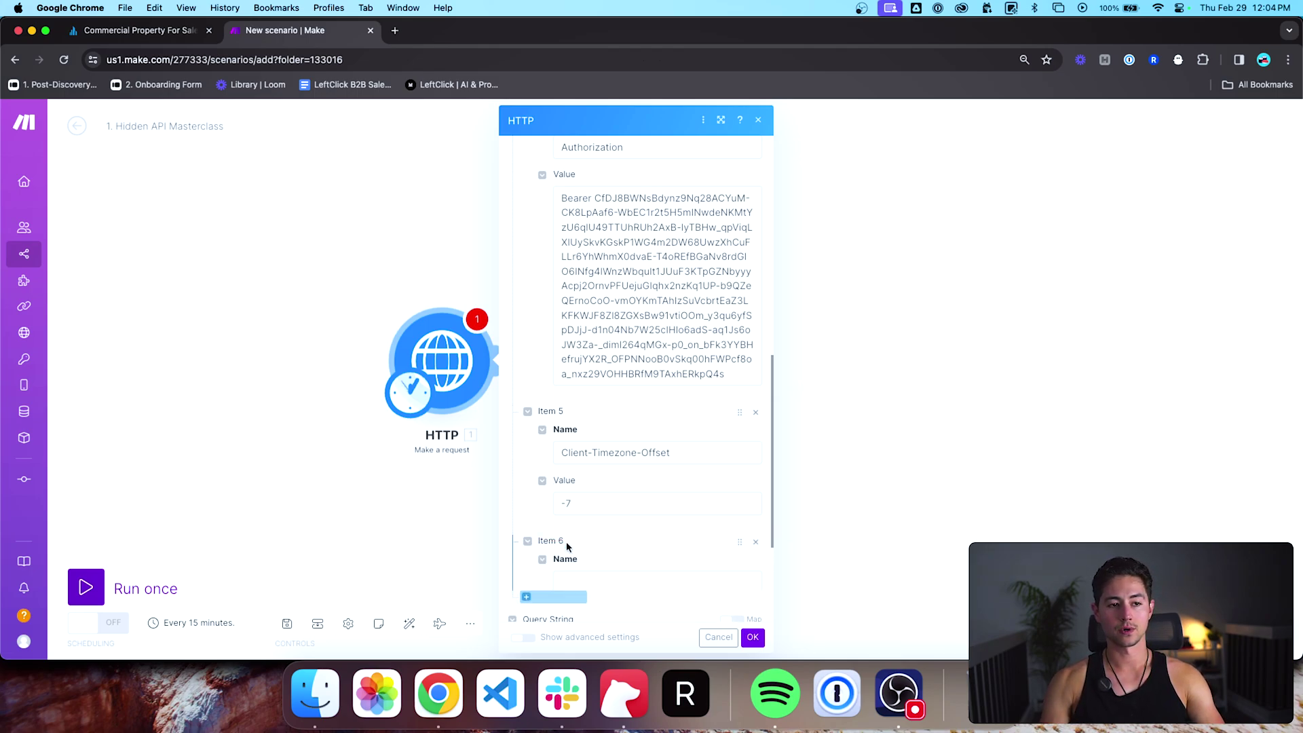
pyautogui.hotkey('ctrl', 'shift', 'Tab')
pyautogui.scroll(-1, 1036, 356)
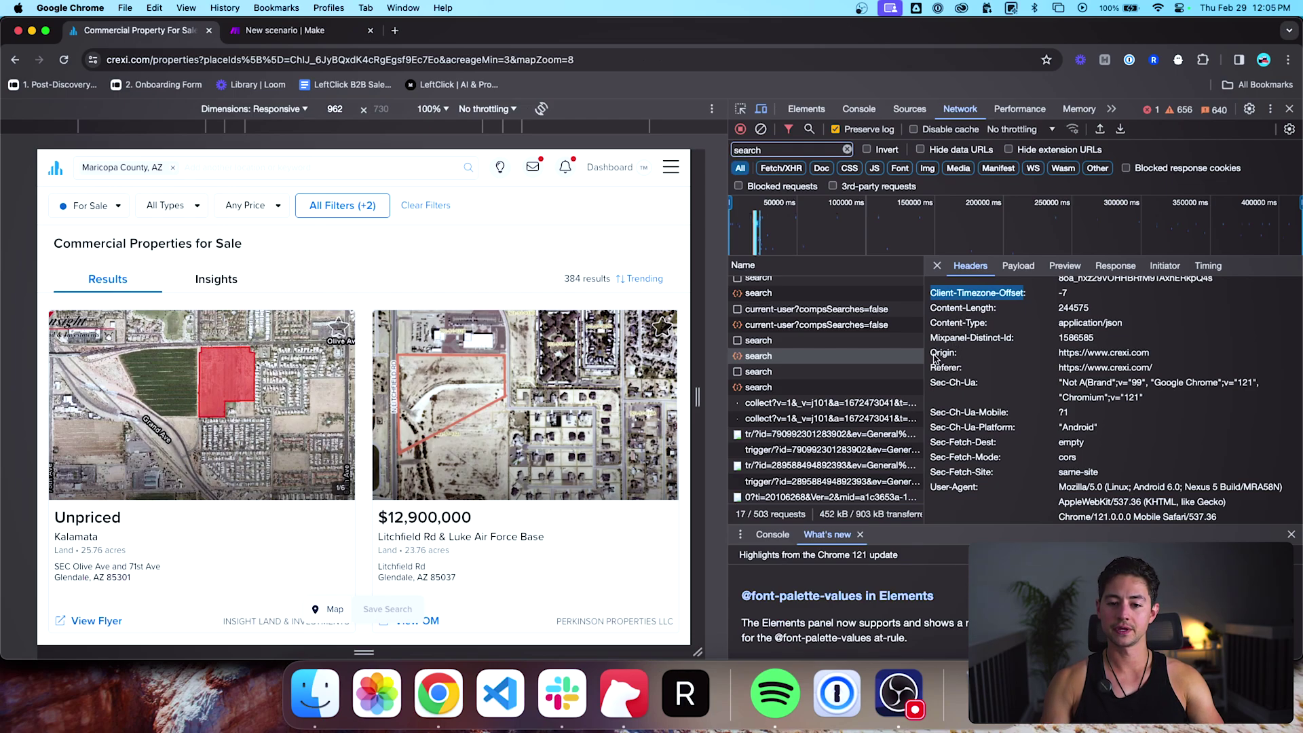
pyautogui.moveTo(933, 355); pyautogui.dragTo(957, 356)
pyautogui.press('super+c')
pyautogui.hotkey('ctrl', 'Tab')
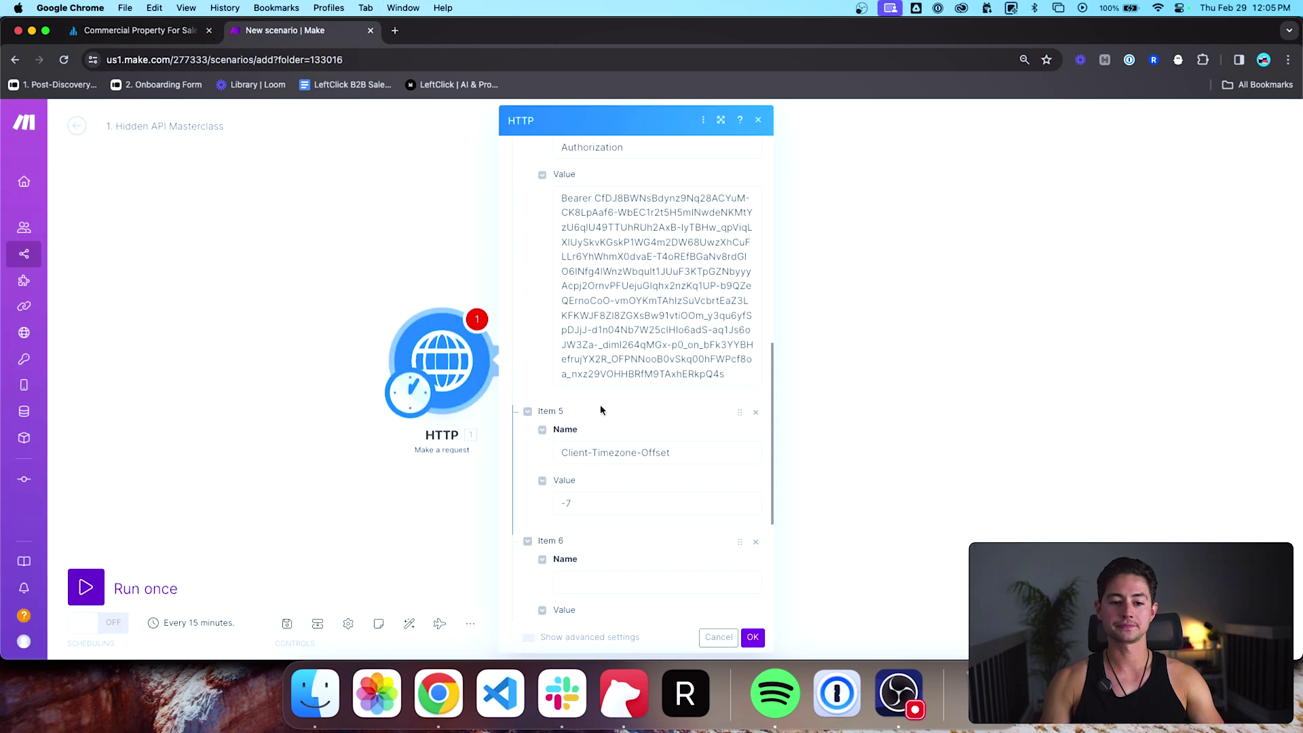
pyautogui.click(593, 576)
pyautogui.press('super+v')
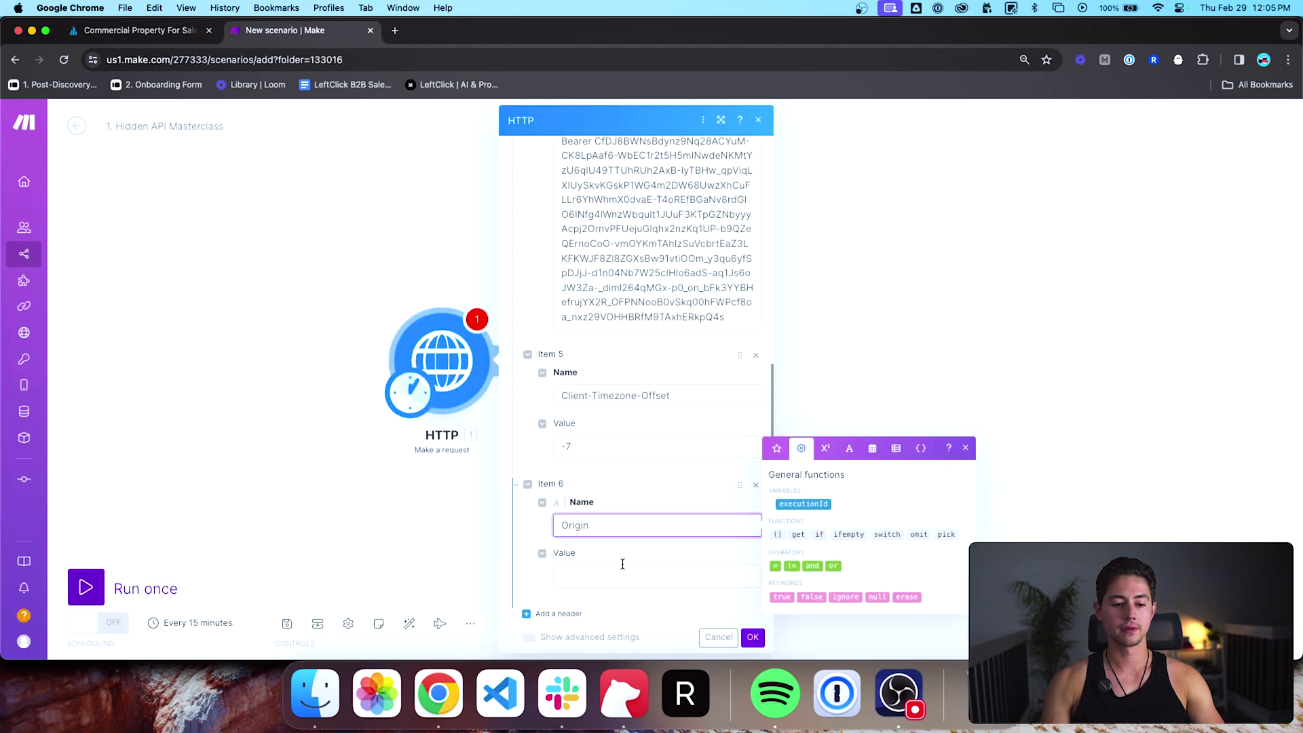
pyautogui.hotkey('ctrl', 'Tab')
pyautogui.moveTo(1059, 354); pyautogui.dragTo(1154, 355)
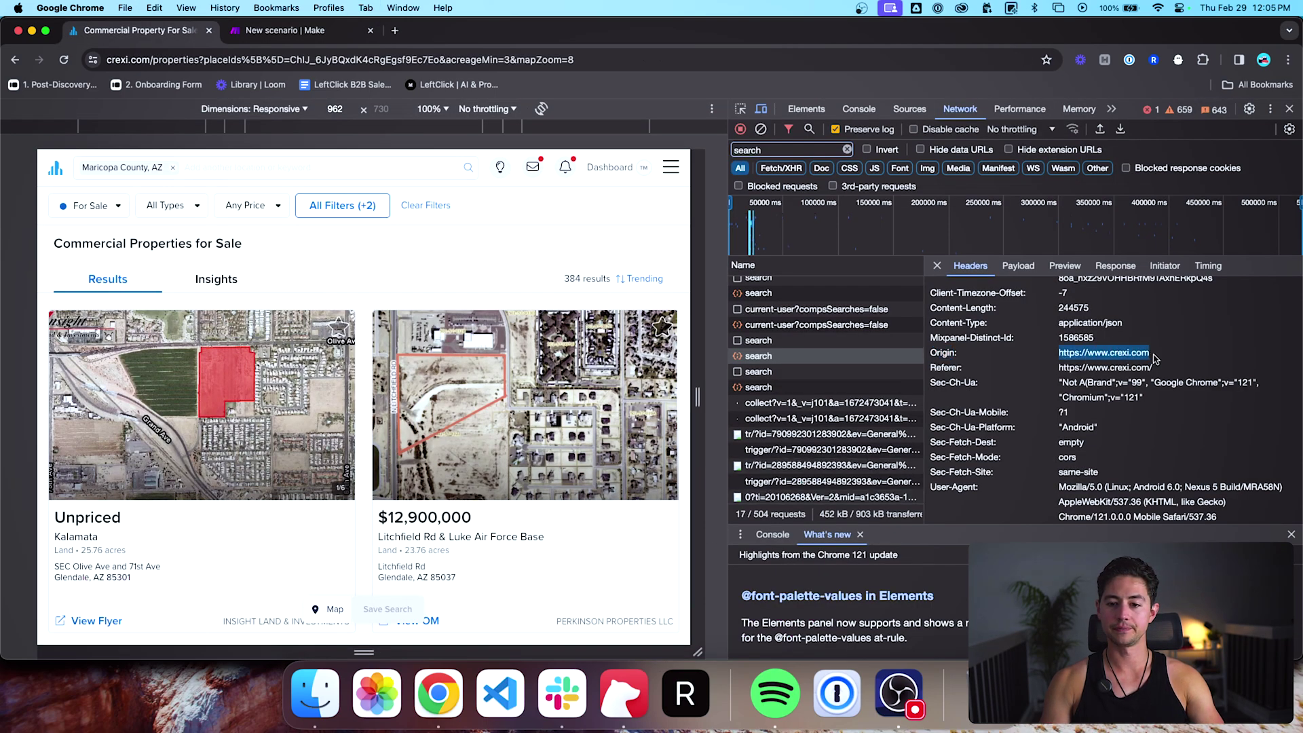
pyautogui.press('super+c')
pyautogui.hotkey('ctrl', 'Tab')
pyautogui.scroll(-2, 785, 394)
pyautogui.click(736, 404)
pyautogui.press('super+v')
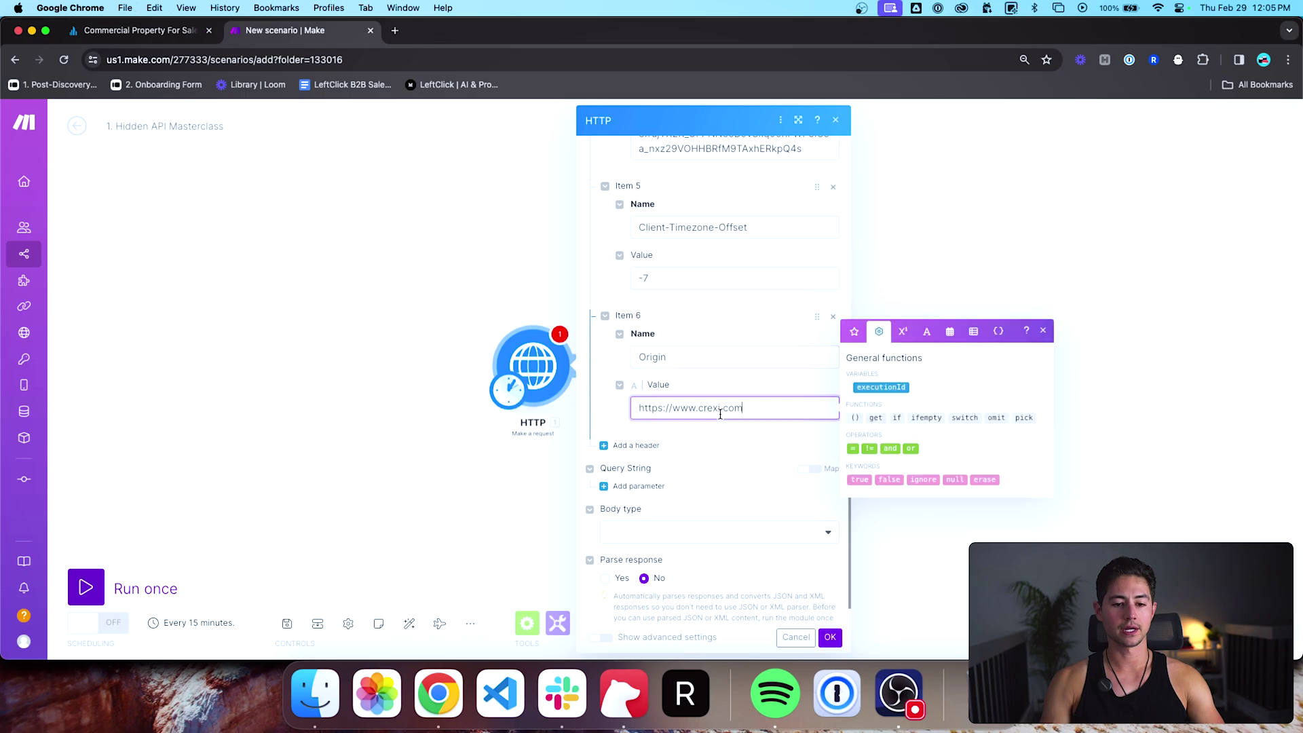
pyautogui.hotkey('ctrl', 'Tab')
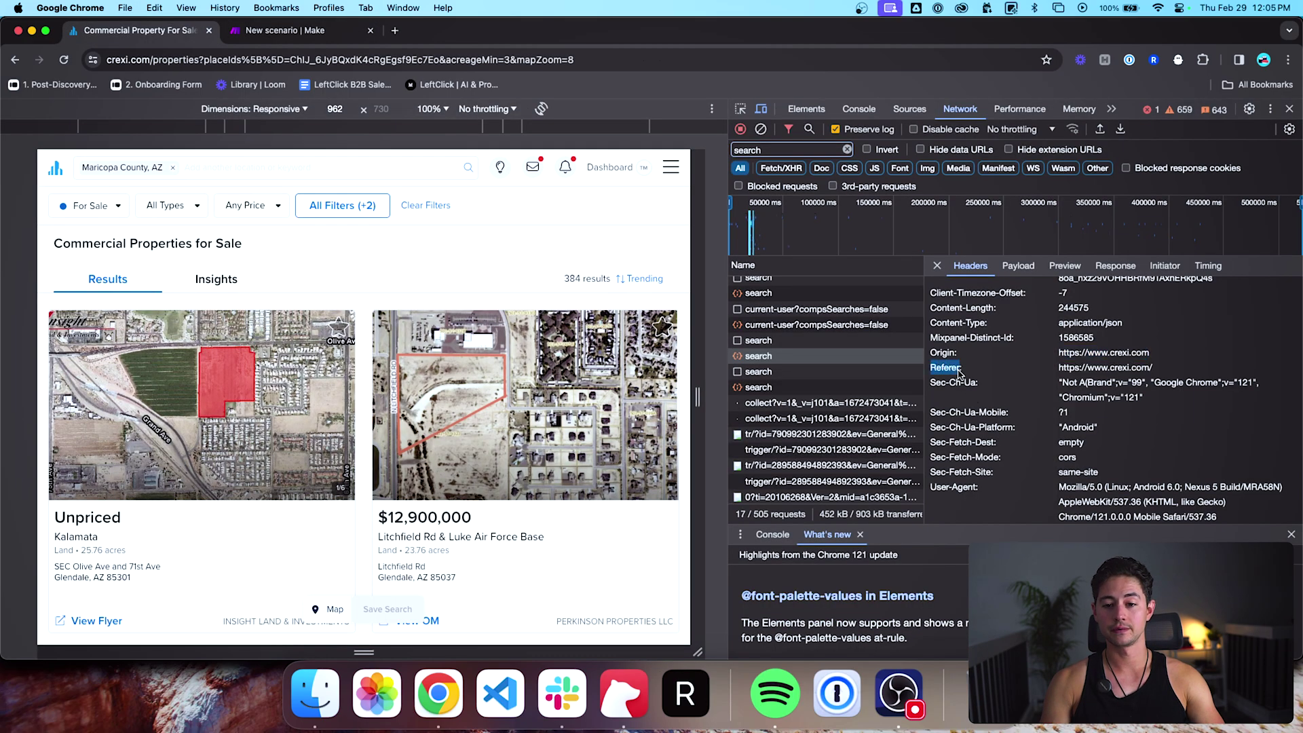
pyautogui.hotkey('ctrl', 'Tab')
pyautogui.click(639, 446)
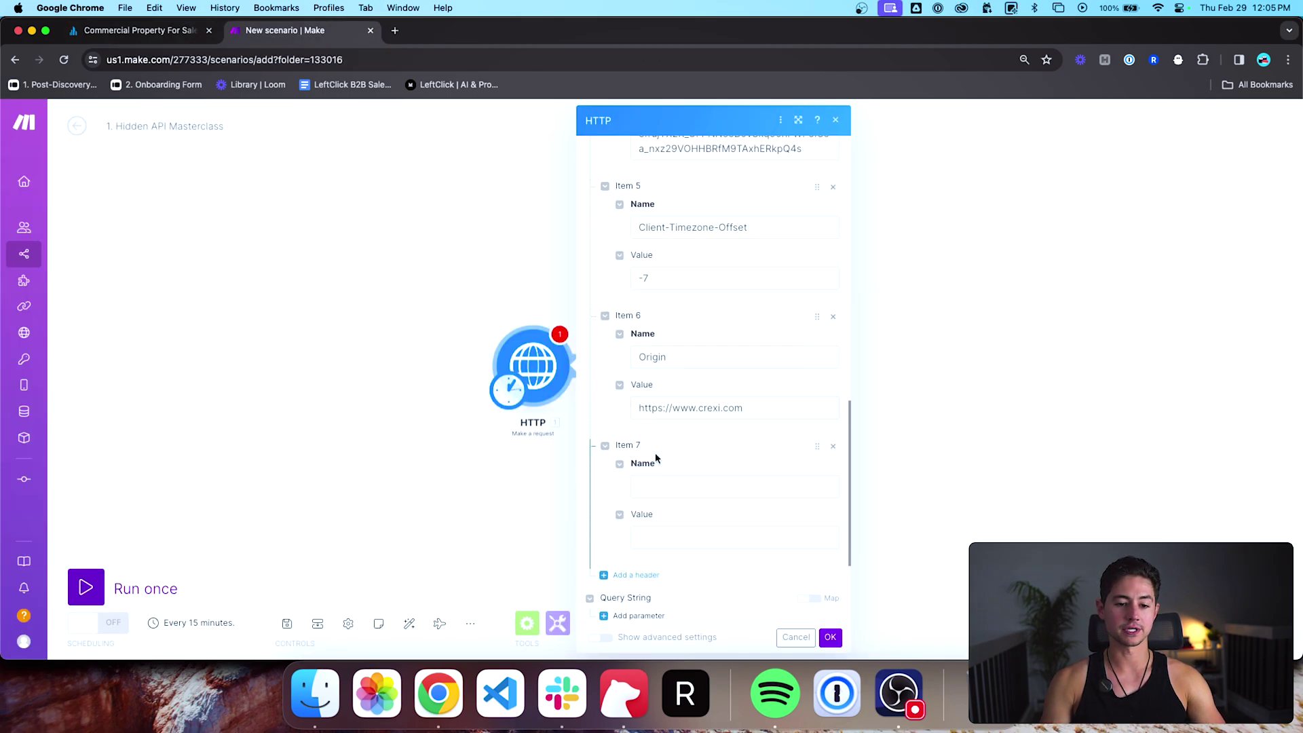
pyautogui.click(664, 479)
pyautogui.hotkey('ctrl', 'Tab')
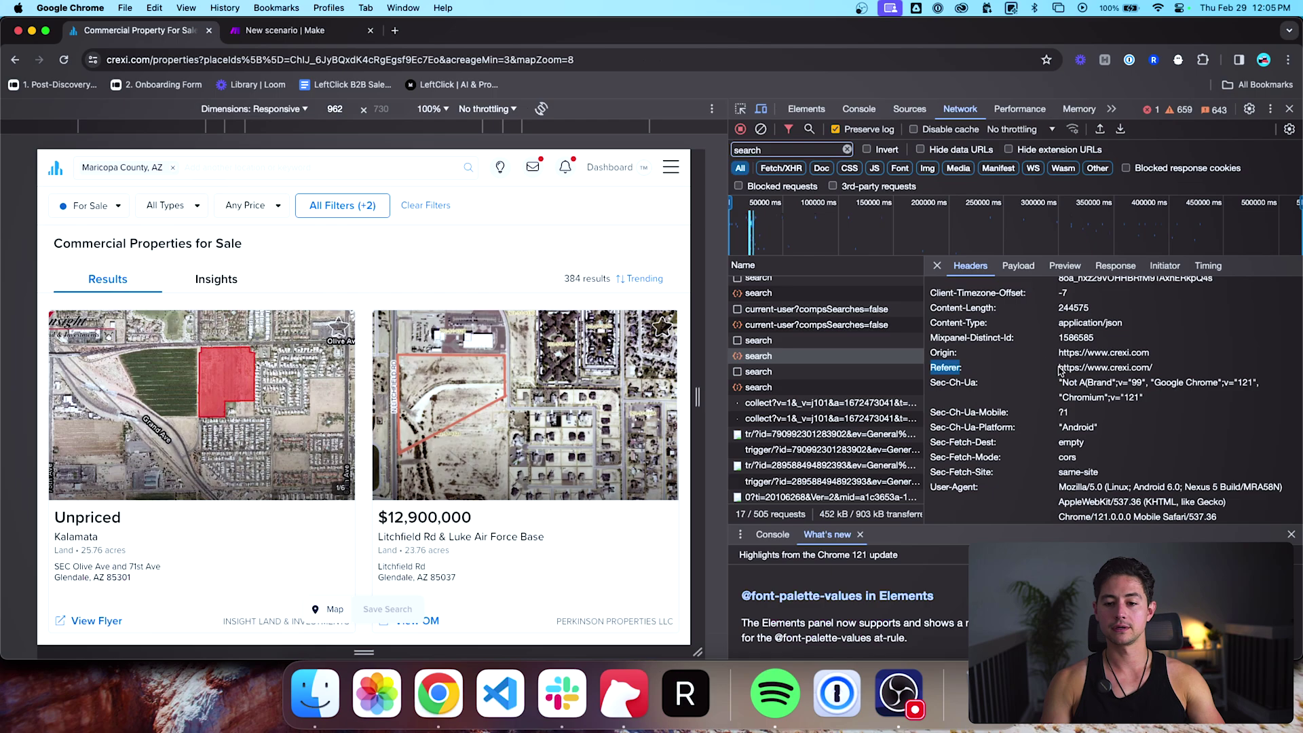
pyautogui.moveTo(1061, 370); pyautogui.dragTo(1158, 370)
pyautogui.press('super+c')
pyautogui.hotkey('ctrl', 'Tab')
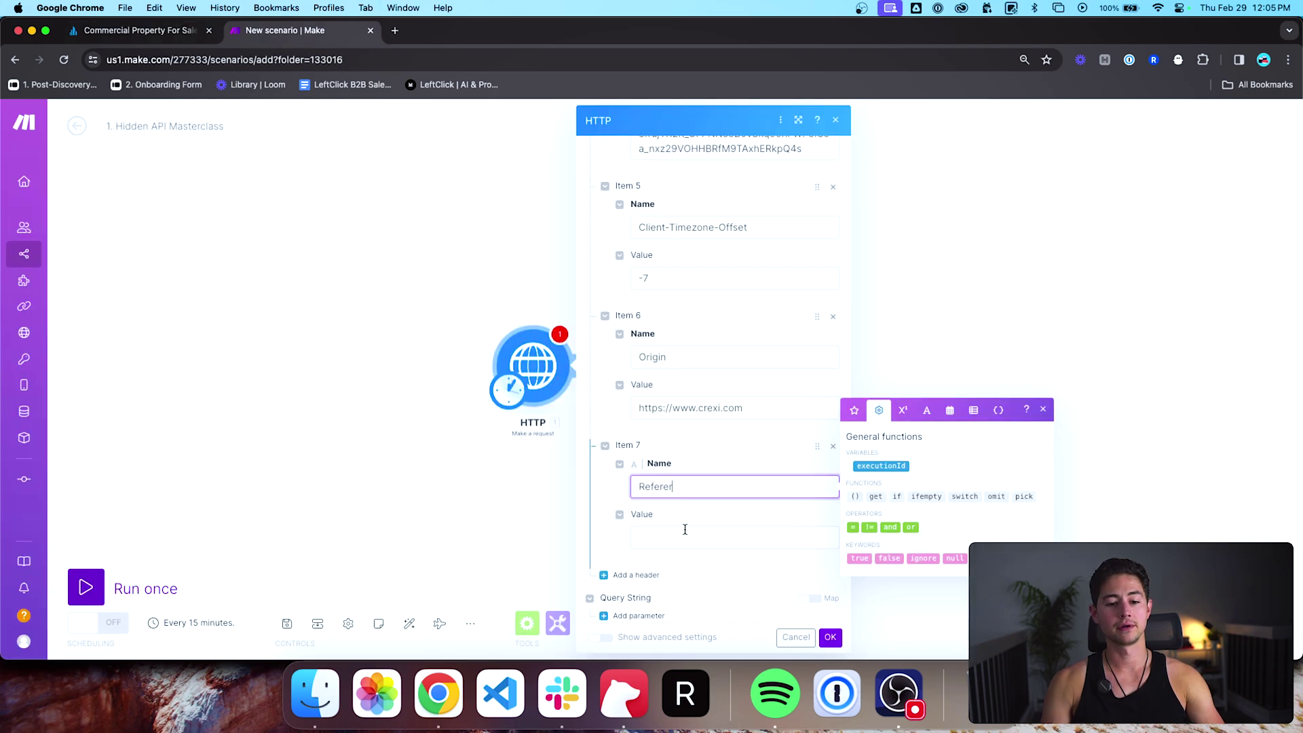
pyautogui.click(685, 537)
pyautogui.press('super+v')
pyautogui.scroll(-2, 692, 540)
pyautogui.hotkey('ctrl', 'Tab')
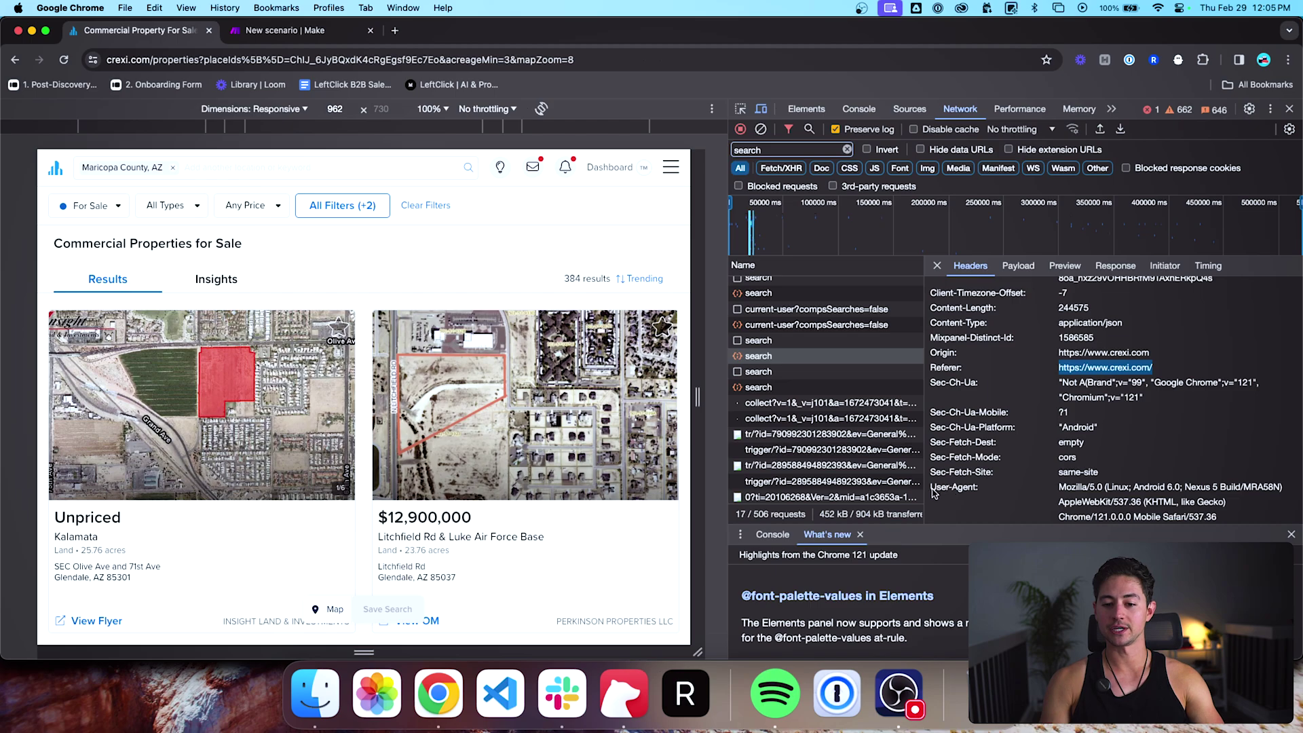
# Step: Add a User-Agent header holding the full browser User-Agent string
pyautogui.moveTo(933, 488); pyautogui.dragTo(965, 490)
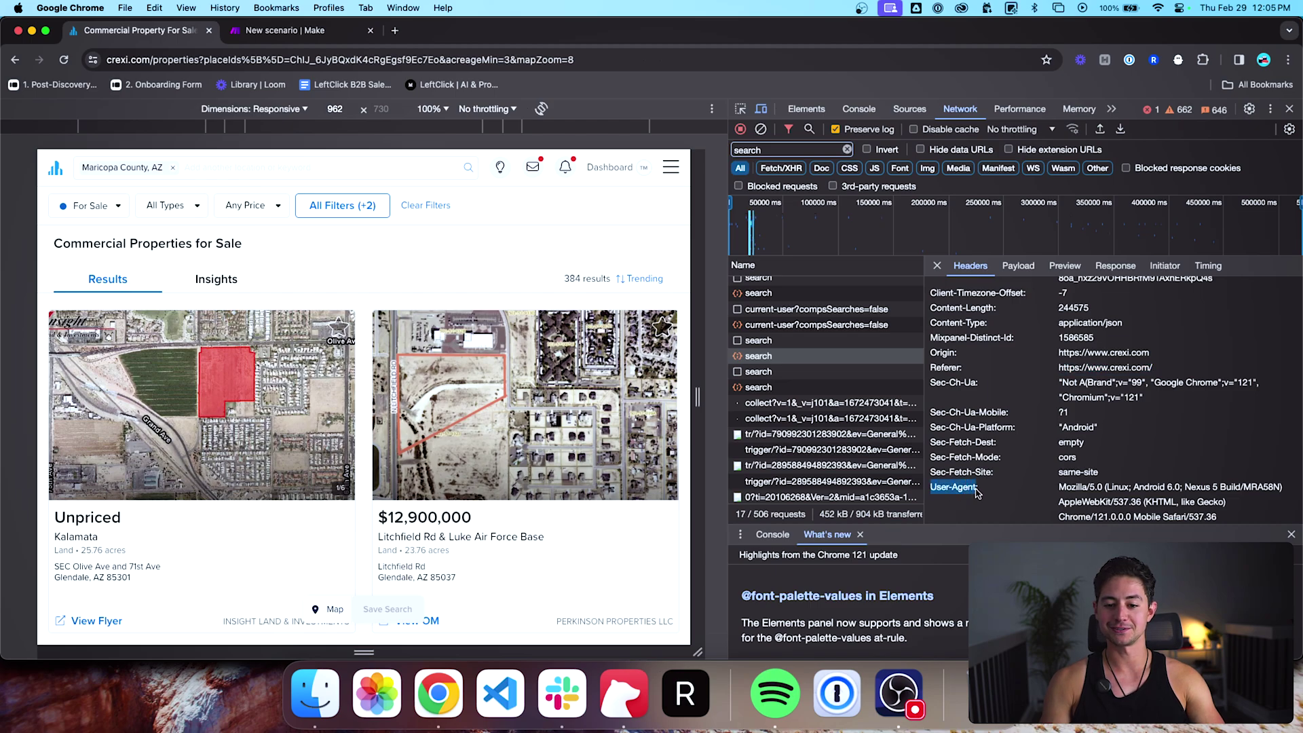
pyautogui.press('super+alt+Right')
pyautogui.scroll(-1, 660, 451)
pyautogui.click(679, 423)
pyautogui.press('super+alt+Left')
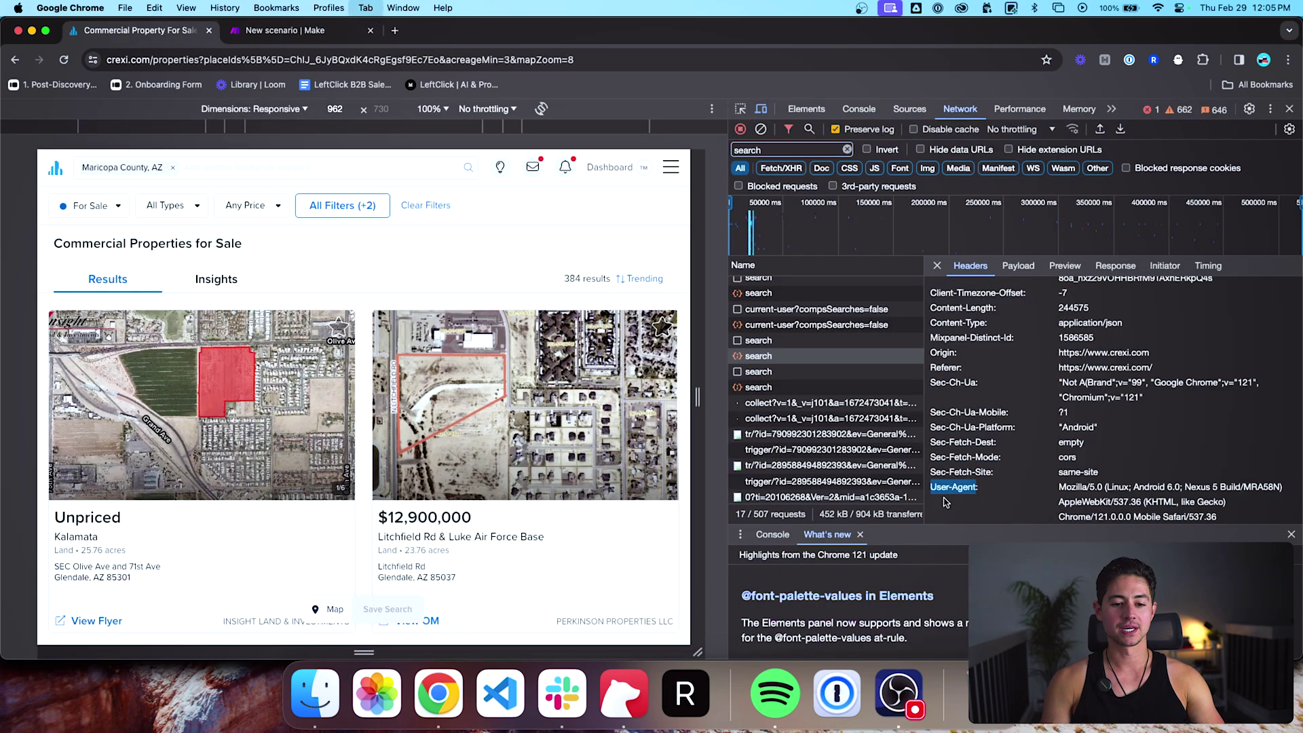
pyautogui.moveTo(1060, 487); pyautogui.dragTo(1218, 520)
pyautogui.press('super+c')
pyautogui.press('super+alt+Right')
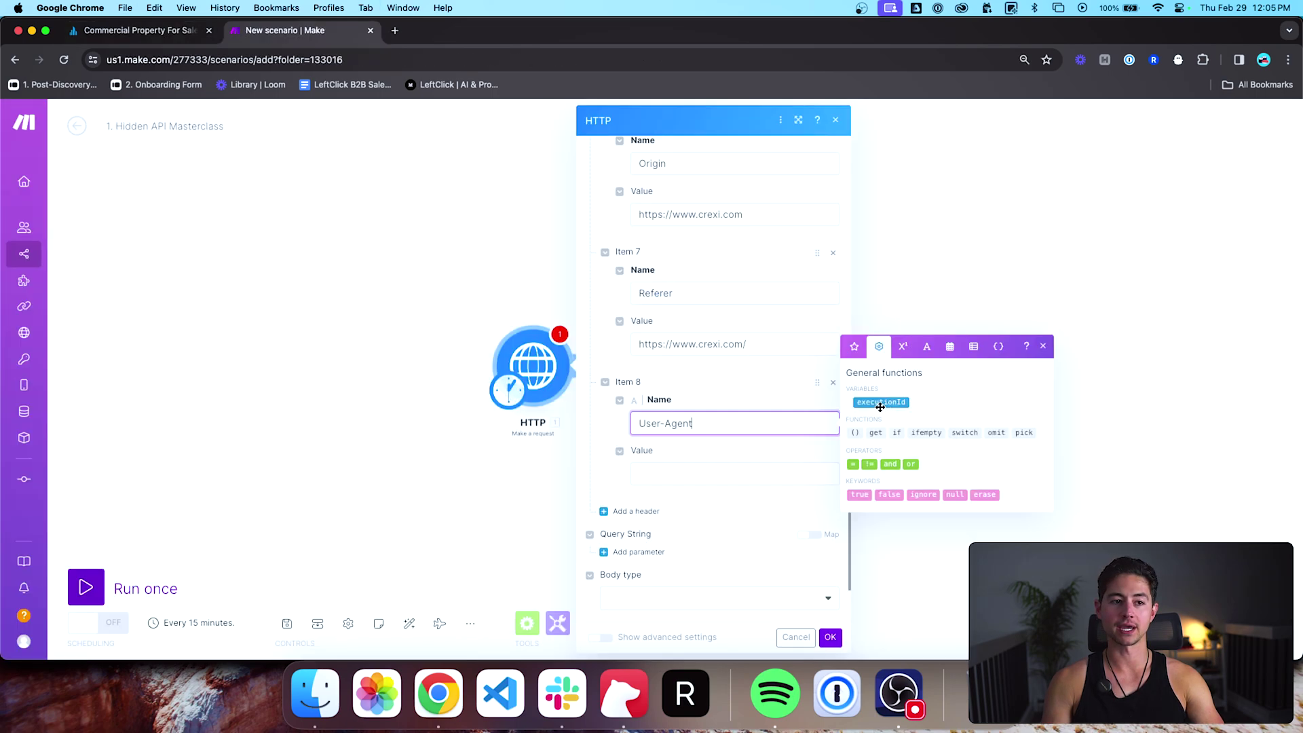
pyautogui.click(670, 487)
pyautogui.press('super+v')
pyautogui.scroll(-3, 736, 519)
pyautogui.scroll(15, 736, 519)
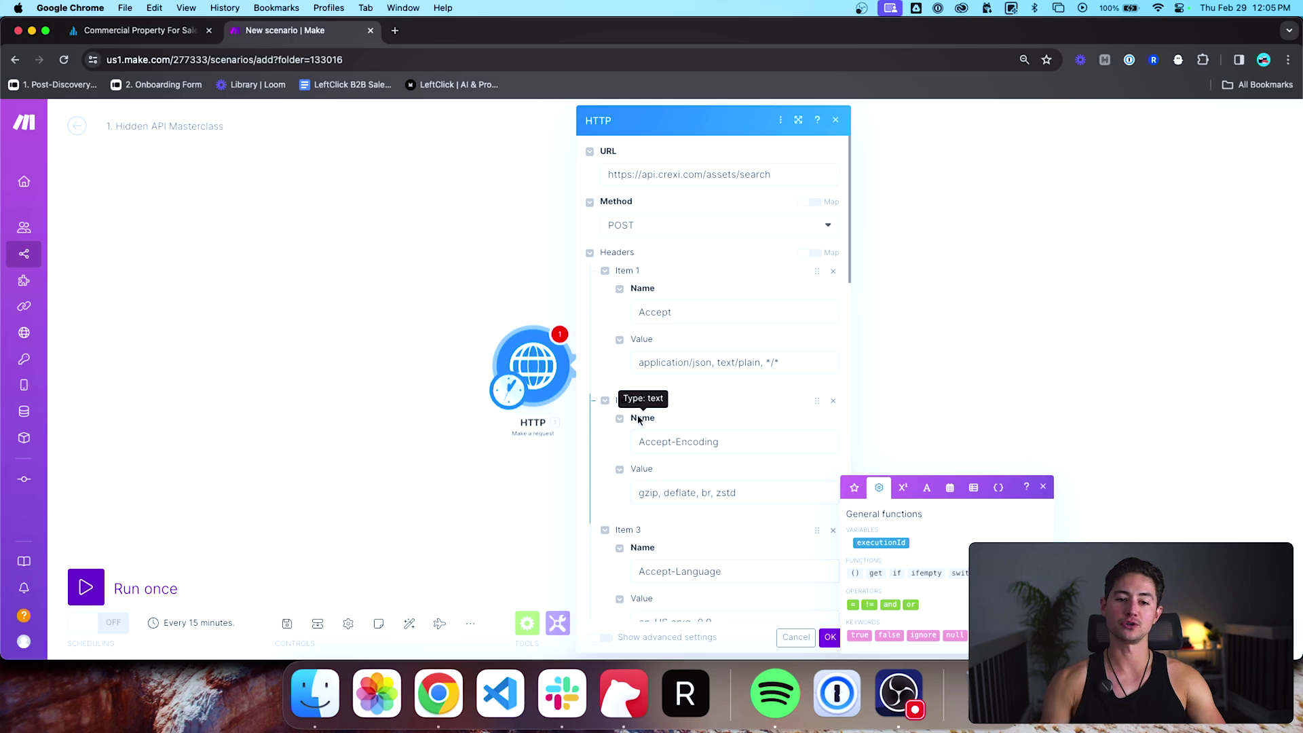
pyautogui.scroll(-1, 638, 419)
pyautogui.press('super+alt+Left')
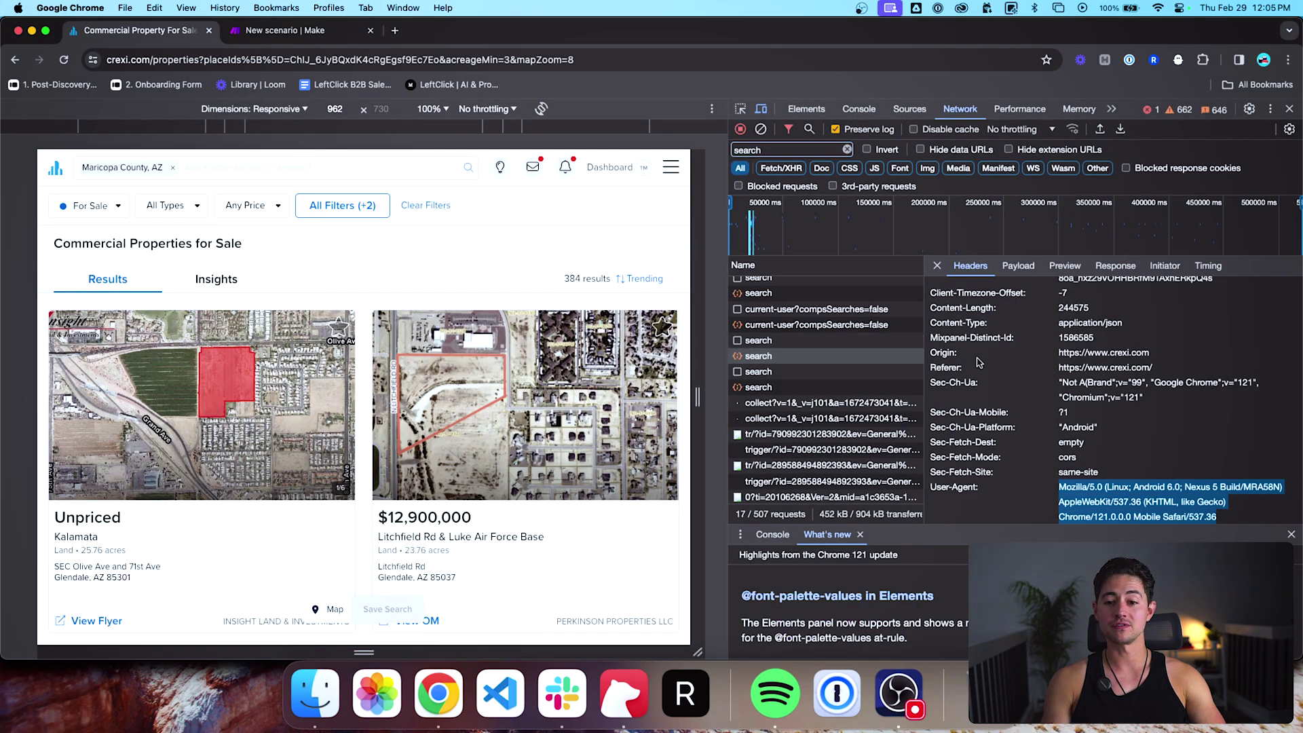
# Step: Copy the search request's payload value and inspect it in the address bar
pyautogui.scroll(10, 1043, 370)
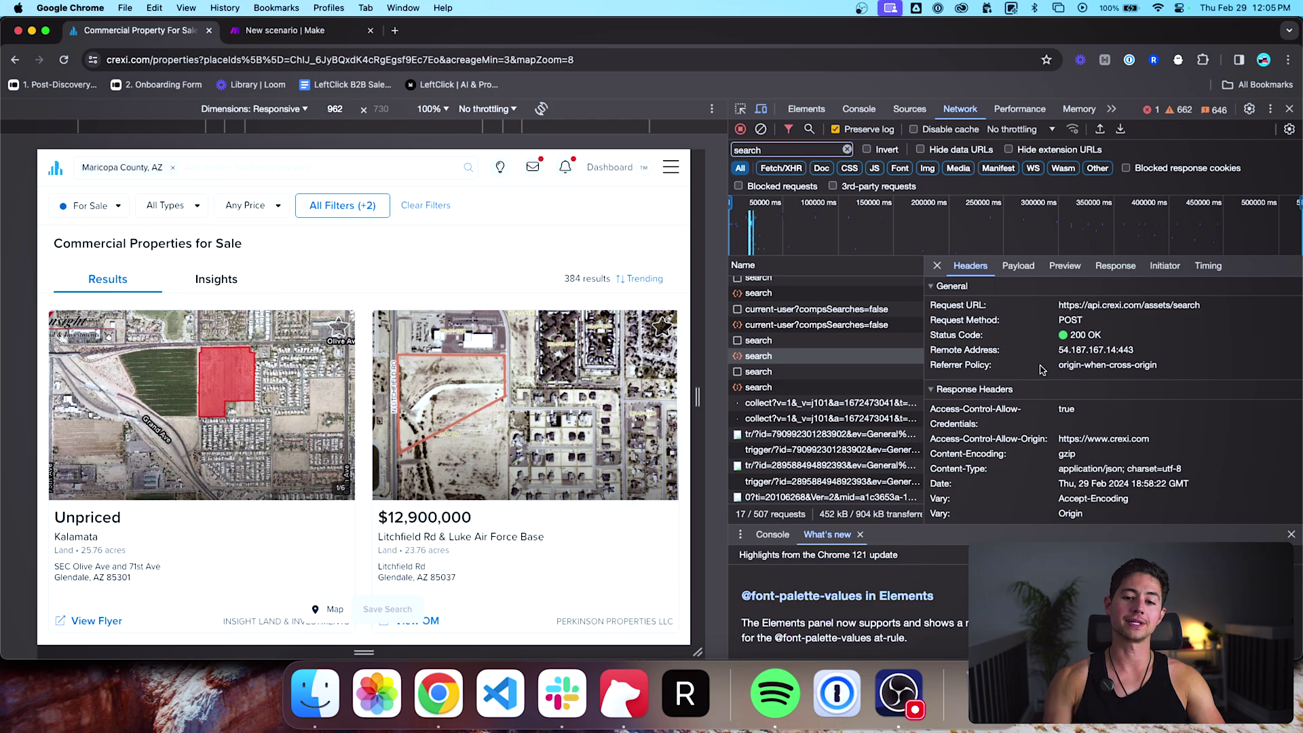
pyautogui.click(1018, 266)
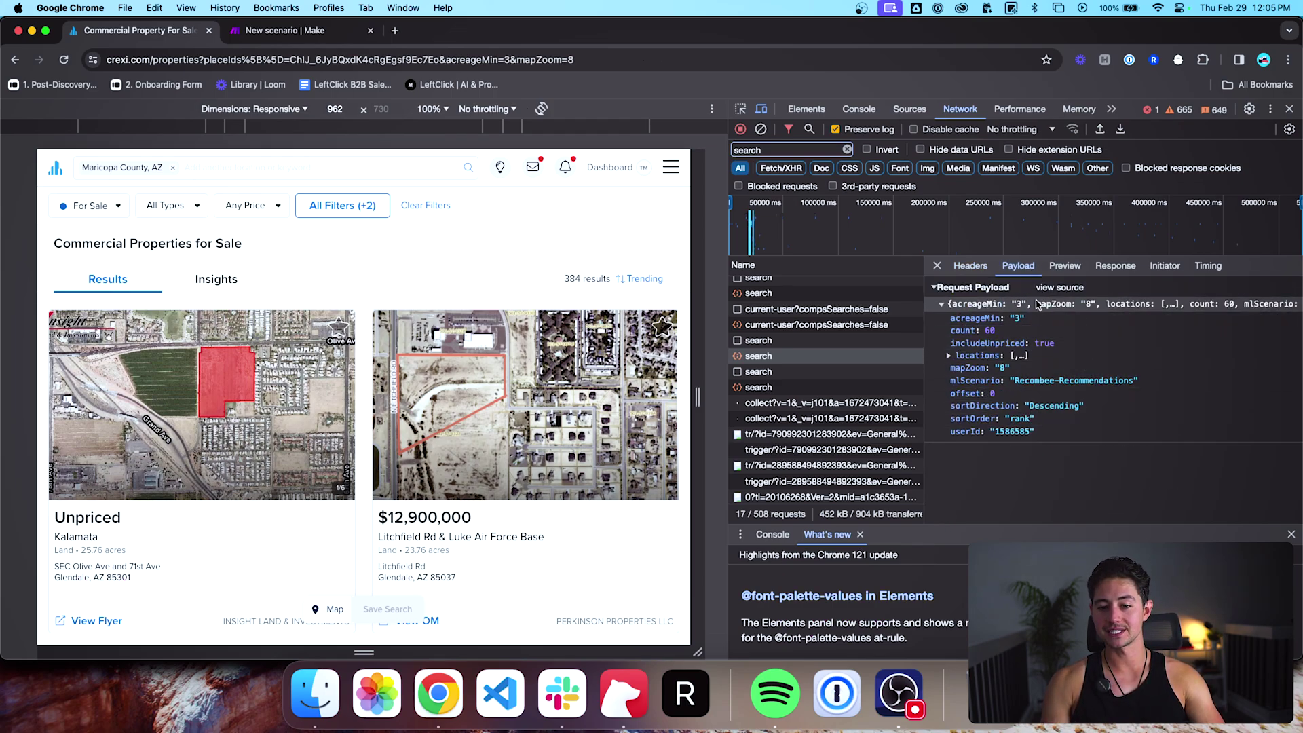
pyautogui.rightClick(975, 308)
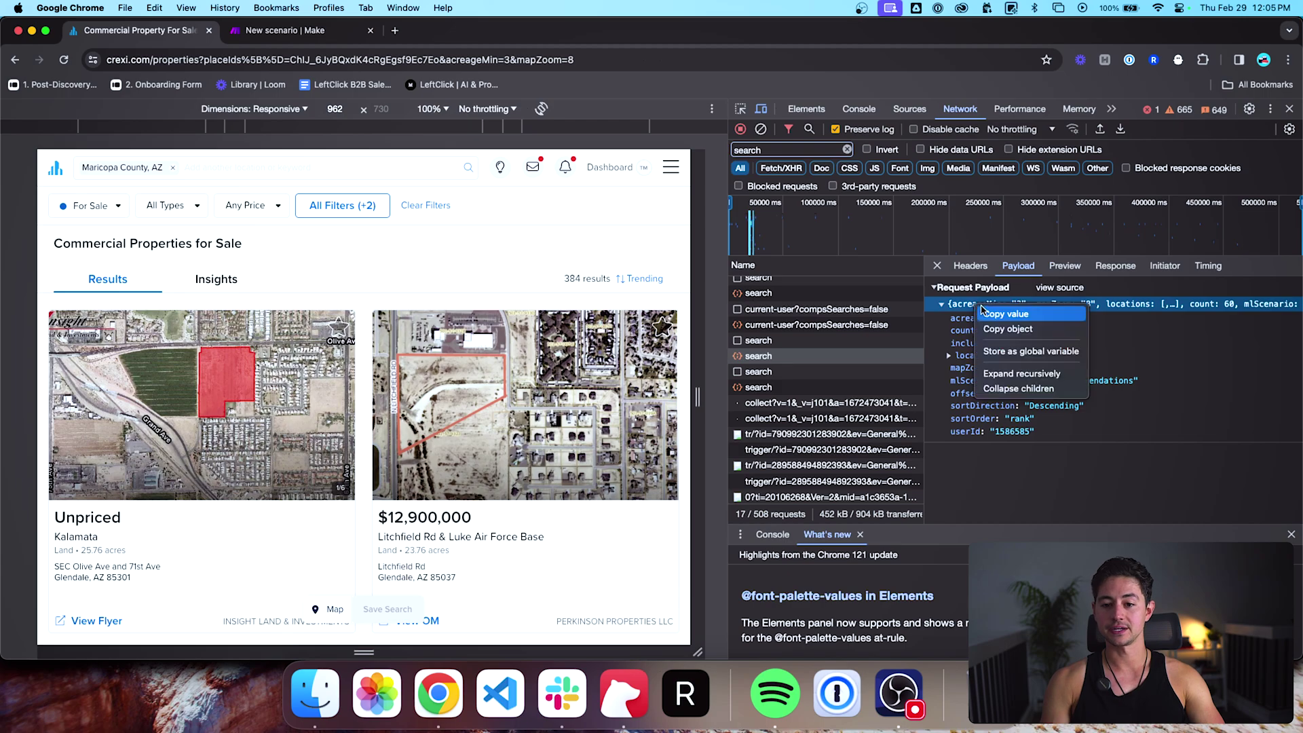
pyautogui.click(988, 315)
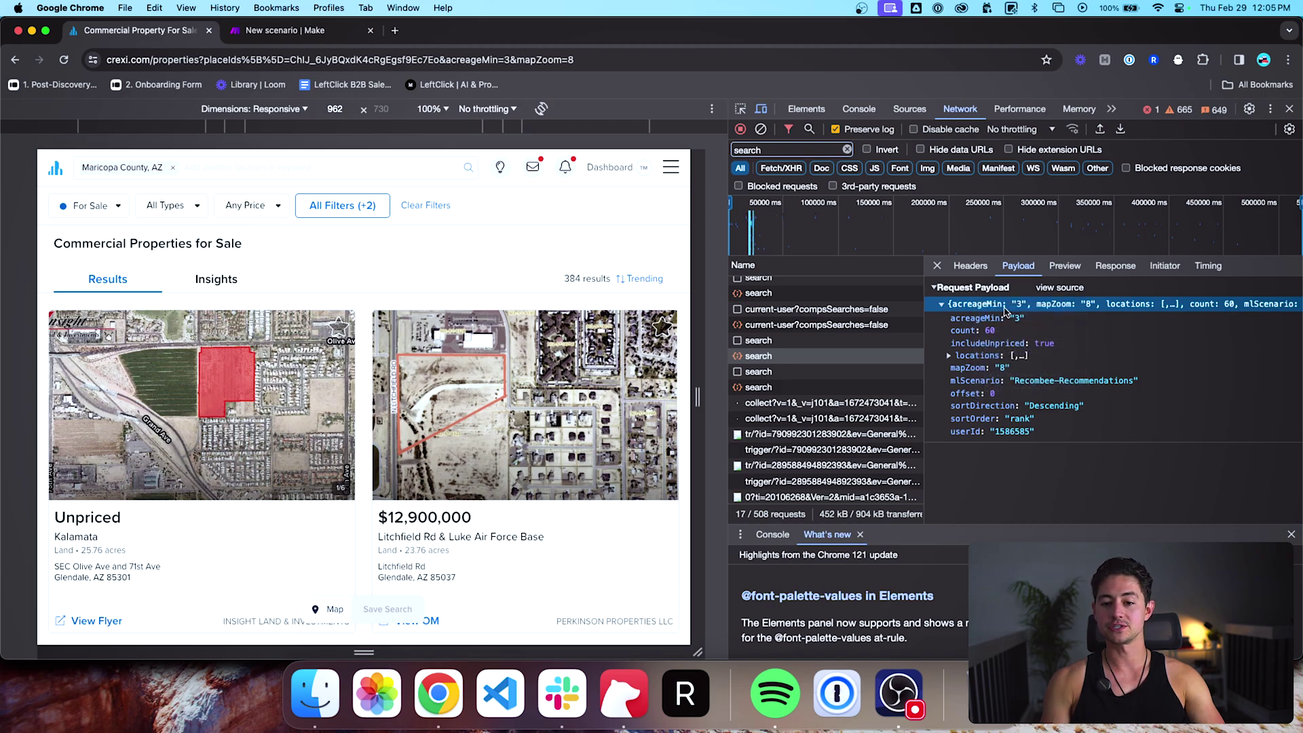
pyautogui.rightClick(1005, 310)
pyautogui.click(1025, 316)
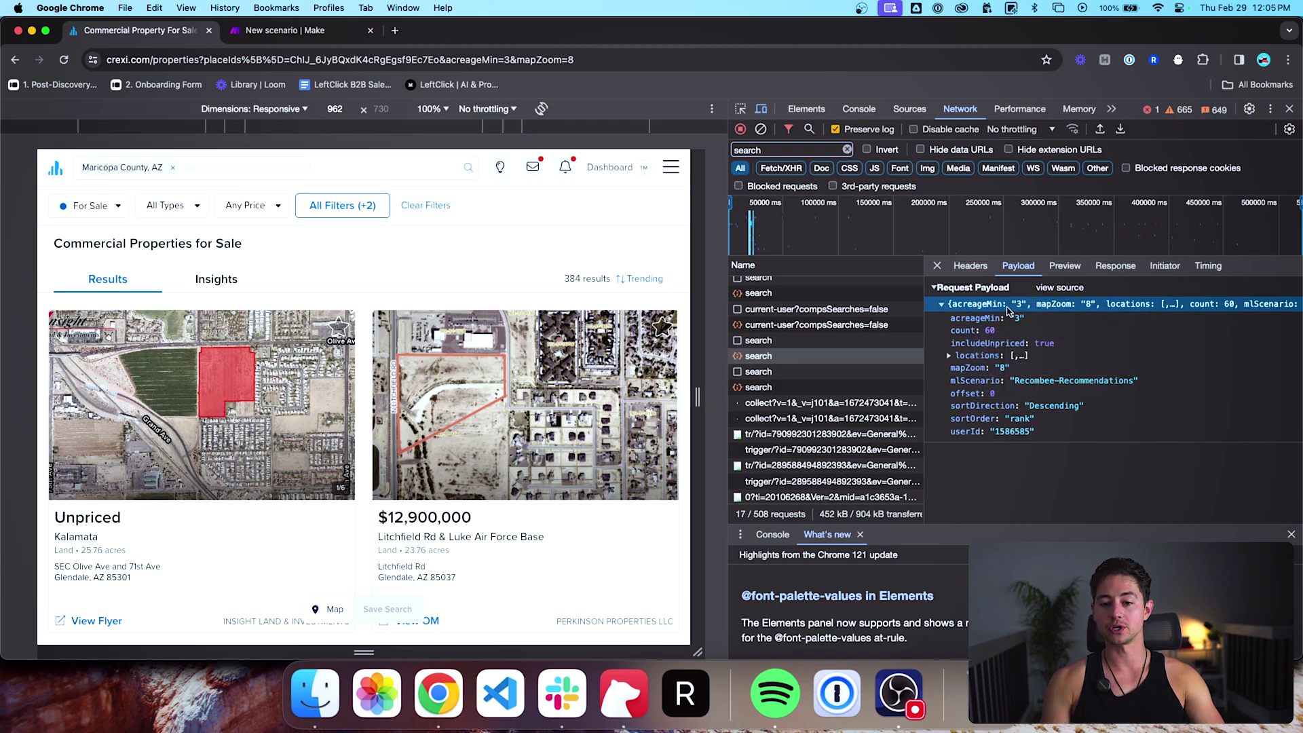
pyautogui.click(746, 60)
pyautogui.press('super+v')
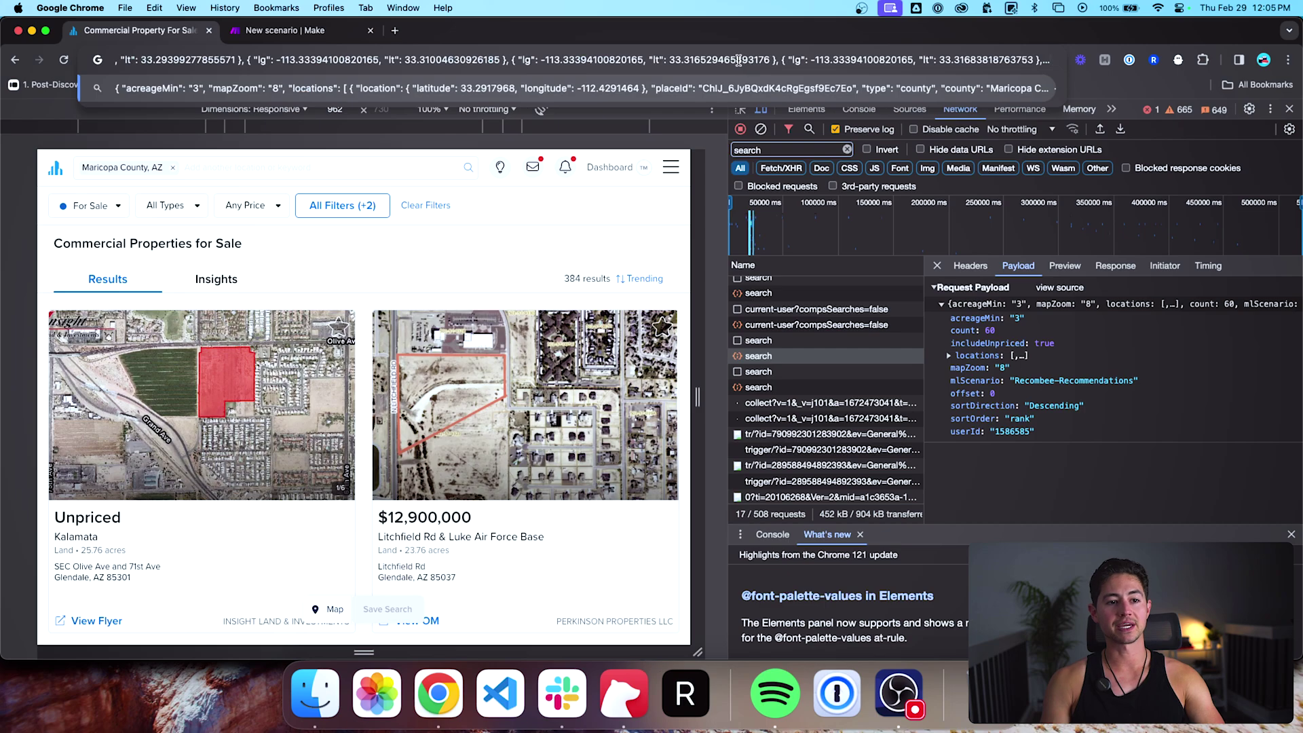
pyautogui.press('super+a')
pyautogui.press('Left')
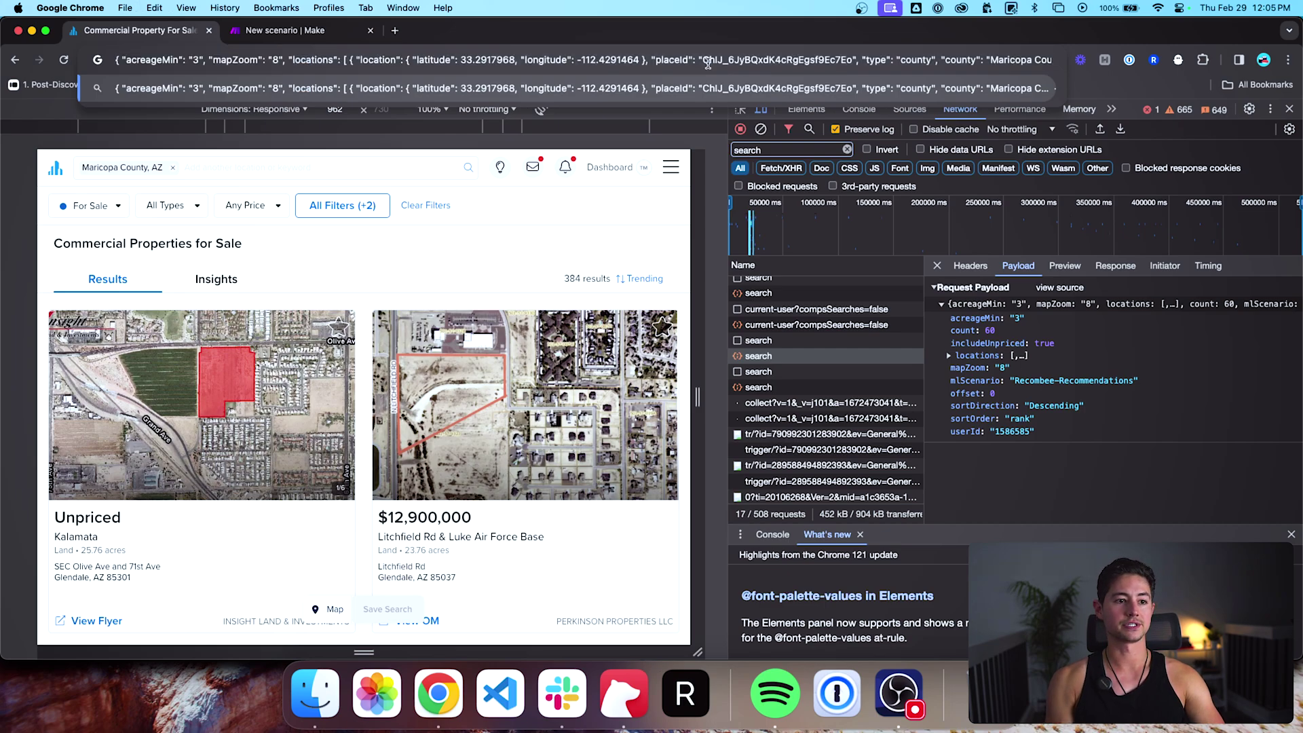
pyautogui.press('super+Right')
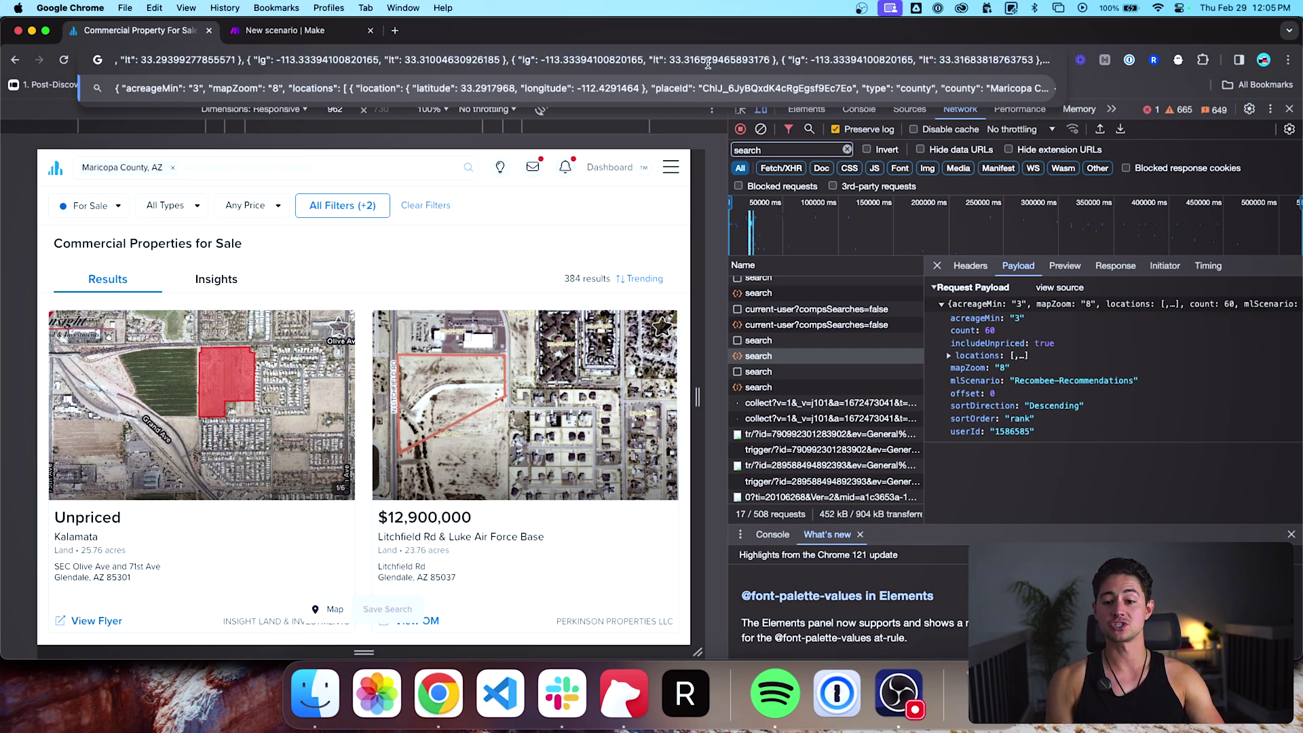
pyautogui.press('Escape')
# Step: Copy the whole payload object (acreageMin 3, mapZoom 8, Maricopa County) and verify it
pyautogui.rightClick(997, 305)
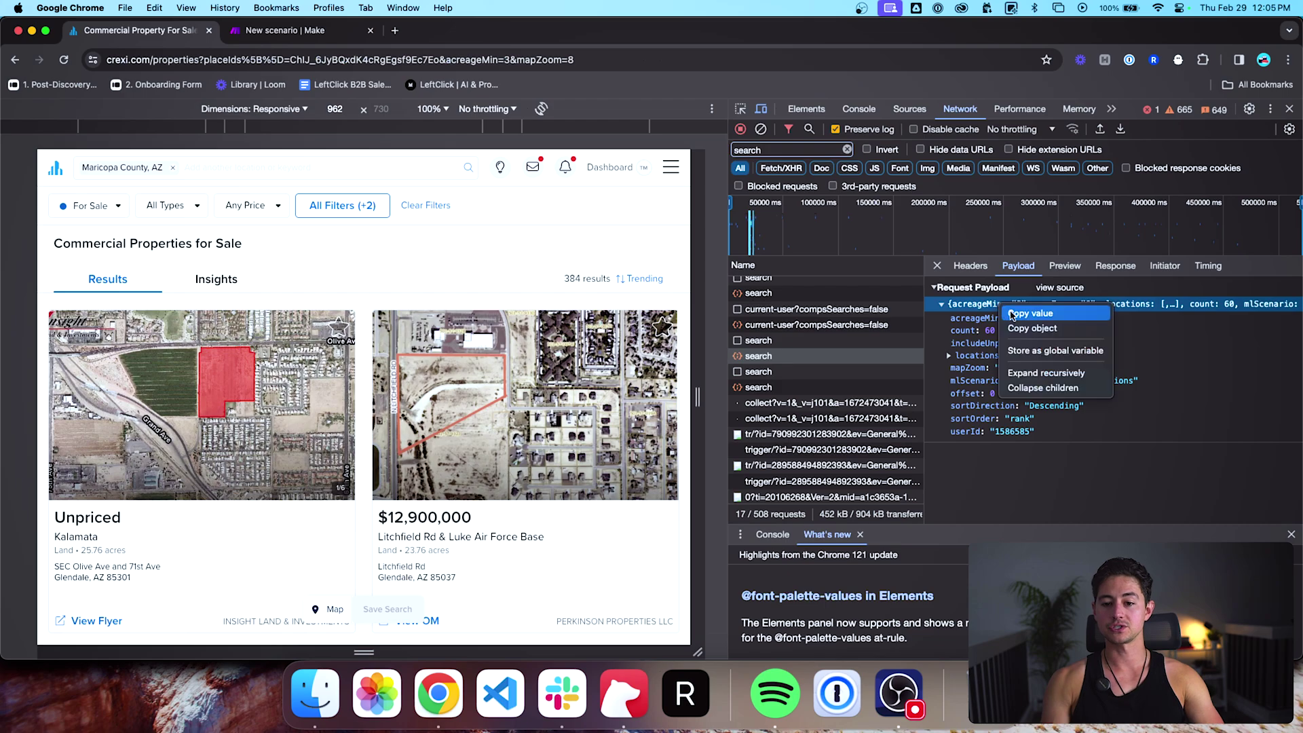
pyautogui.click(1024, 329)
pyautogui.click(840, 59)
pyautogui.press('super+v')
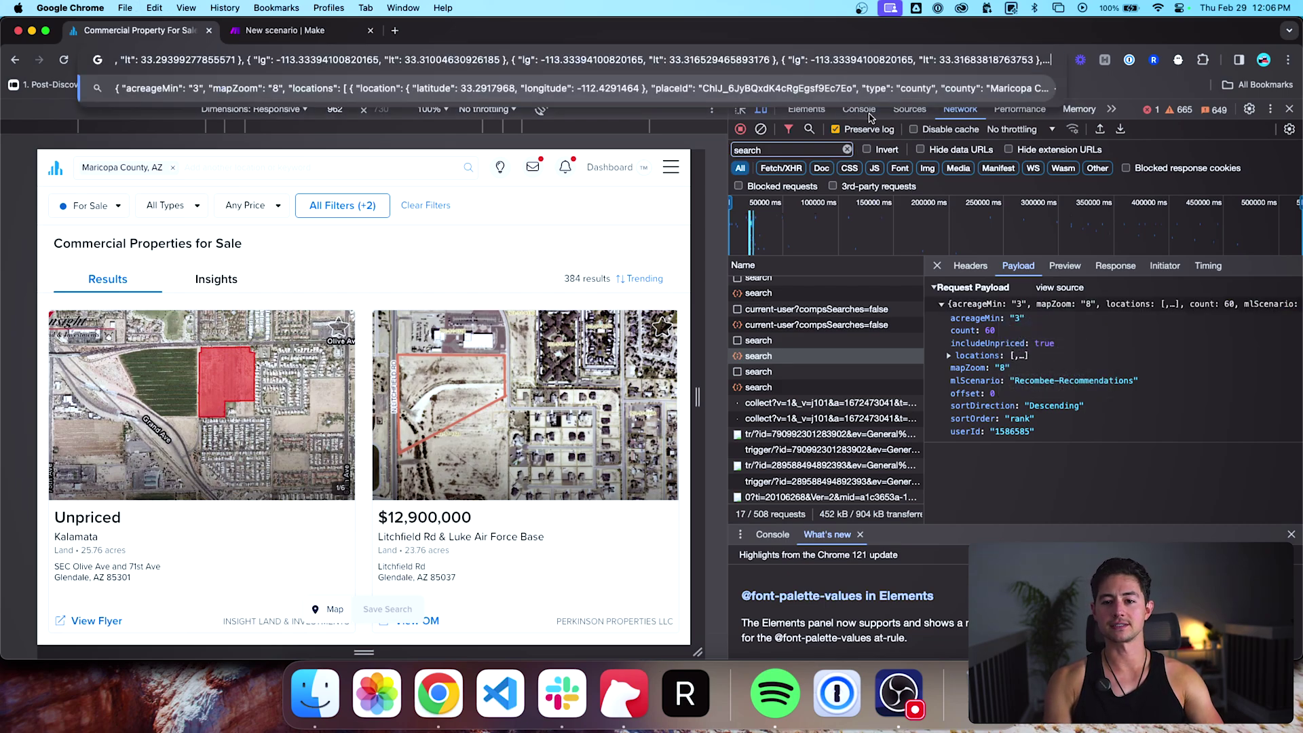
pyautogui.press('super+Left')
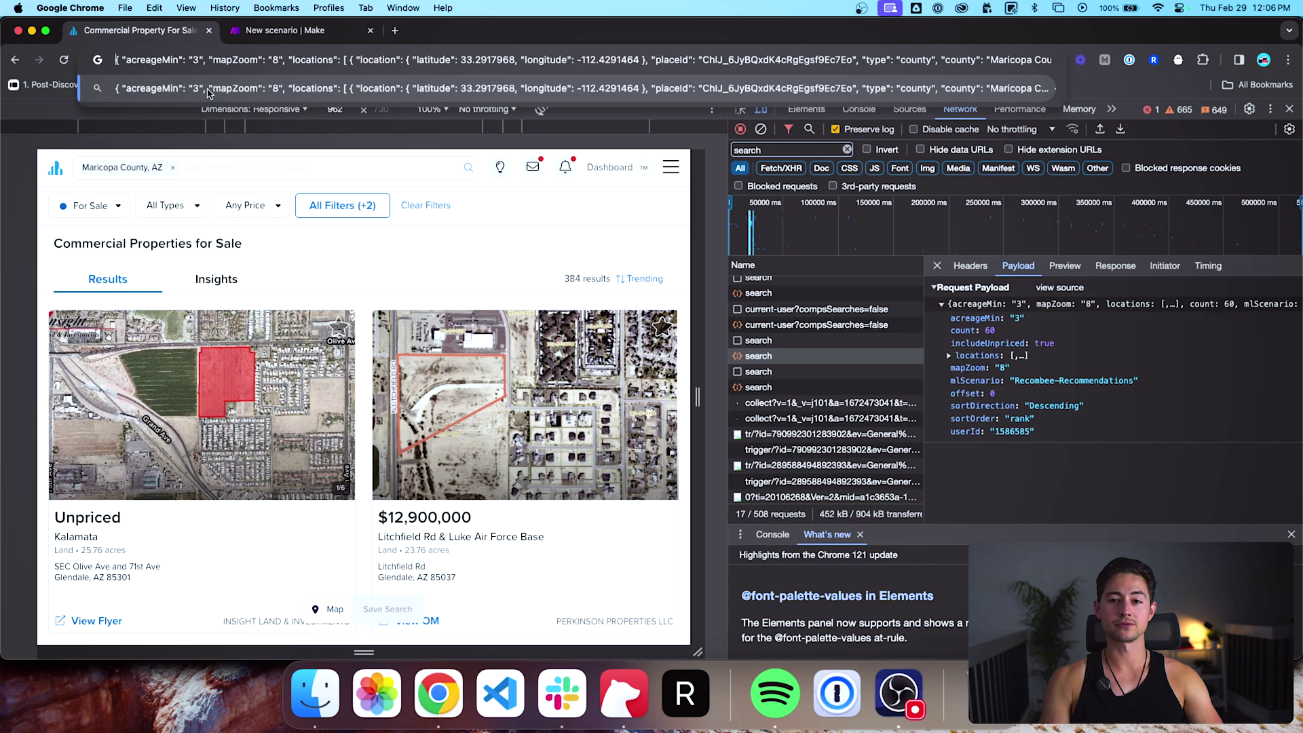
pyautogui.hotkey('ctrl', 'Tab')
# Step: Set the HTTP body type to Raw and content type to JSON (application/json)
pyautogui.scroll(-15, 652, 341)
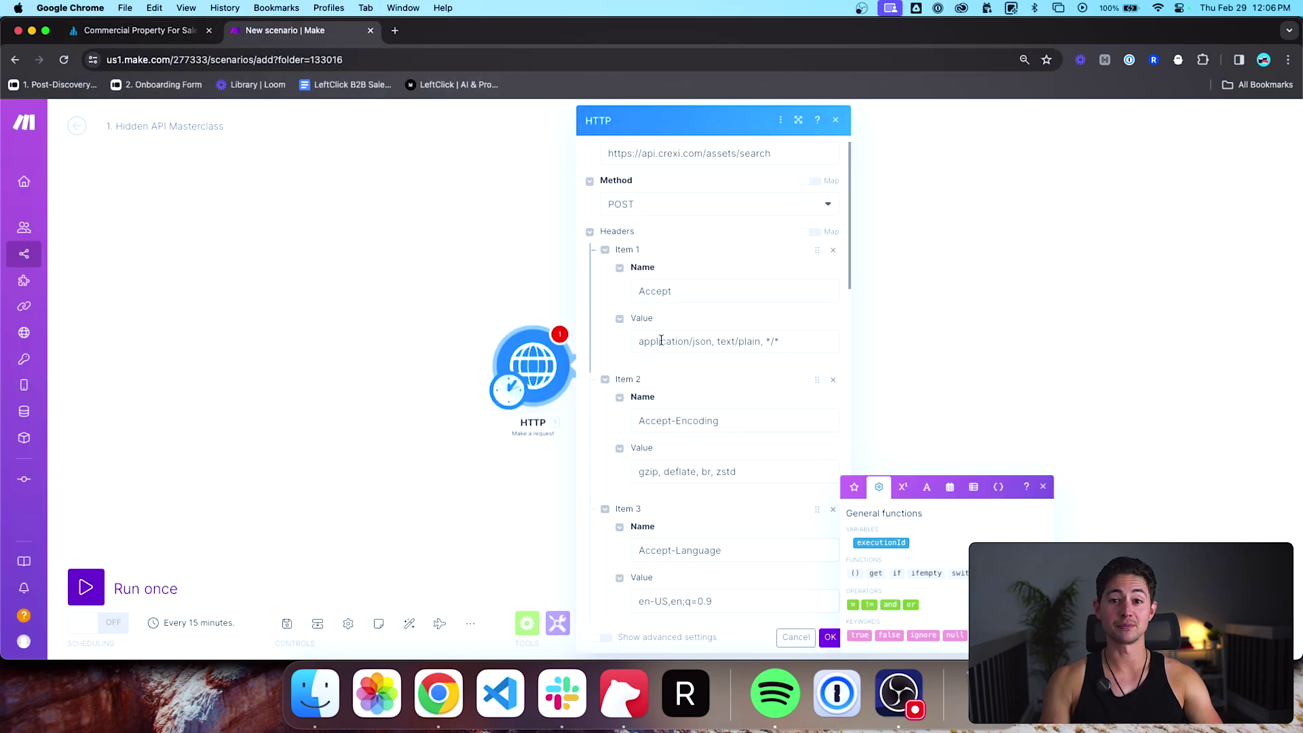
pyautogui.scroll(-5, 623, 455)
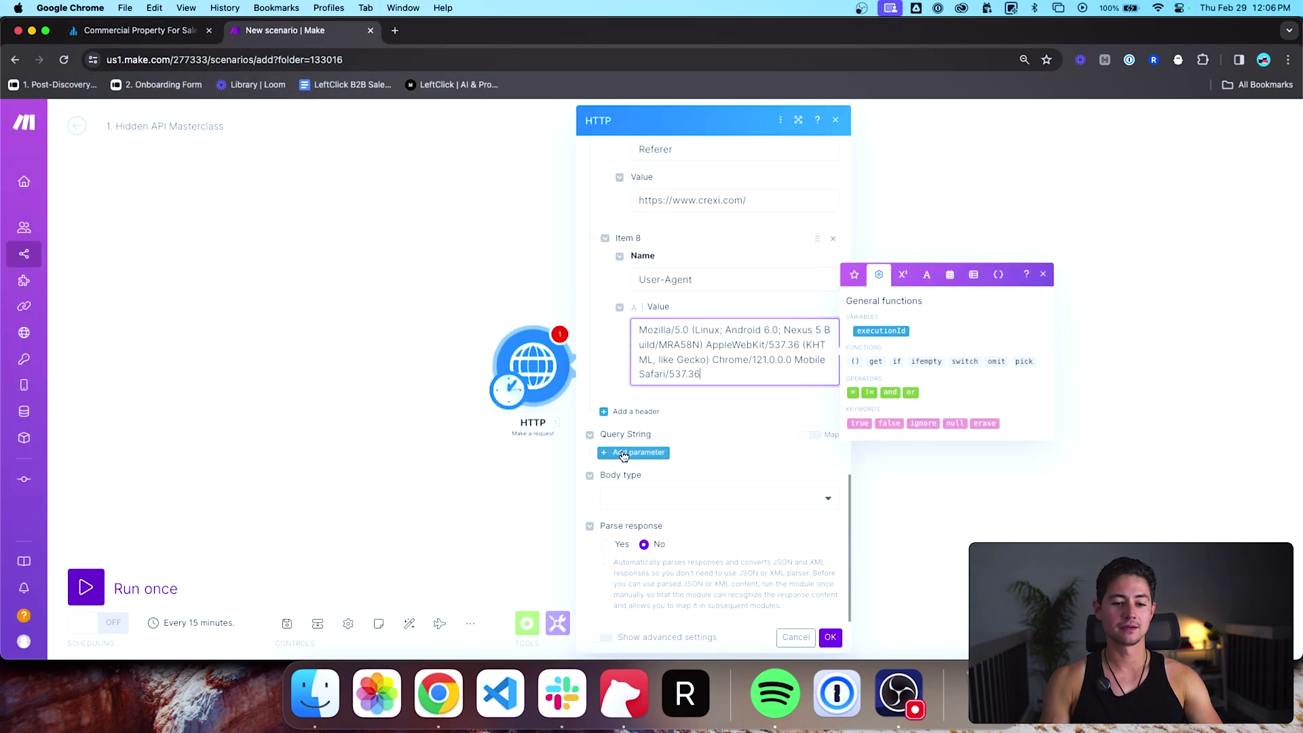
pyautogui.click(648, 502)
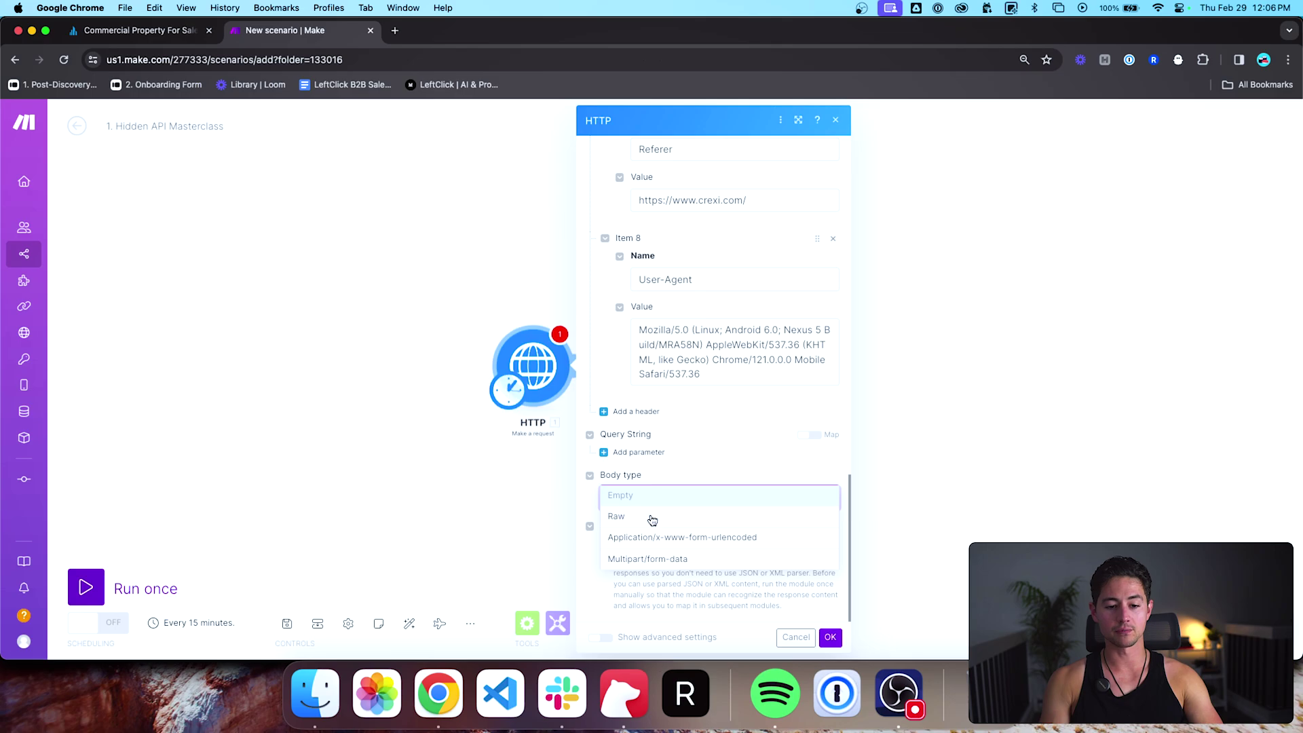
pyautogui.click(650, 518)
pyautogui.scroll(-3, 669, 475)
pyautogui.click(672, 458)
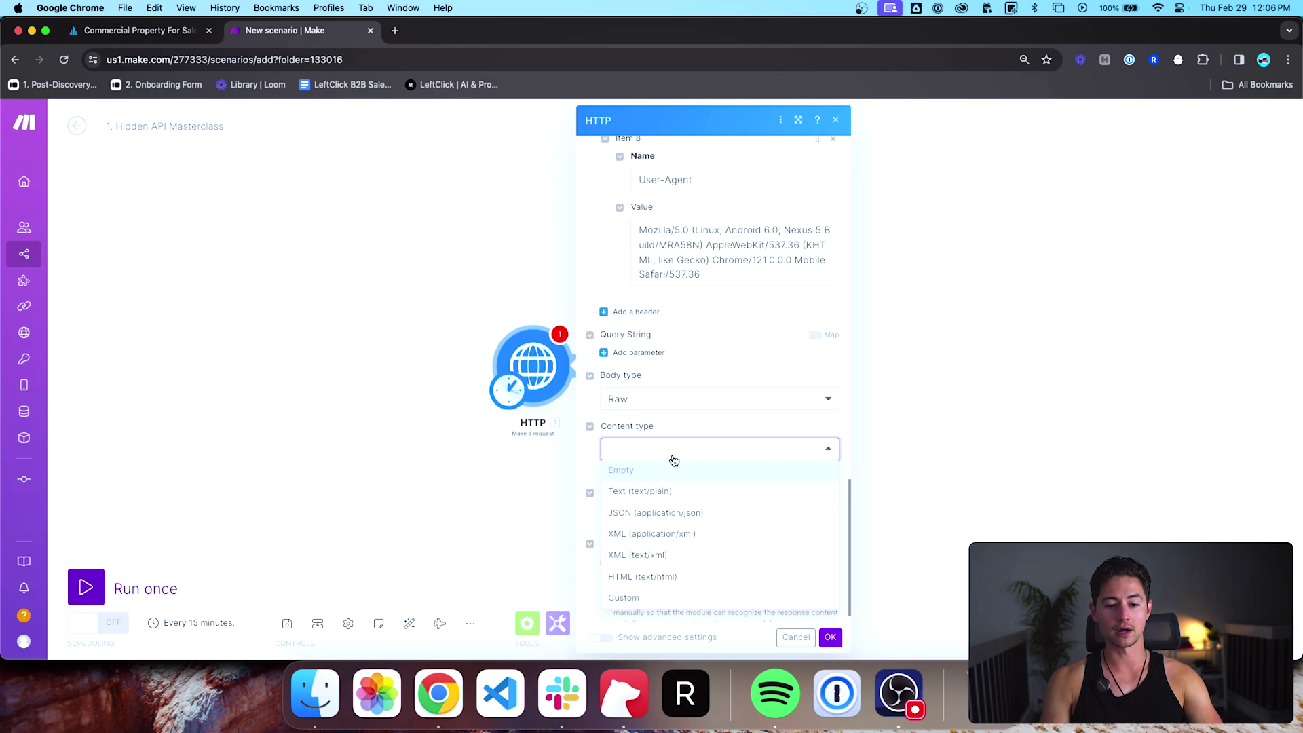
pyautogui.click(672, 512)
pyautogui.scroll(-1, 691, 401)
pyautogui.click(679, 499)
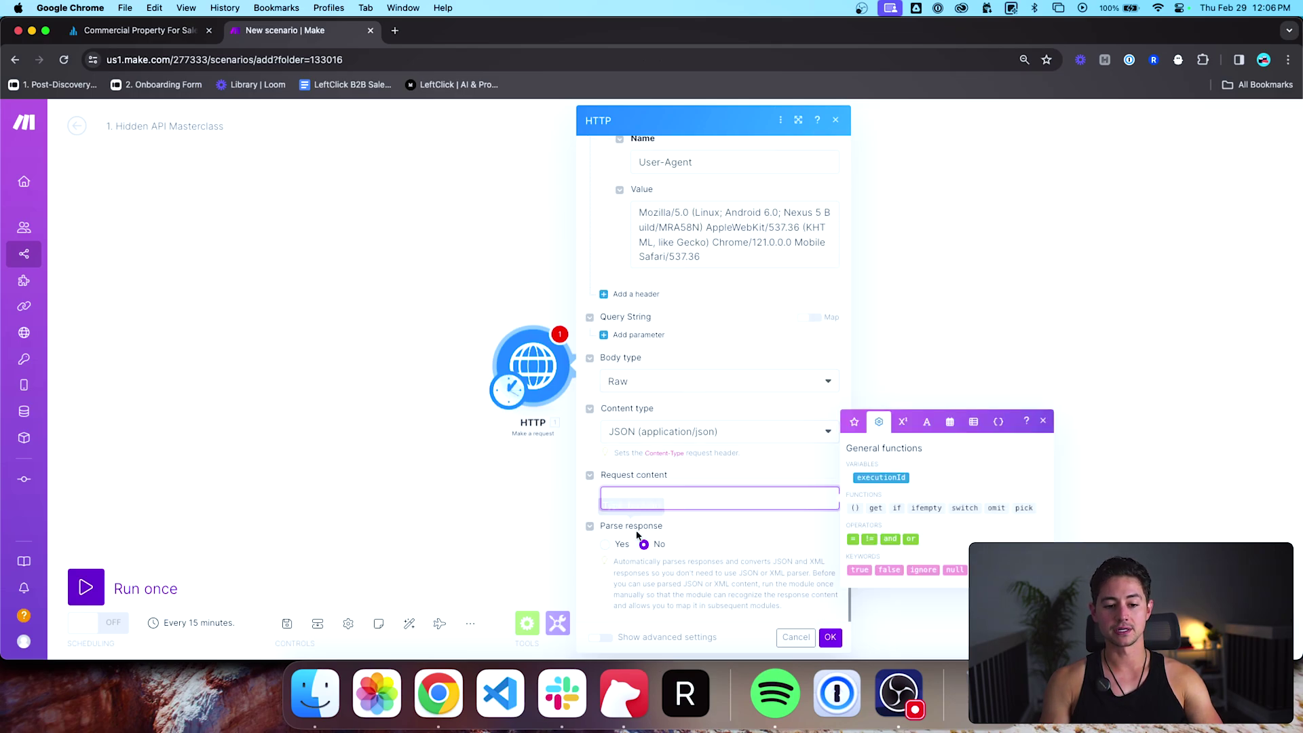
pyautogui.hotkey('ctrl', 'shift', 'Tab')
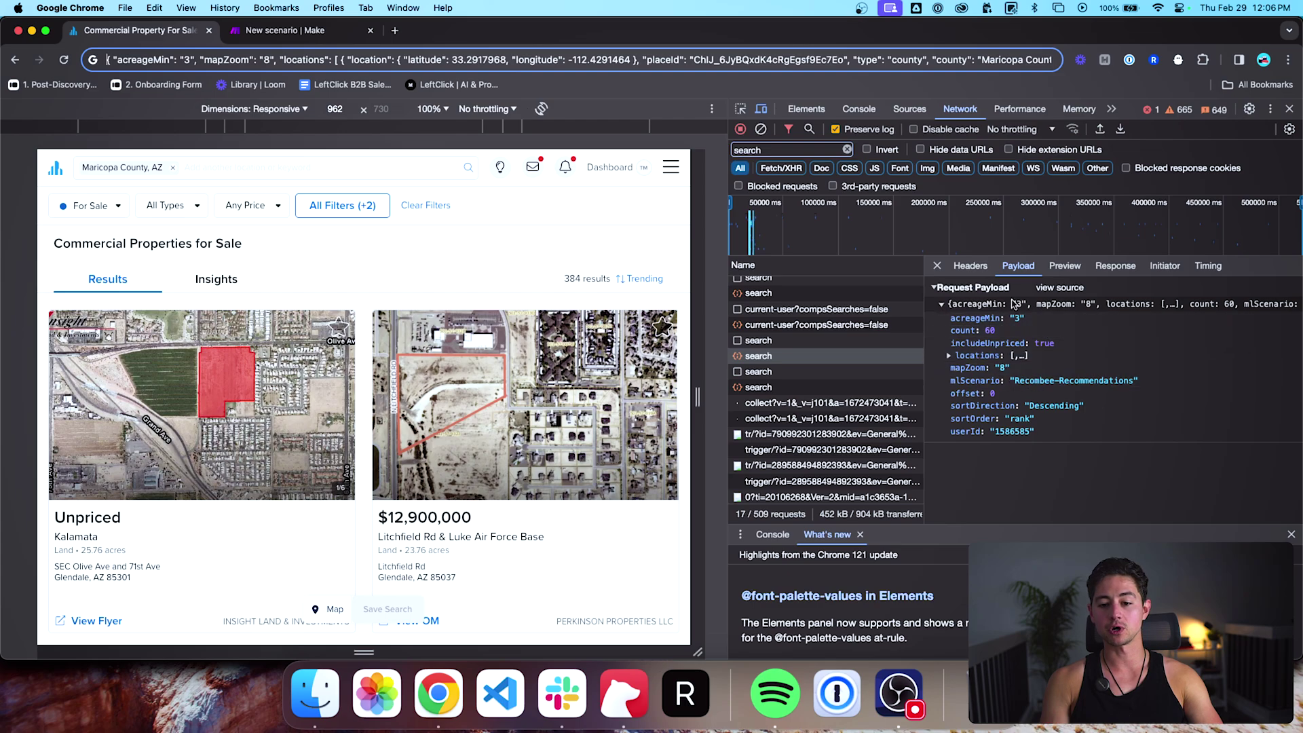
# Step: Show the Crexi search request's payload as raw source and expand it in full
pyautogui.hotkey('ctrl', 'Tab')
pyautogui.hotkey('ctrl', 'shift', 'Tab')
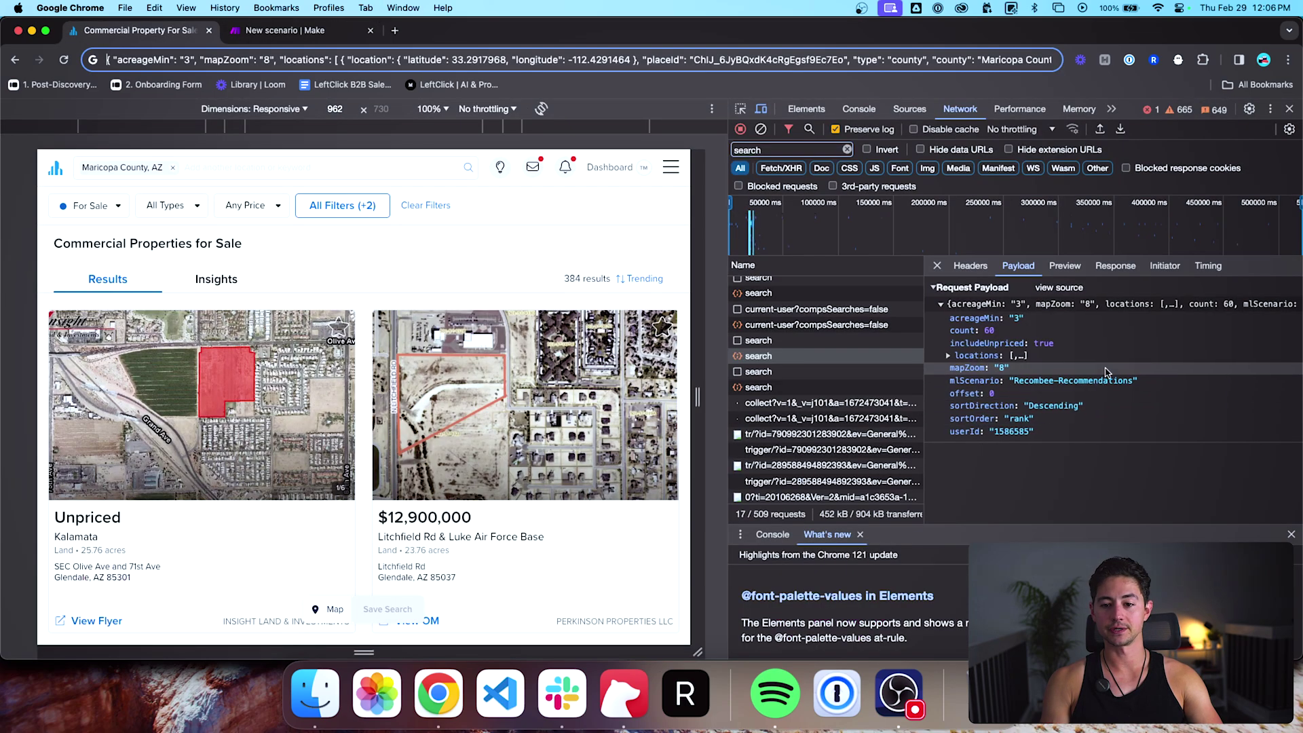
pyautogui.hscroll(5, 1107, 372)
pyautogui.hscroll(-5, 1106, 372)
pyautogui.click(1059, 287)
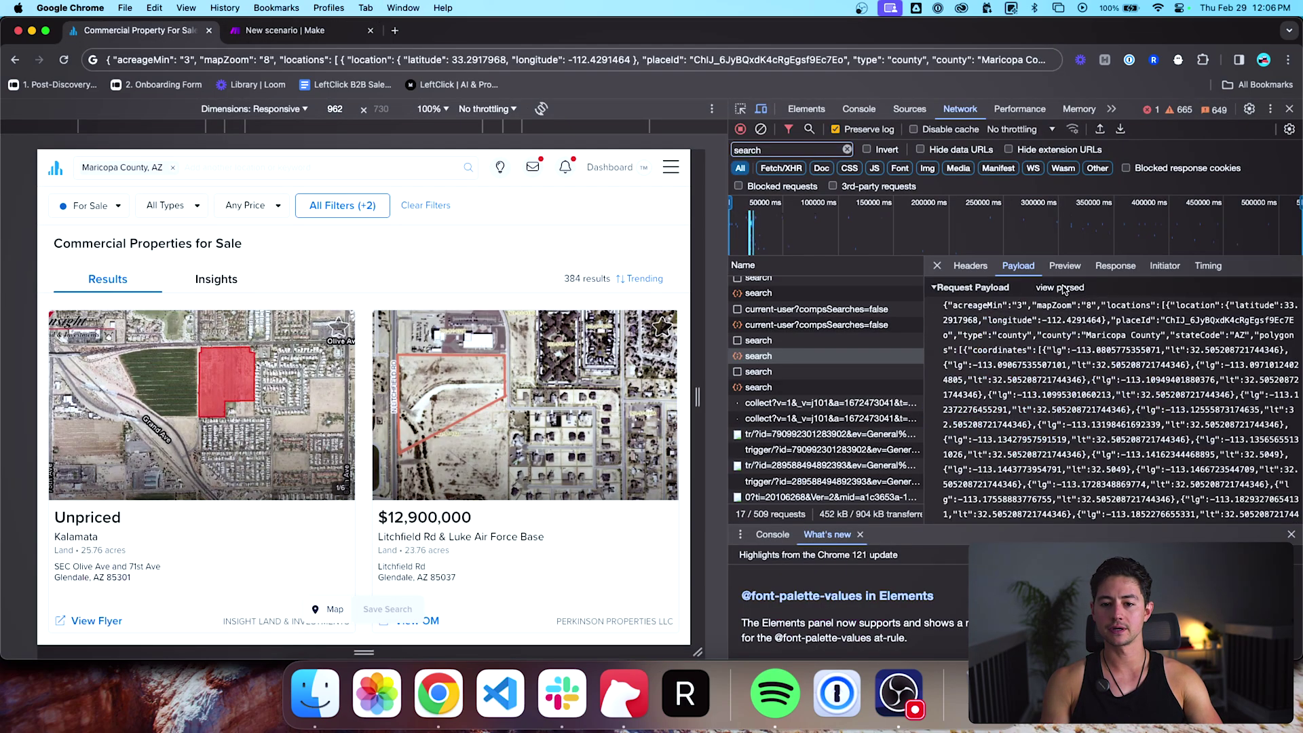
pyautogui.moveTo(969, 317); pyautogui.dragTo(1007, 499)
pyautogui.click(991, 510)
# Step: Select and copy the entire raw JSON payload, which ends with sortDirection Descending
pyautogui.scroll(-15, 984, 511)
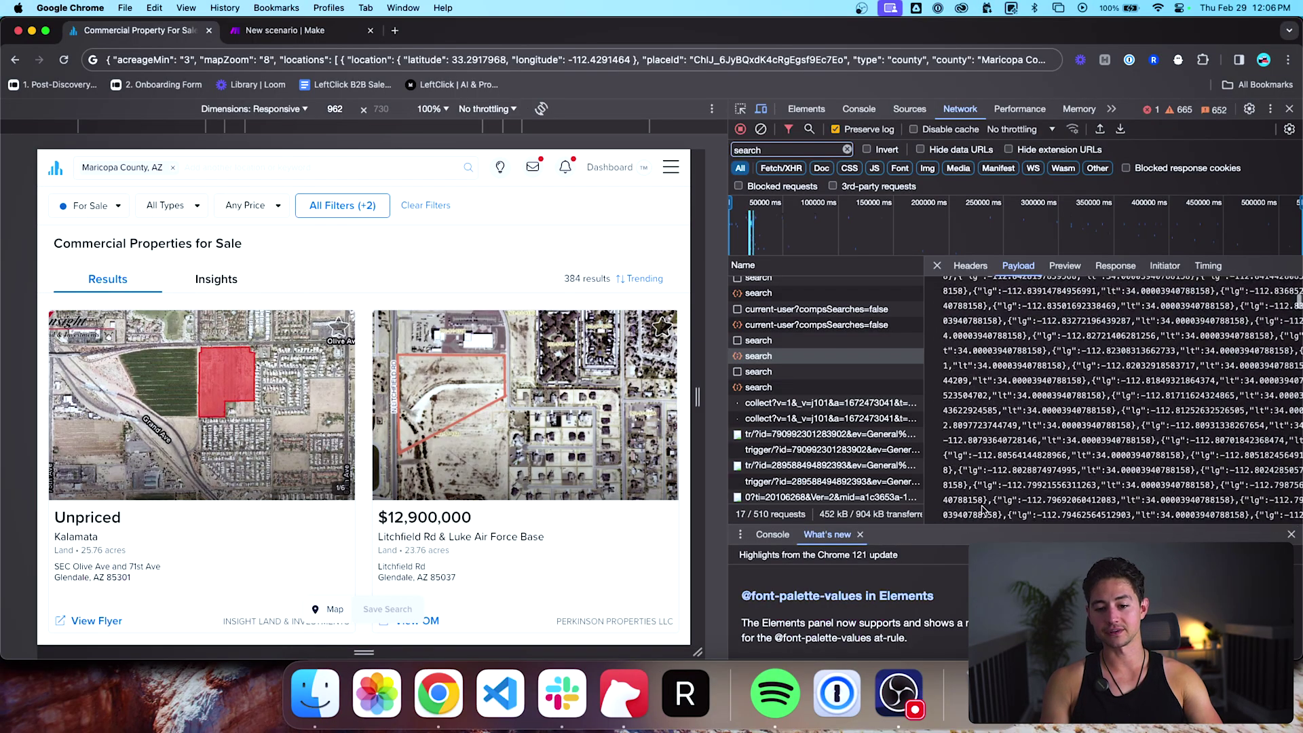
pyautogui.scroll(-15, 984, 511)
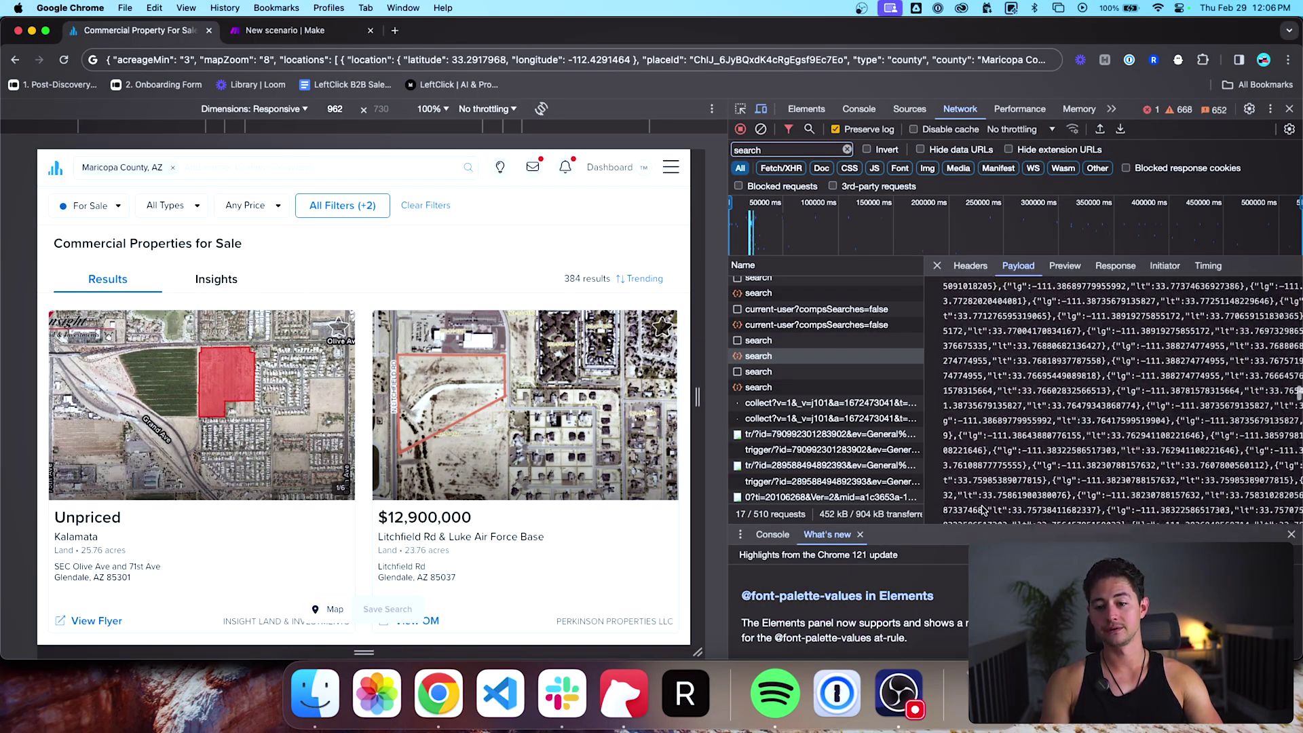
pyautogui.scroll(-15, 984, 511)
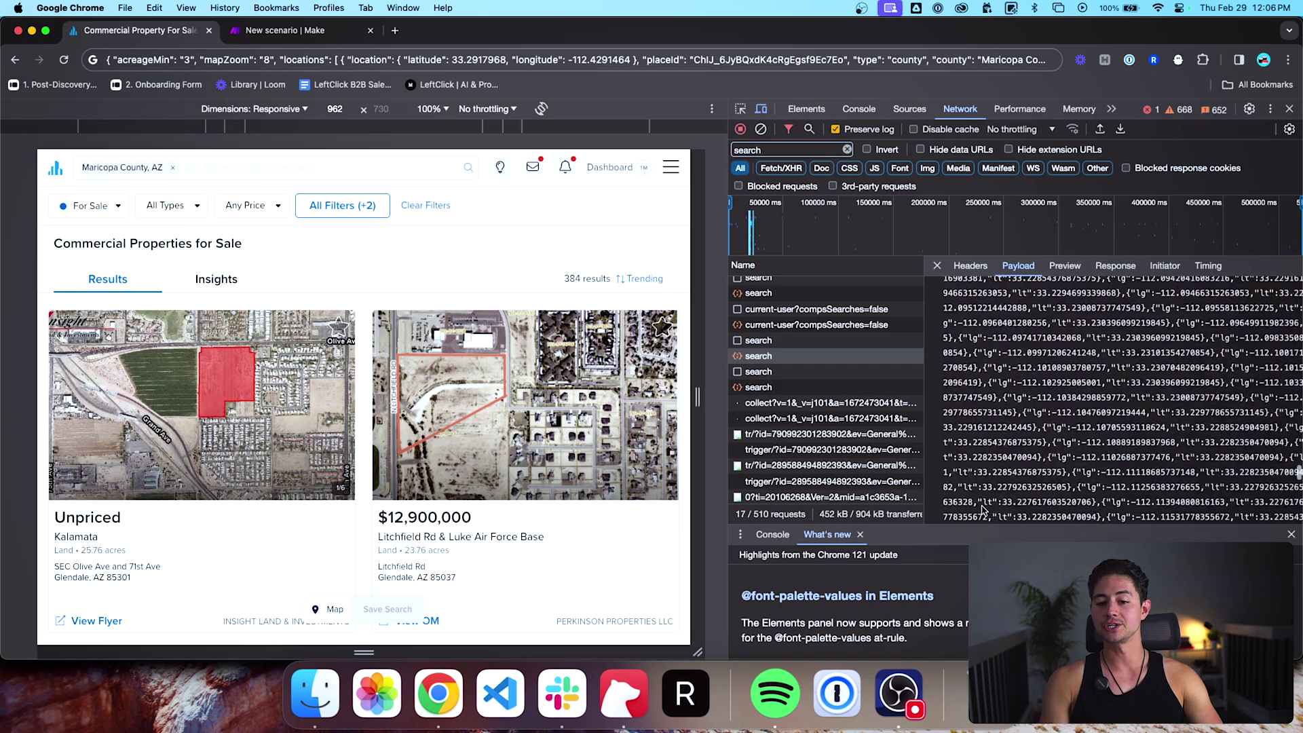
pyautogui.scroll(-5, 982, 510)
pyautogui.tripleClick(949, 516)
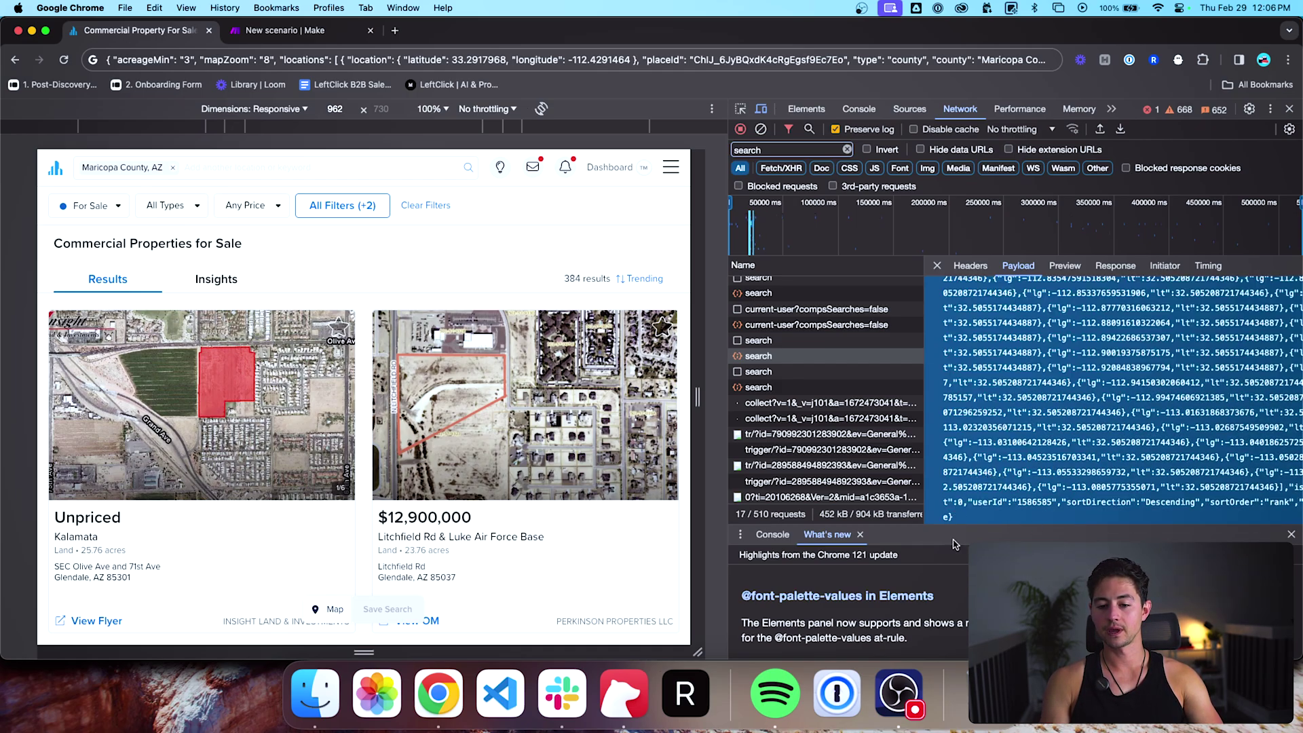
pyautogui.scroll(10, 1125, 406)
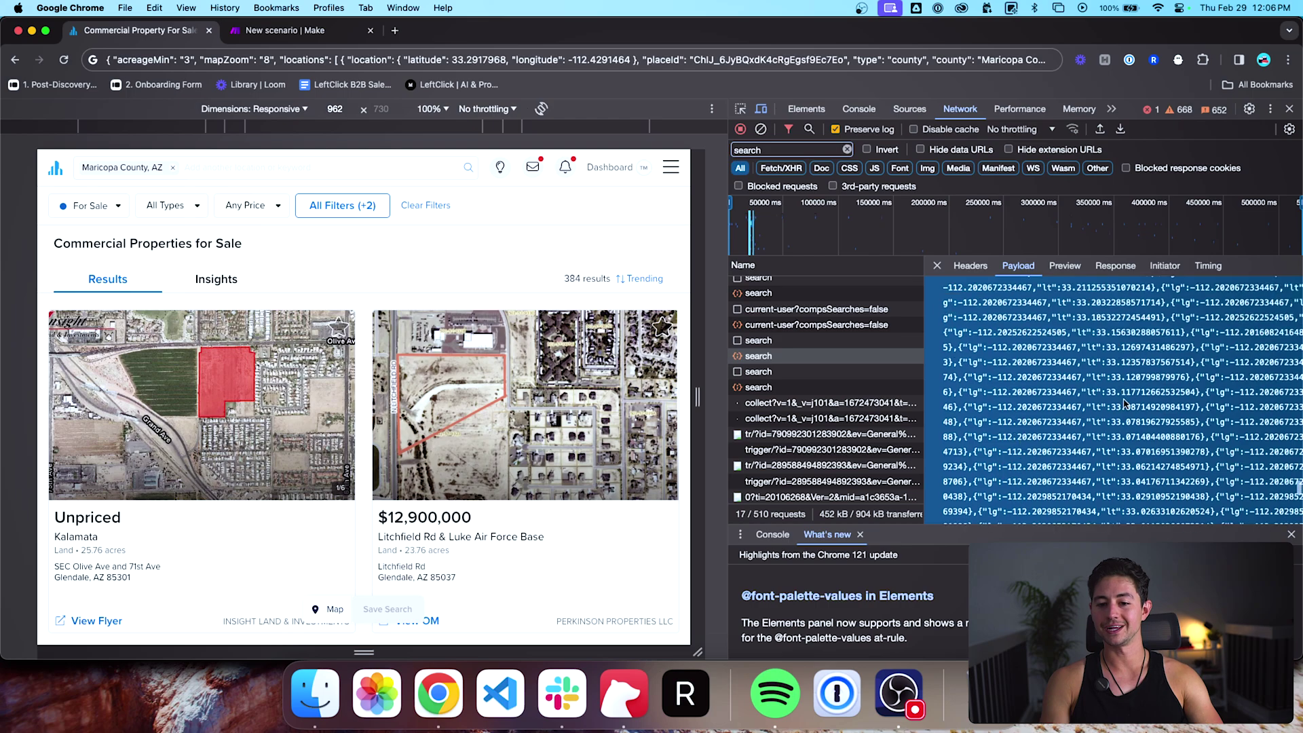
pyautogui.press('super+c')
pyautogui.hotkey('ctrl', 'Tab')
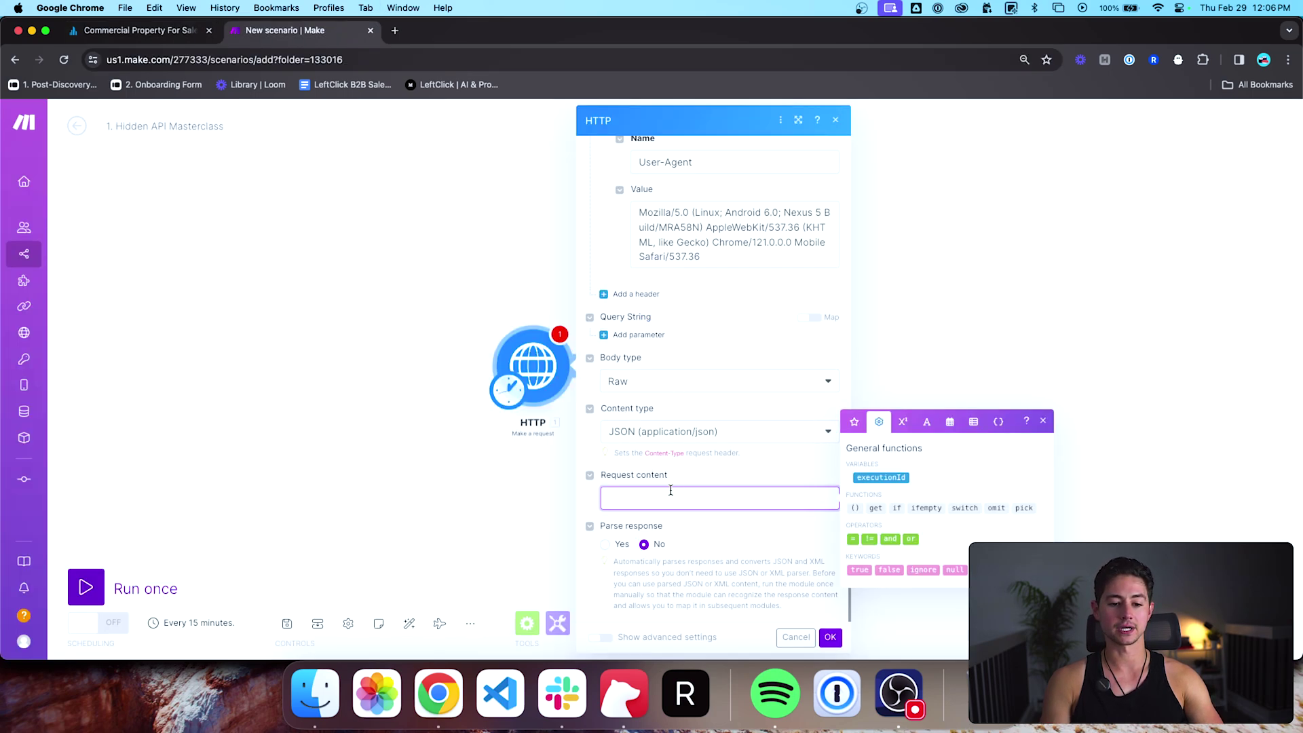
# Step: Paste the Crexi JSON payload as the HTTP request content, set Parse response to Yes, and save
pyautogui.press('super+v')
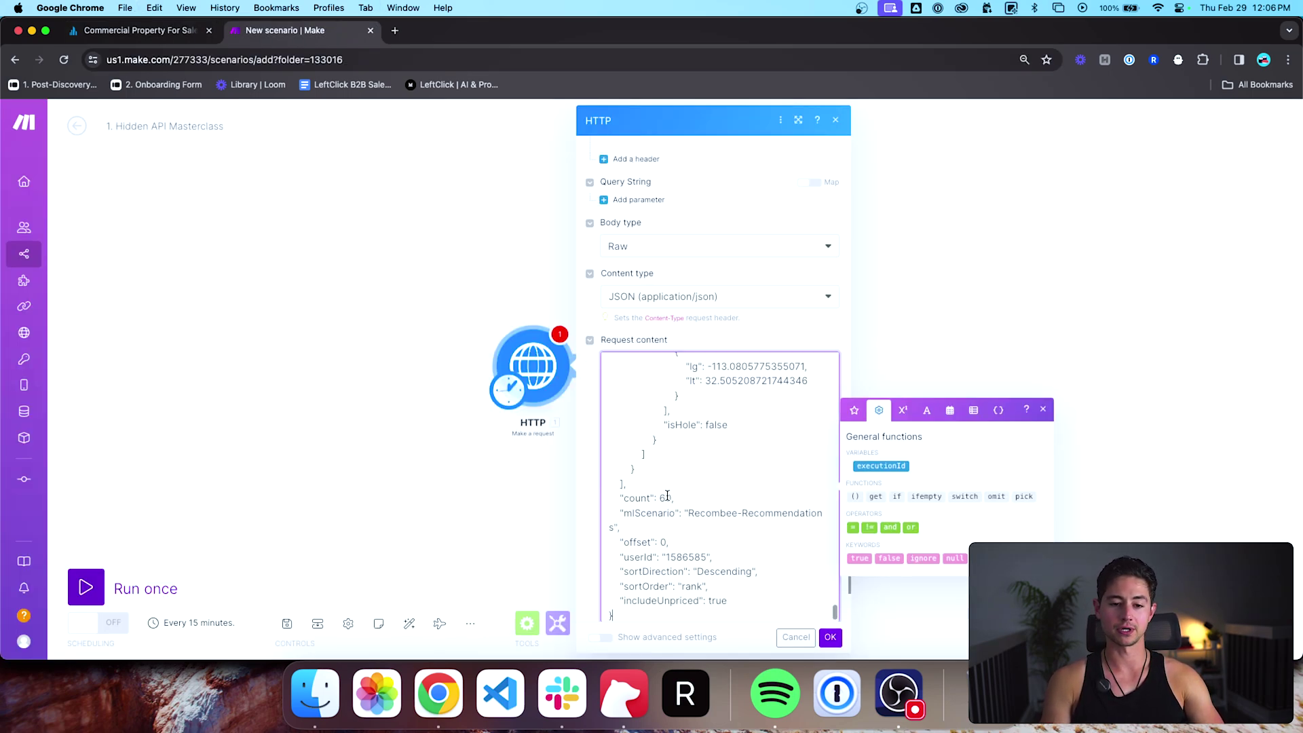
pyautogui.scroll(10, 668, 496)
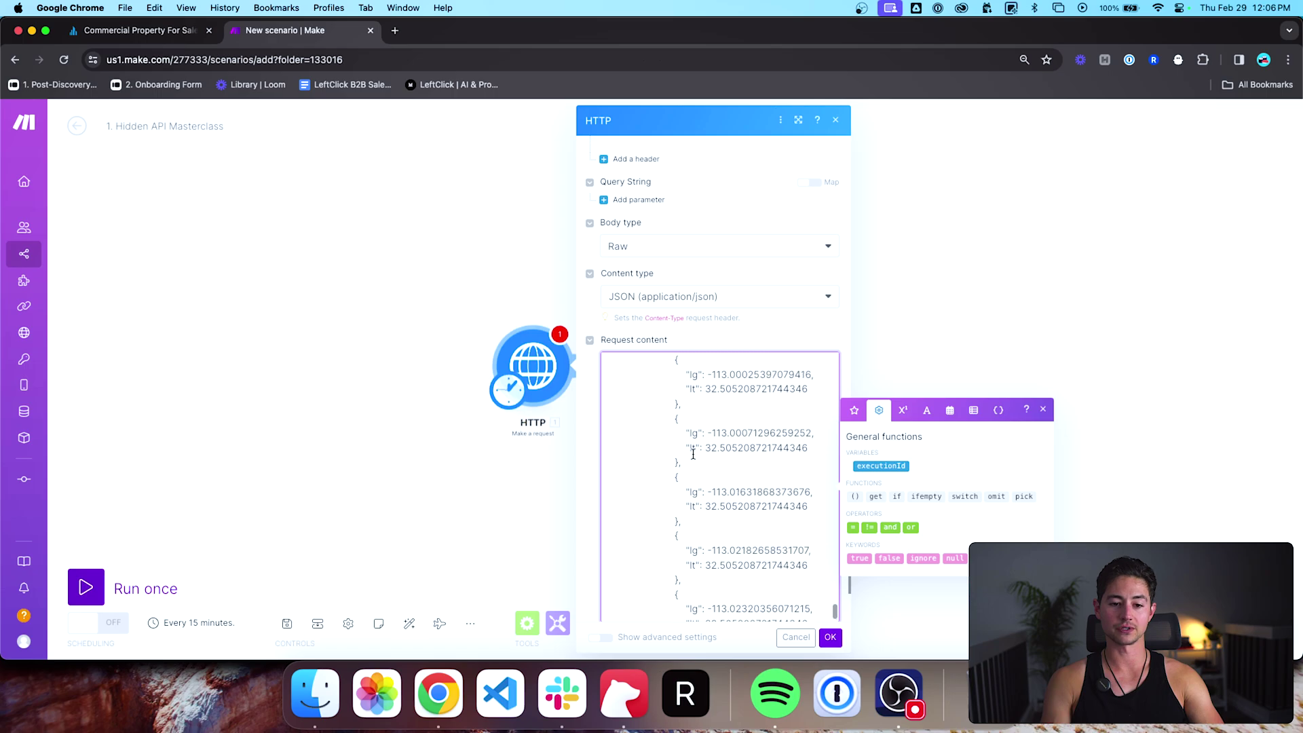
pyautogui.scroll(15, 693, 455)
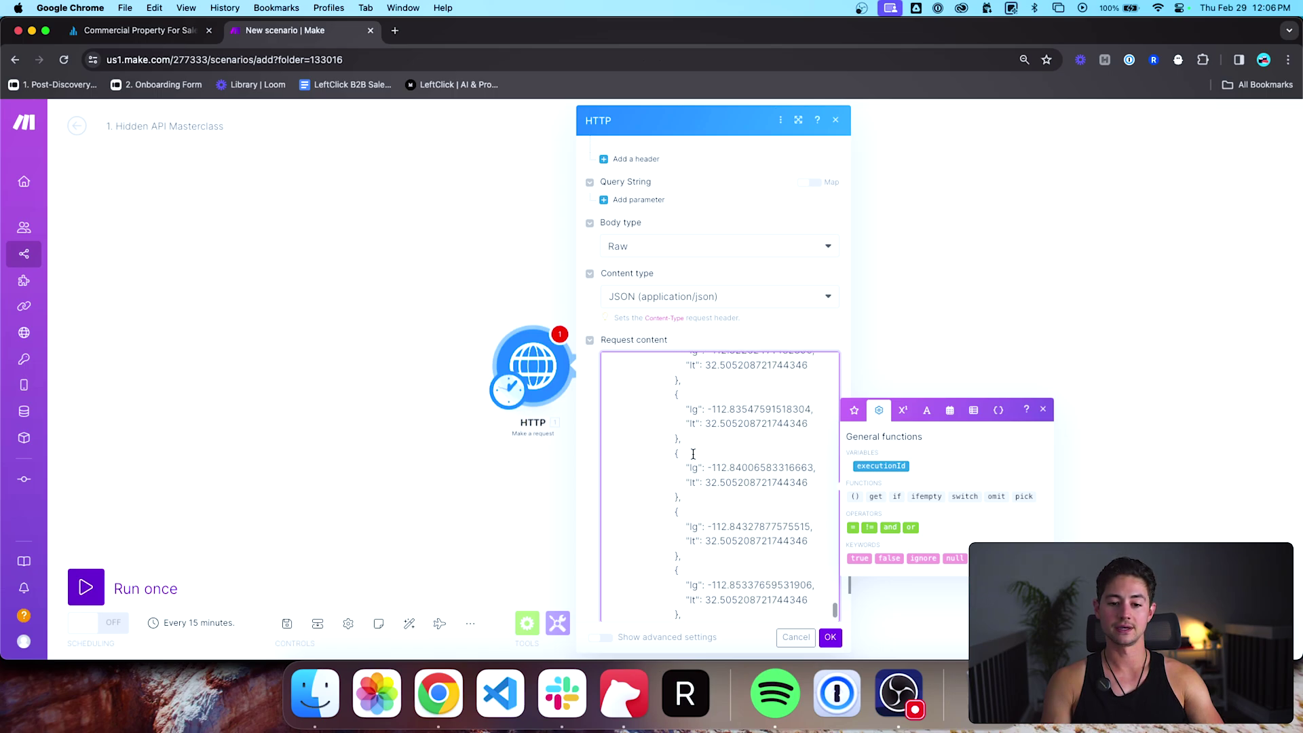
pyautogui.scroll(-10, 693, 454)
pyautogui.scroll(-3, 708, 259)
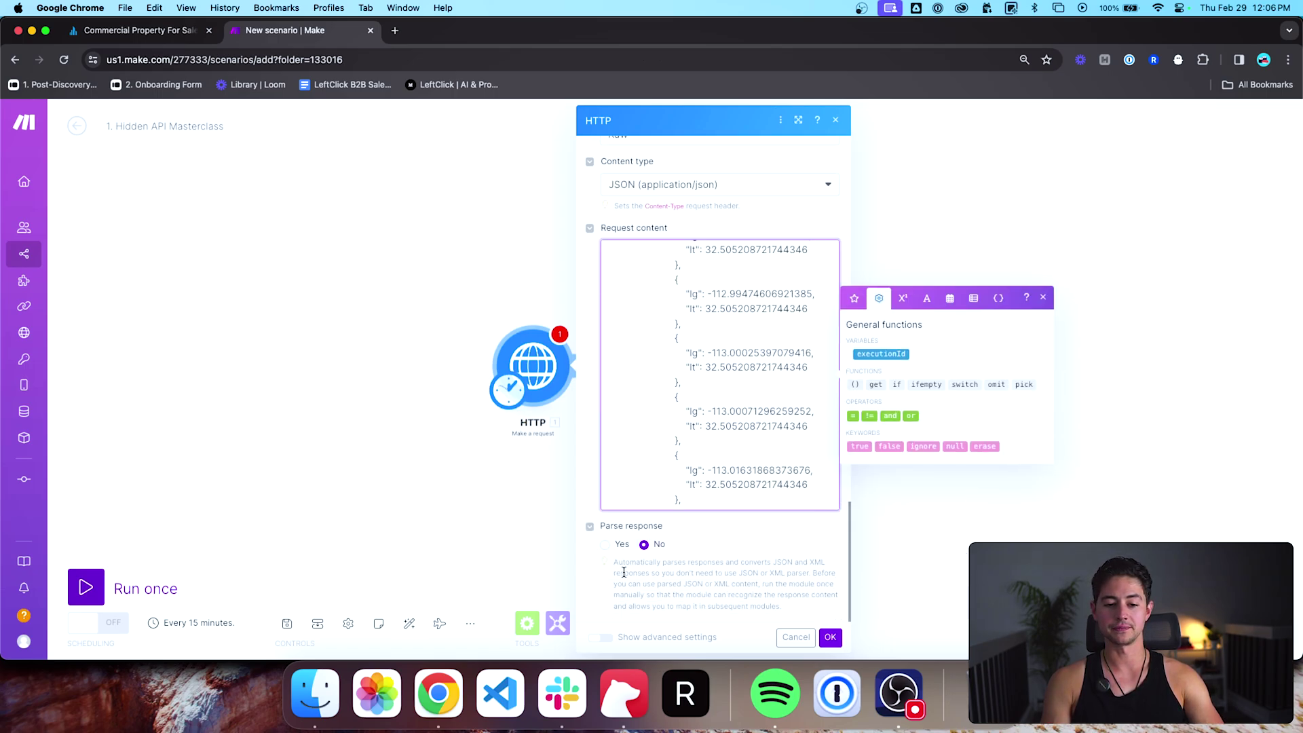
pyautogui.click(605, 545)
pyautogui.scroll(10, 593, 500)
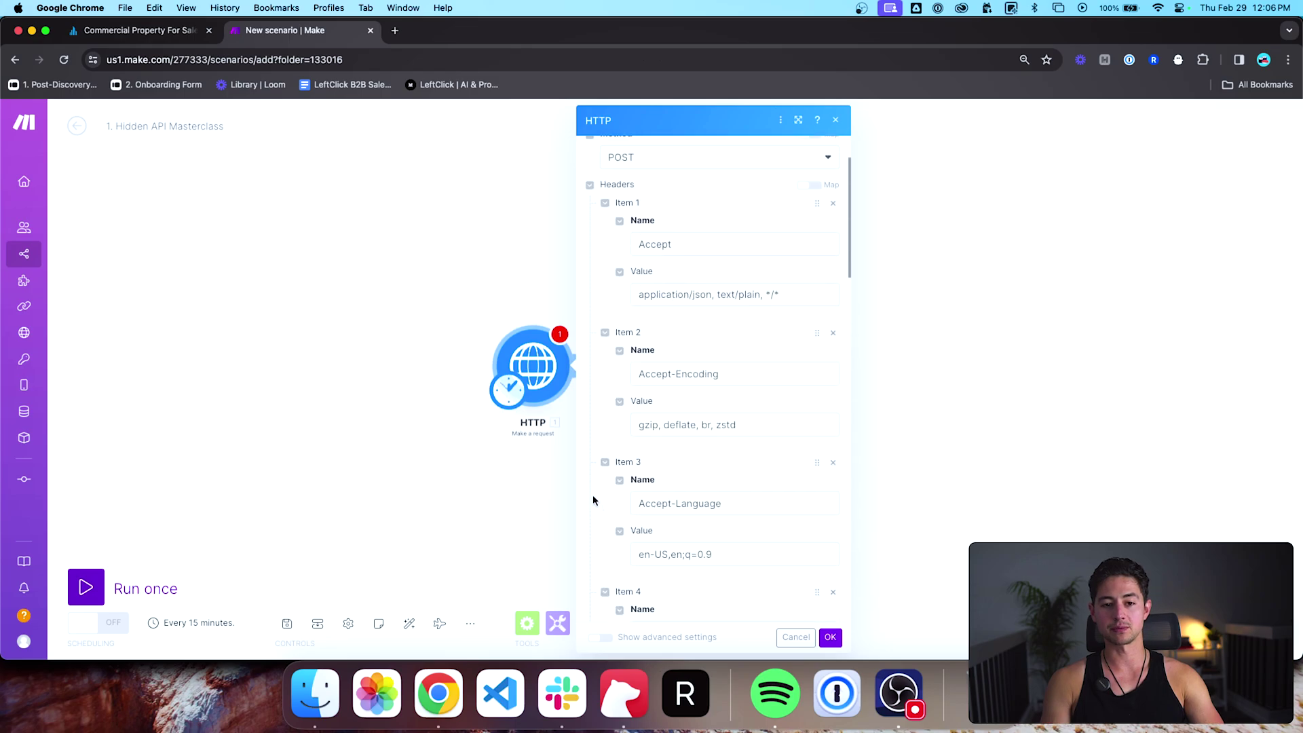
pyautogui.scroll(-6, 593, 500)
pyautogui.click(830, 639)
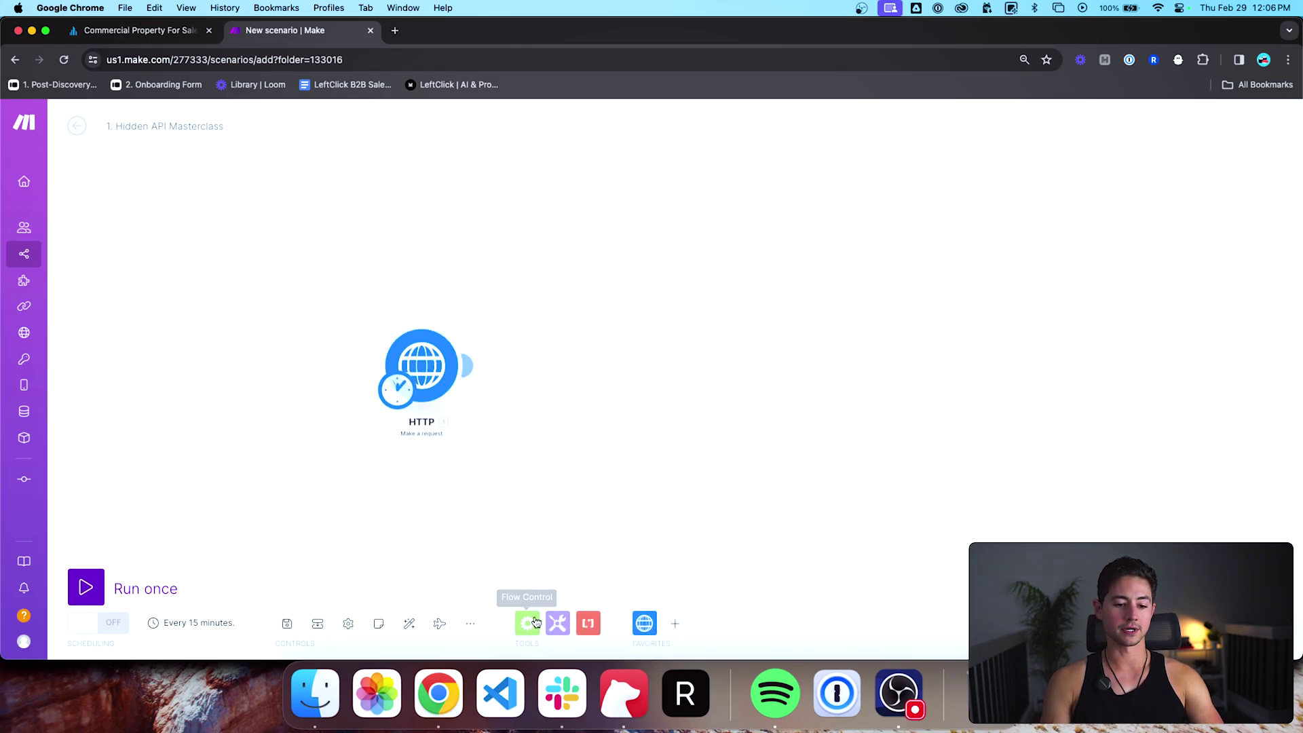
# Step: Run the scenario once, sending the HTTP request with the Crexi search payload
pyautogui.click(557, 623)
pyautogui.moveTo(562, 526); pyautogui.dragTo(595, 469)
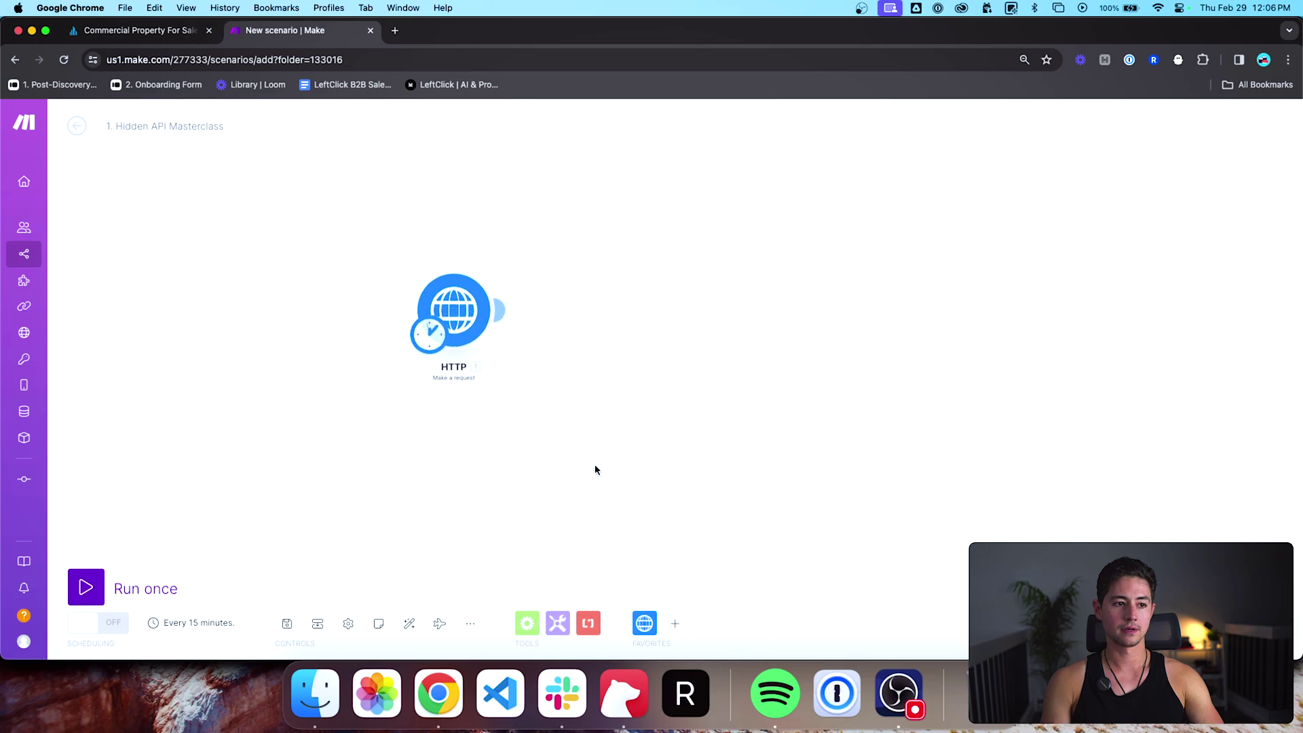
pyautogui.press('super+1')
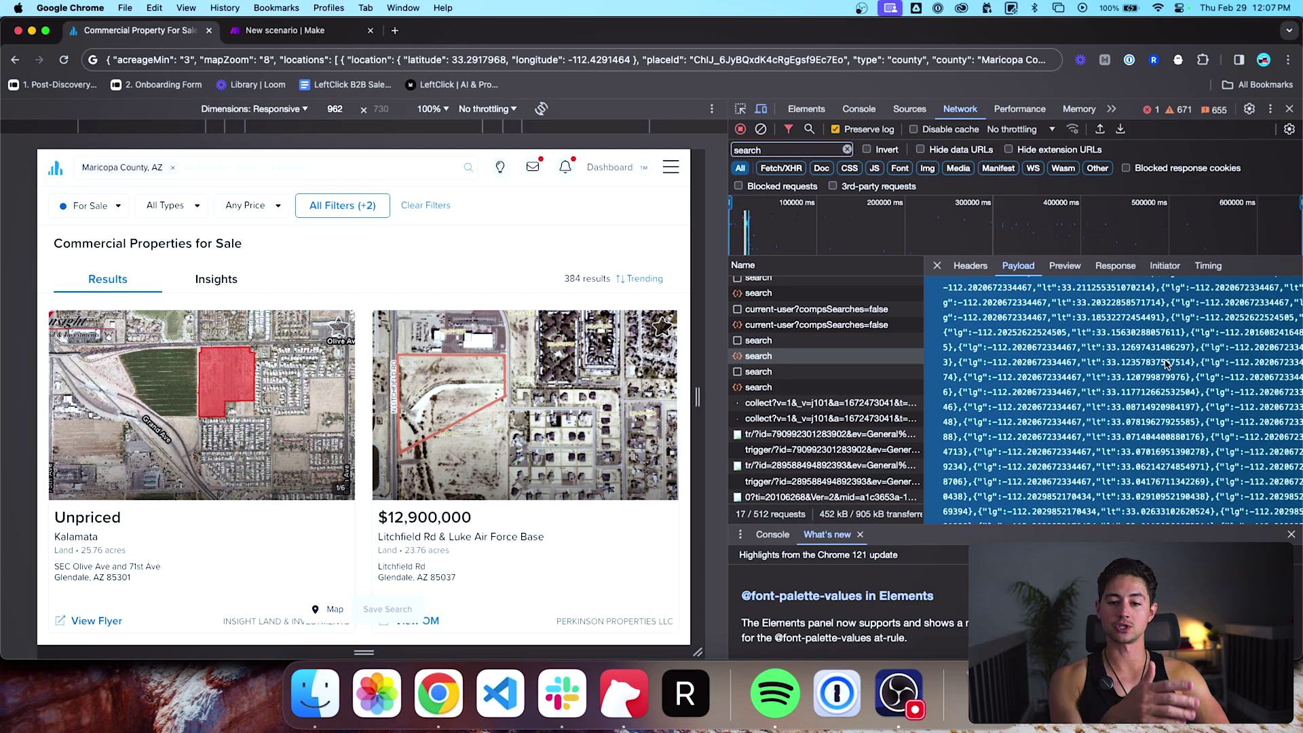
pyautogui.hotkey('ctrl', 'Tab')
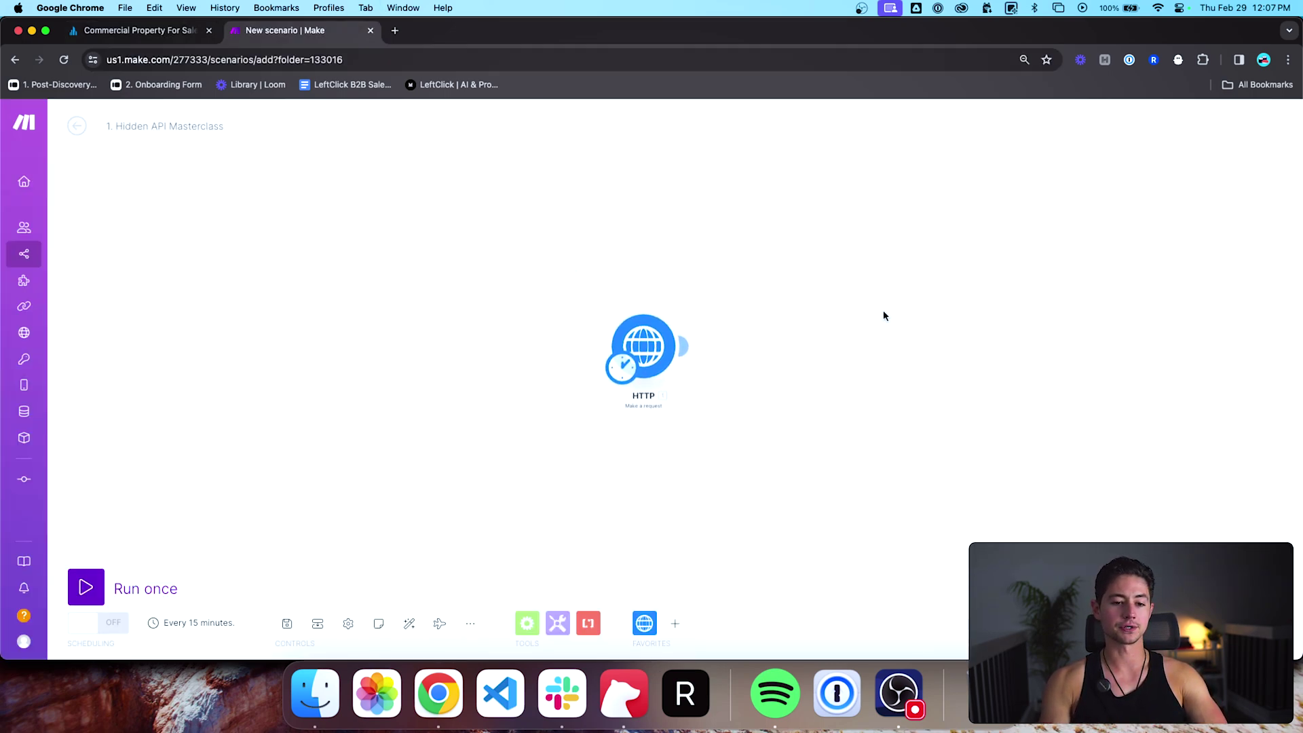
pyautogui.click(85, 589)
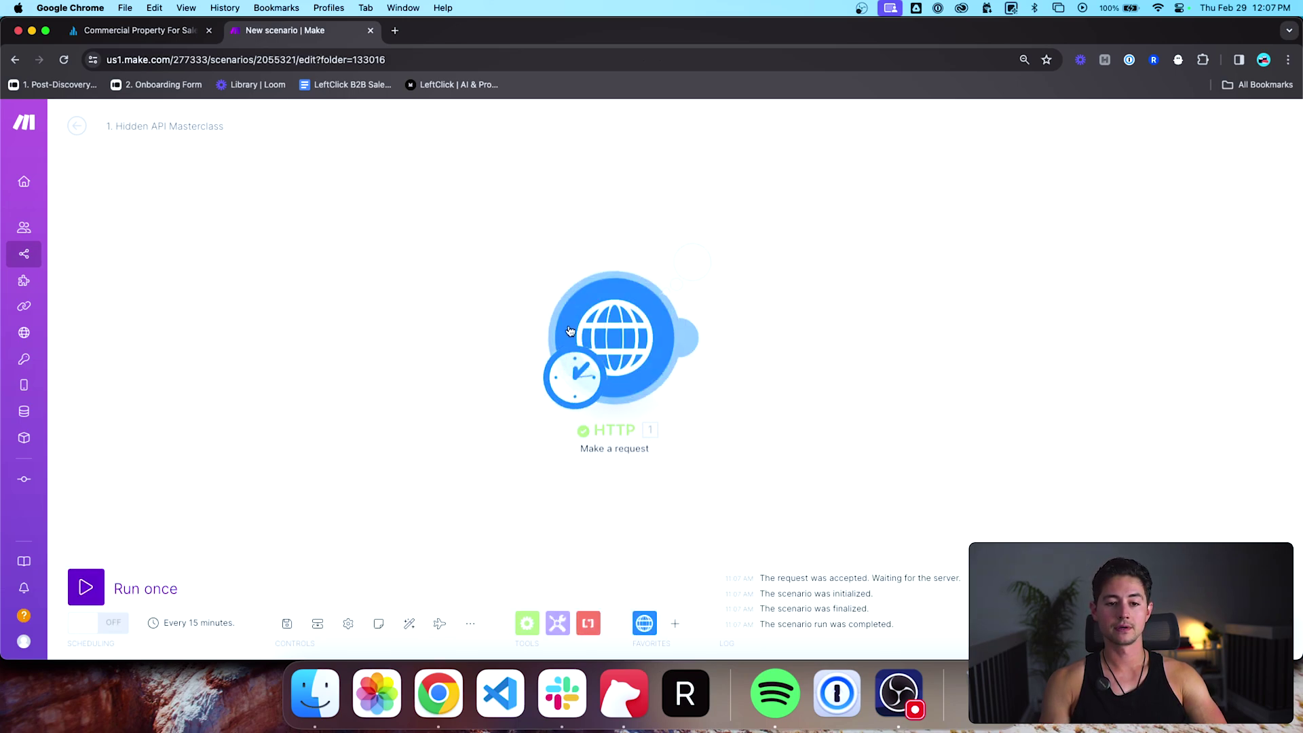
pyautogui.click(572, 269)
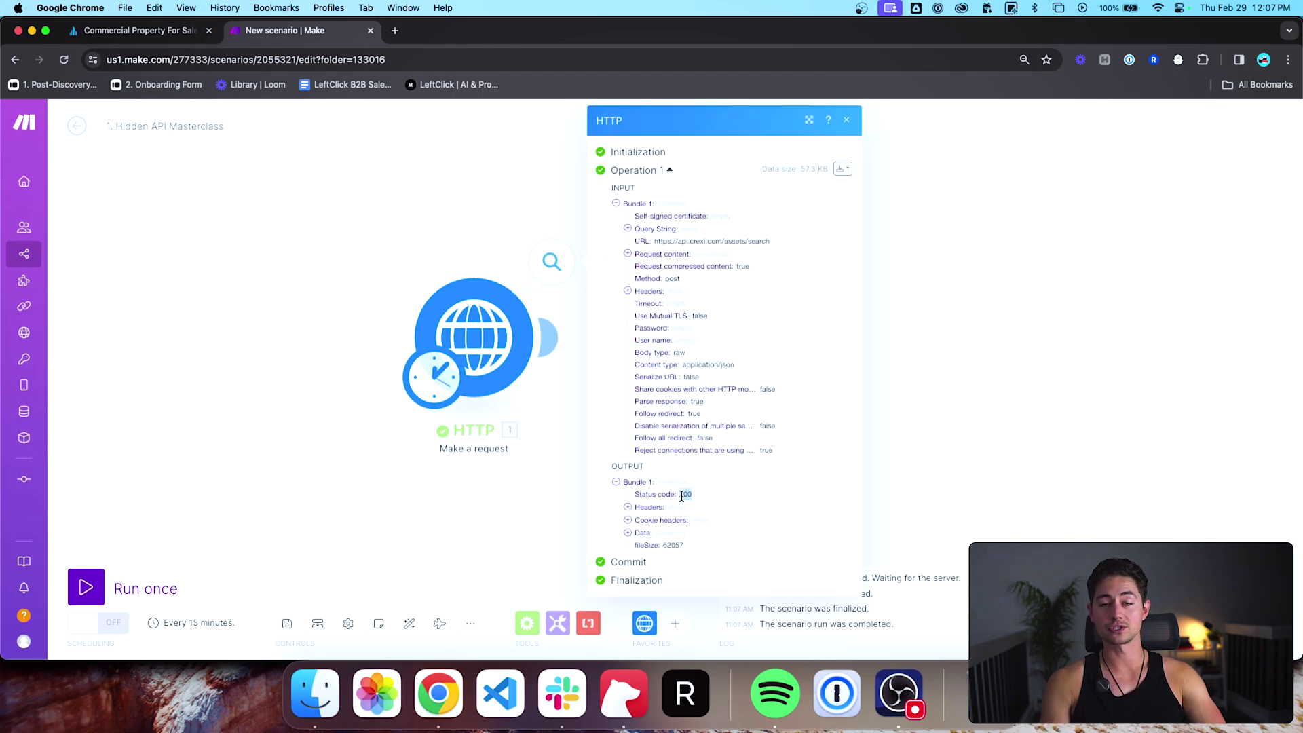
pyautogui.click(628, 533)
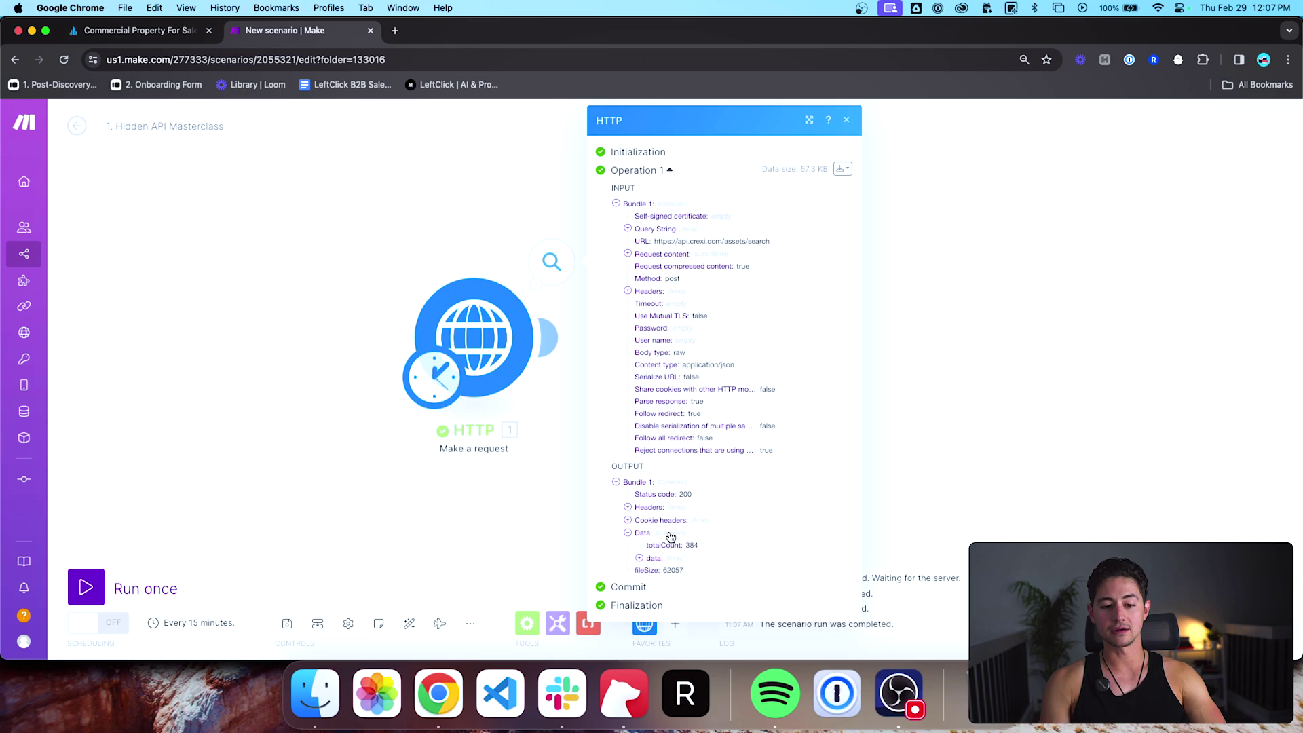
pyautogui.click(640, 558)
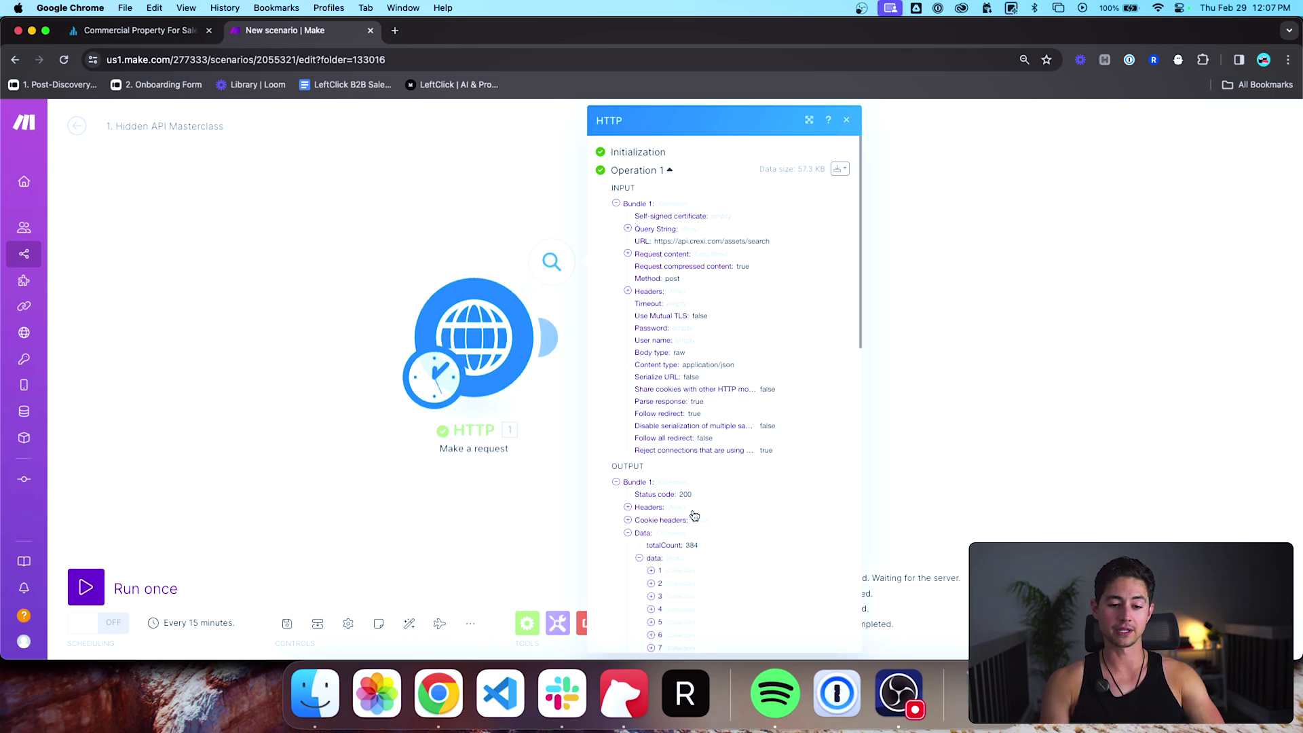
pyautogui.scroll(-5, 693, 515)
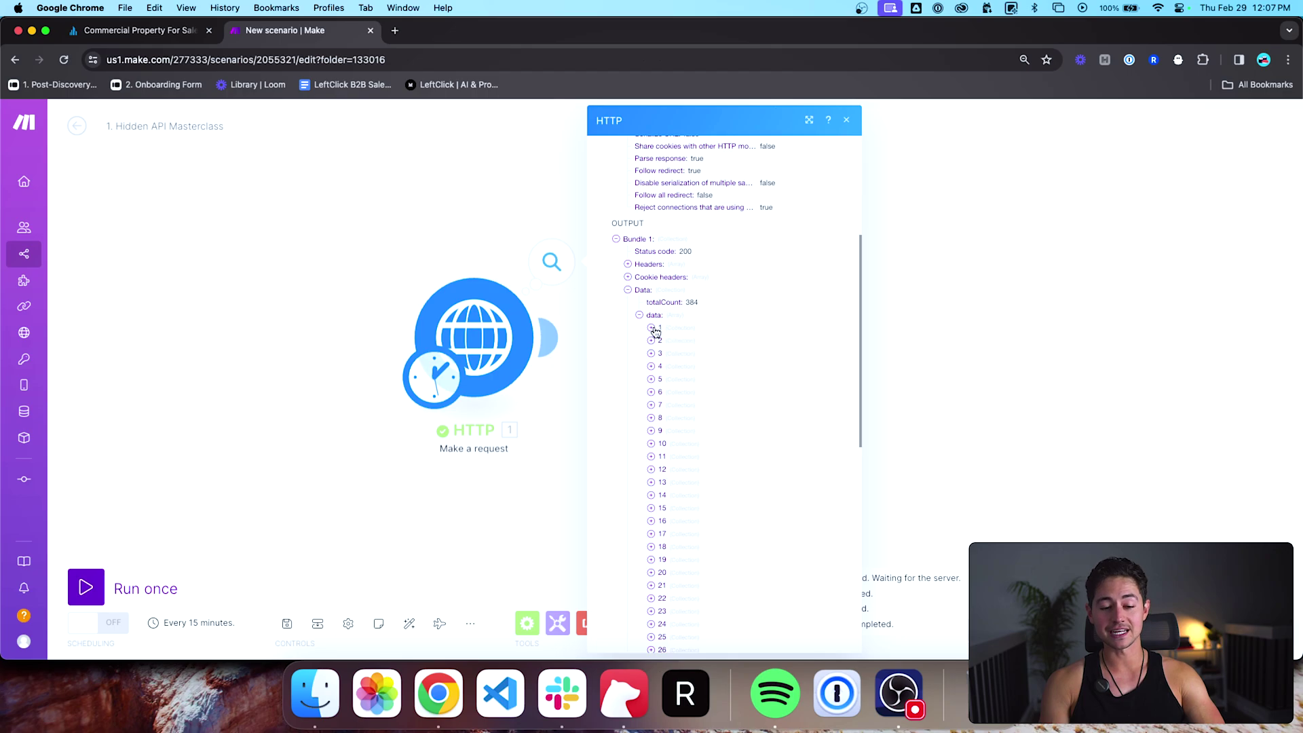
pyautogui.click(652, 329)
pyautogui.scroll(-3, 697, 360)
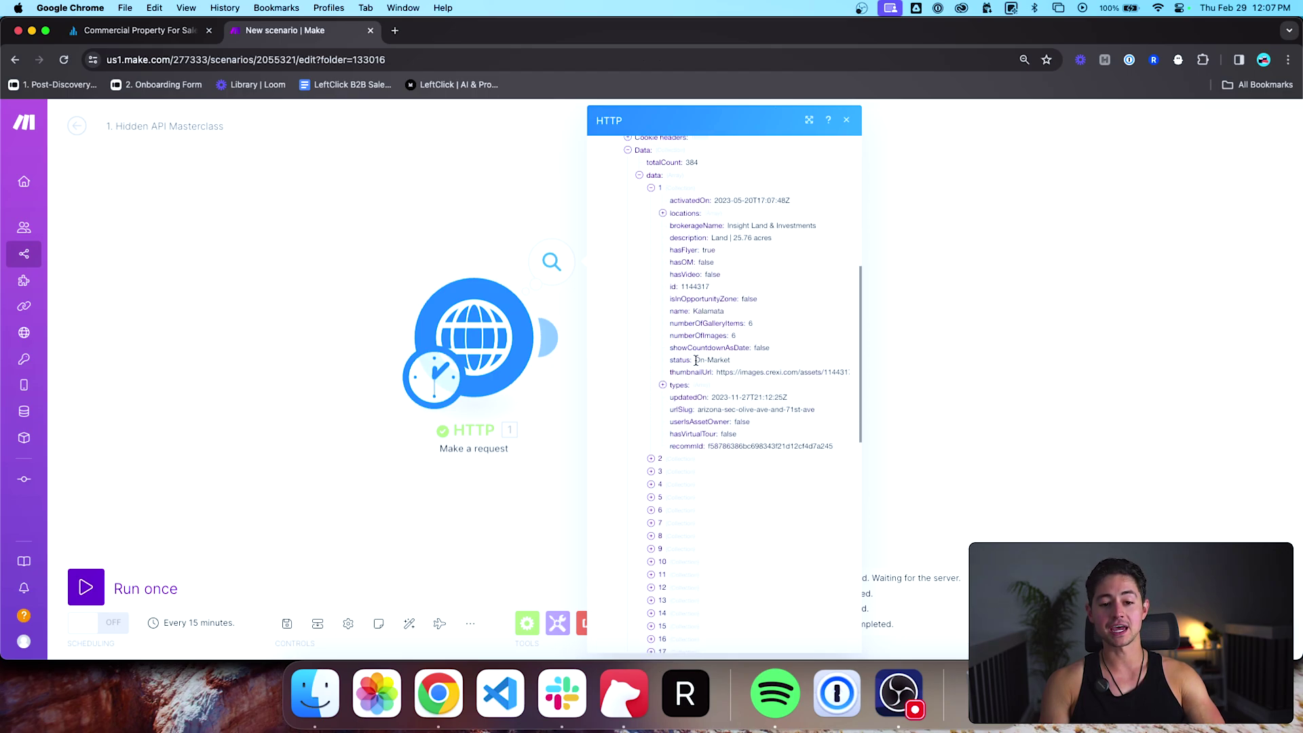
pyautogui.click(652, 439)
pyautogui.scroll(-5, 666, 464)
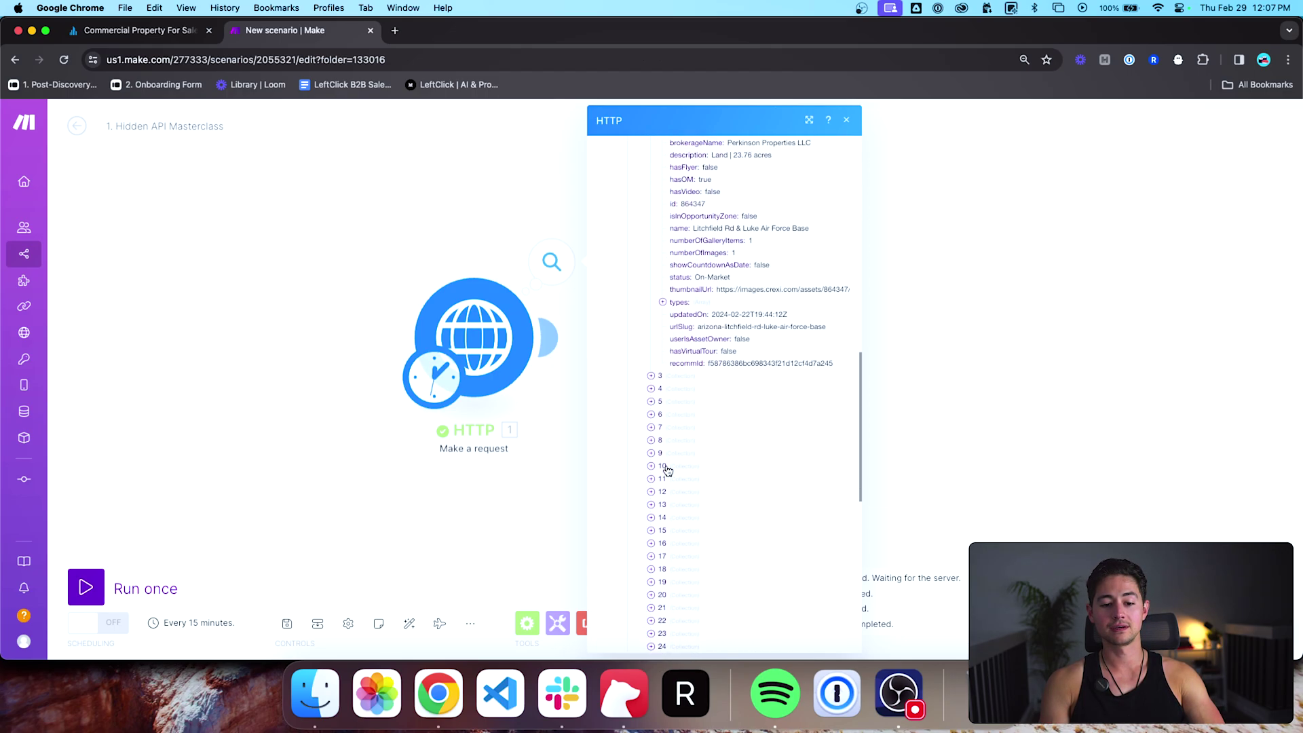
pyautogui.click(652, 376)
pyautogui.scroll(-4, 653, 421)
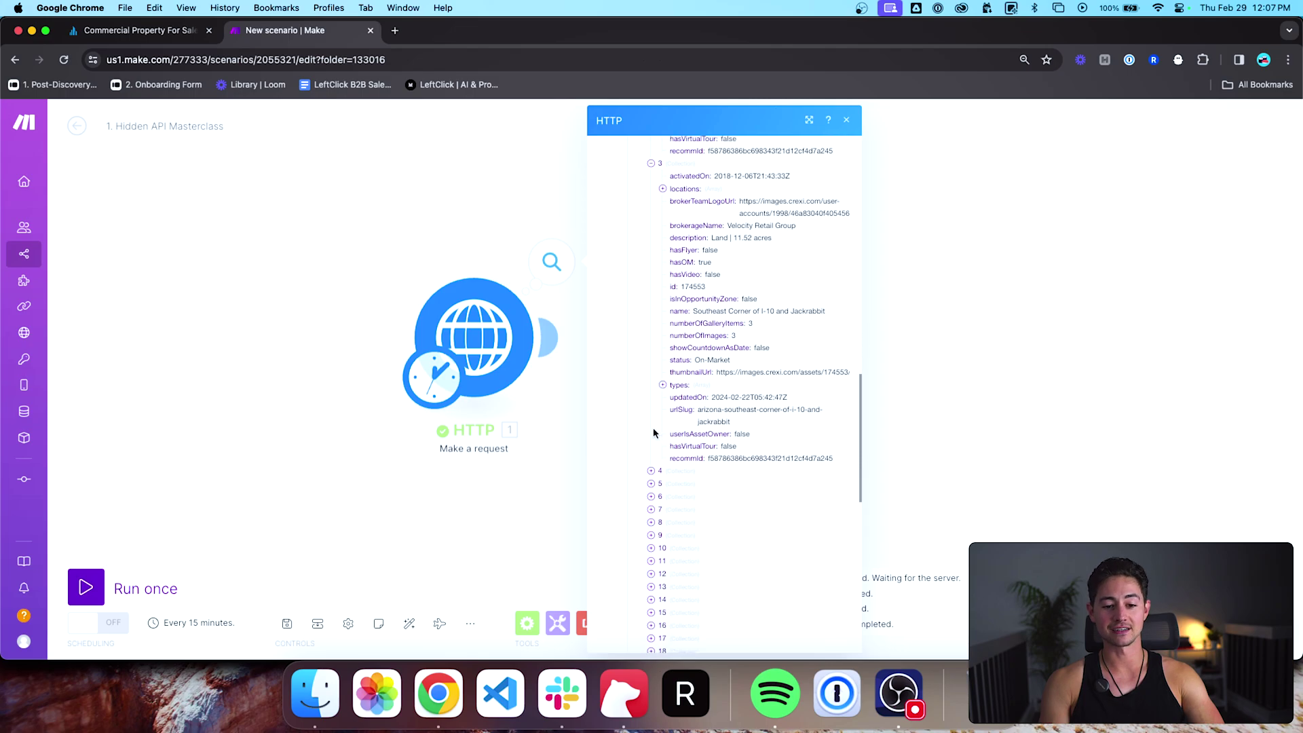
pyautogui.scroll(10, 776, 437)
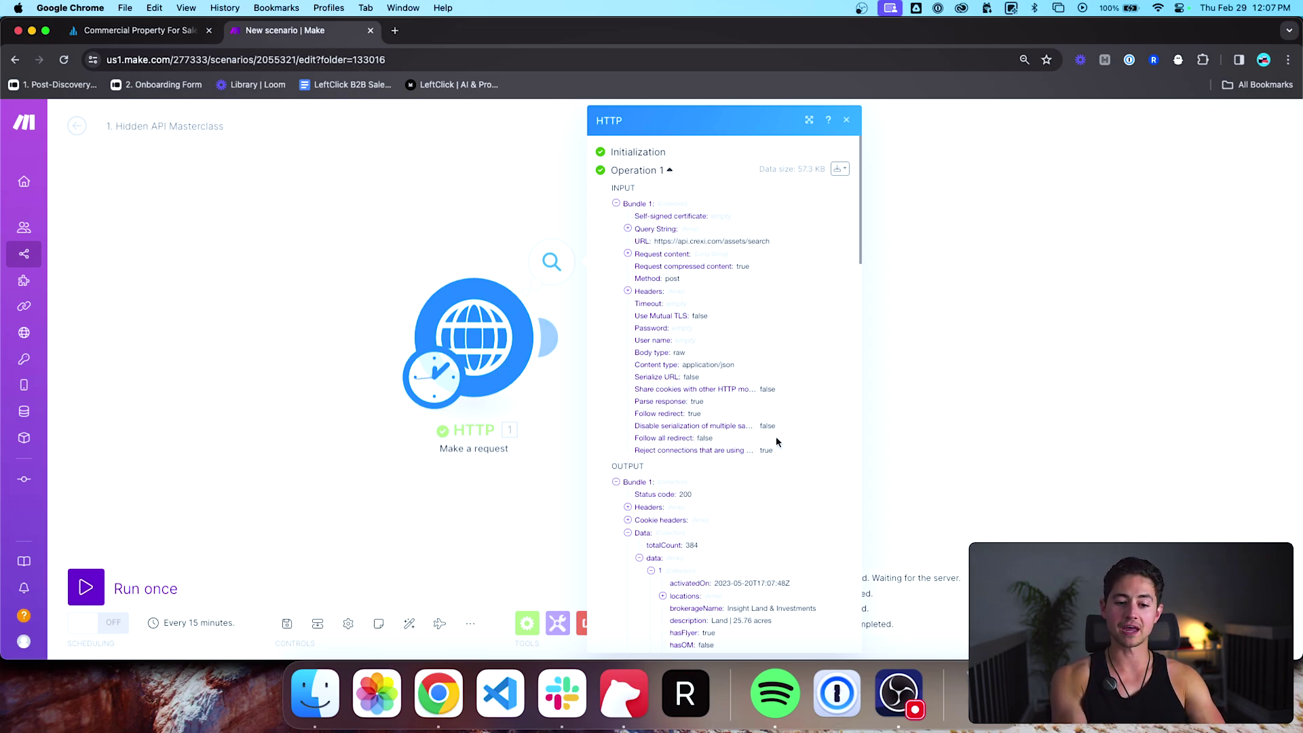
pyautogui.scroll(-5, 776, 437)
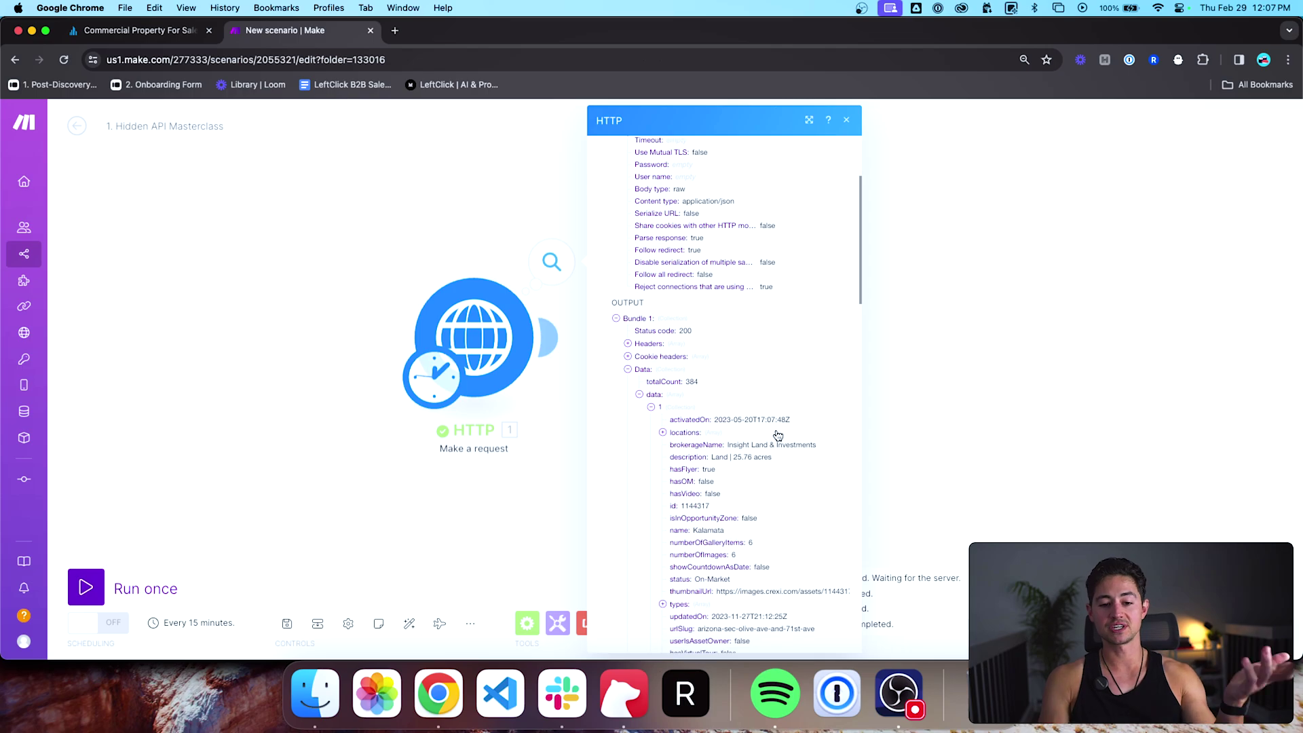
pyautogui.scroll(-5, 894, 376)
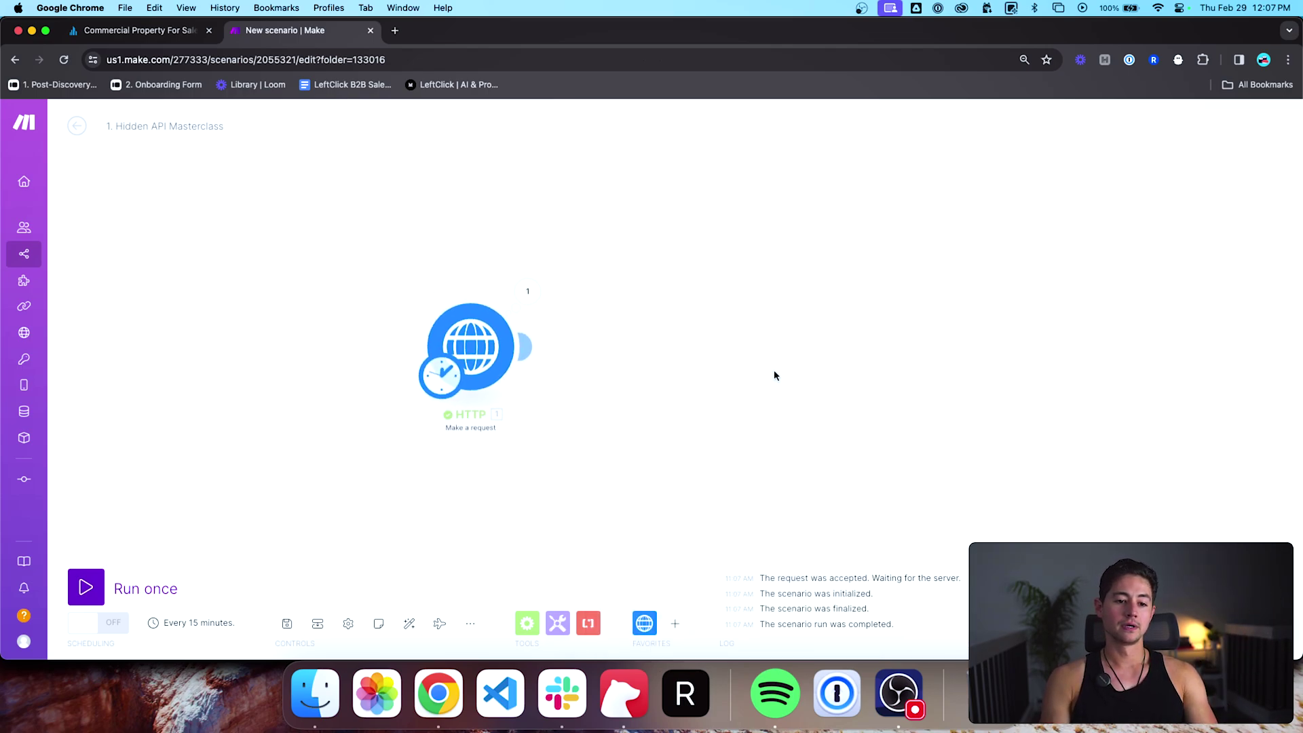
# Step: Attach a Google Sheets 'Add a Row' module after the HTTP module
pyautogui.click(676, 623)
pyautogui.press('super+t')
pyautogui.write('sheets.new')
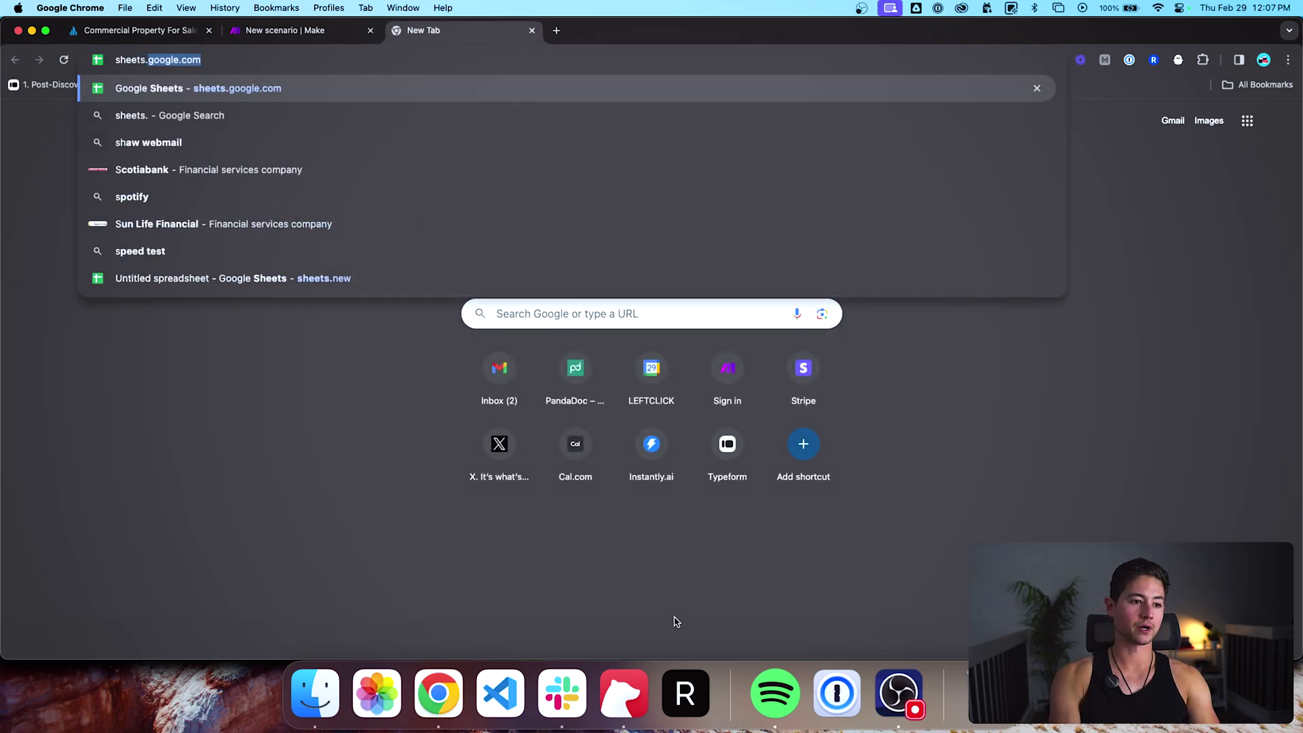
pyautogui.press('Return')
pyautogui.hotkey('ctrl', 'shift', 'Tab')
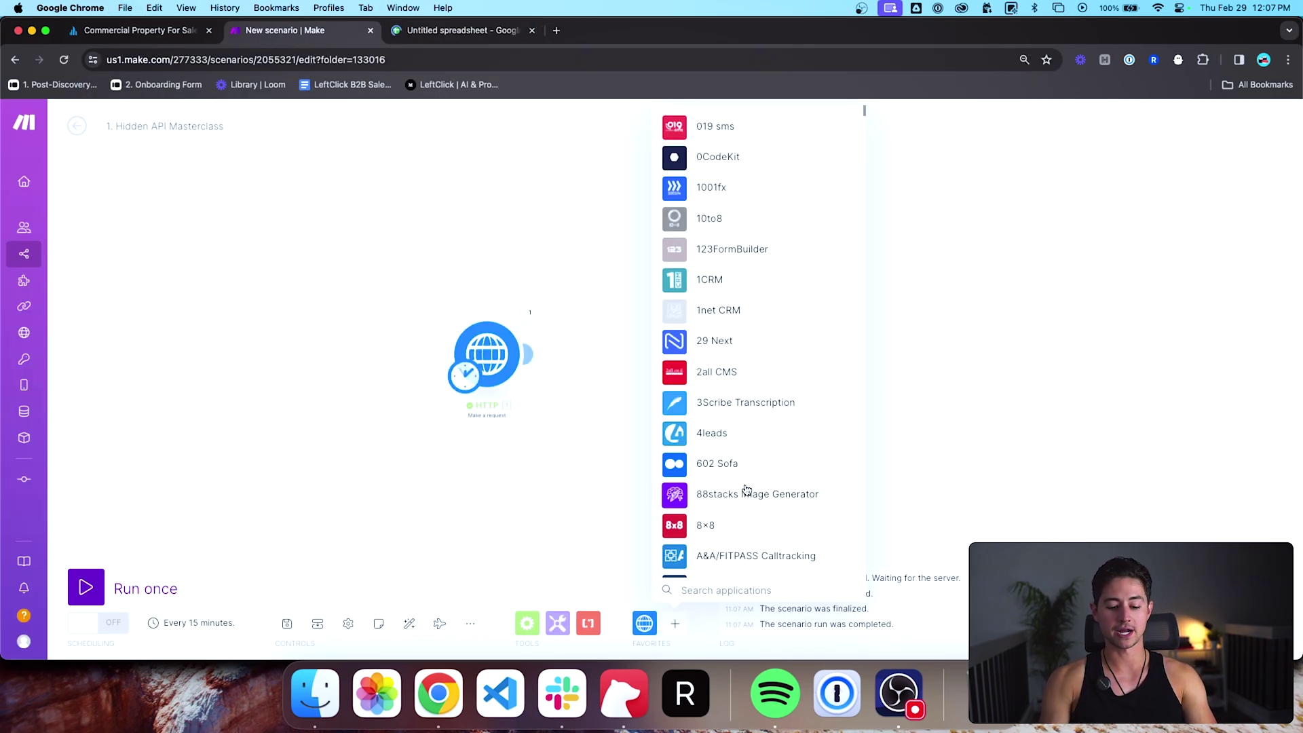
pyautogui.write('sheet')
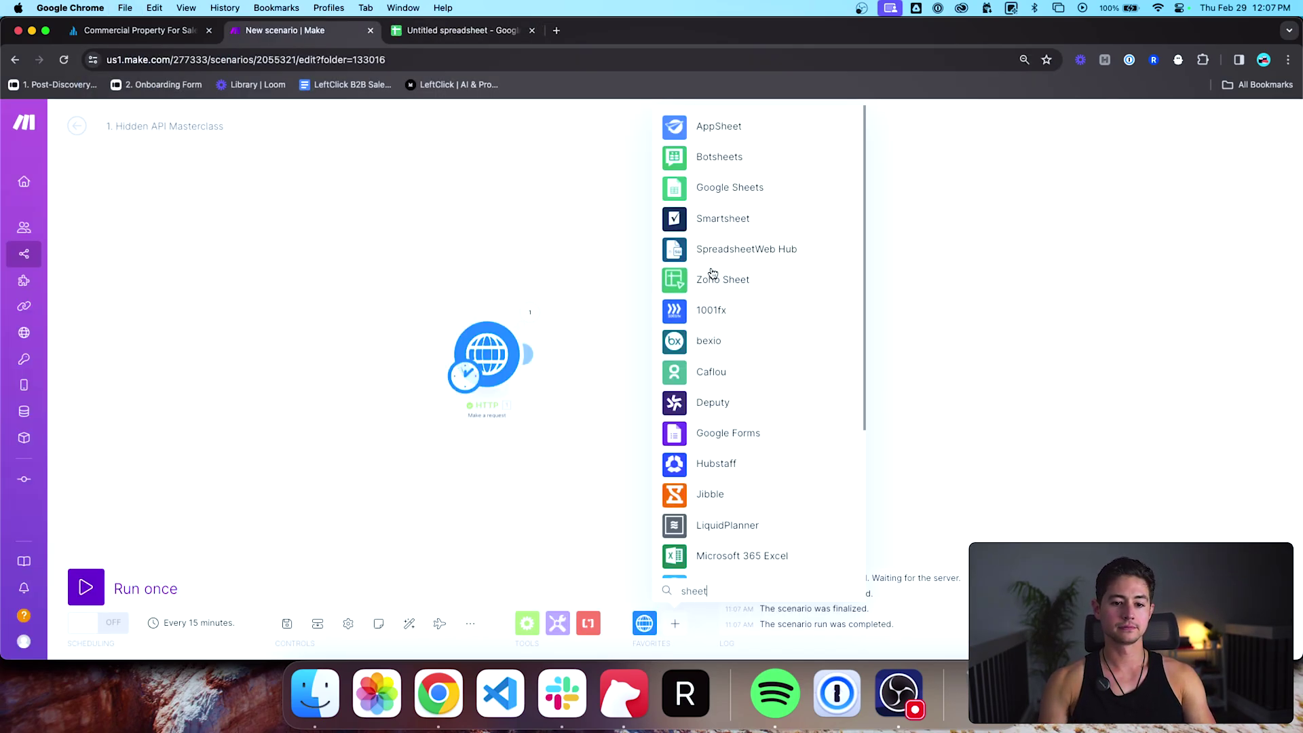
pyautogui.write('s')
pyautogui.scroll(-1, 725, 272)
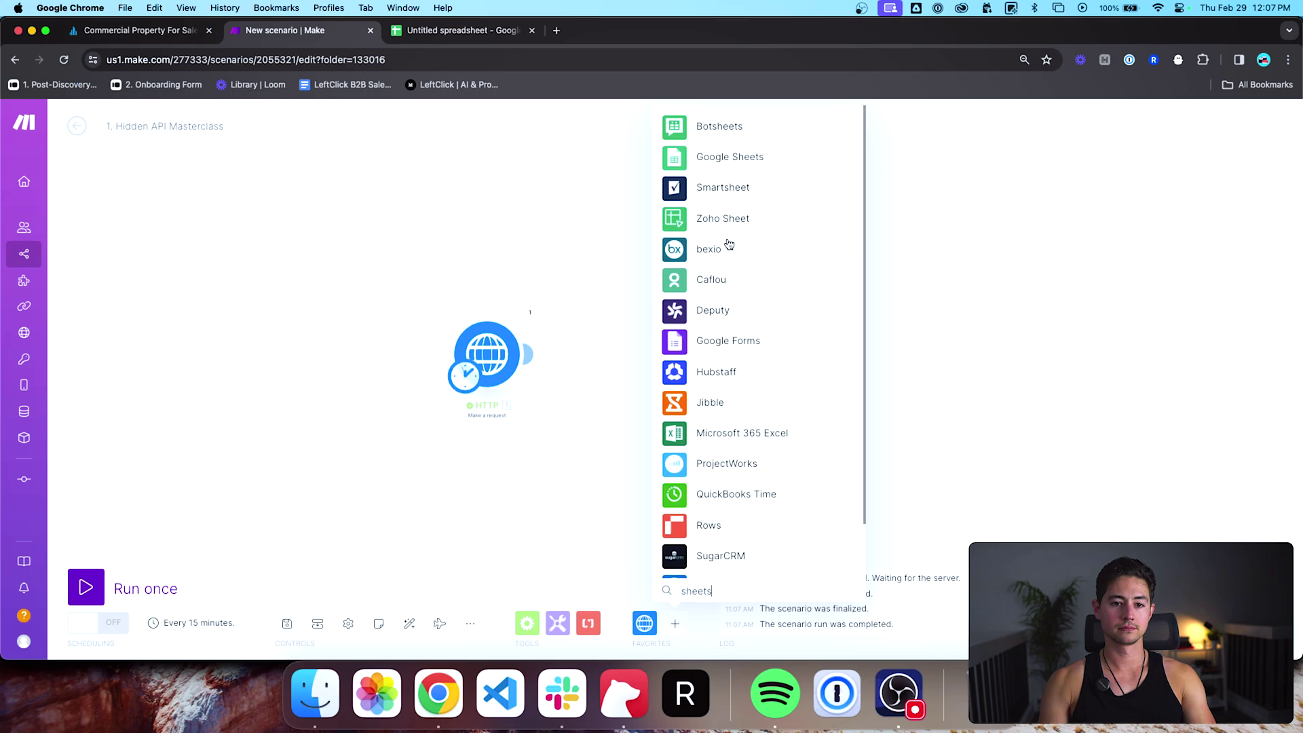
pyautogui.click(719, 164)
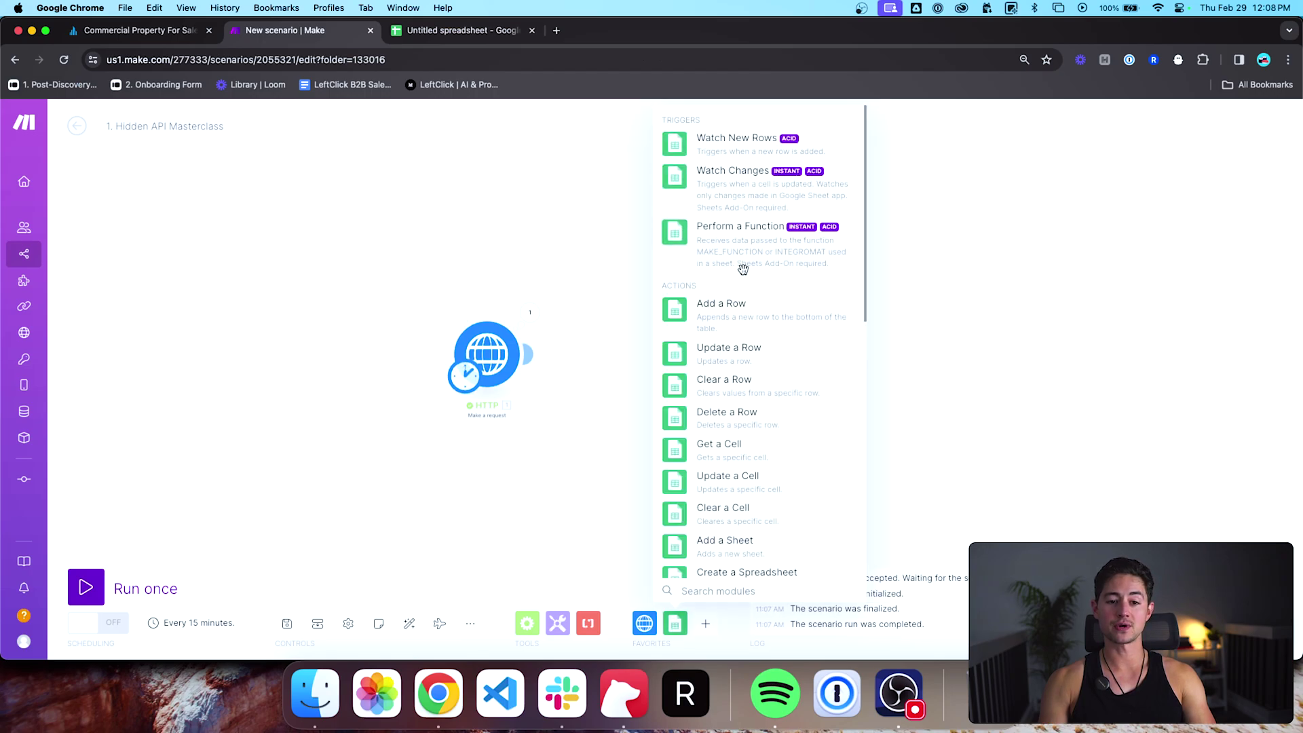
pyautogui.scroll(-1, 744, 269)
pyautogui.click(745, 273)
pyautogui.moveTo(745, 283); pyautogui.dragTo(626, 360)
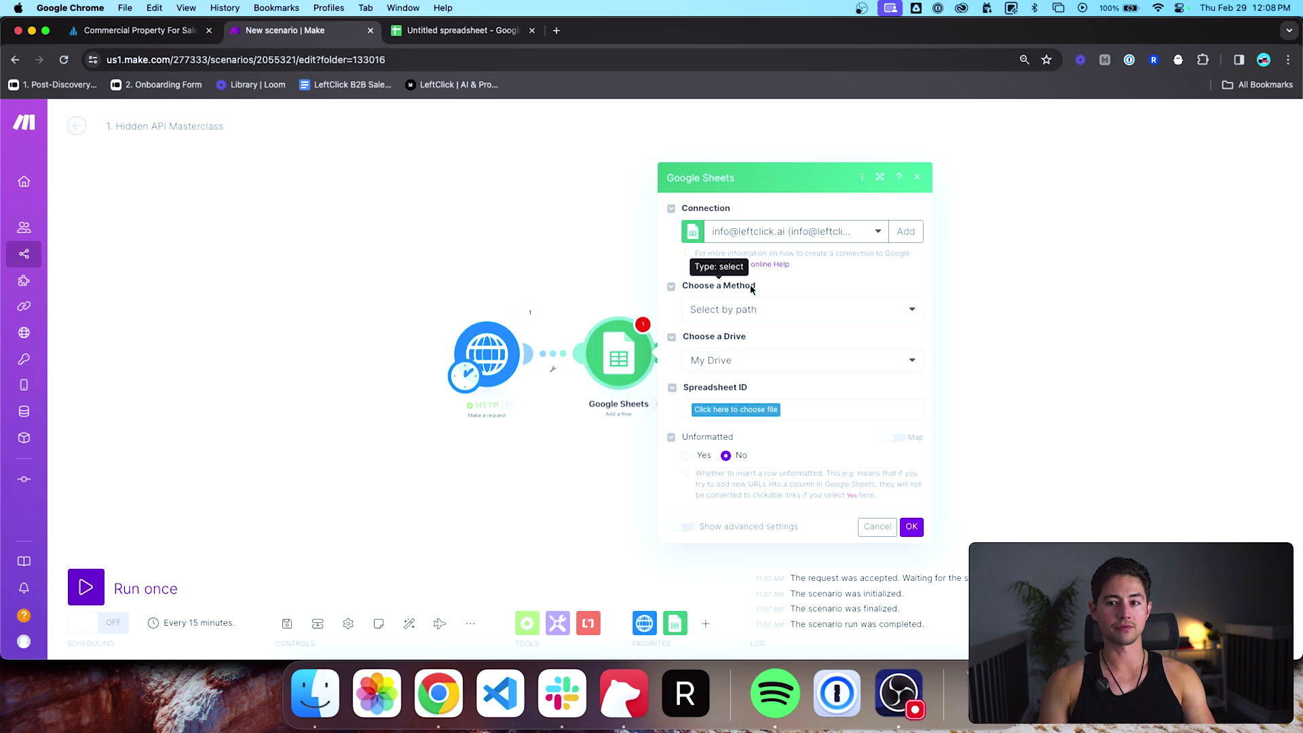
# Step: Switch Google Sheets to the other Google account on the Sheets home page
pyautogui.hotkey('ctrl', 'Tab')
pyautogui.click(1279, 120)
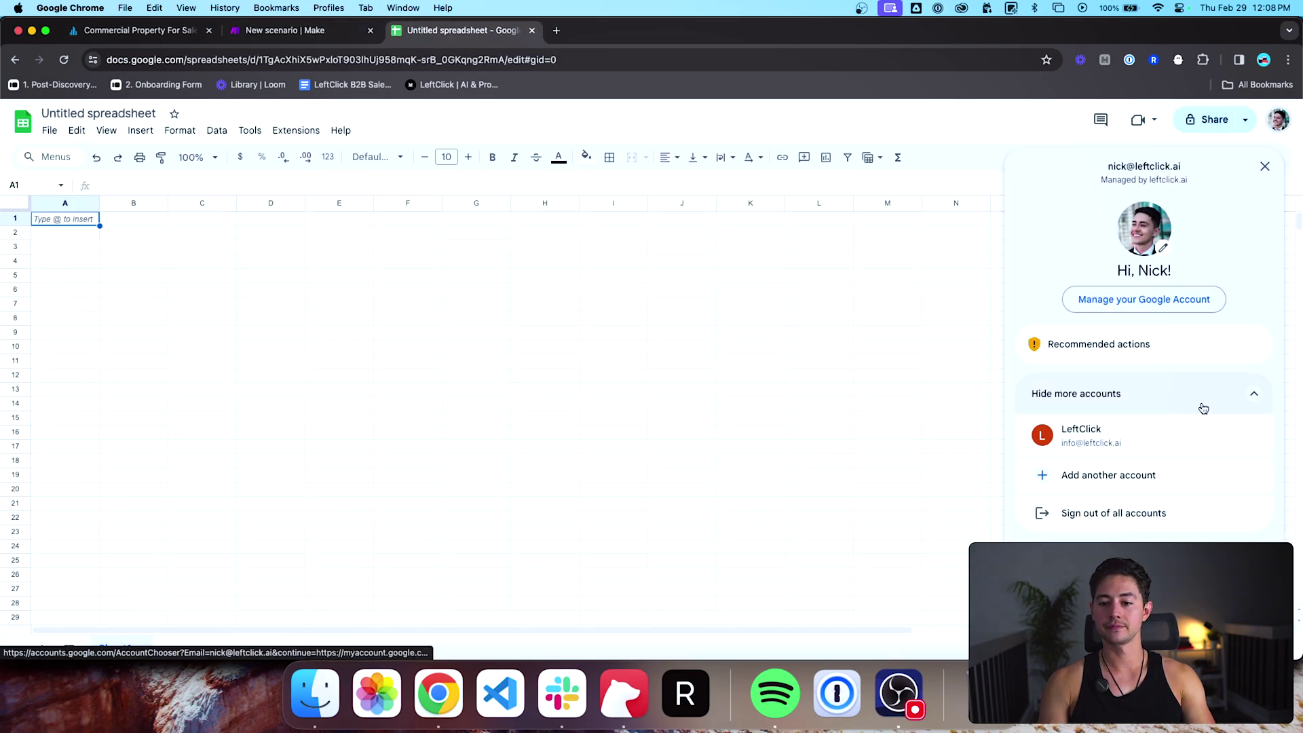
pyautogui.click(1179, 429)
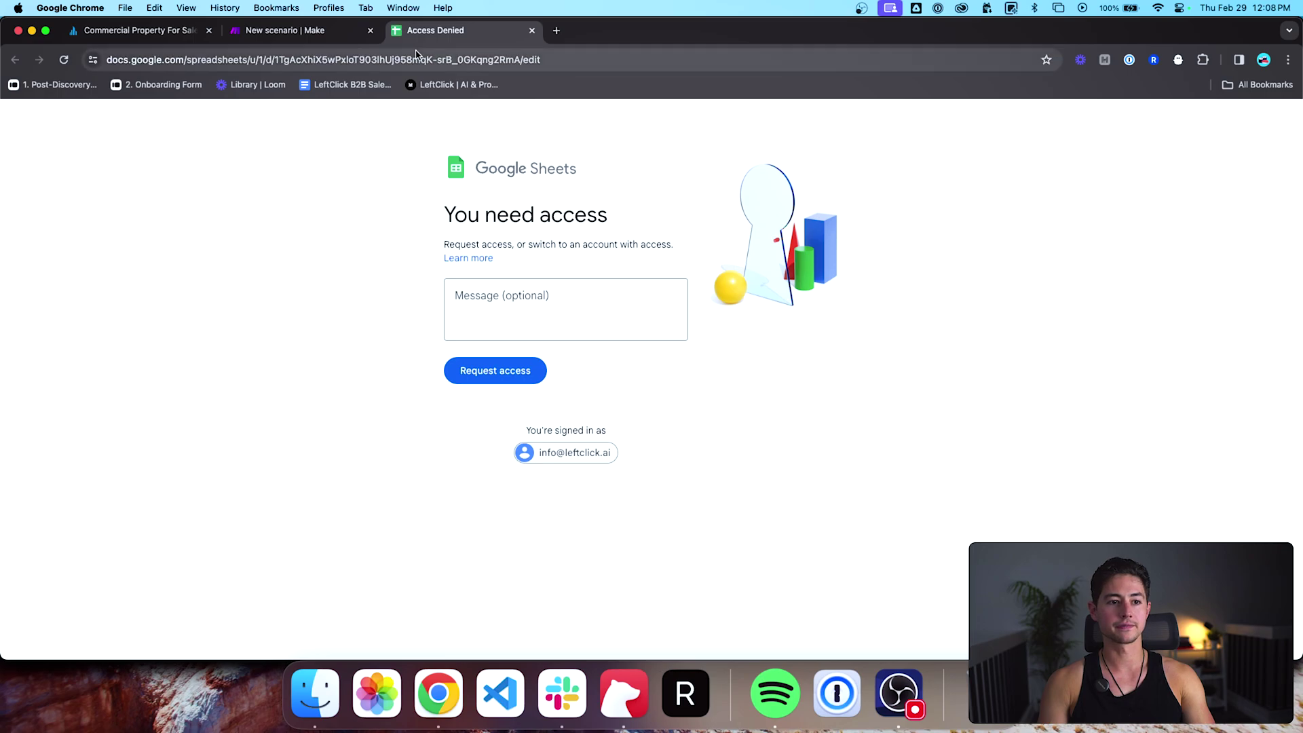
pyautogui.click(416, 60)
pyautogui.write('sheets')
pyautogui.press('Return')
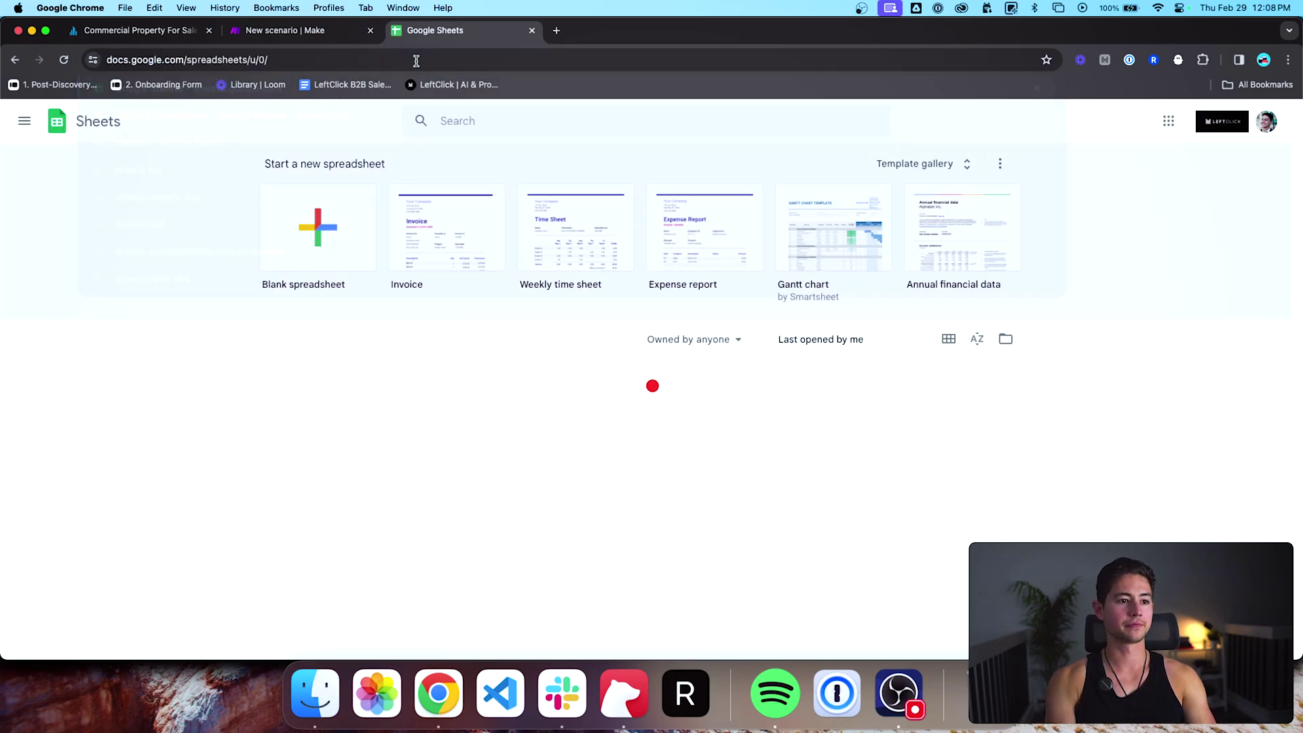
pyautogui.click(1267, 121)
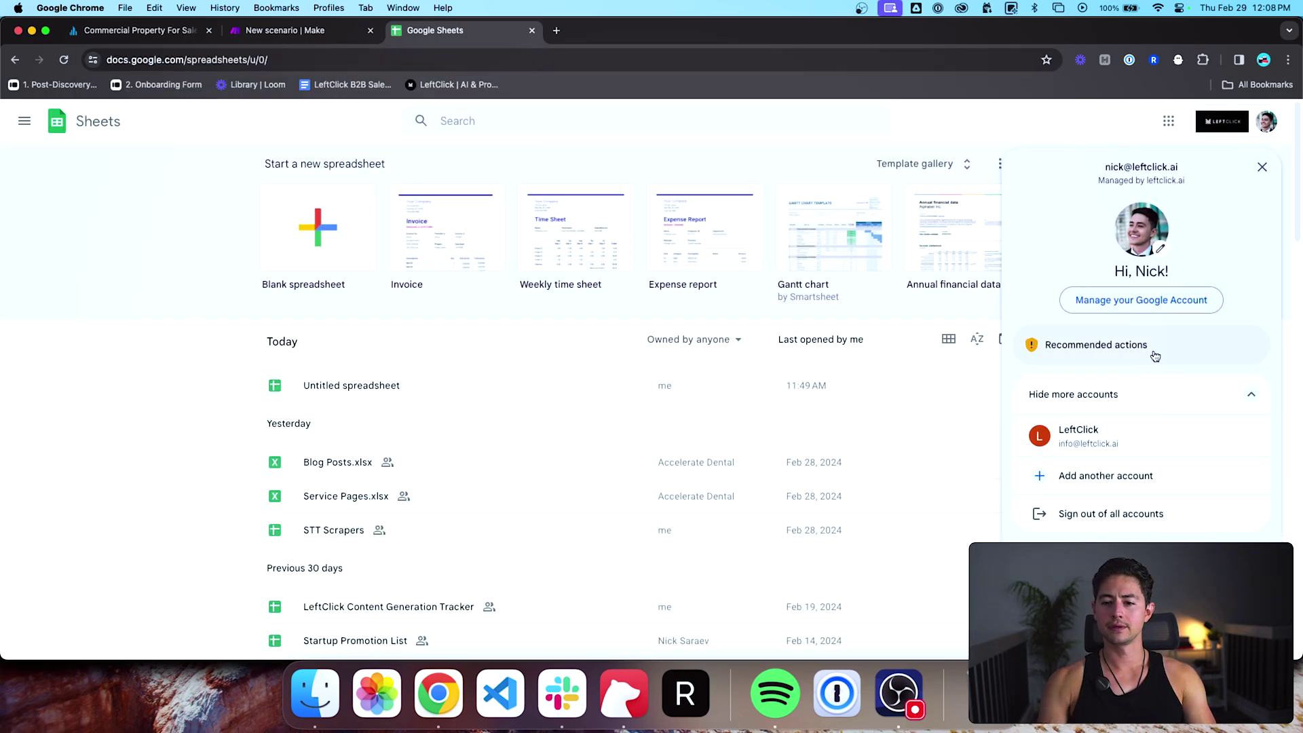
pyautogui.click(1142, 433)
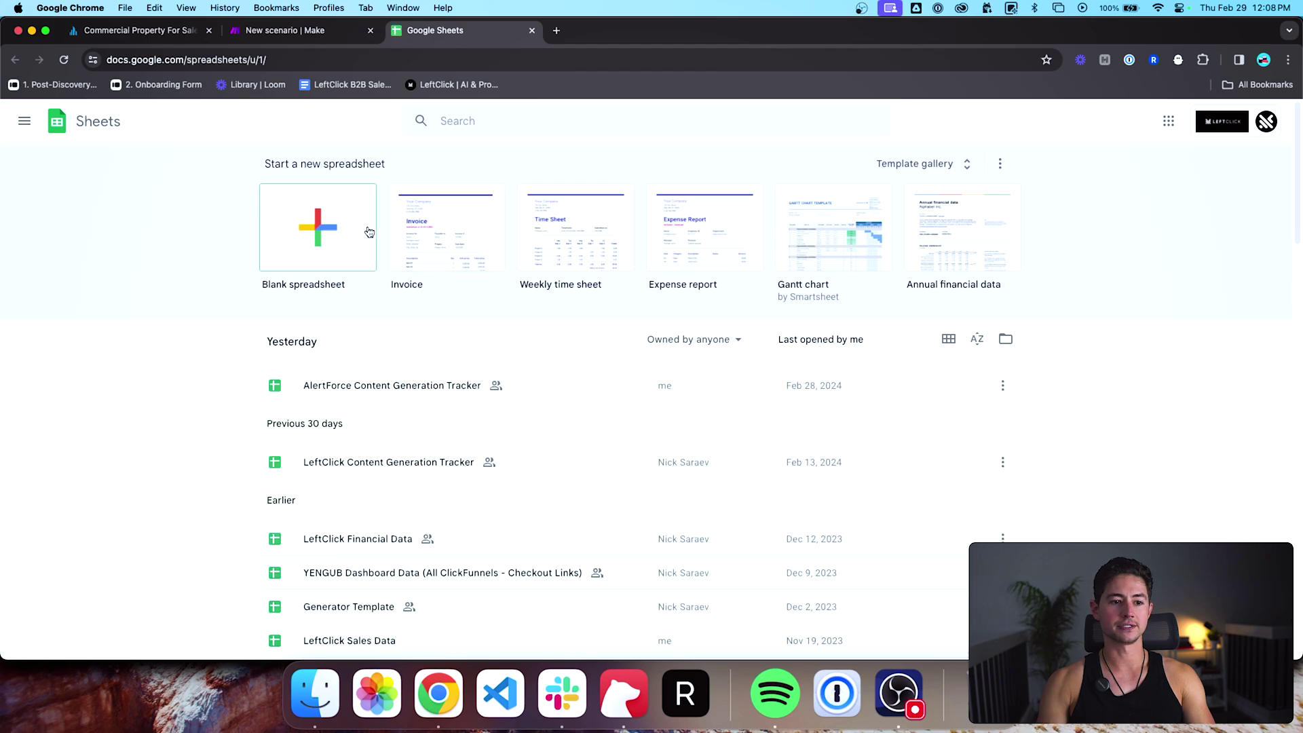
# Step: Create a blank spreadsheet and title it 'Example Crexi Data Dump'
pyautogui.click(318, 227)
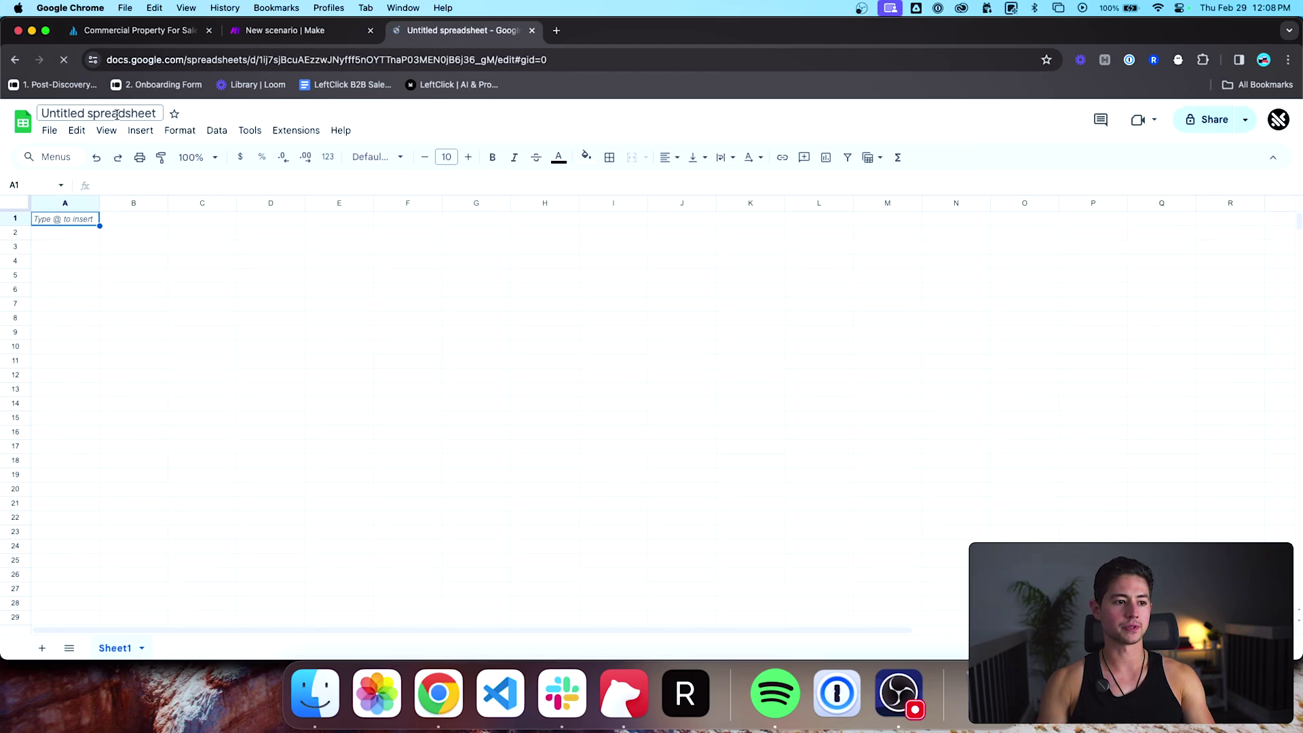
pyautogui.click(98, 113)
pyautogui.write('Example')
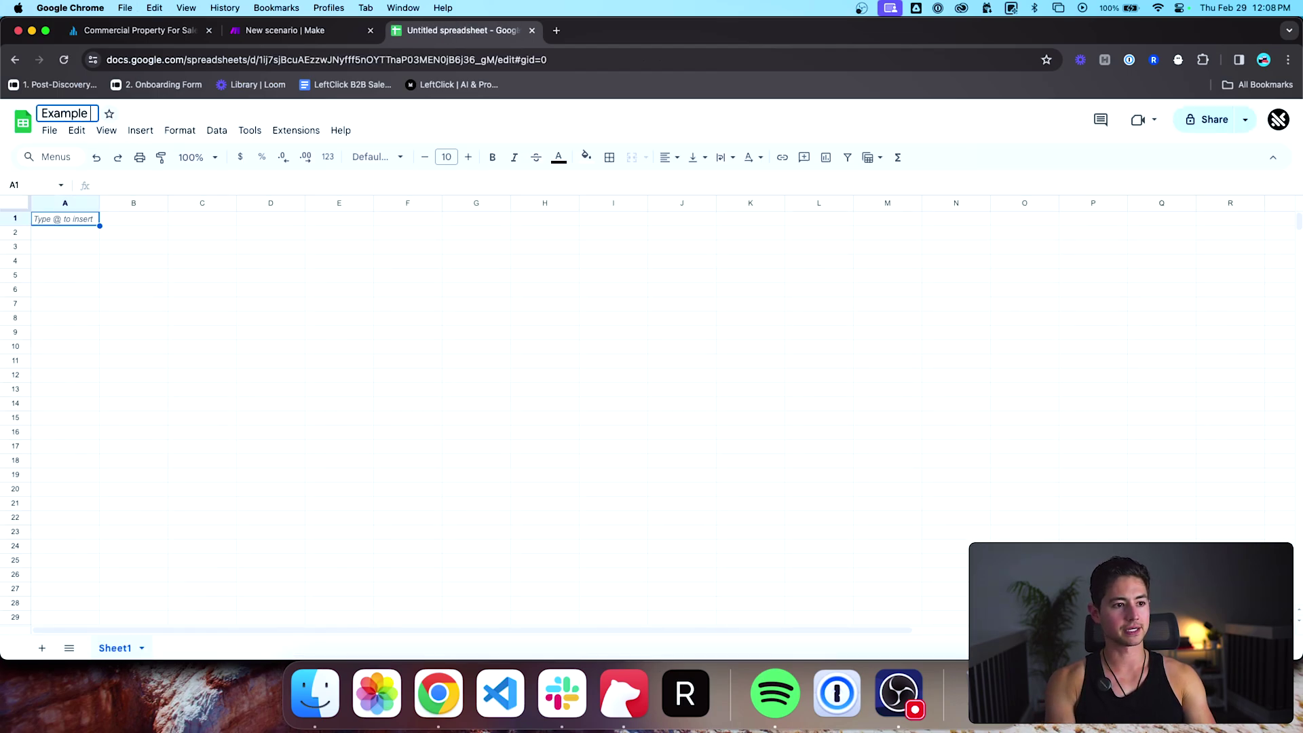
pyautogui.write(' Crexi Data Dump')
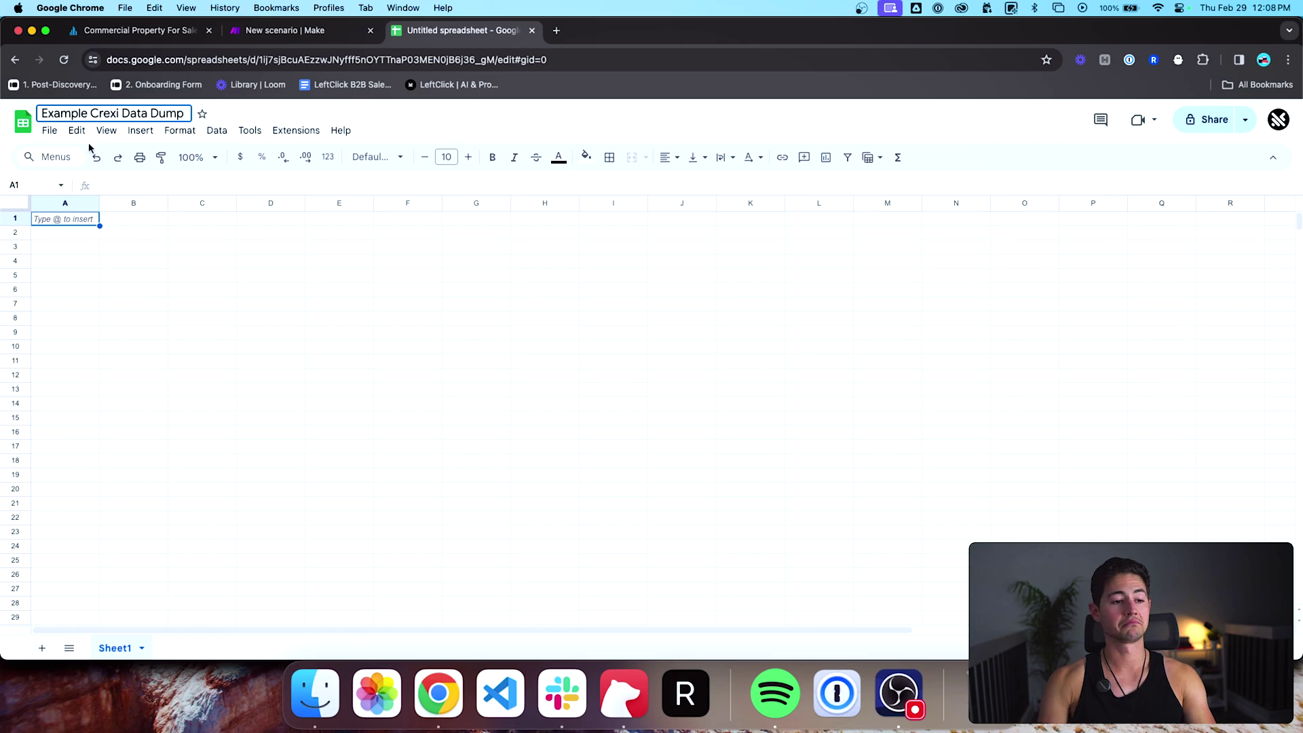
pyautogui.click(61, 222)
pyautogui.click(202, 222)
pyautogui.click(116, 223)
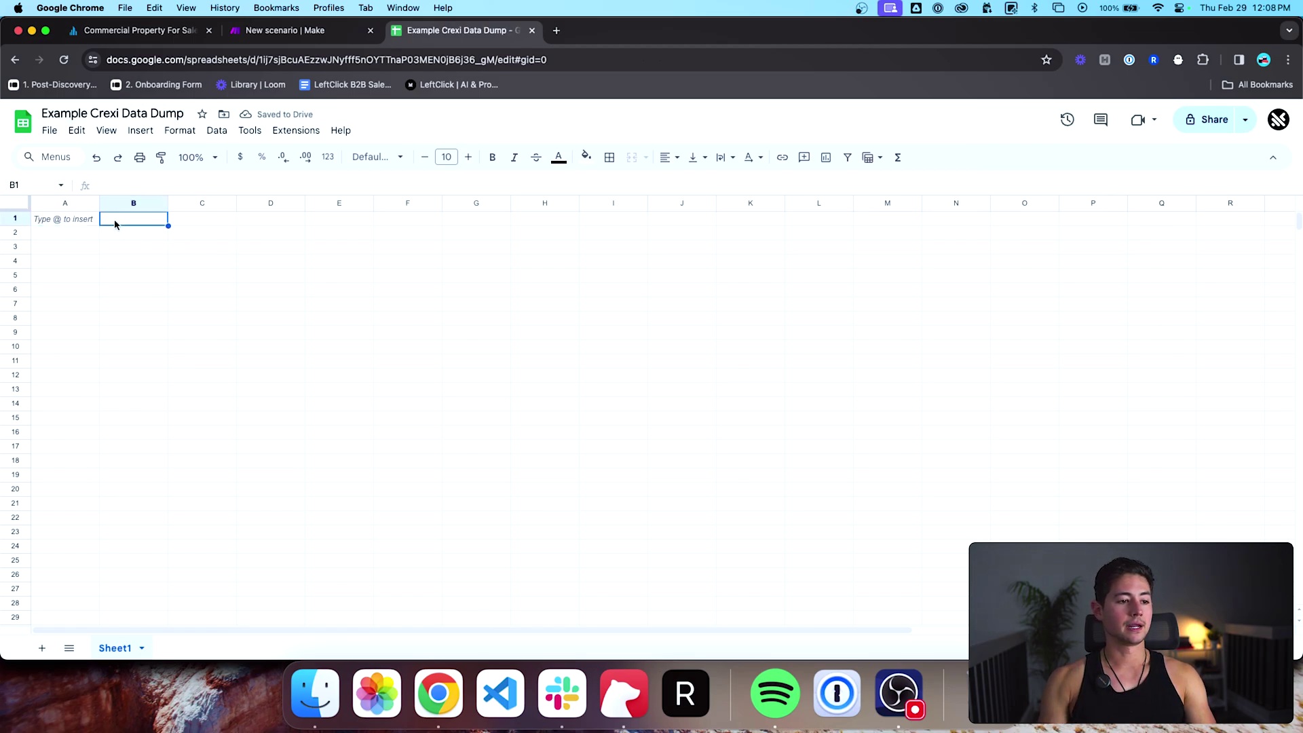
pyautogui.click(79, 218)
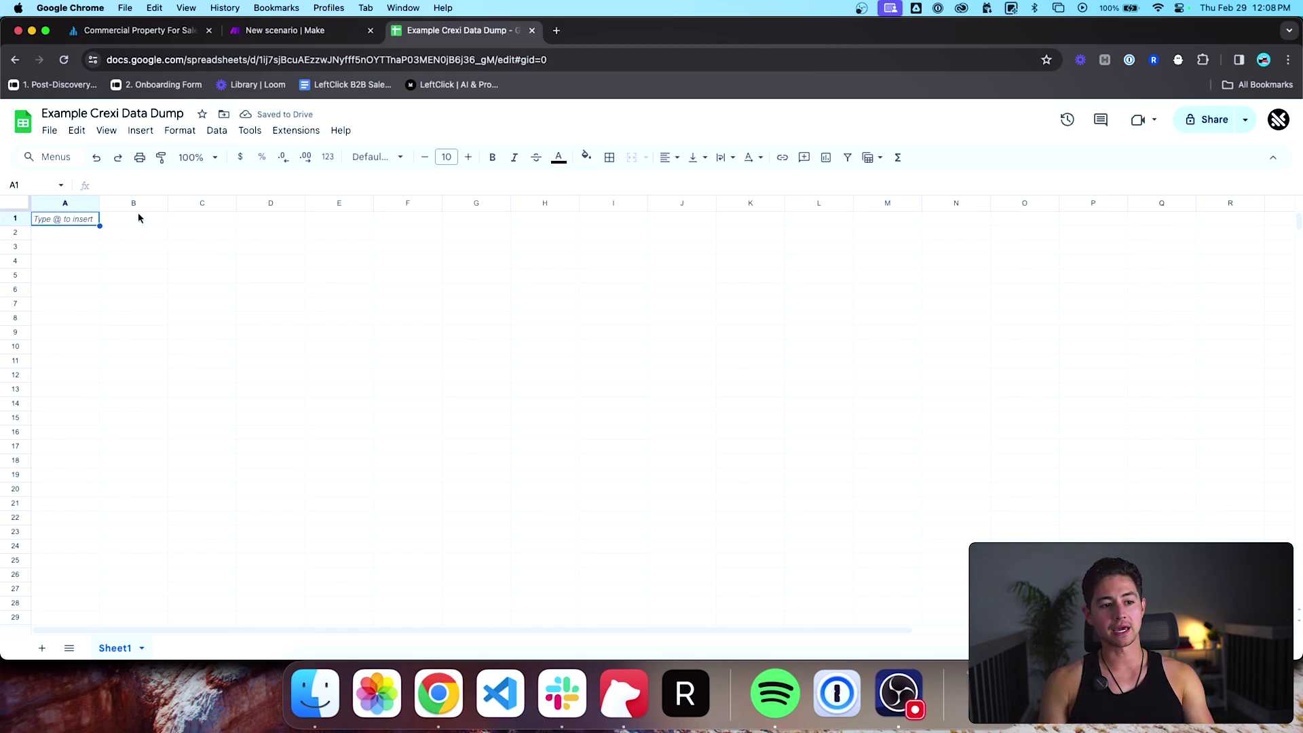
pyautogui.hotkey('ctrl', 'shift', 'Tab')
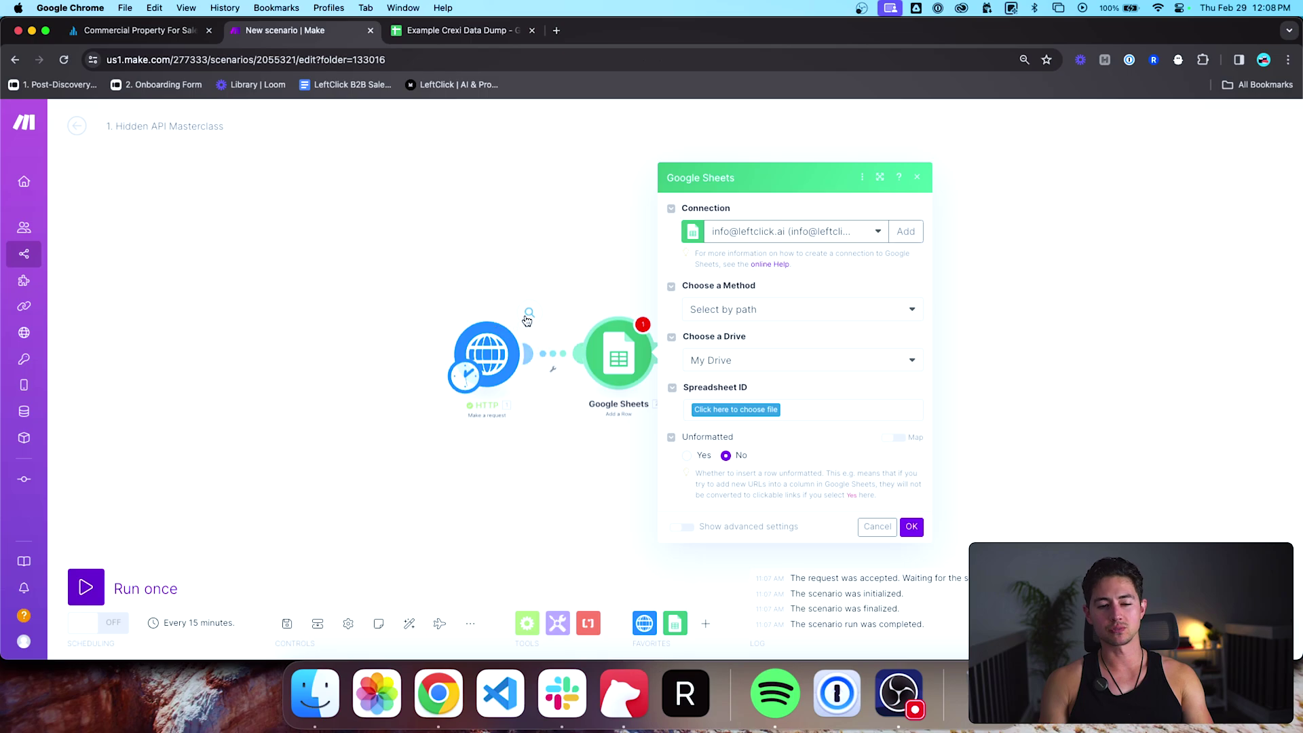
# Step: Inspect the HTTP output's returned listings and check the still-empty spreadsheet
pyautogui.click(530, 312)
pyautogui.click(606, 534)
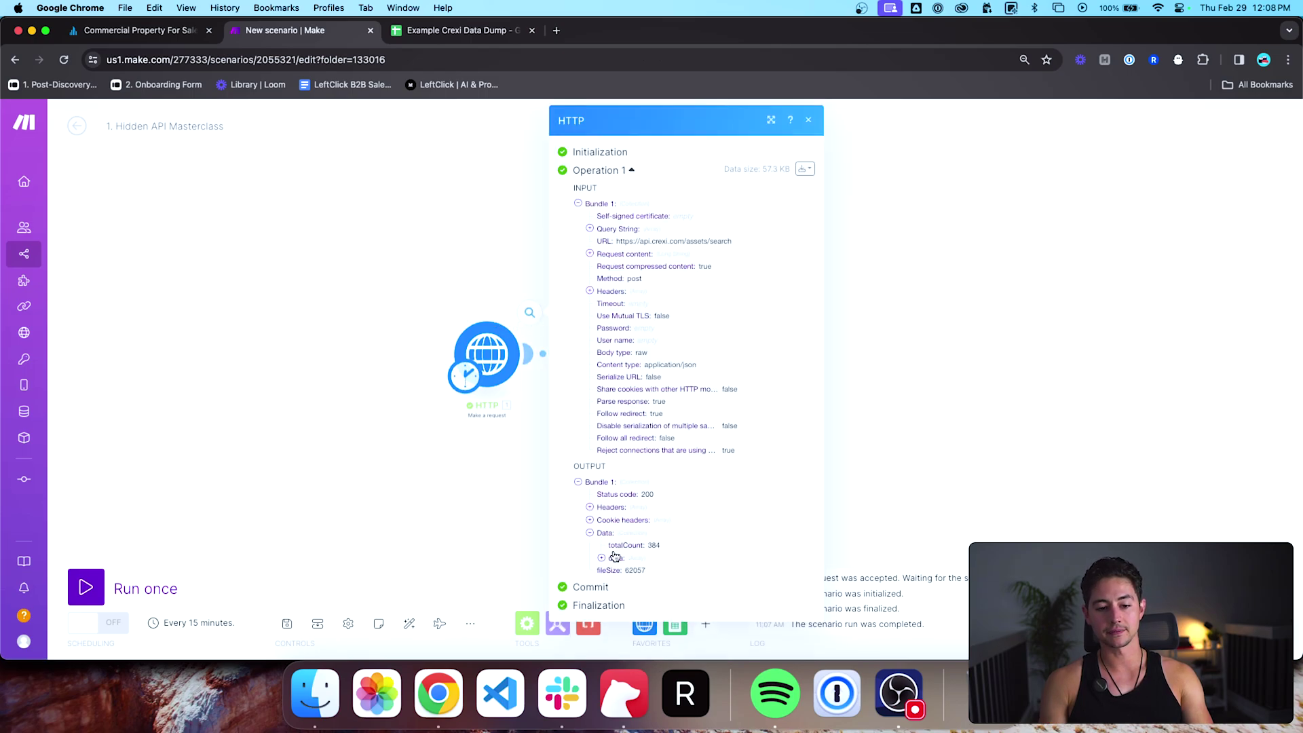
pyautogui.click(620, 561)
pyautogui.click(614, 571)
pyautogui.scroll(-6, 652, 570)
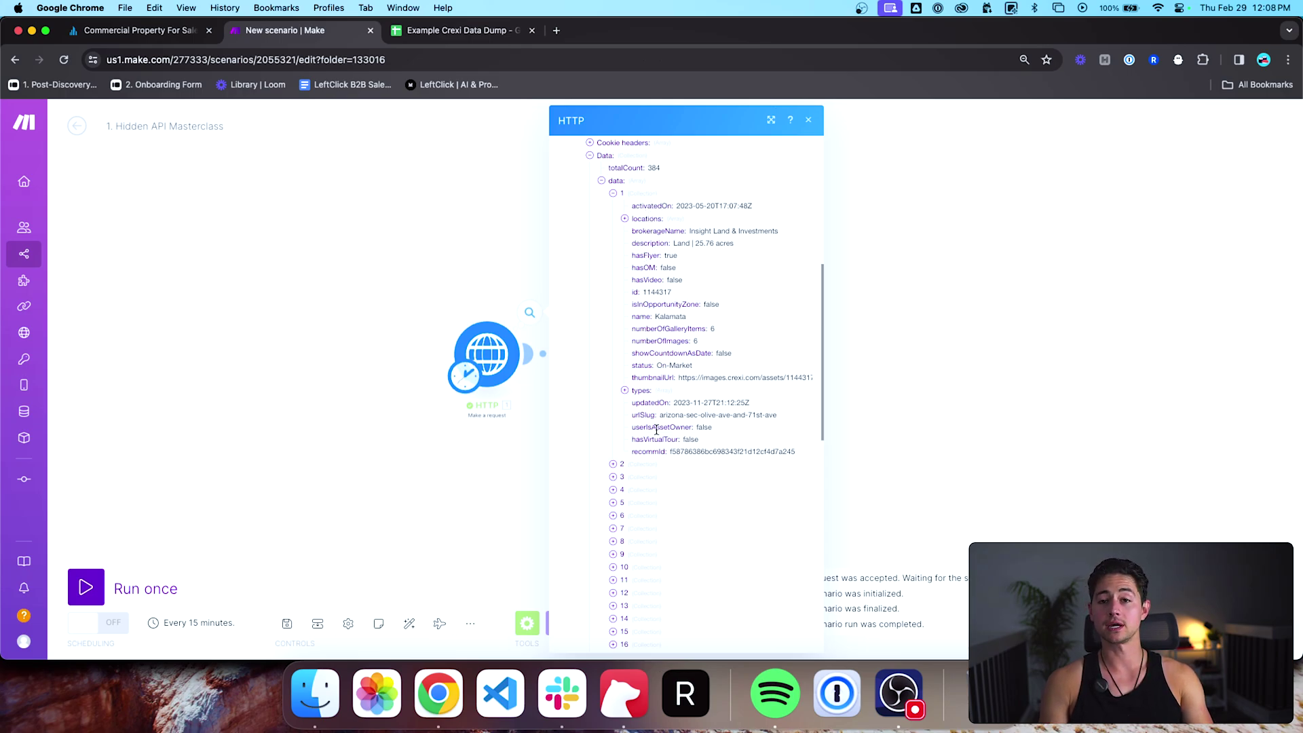
pyautogui.hotkey('ctrl', 'Tab')
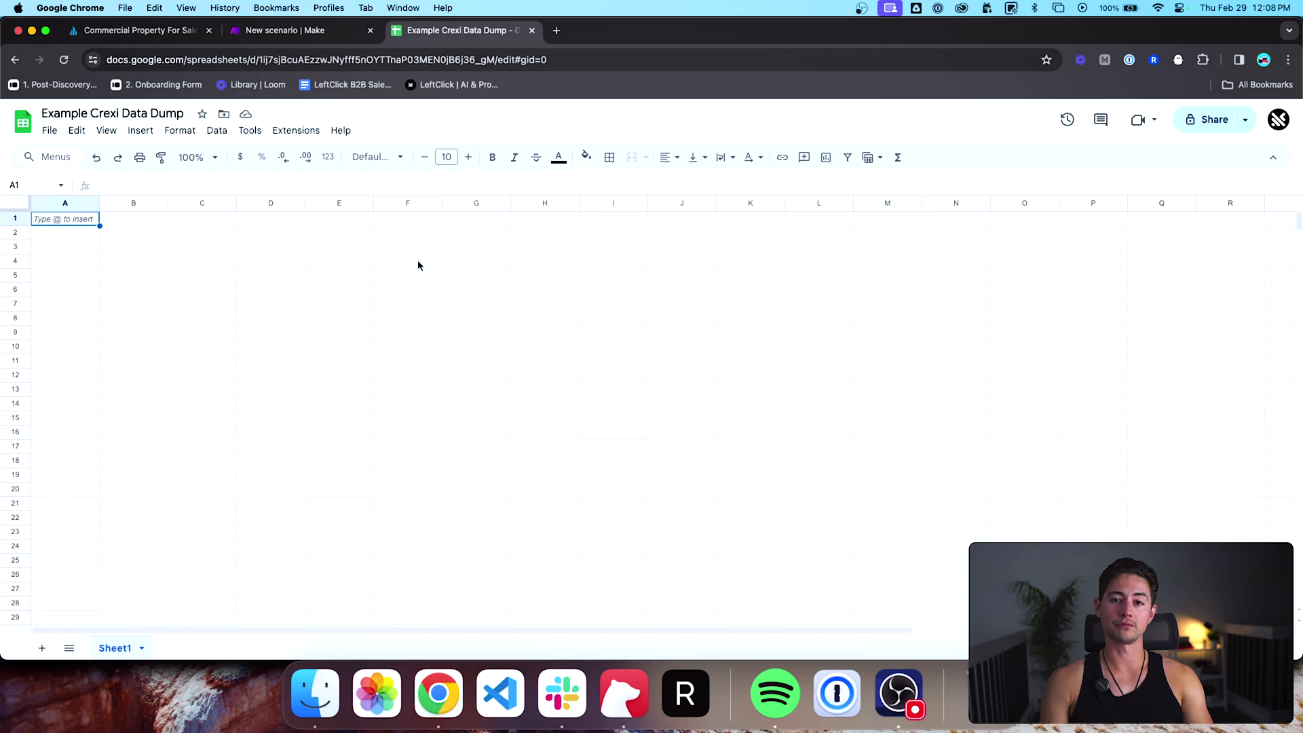
pyautogui.hotkey('ctrl', 'shift', 'Tab')
# Step: Drag the Google Sheets module further right and review the HTTP output's 384 listings
pyautogui.click(475, 261)
pyautogui.moveTo(591, 348); pyautogui.dragTo(761, 345)
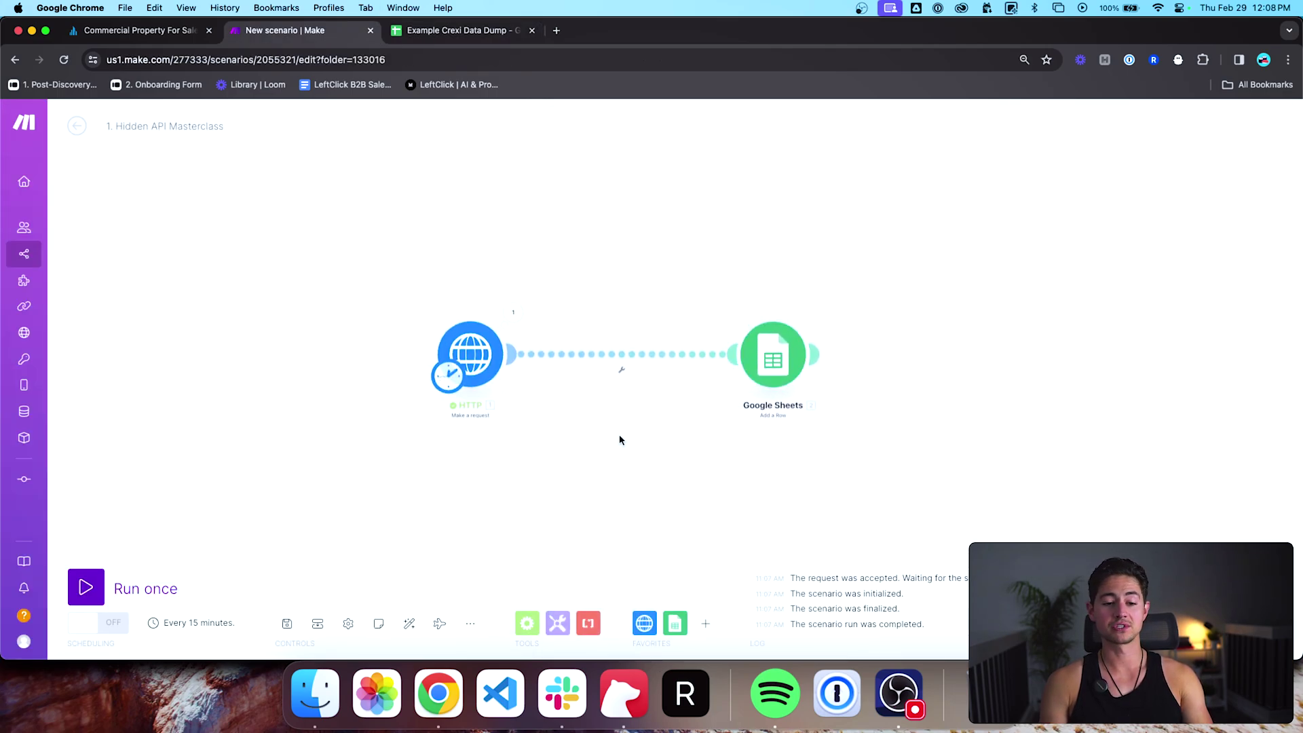
pyautogui.moveTo(619, 440); pyautogui.dragTo(565, 440)
pyautogui.click(464, 312)
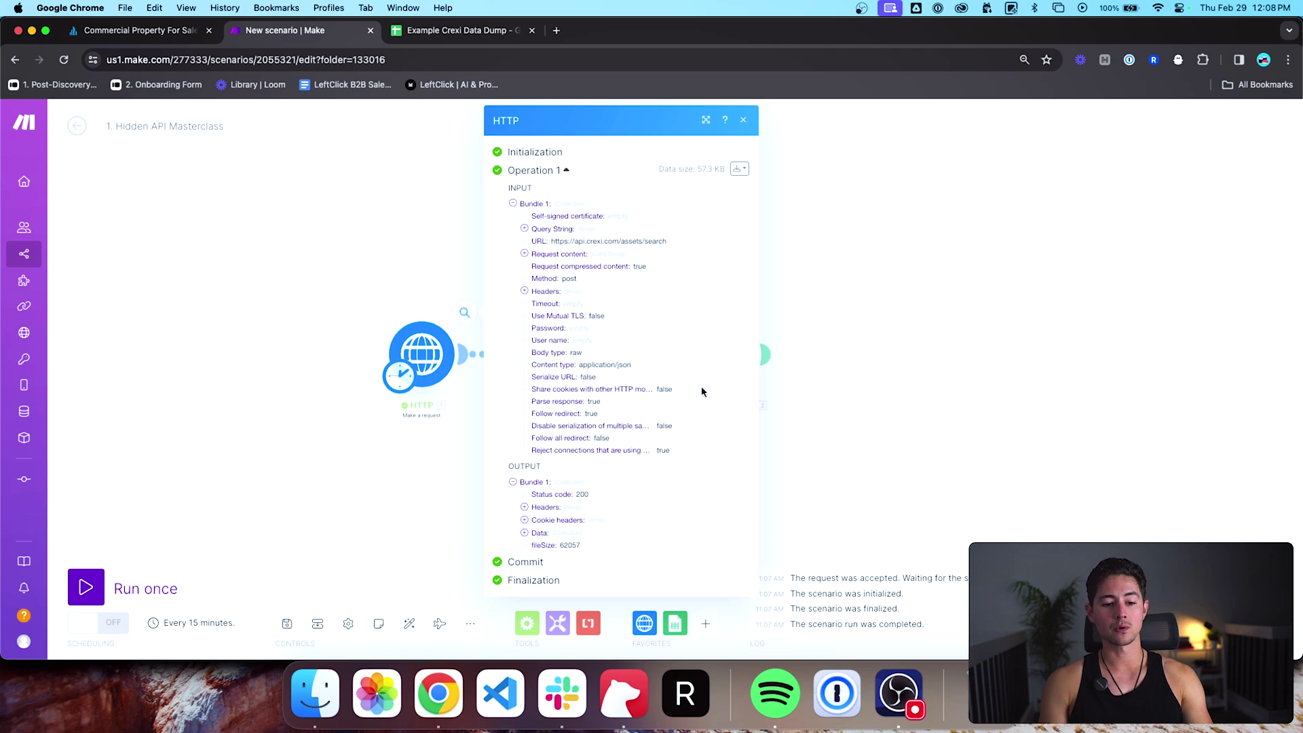
pyautogui.click(527, 533)
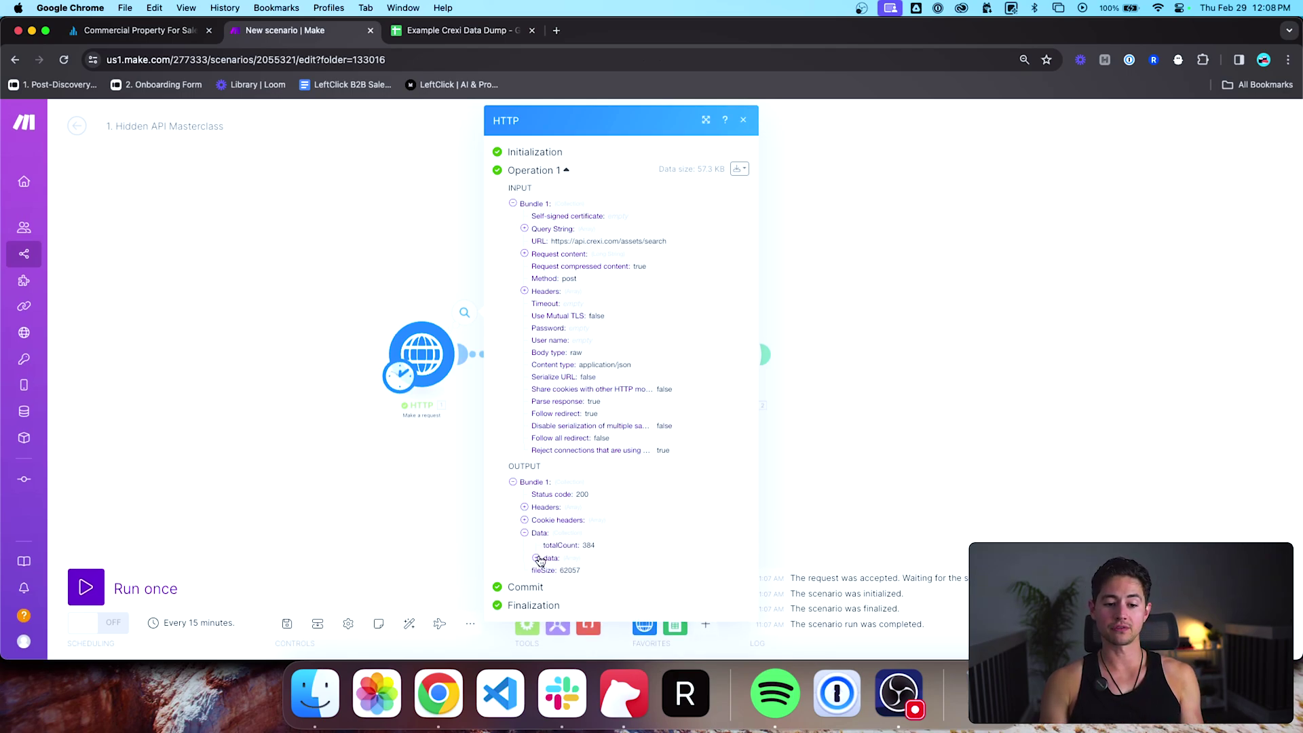
pyautogui.click(536, 558)
pyautogui.scroll(-5, 557, 489)
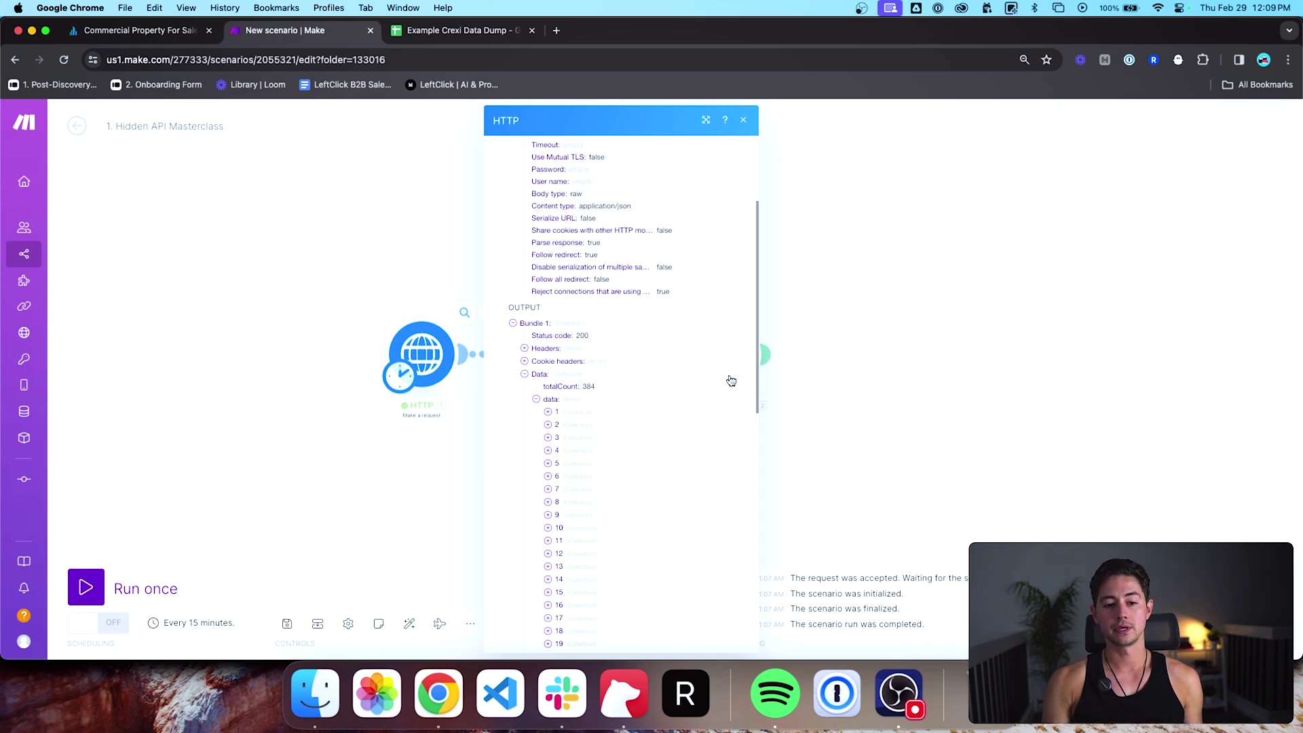
pyautogui.click(849, 362)
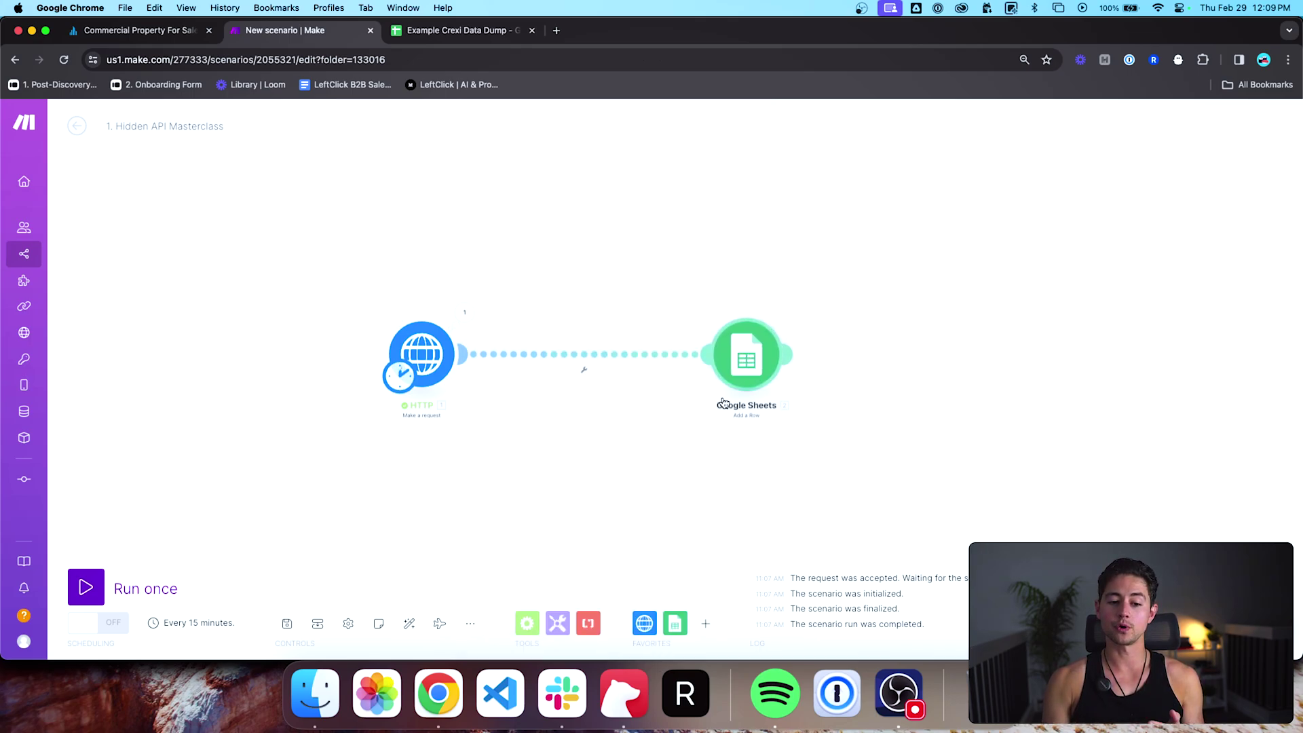
# Step: Insert a Flow Control Iterator between the HTTP and Google Sheets modules
pyautogui.click(527, 623)
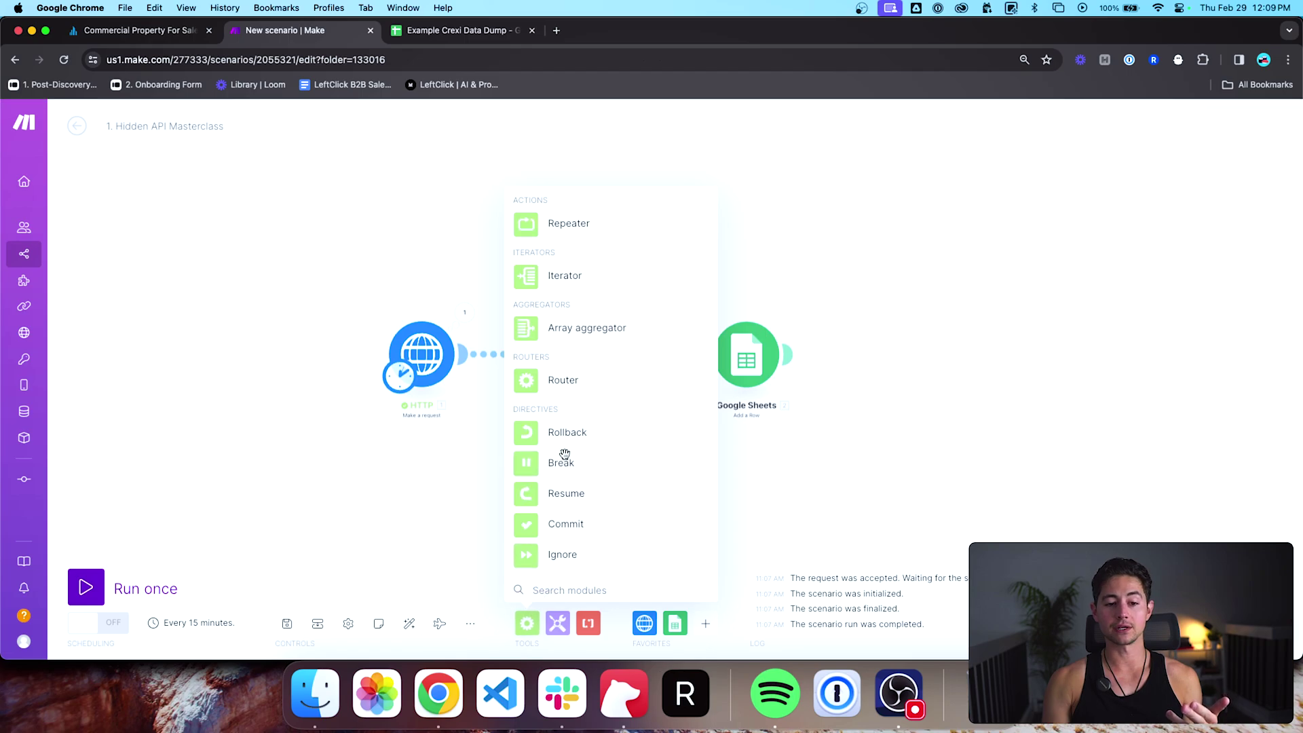
pyautogui.click(551, 285)
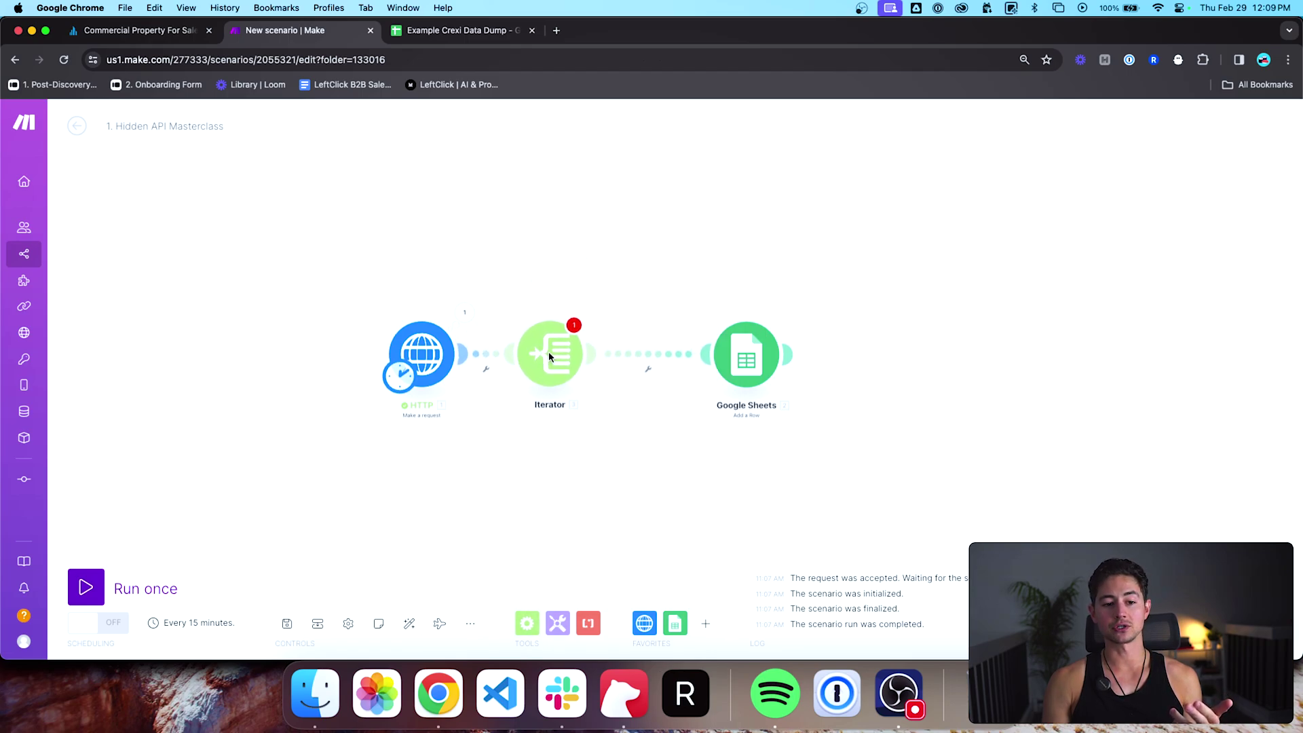
pyautogui.click(466, 312)
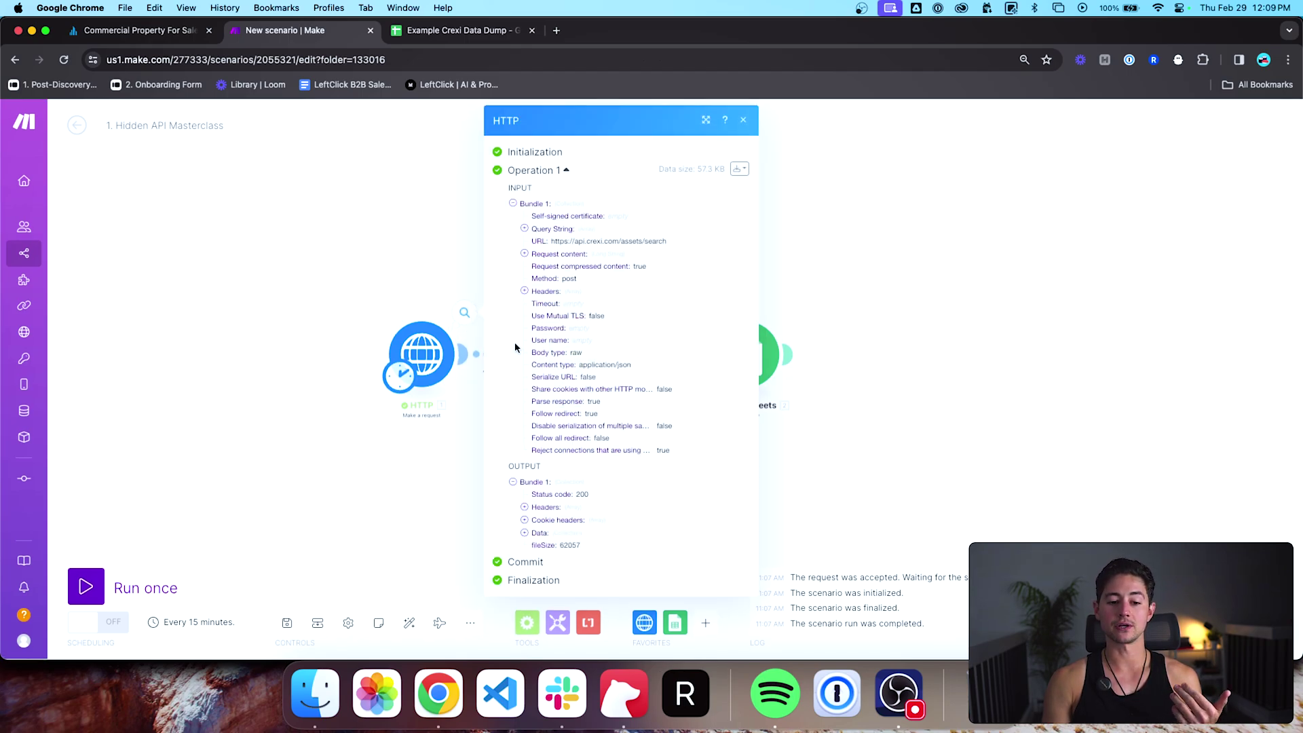
pyautogui.click(411, 266)
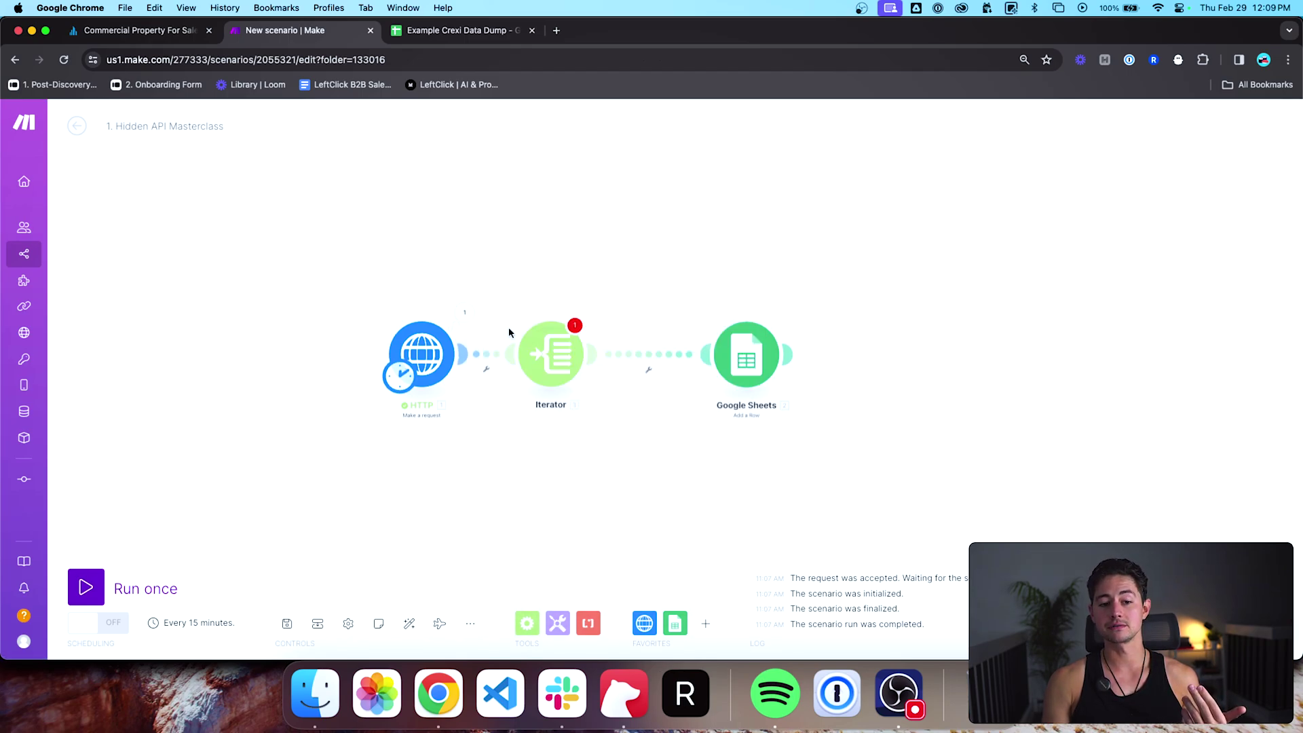
# Step: Map the HTTP output's data[] list into the Iterator's Array field
pyautogui.click(567, 374)
pyautogui.click(706, 361)
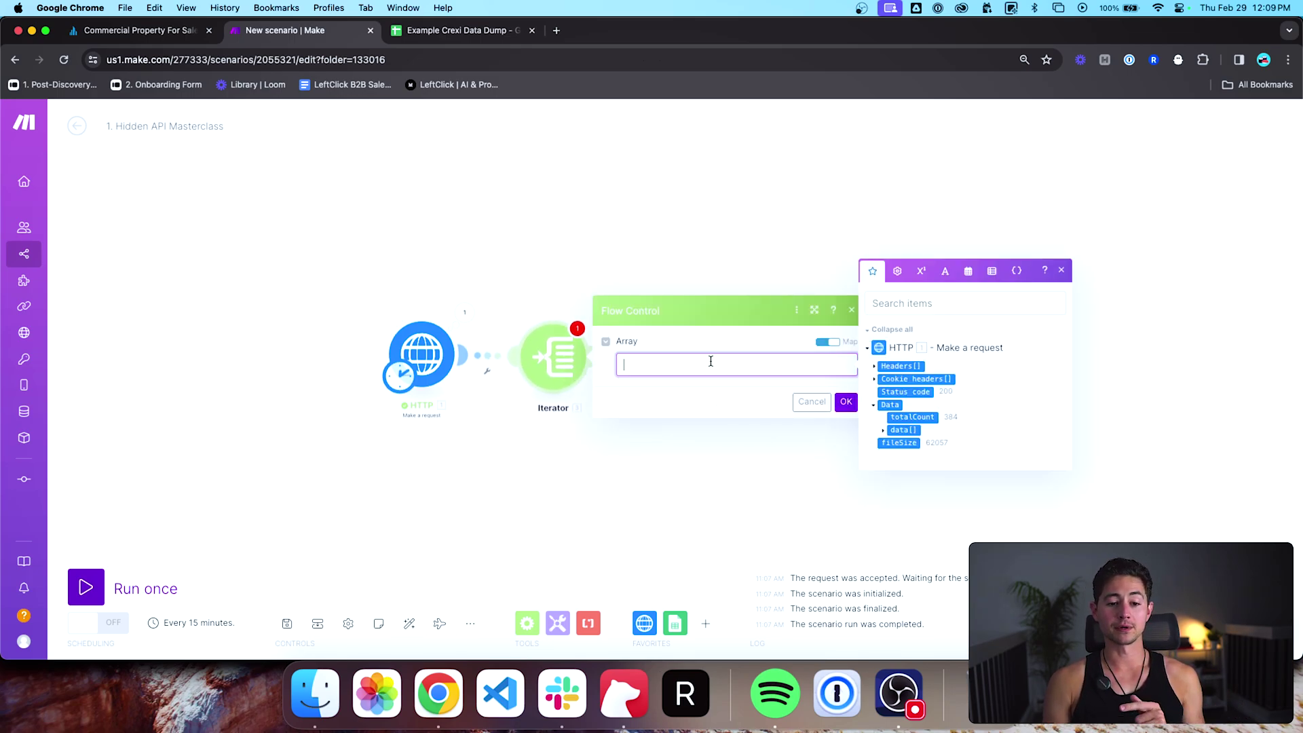
pyautogui.click(883, 432)
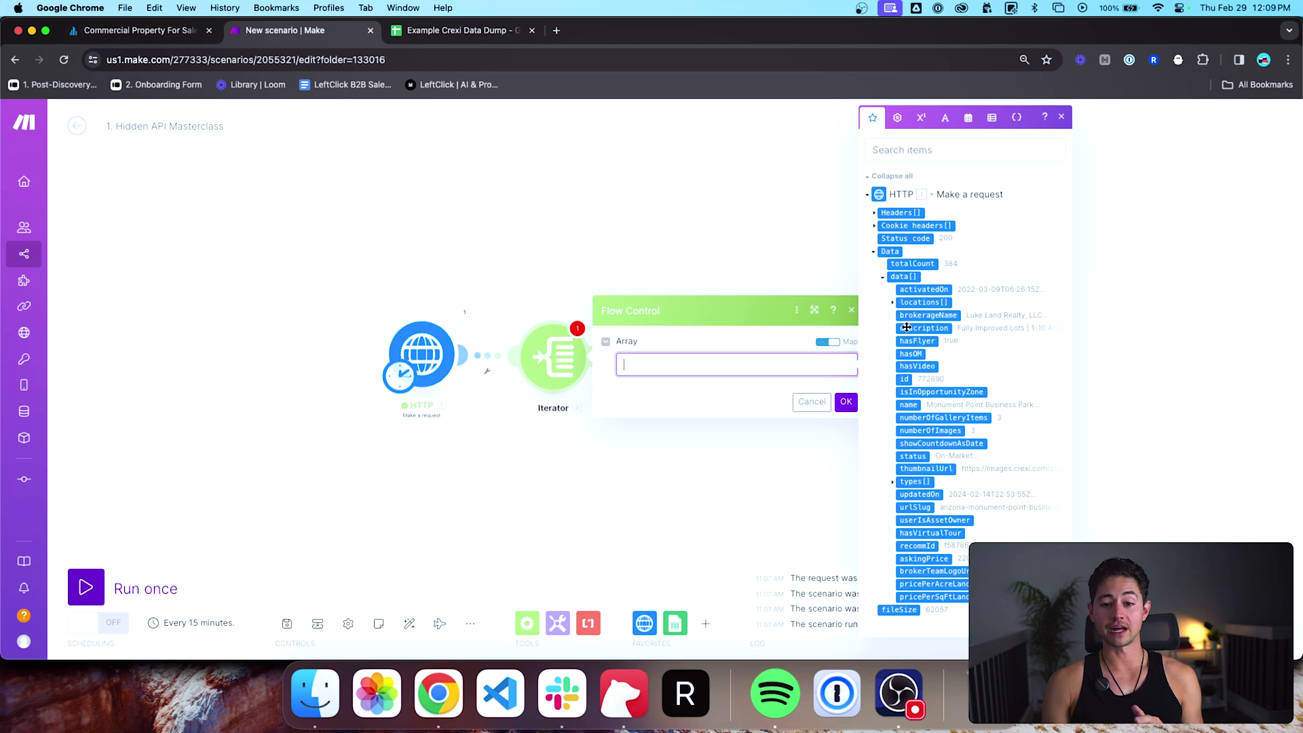
pyautogui.moveTo(903, 274); pyautogui.dragTo(662, 365)
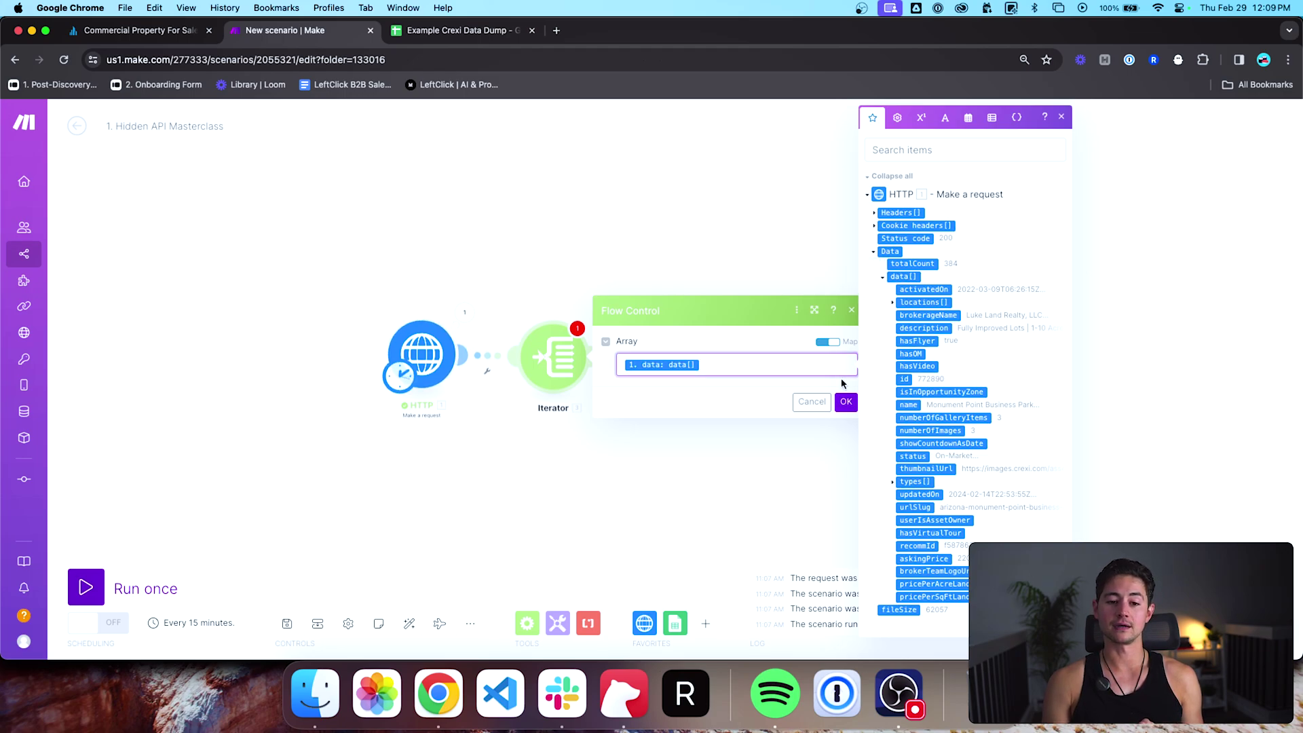
pyautogui.click(764, 386)
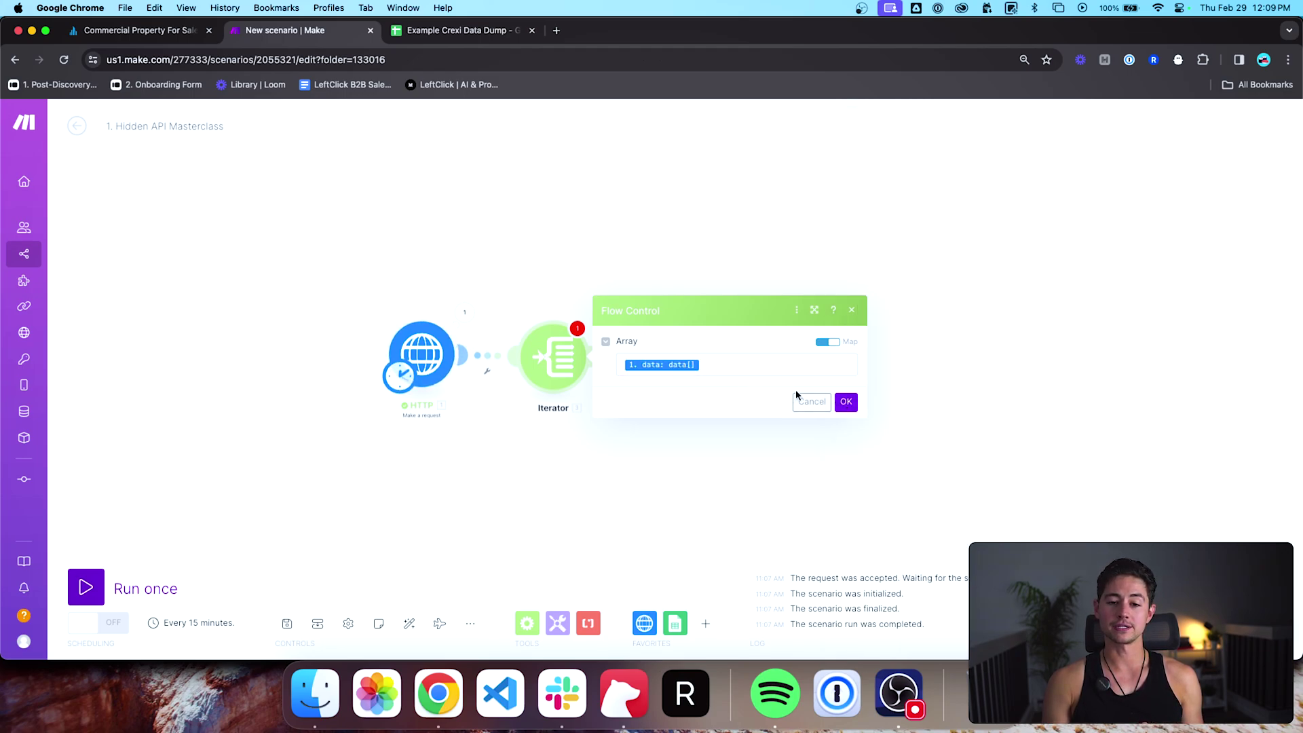
# Step: Confirm the Iterator and point Google Sheets at Example Crexi Data Dump via the second account connection
pyautogui.click(846, 402)
pyautogui.click(705, 356)
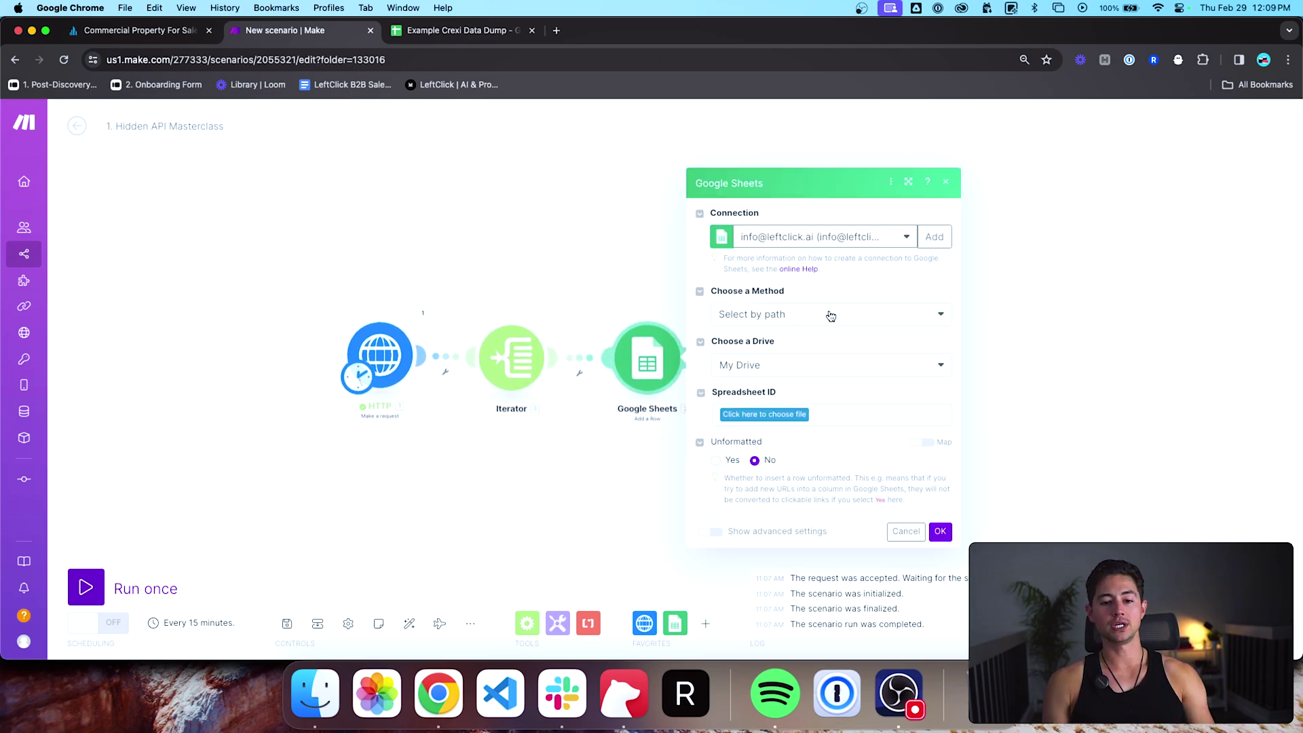
pyautogui.click(785, 416)
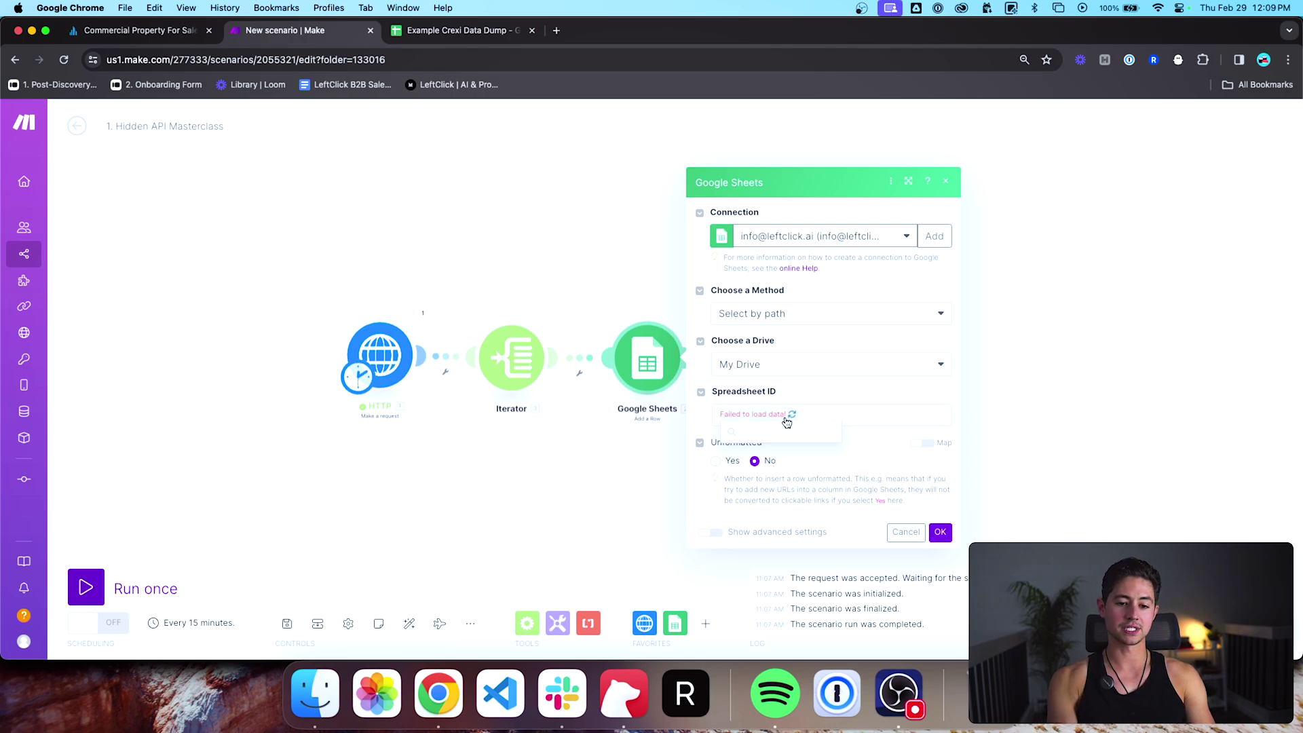
pyautogui.write('e')
pyautogui.click(802, 236)
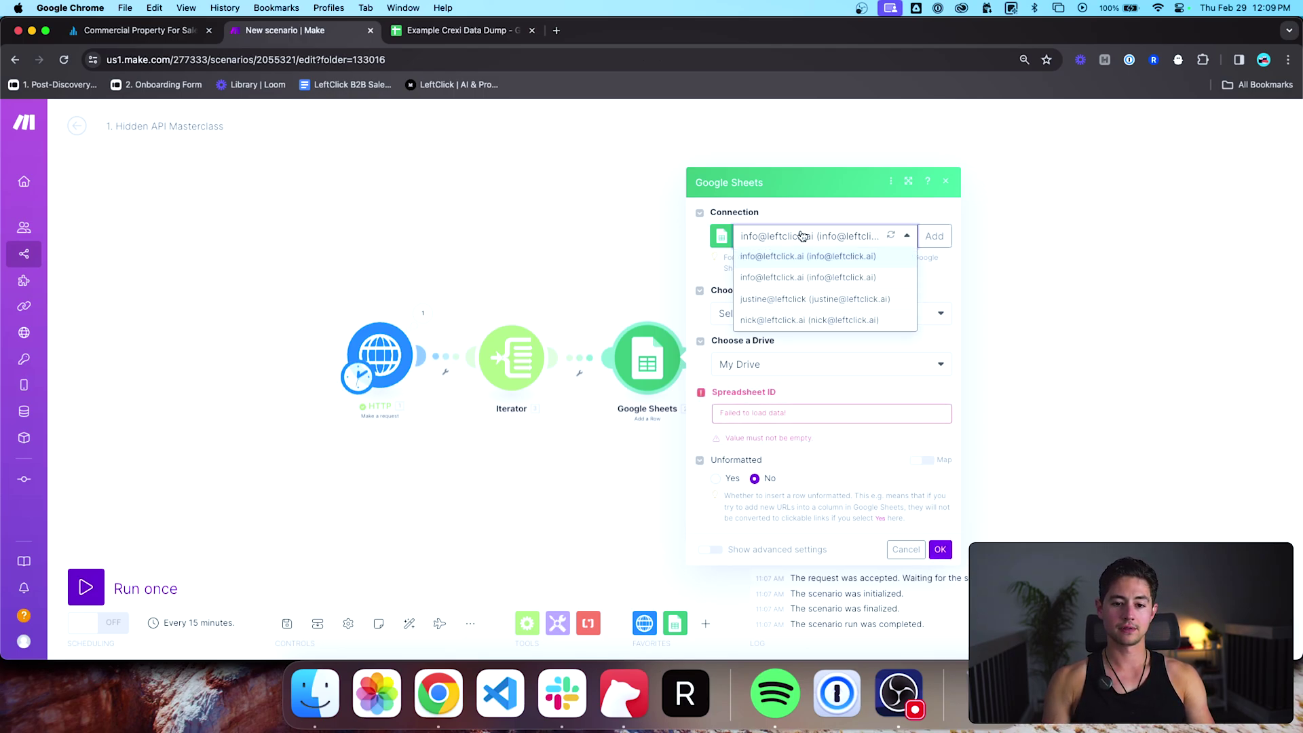
pyautogui.click(813, 277)
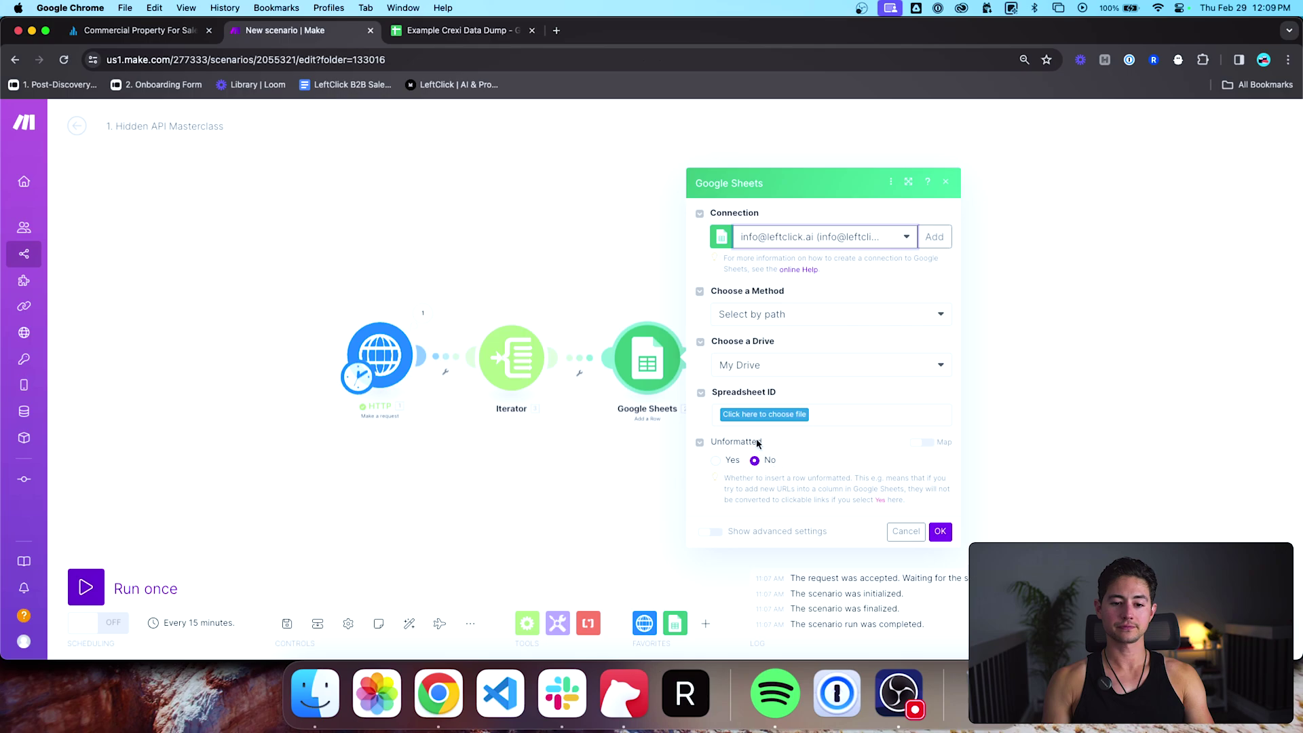
pyautogui.click(763, 417)
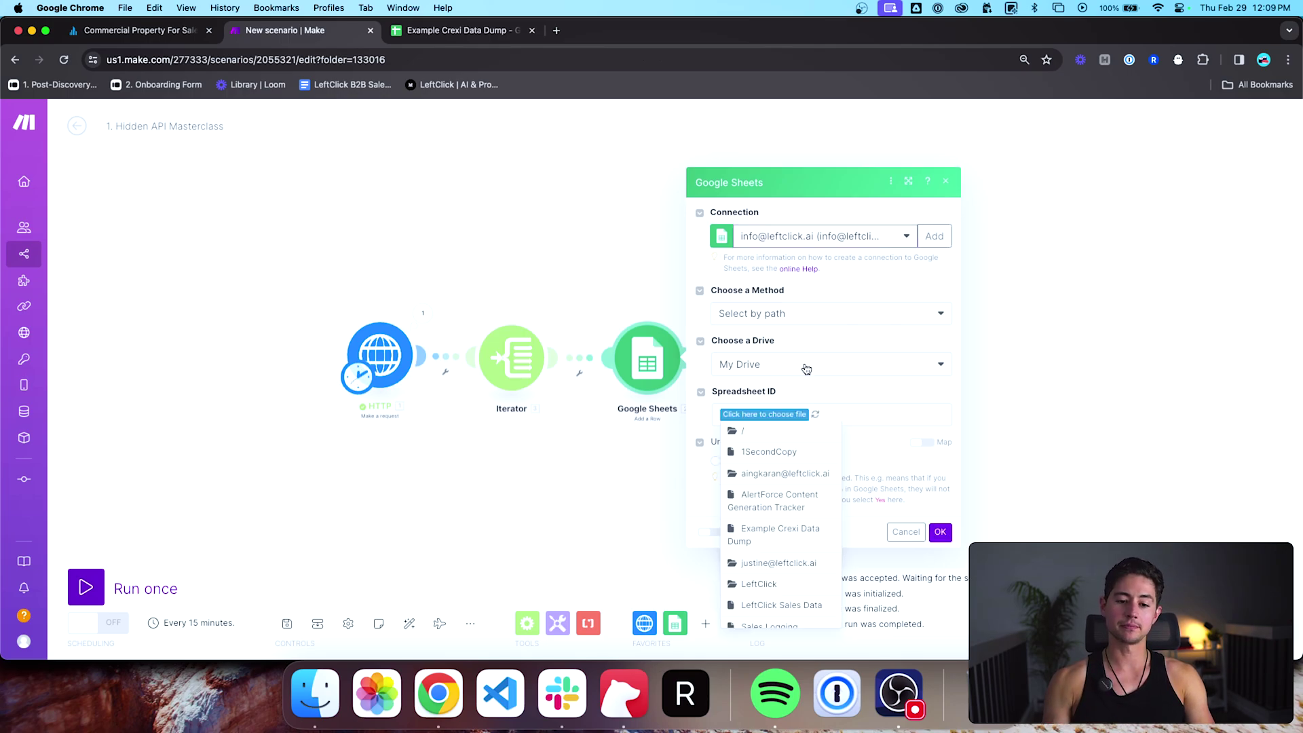
pyautogui.click(787, 531)
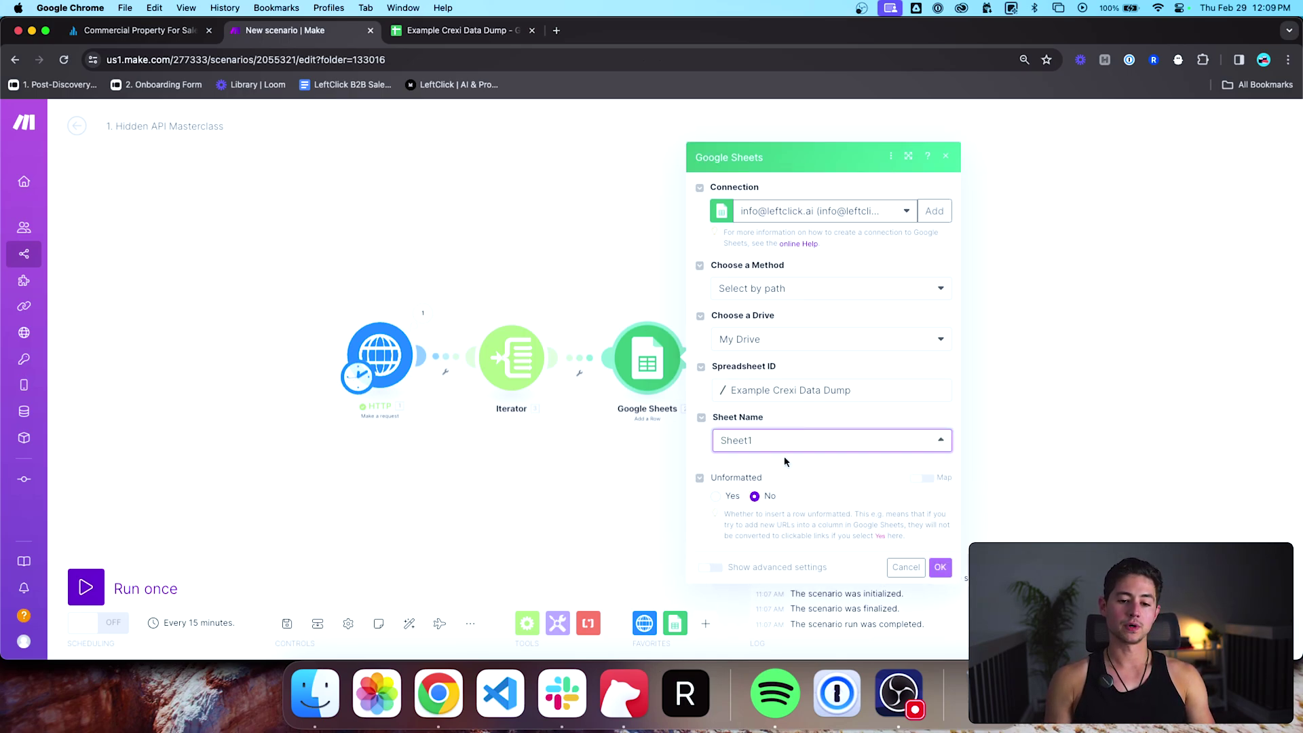
# Step: Choose Sheet1 with headers set to Yes and map the Iterator's activatedOn into column A
pyautogui.click(784, 459)
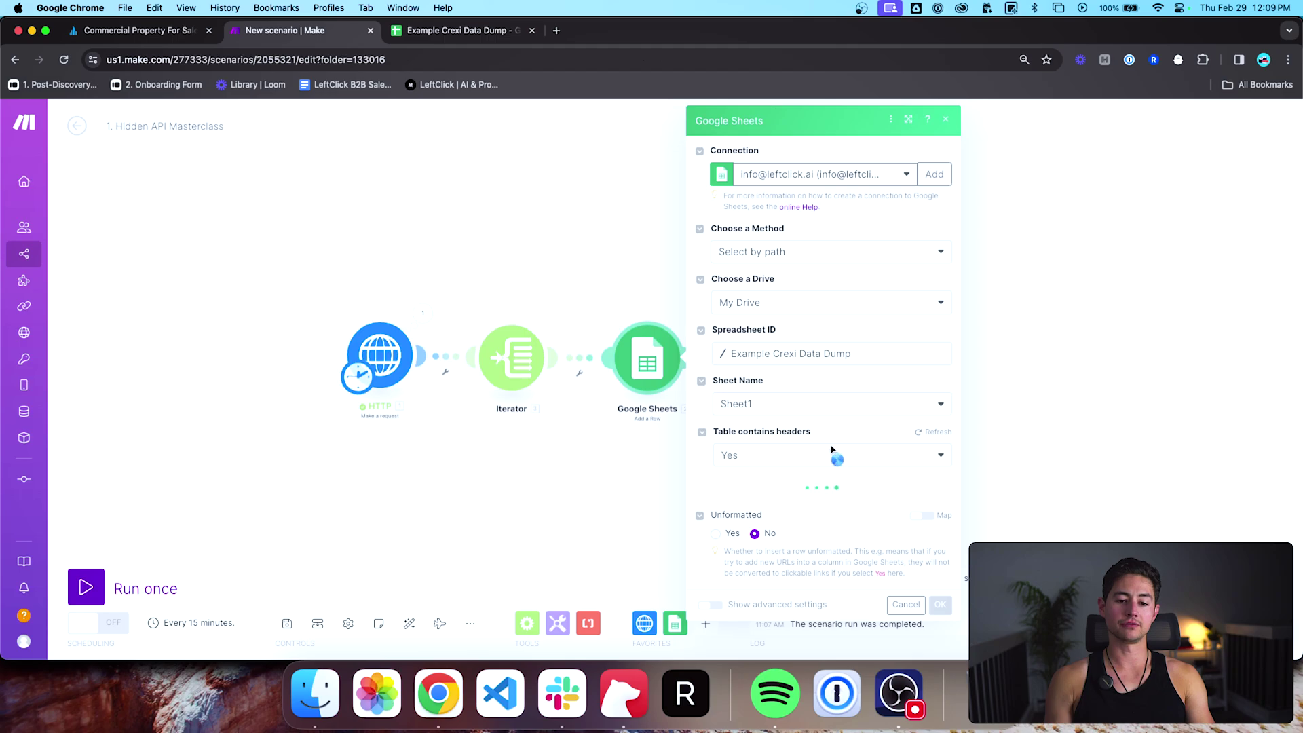
pyautogui.click(863, 456)
pyautogui.click(864, 455)
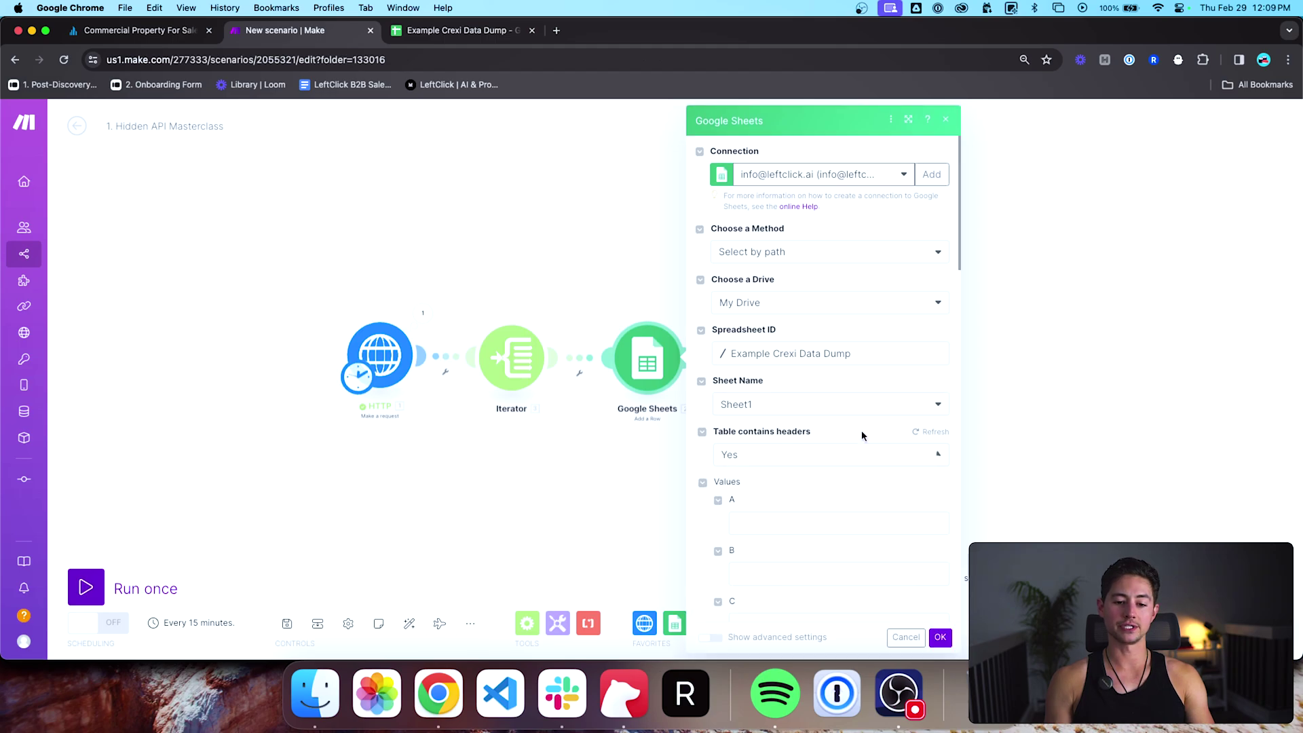
pyautogui.scroll(-6, 861, 431)
pyautogui.click(804, 313)
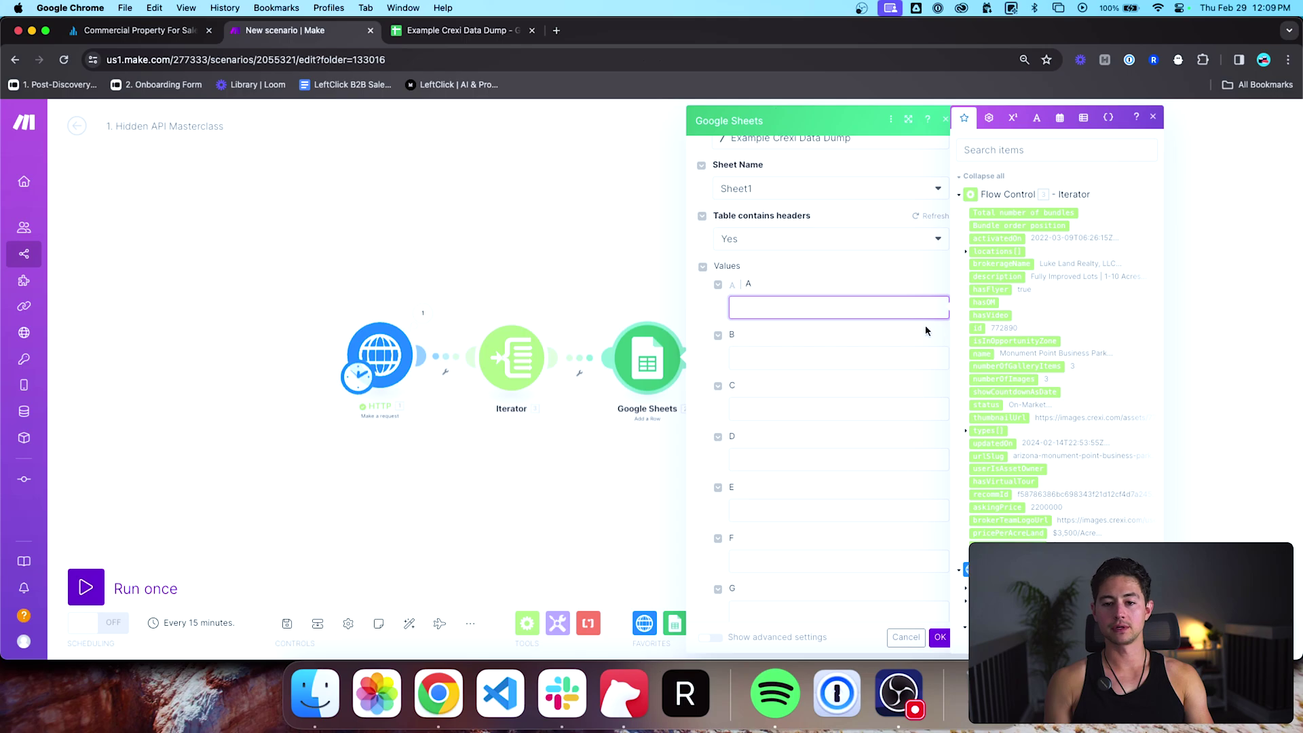
pyautogui.click(998, 239)
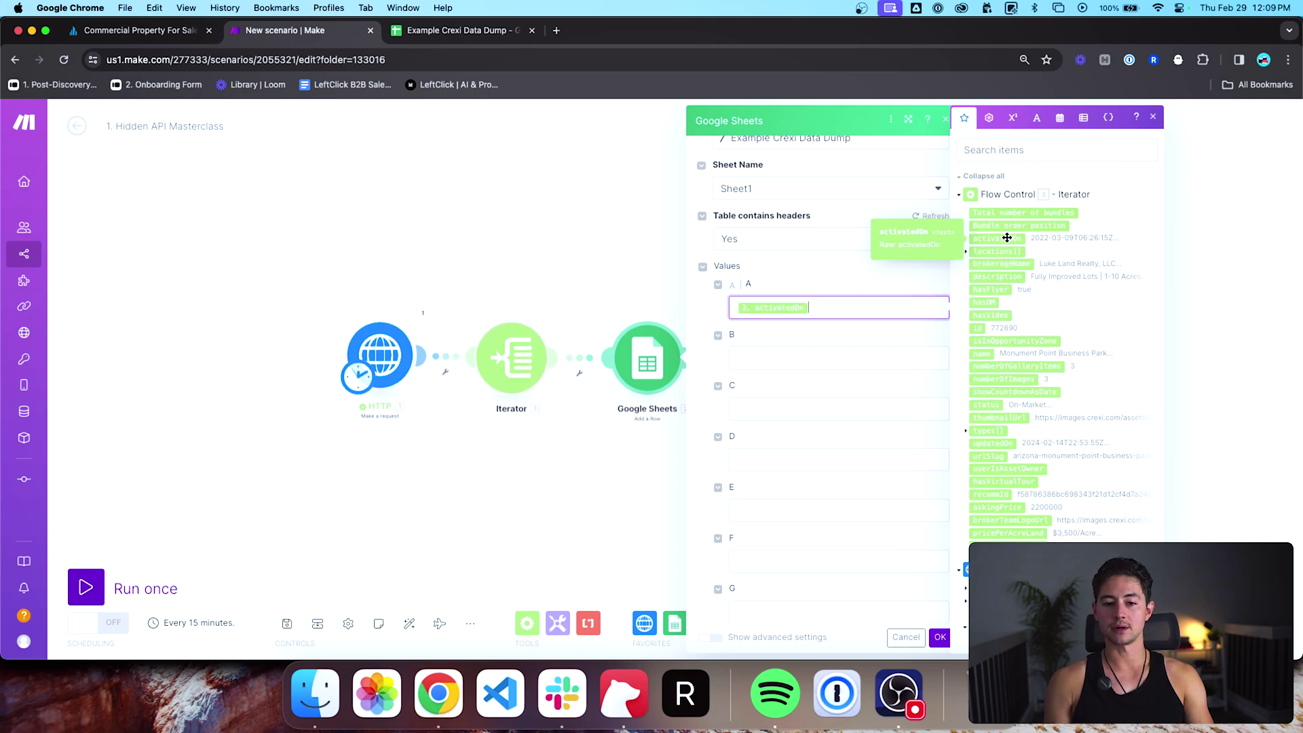
pyautogui.click(882, 357)
pyautogui.click(966, 252)
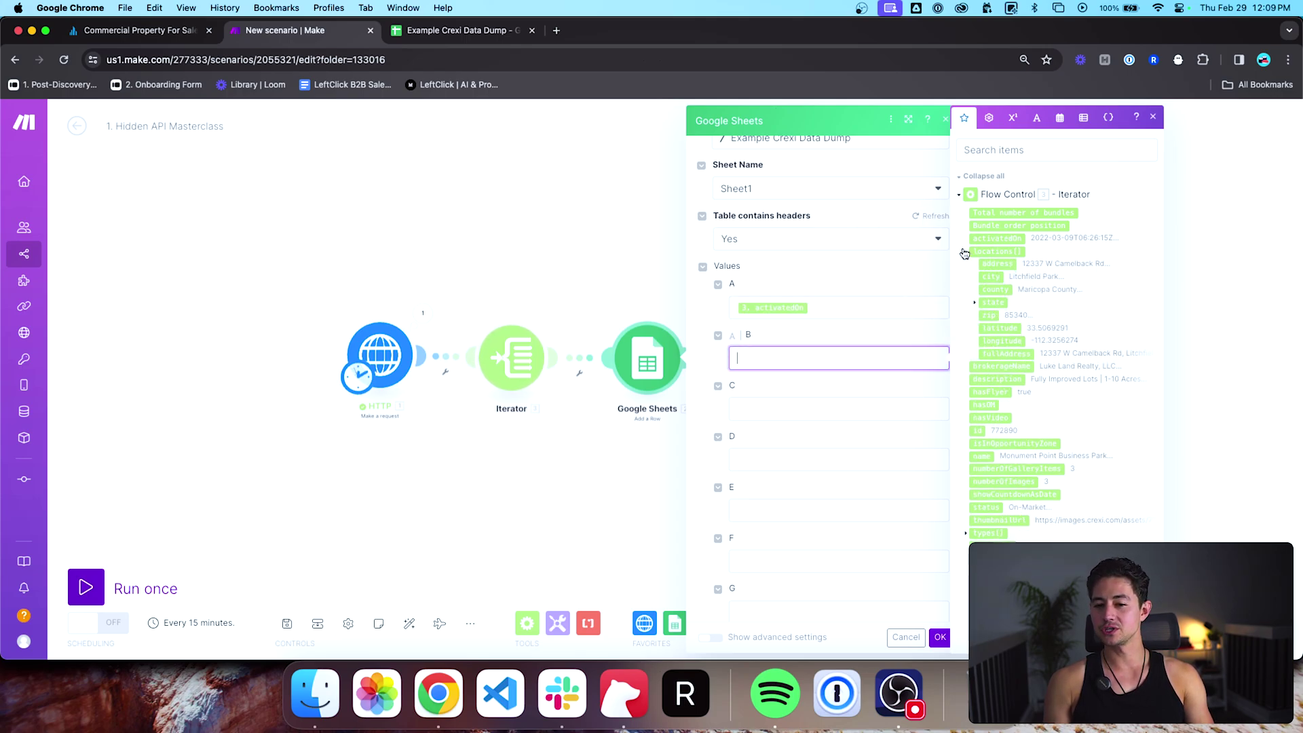
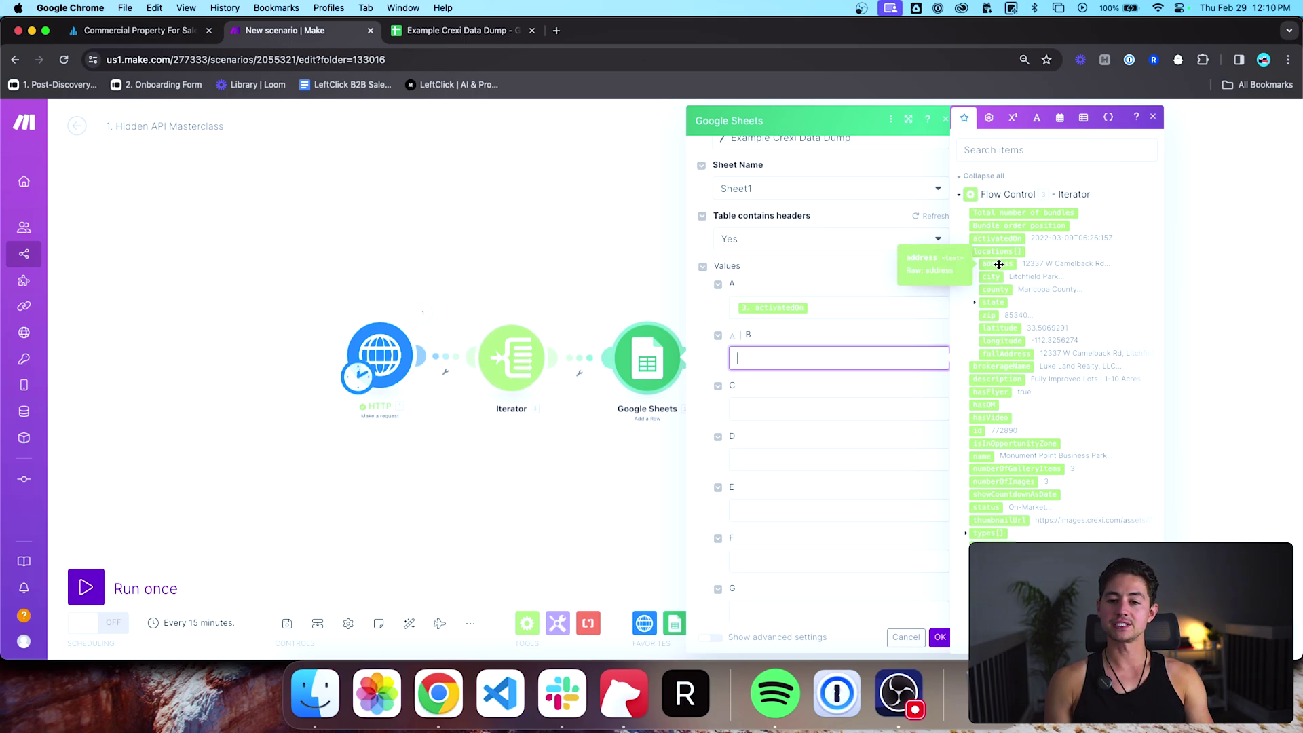
# Step: Map fullAddress, brokerageName and description into columns B, C and D
pyautogui.click(1000, 264)
pyautogui.press('BackSpace')
pyautogui.press('BackSpace')
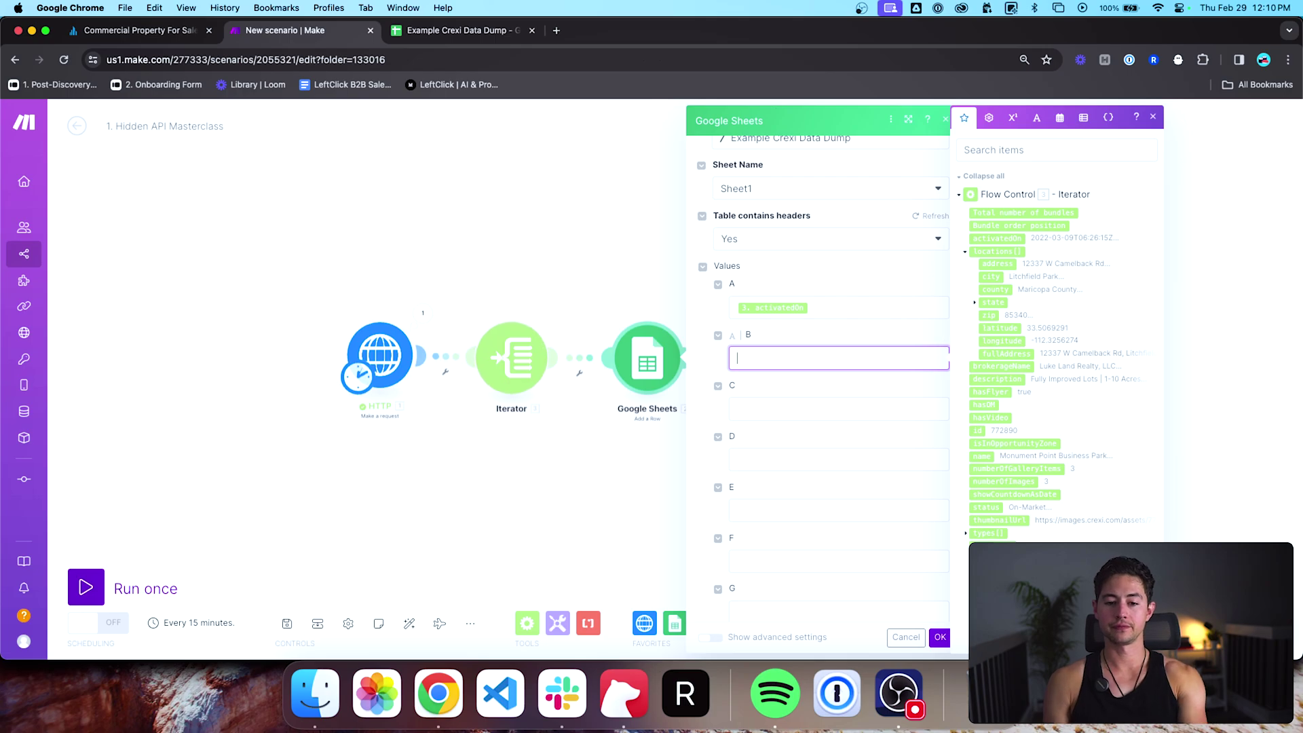
pyautogui.click(1019, 358)
pyautogui.click(886, 407)
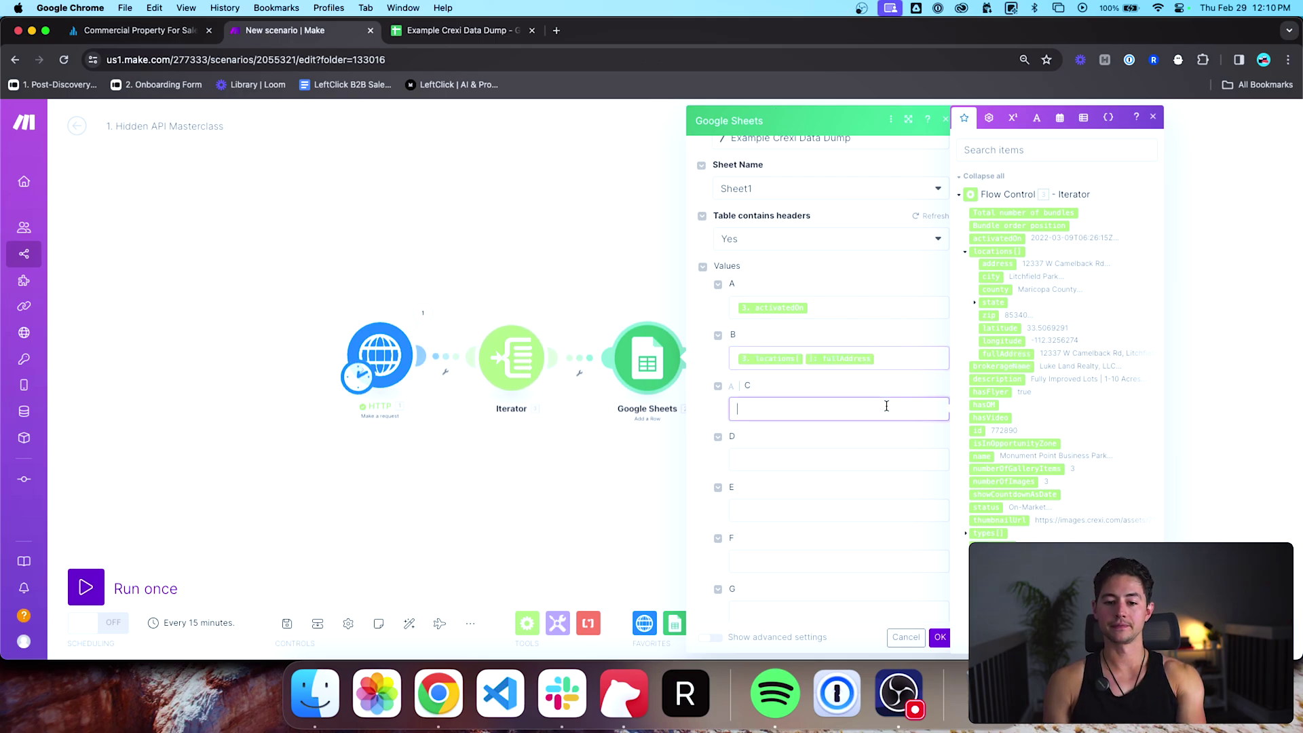
pyautogui.click(995, 367)
pyautogui.click(894, 458)
pyautogui.click(998, 379)
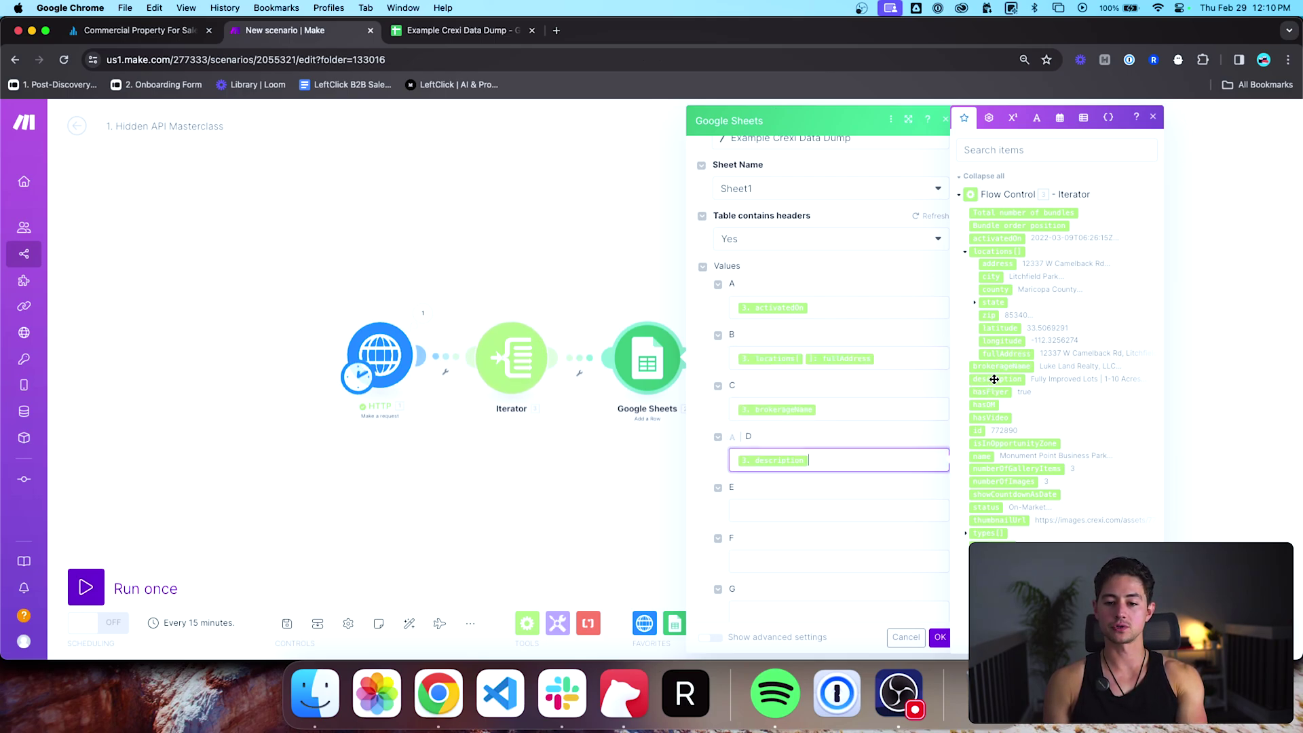
# Step: Map hasFlyer, hasOM, hasVideo and id into columns E through H
pyautogui.scroll(-2, 888, 425)
pyautogui.click(869, 438)
pyautogui.click(1012, 393)
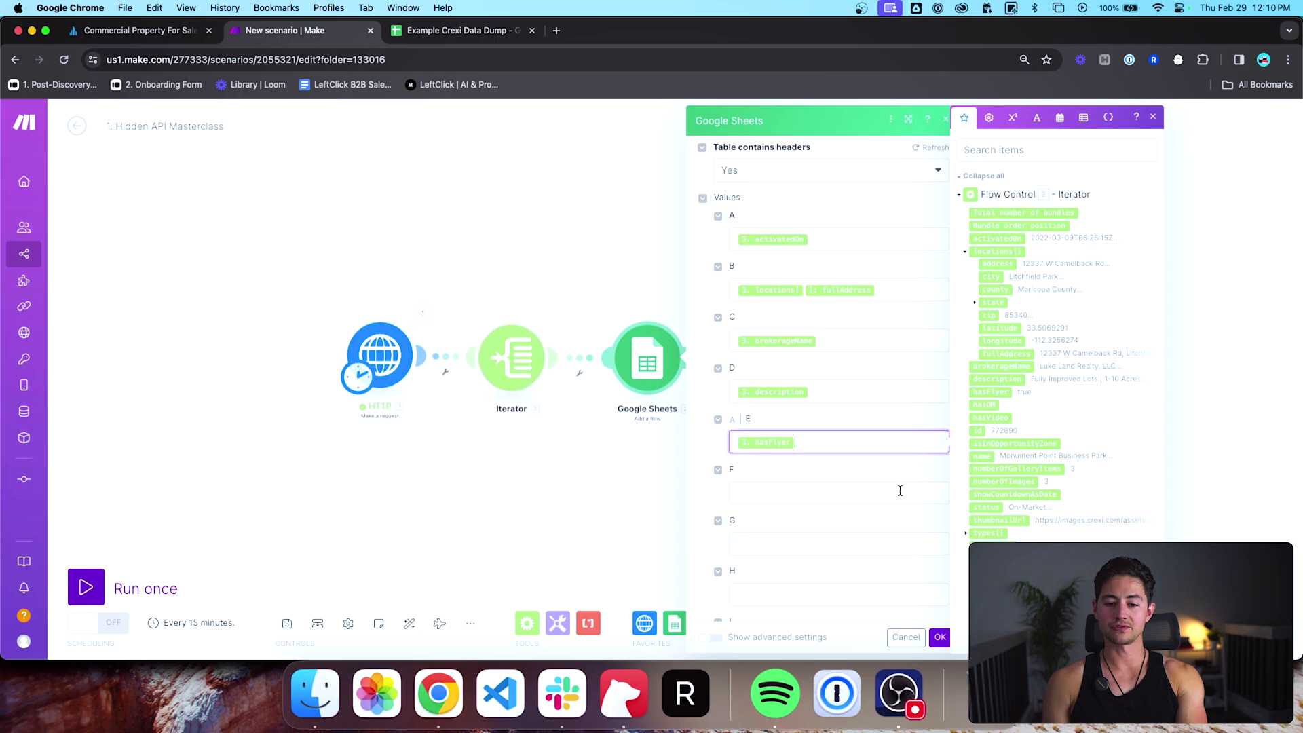
pyautogui.click(900, 490)
pyautogui.click(983, 405)
pyautogui.scroll(-2, 882, 447)
pyautogui.click(881, 474)
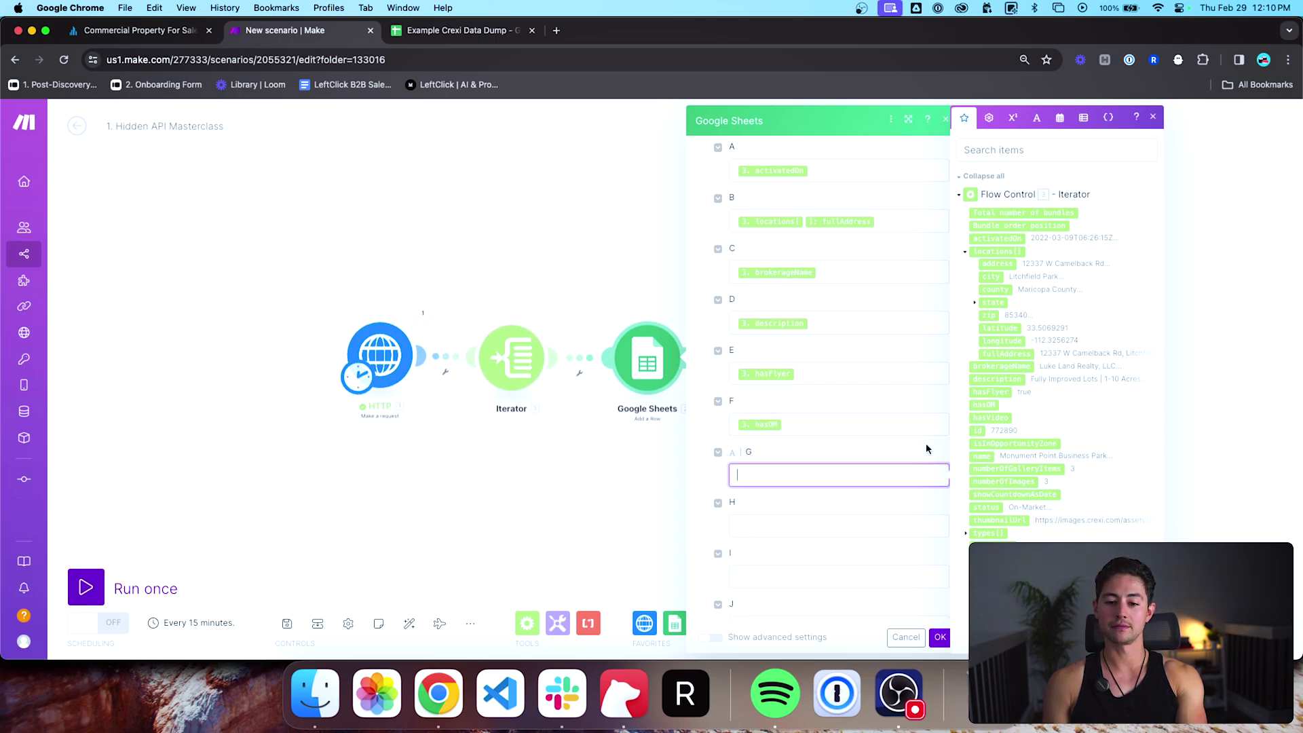
pyautogui.click(989, 417)
pyautogui.click(896, 524)
pyautogui.click(972, 433)
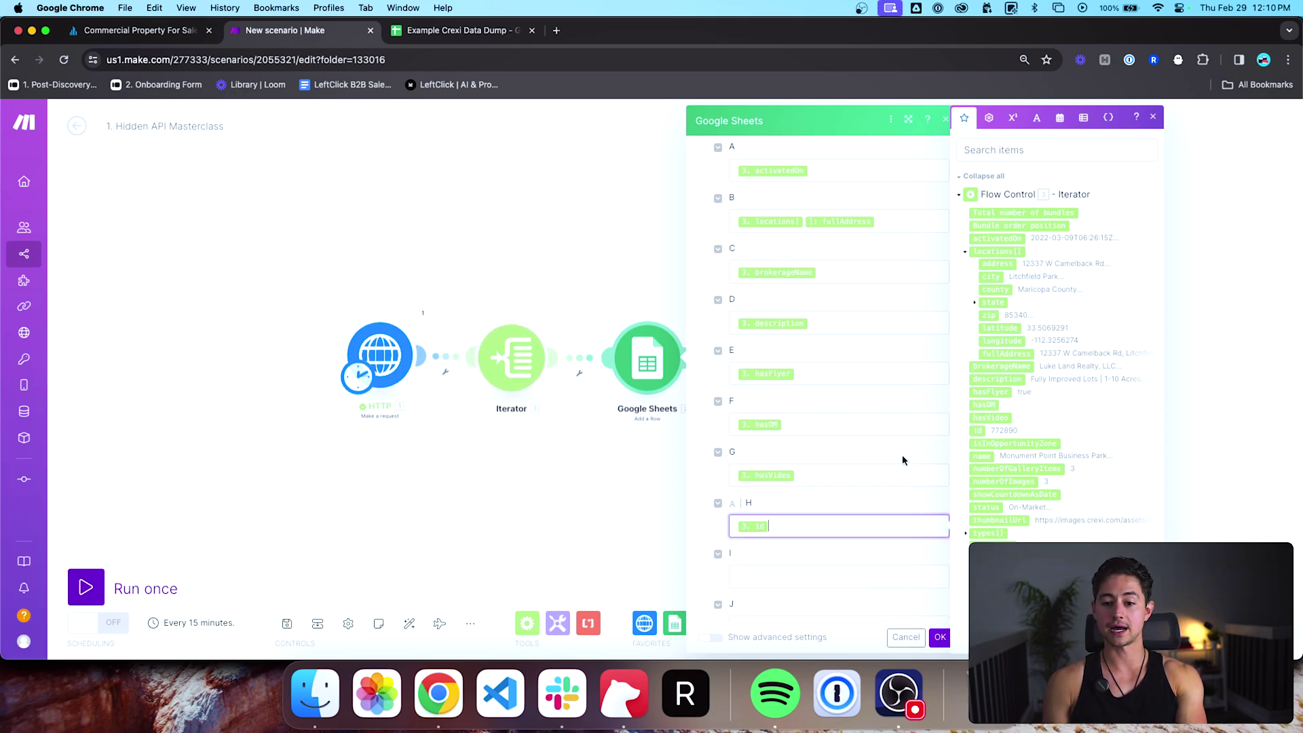
# Step: Map isInOpportunityZone, name, numberOfGalleryItems and numberOfImages into columns I through L
pyautogui.scroll(-3, 896, 448)
pyautogui.click(883, 402)
pyautogui.click(1019, 446)
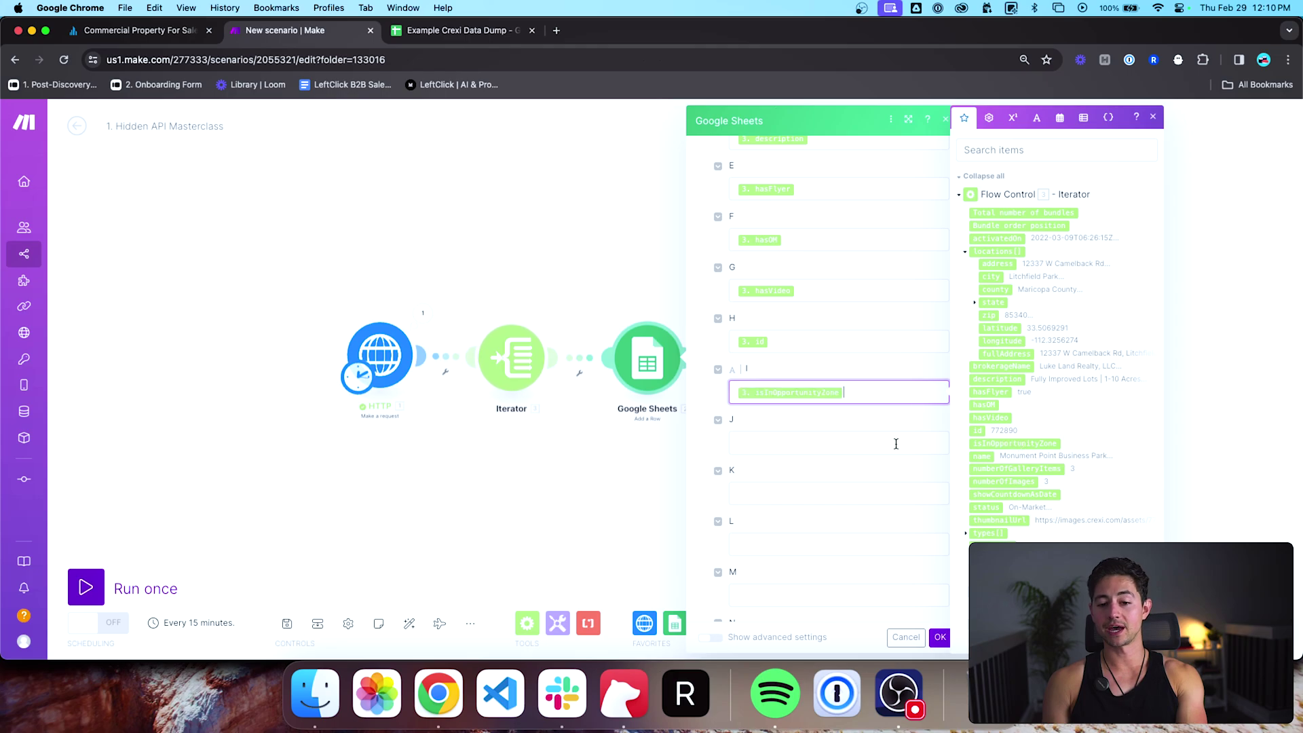
pyautogui.click(896, 442)
pyautogui.click(981, 455)
pyautogui.click(918, 493)
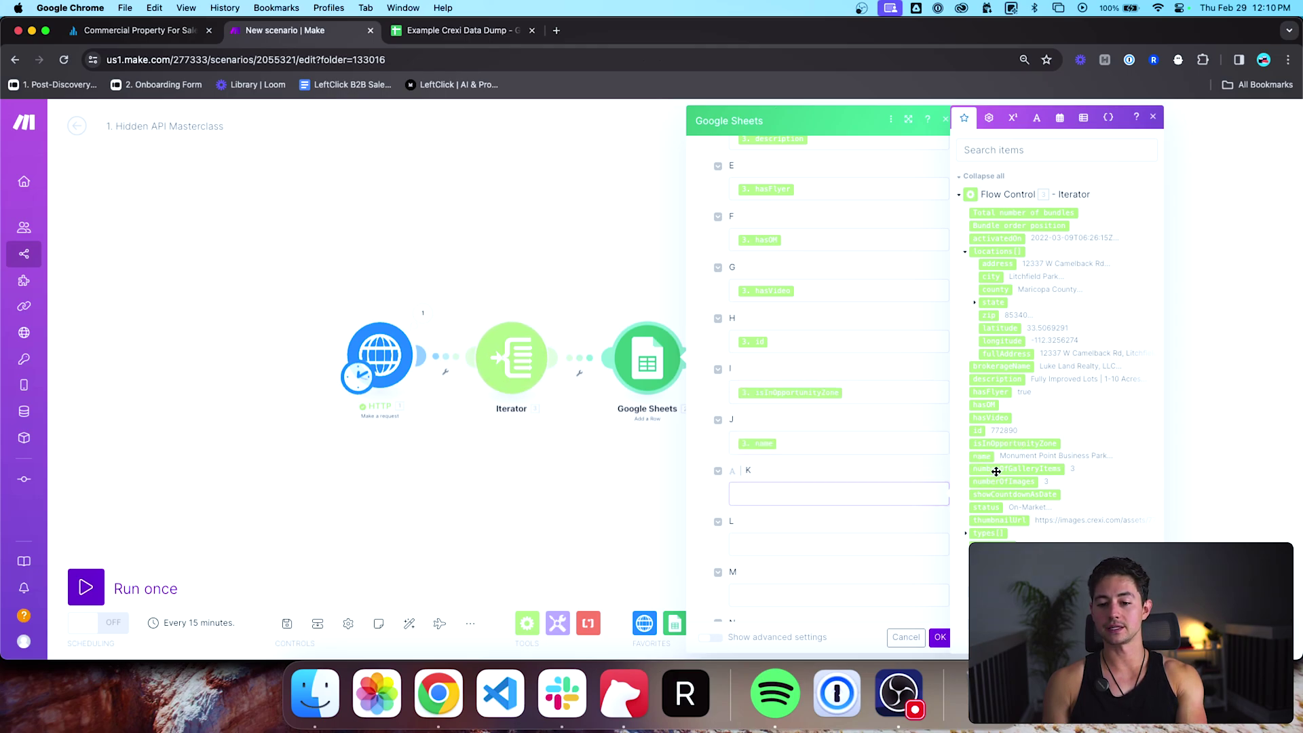
pyautogui.click(993, 469)
pyautogui.scroll(-3, 876, 475)
pyautogui.click(917, 414)
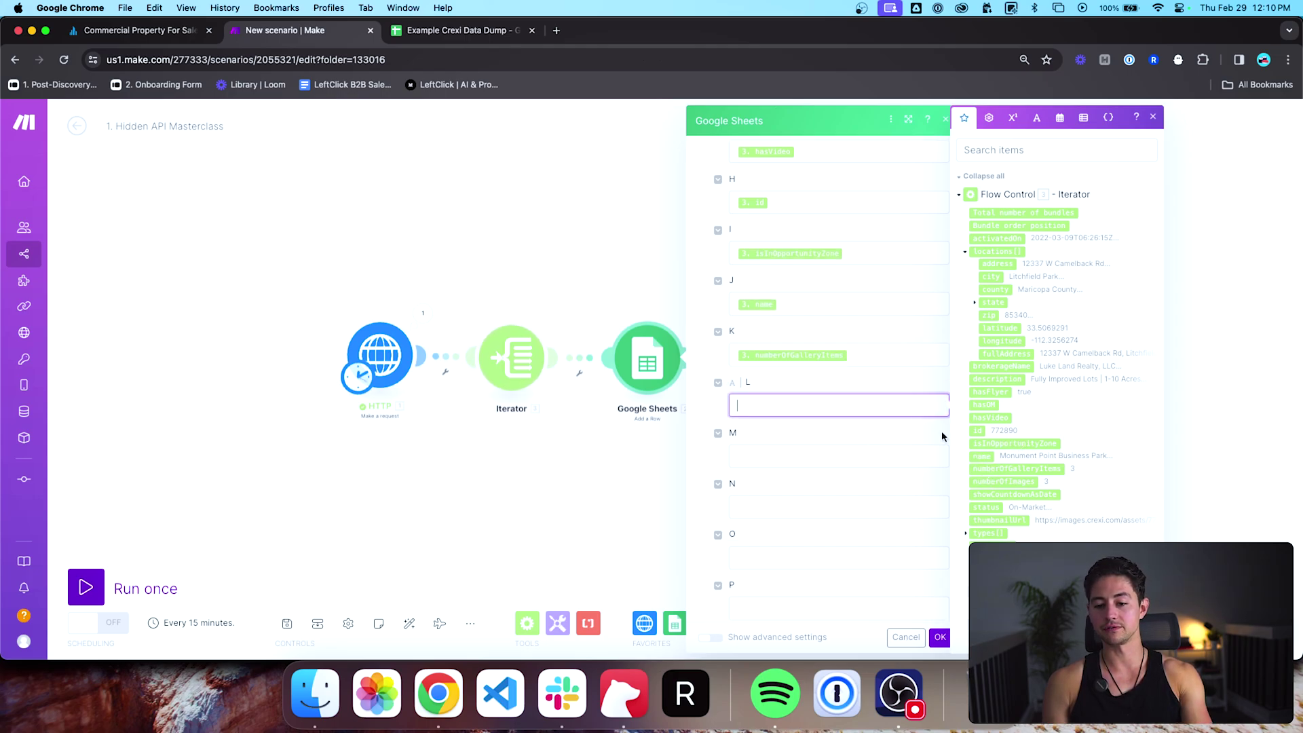
pyautogui.click(995, 481)
# Step: Map showCountdownAsDate, status, thumbnailUrl, types and updatedOn into columns M through Q
pyautogui.press('Tab')
pyautogui.click(998, 493)
pyautogui.press('Tab')
pyautogui.click(990, 507)
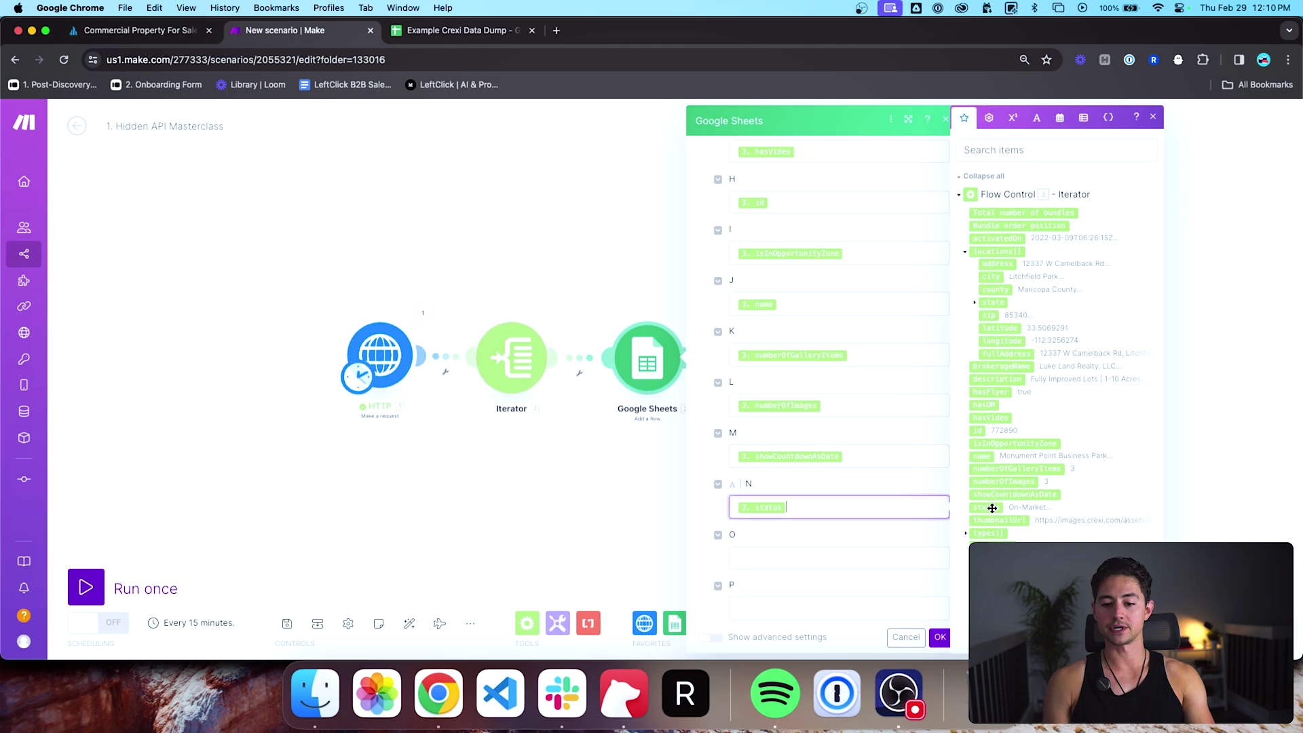
pyautogui.press('Tab')
pyautogui.click(992, 520)
pyautogui.press('Tab')
pyautogui.scroll(-2, 967, 540)
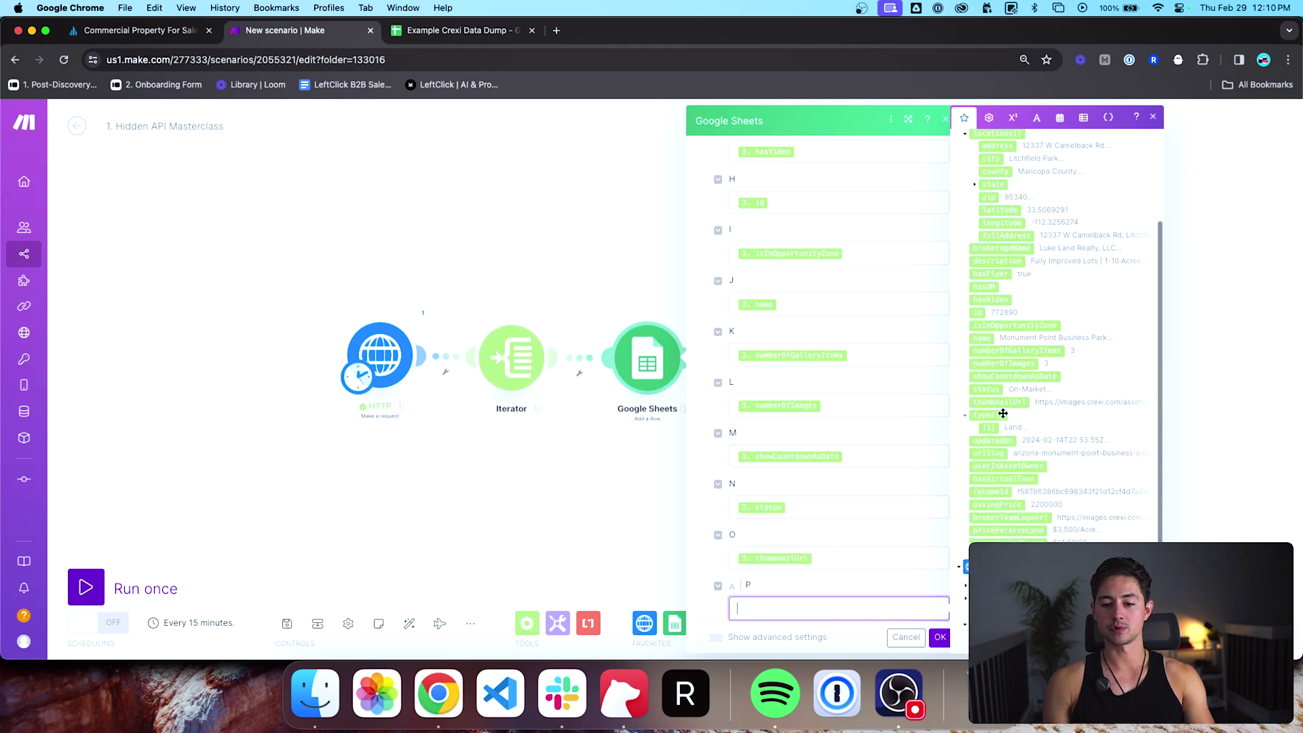
pyautogui.click(992, 428)
pyautogui.scroll(-6, 869, 440)
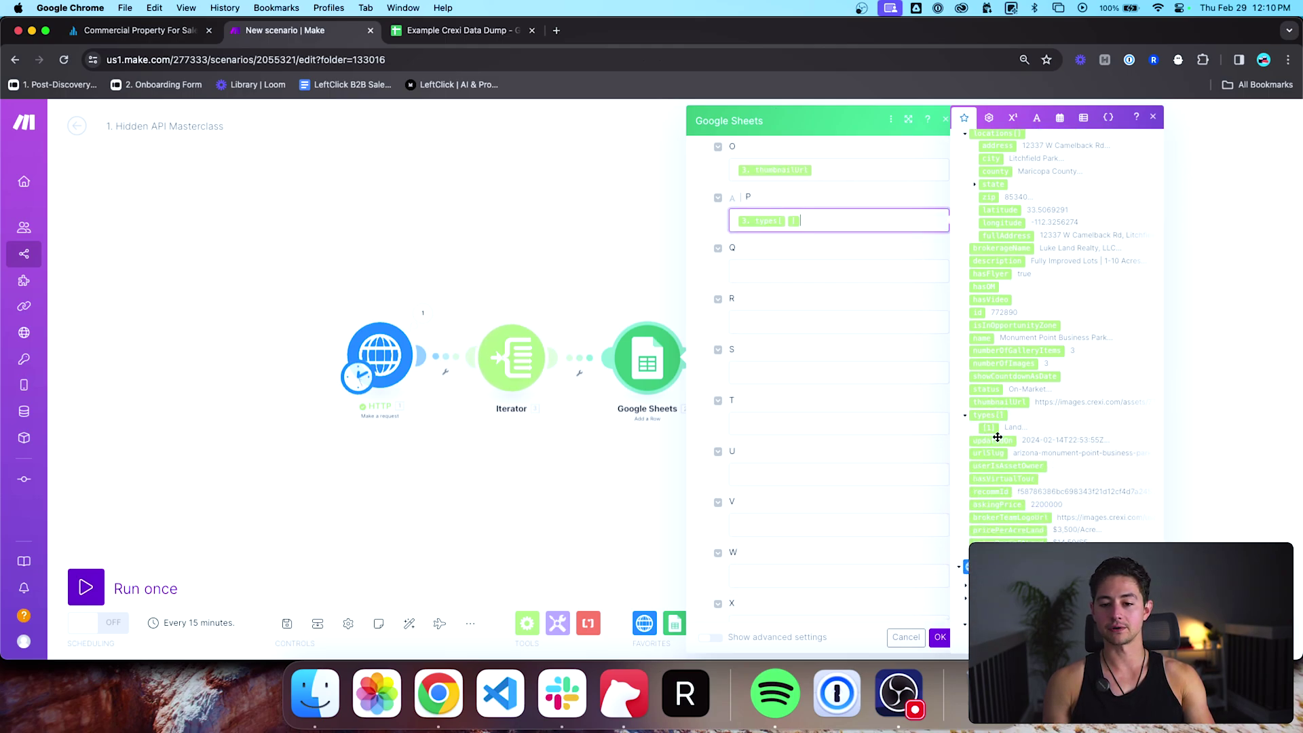
pyautogui.press('Tab')
pyautogui.scroll(-1, 1004, 454)
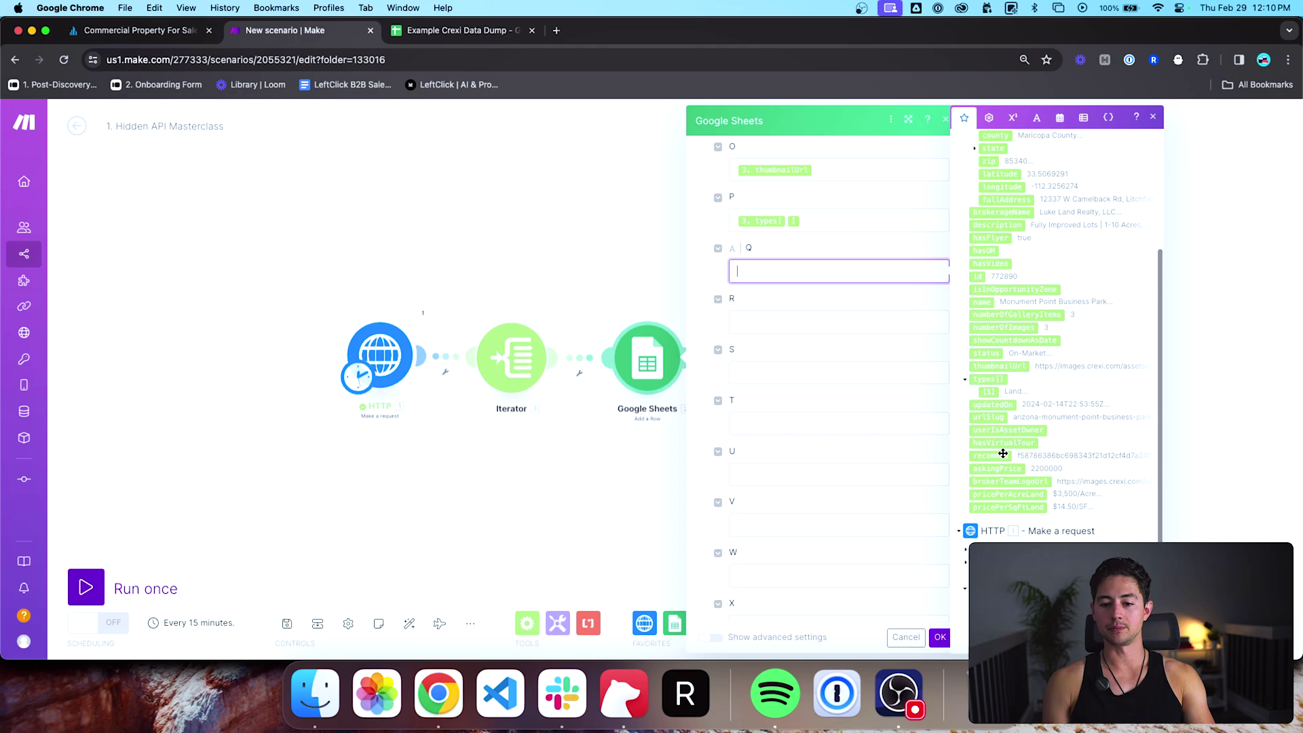
pyautogui.click(1003, 406)
# Step: Map urlSlug, userIsAssetOwner, hasVirtualTour, recommId, askingPrice, brokerTeamLogoUrl and pricePerAcreLand into columns R–X
pyautogui.press('Tab')
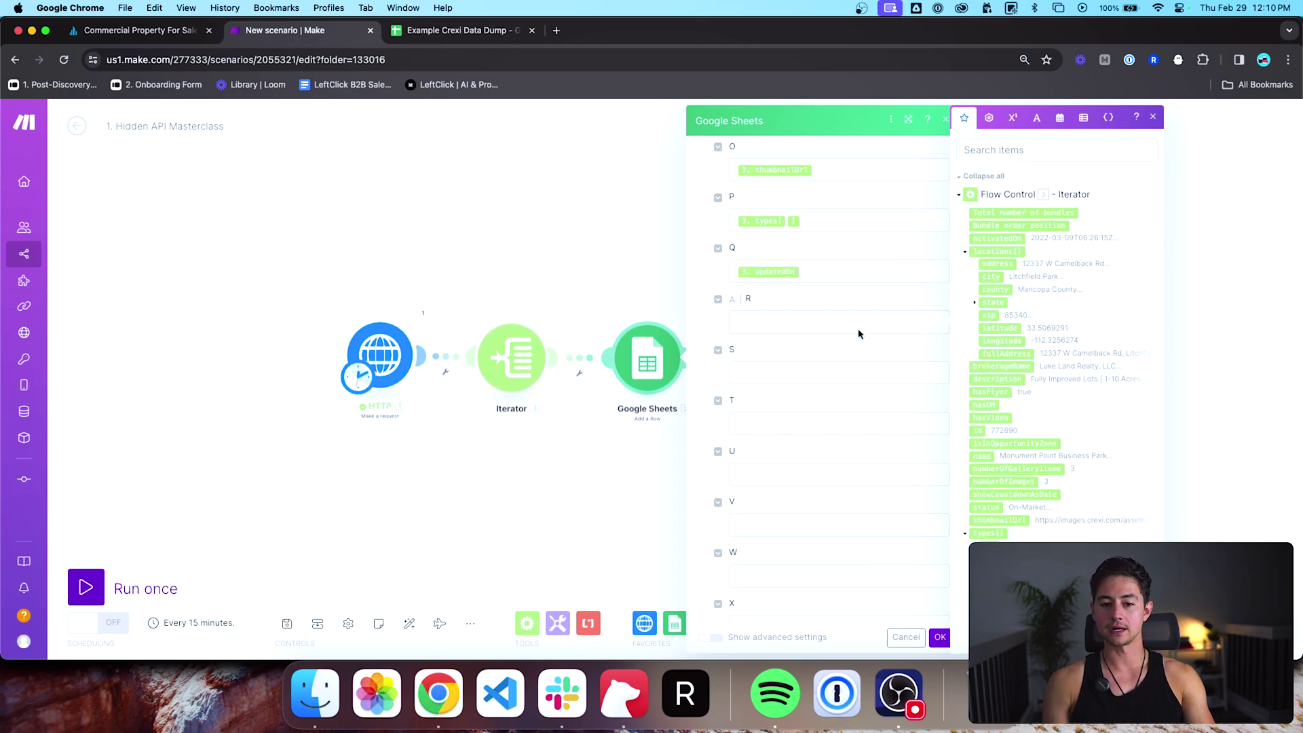
pyautogui.click(998, 572)
pyautogui.press('Tab')
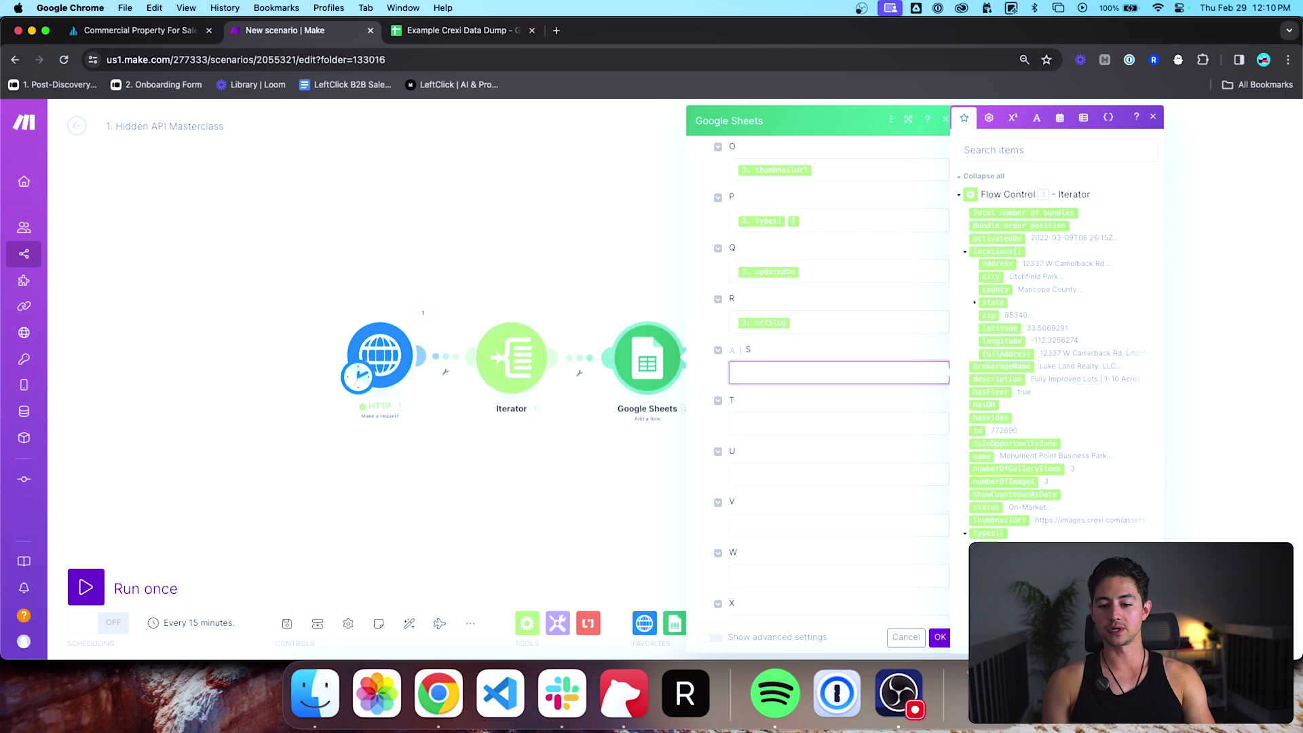
pyautogui.click(1011, 585)
pyautogui.press('Tab')
pyautogui.click(1005, 598)
pyautogui.press('Tab')
pyautogui.click(1001, 610)
pyautogui.press('Tab')
pyautogui.click(1005, 624)
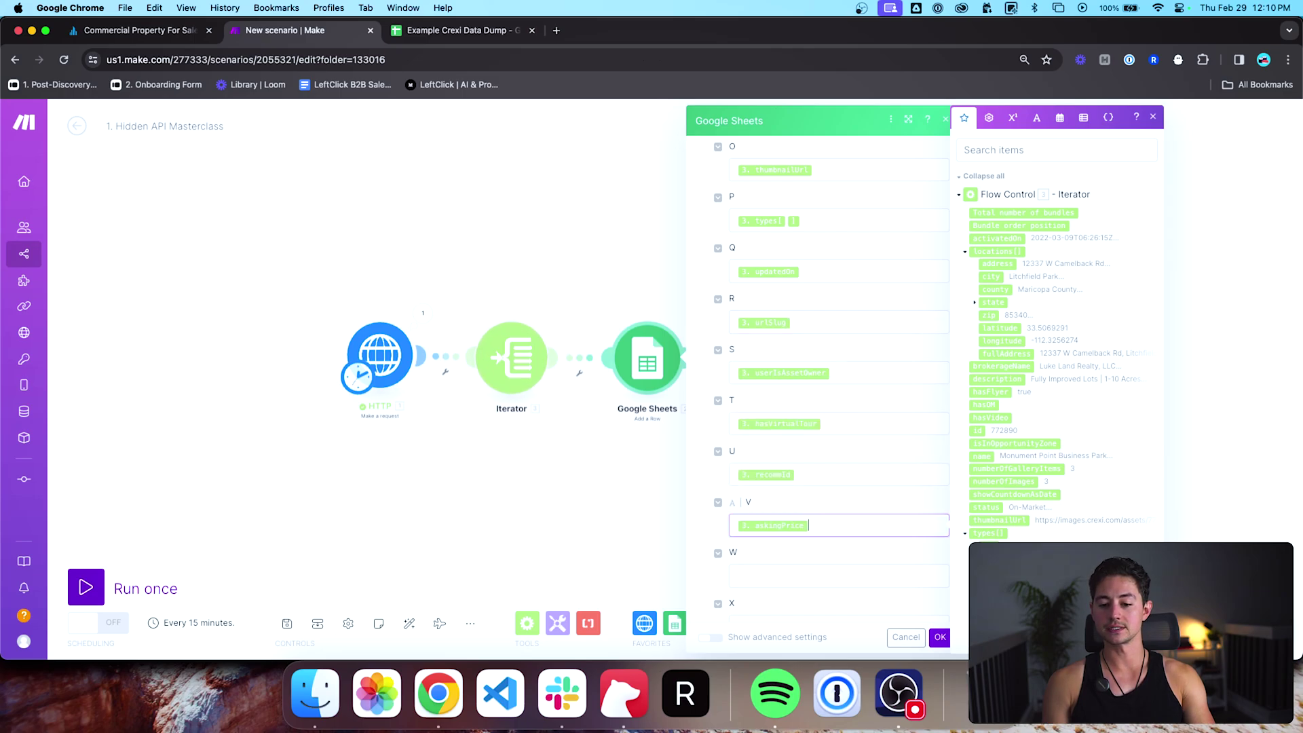
pyautogui.press('Tab')
pyautogui.click(1005, 636)
pyautogui.press('Tab')
pyautogui.click(1005, 649)
# Step: Map pricePerSqFtLand into column Y and save the Google Sheets row settings
pyautogui.scroll(-2, 1053, 340)
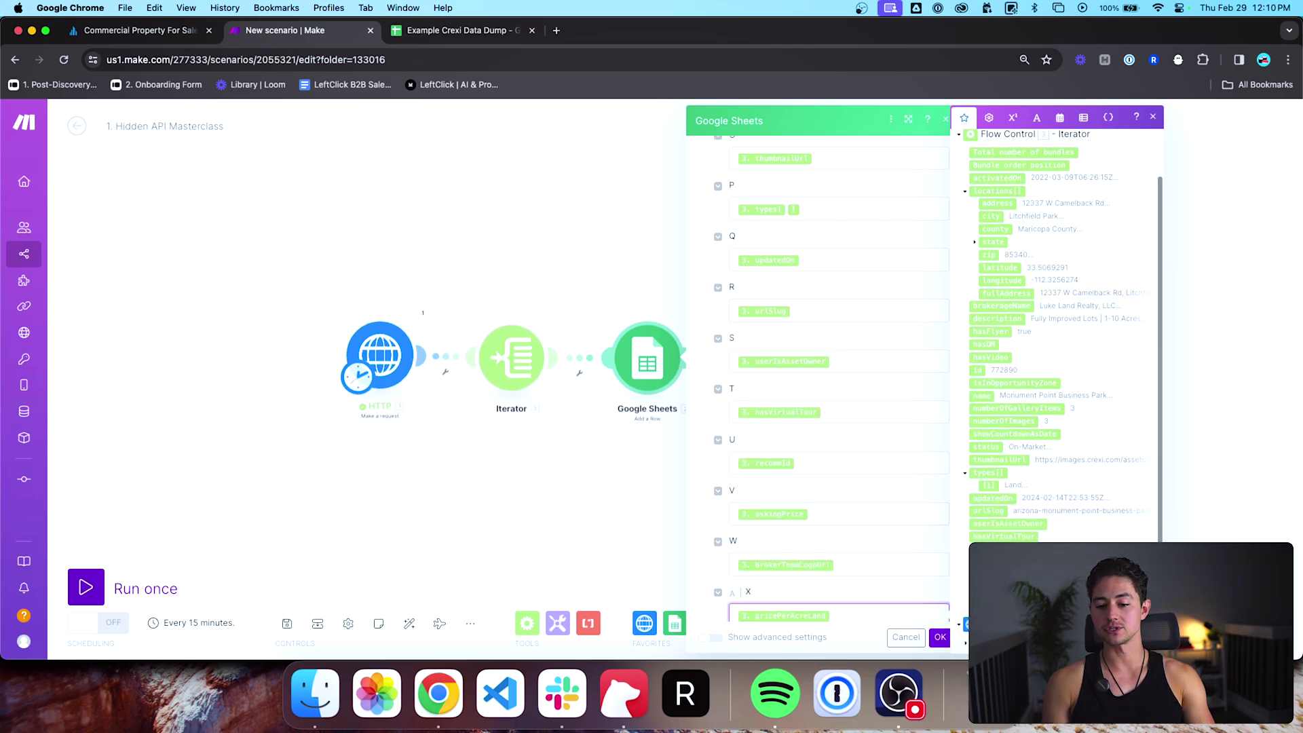
pyautogui.press('Tab')
pyautogui.scroll(-3, 1019, 475)
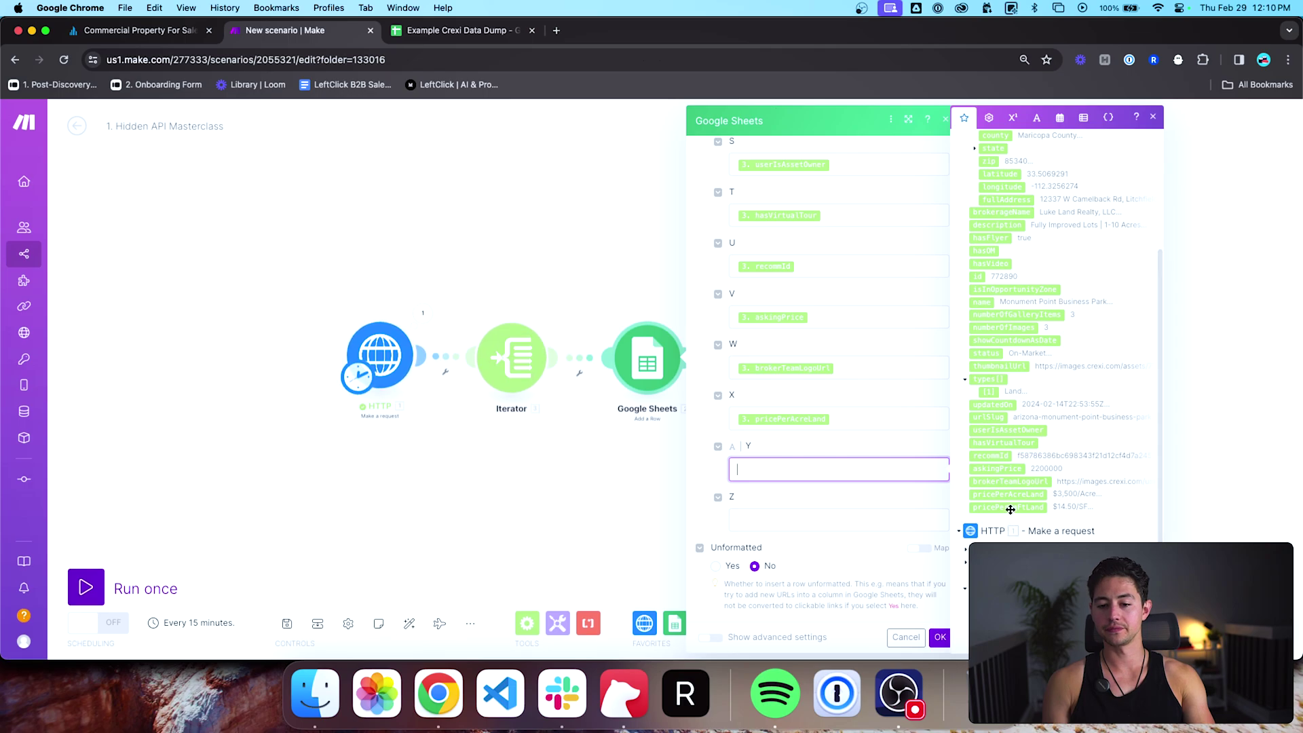
pyautogui.click(1008, 507)
pyautogui.scroll(10, 880, 452)
pyautogui.scroll(-10, 880, 449)
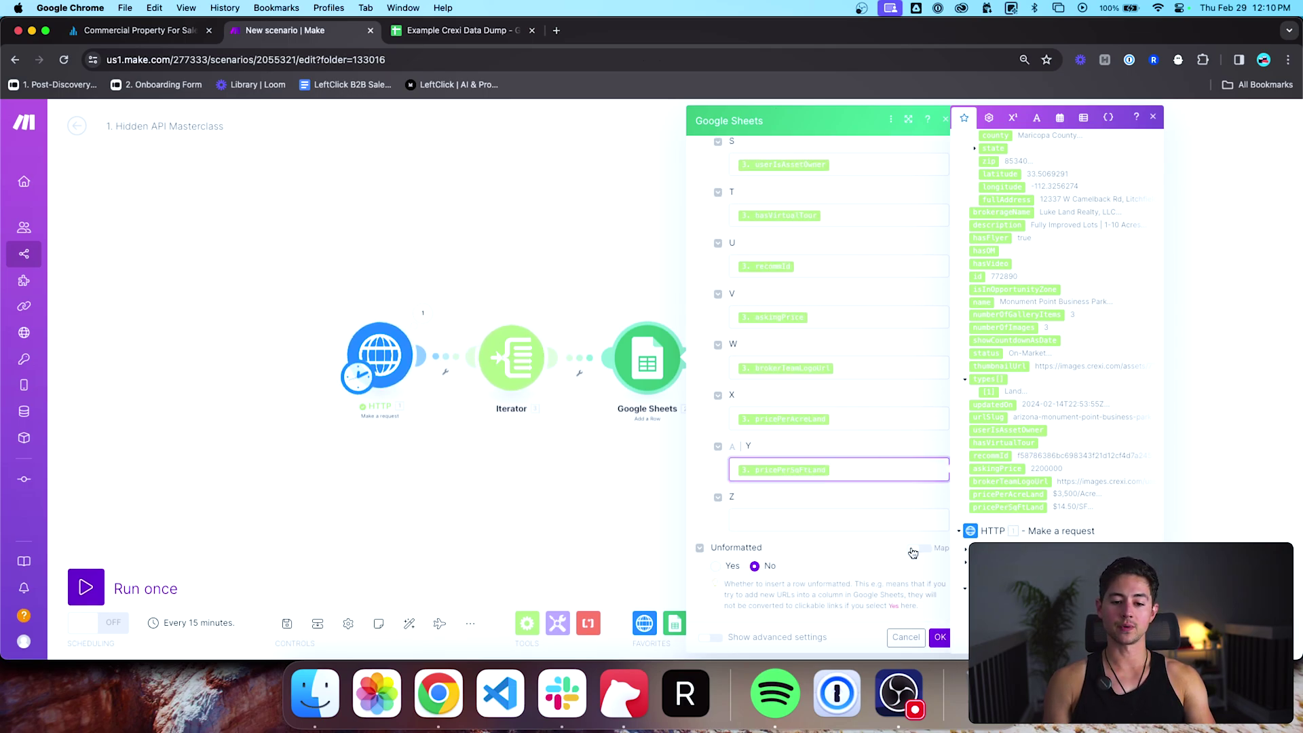
pyautogui.click(881, 501)
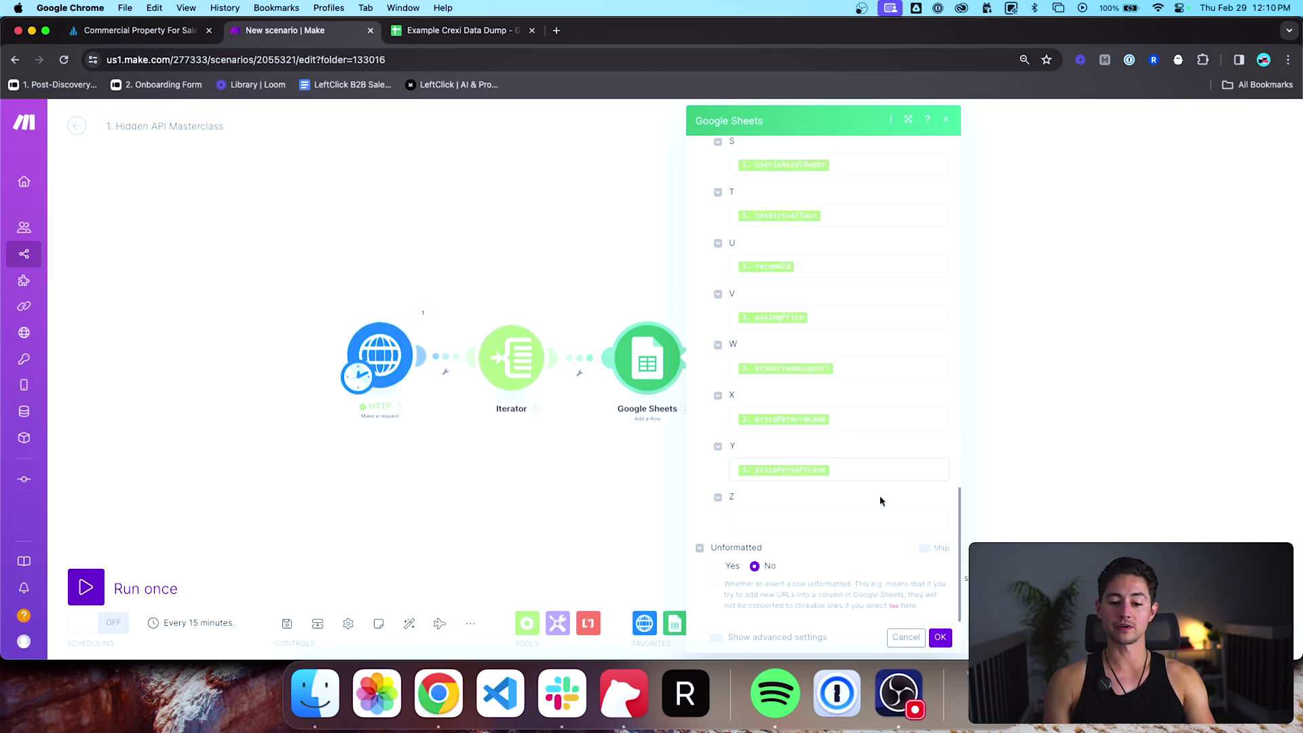
pyautogui.click(941, 638)
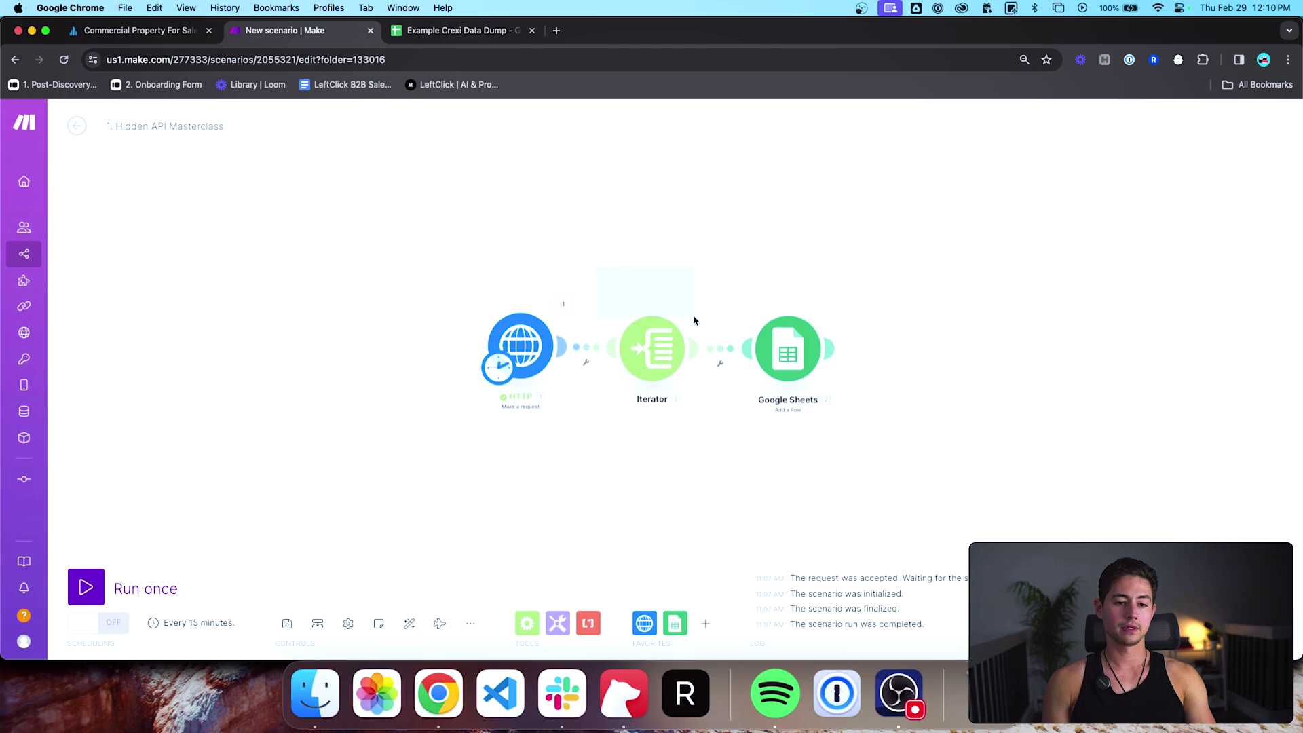
# Step: Add a Tools Sleep module after Google Sheets with a 1-second delay
pyautogui.moveTo(645, 353); pyautogui.dragTo(711, 354)
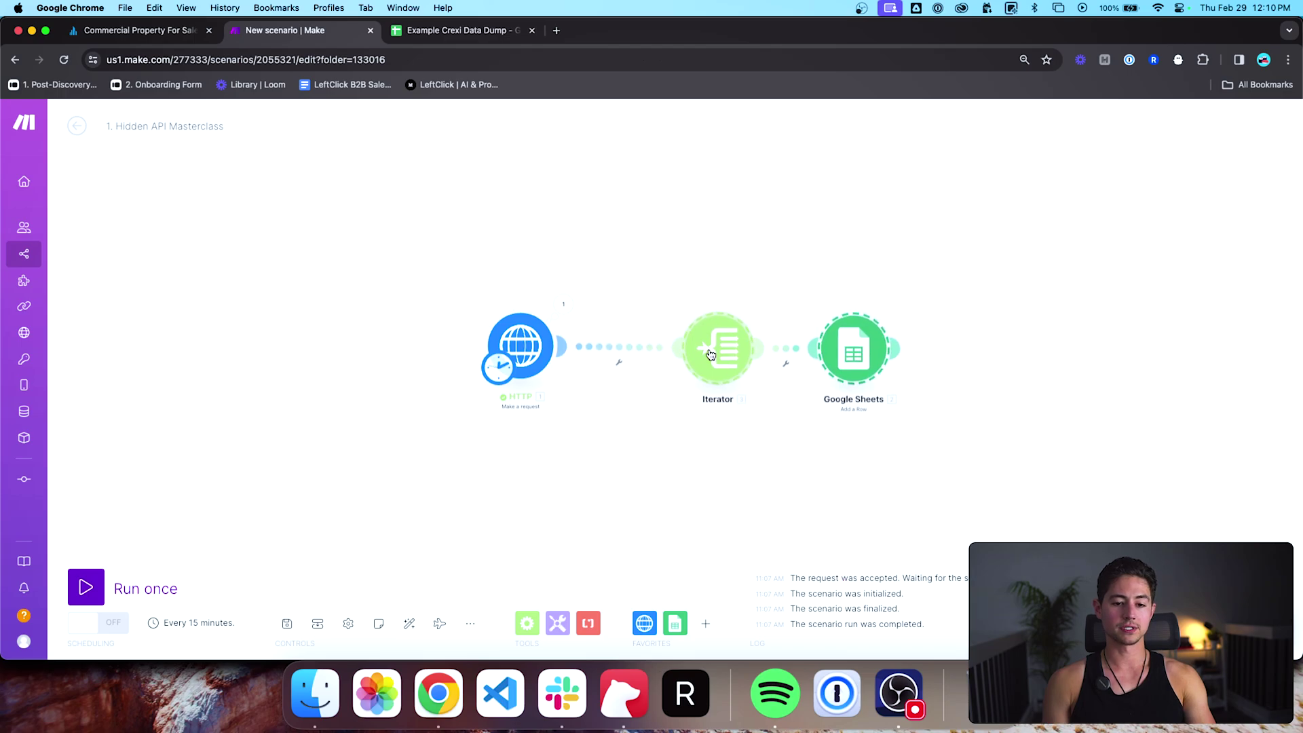
pyautogui.click(557, 623)
pyautogui.click(620, 277)
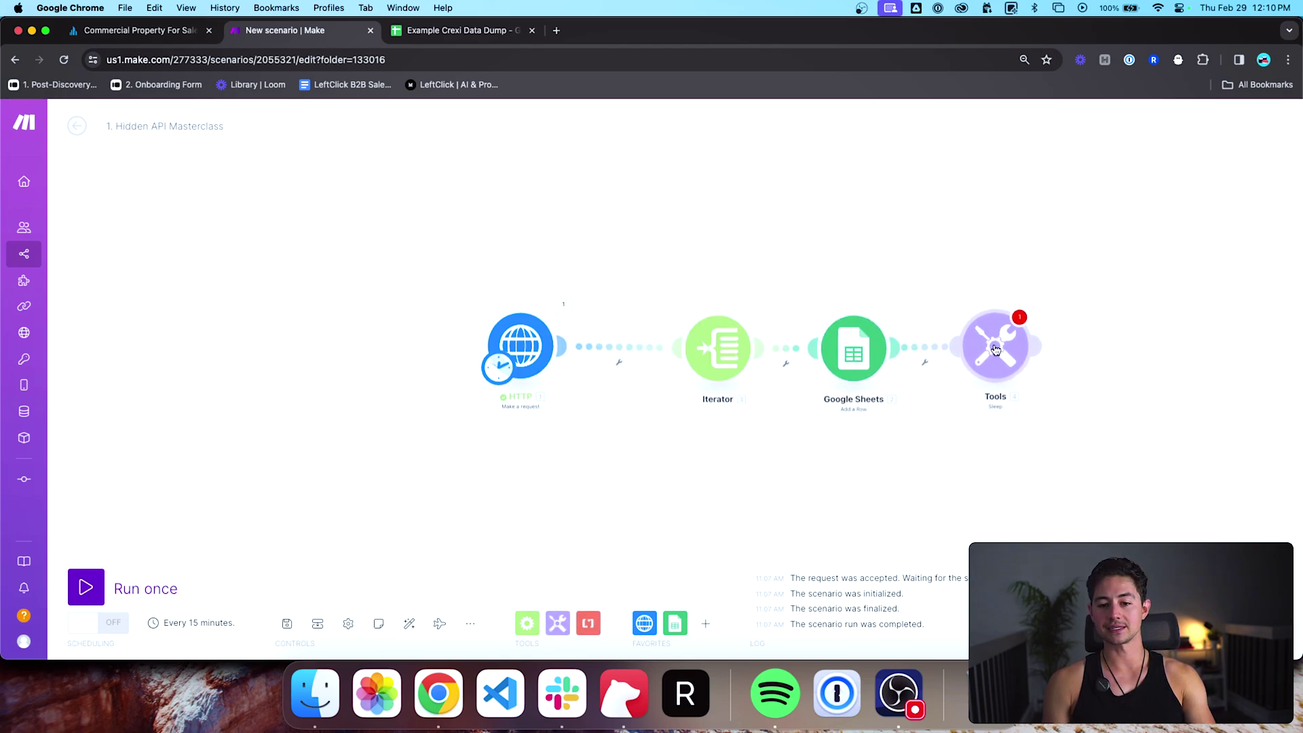
pyautogui.click(979, 353)
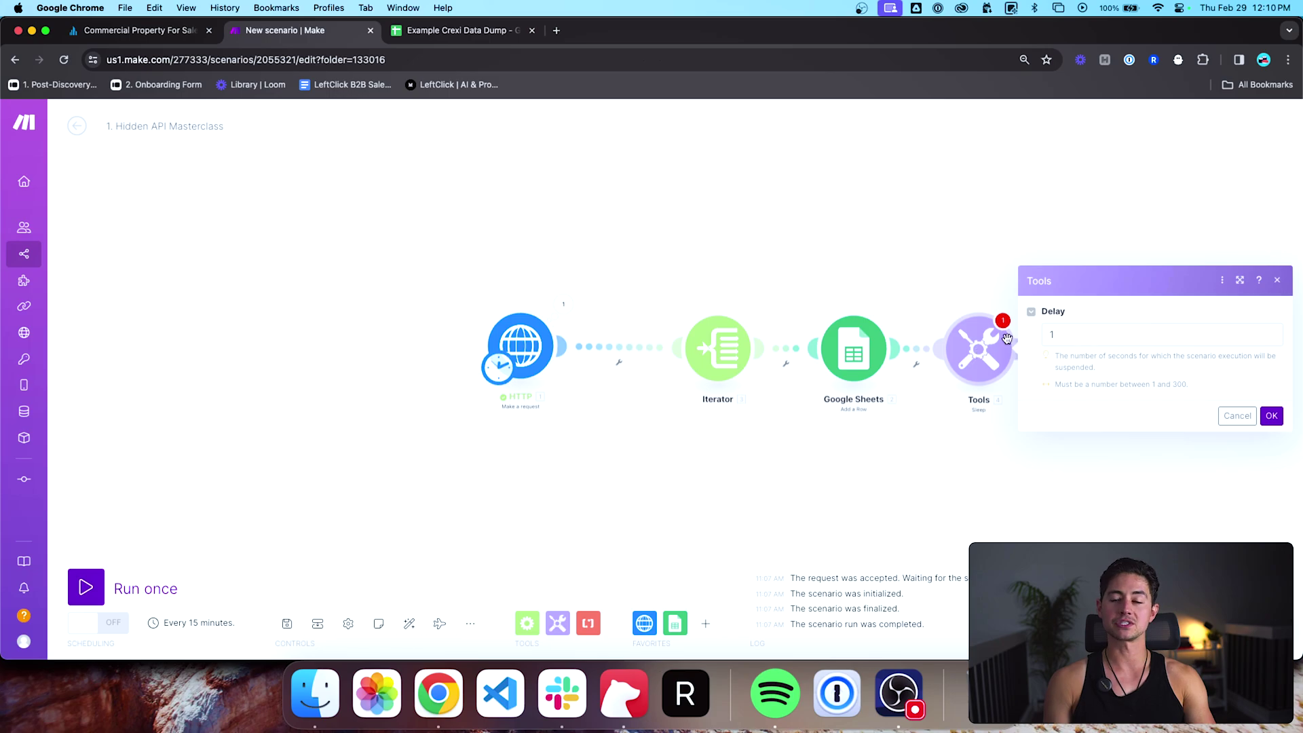
pyautogui.click(1093, 338)
pyautogui.press('super+a')
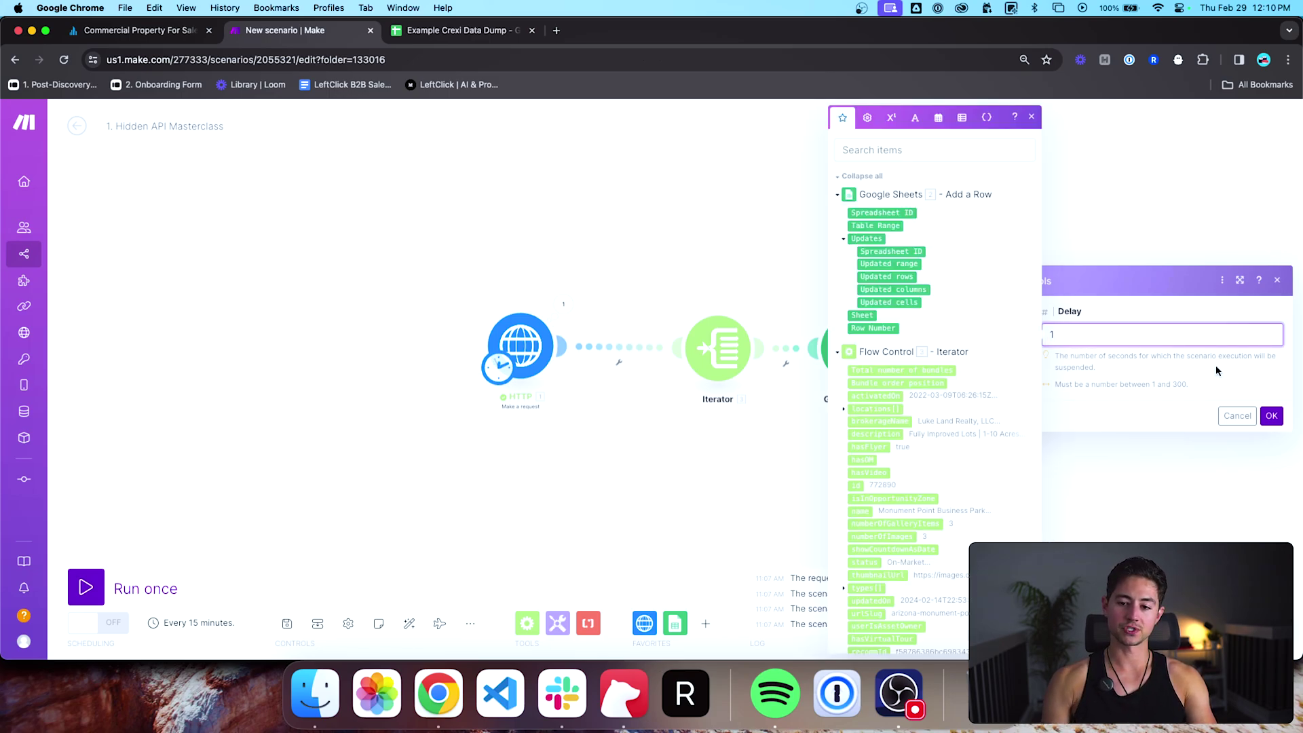
pyautogui.click(1270, 416)
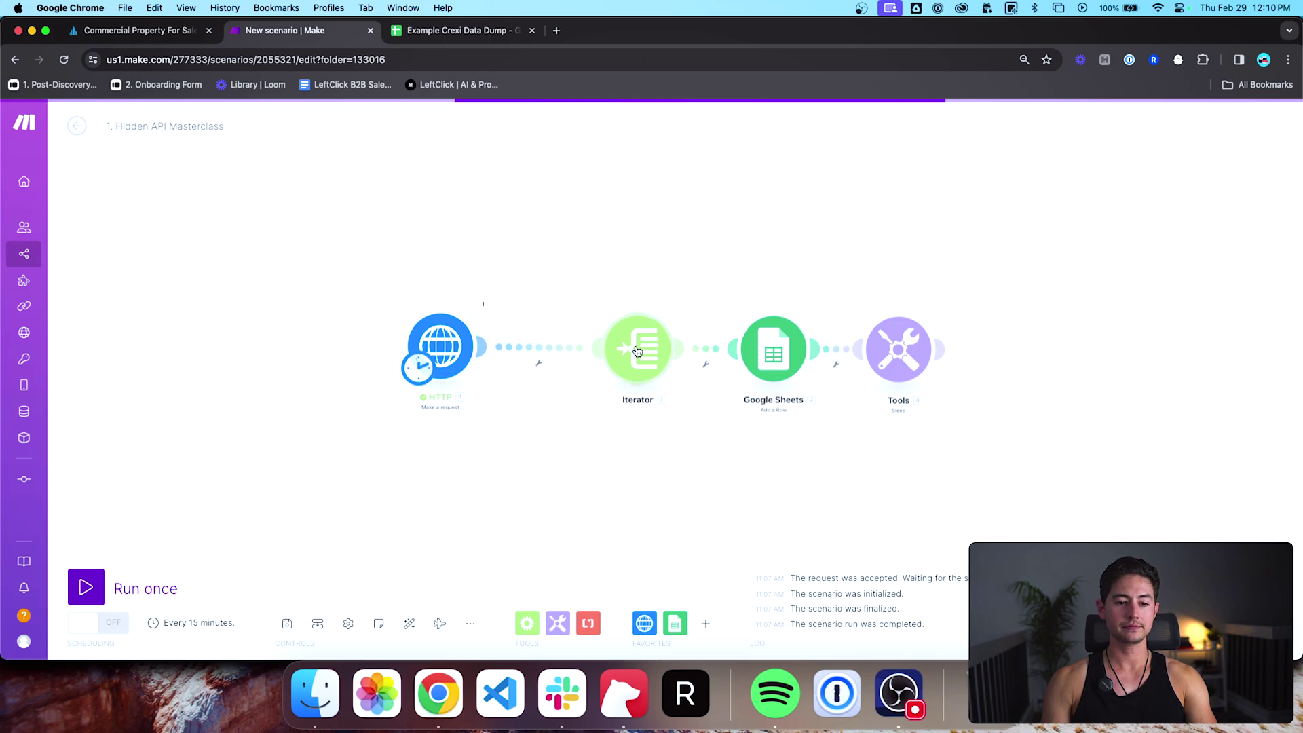
# Step: Pull the Iterator, Google Sheets and Tools modules together and auto-align all four in a row
pyautogui.moveTo(585, 349); pyautogui.dragTo(573, 347)
pyautogui.moveTo(763, 348); pyautogui.dragTo(695, 348)
pyautogui.moveTo(899, 348); pyautogui.dragTo(843, 347)
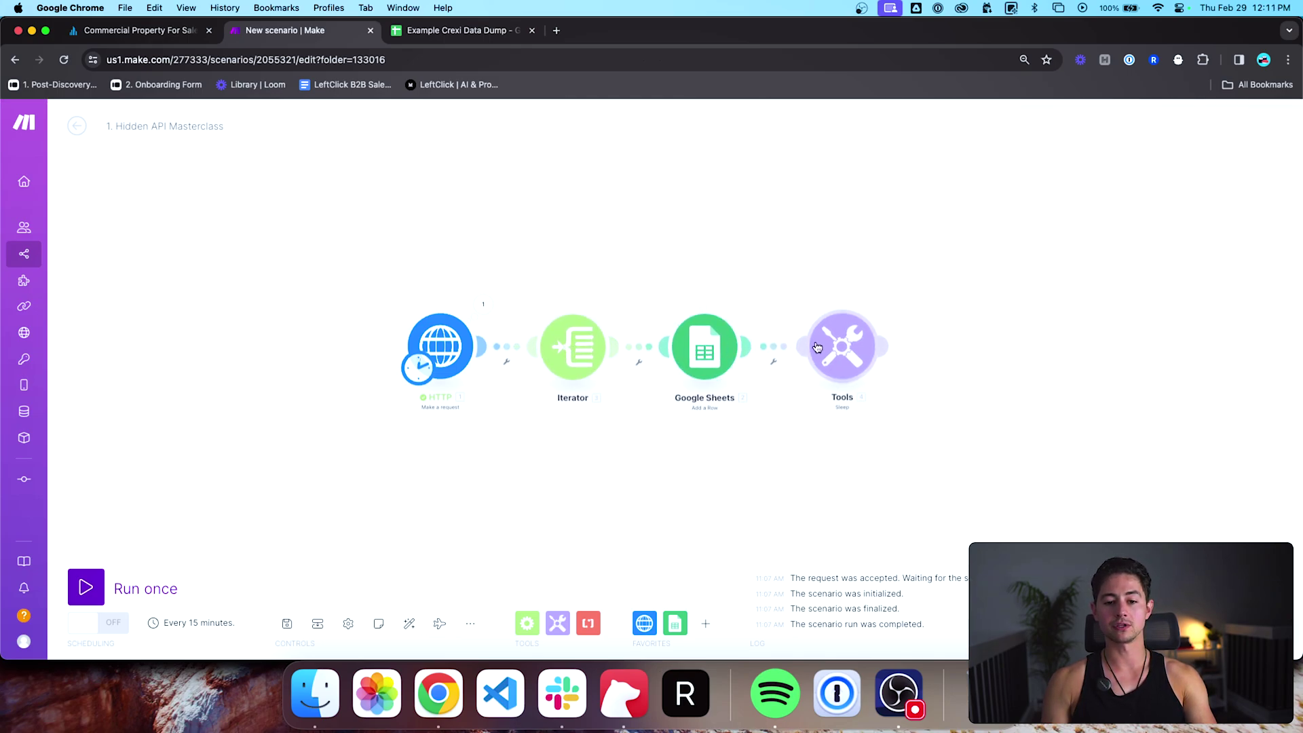
pyautogui.click(409, 624)
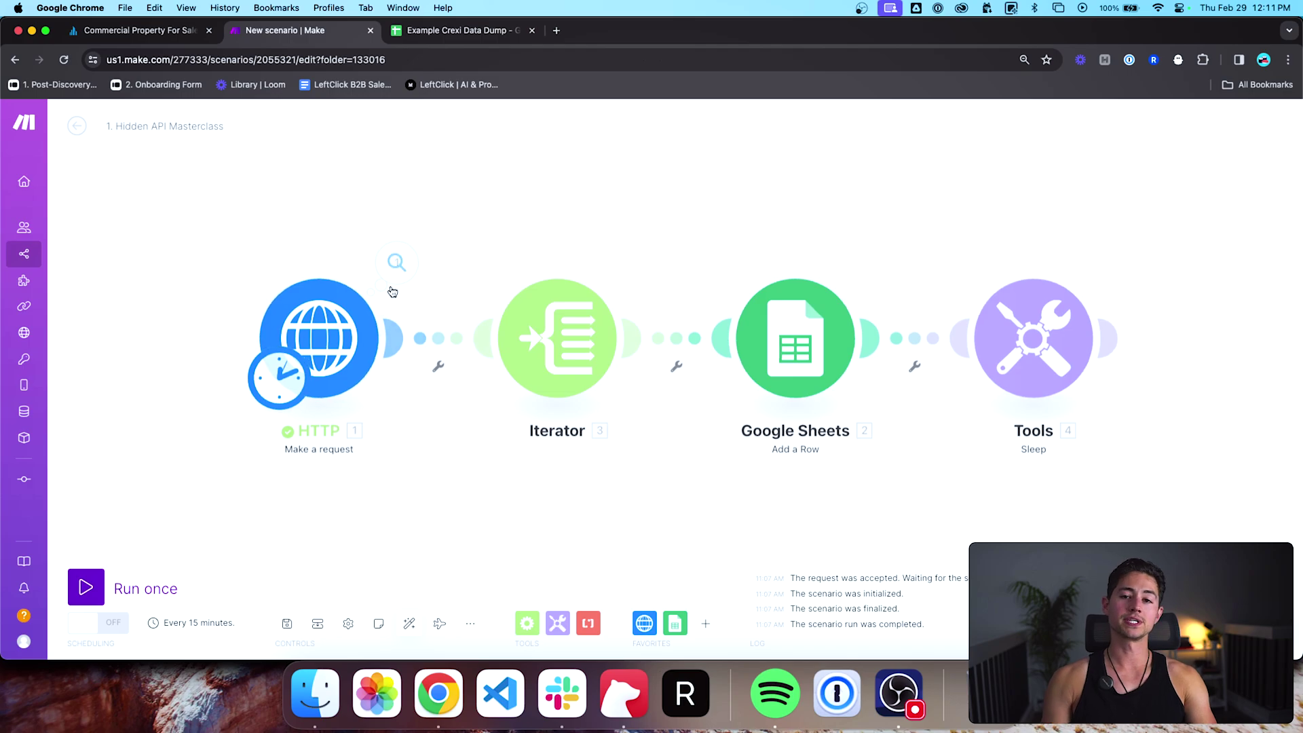
# Step: Open the HTTP module's last-run results and expand the Accept, Accept-Encoding, Accept-Language and Authorization headers
pyautogui.click(397, 264)
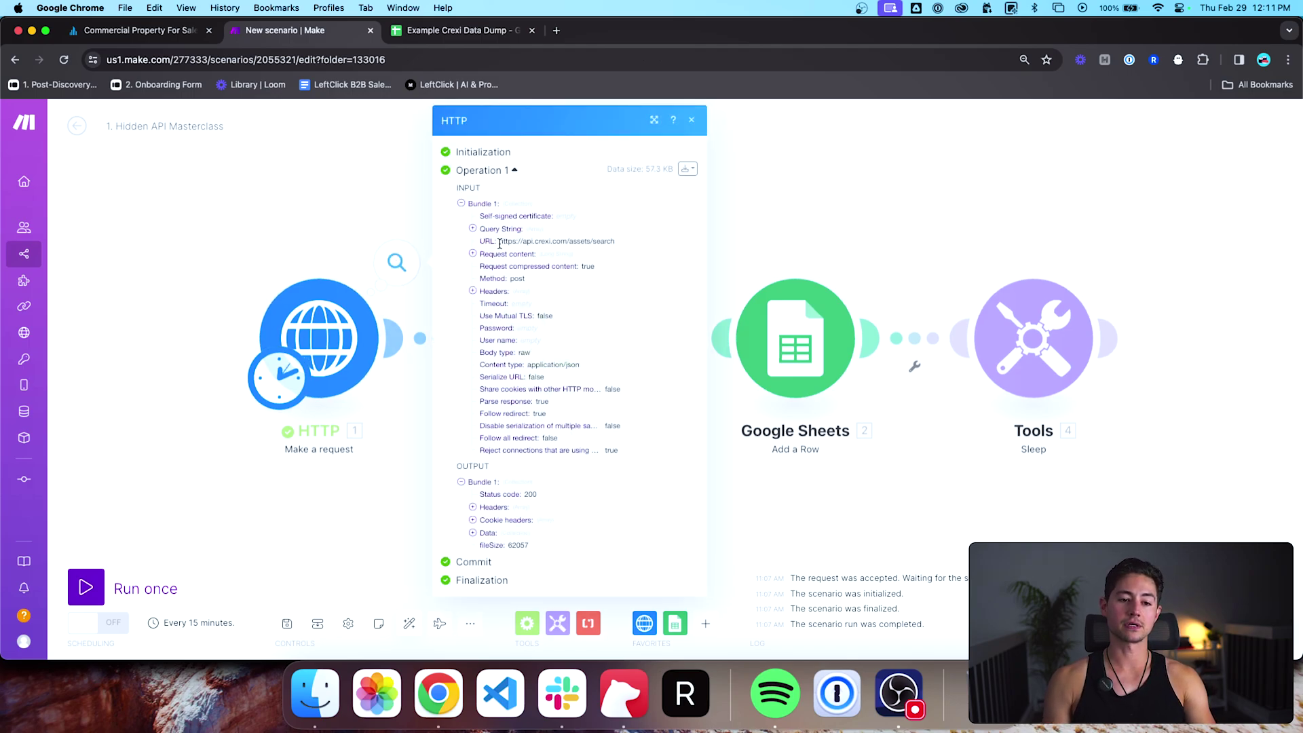
pyautogui.moveTo(506, 243); pyautogui.dragTo(601, 244)
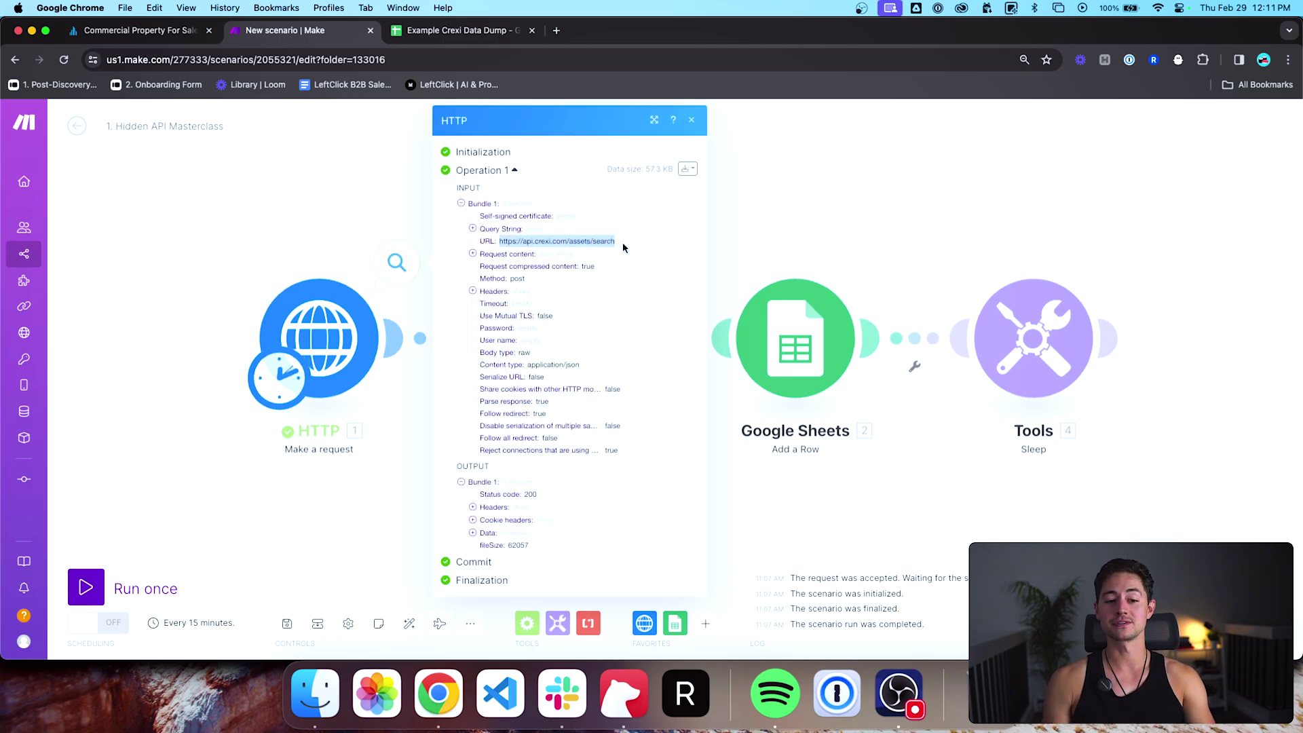
pyautogui.click(474, 291)
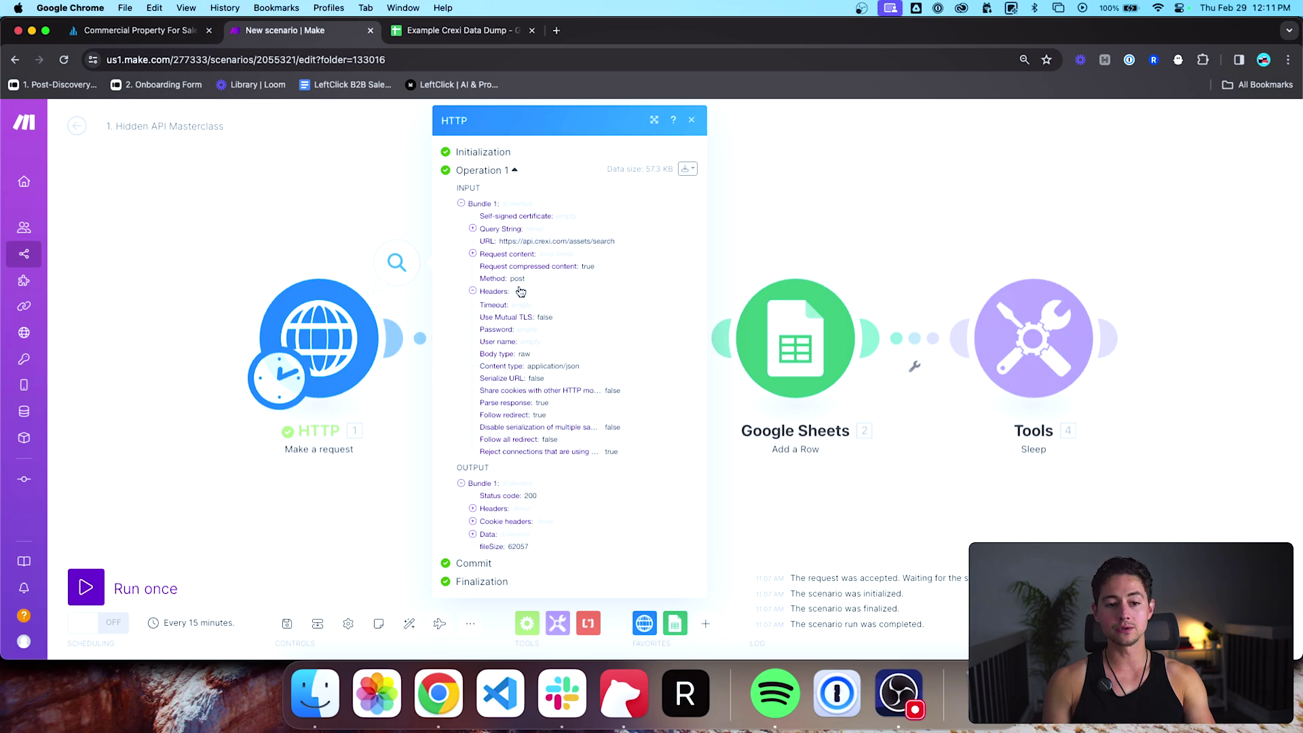
pyautogui.click(500, 307)
pyautogui.click(504, 339)
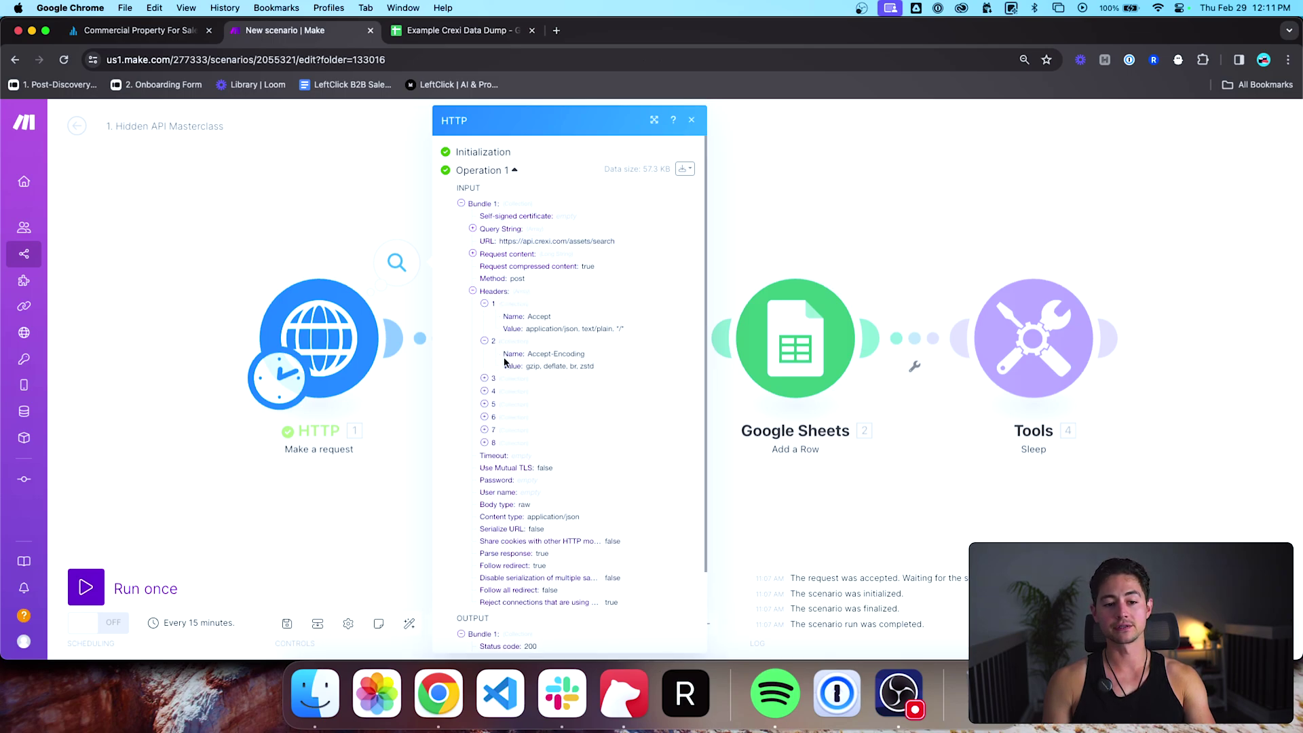
pyautogui.click(505, 378)
pyautogui.click(508, 414)
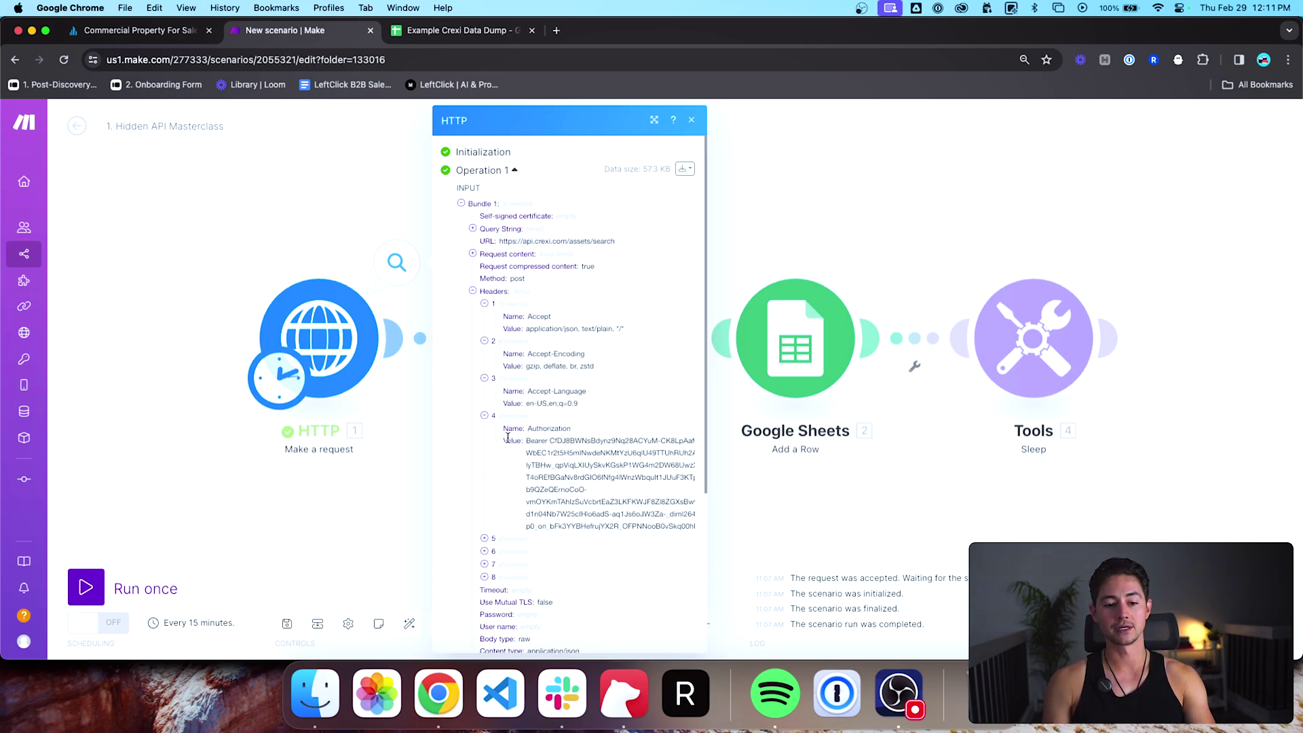
pyautogui.scroll(-4, 508, 434)
# Step: Expand the Data output (totalCount 384) and the request body JSON
pyautogui.click(487, 589)
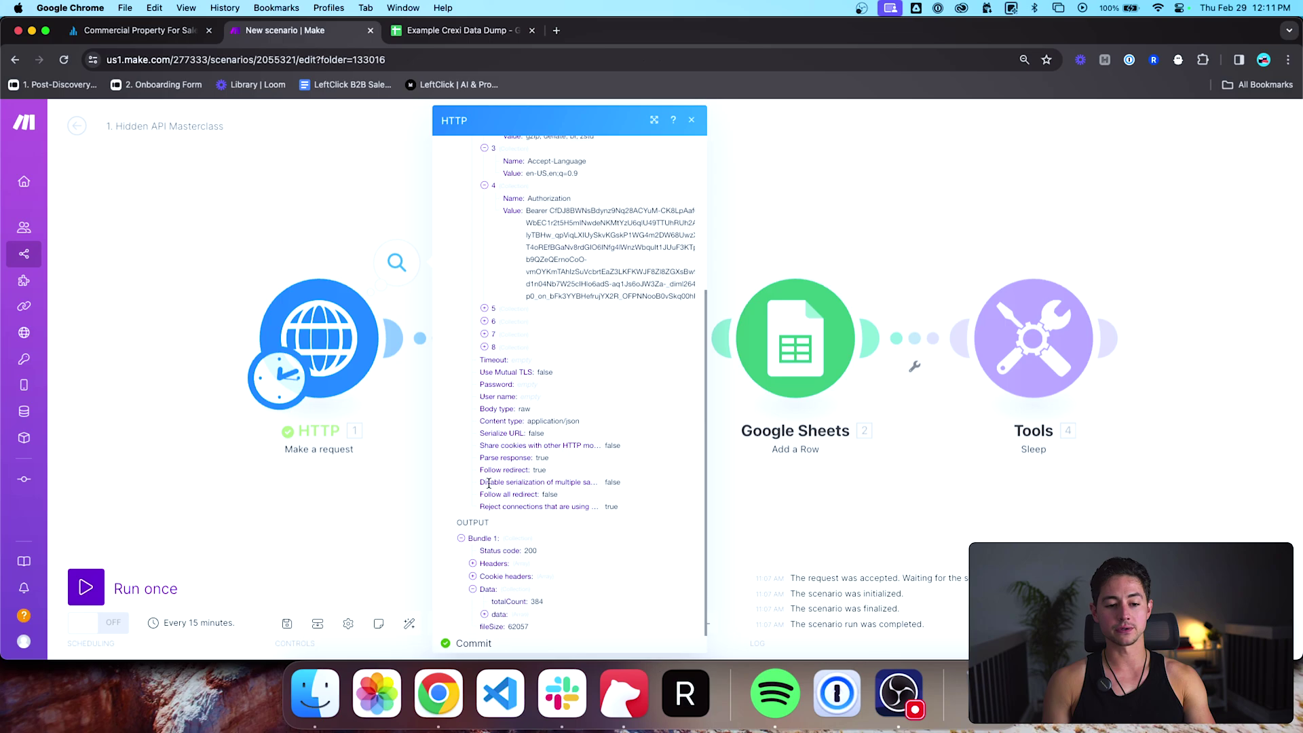
pyautogui.scroll(5, 503, 378)
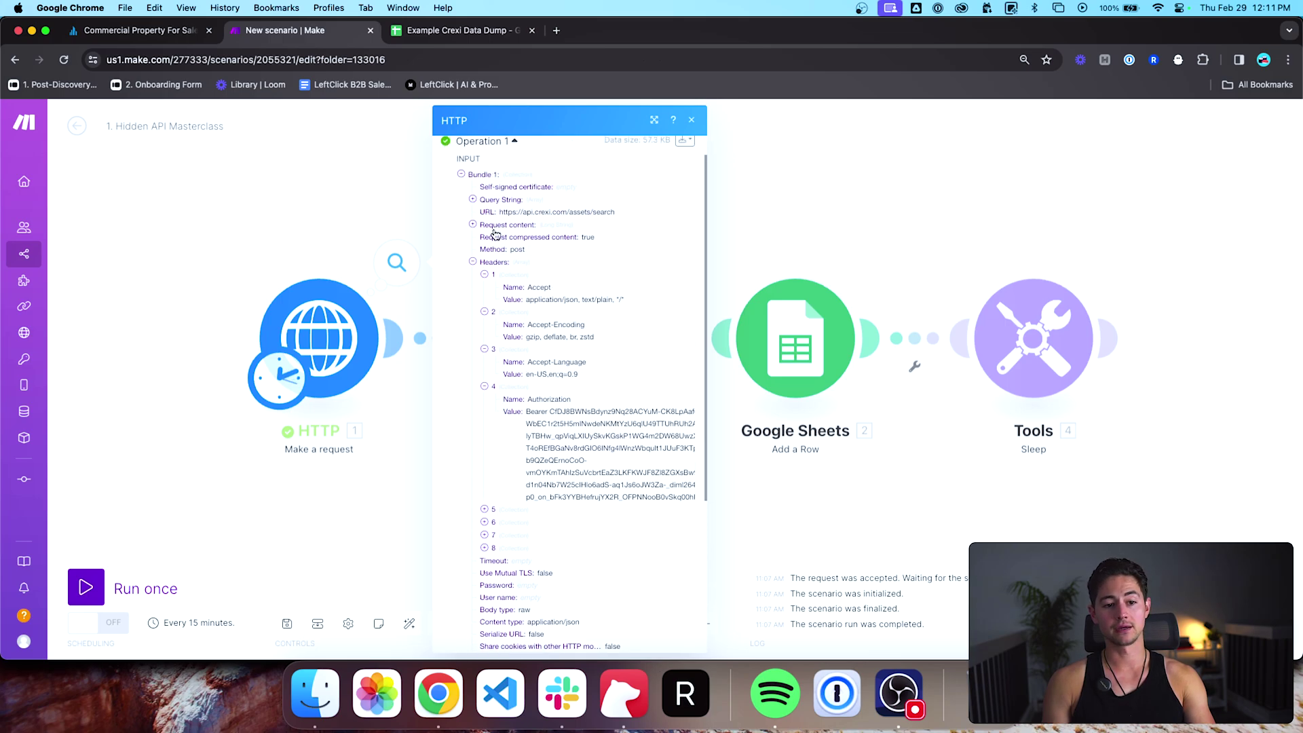
pyautogui.click(495, 227)
pyautogui.scroll(-1, 503, 230)
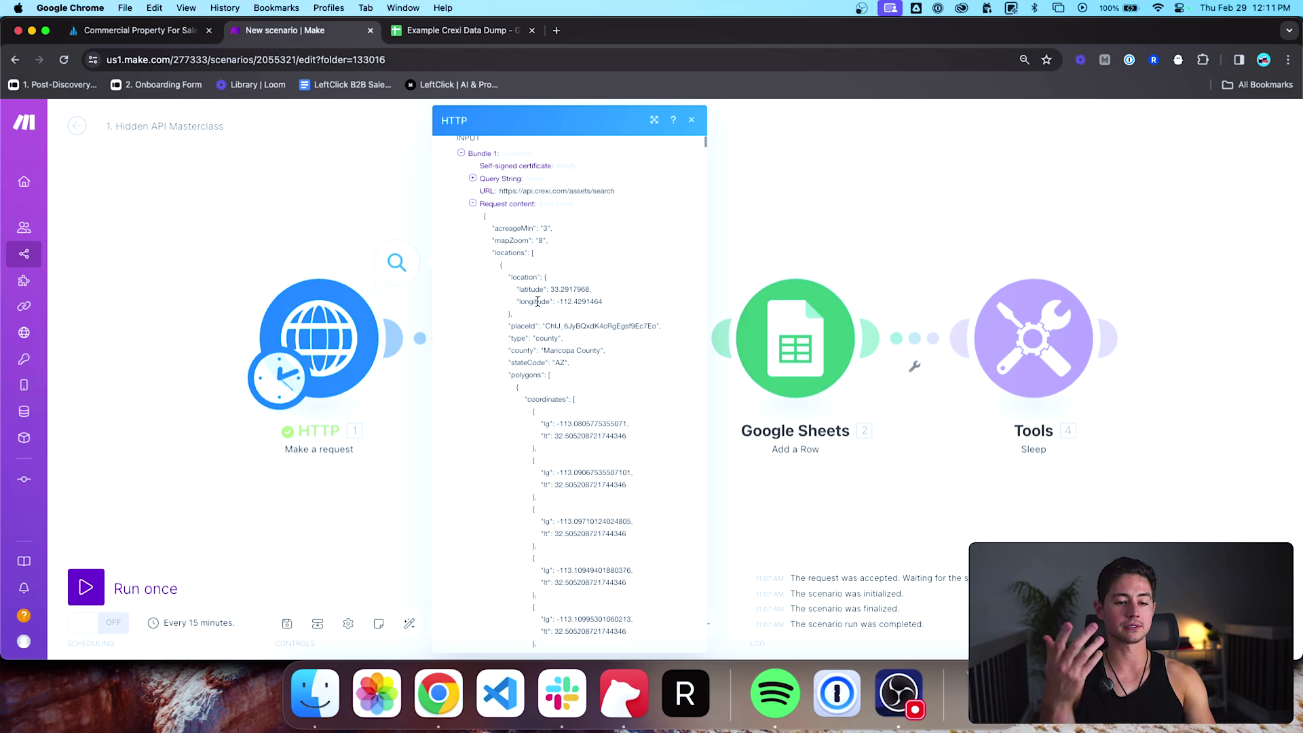
pyautogui.hotkey('ctrl', 'shift', 'Tab')
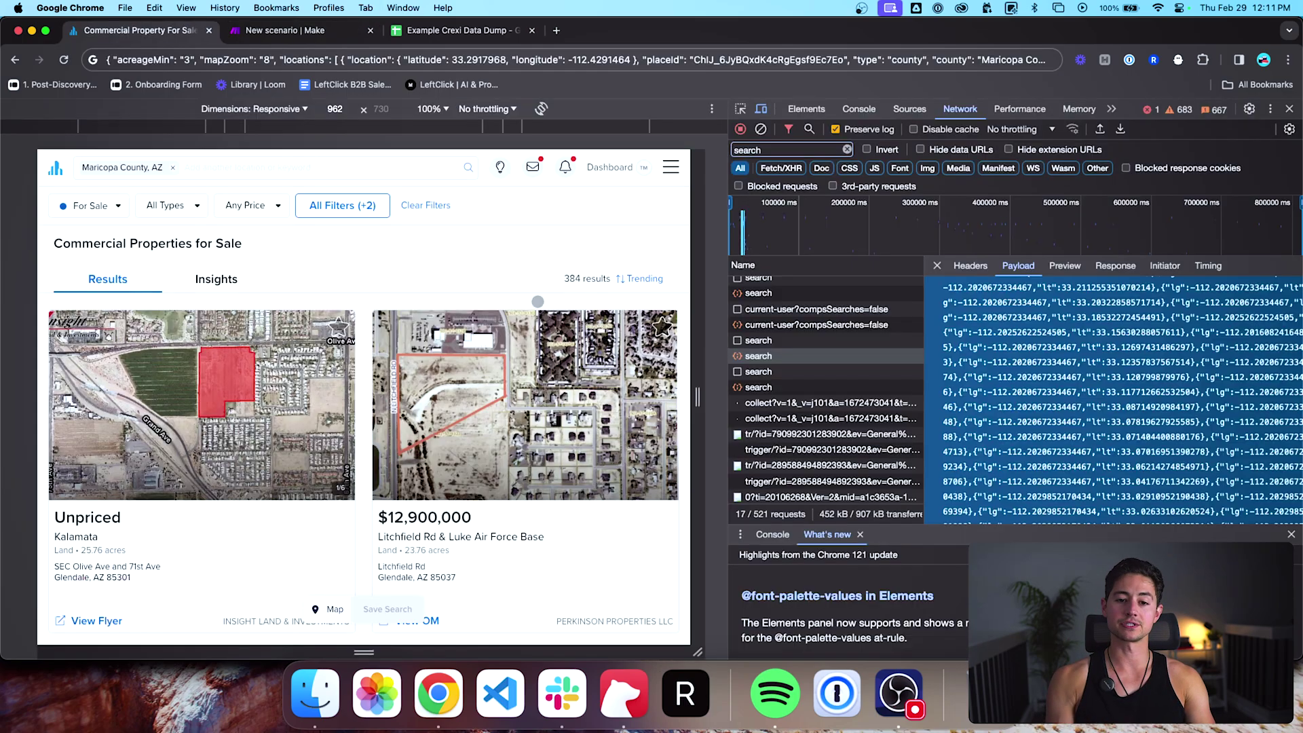
pyautogui.scroll(-15, 1024, 327)
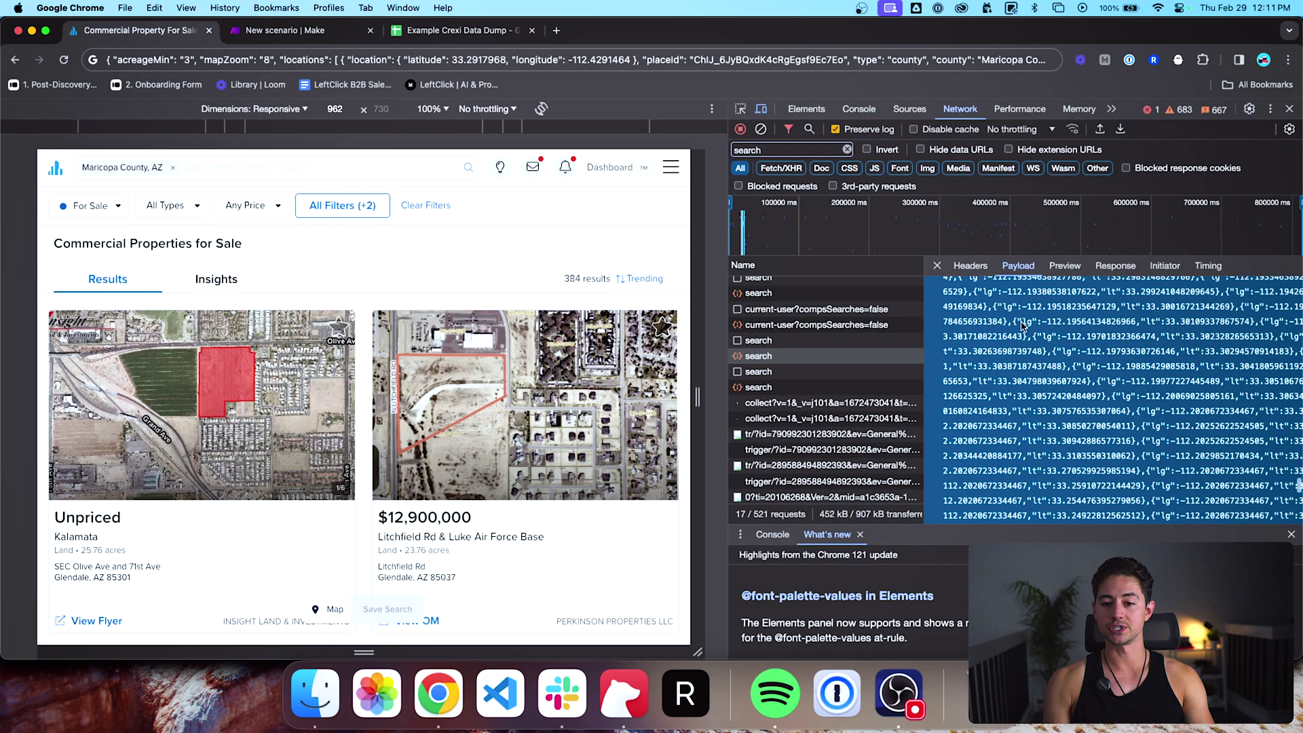
pyautogui.scroll(-15, 1023, 326)
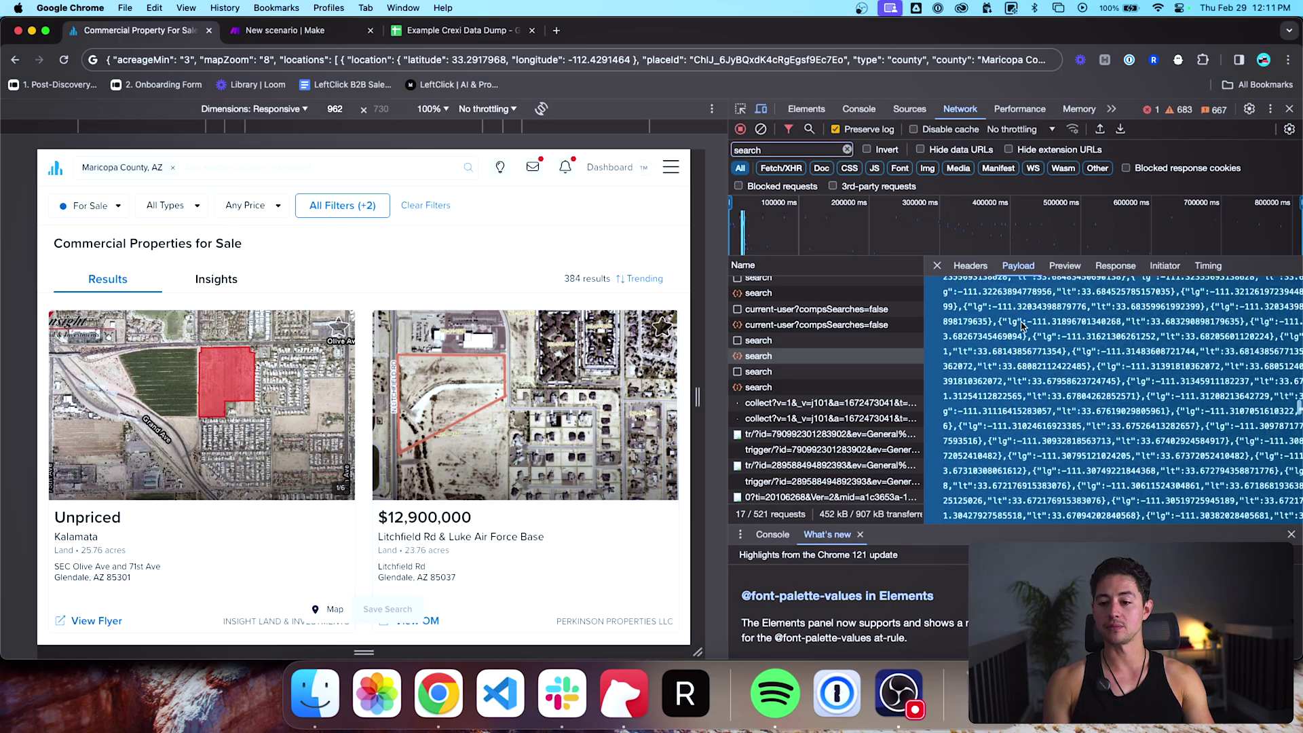
pyautogui.scroll(20, 1023, 327)
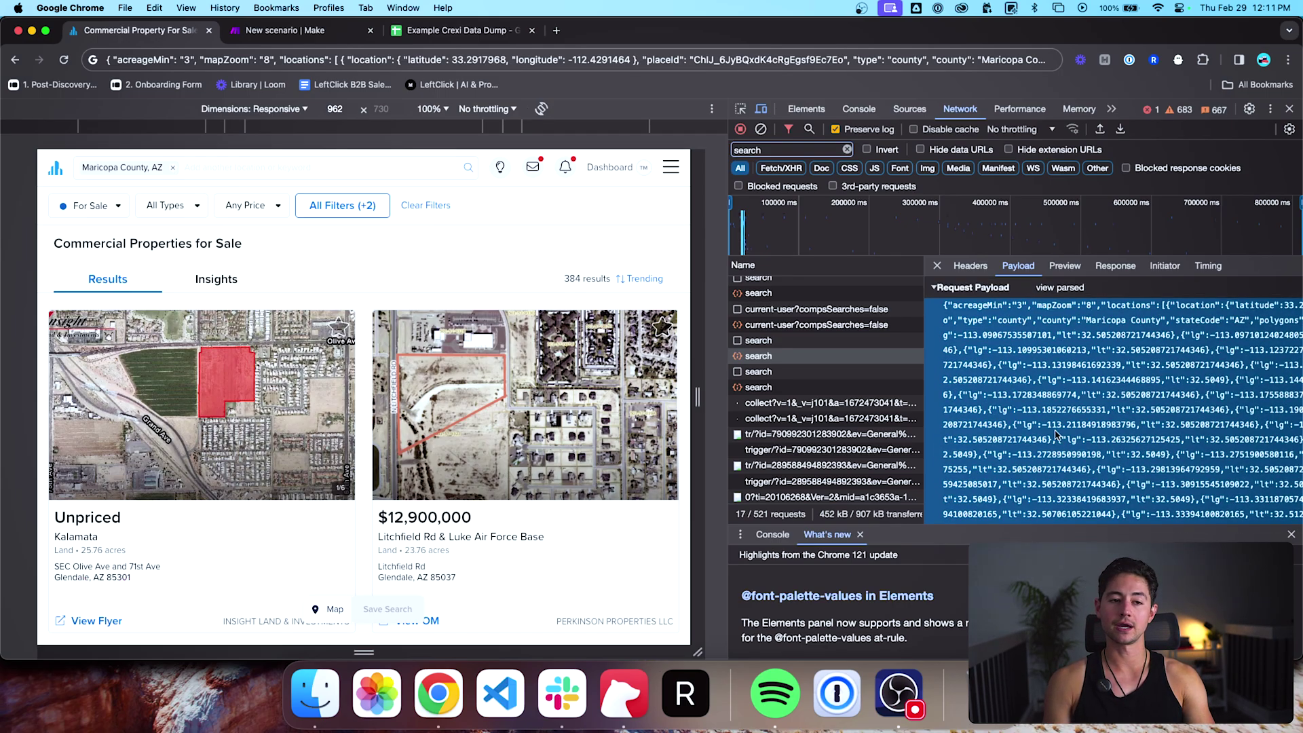
pyautogui.press('Escape')
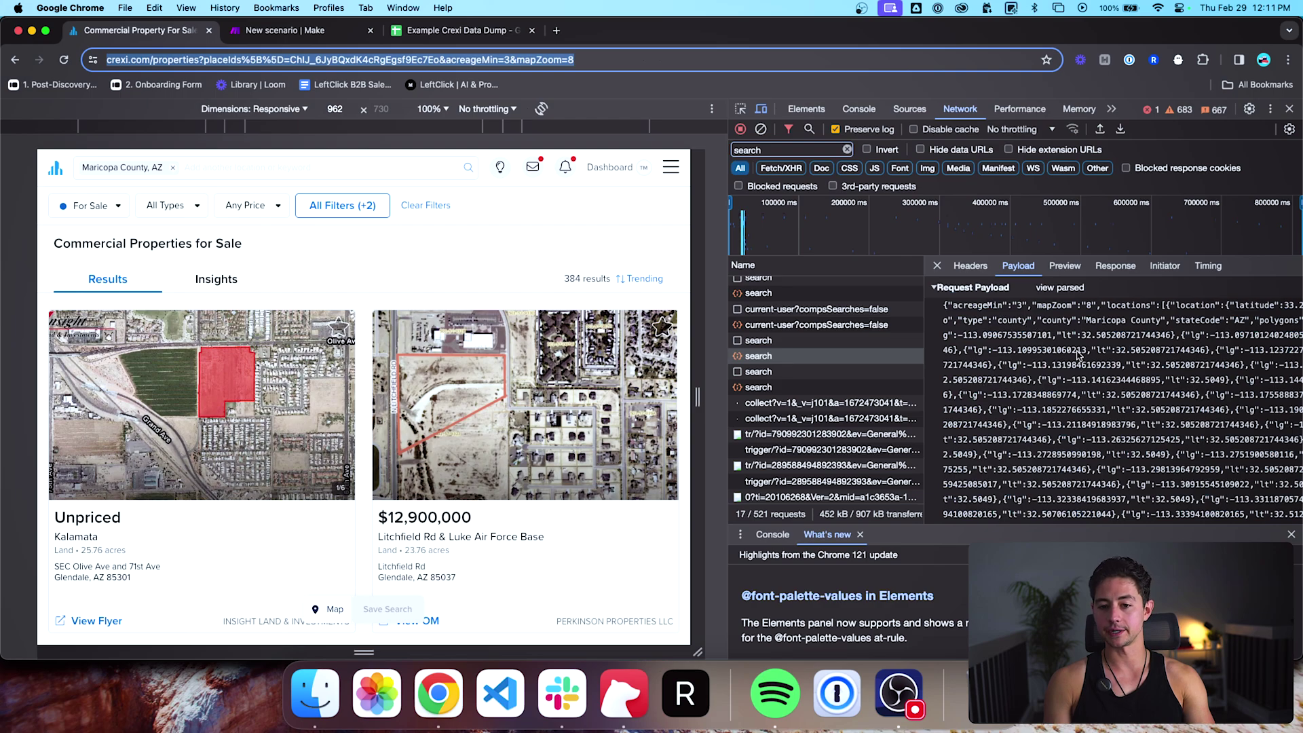
pyautogui.click(403, 245)
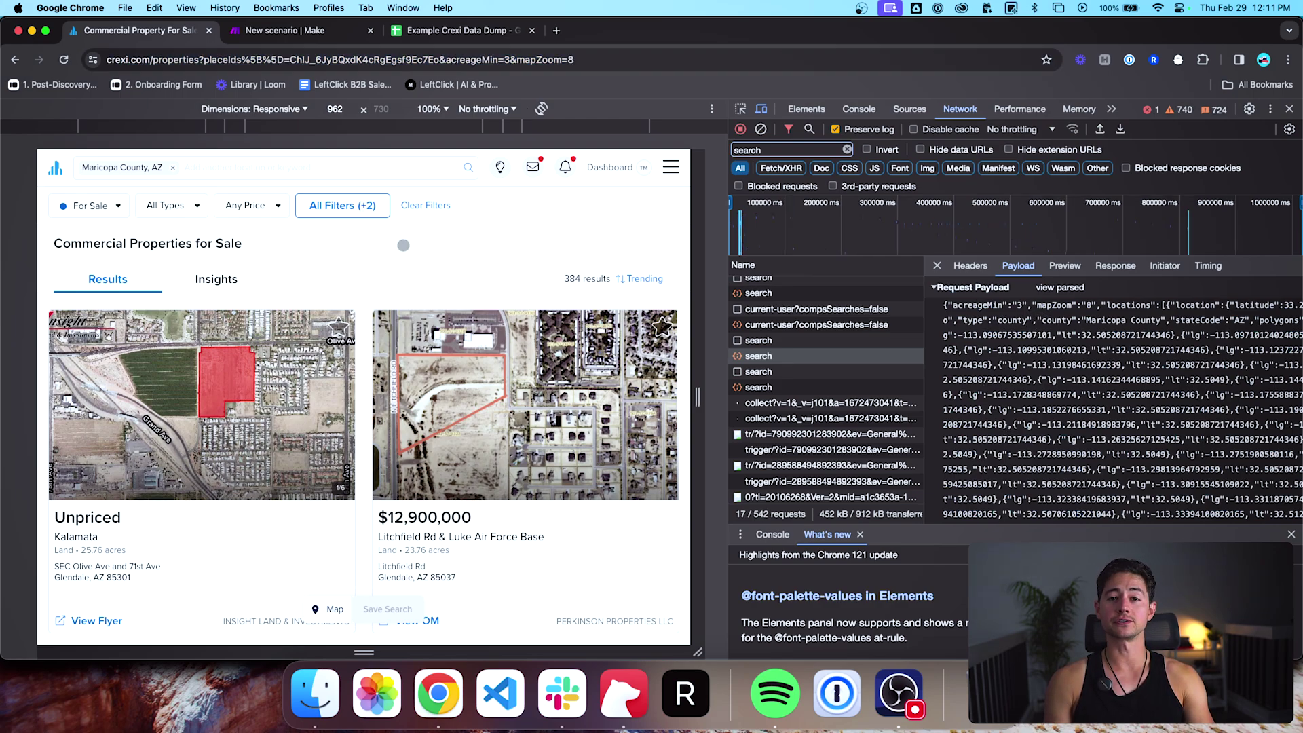
pyautogui.hotkey('ctrl', 'Tab')
# Step: Collapse the request body, scroll the output data array down to item 60, then close the results
pyautogui.click(473, 203)
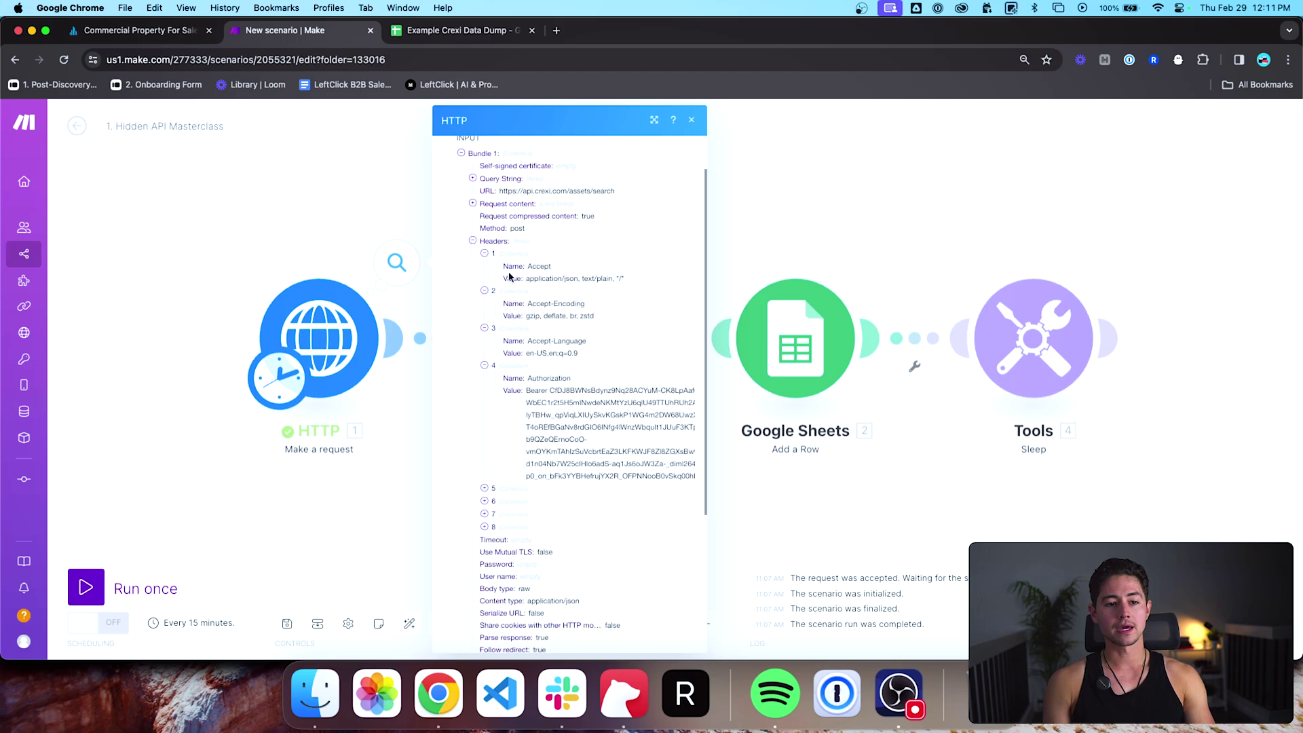
pyautogui.scroll(-5, 505, 293)
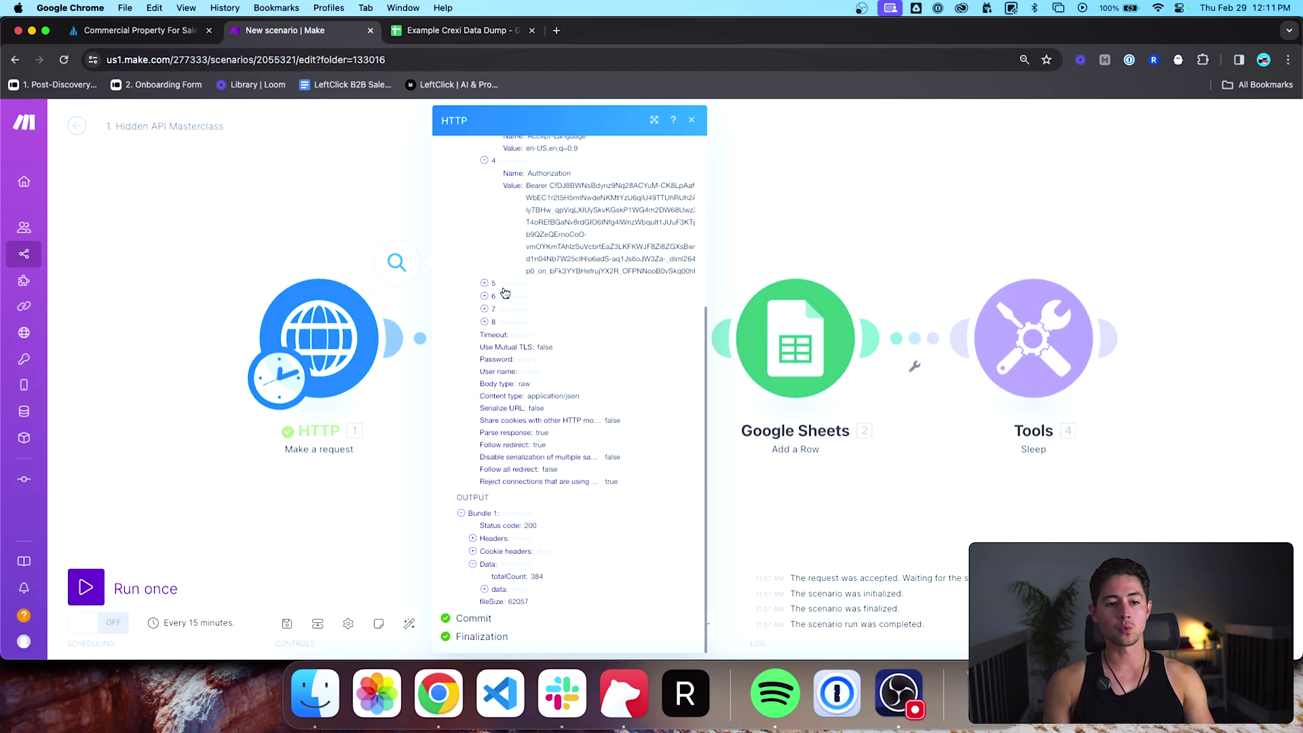
pyautogui.click(485, 591)
pyautogui.scroll(-3, 499, 523)
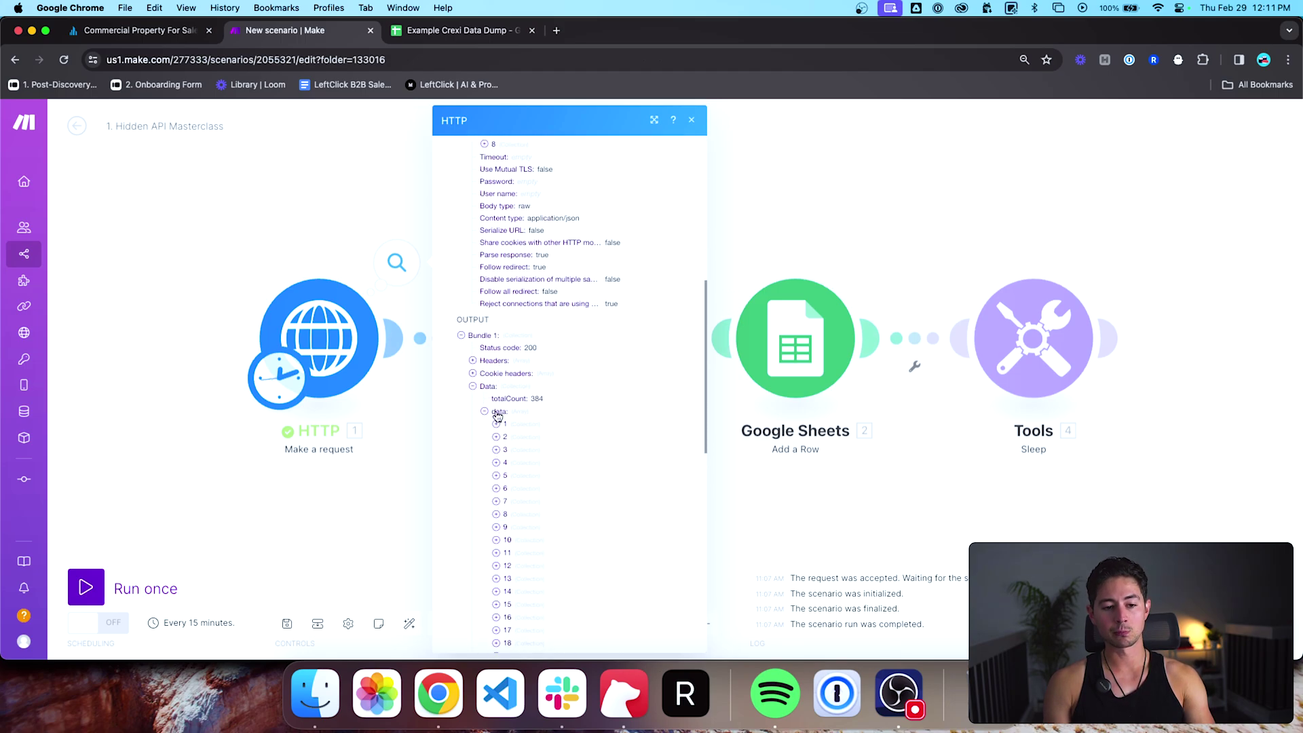
pyautogui.scroll(-2, 498, 416)
pyautogui.scroll(-2, 527, 418)
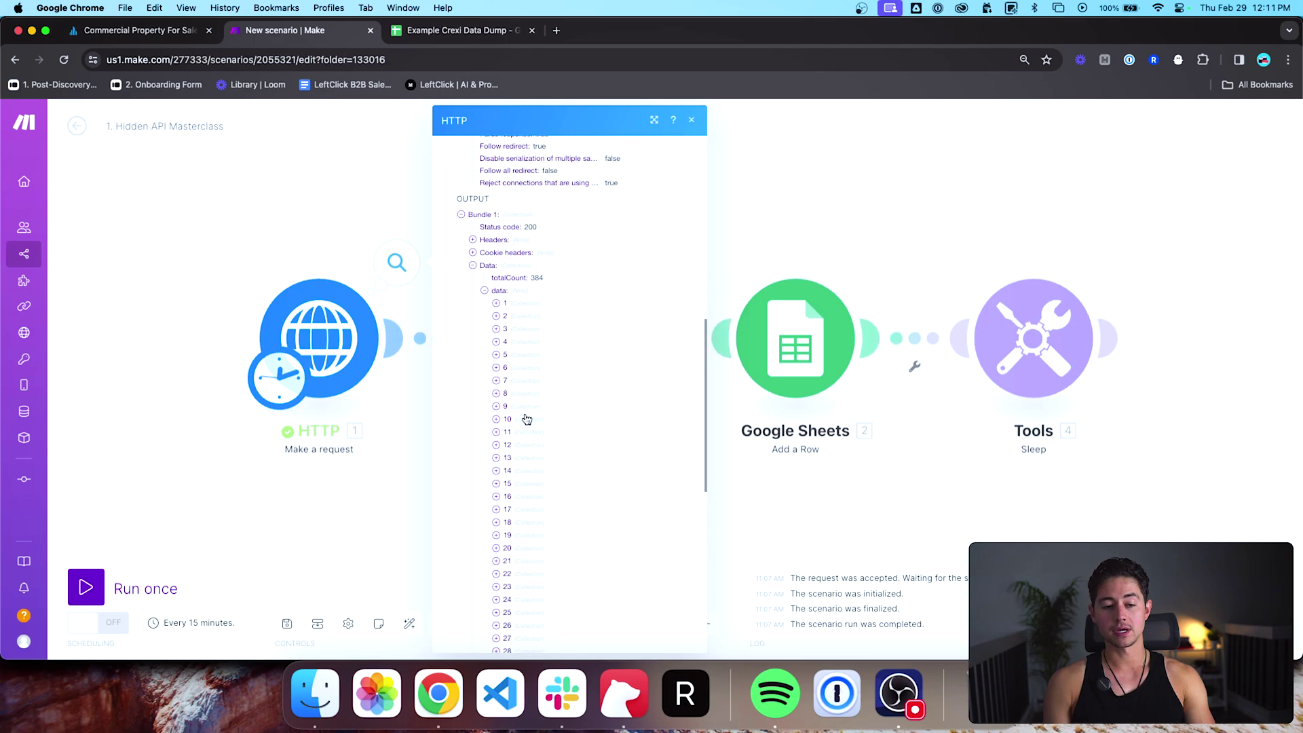
pyautogui.scroll(-8, 572, 497)
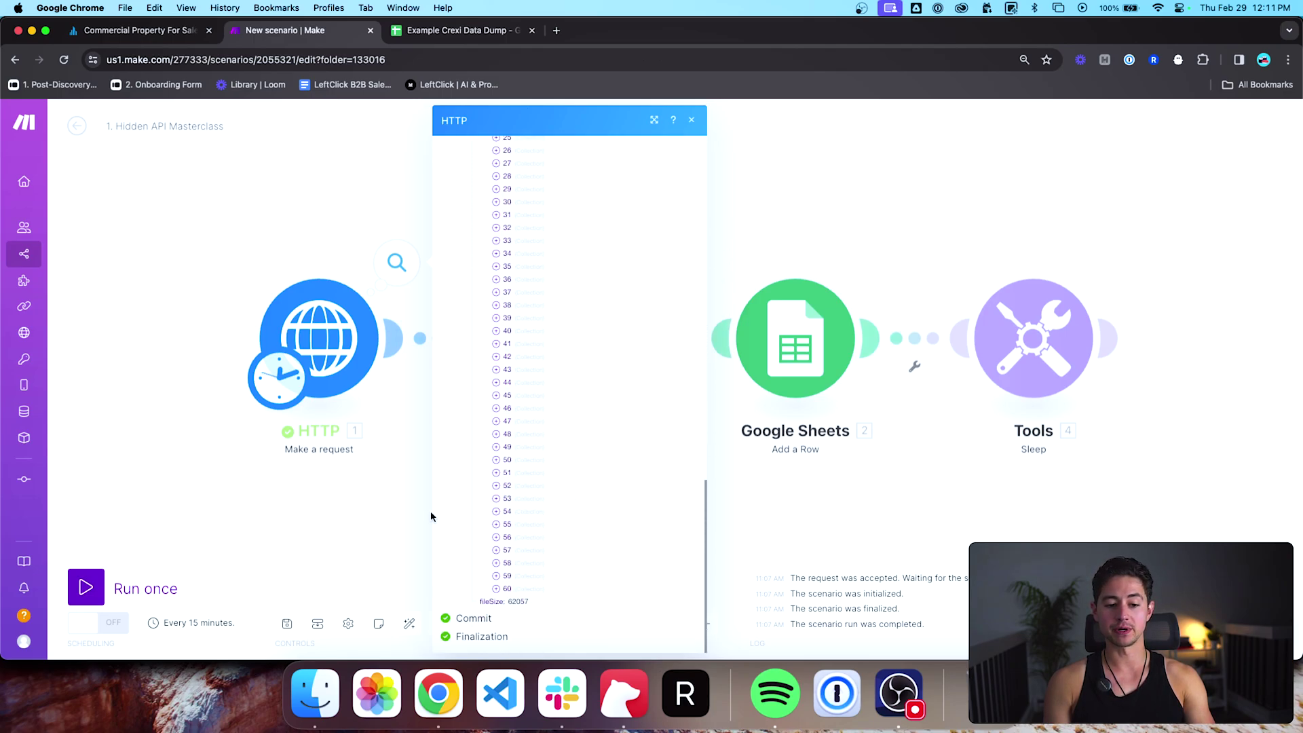
pyautogui.click(410, 519)
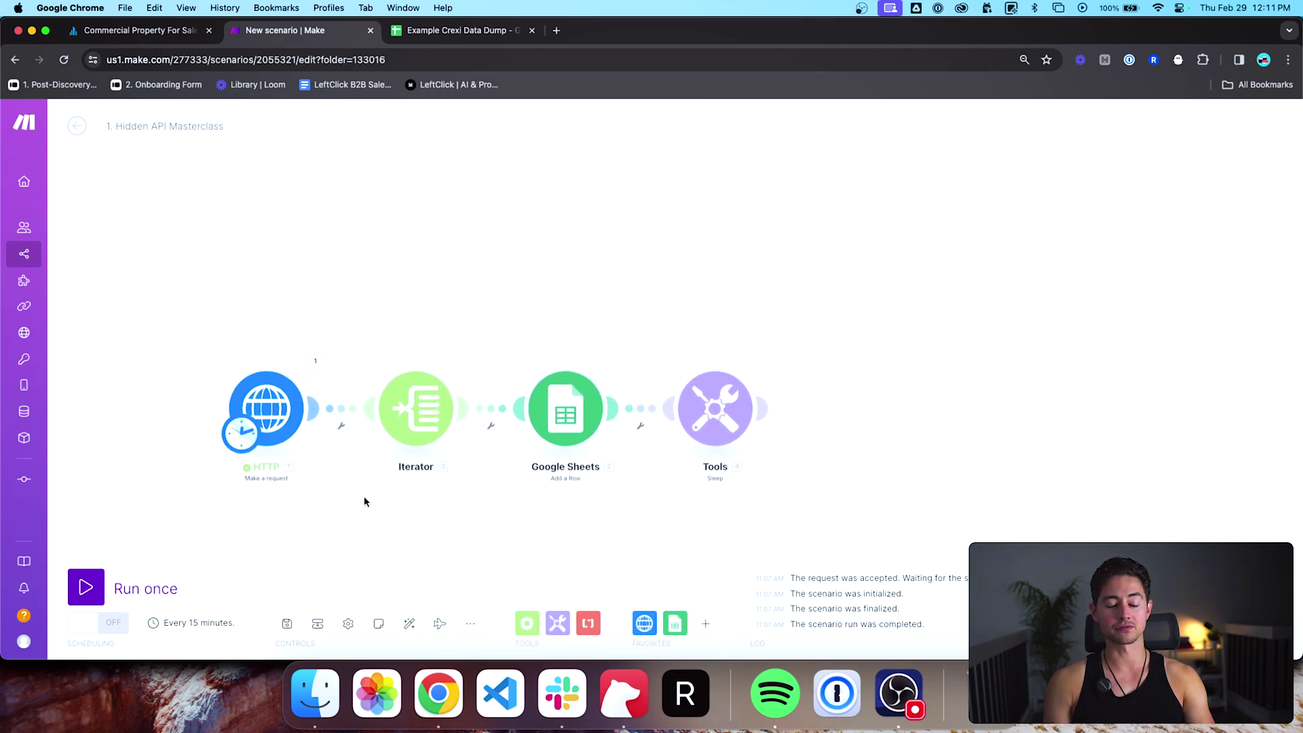
# Step: Review the Iterator's Array mapping of the HTTP output items
pyautogui.click(424, 435)
pyautogui.click(489, 403)
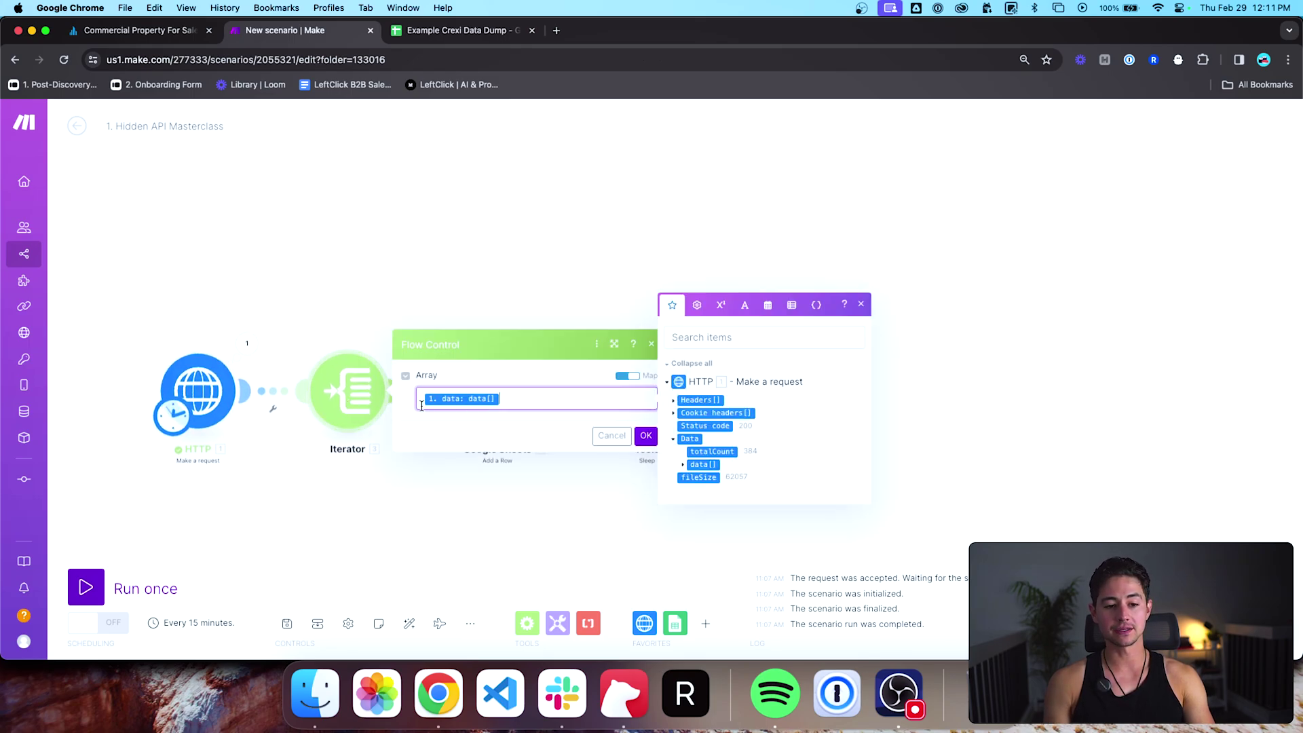
pyautogui.click(440, 301)
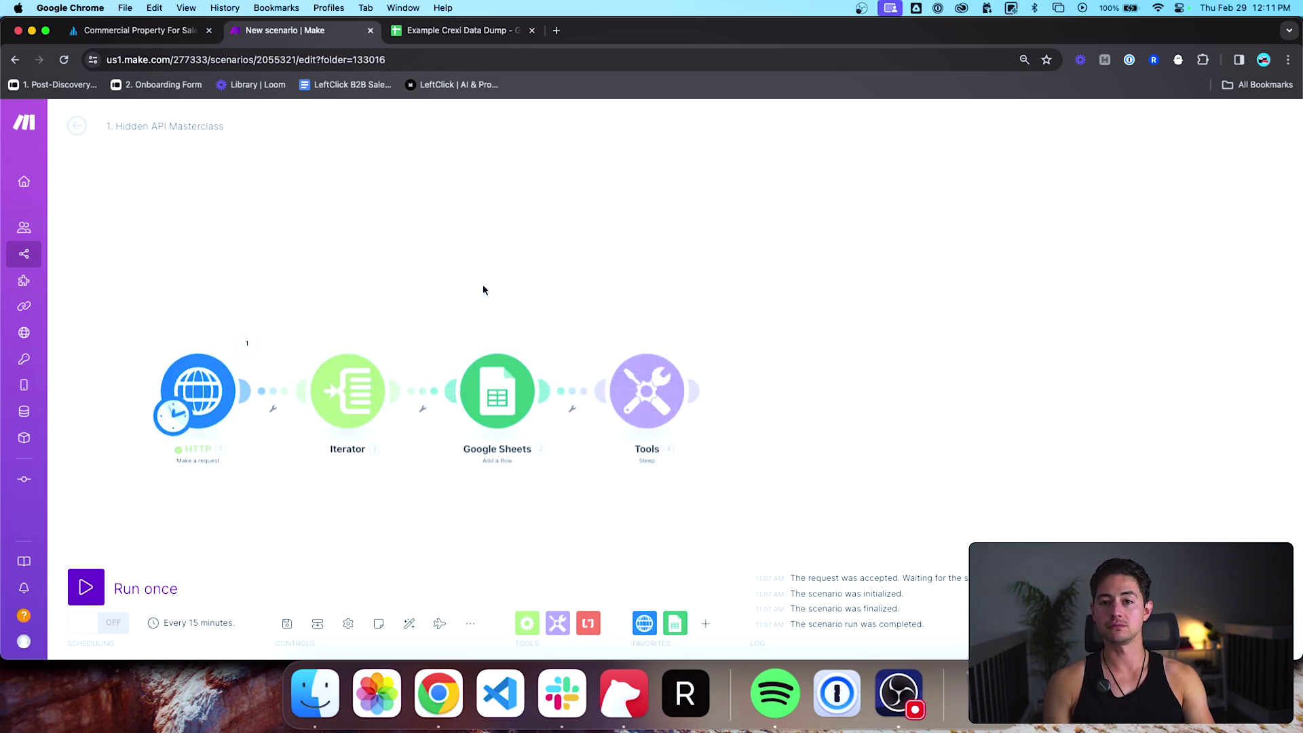
# Step: Review the Google Sheets A–Y value mappings against the Example Crexi Data Dump sheet and save them
pyautogui.click(423, 334)
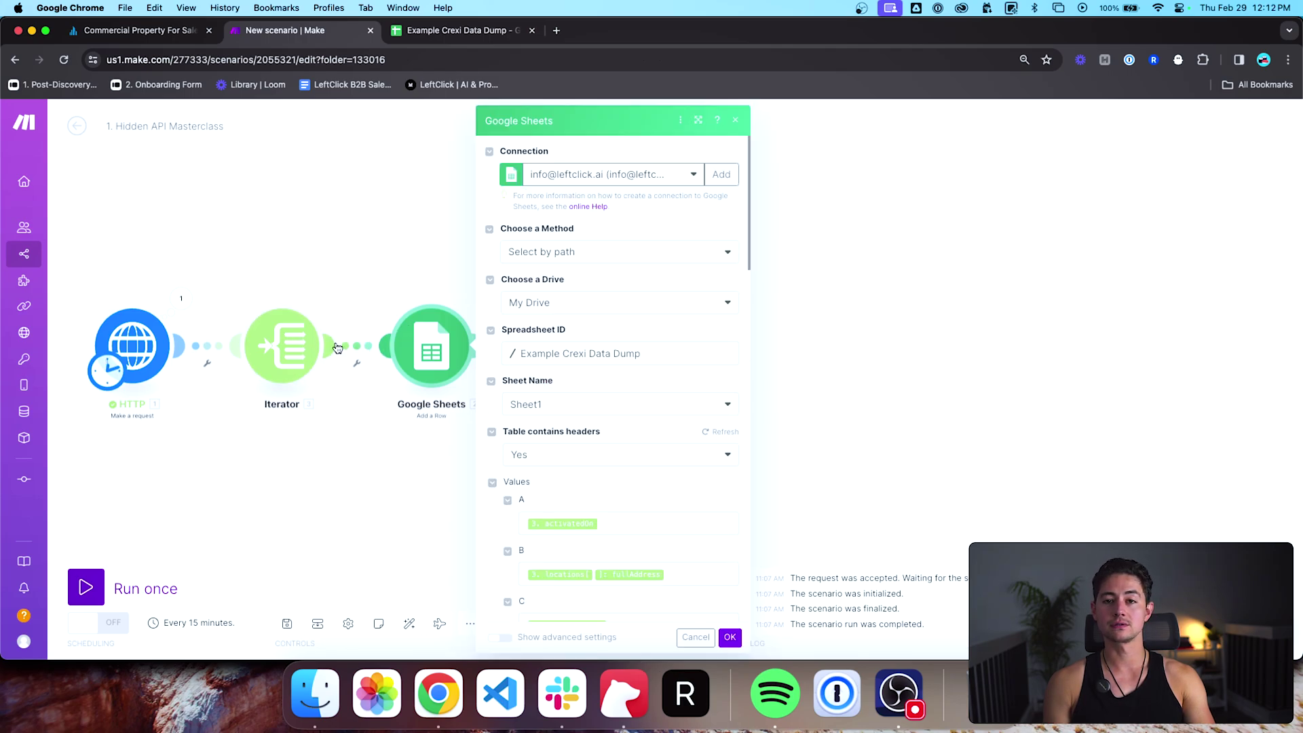
pyautogui.scroll(-5, 576, 413)
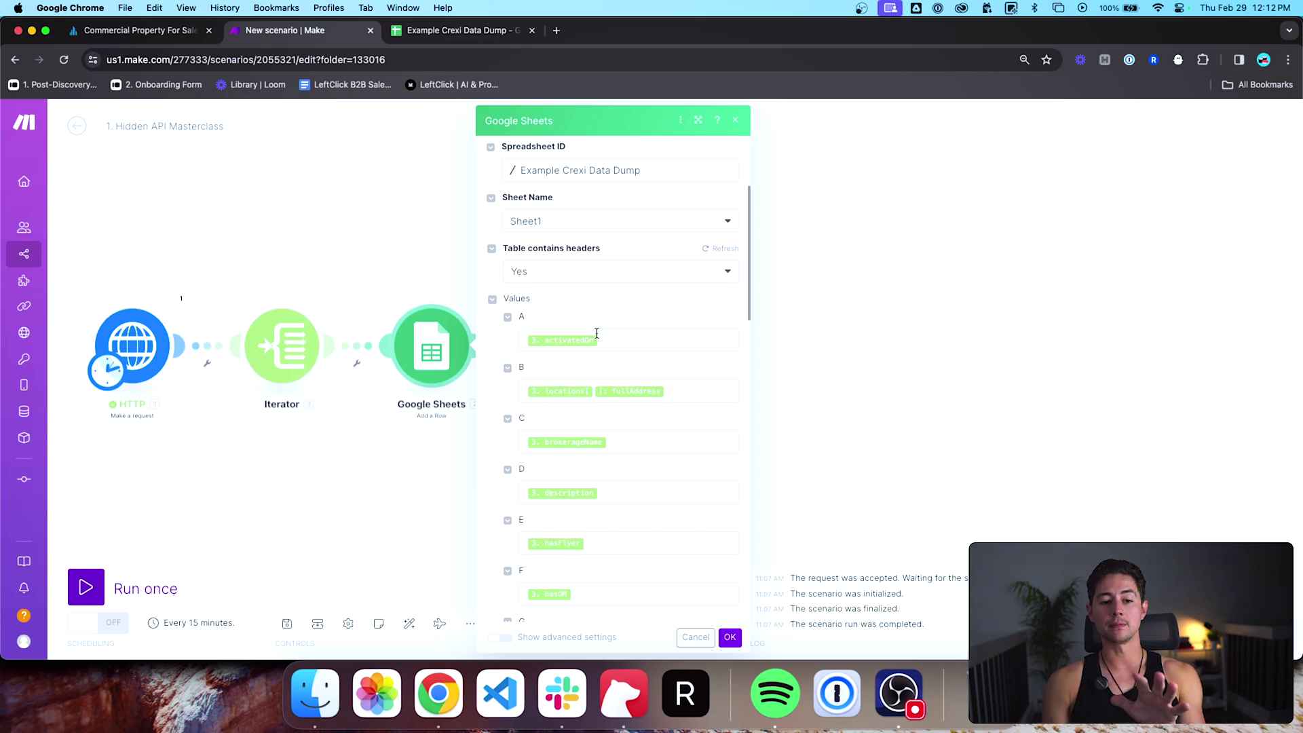
pyautogui.scroll(-20, 511, 344)
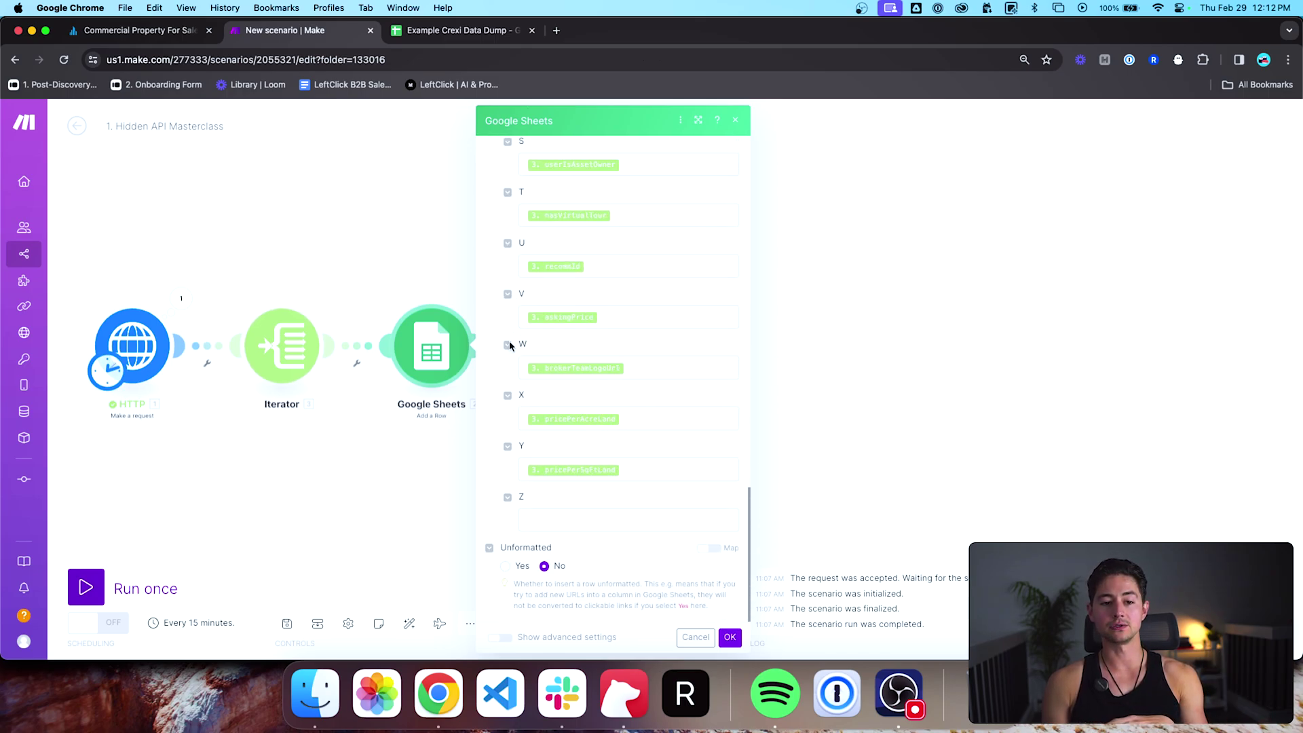
pyautogui.scroll(20, 509, 345)
pyautogui.click(473, 30)
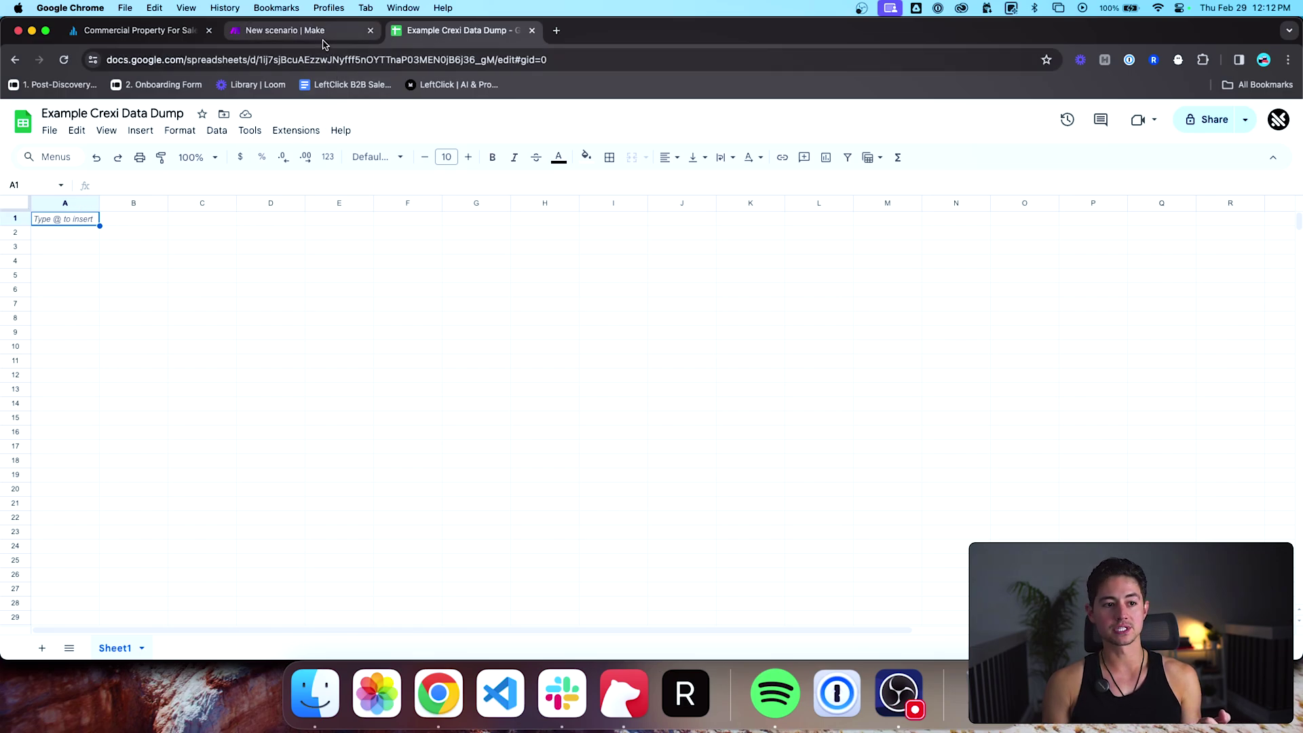
pyautogui.click(299, 30)
pyautogui.scroll(-8, 562, 302)
pyautogui.scroll(-8, 563, 302)
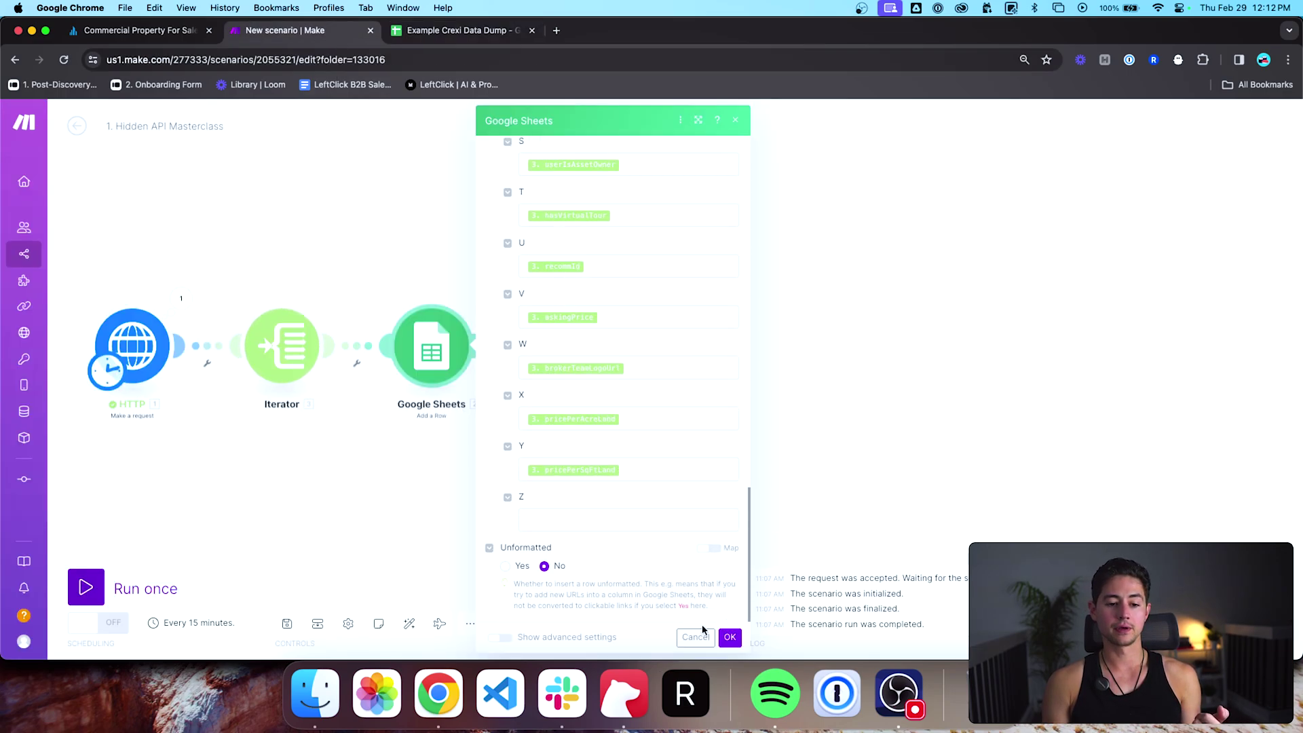
pyautogui.click(728, 639)
# Step: Keep the Sleep module's delay at 1 second
pyautogui.click(523, 356)
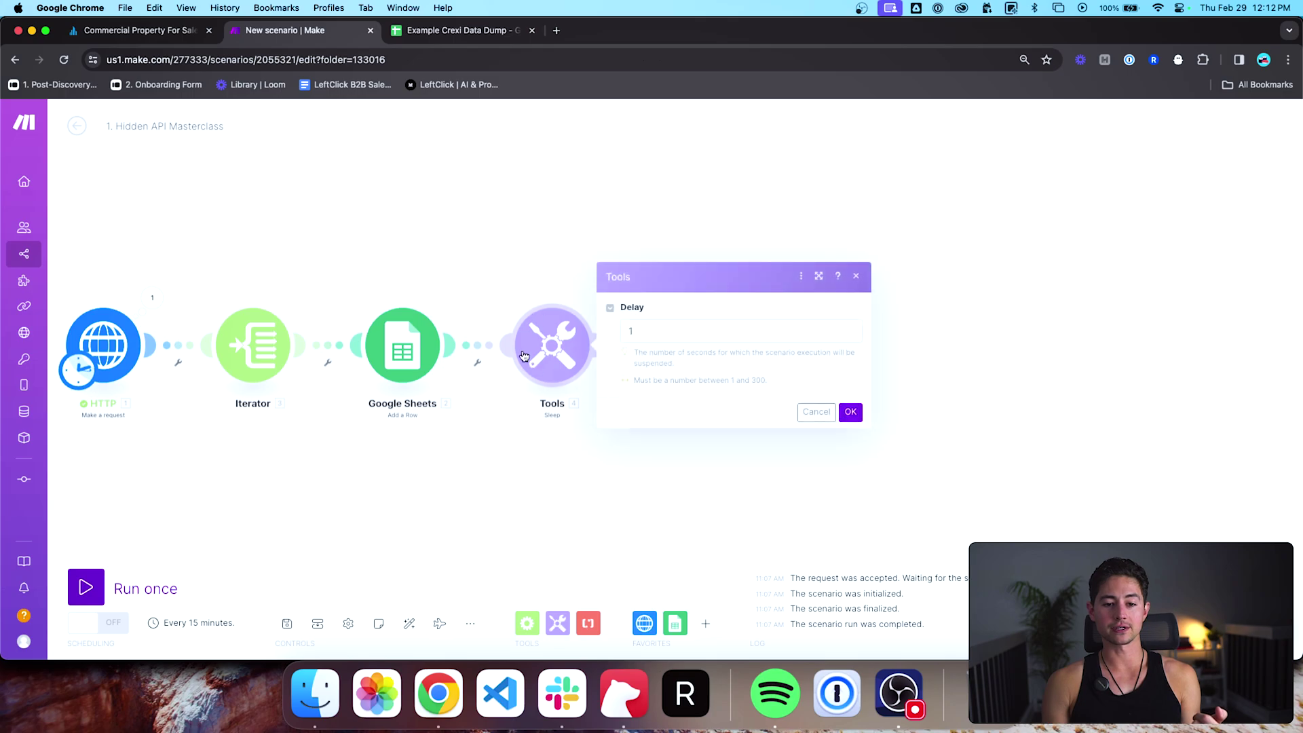
pyautogui.click(850, 412)
pyautogui.scroll(-3, 689, 462)
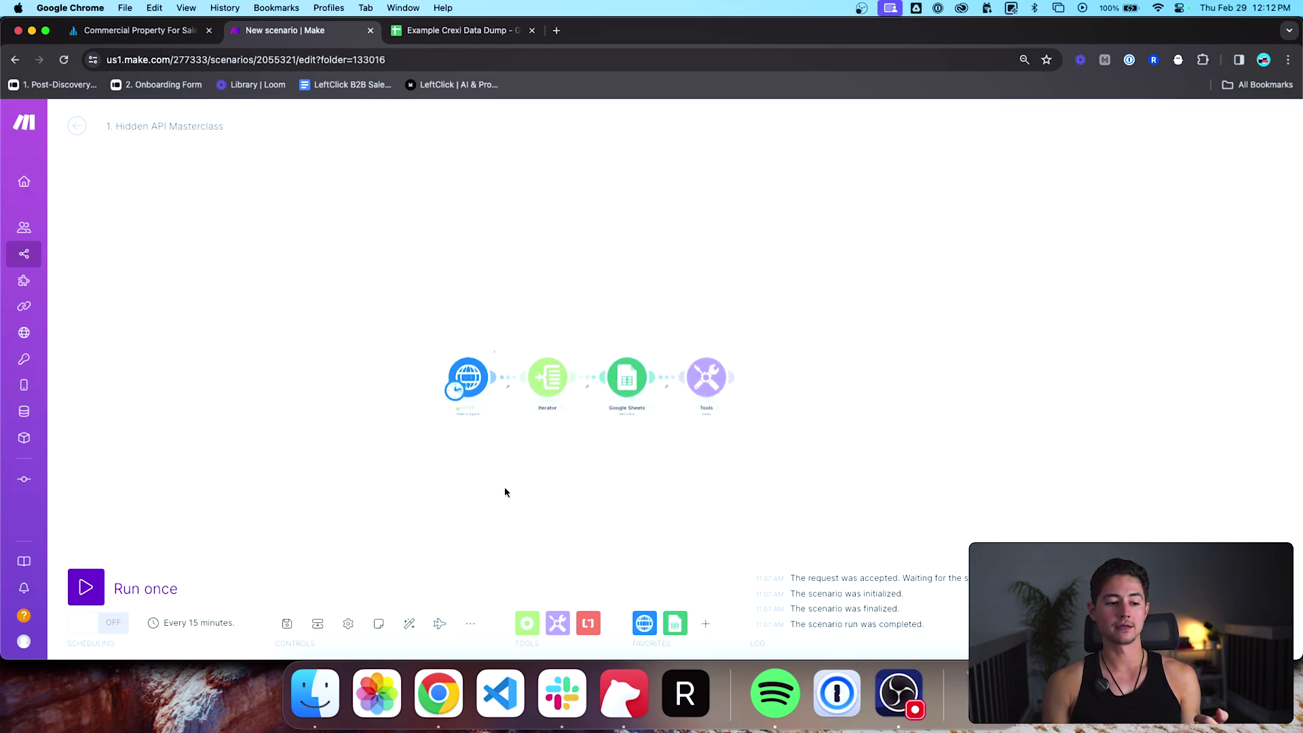
pyautogui.scroll(5, 695, 416)
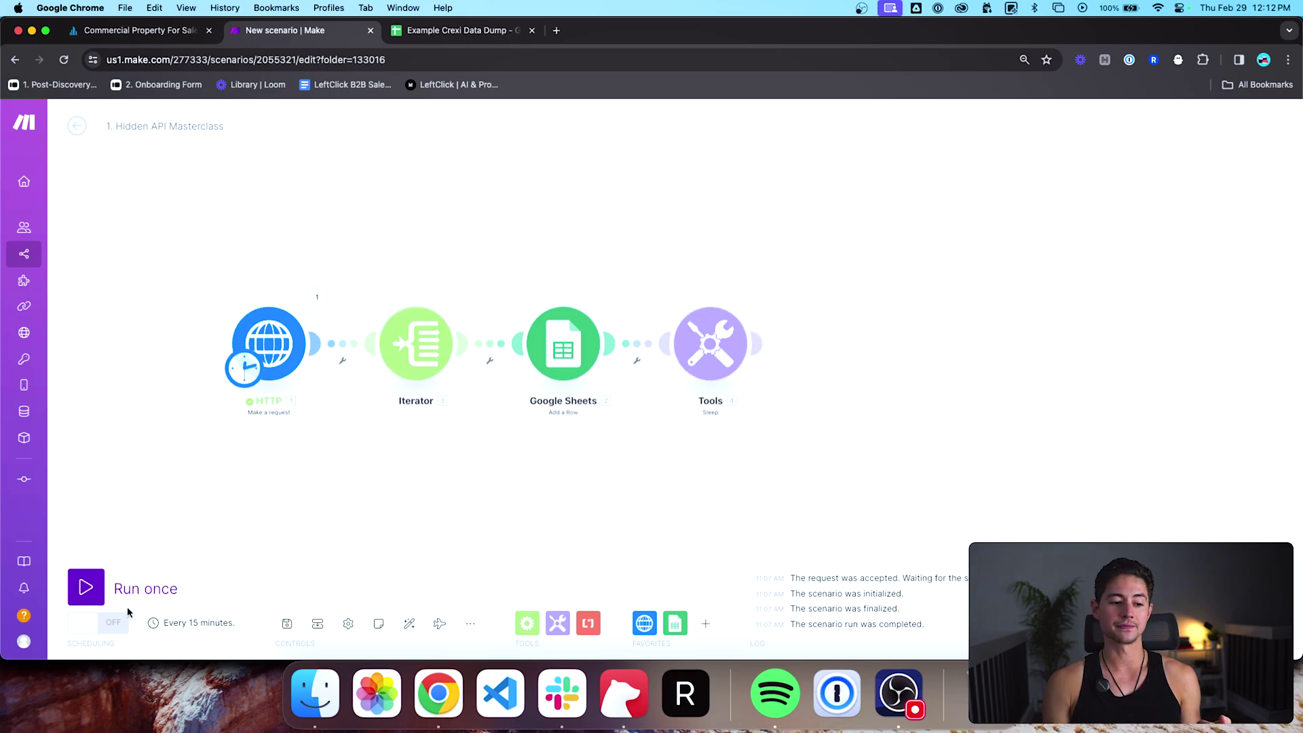
# Step: Run the scenario once, inspect the HTTP operation's bundles, then switch to the Example Crexi Data Dump sheet
pyautogui.click(80, 592)
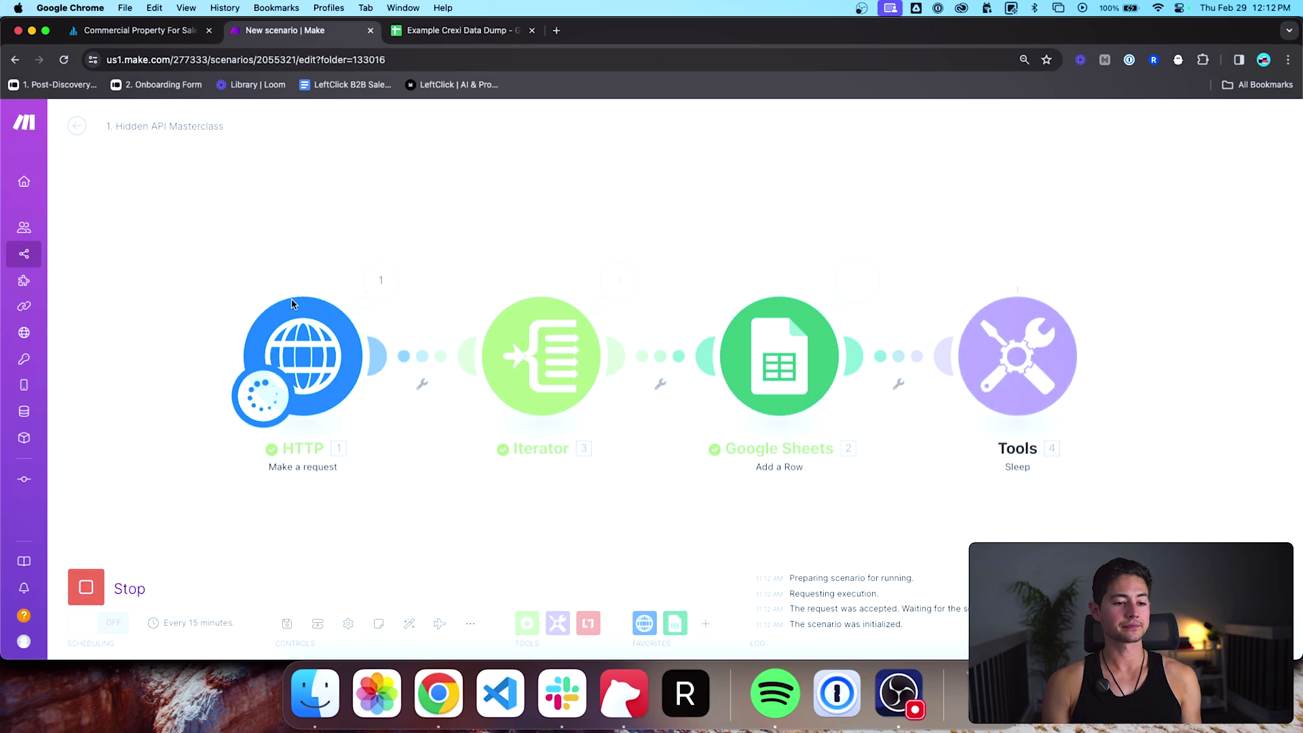
pyautogui.click(318, 302)
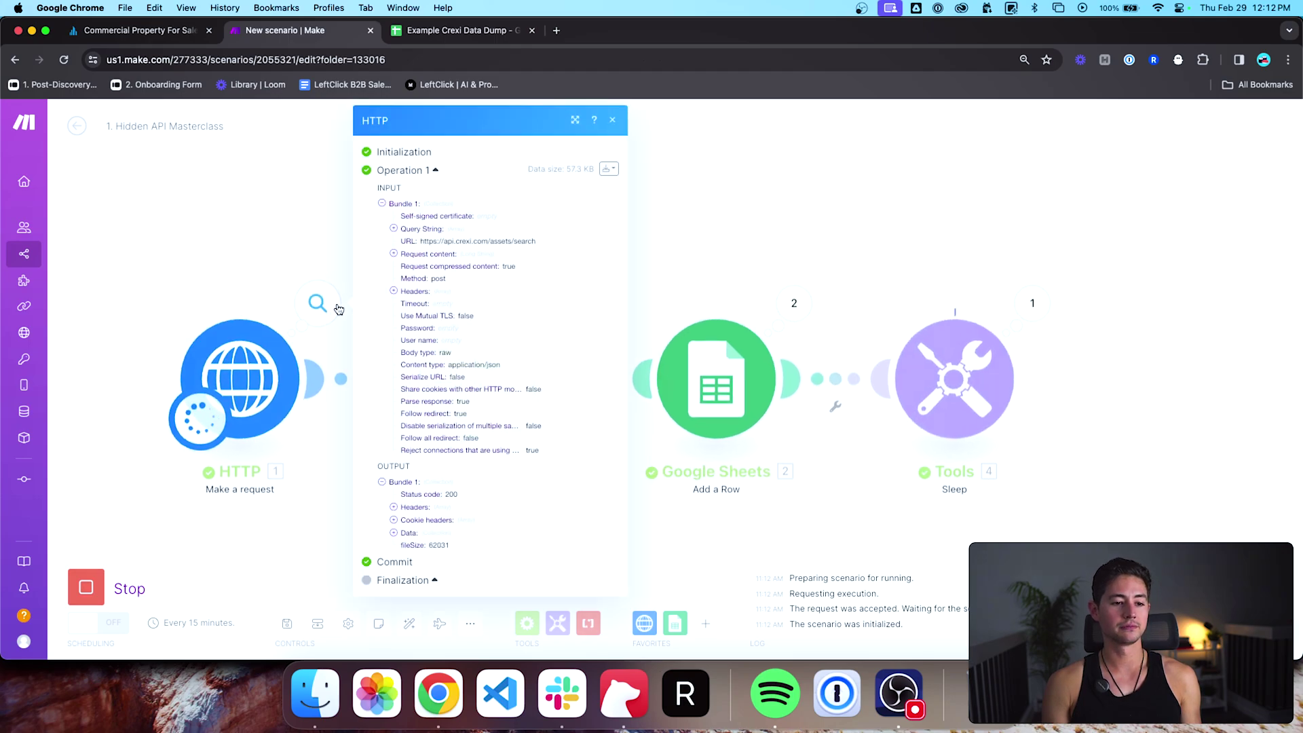
pyautogui.click(319, 201)
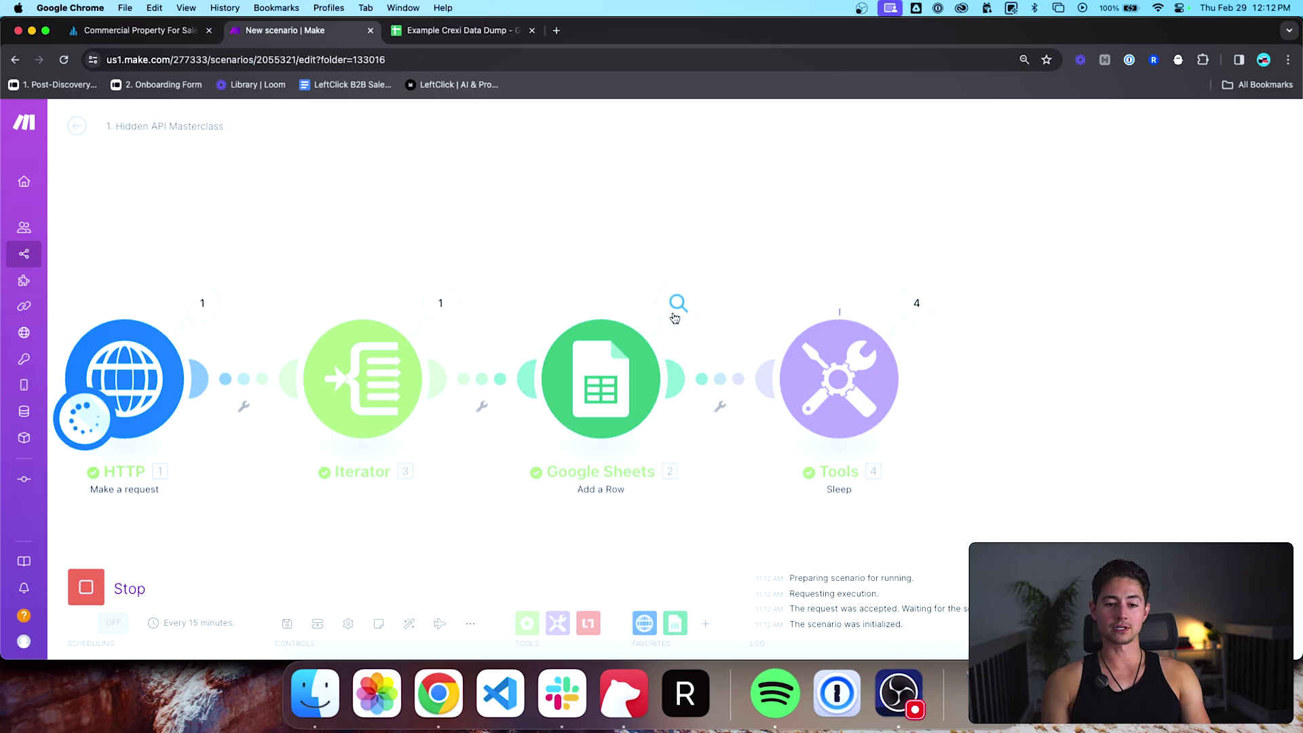
pyautogui.hotkey('ctrl', 'Tab')
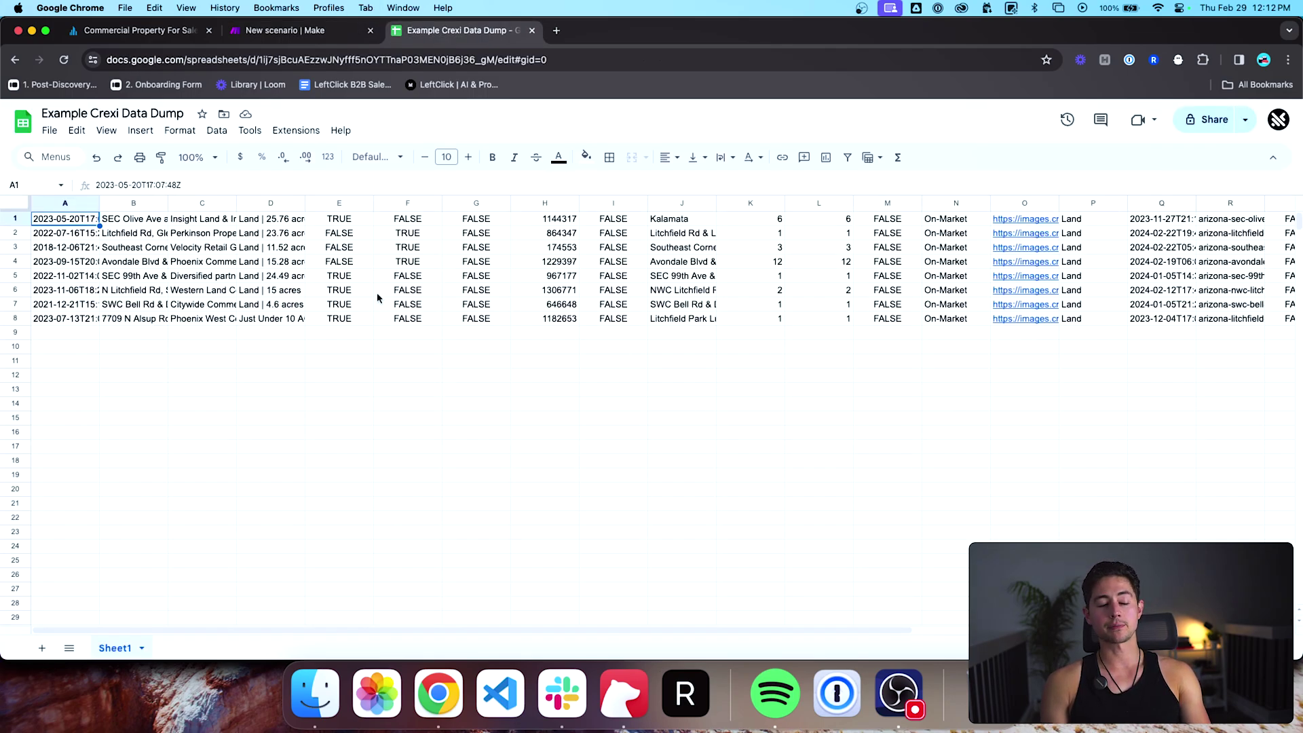
# Step: Select the whole sheet and auto-fit every column to its content
pyautogui.press('super+a')
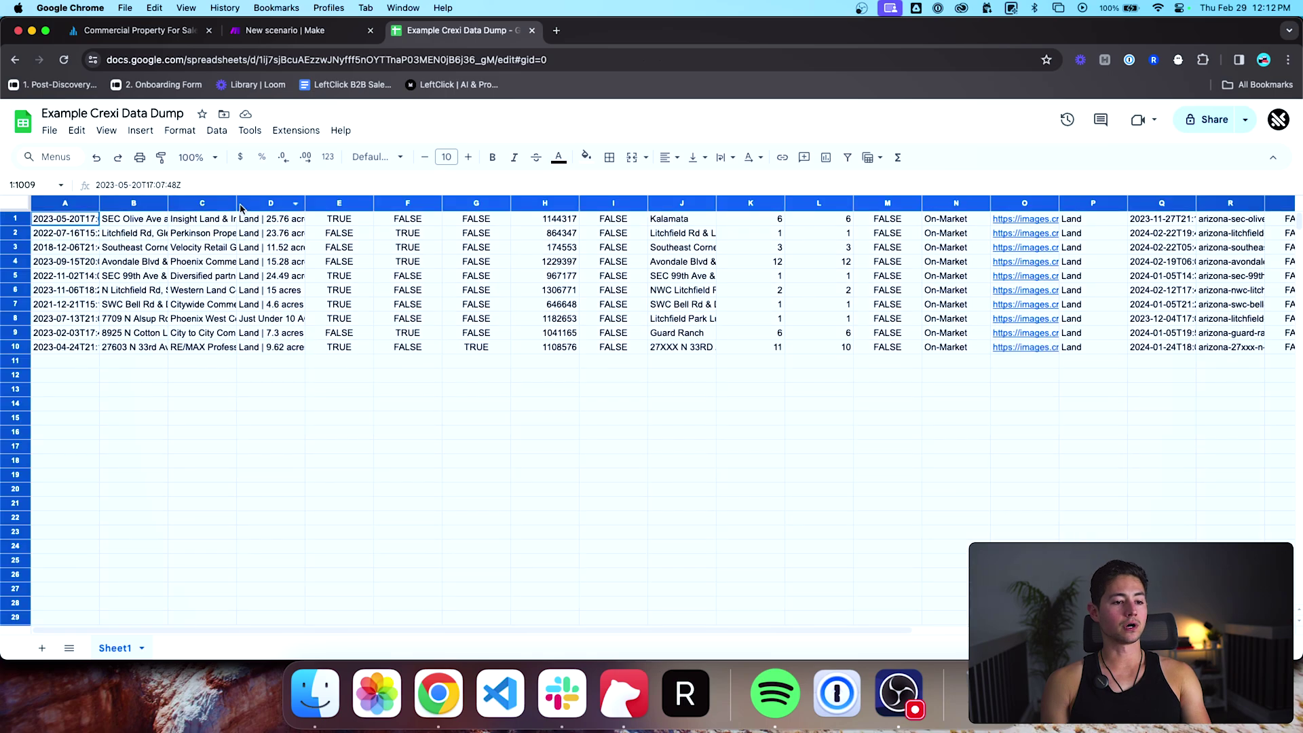
pyautogui.doubleClick(236, 204)
pyautogui.click(370, 368)
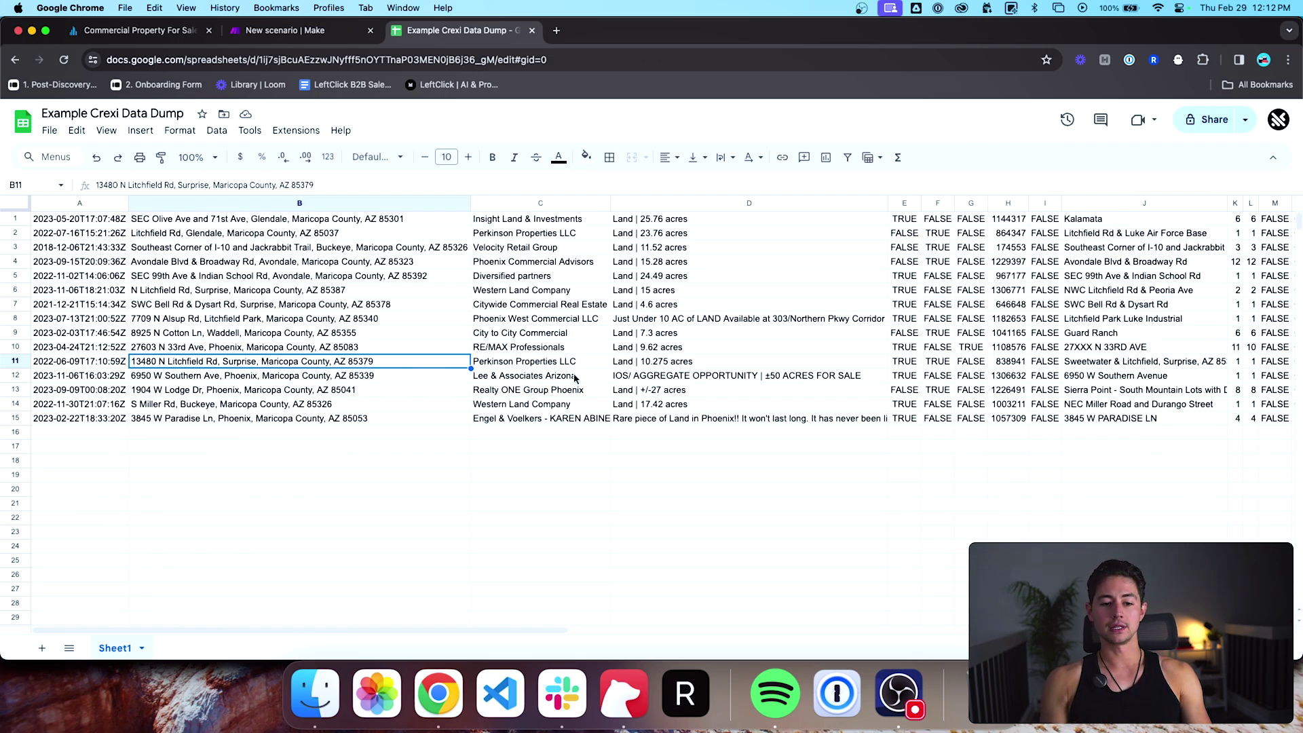
# Step: Look over the incoming listing rows and columns, starting at cell D1, then return to Make
pyautogui.click(644, 220)
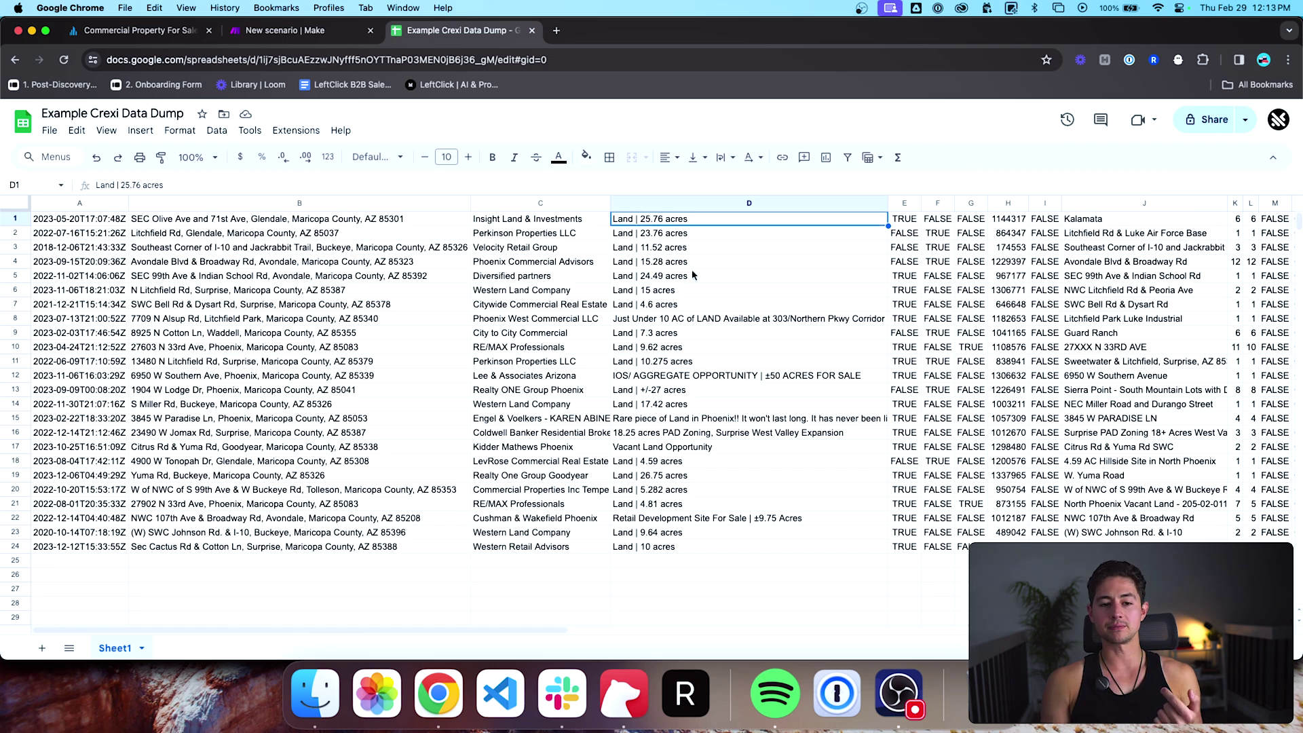
pyautogui.hscroll(6, 691, 271)
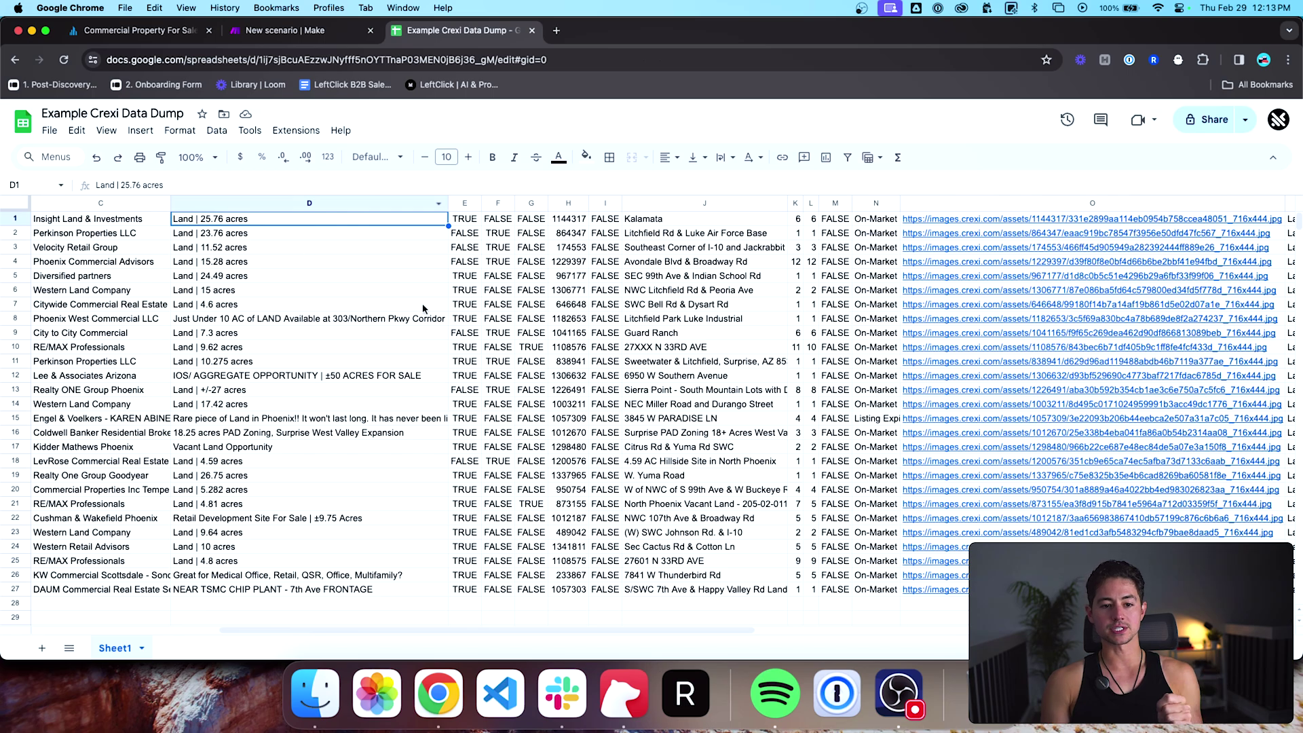
pyautogui.hscroll(8, 423, 309)
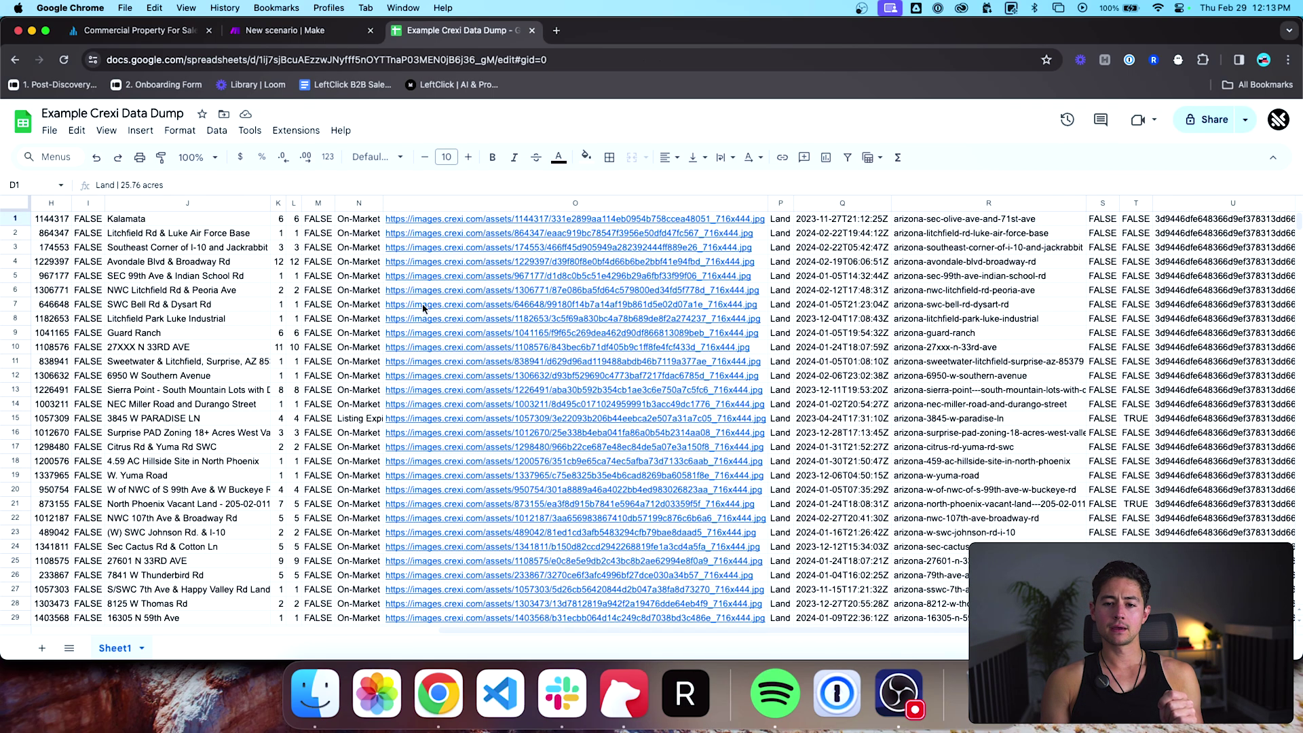
pyautogui.hscroll(5, 423, 309)
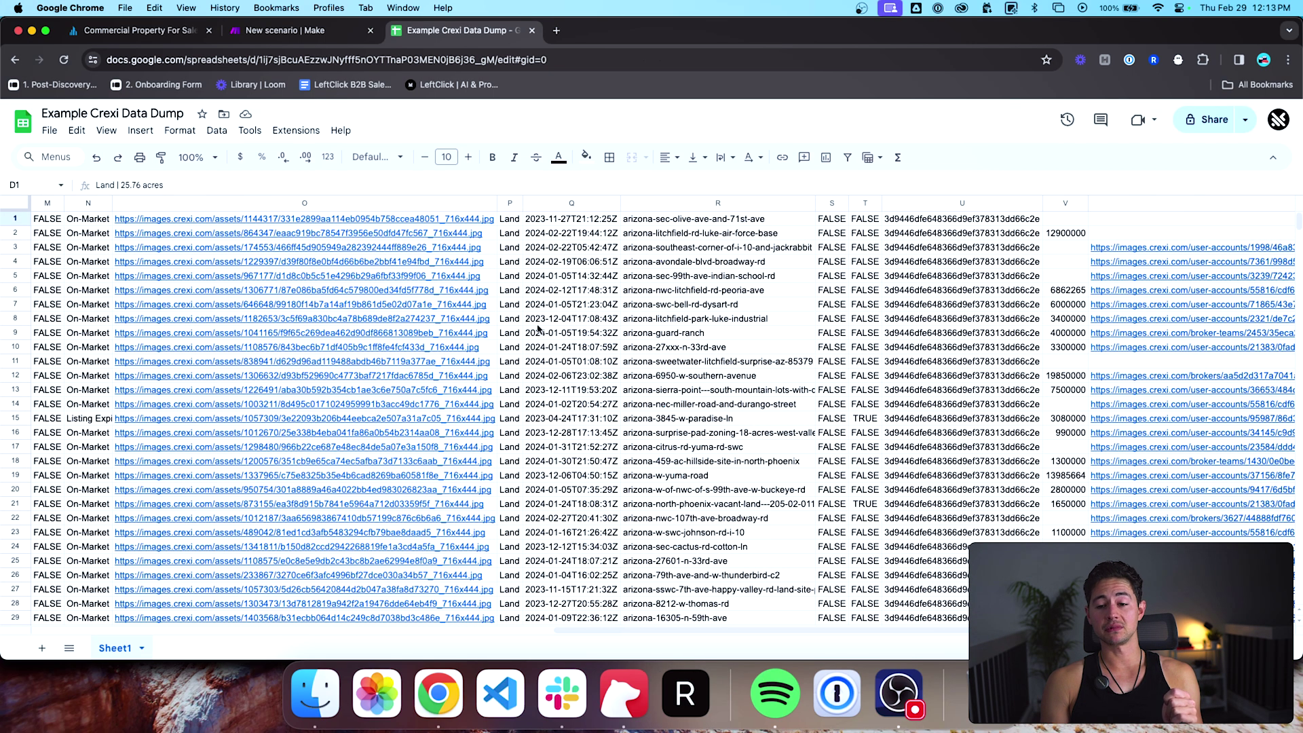
pyautogui.hscroll(5, 537, 328)
pyautogui.moveTo(925, 298)
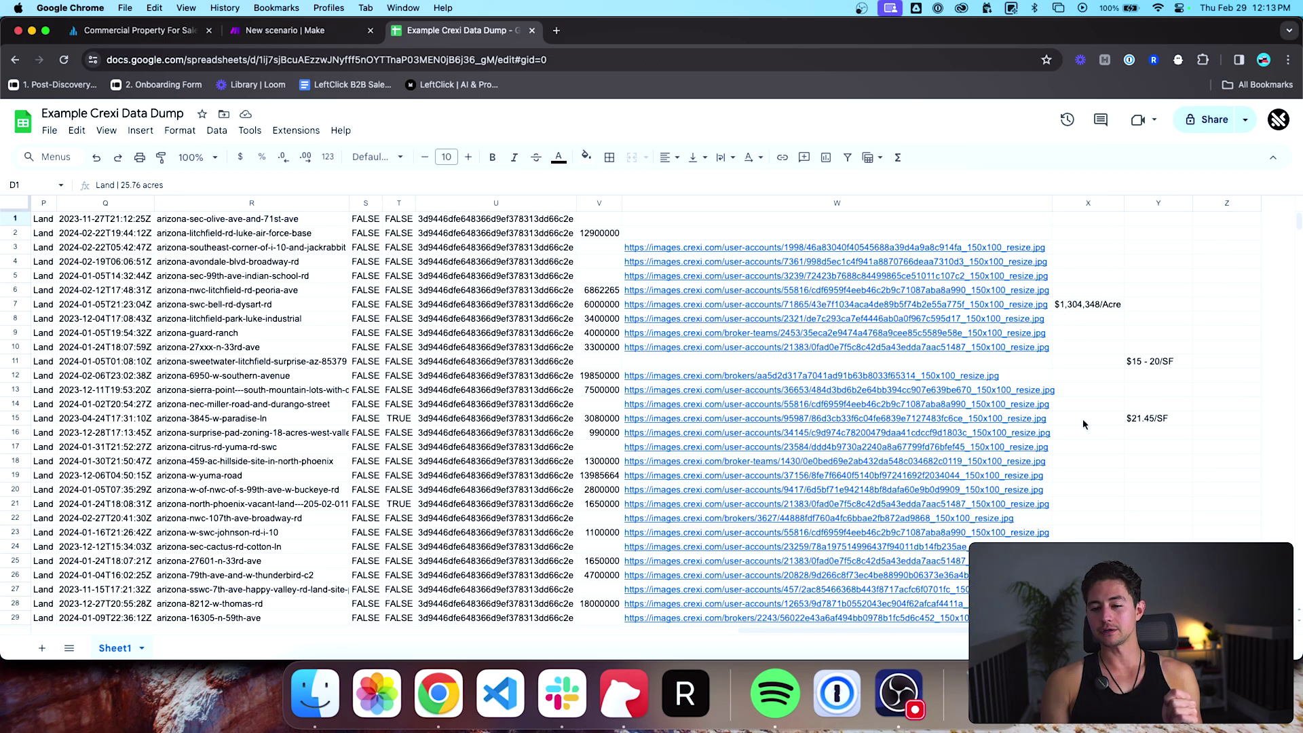
pyautogui.hscroll(-15, 900, 353)
pyautogui.scroll(-2, 552, 405)
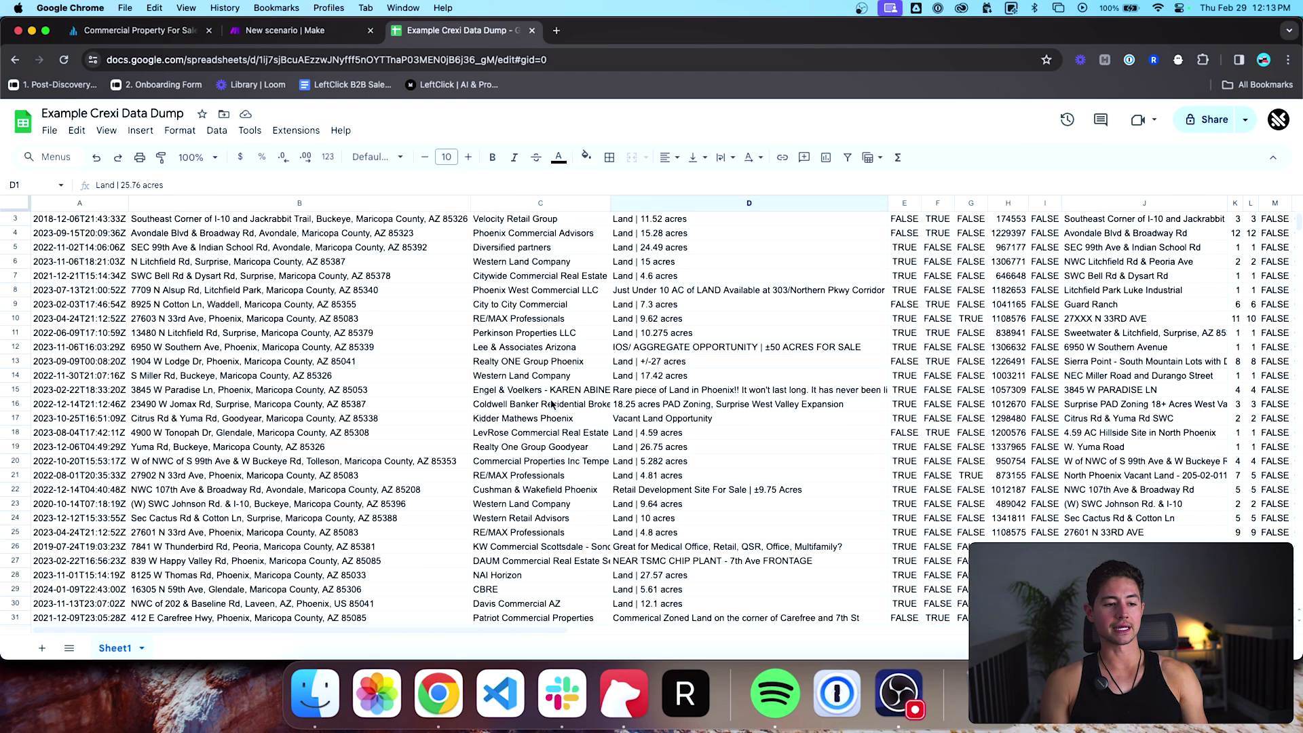
pyautogui.scroll(-2, 552, 404)
pyautogui.hotkey('ctrl', 'shift', 'Tab')
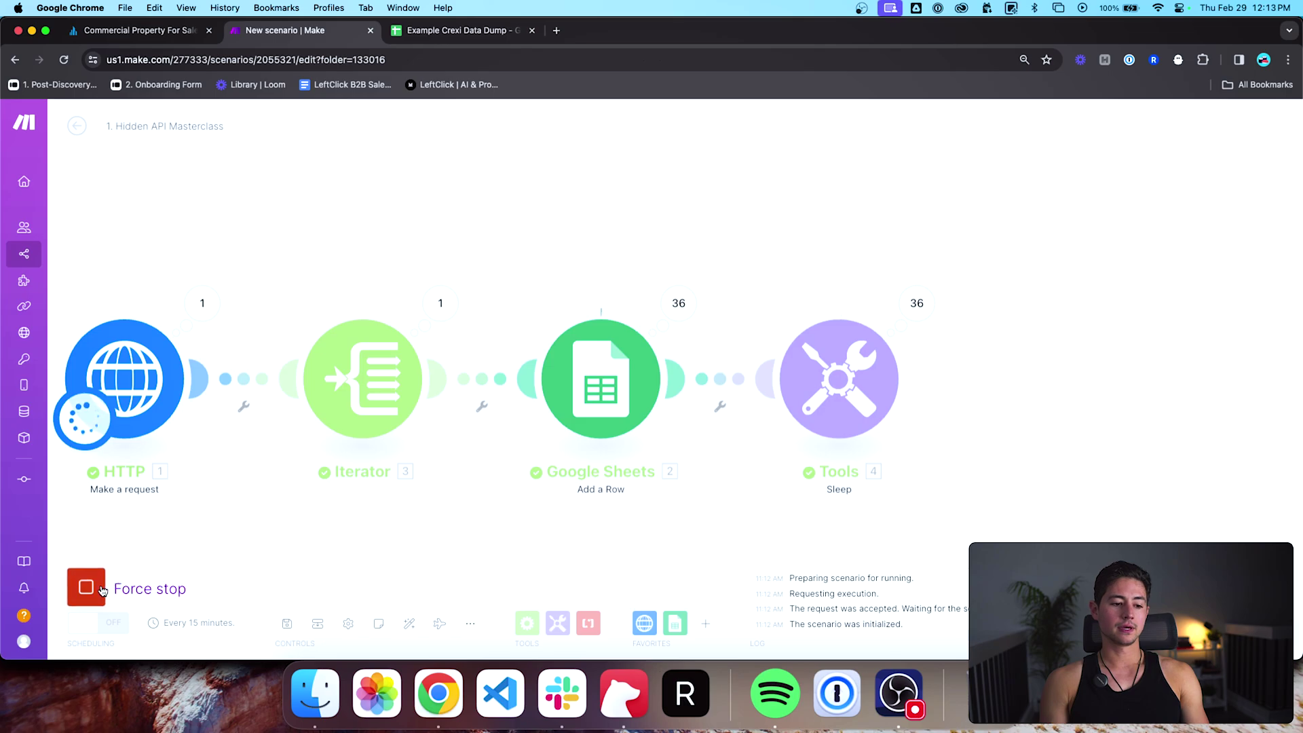
# Step: Force stop the scenario after 37 rows, recentre the diagram, and switch back to the sheet
pyautogui.click(102, 590)
pyautogui.scroll(-3, 215, 557)
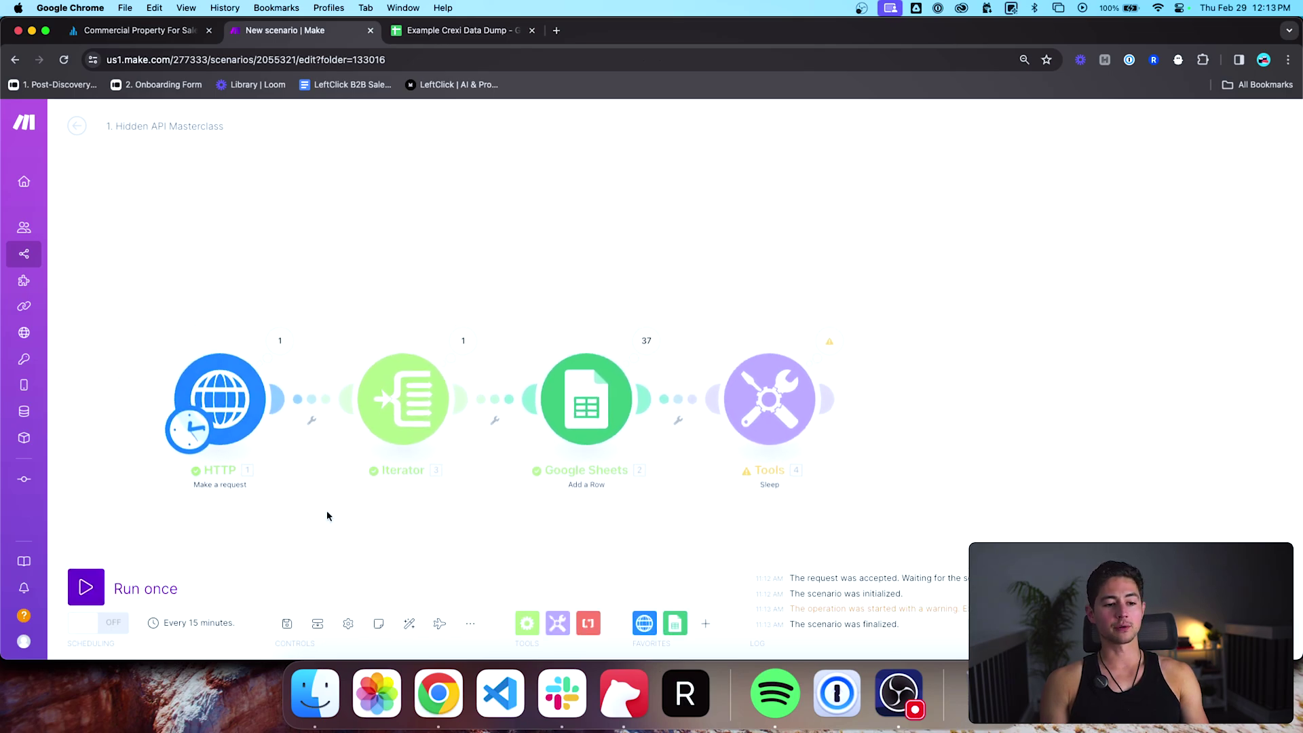
pyautogui.scroll(-1, 328, 516)
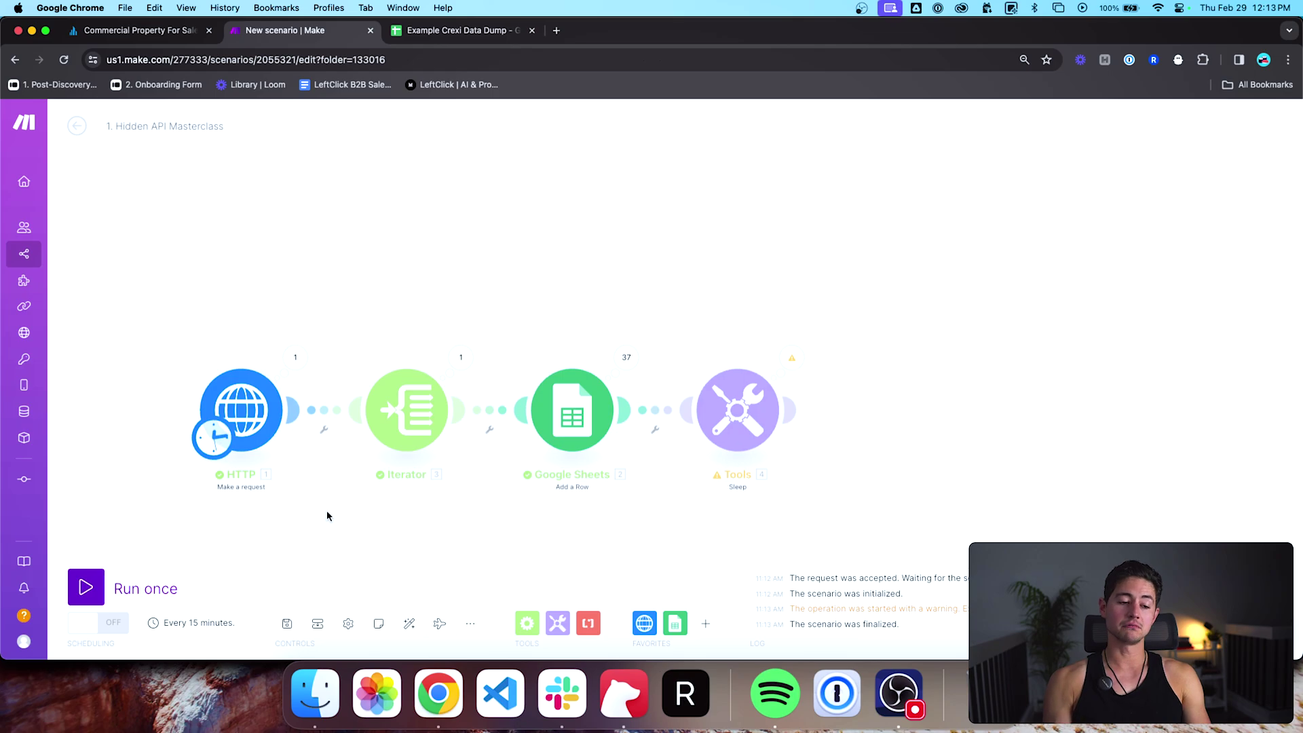
pyautogui.scroll(-2, 327, 516)
pyautogui.moveTo(328, 516); pyautogui.dragTo(457, 445)
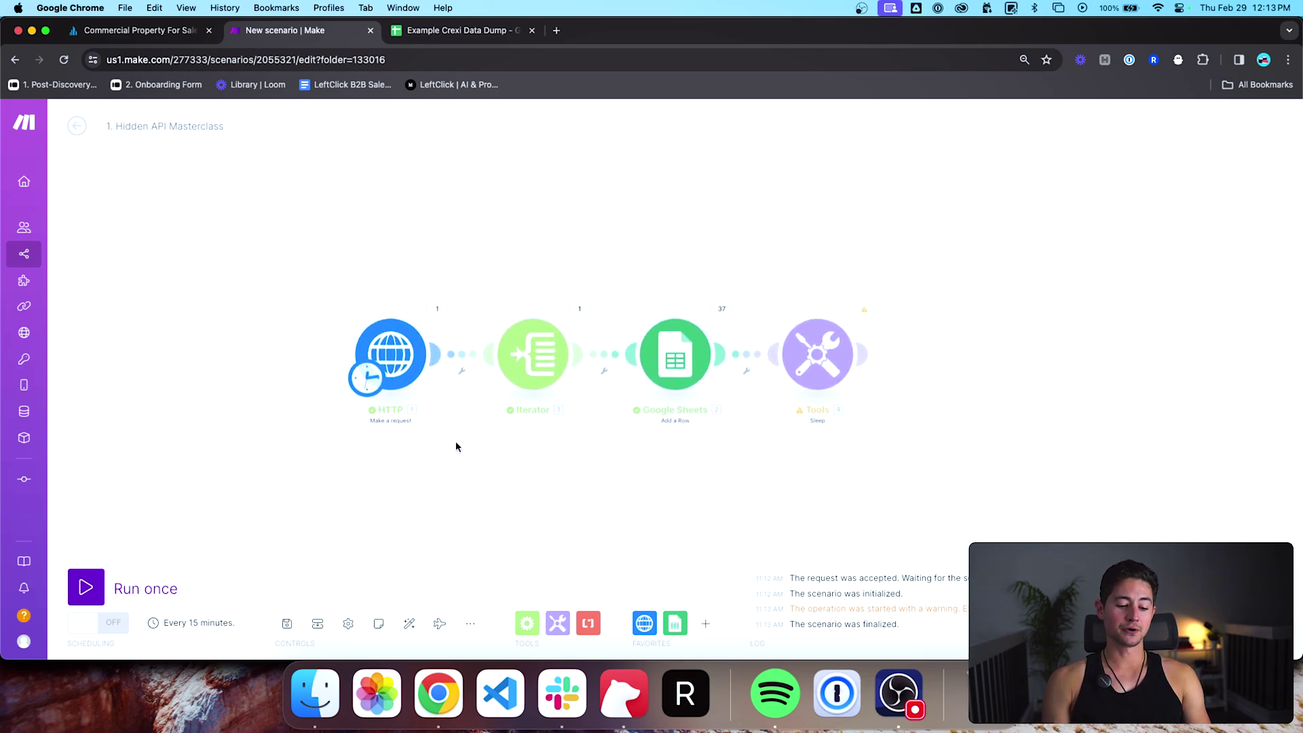
pyautogui.hotkey('ctrl', 'Tab')
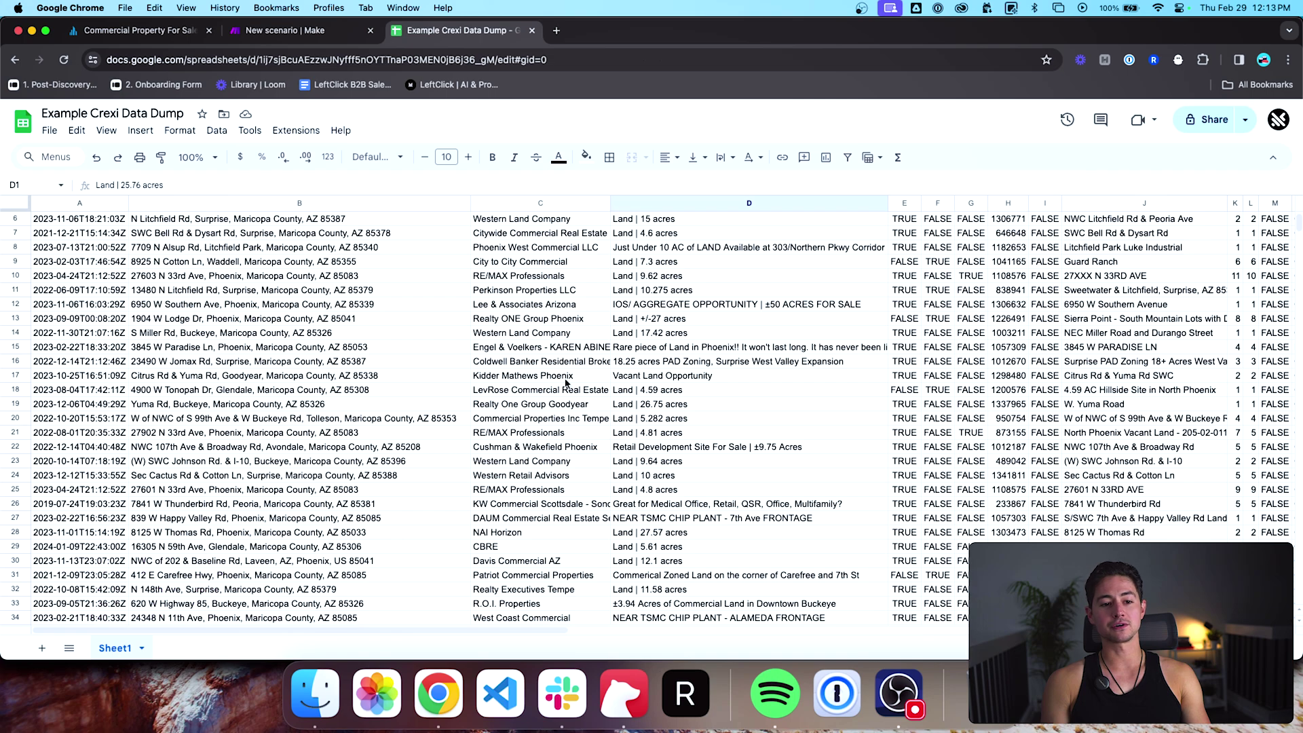
# Step: Scroll the sheet back to row 1, then switch to the Commercial Property For Sale page
pyautogui.scroll(3, 566, 383)
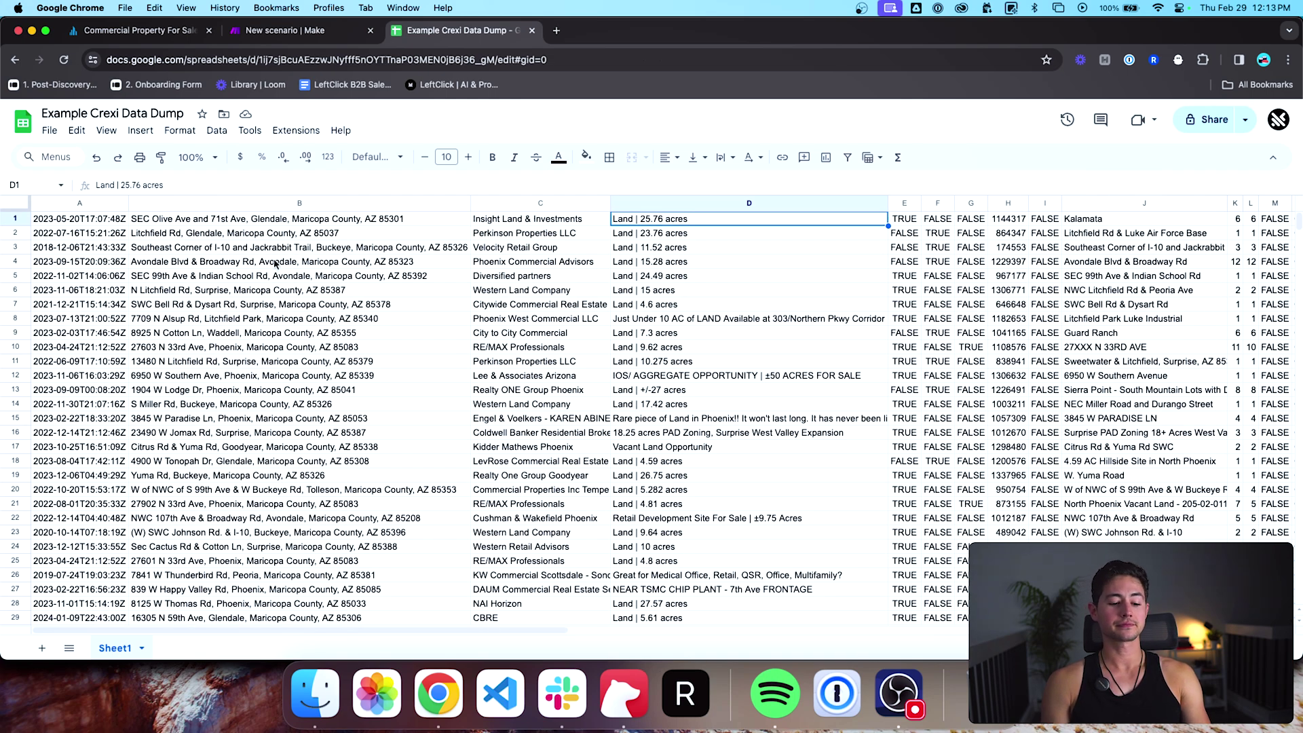
pyautogui.hotkey('ctrl', 'Tab')
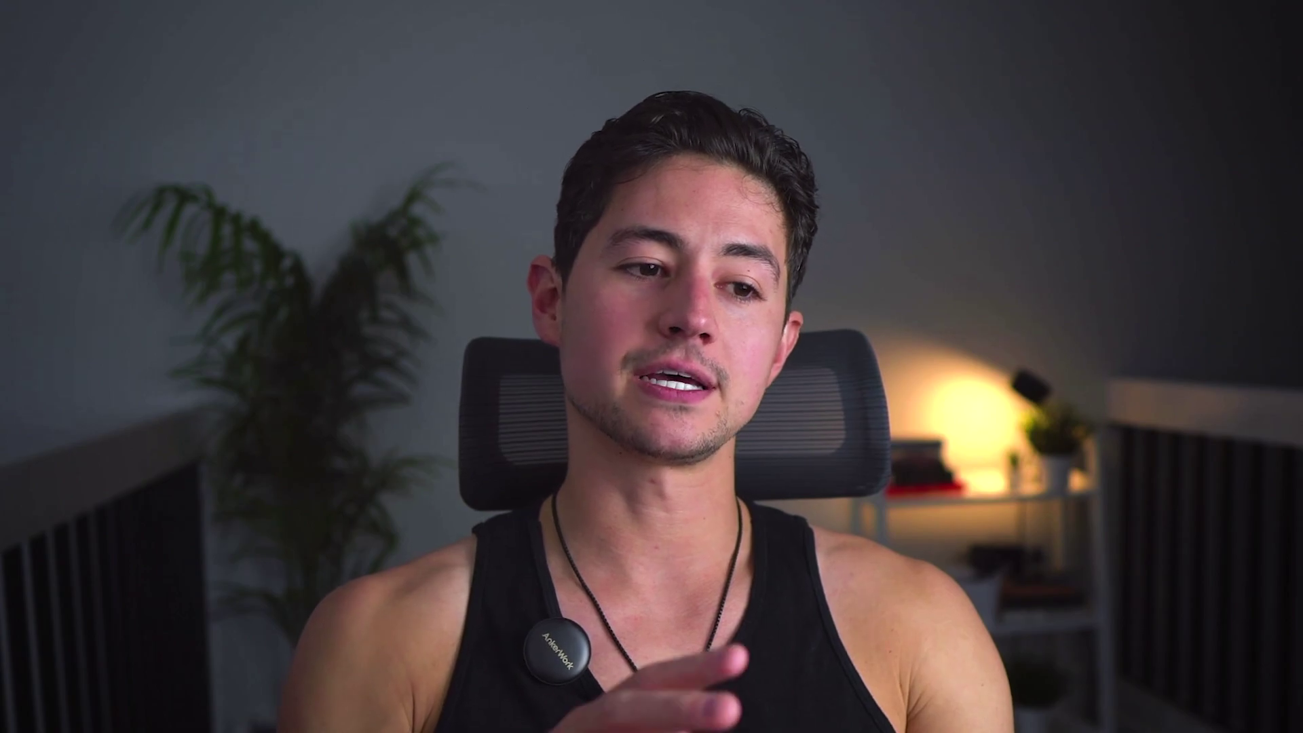
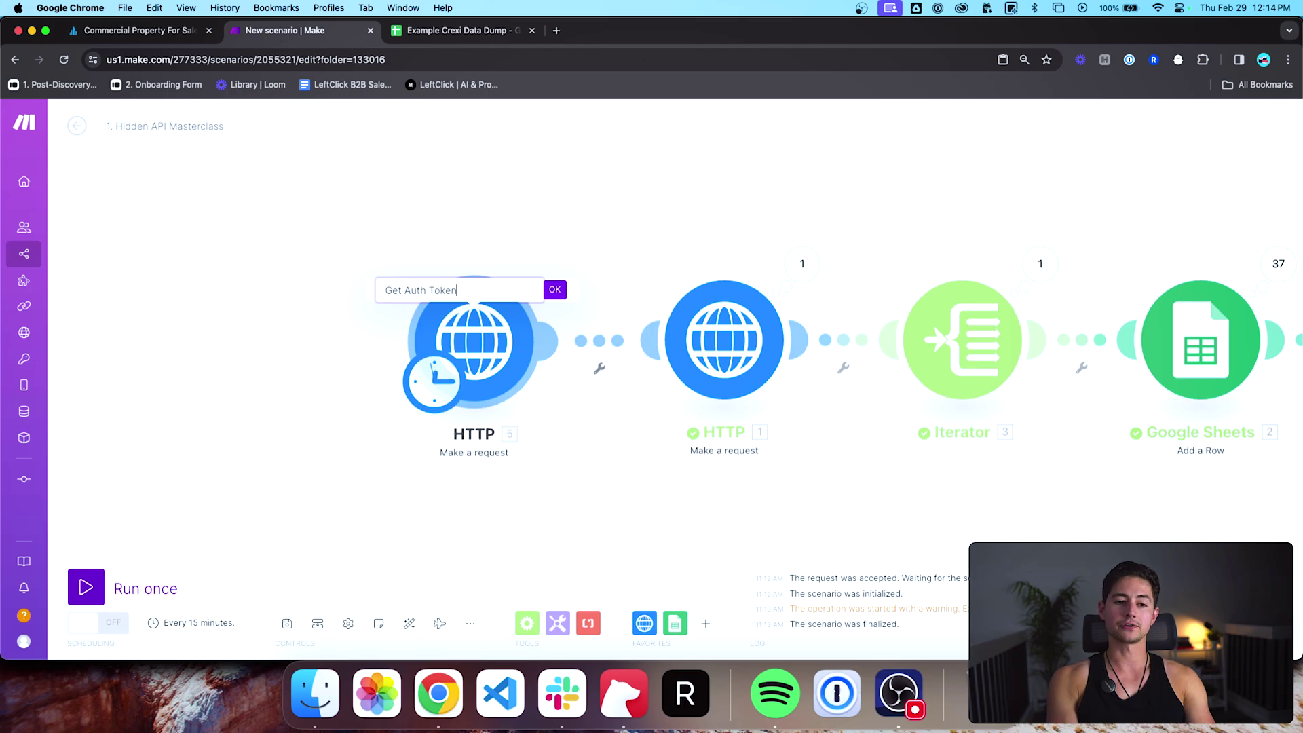
# Step: Confirm the first HTTP module's name as 'Get Auth Token' and move to the Crexi listings
pyautogui.press('Return')
pyautogui.scroll(-3, 546, 453)
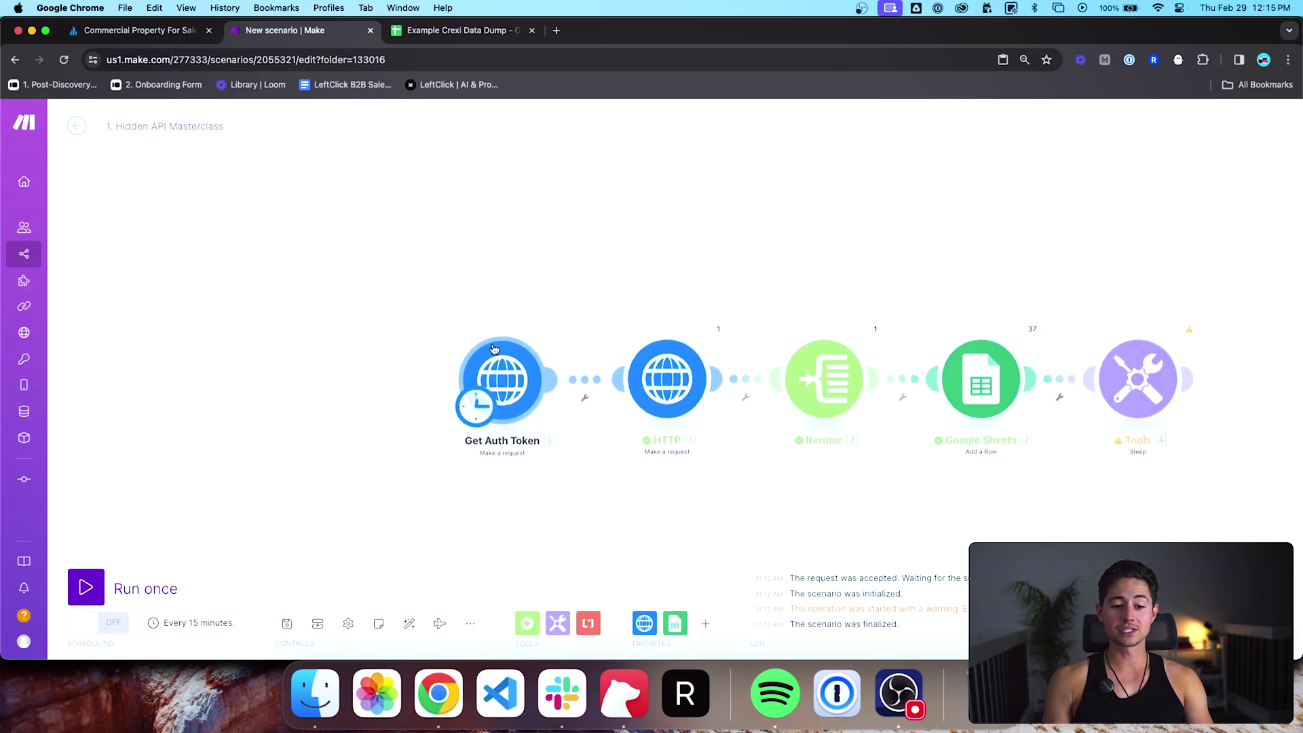
pyautogui.hotkey('ctrl', 'shift', 'Tab')
# Step: Close DevTools, log out of Crexi and confirm, then bring up the Log In form
pyautogui.click(1290, 109)
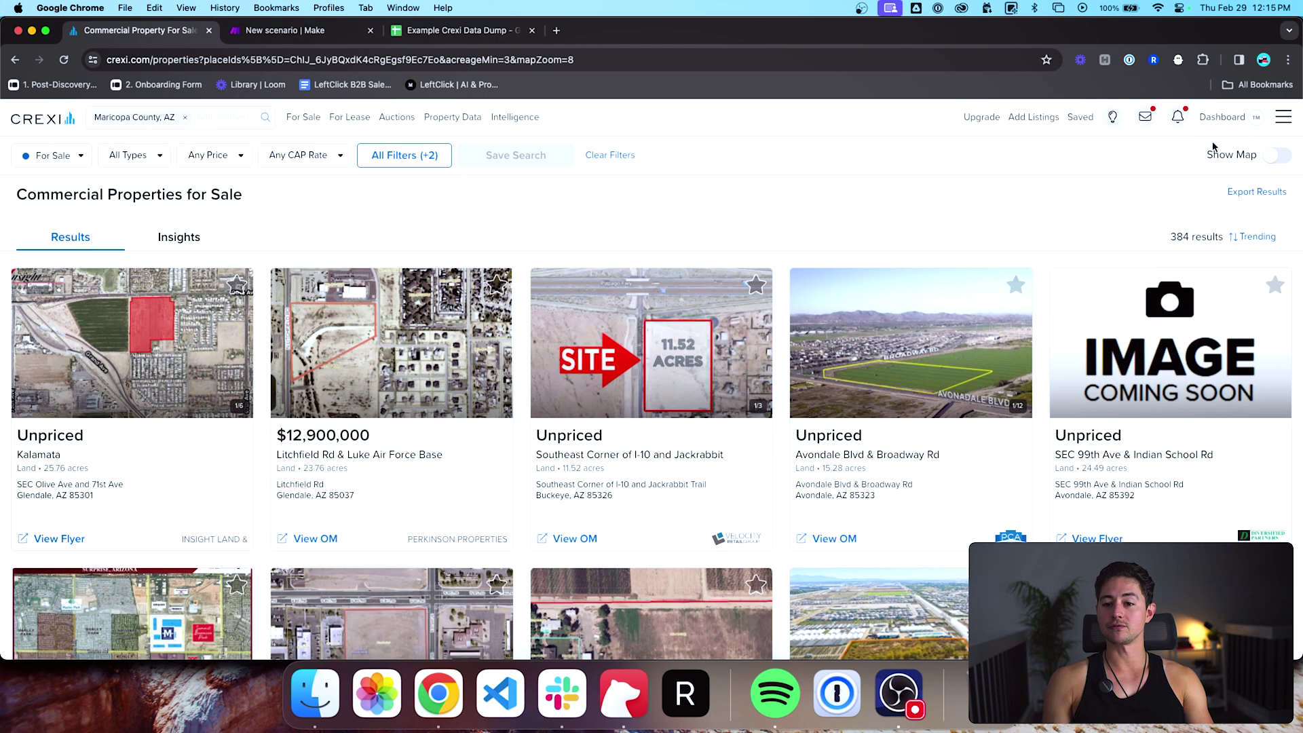
pyautogui.click(1281, 118)
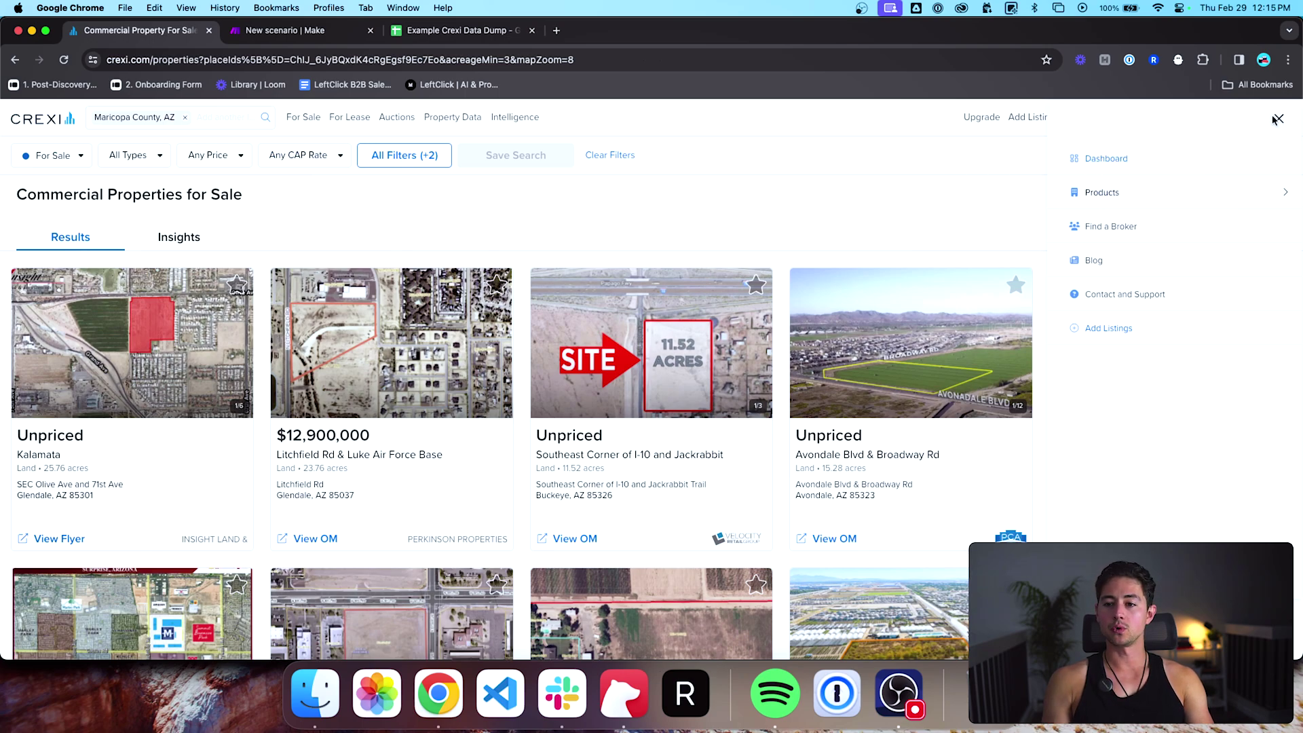
pyautogui.click(1276, 120)
pyautogui.moveTo(1214, 130)
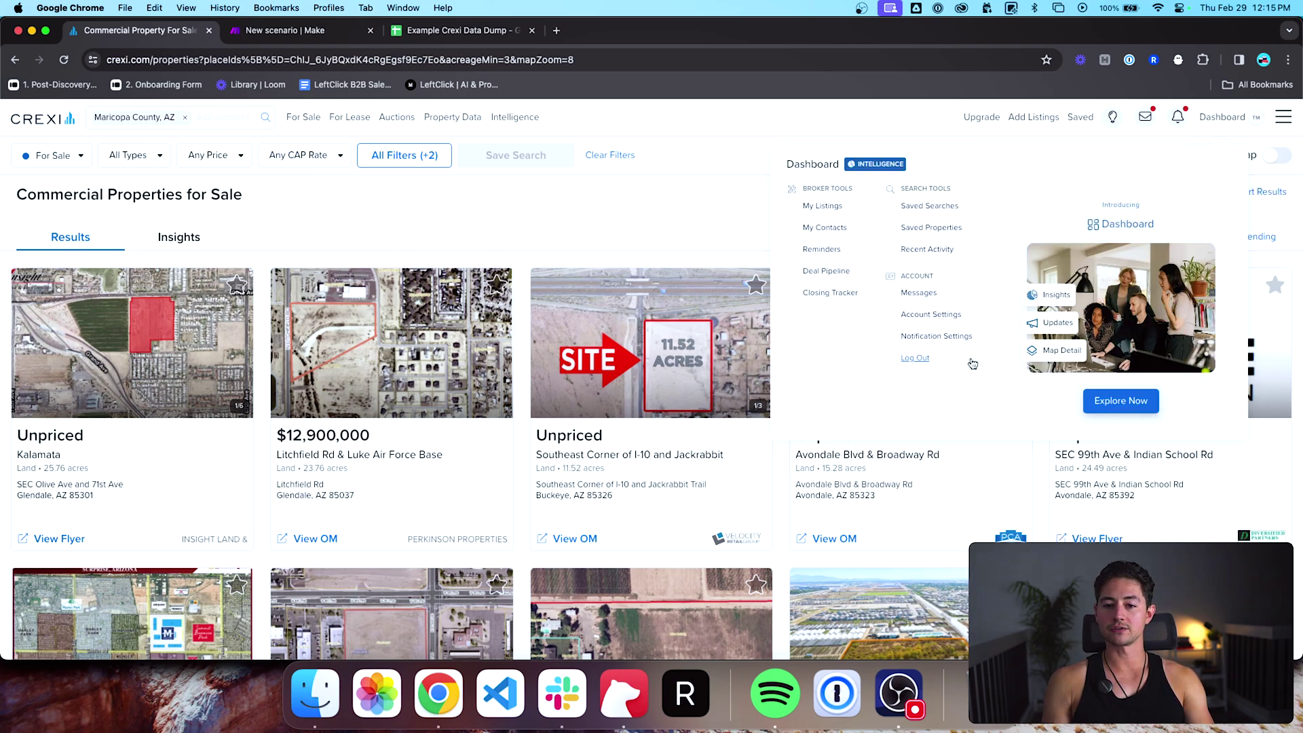
pyautogui.click(939, 361)
pyautogui.click(769, 429)
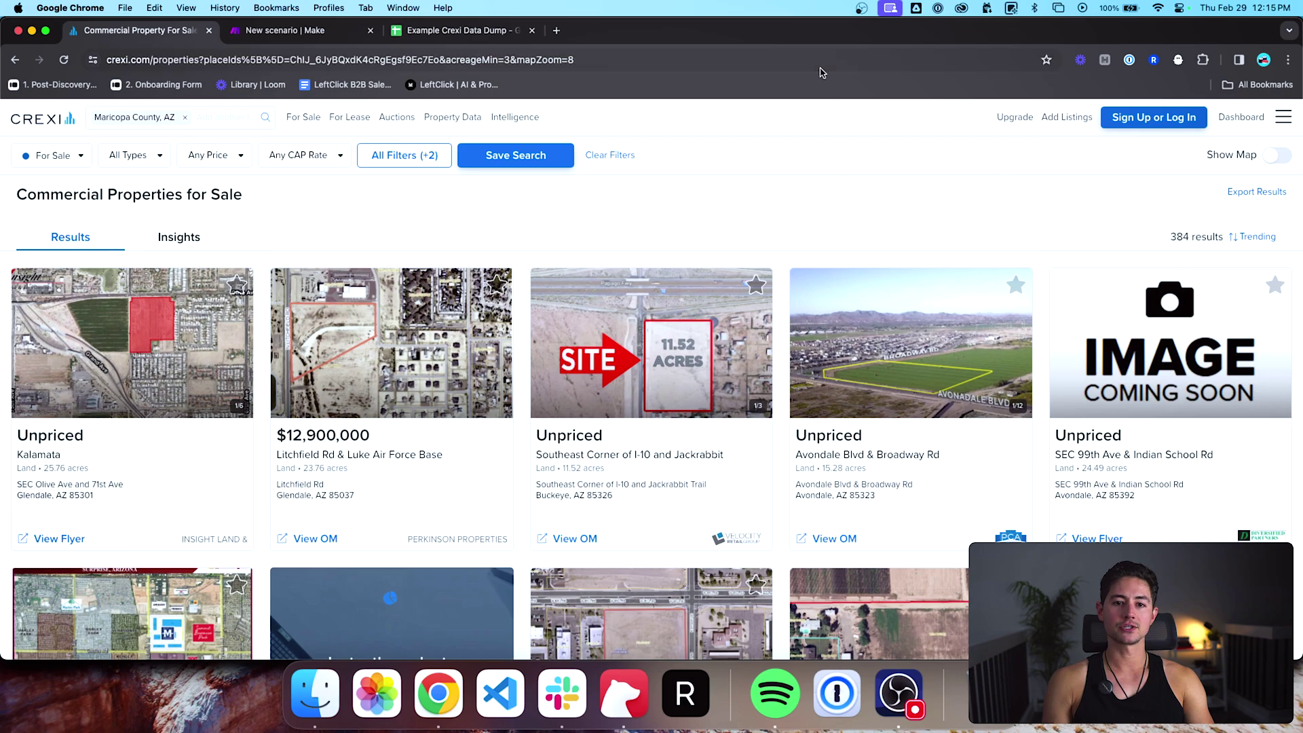
pyautogui.click(1154, 117)
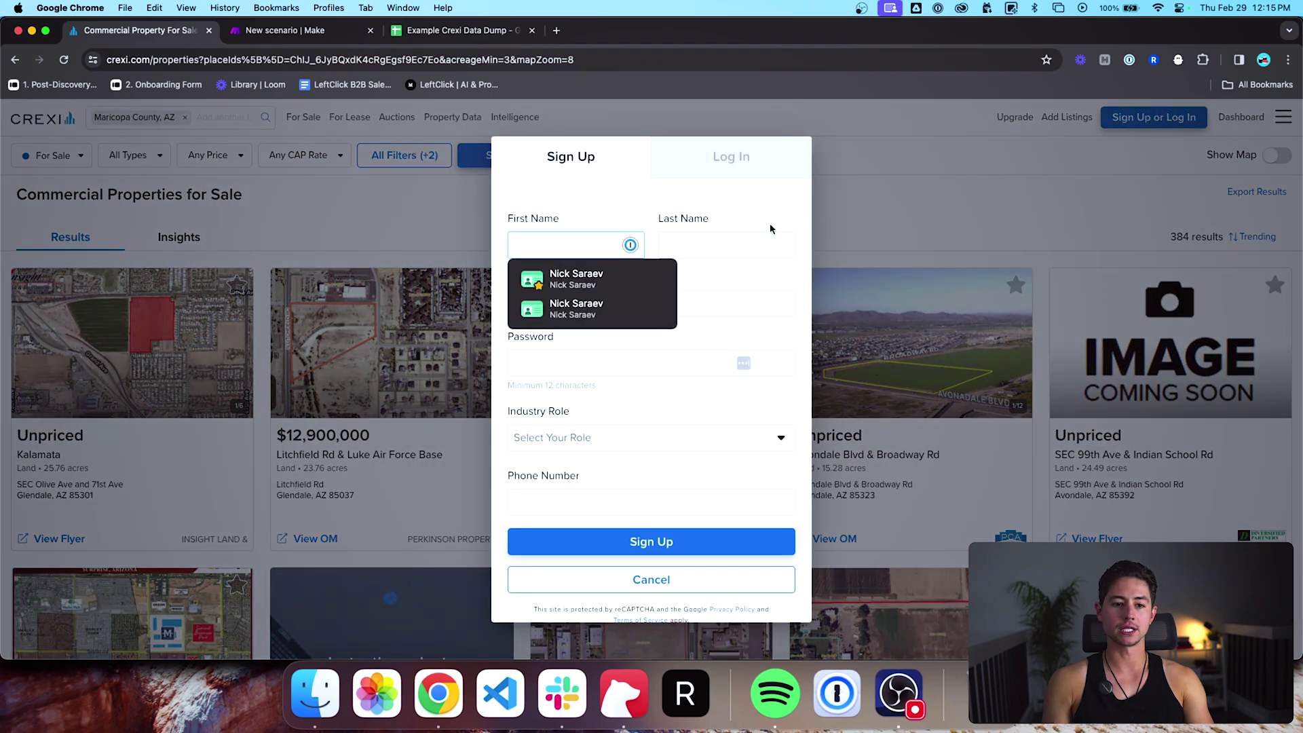
pyautogui.click(738, 163)
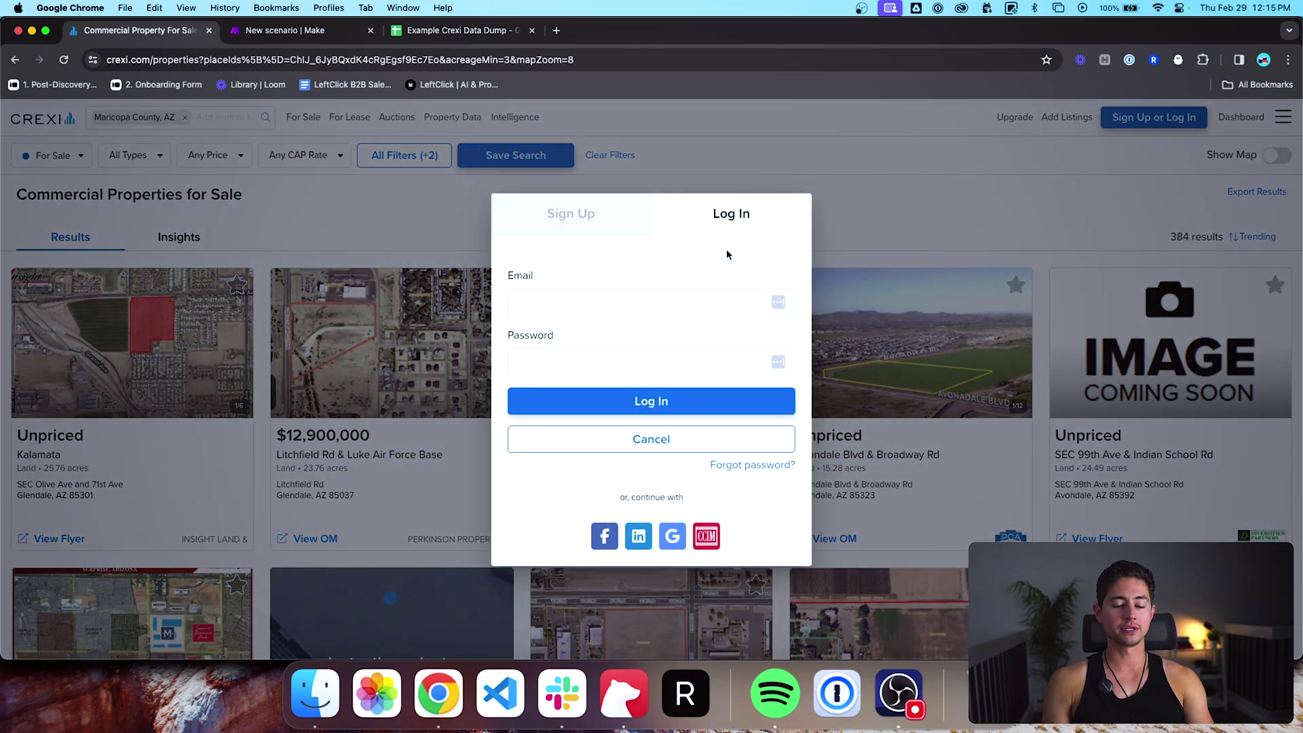
# Step: Inspect the page in Chrome DevTools on the Network panel
pyautogui.rightClick(611, 319)
pyautogui.click(676, 573)
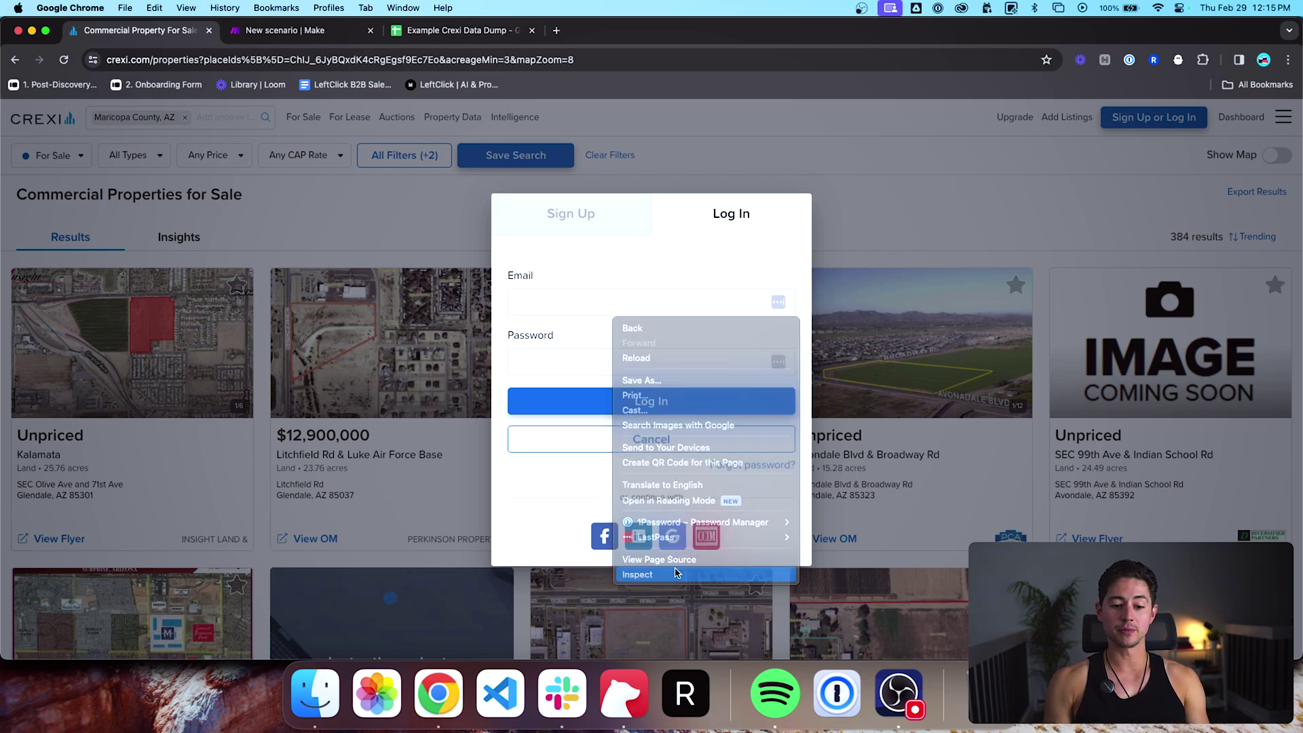
pyautogui.click(964, 116)
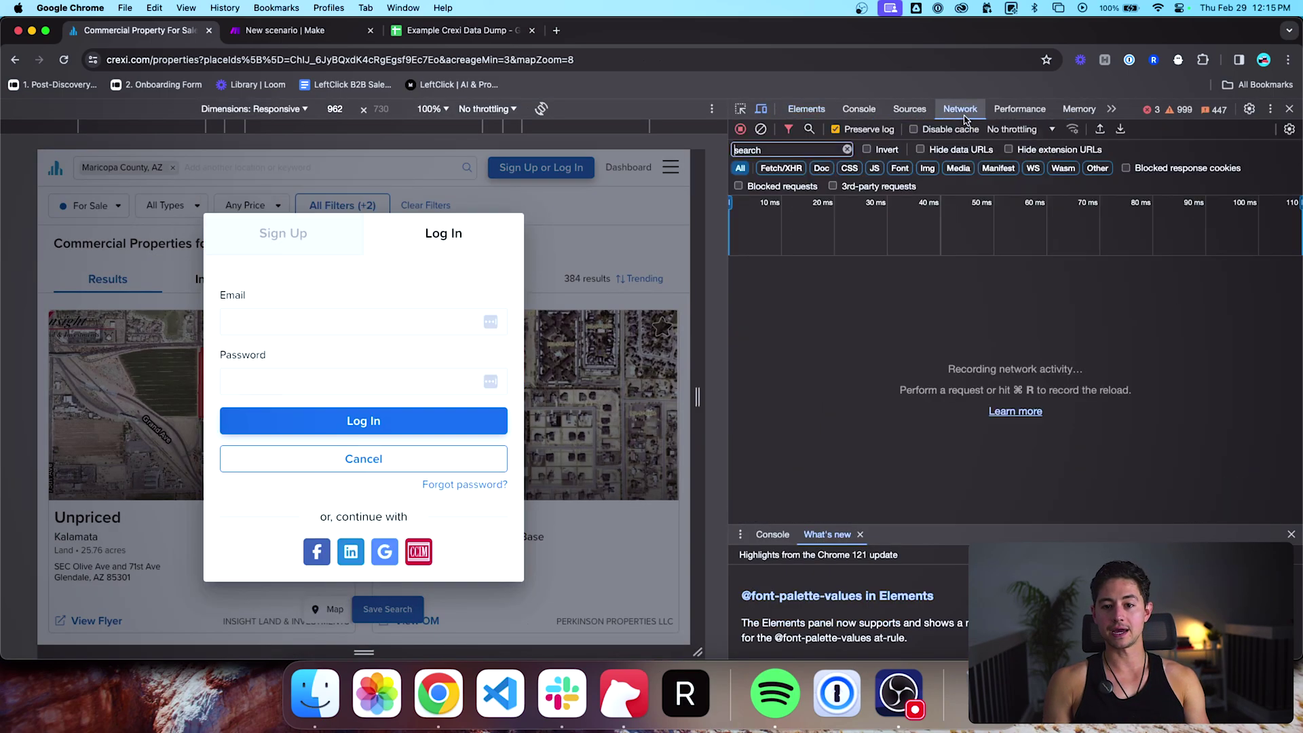
pyautogui.click(422, 281)
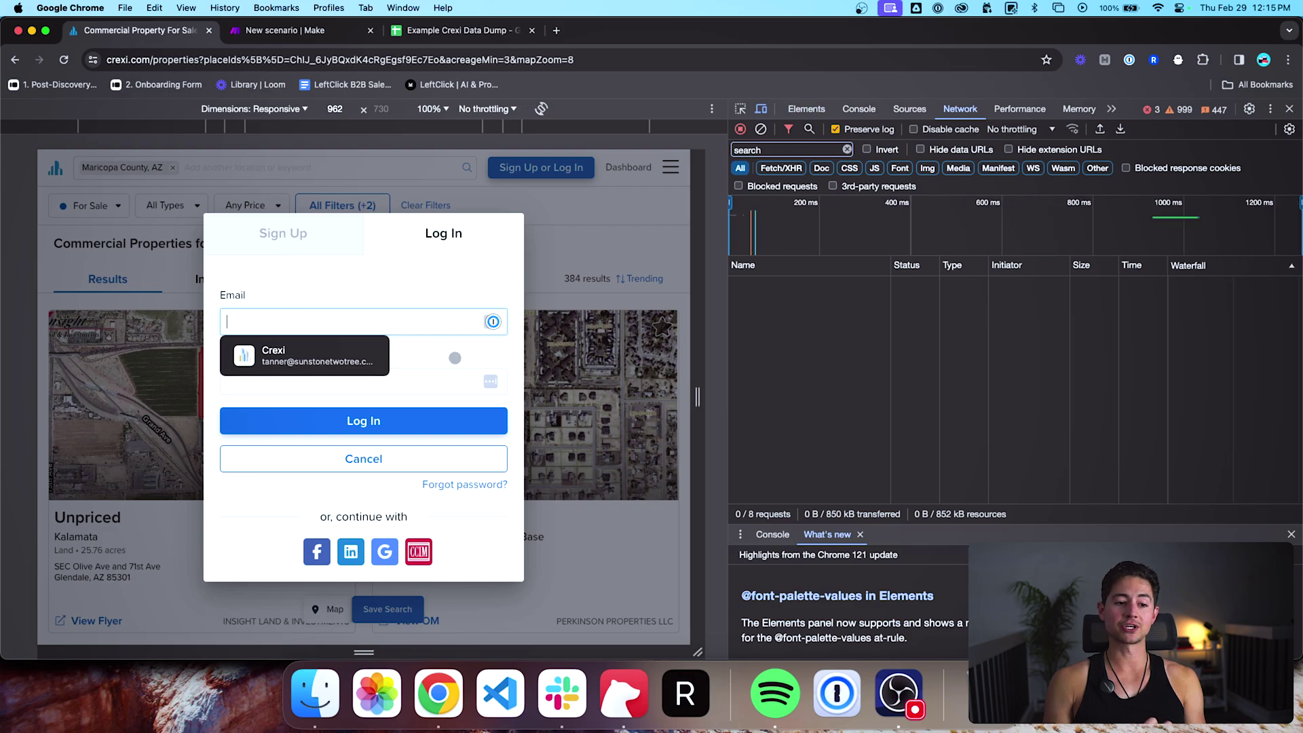
pyautogui.click(459, 521)
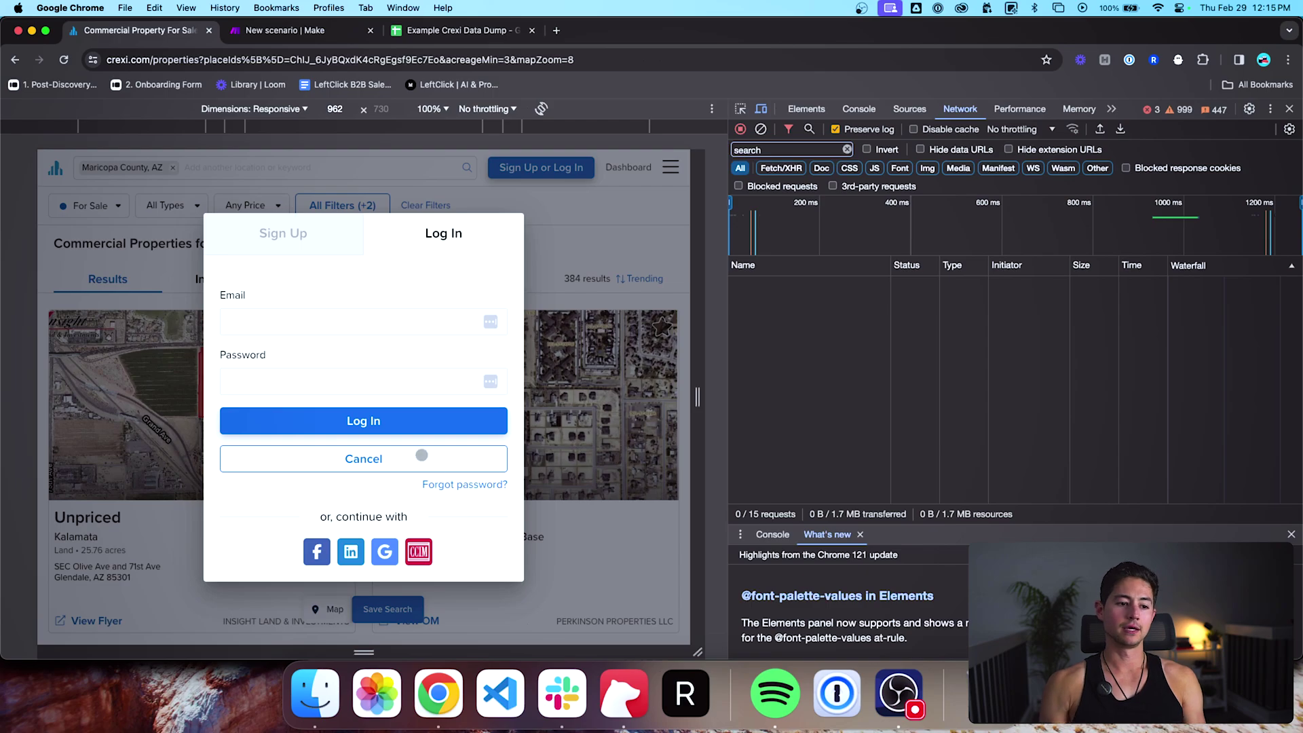
pyautogui.click(365, 327)
pyautogui.write('example@gmail.com')
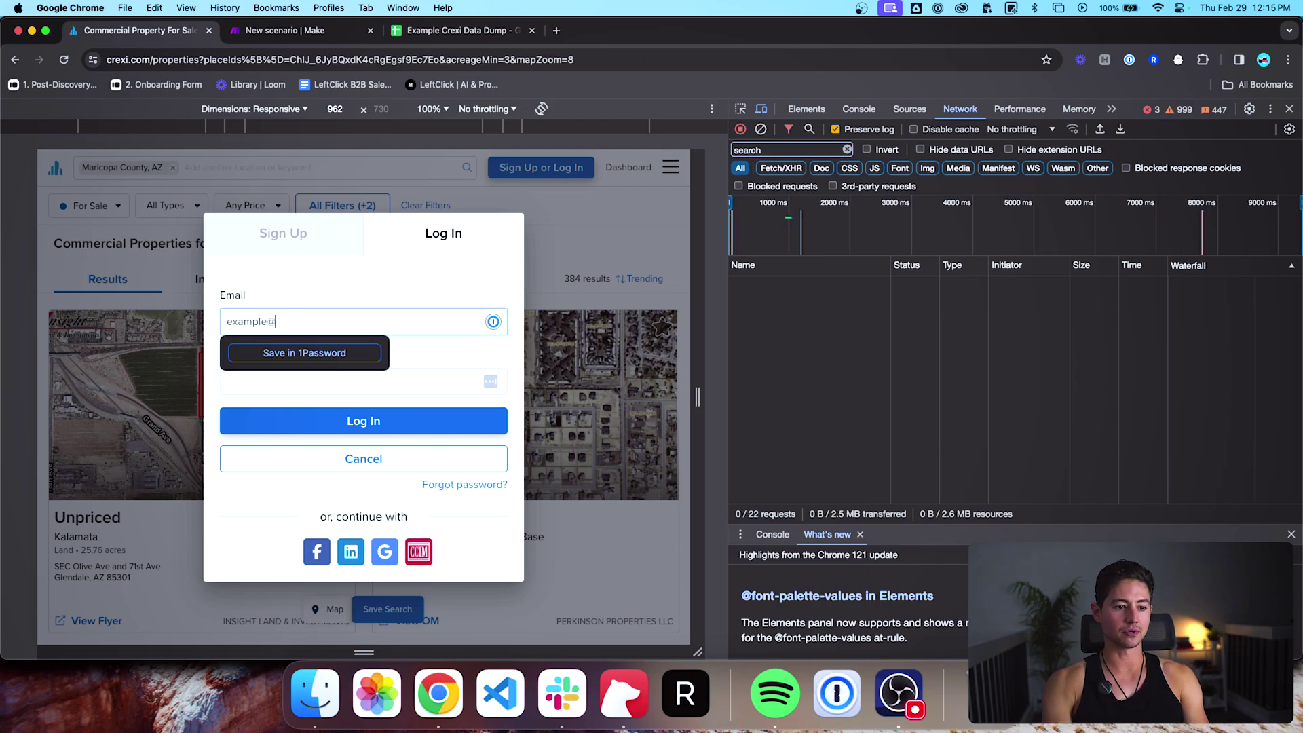
pyautogui.press('Tab')
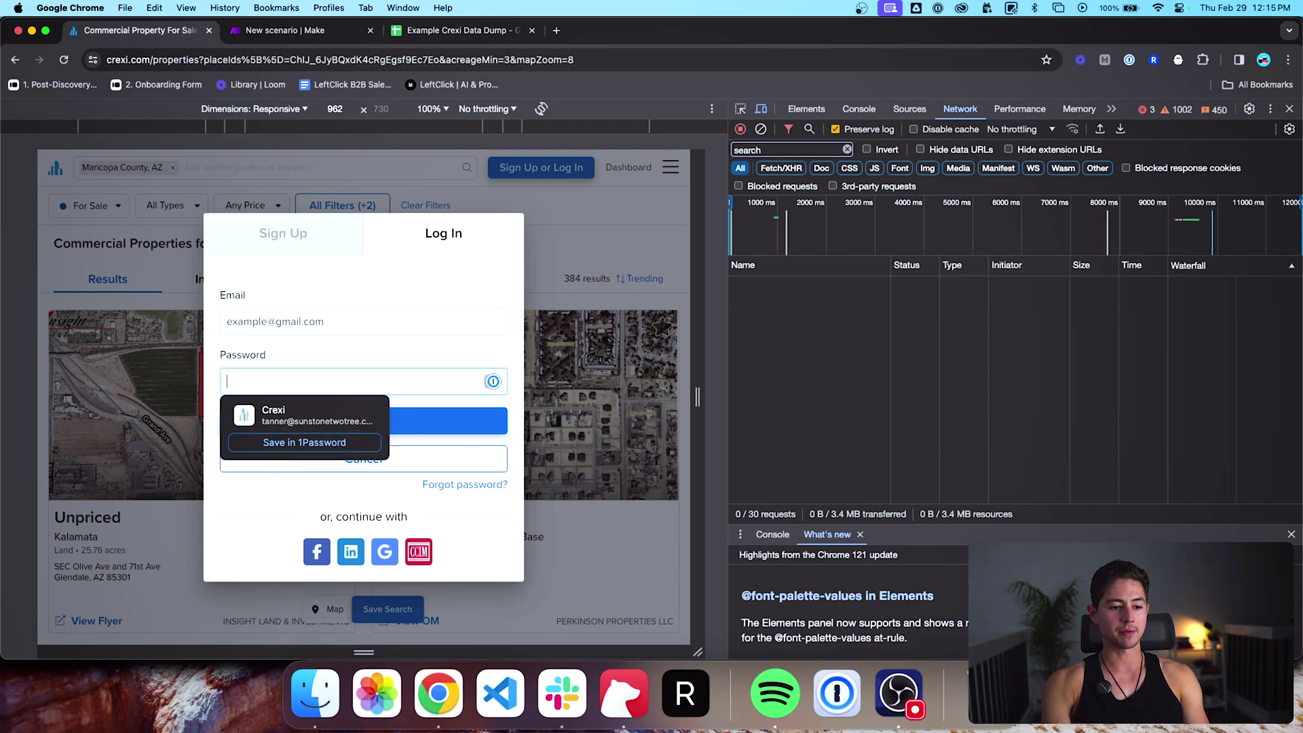
pyautogui.write('pexample')
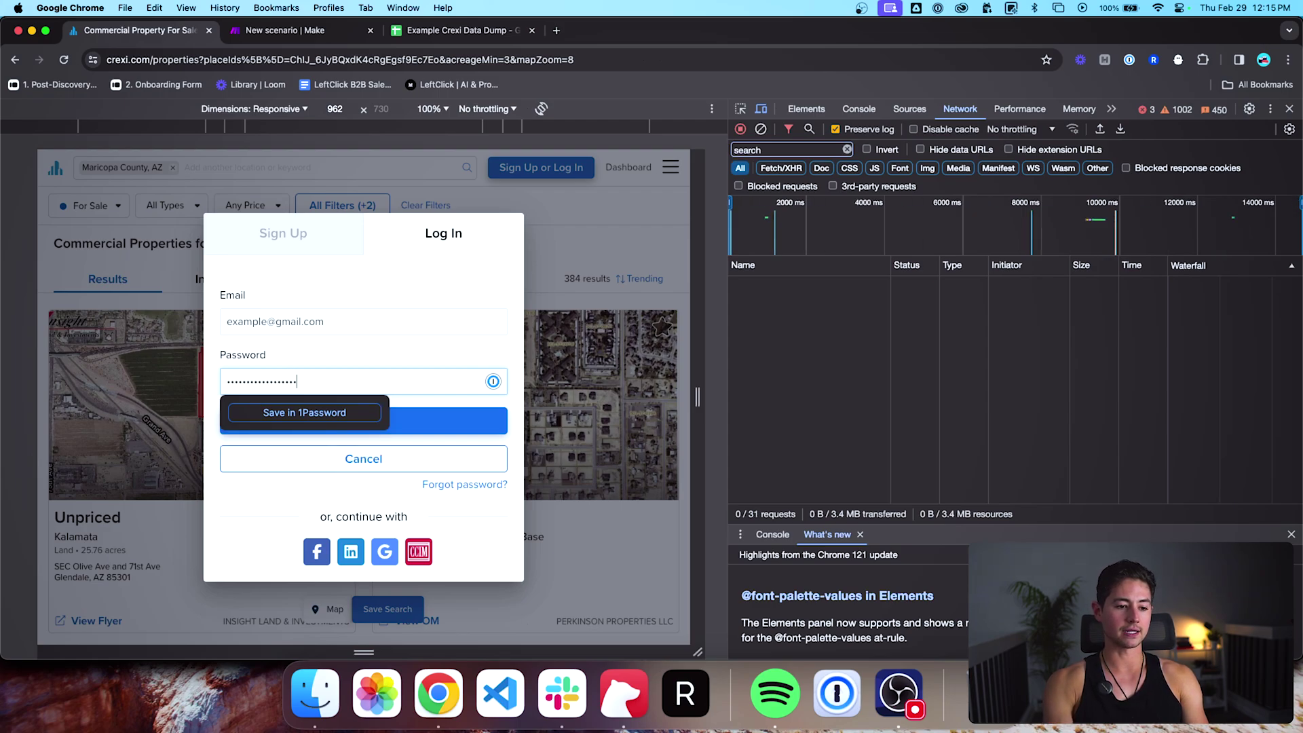
pyautogui.write('1')
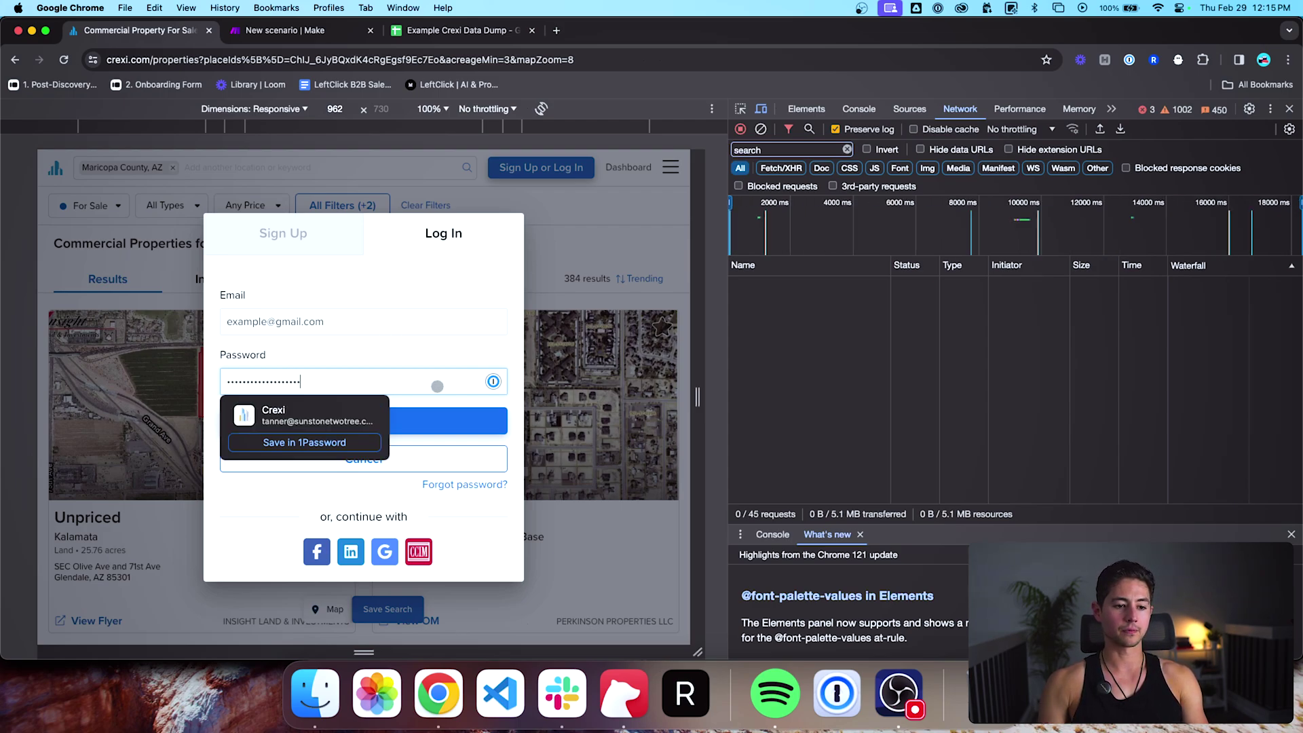
pyautogui.click(488, 506)
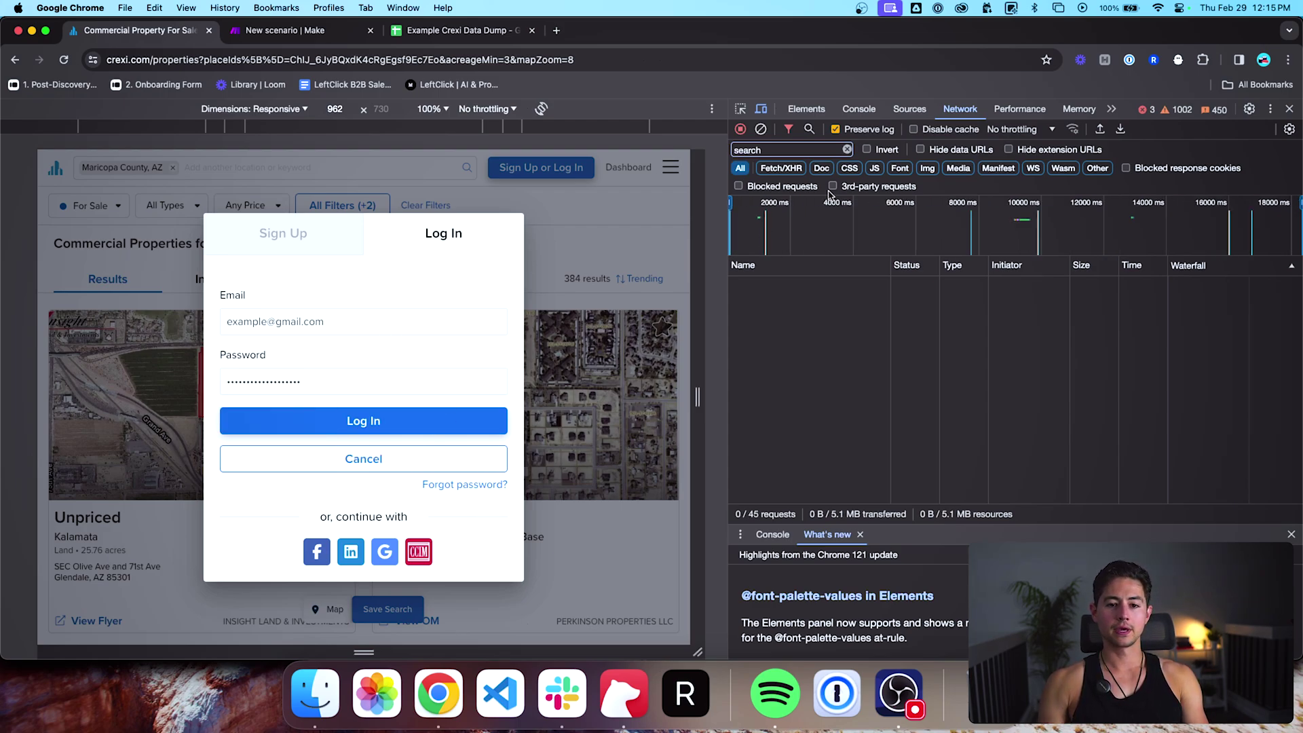
# Step: Clear the network filter, turn off preserving the log, and submit the log-in attempt
pyautogui.click(847, 150)
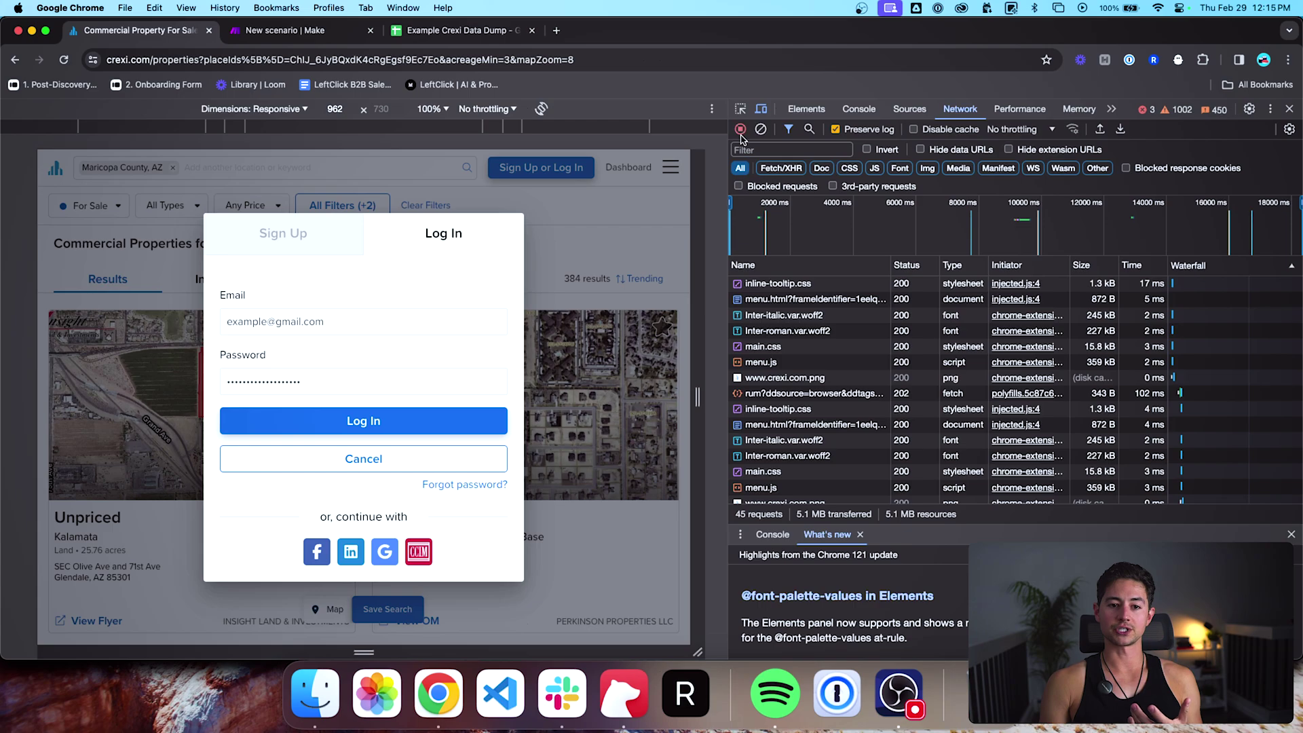
pyautogui.click(837, 130)
pyautogui.click(858, 497)
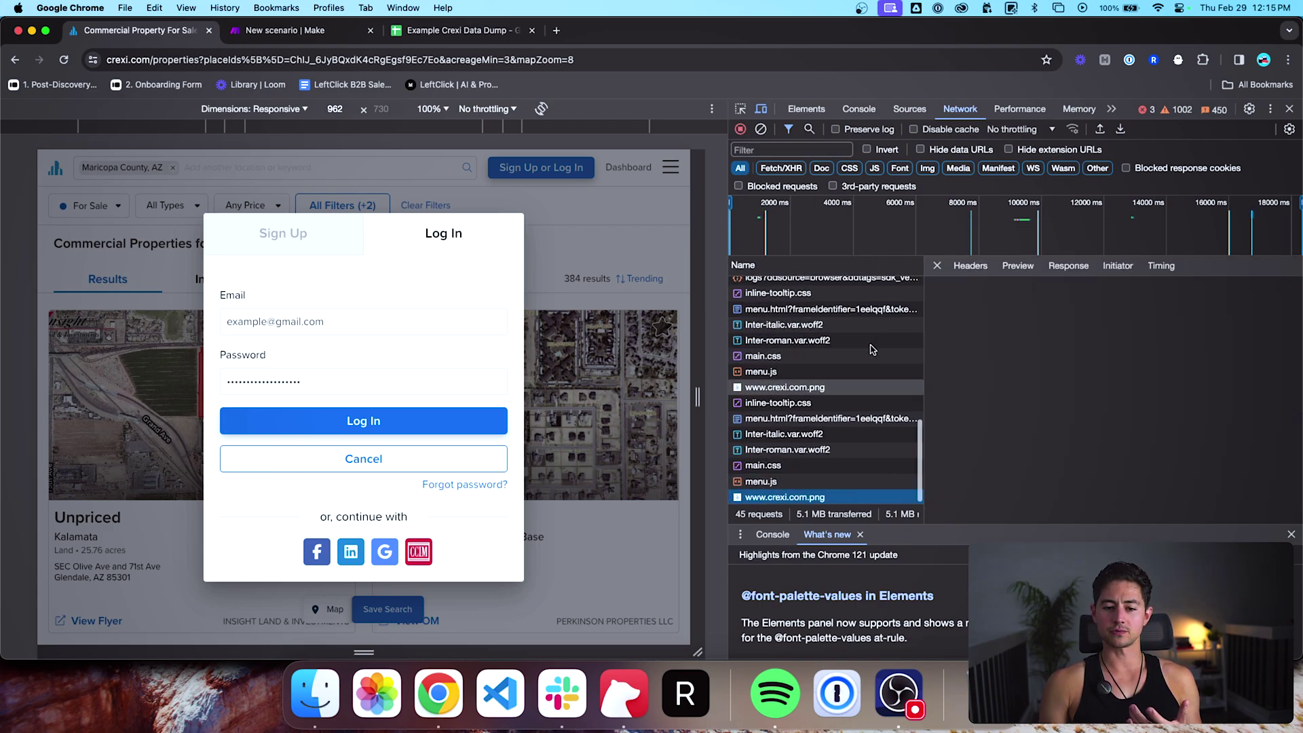
pyautogui.click(938, 265)
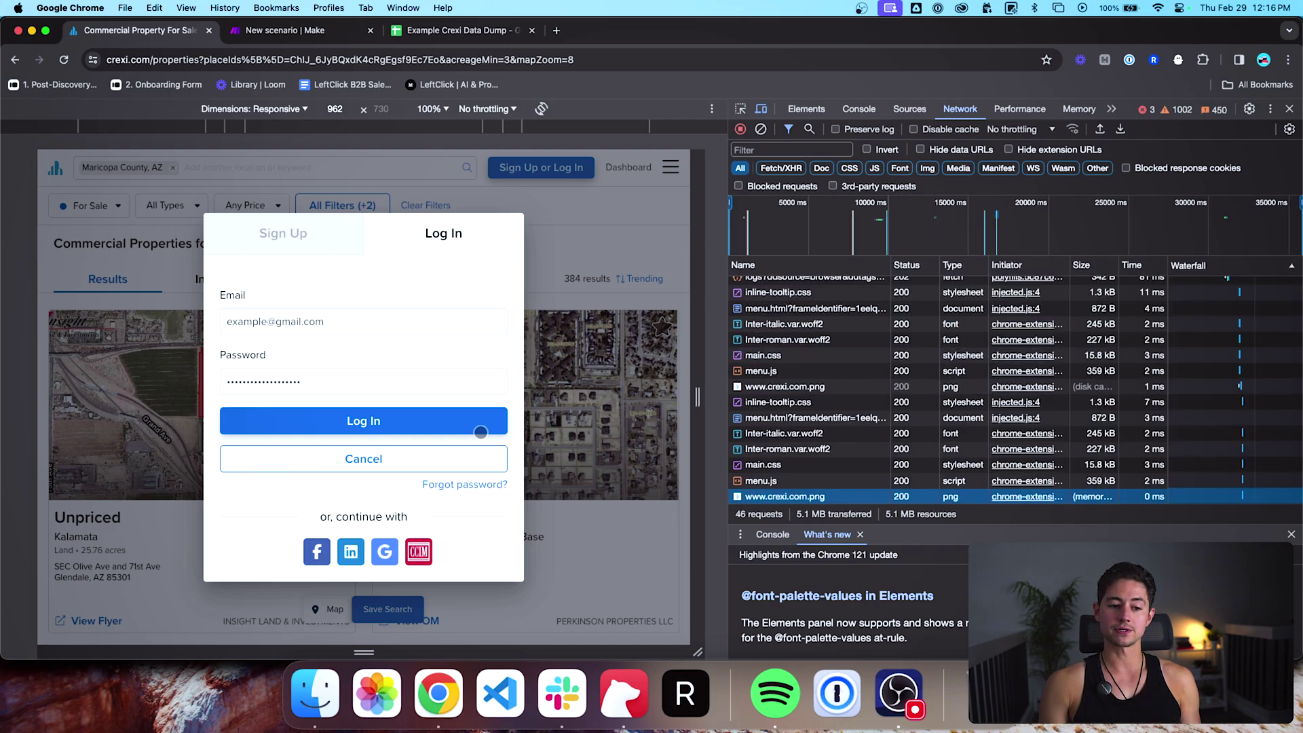
pyautogui.click(481, 432)
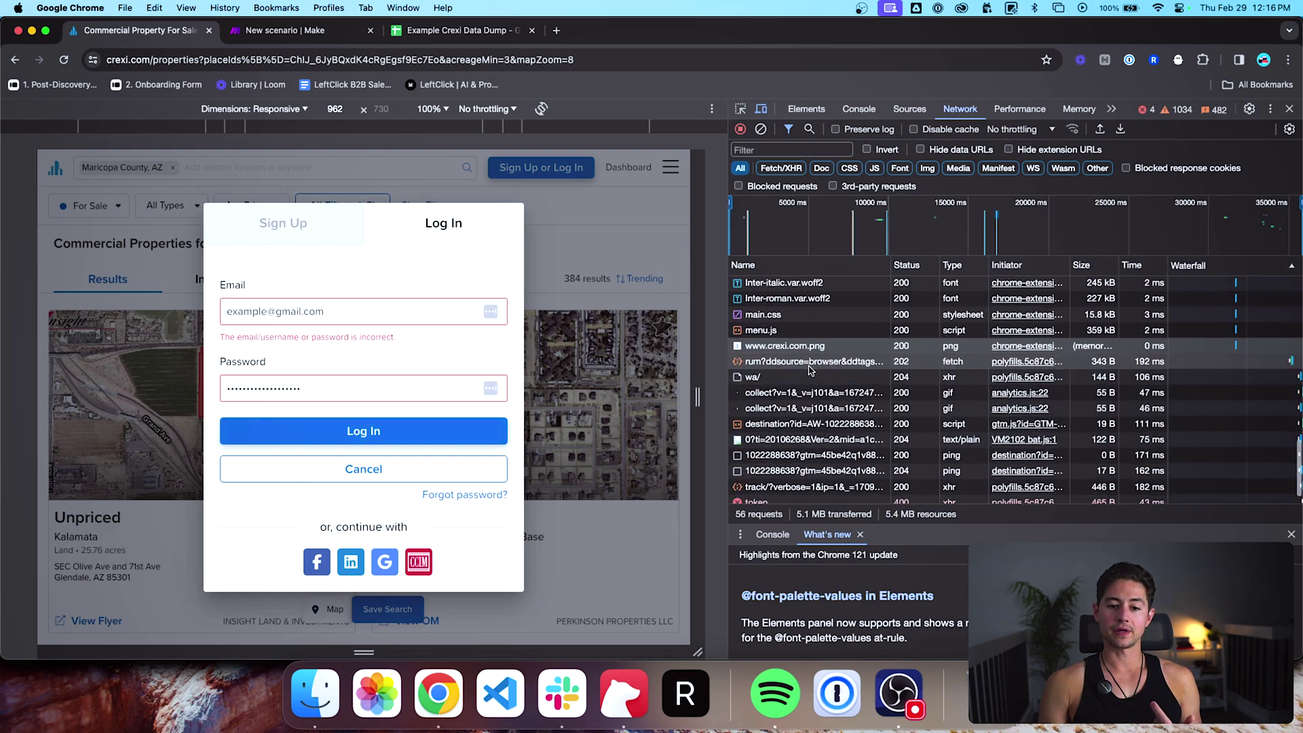
# Step: Review the failed token request's headers, submitted form data and JSON error response
pyautogui.click(809, 365)
pyautogui.scroll(-1, 812, 380)
pyautogui.click(802, 482)
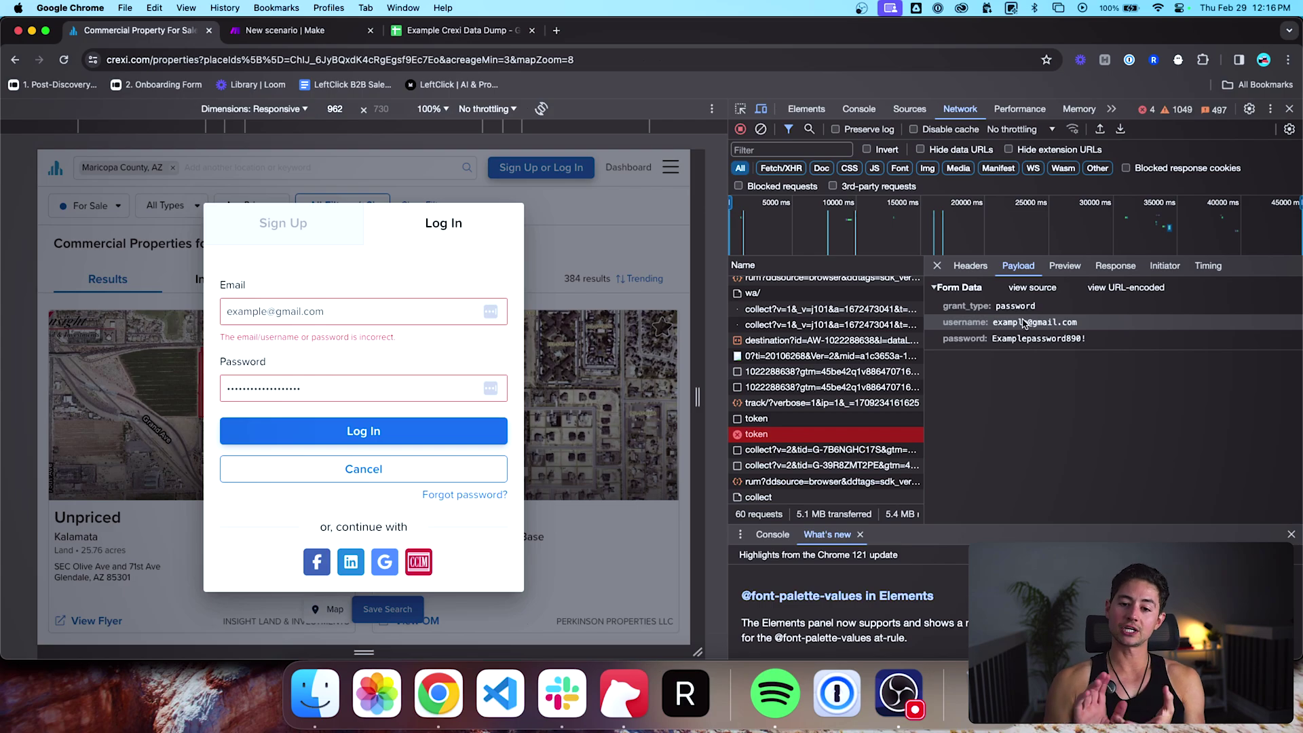
pyautogui.click(972, 266)
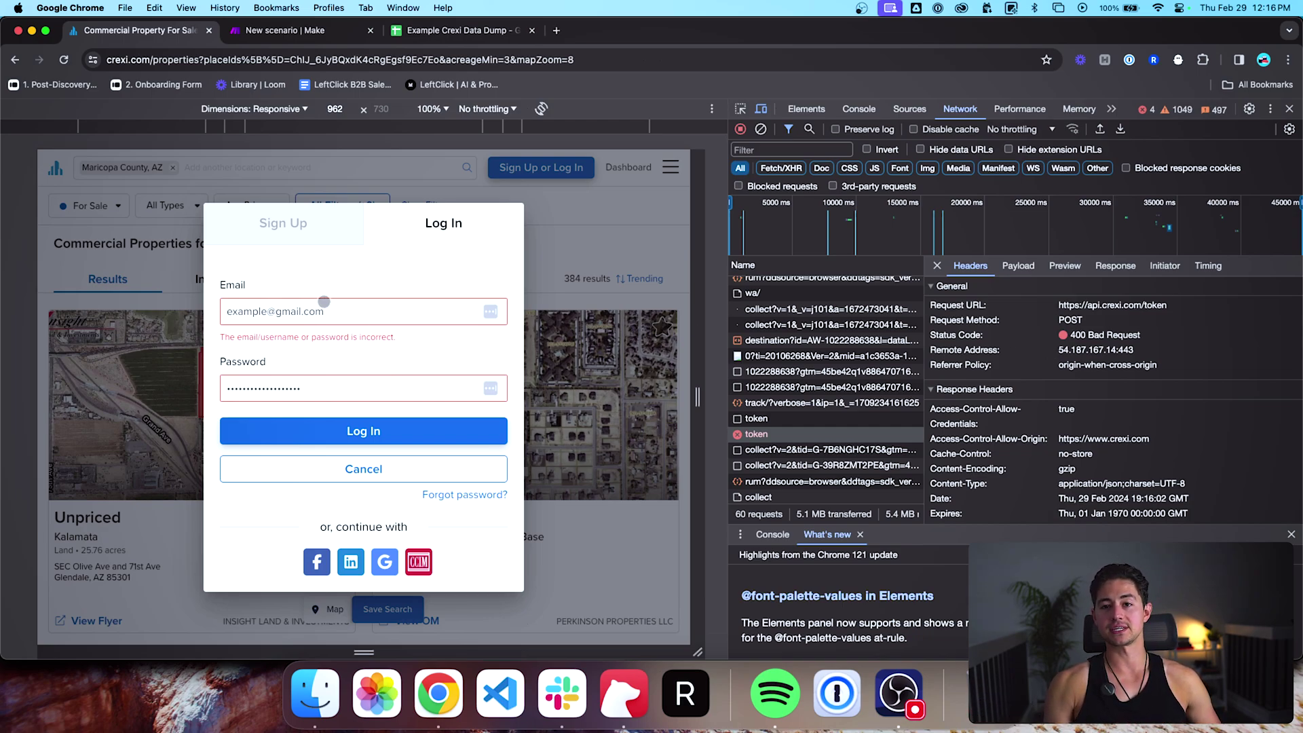
pyautogui.click(1018, 265)
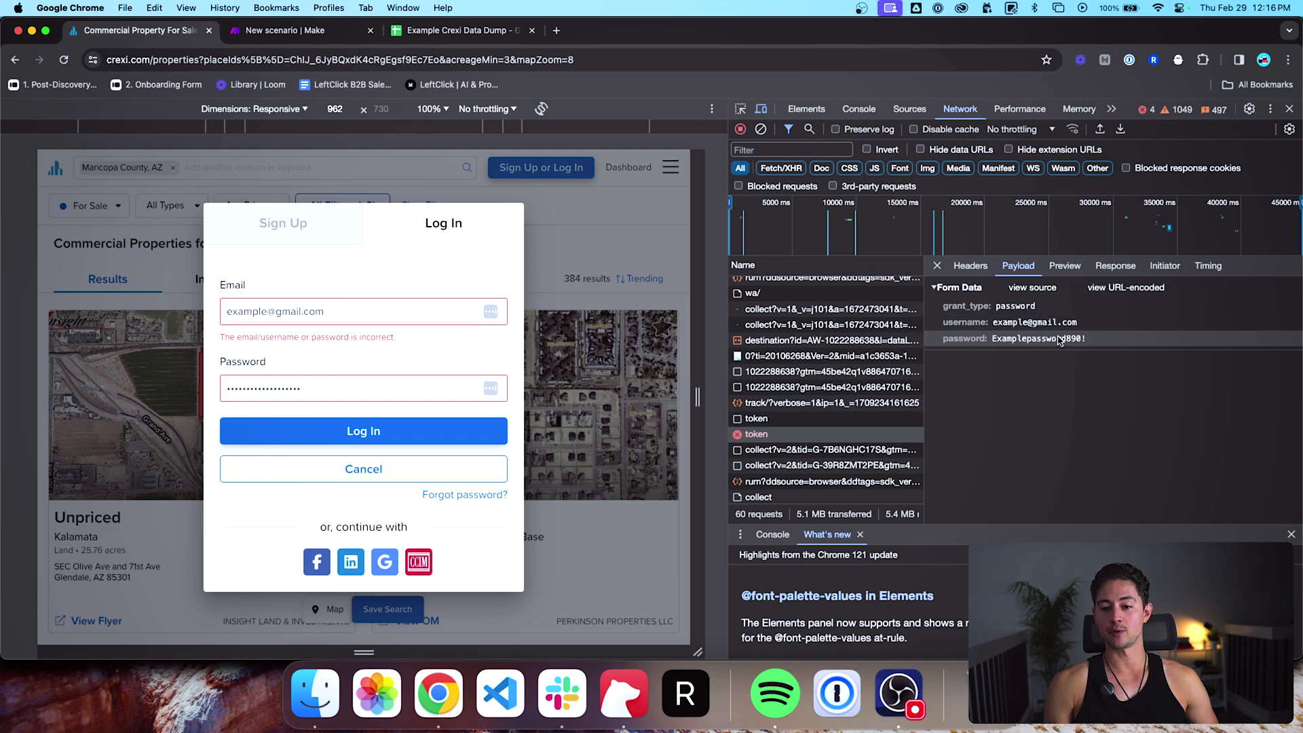
pyautogui.click(969, 266)
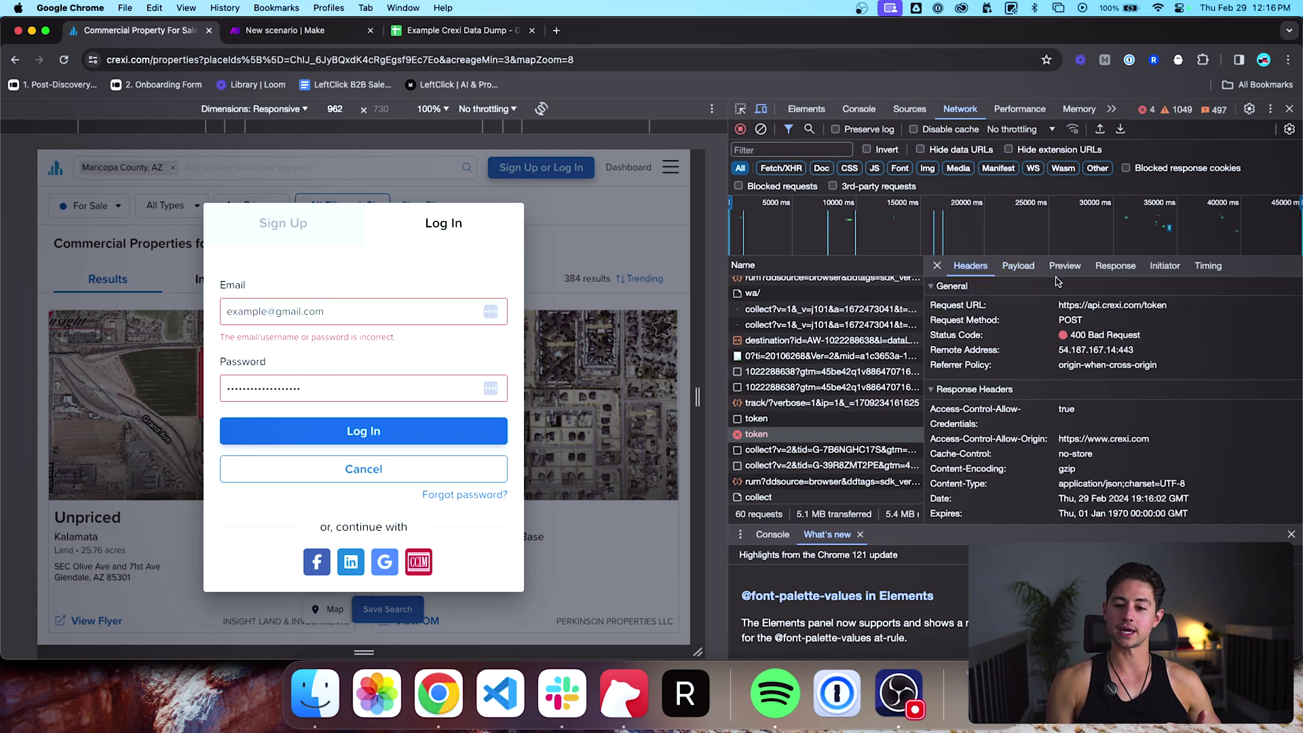
pyautogui.click(1111, 269)
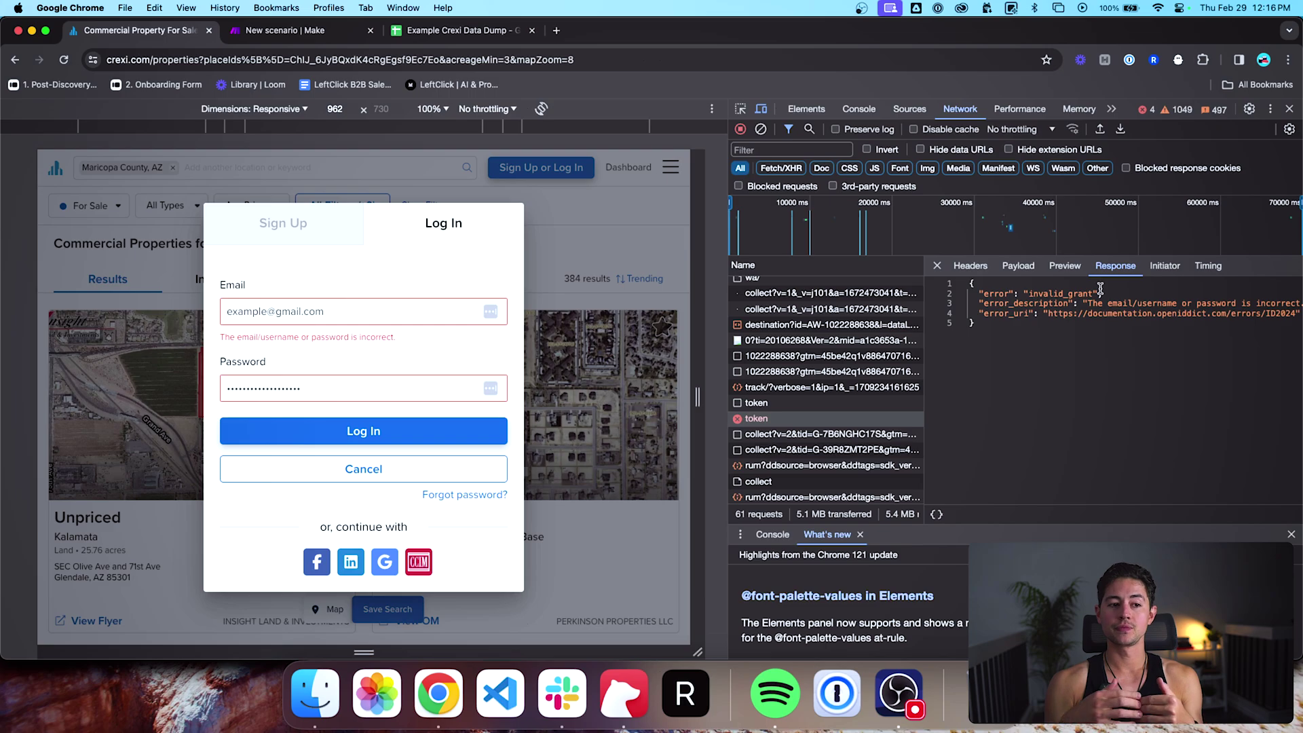
pyautogui.click(970, 266)
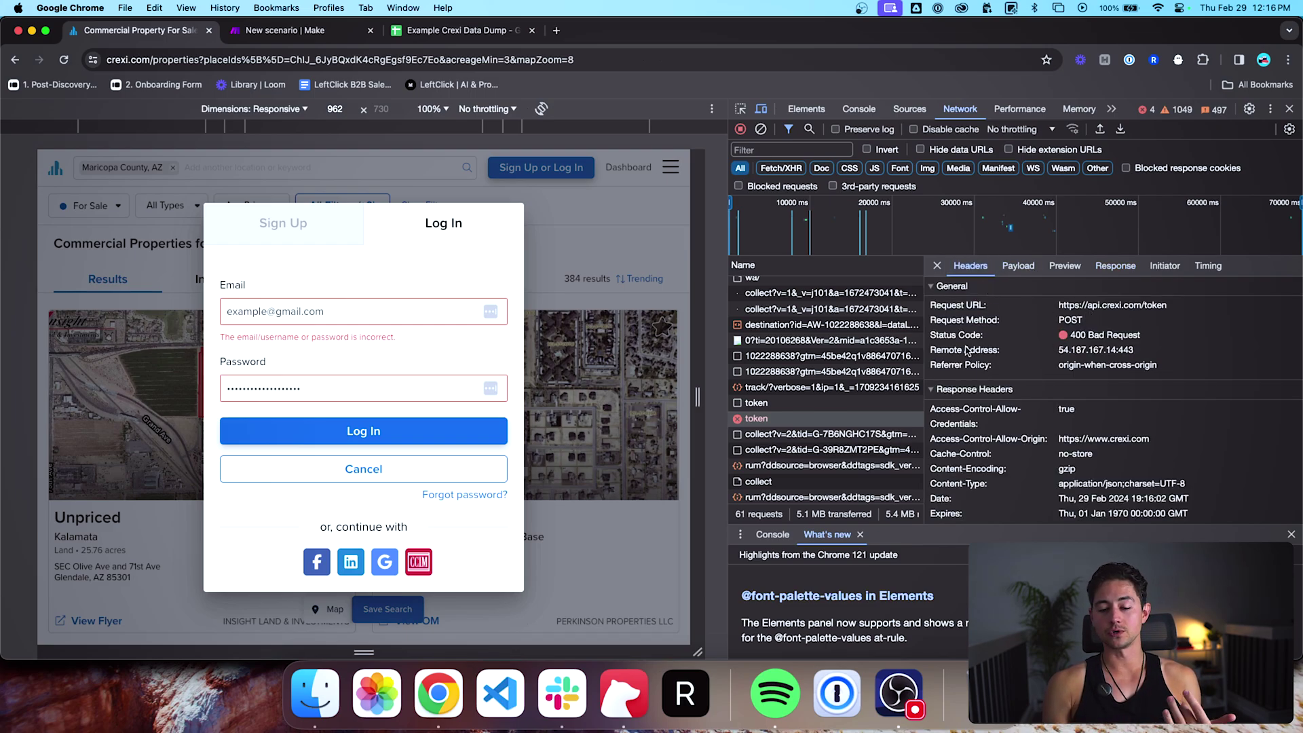
pyautogui.scroll(-3, 971, 356)
pyautogui.scroll(3, 950, 407)
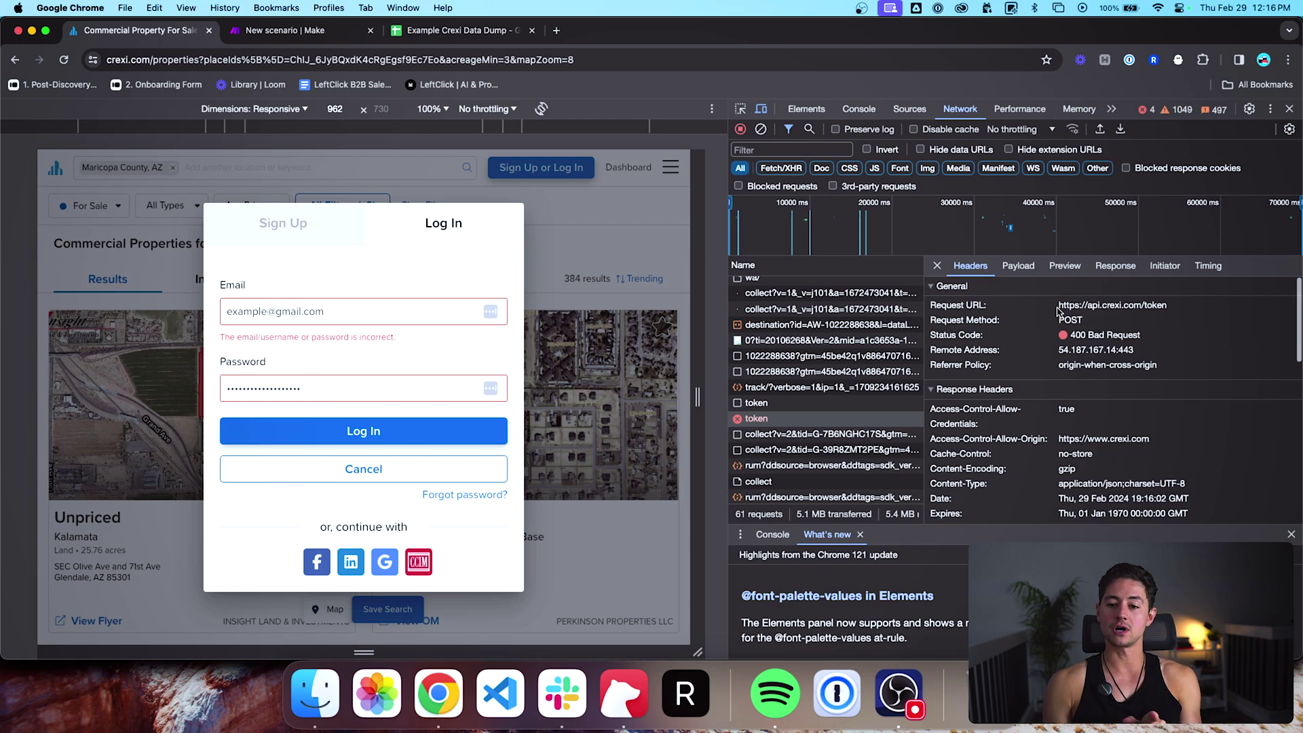
pyautogui.moveTo(1060, 306); pyautogui.dragTo(1182, 307)
pyautogui.click(285, 30)
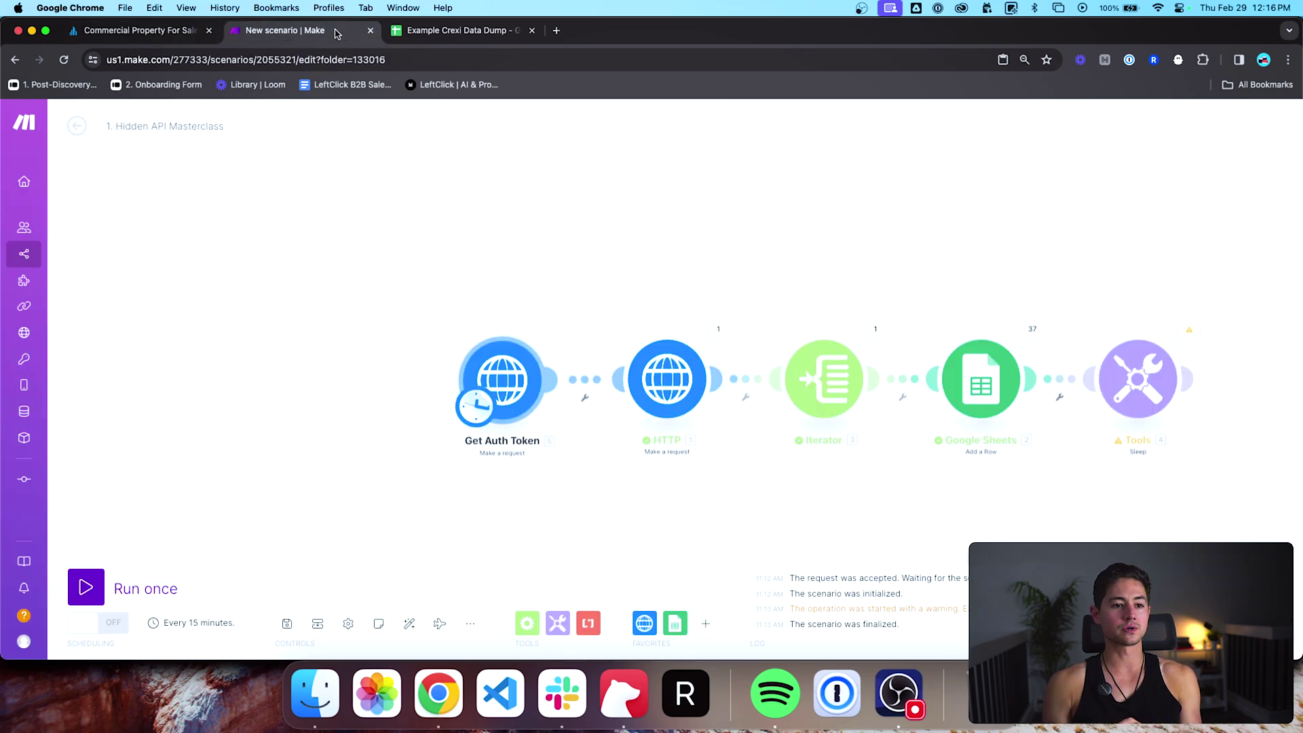
# Step: Compare the Get Auth Token module's URL with the token request's form data, then open the schedule settings
pyautogui.click(495, 387)
pyautogui.click(719, 170)
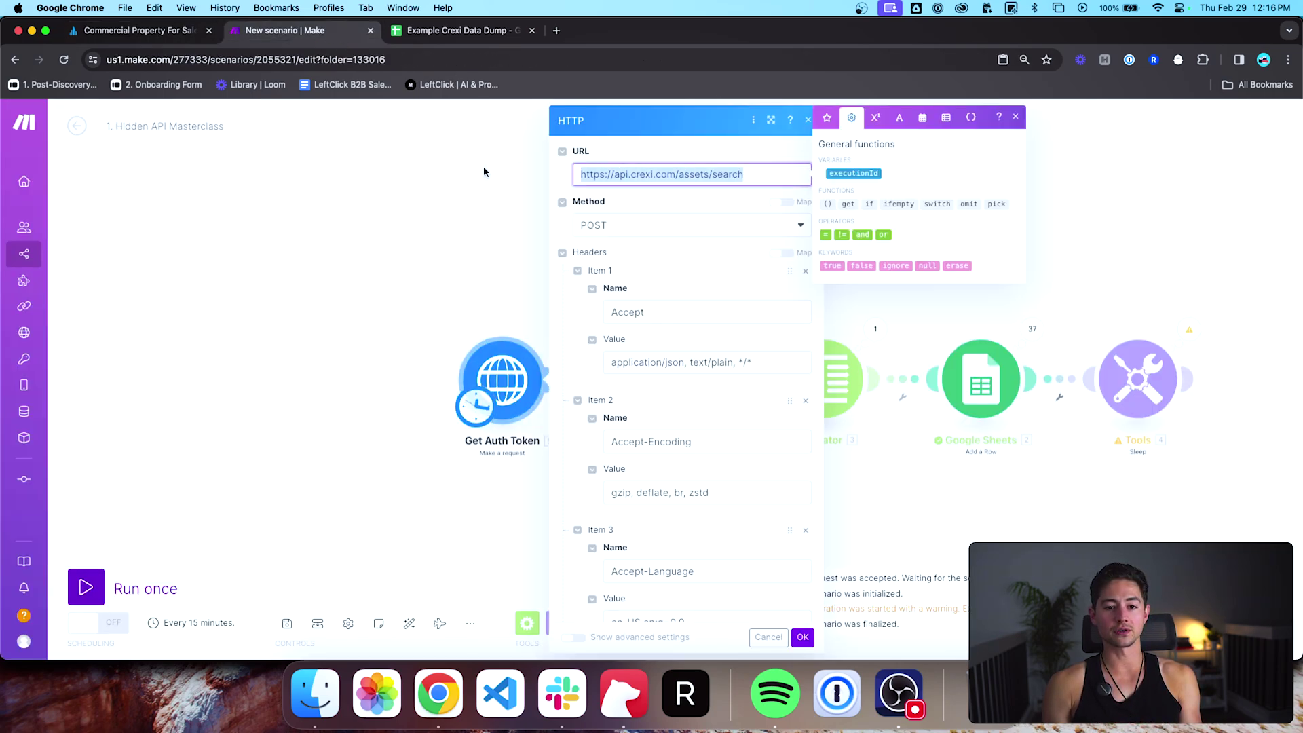
pyautogui.click(136, 30)
pyautogui.click(1020, 266)
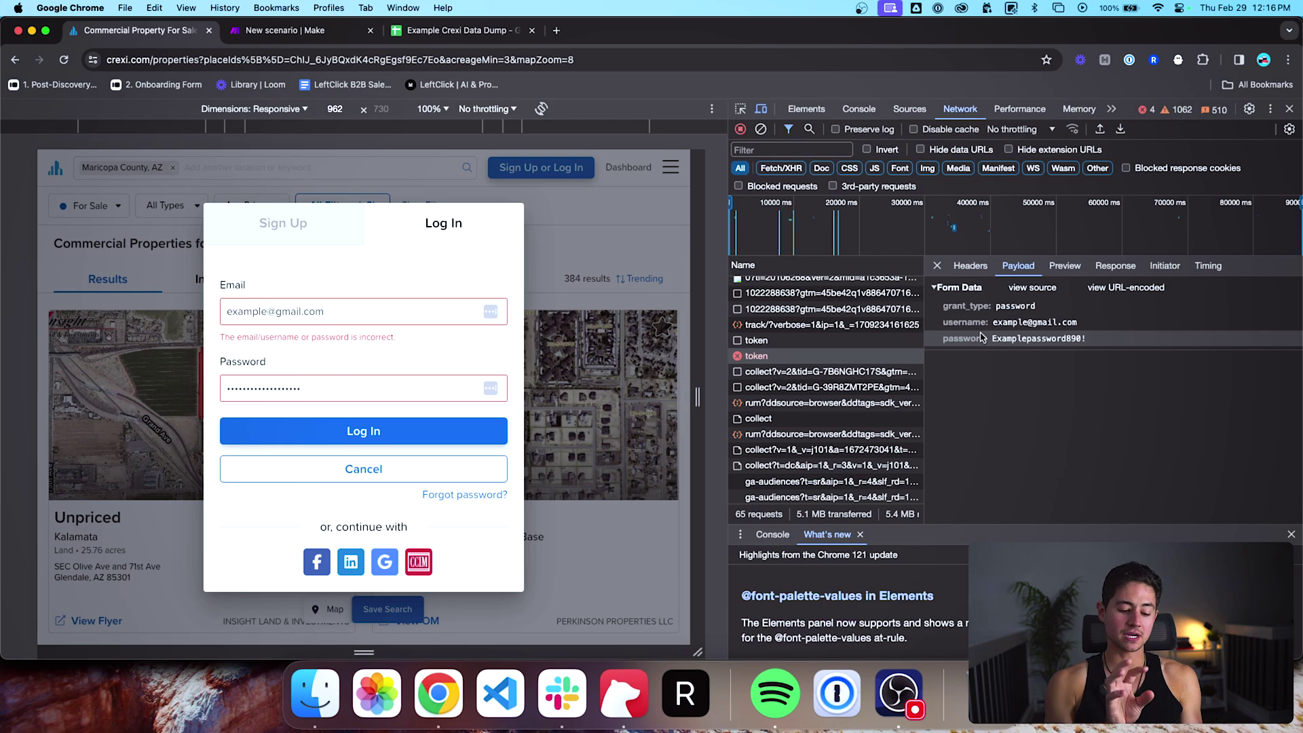
pyautogui.hotkey('ctrl', 'Tab')
pyautogui.click(442, 377)
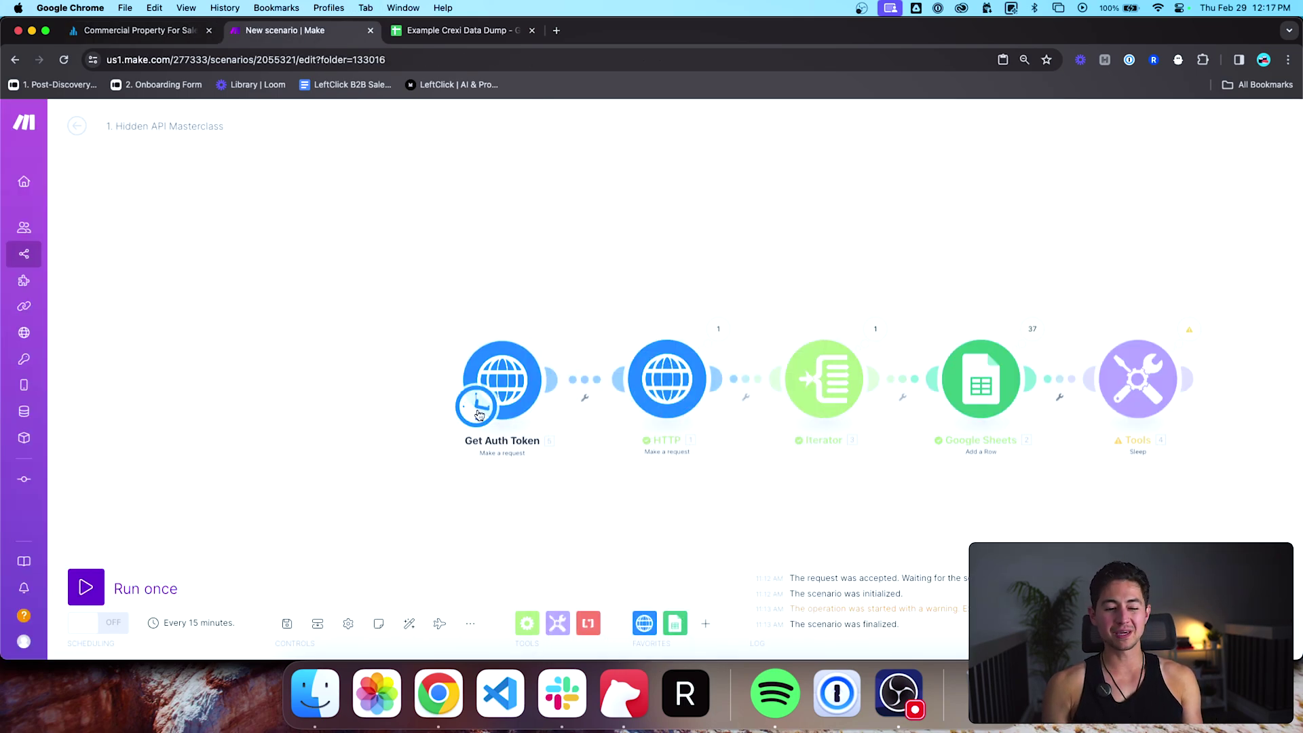
pyautogui.click(476, 406)
pyautogui.click(584, 378)
# Step: Set the scenario to run Every day at 19:17 and confirm with OK
pyautogui.click(579, 343)
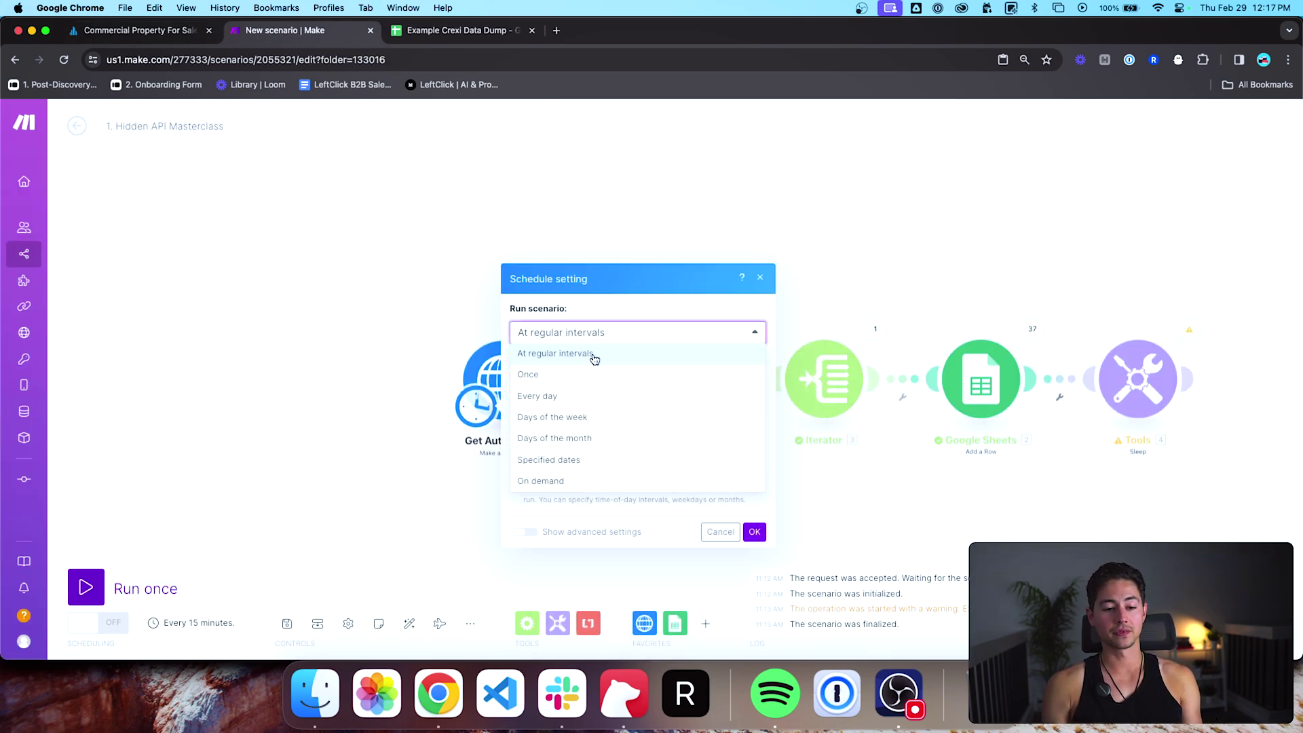
pyautogui.click(588, 395)
pyautogui.click(581, 426)
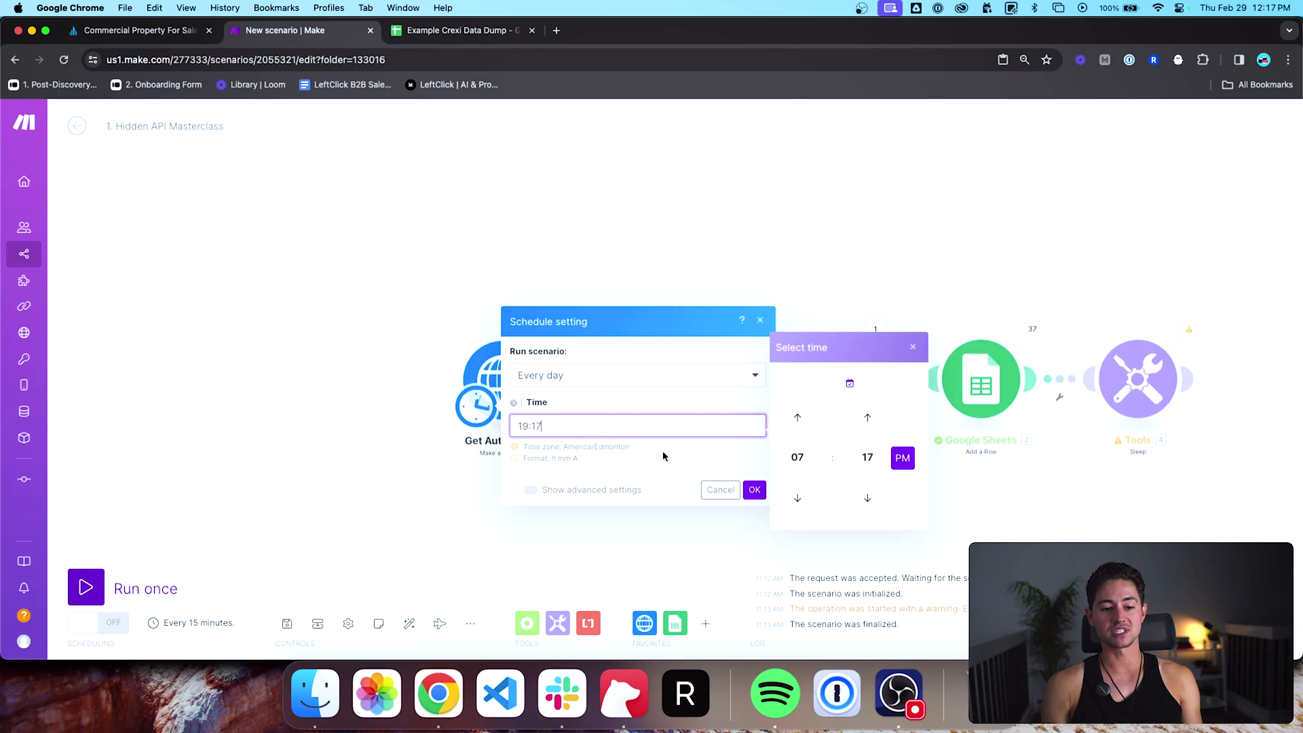
pyautogui.click(754, 490)
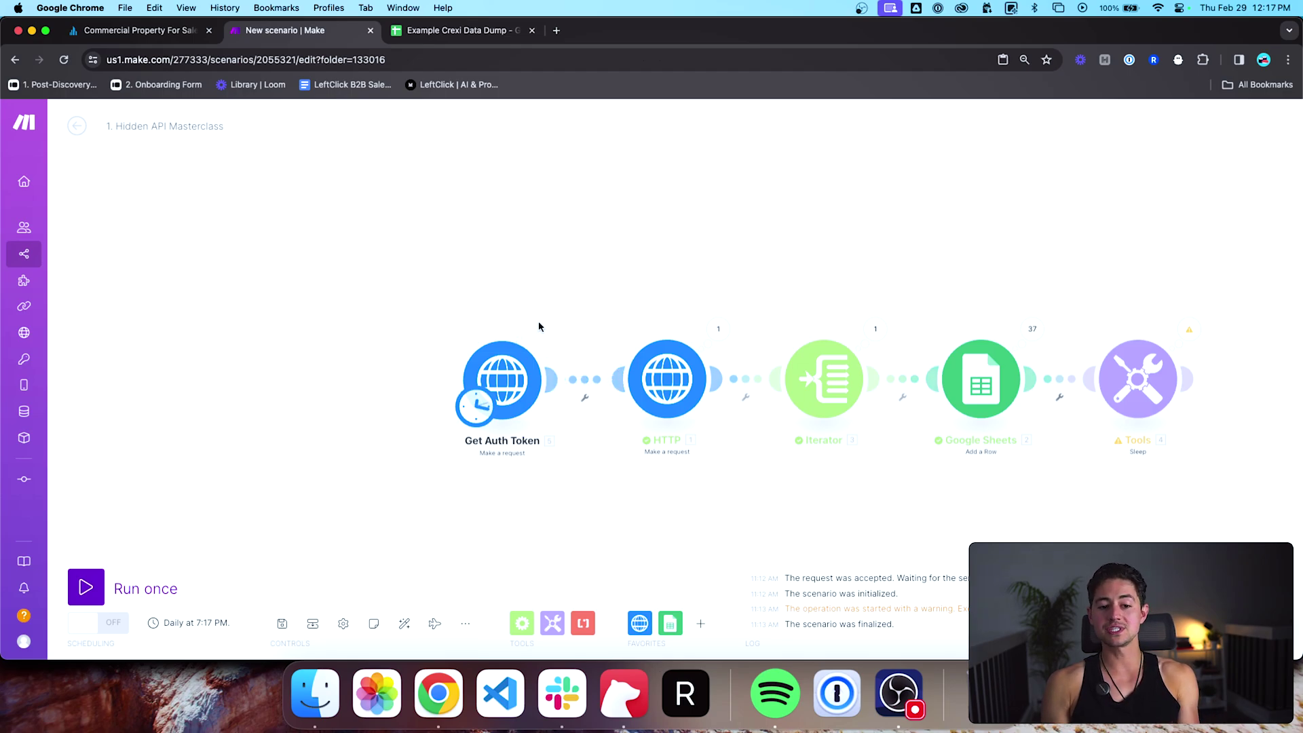
# Step: Inspect the HTTP module's Authorization bearer token value, then close it and recentre the module chain
pyautogui.click(699, 366)
pyautogui.scroll(-10, 869, 405)
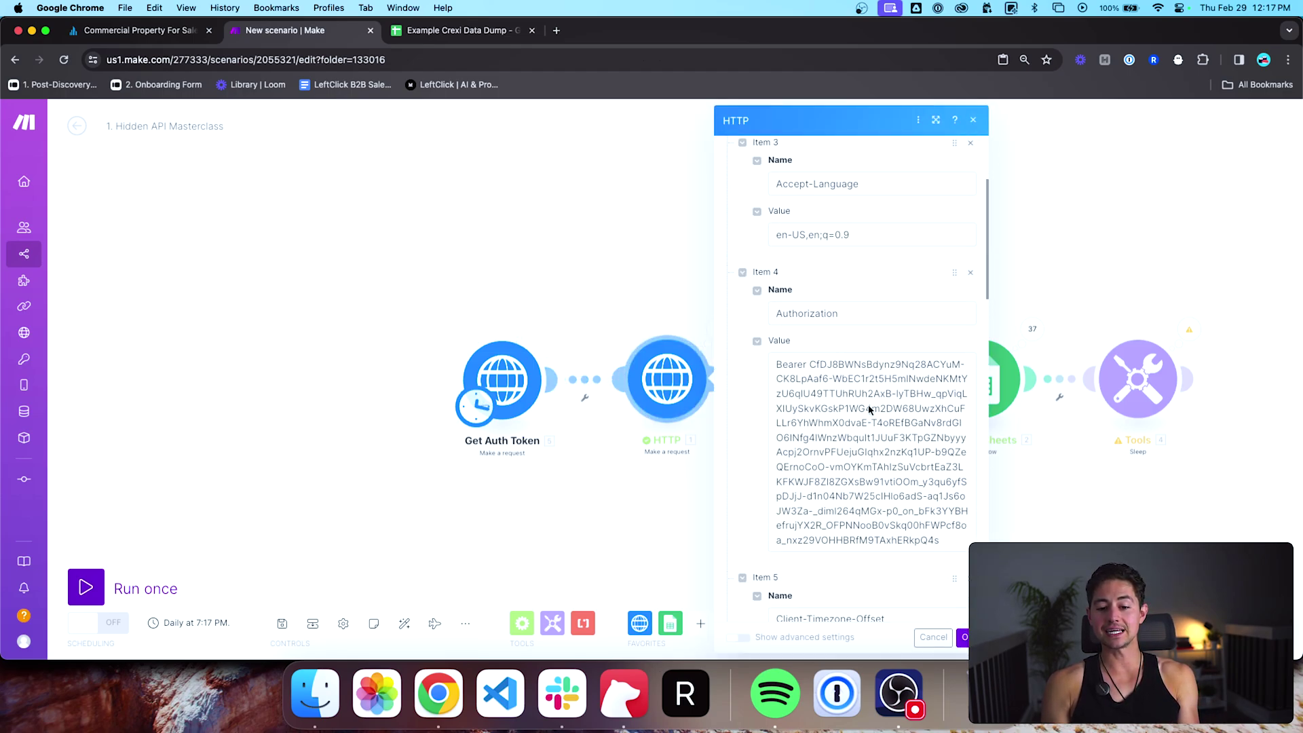
pyautogui.click(869, 405)
pyautogui.press('super+a')
pyautogui.scroll(10, 759, 218)
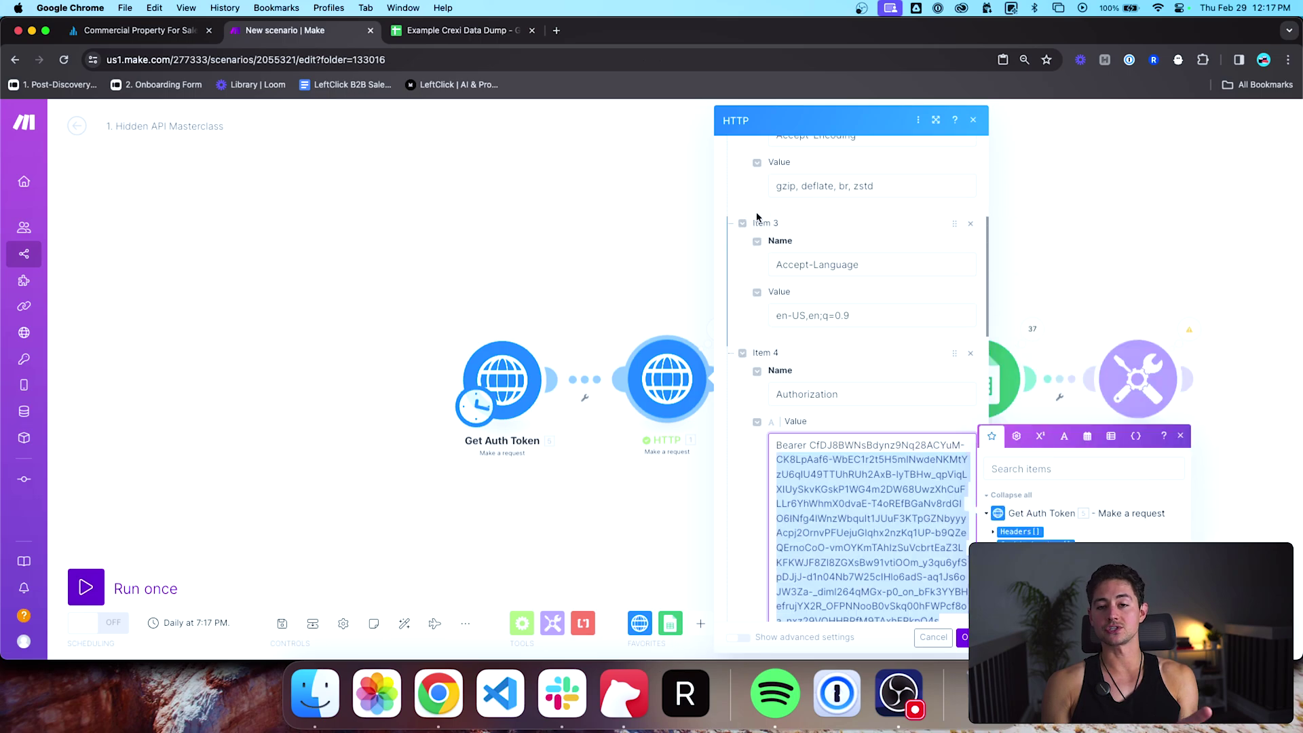
pyautogui.scroll(1, 758, 218)
pyautogui.click(973, 120)
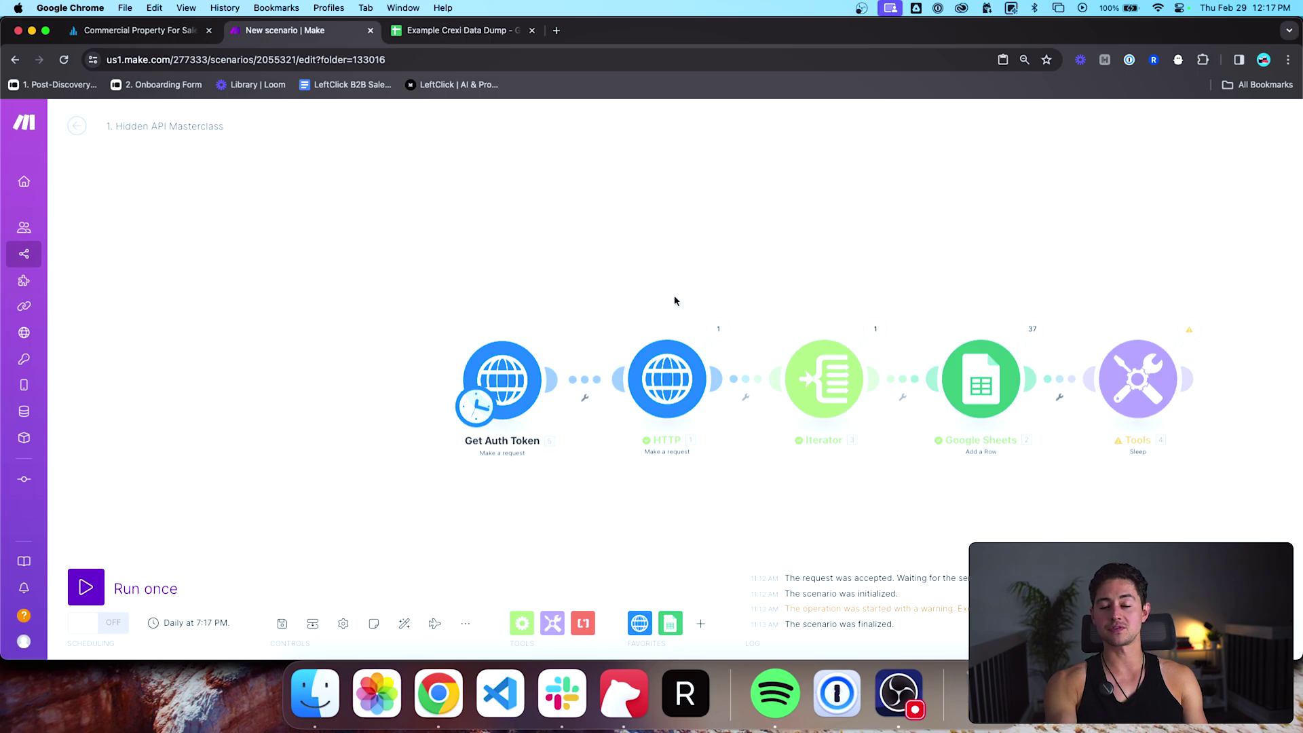
pyautogui.moveTo(674, 297); pyautogui.dragTo(579, 317)
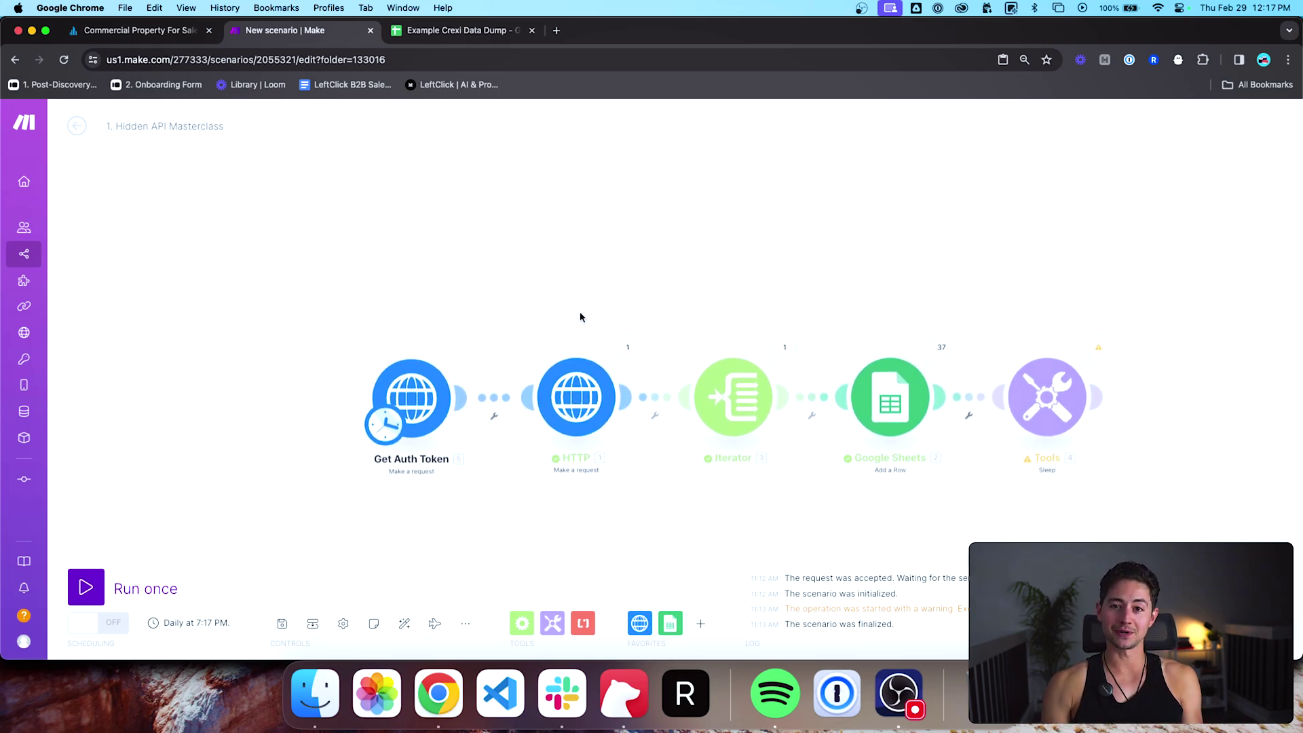
pyautogui.scroll(-2, 580, 316)
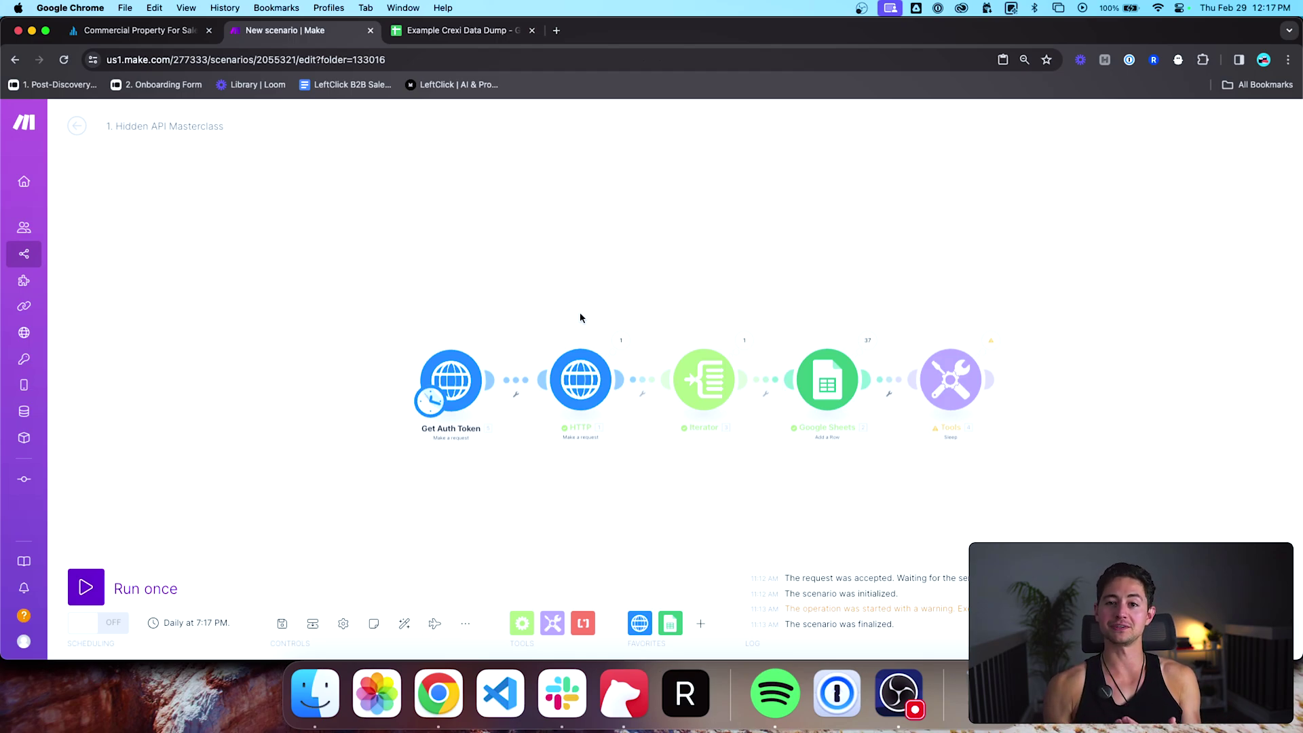
pyautogui.hscroll(3, 527, 294)
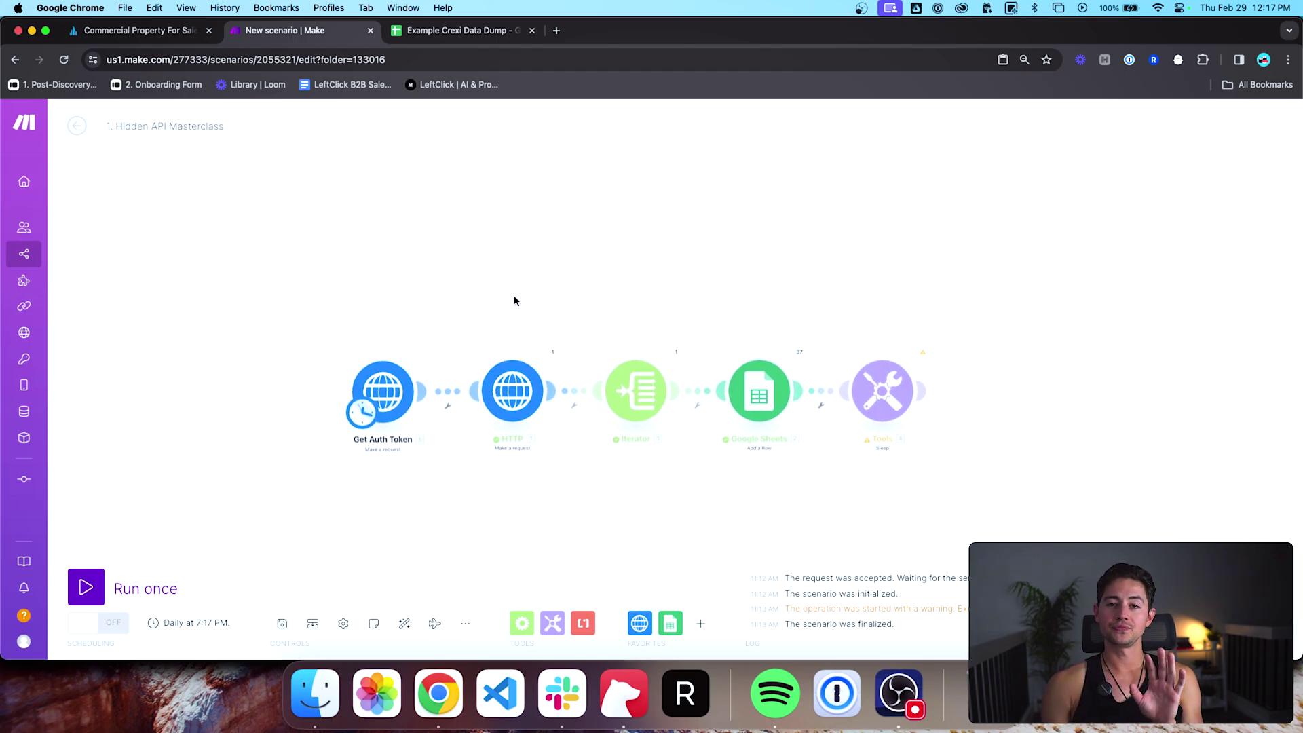
pyautogui.hscroll(-4, 495, 329)
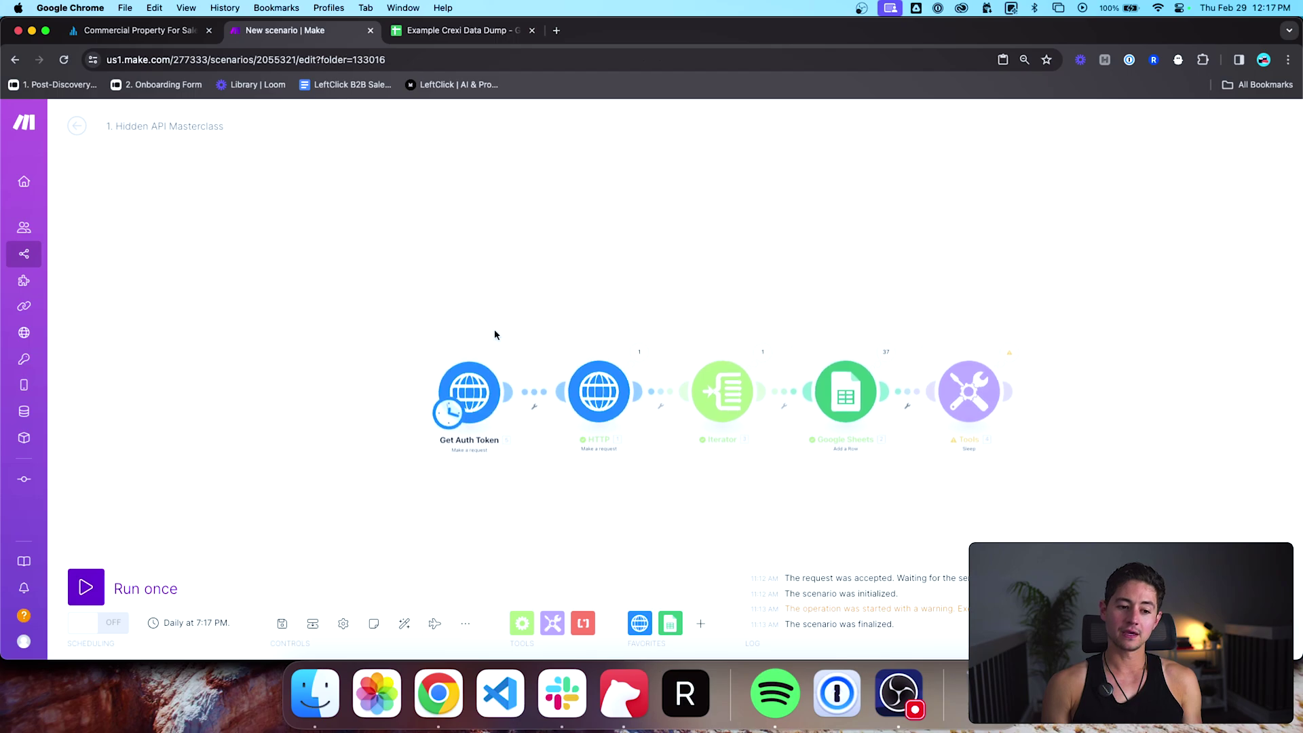
# Step: Add Sheet2 with 'Date Retrieved' in A1 and 'Token' in B1
pyautogui.click(502, 27)
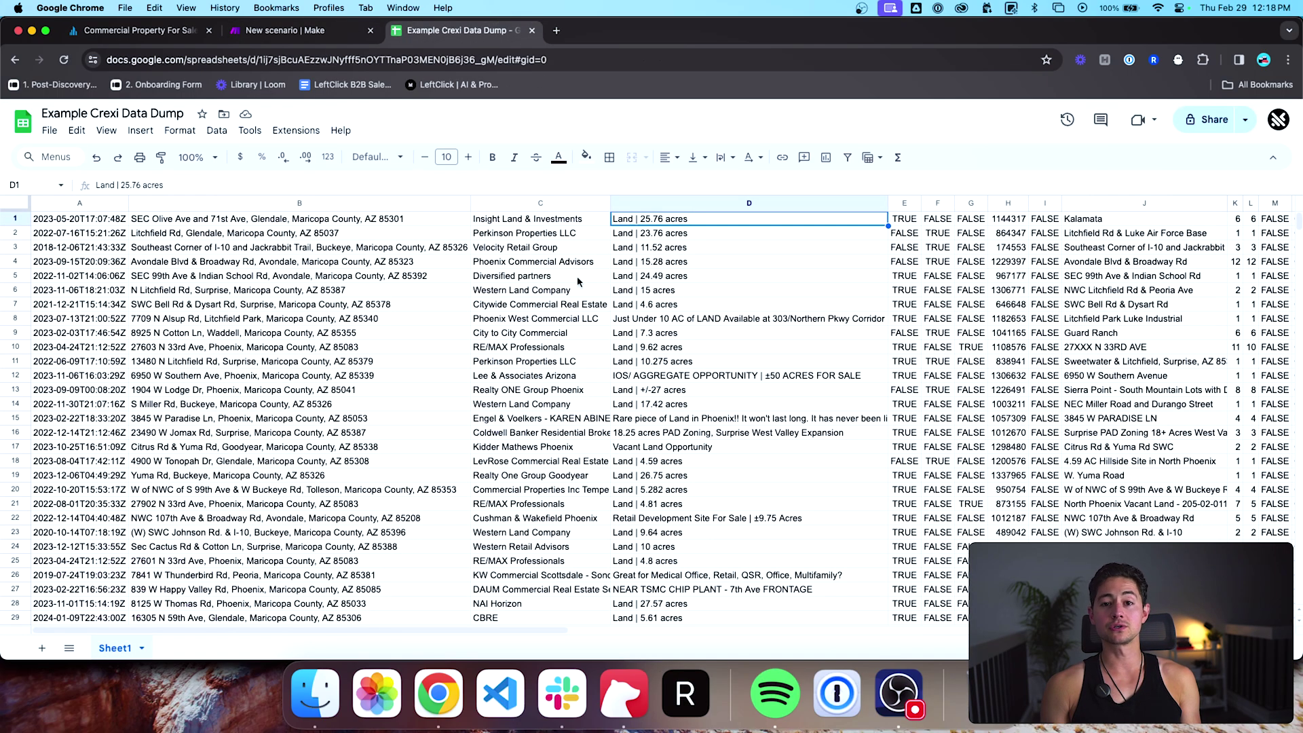
pyautogui.click(41, 648)
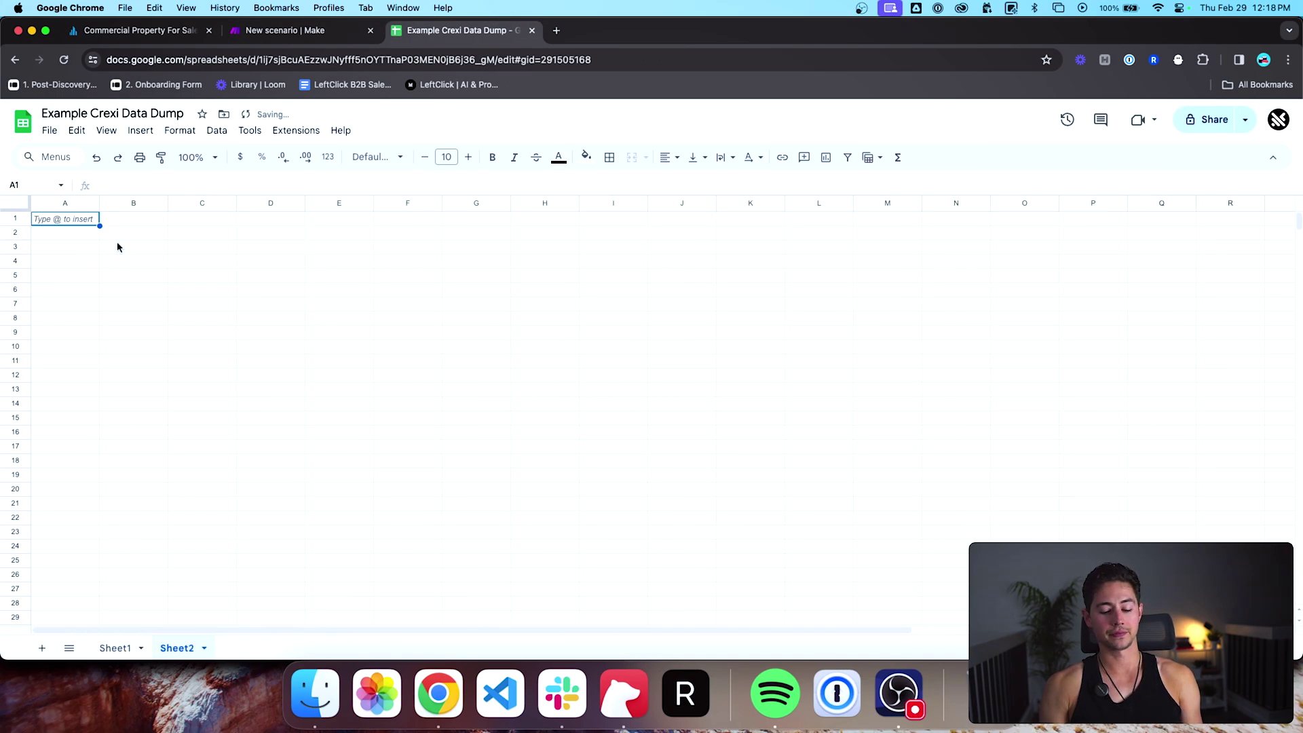
pyautogui.write('Date')
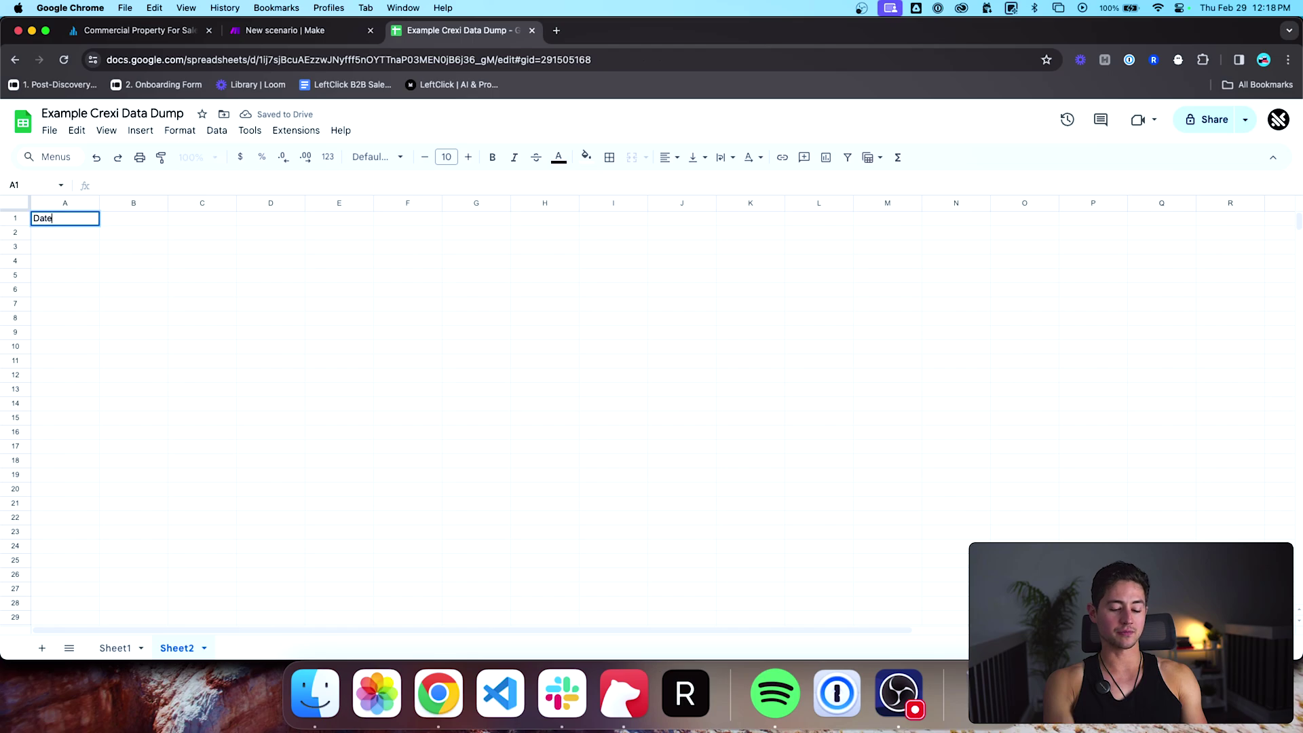
pyautogui.write(' Re')
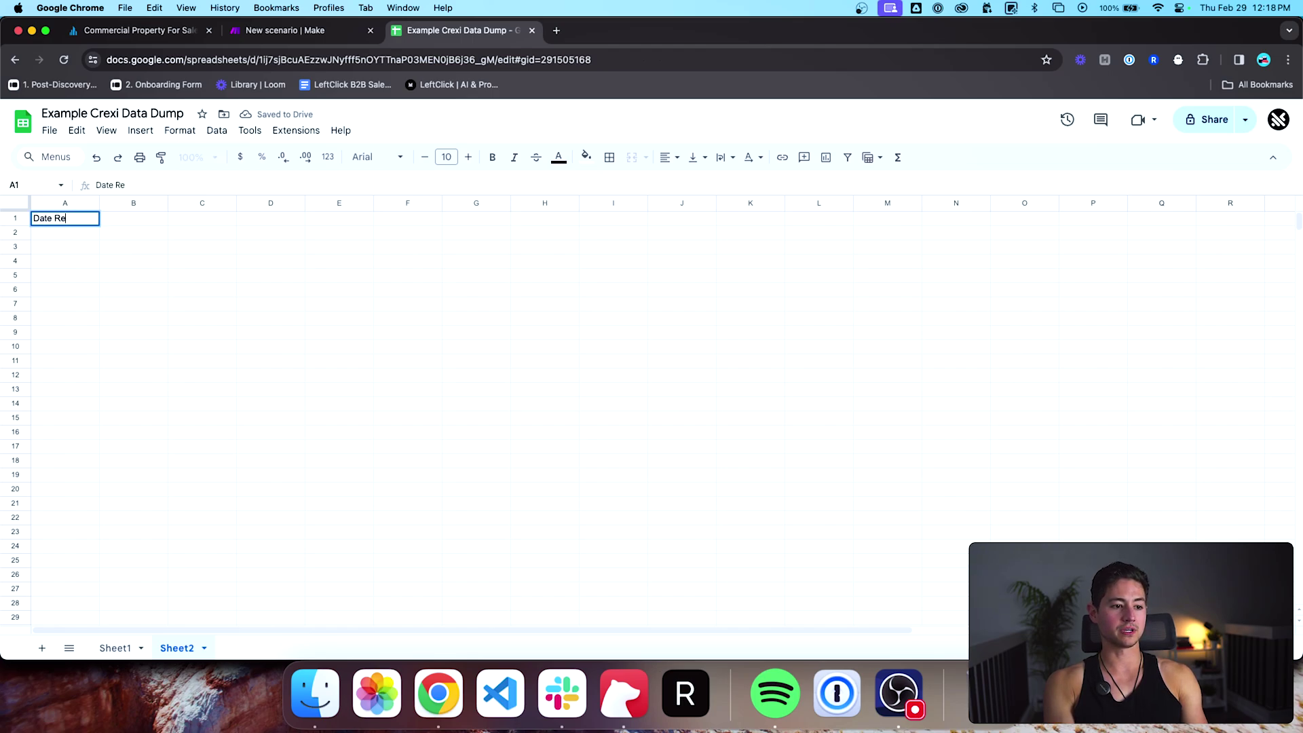
pyautogui.write('trieved')
pyautogui.press('Return')
pyautogui.click(133, 219)
pyautogui.write('Token')
pyautogui.press('Return')
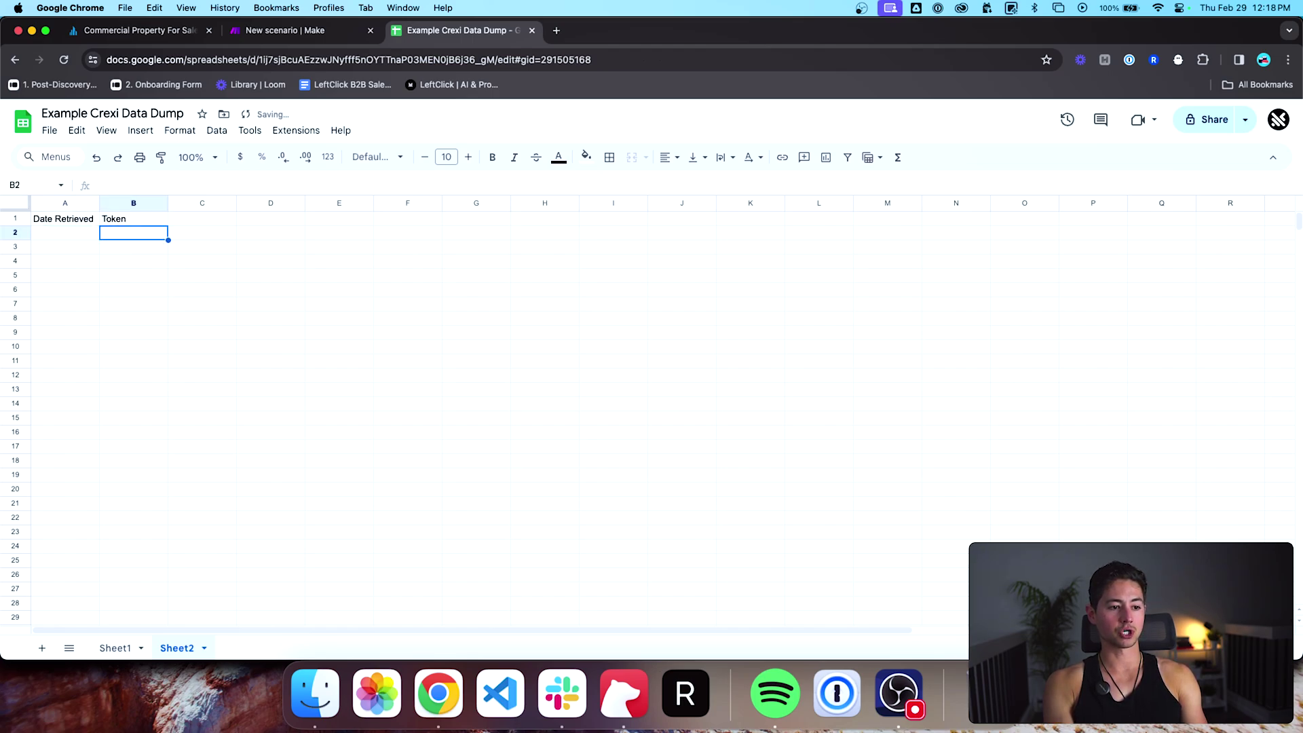
# Step: Bold the two headers, auto-fit the columns and widen the Token column
pyautogui.press('Up')
pyautogui.hotkey('shift', 'Left')
pyautogui.press('super+b')
pyautogui.press('Down')
pyautogui.press('super+a')
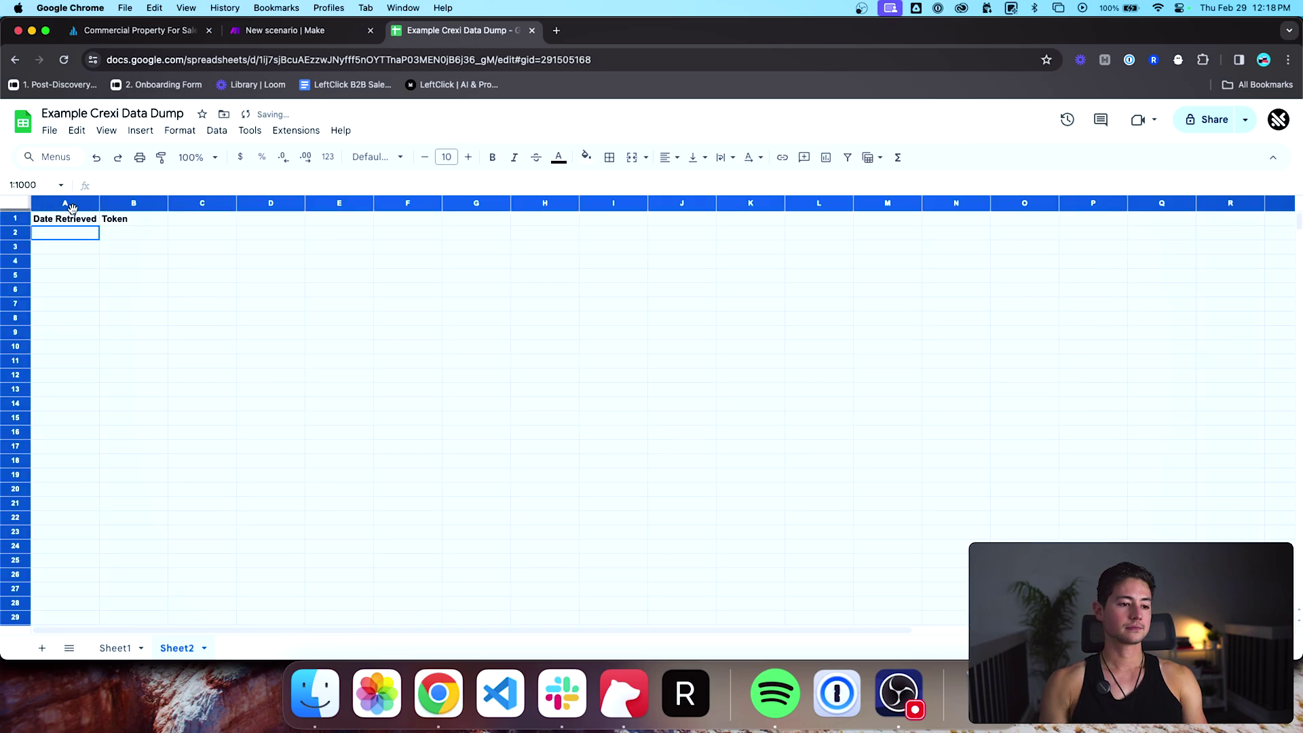
pyautogui.doubleClick(98, 203)
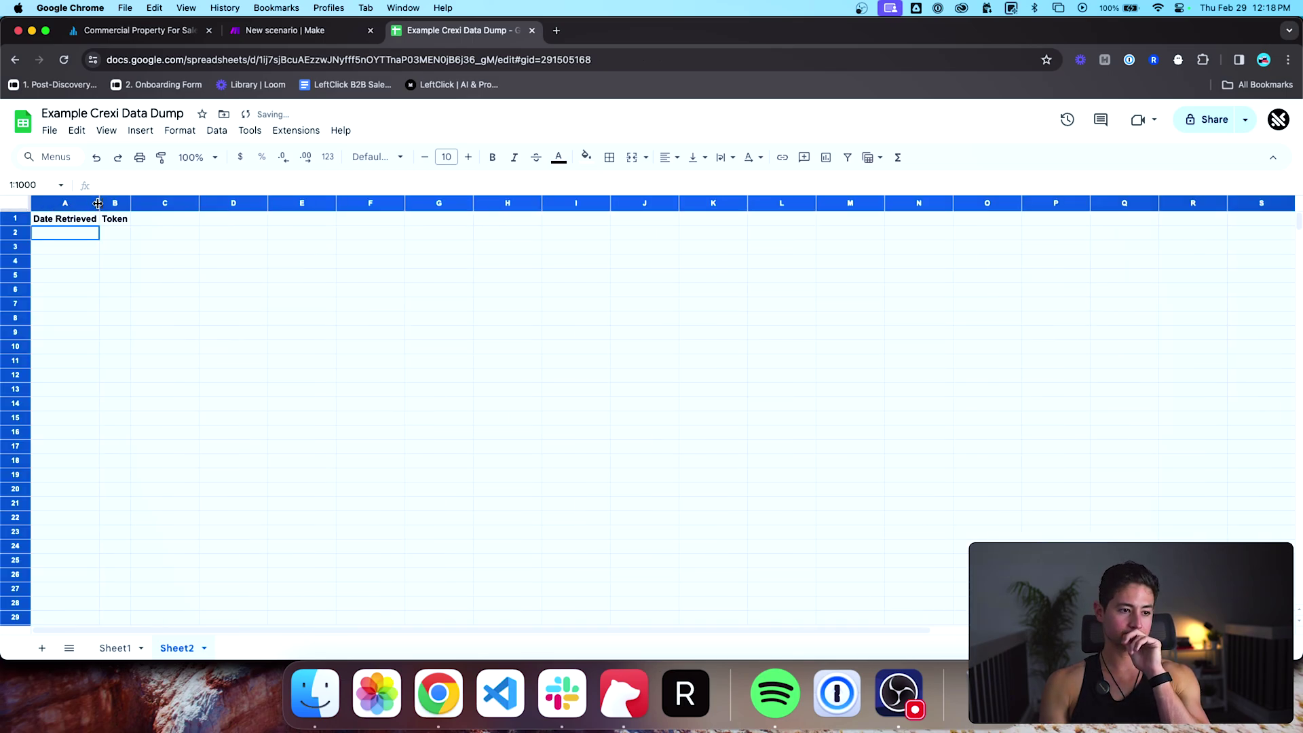
pyautogui.click(109, 238)
pyautogui.moveTo(131, 203); pyautogui.dragTo(178, 204)
pyautogui.click(75, 238)
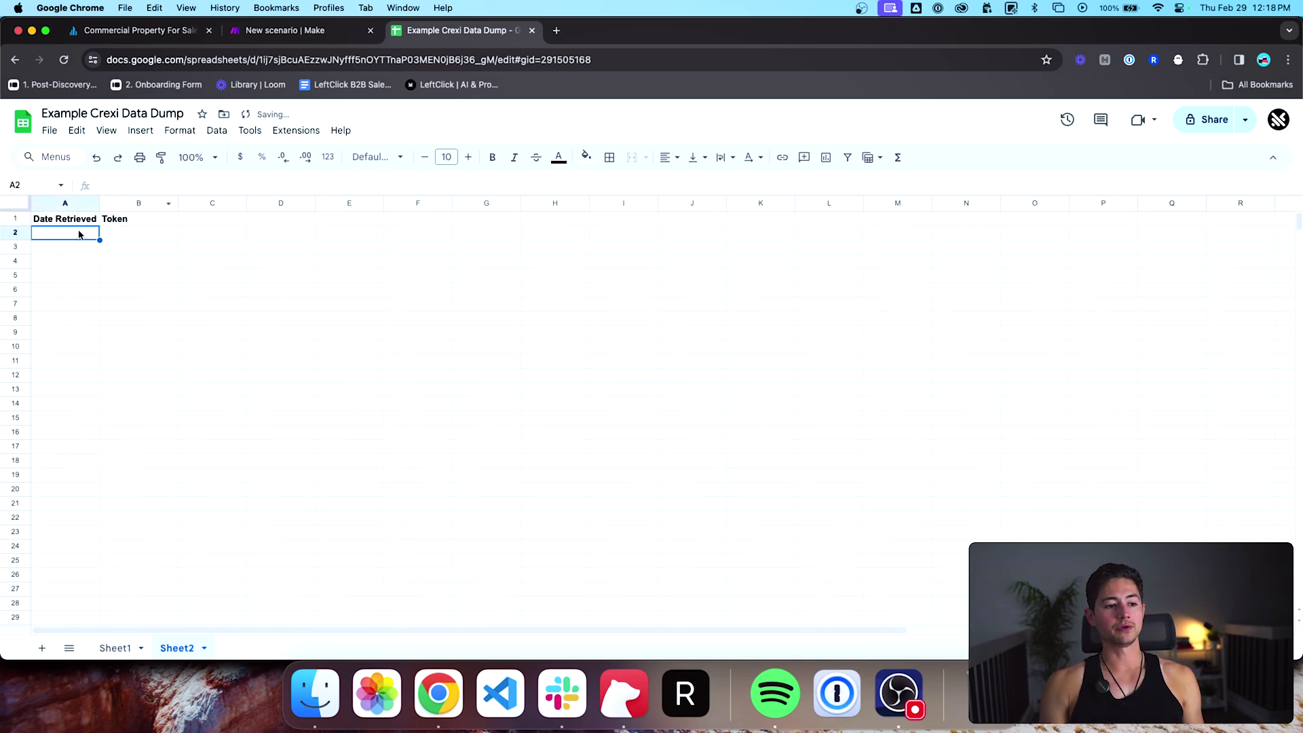
pyautogui.click(269, 36)
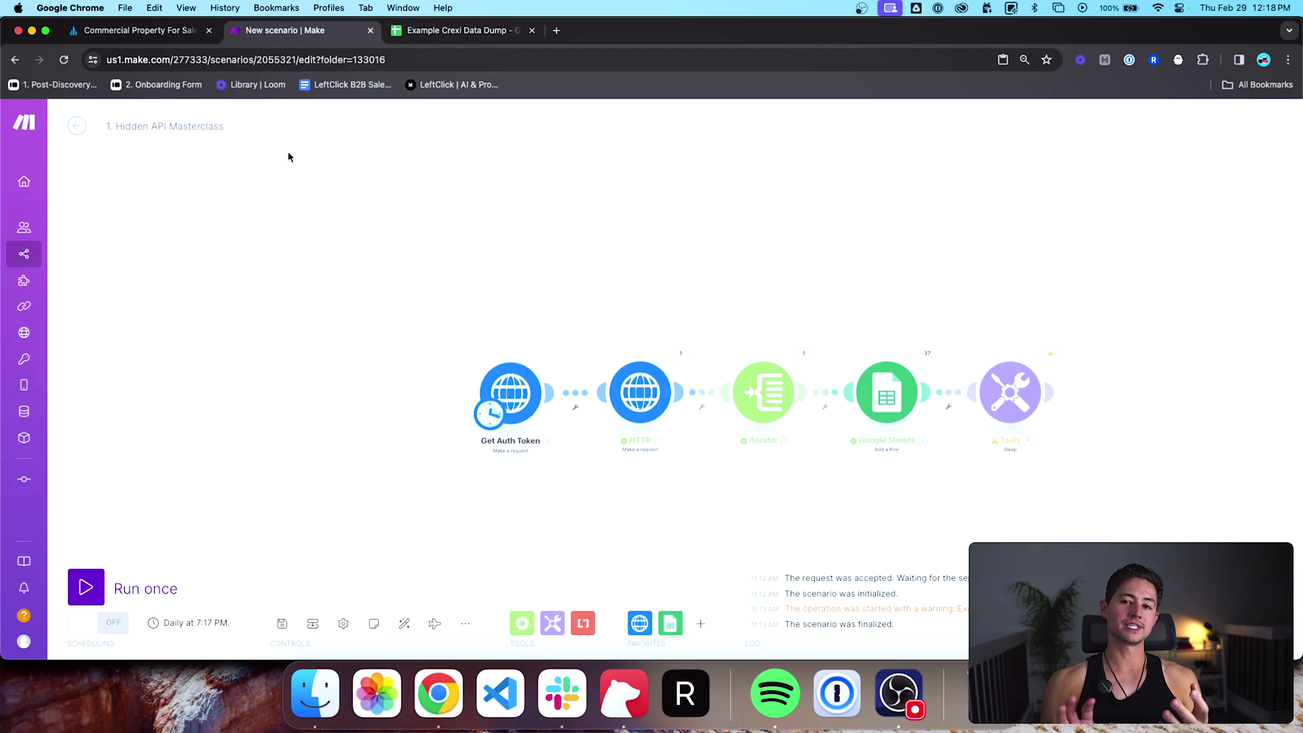
# Step: Create a new scenario in Example Builds named '2. Retrieve Token from Crexi'
pyautogui.keyDown('super'); pyautogui.click(41, 255); pyautogui.keyUp('super')
pyautogui.hotkey('ctrl', 'Tab')
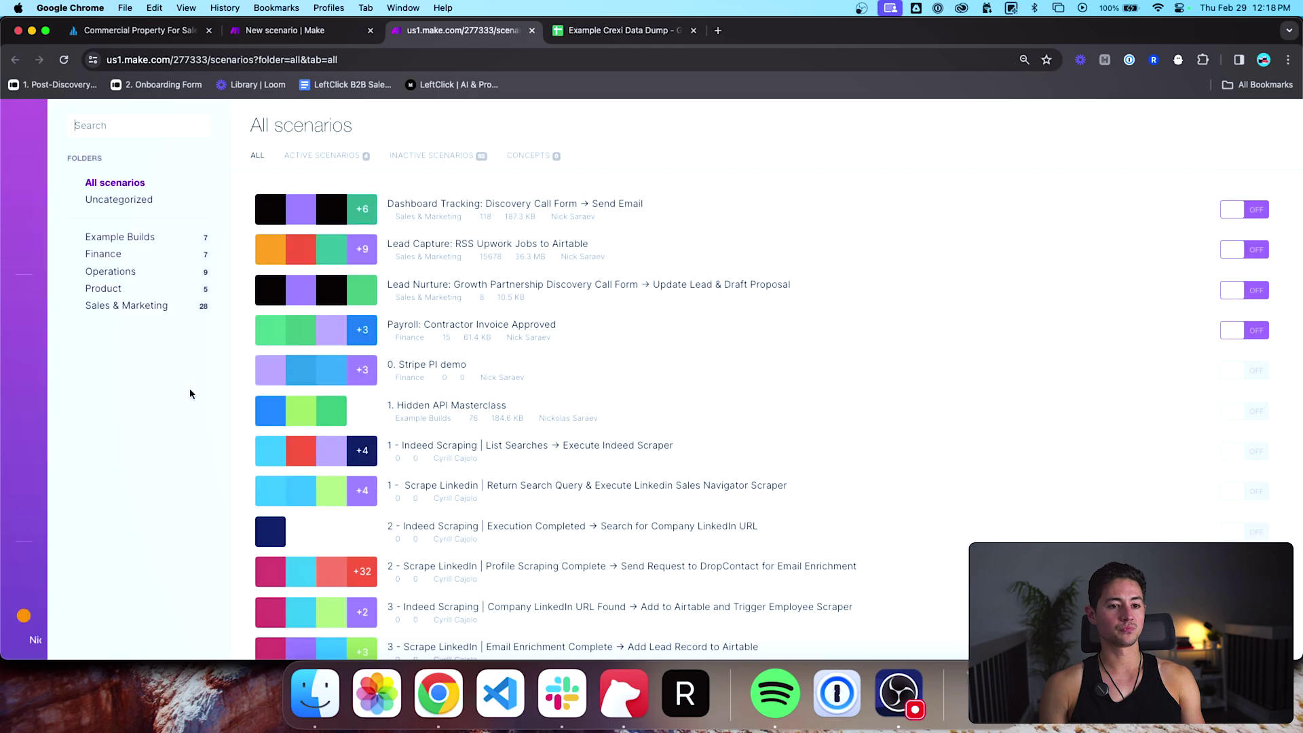
pyautogui.click(159, 237)
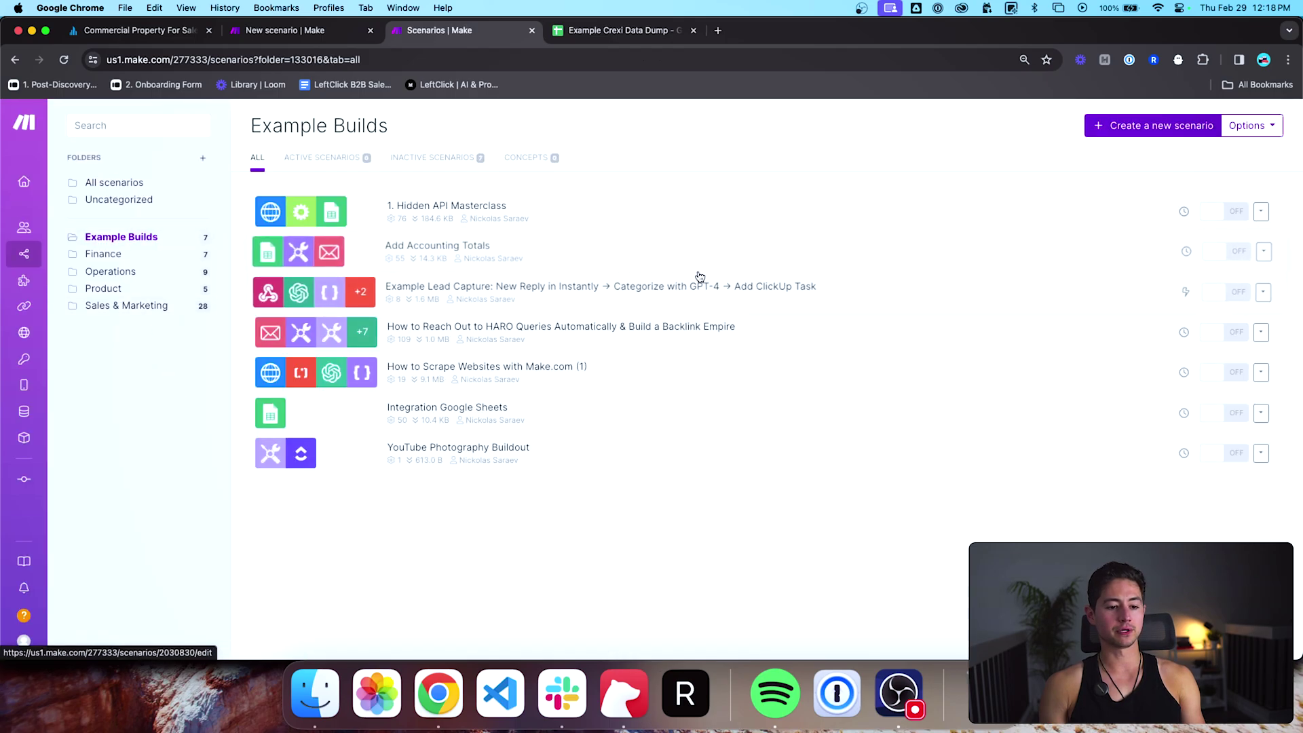
pyautogui.click(1121, 126)
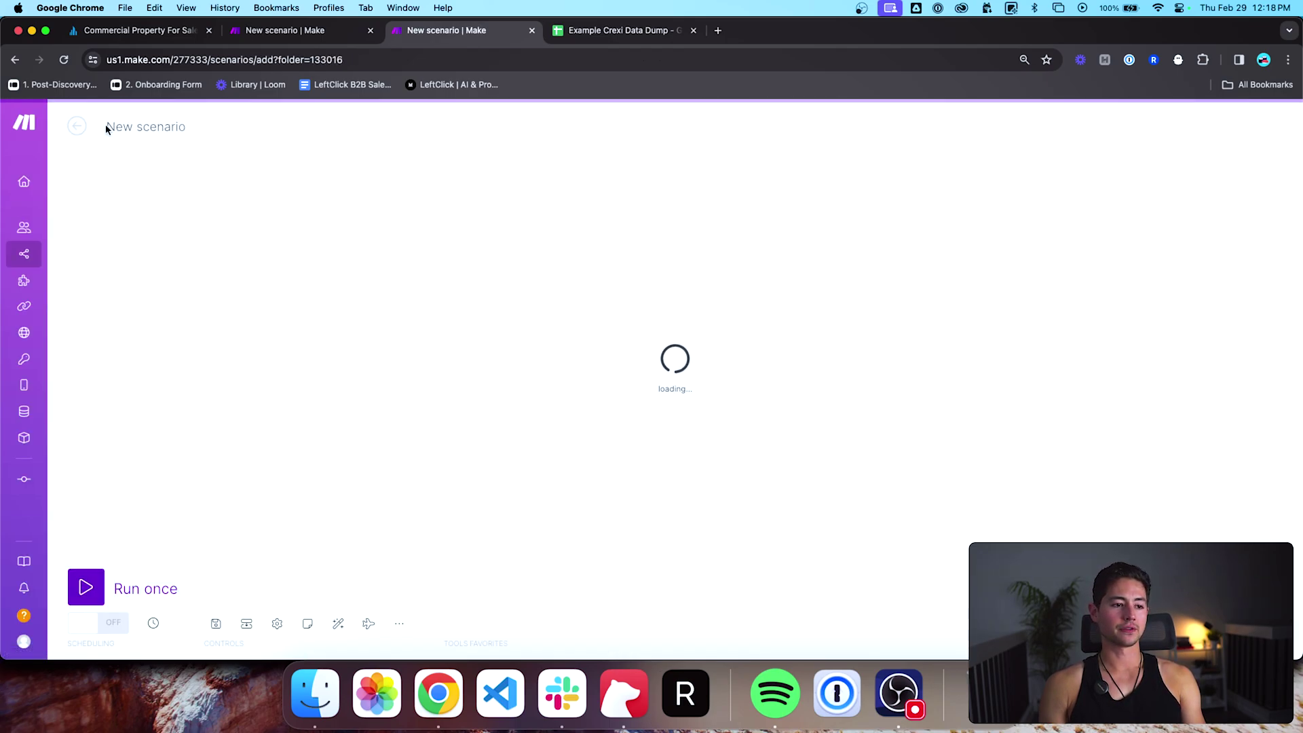
pyautogui.write('2. Retrieve ')
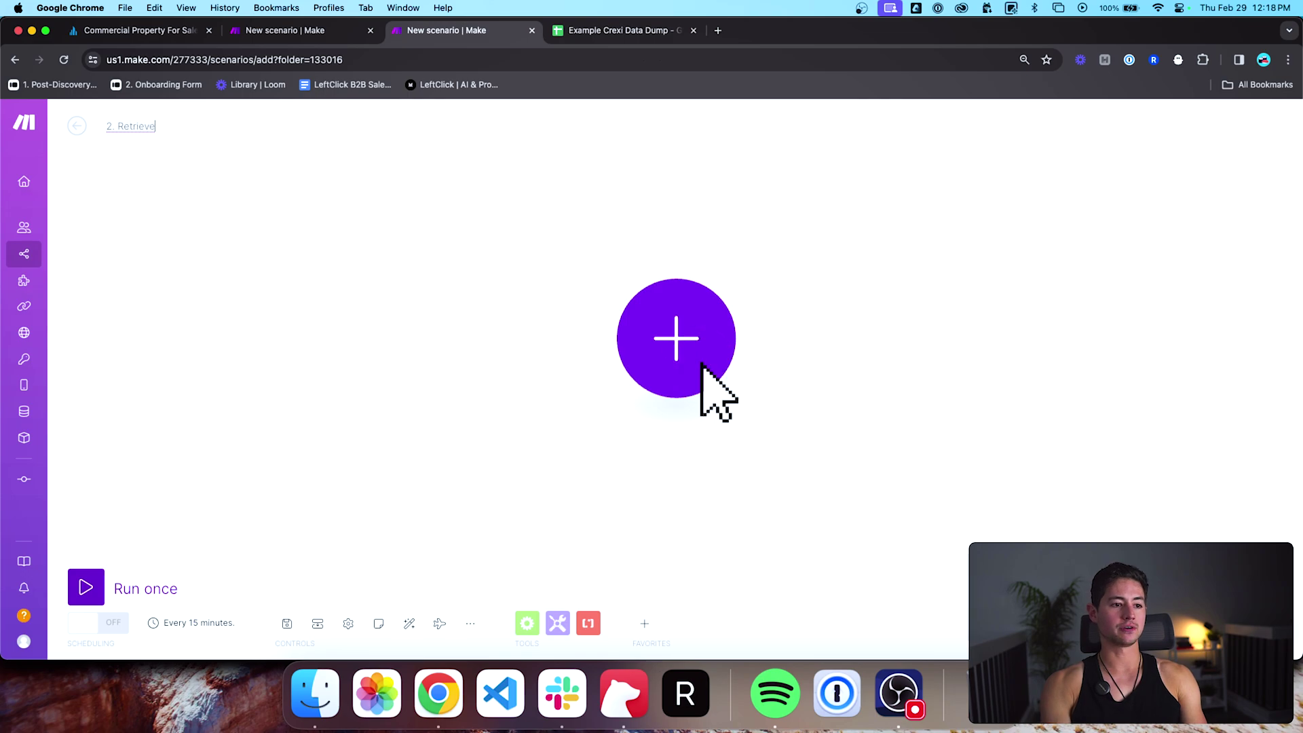
pyautogui.write('Token from ')
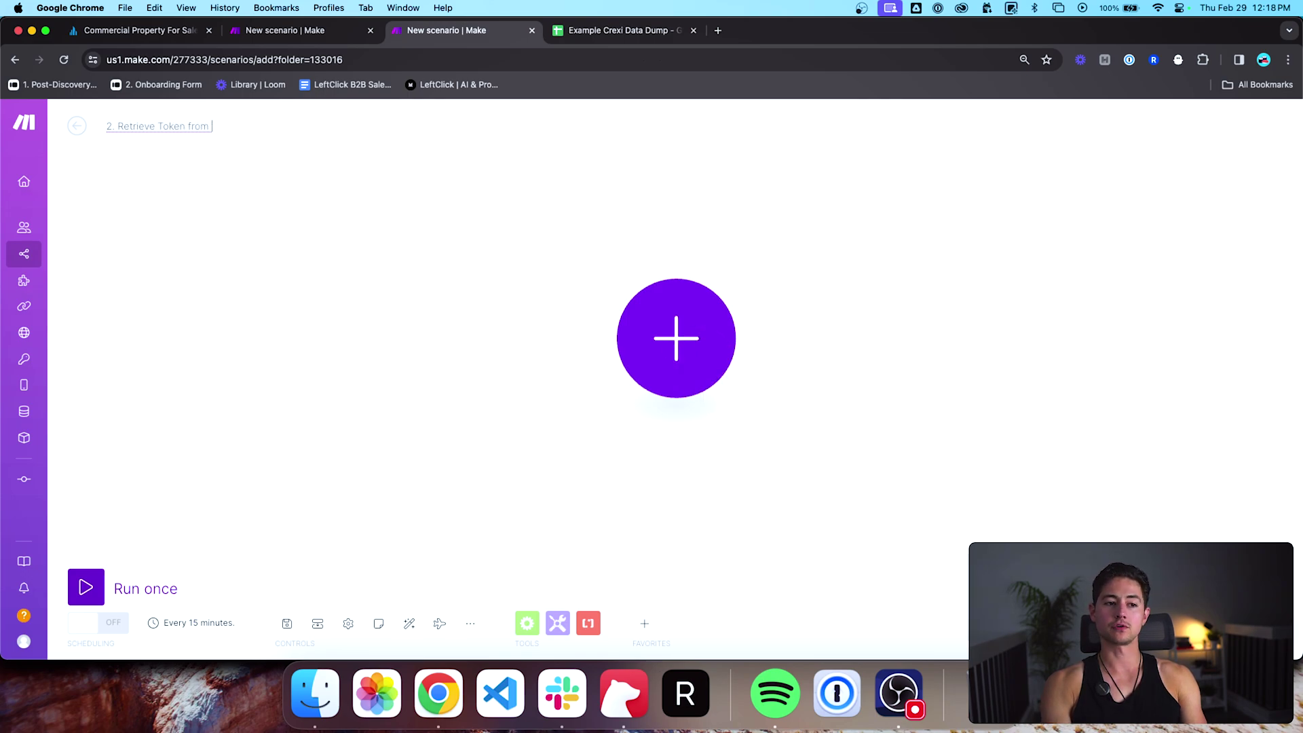
pyautogui.write('Crexi')
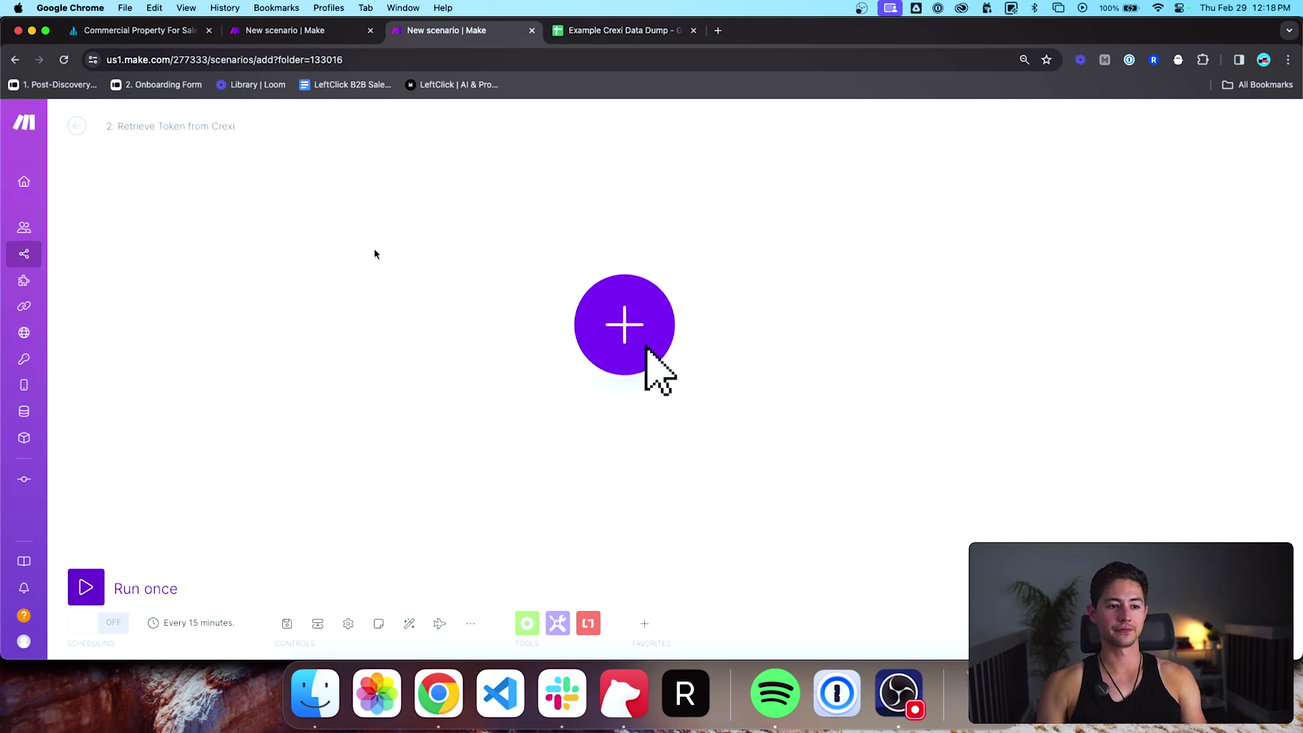
# Step: Paste the Get Auth Token module and add a Google Sheets Add a Row module after it
pyautogui.press('super+v')
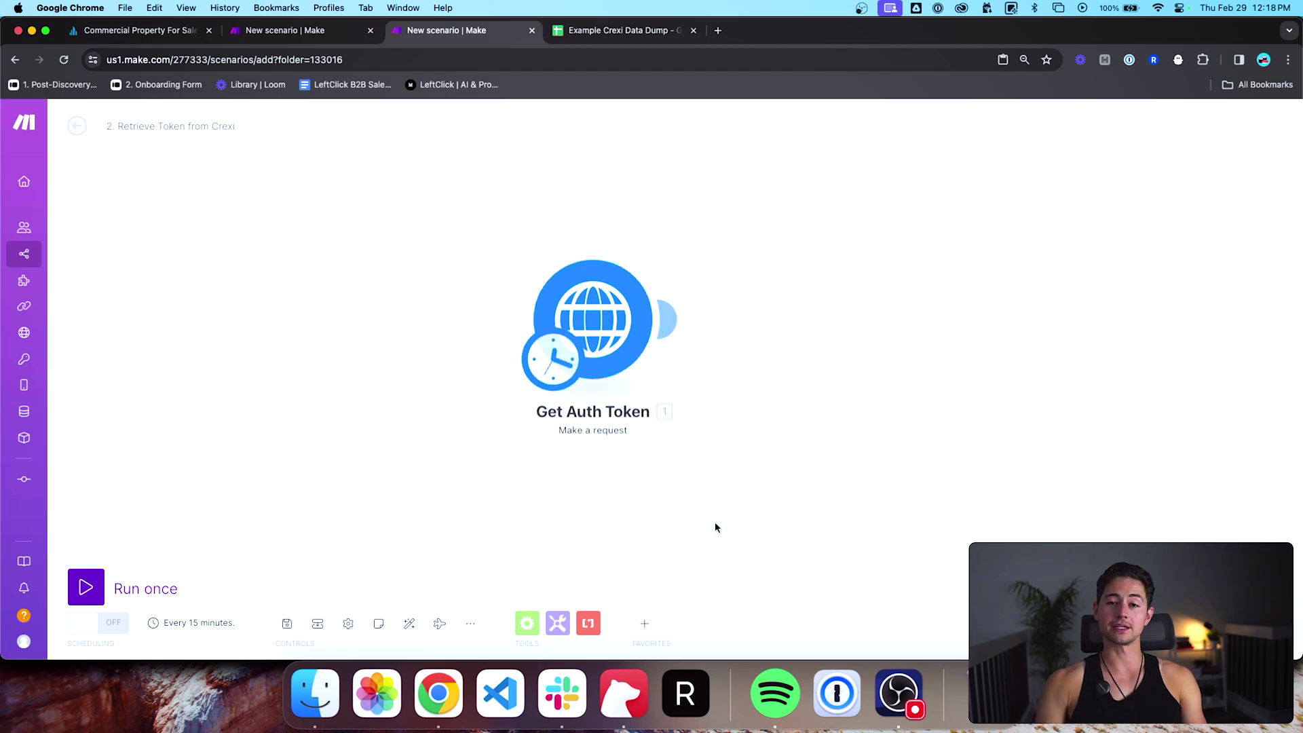
pyautogui.click(645, 624)
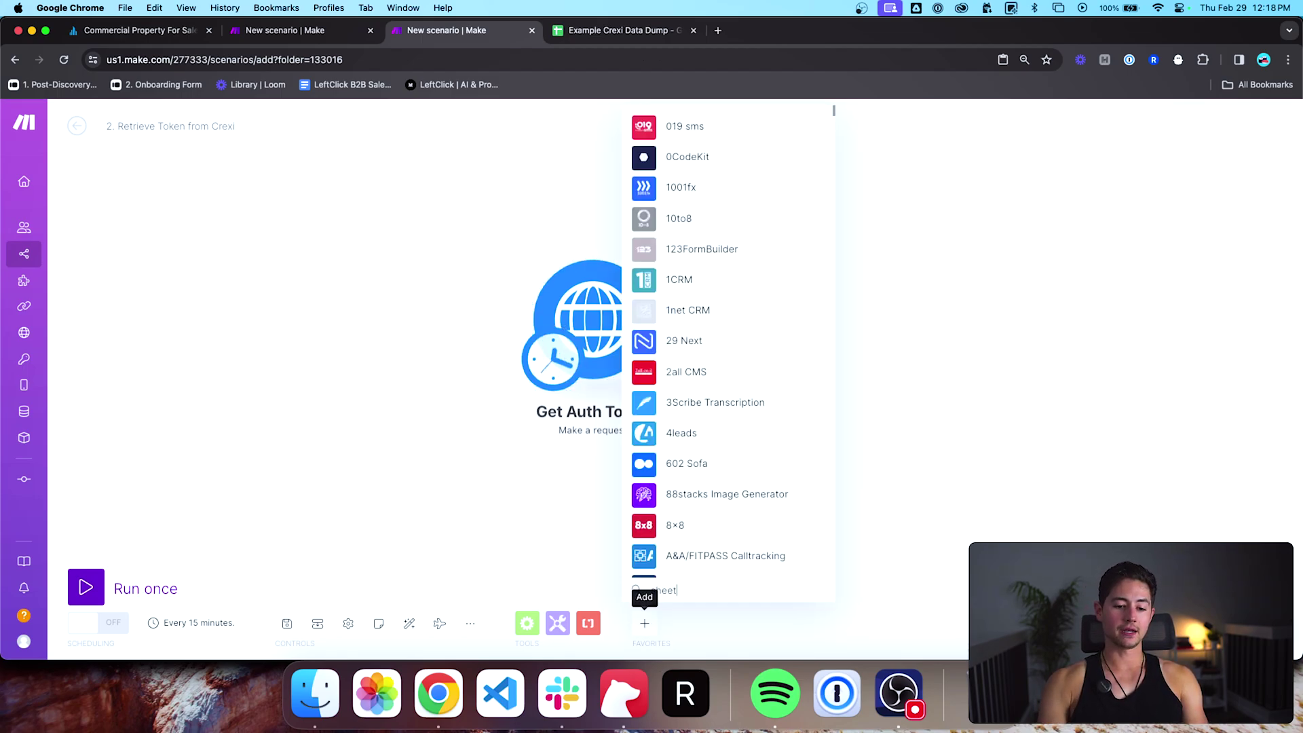
pyautogui.click(690, 187)
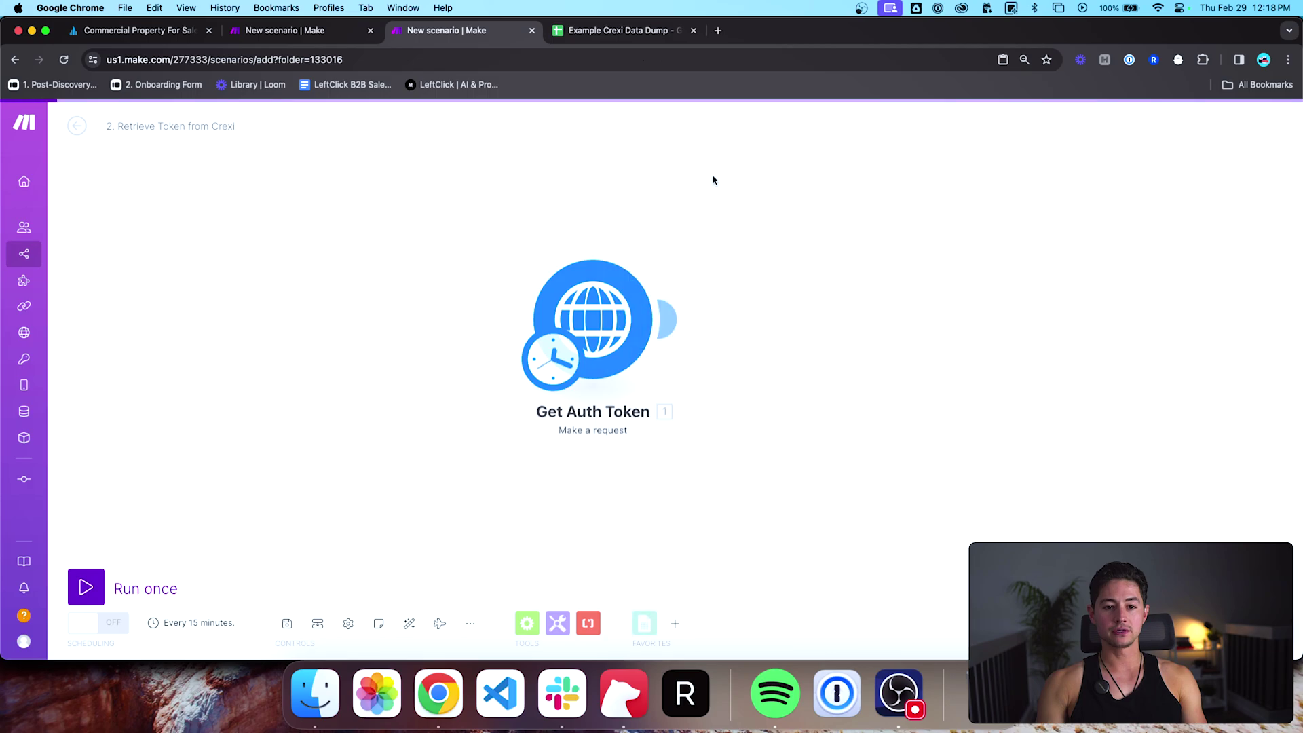
pyautogui.scroll(-1, 734, 281)
pyautogui.click(731, 280)
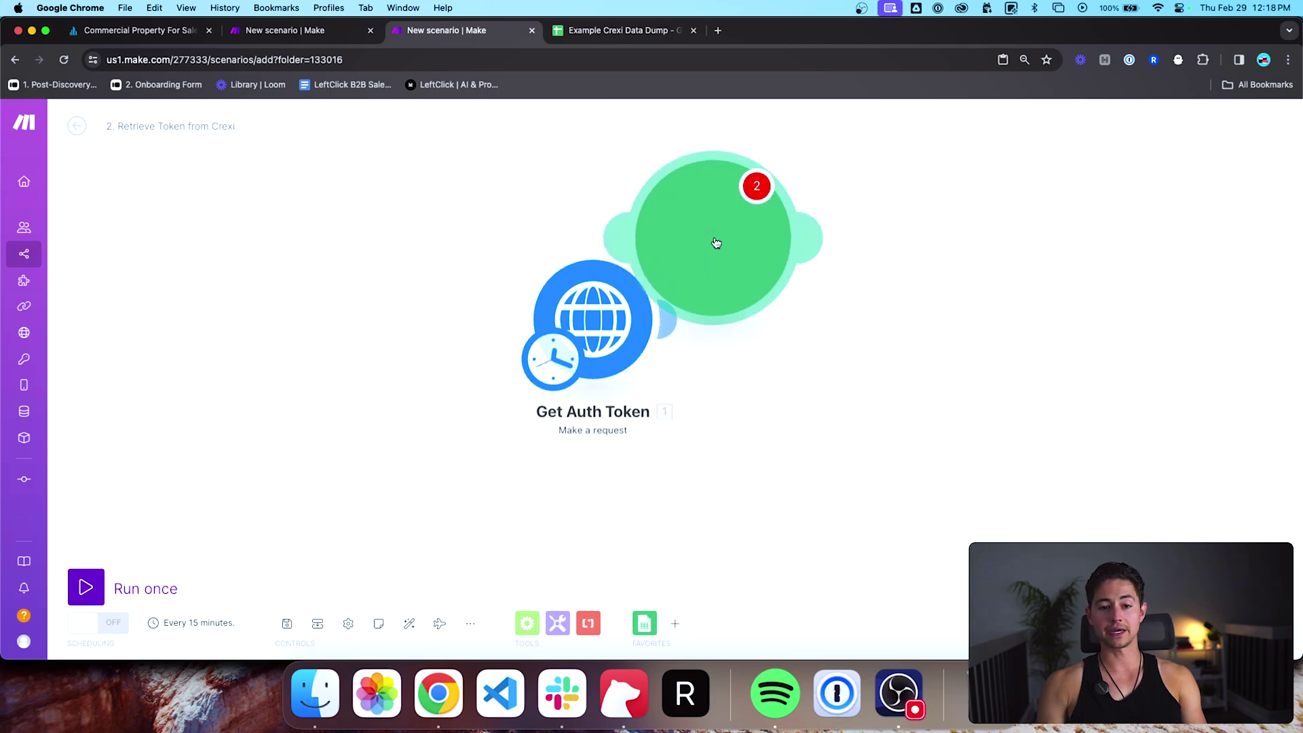
pyautogui.click(826, 330)
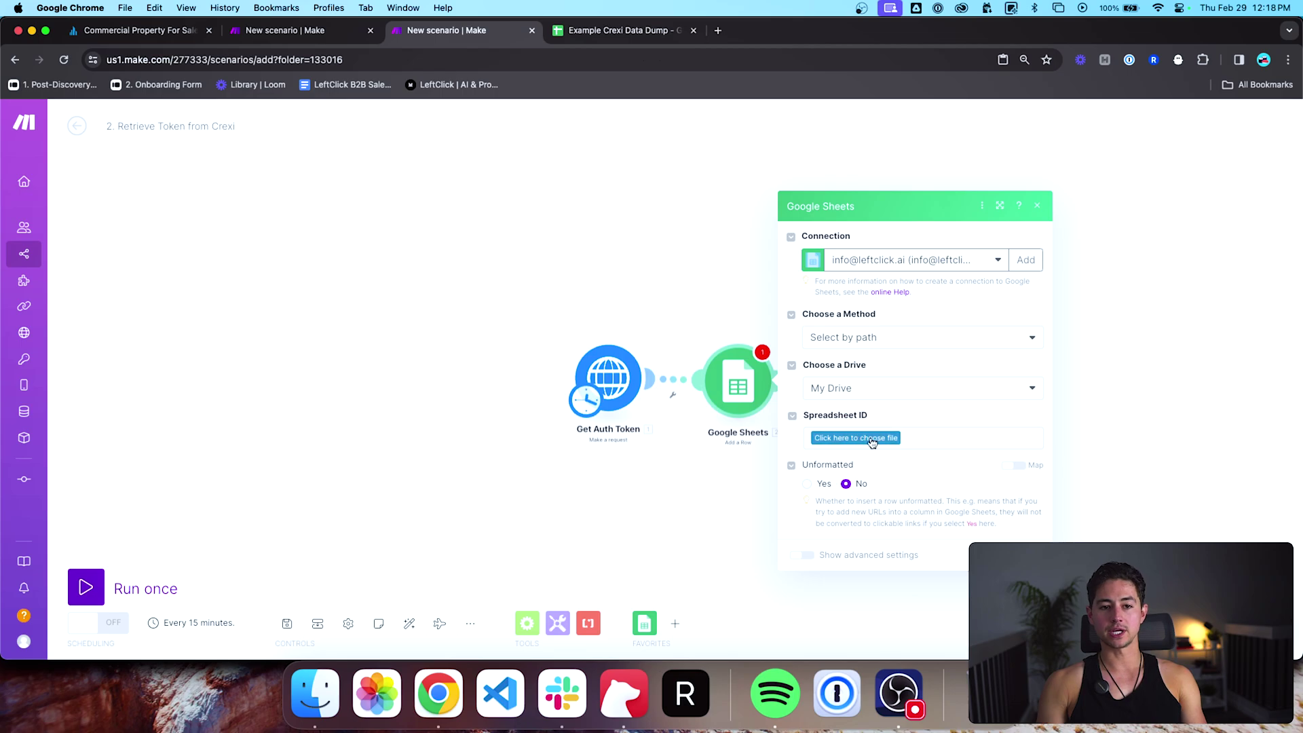
pyautogui.click(626, 33)
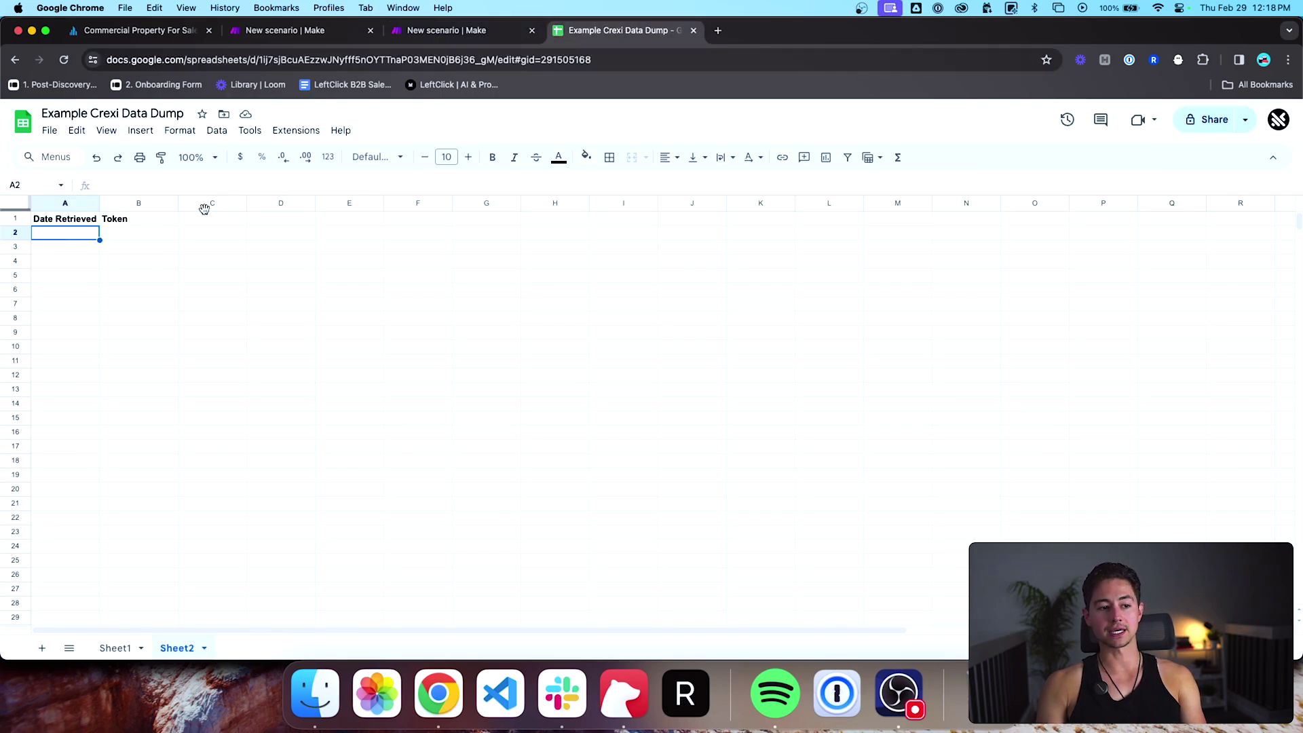
# Step: Clear then restore the Date Retrieved header, close the Sheets module panel, and reopen 1. Hidden API Masterclass
pyautogui.press('super+z')
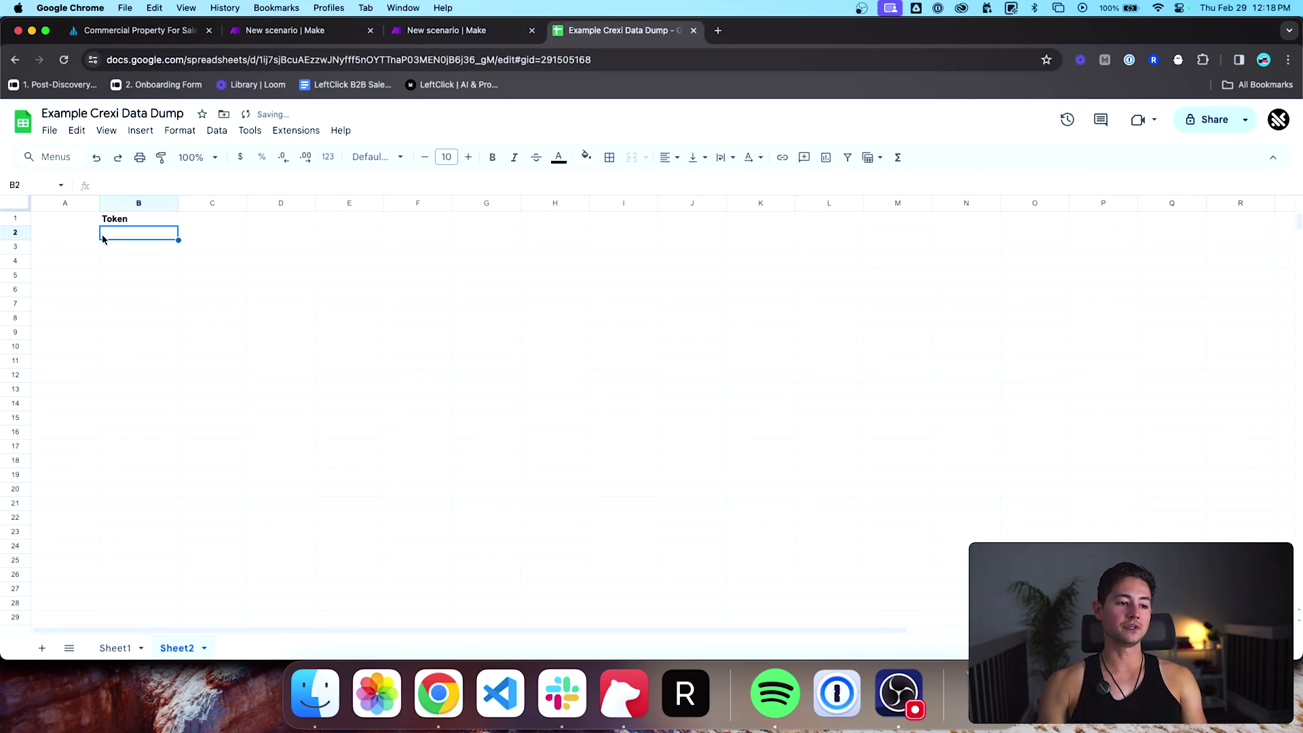
pyautogui.press('super+shift+z')
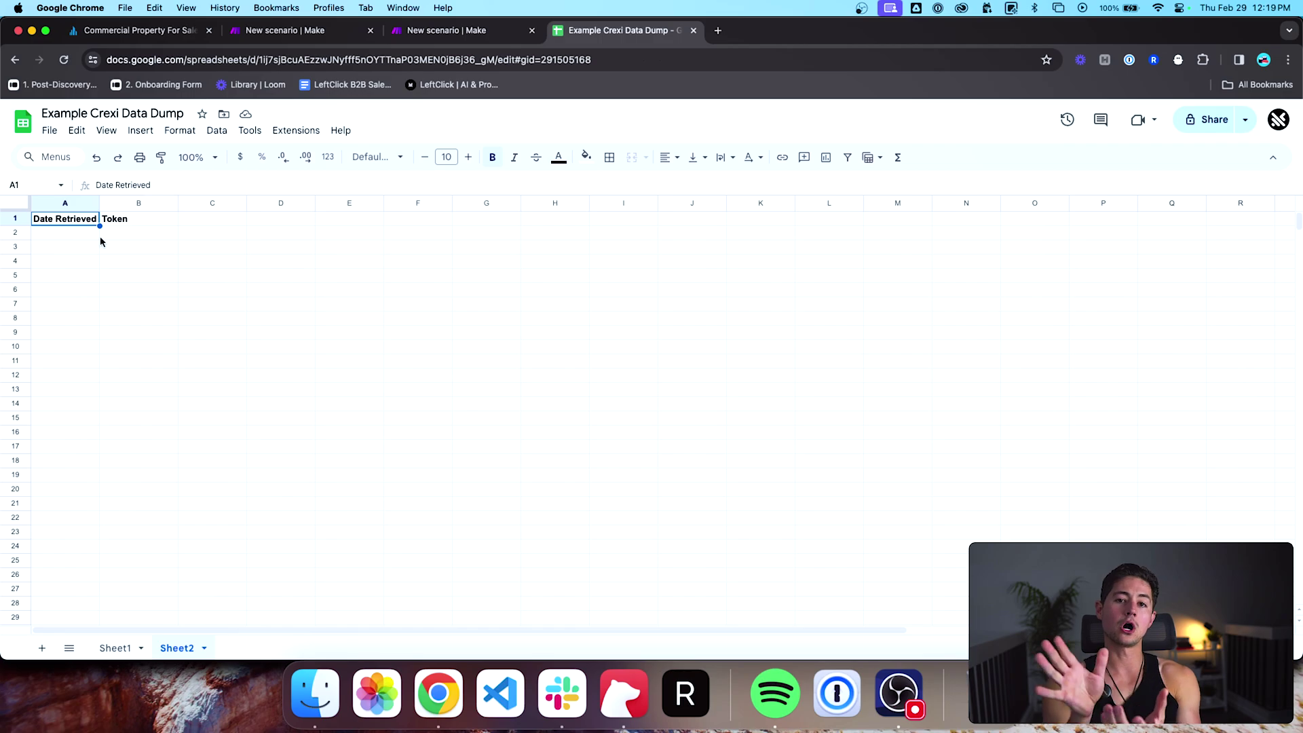
pyautogui.click(475, 30)
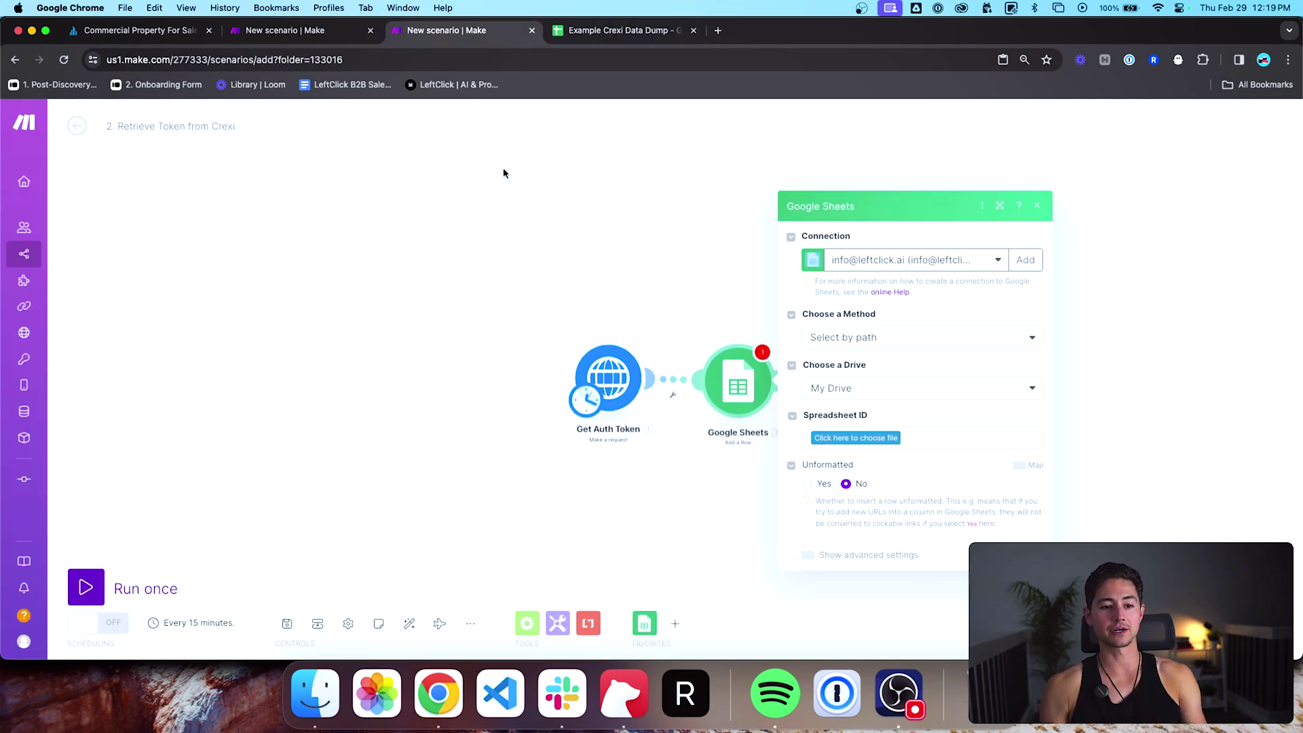
pyautogui.click(634, 275)
pyautogui.press('super+alt+Right')
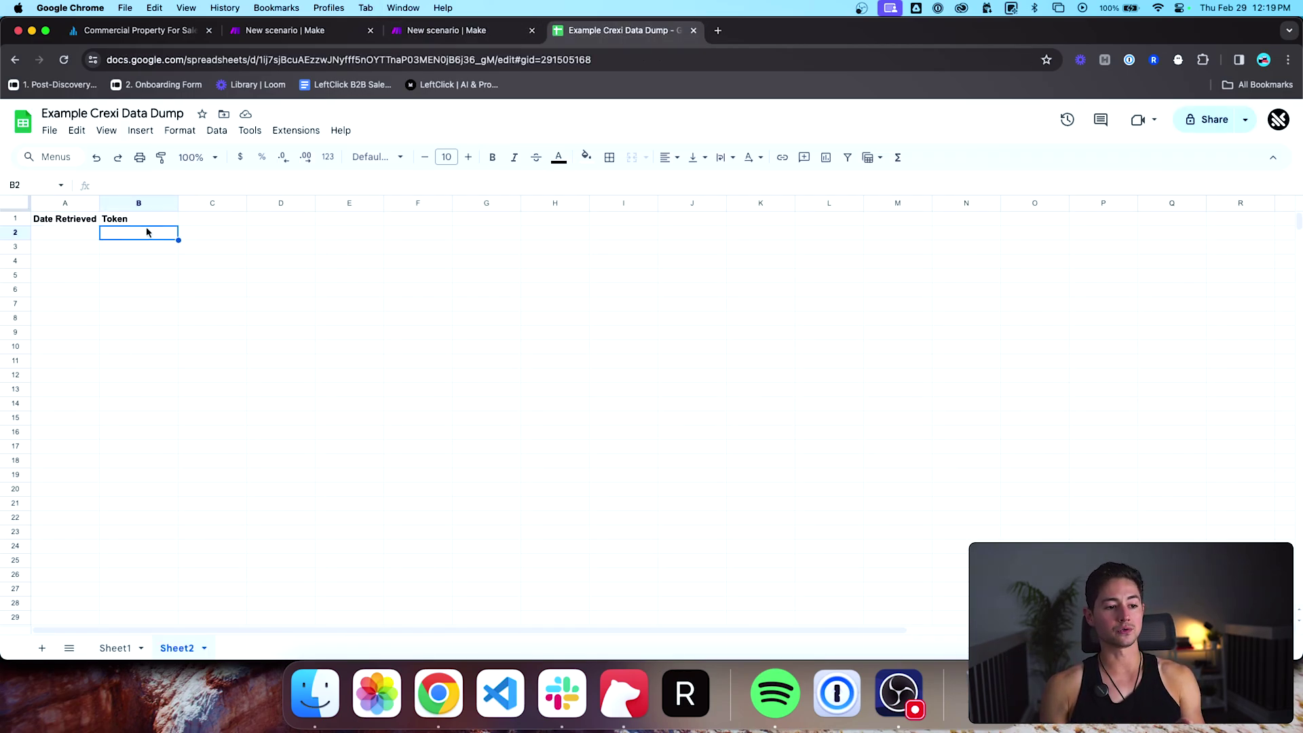
pyautogui.click(299, 31)
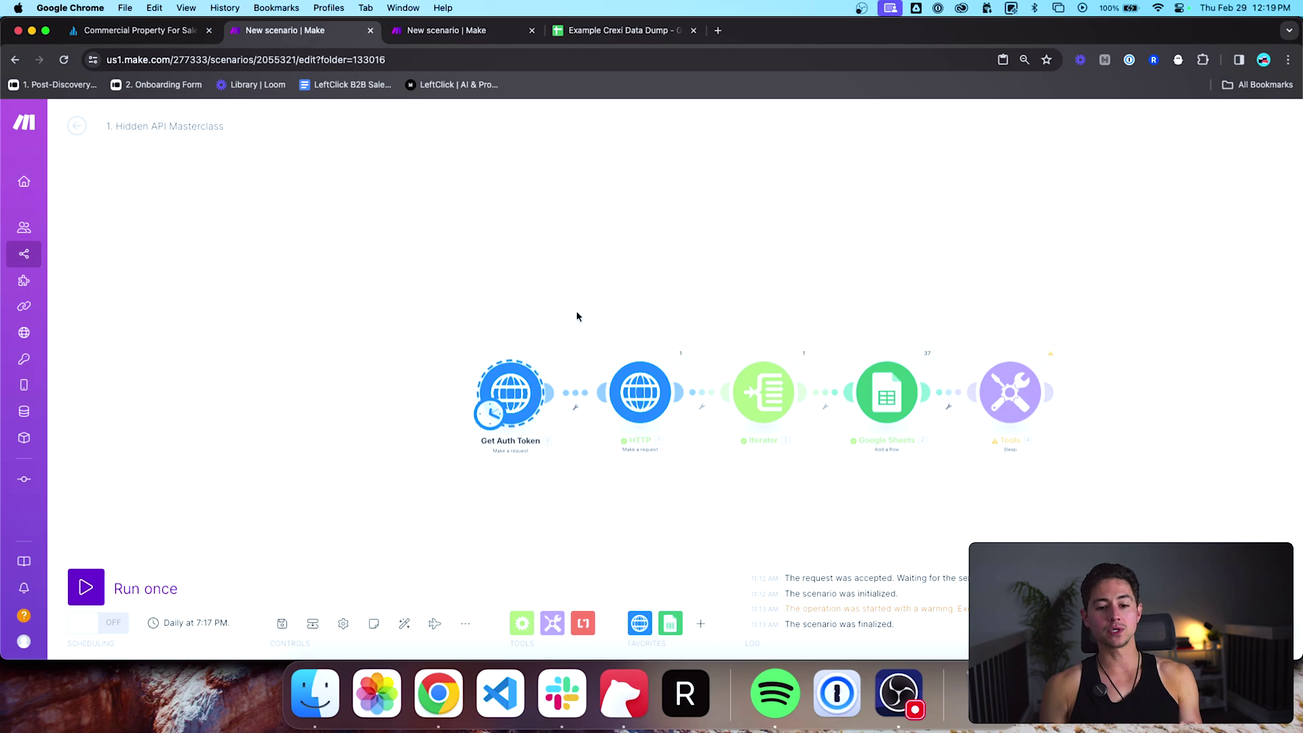
# Step: Add a Google Sheets Get a Cell module and place it beside Get Auth Token
pyautogui.moveTo(576, 316); pyautogui.dragTo(545, 313)
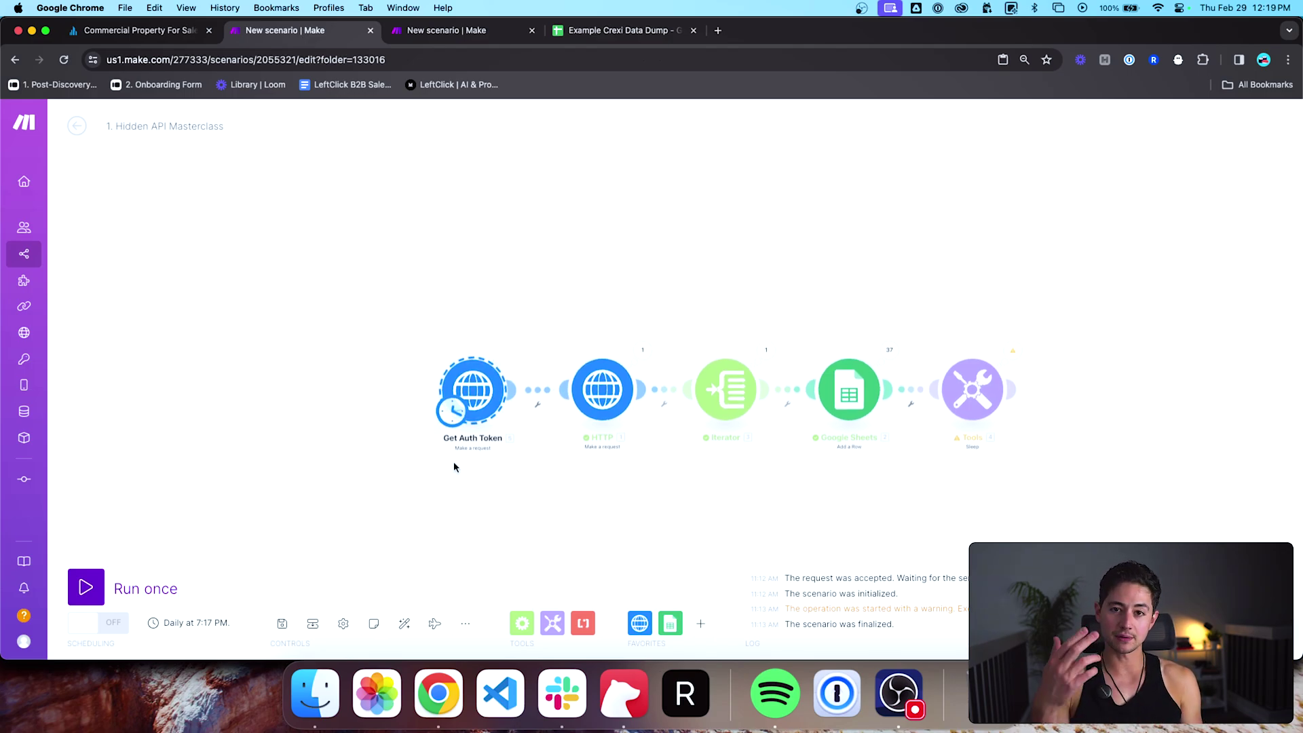
pyautogui.click(671, 624)
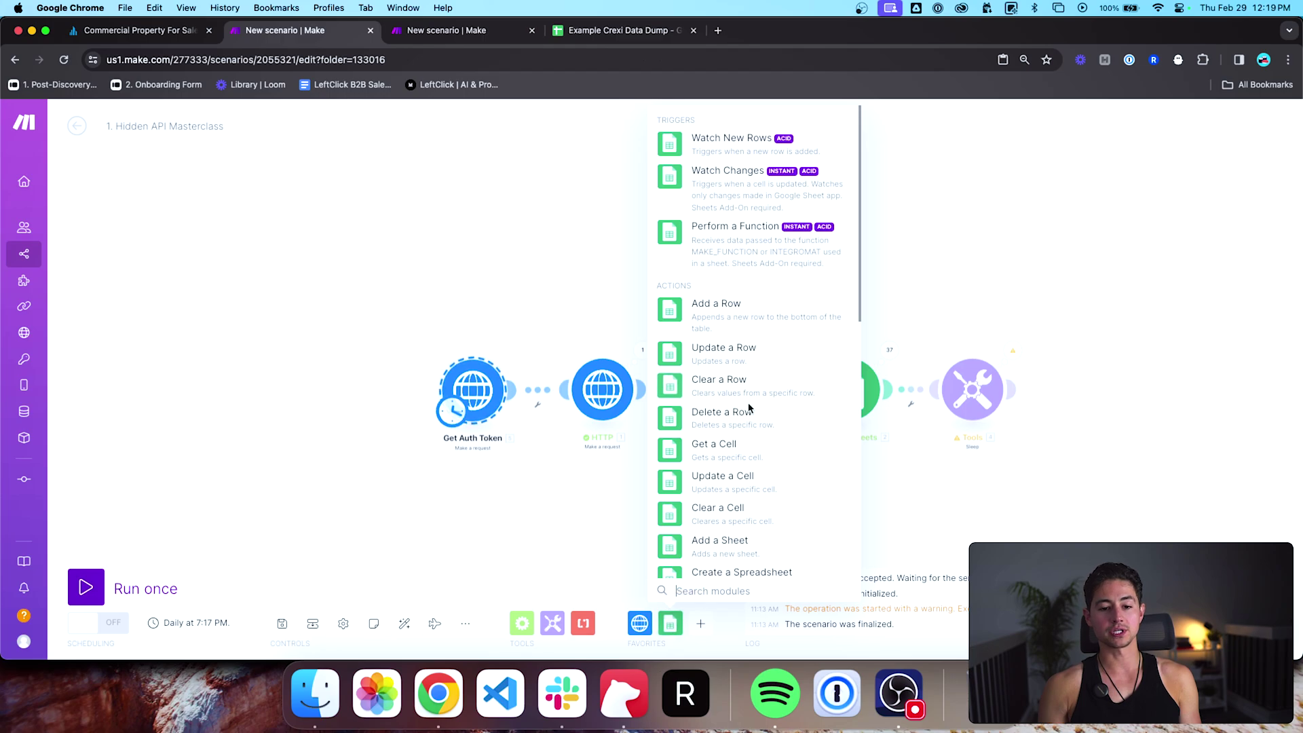
pyautogui.scroll(-5, 740, 400)
pyautogui.click(720, 261)
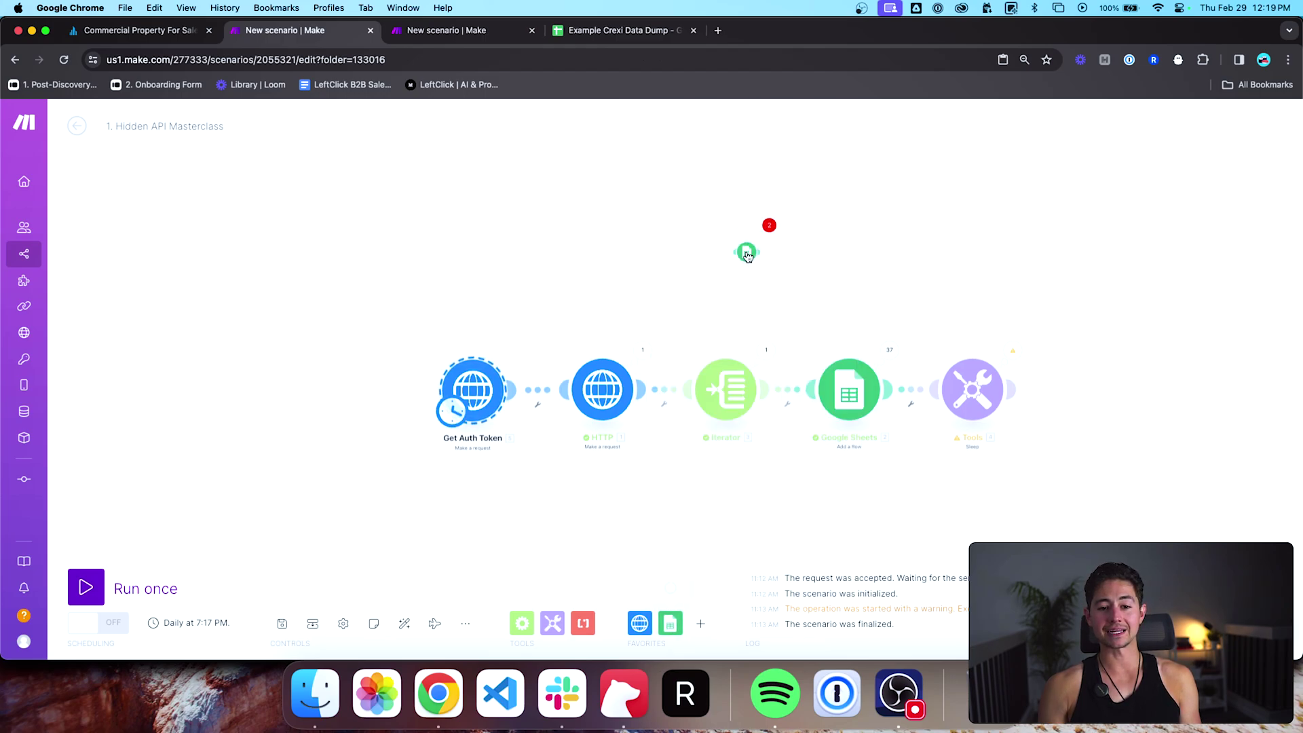
pyautogui.click(336, 518)
pyautogui.click(435, 93)
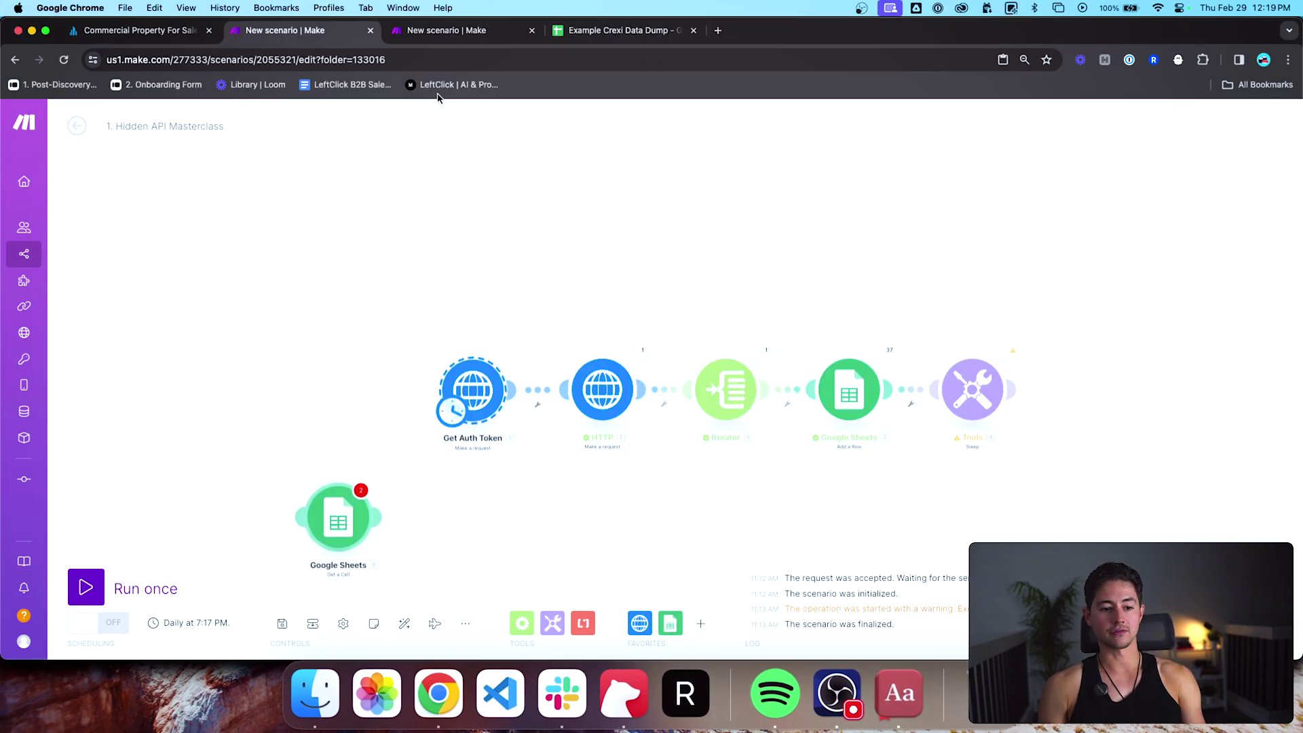
pyautogui.moveTo(339, 519); pyautogui.dragTo(459, 402)
# Step: Delete the Get Auth Token trigger, checking the spreadsheet and Retrieve Token from Crexi tabs
pyautogui.press('Delete')
pyautogui.hotkey('ctrl', 'Tab')
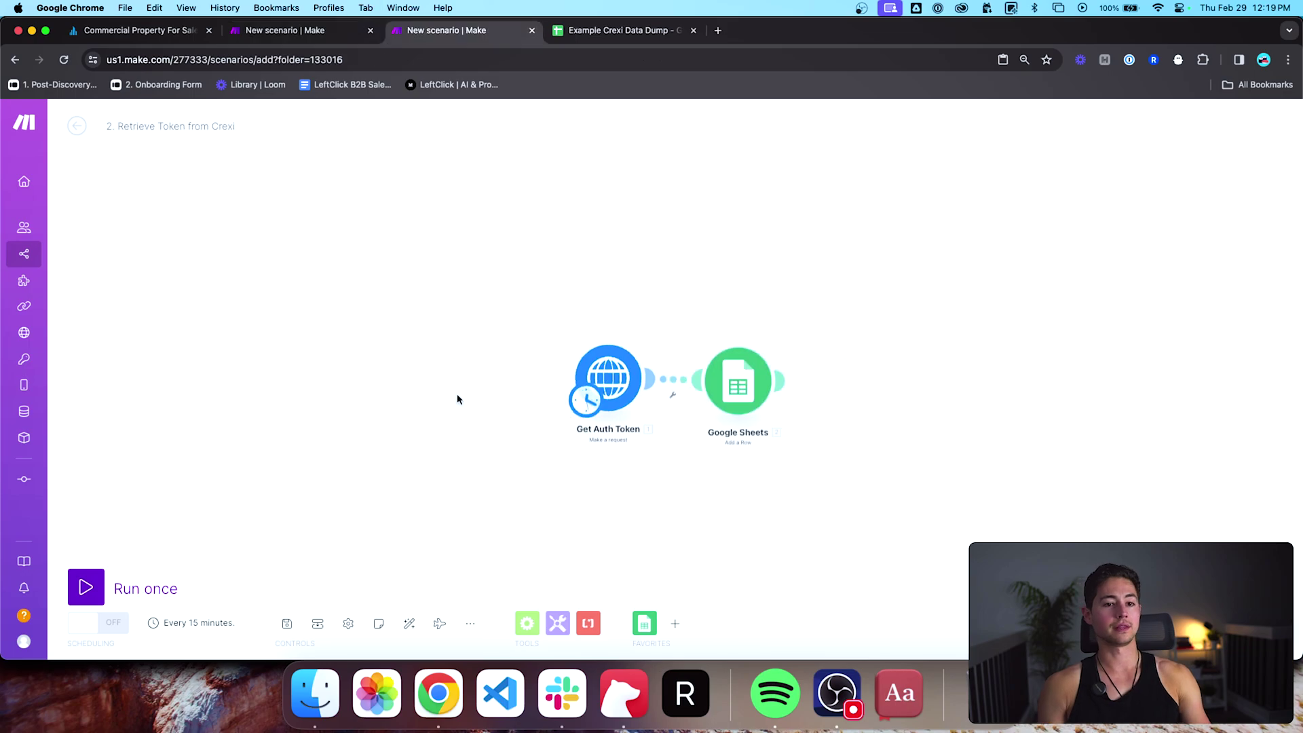
pyautogui.hotkey('ctrl', 'Tab')
pyautogui.click(150, 219)
pyautogui.hotkey('ctrl', 'shift', 'Tab')
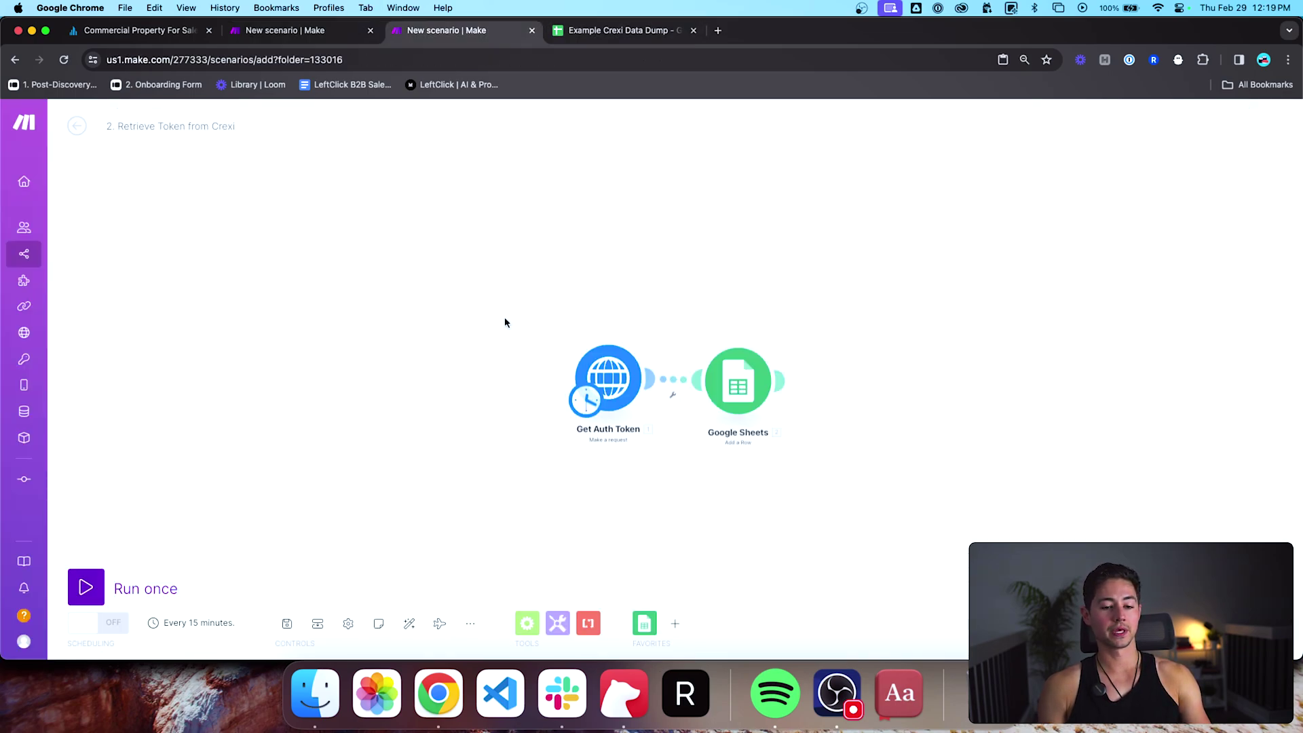
pyautogui.moveTo(609, 375); pyautogui.dragTo(601, 376)
pyautogui.hotkey('ctrl', 'shift', 'Tab')
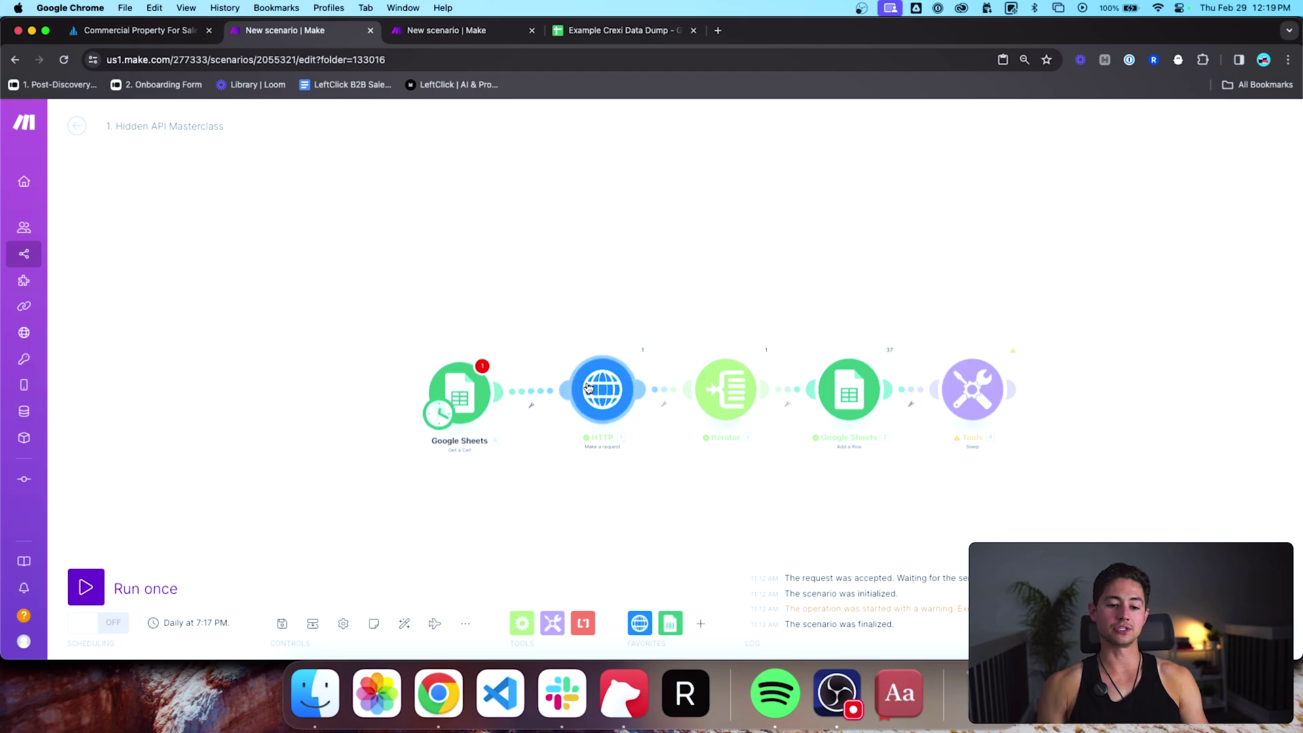
# Step: Review the HTTP request module's settings and close them
pyautogui.click(574, 393)
pyautogui.scroll(-4, 718, 408)
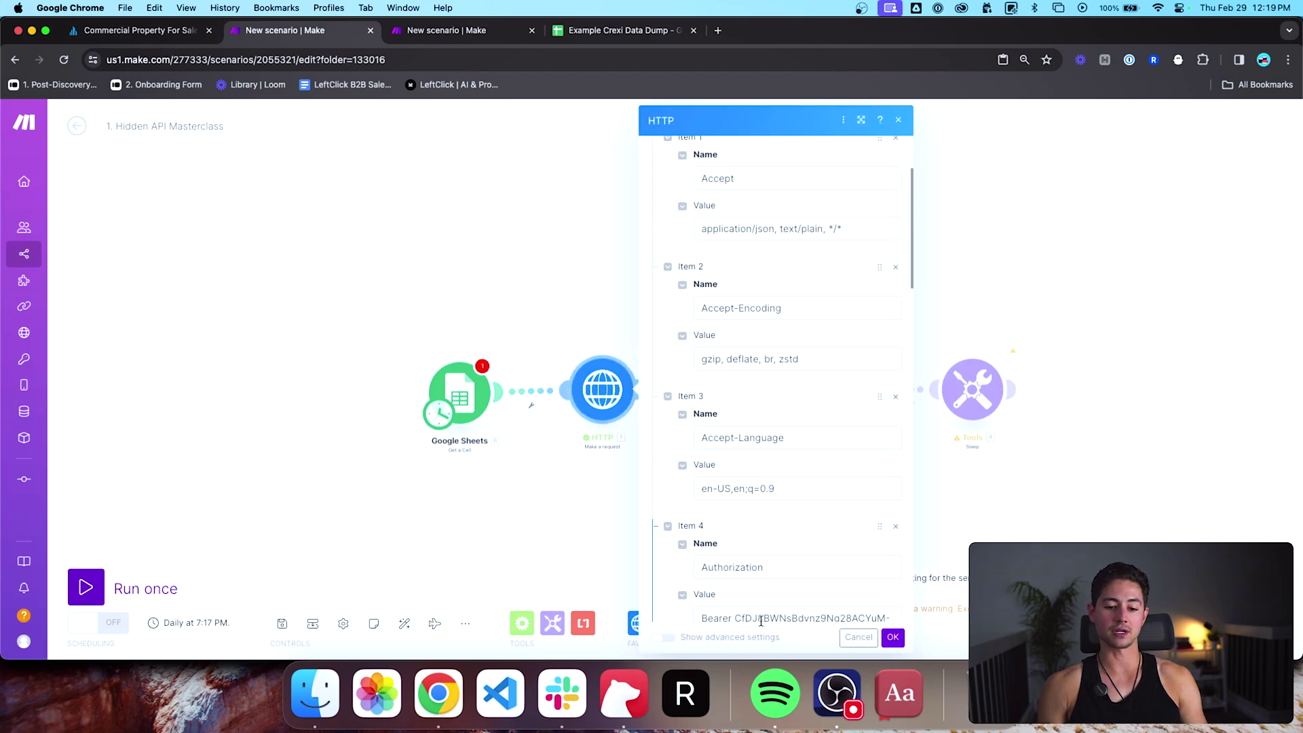
pyautogui.click(573, 525)
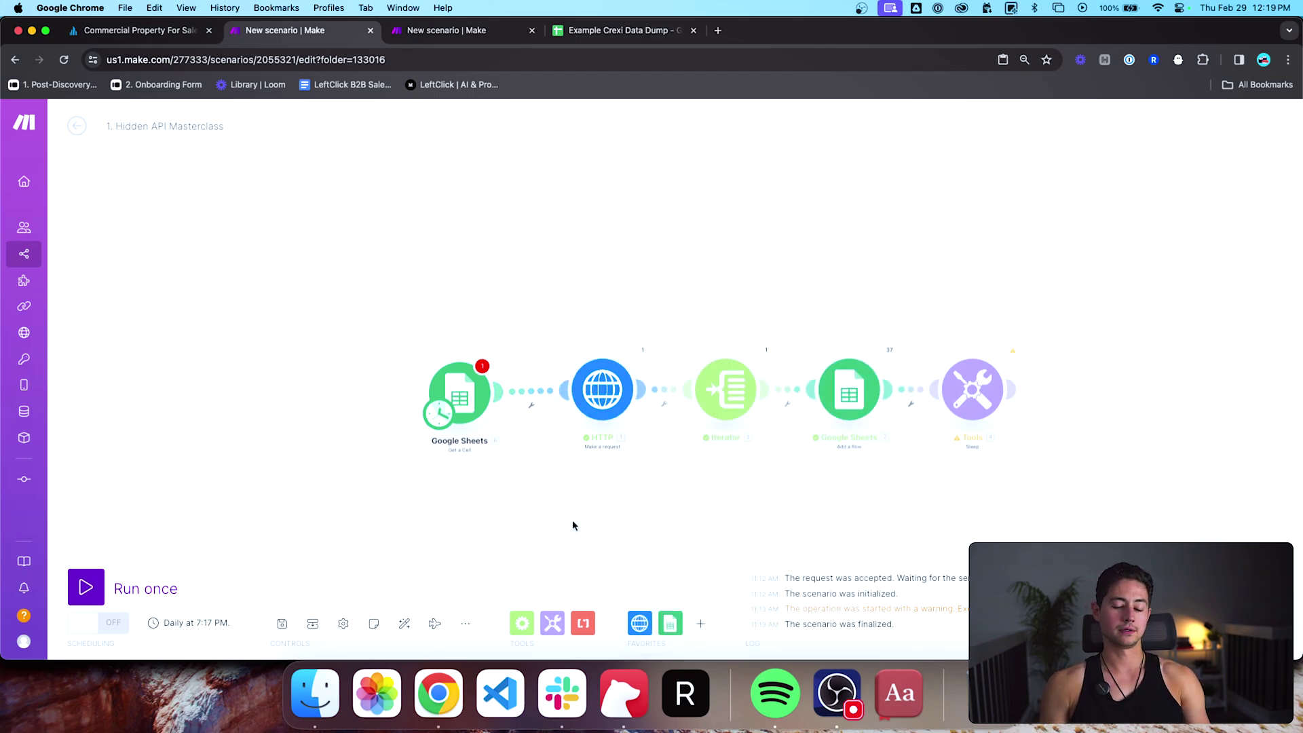